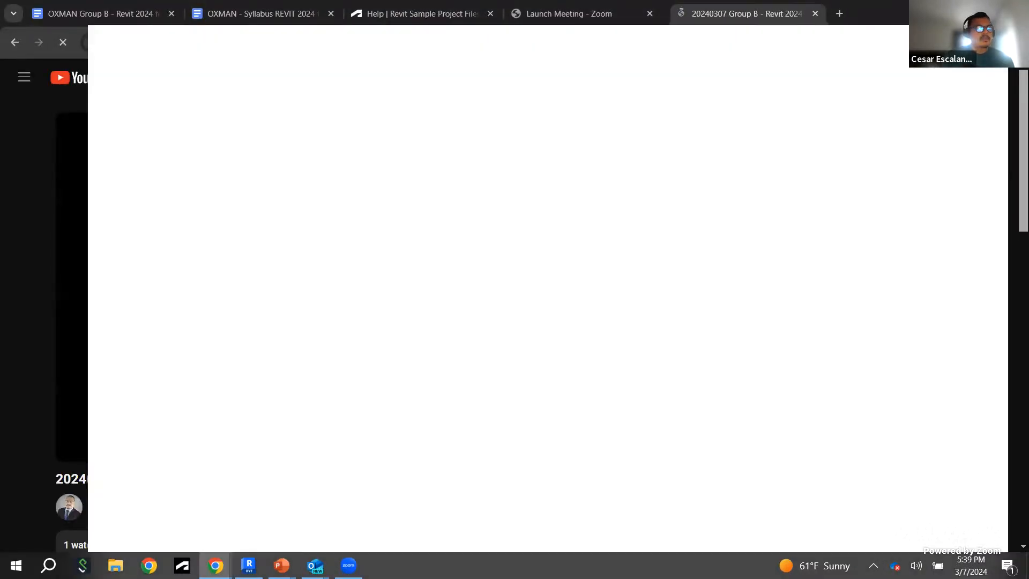
Step: Move the Group B Revit 2024 video tab out of the browser window and switch to Revit
left_click_drag(750, 15, 1026, 37)
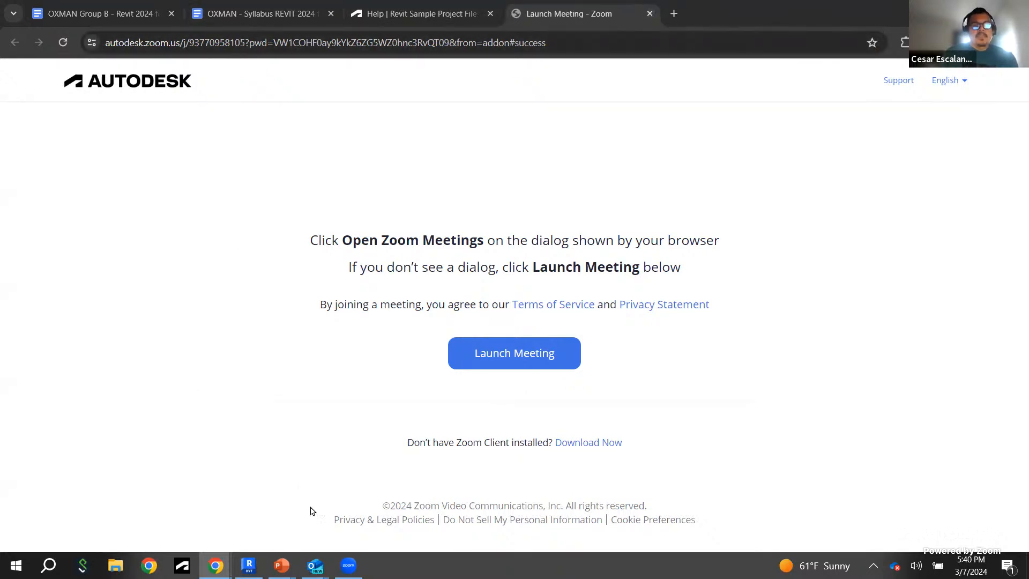
left_click(249, 565)
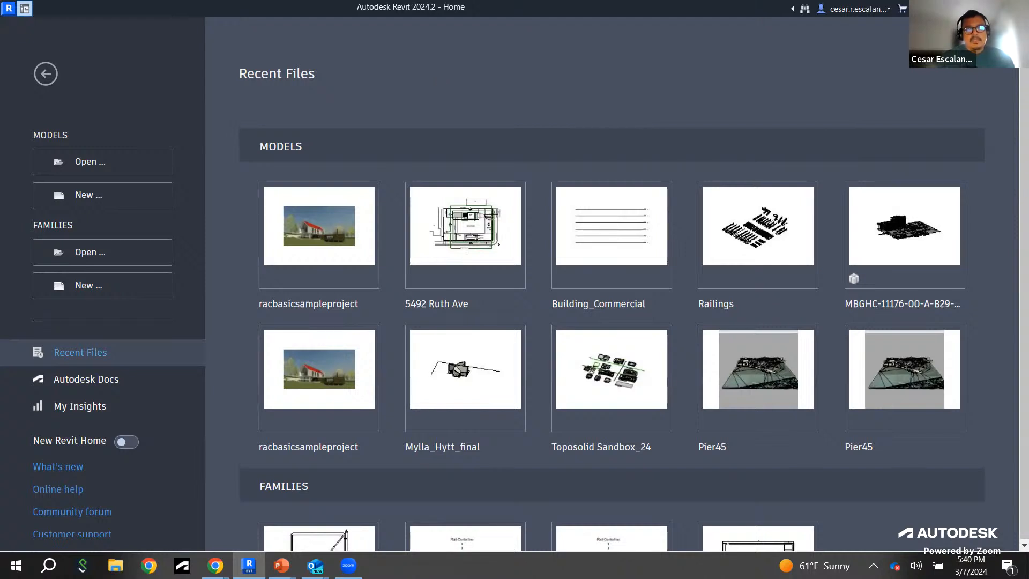
mouse_move(789, 30)
left_mouse_down("ctrl")
mouse_move(830, 6)
mouse_move(1021, 1)
left_mouse_up("ctrl")
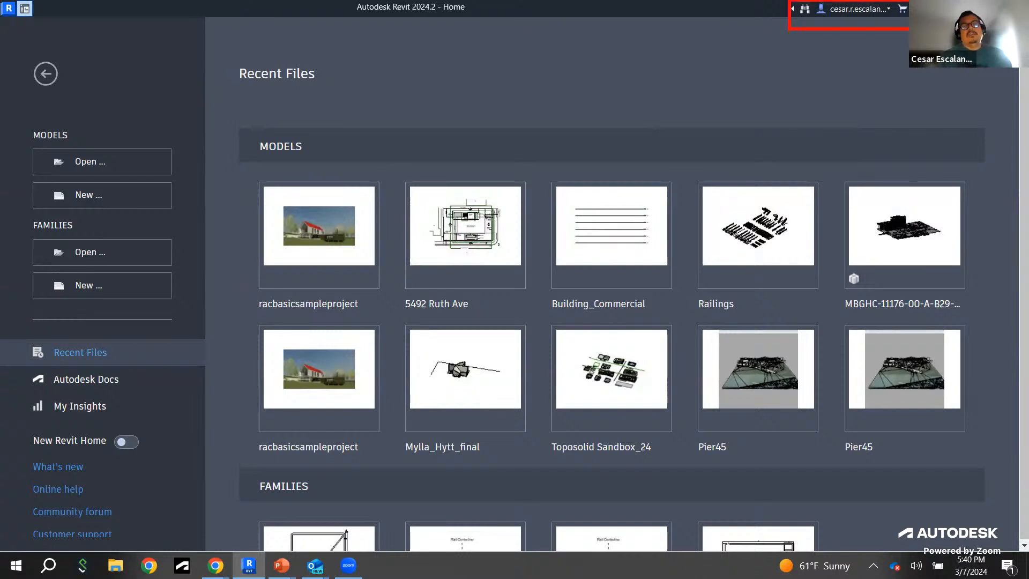
left_click_drag(779, 32, 784, 48)
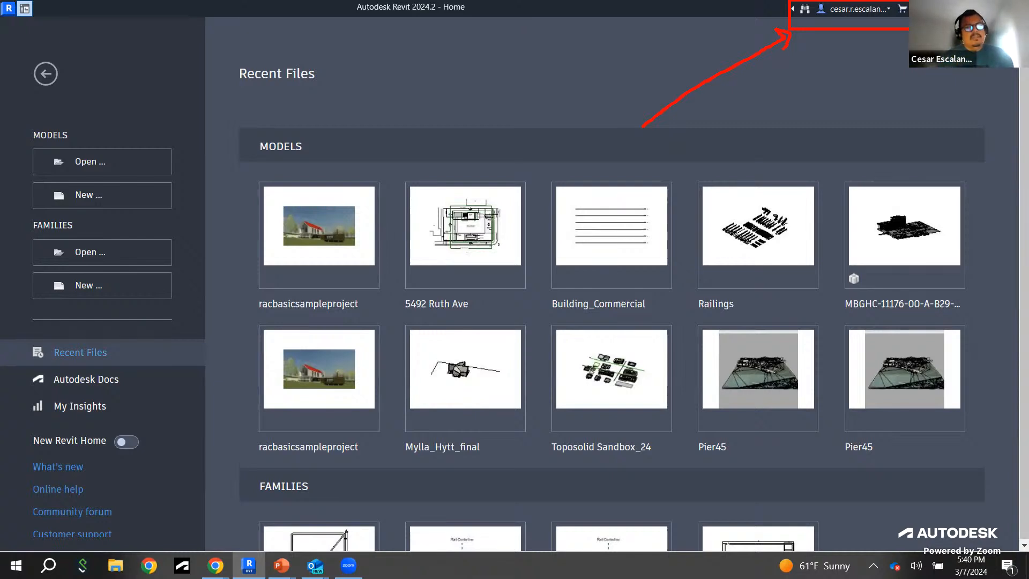
key("Escape")
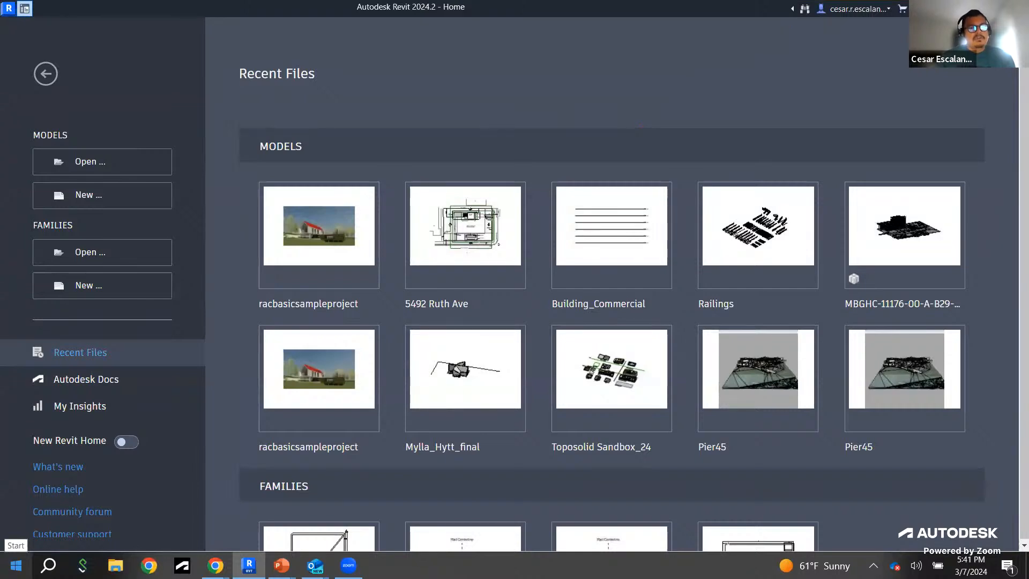
Step: Examine the Revit releases and viewers among the Autodesk programs installed on the computer
left_click(16, 565)
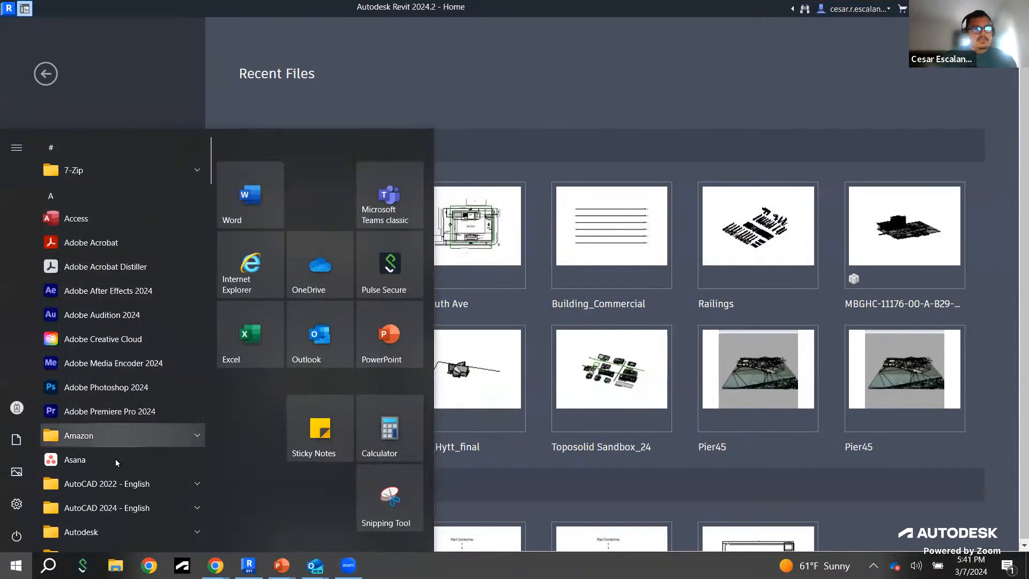
scroll(104, 474, "down", 2)
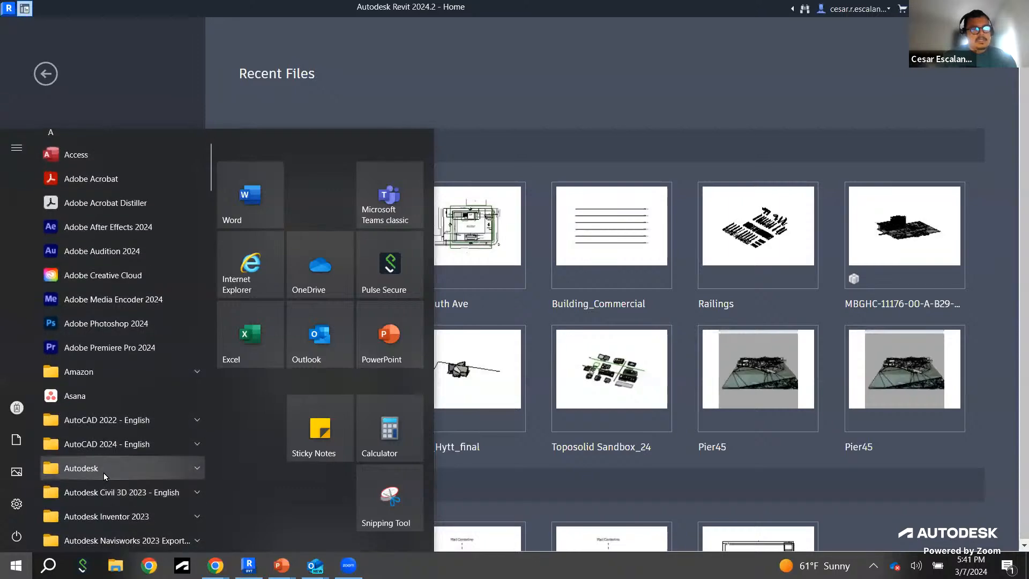
left_click(103, 467)
scroll(115, 467, "down", 4)
scroll(116, 461, "down", 6)
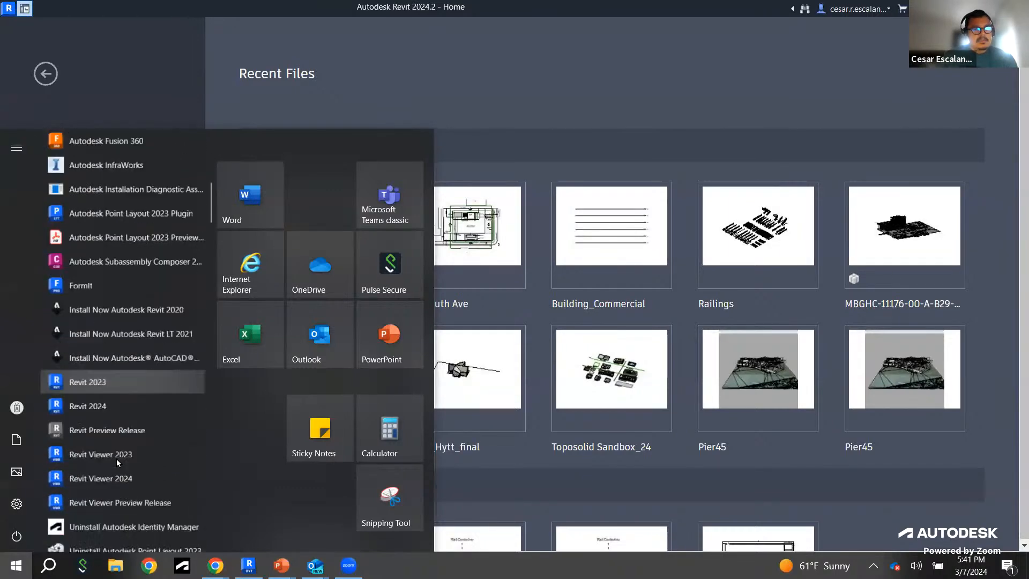
scroll(117, 458, "down", 2)
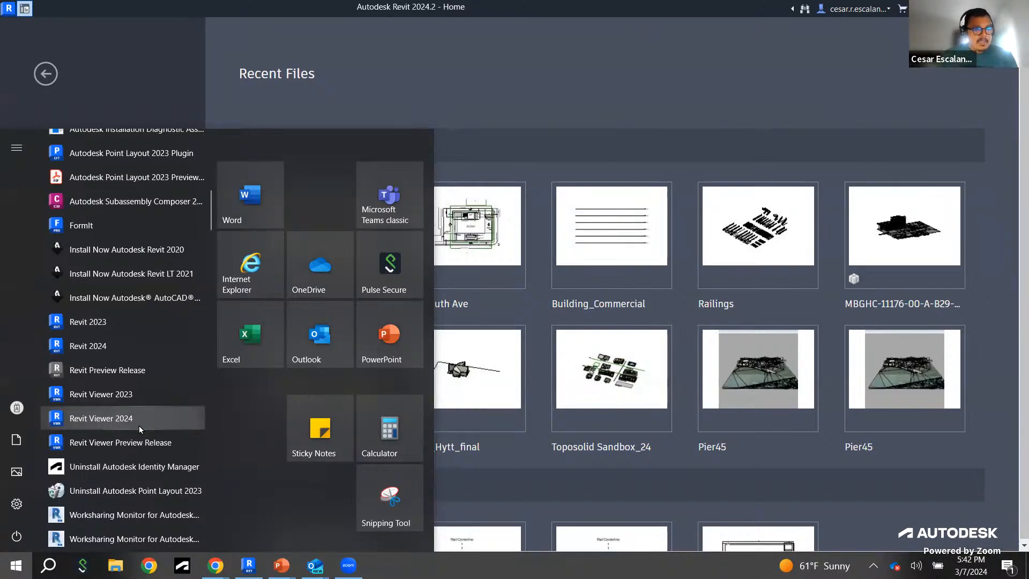
left_click(671, 92)
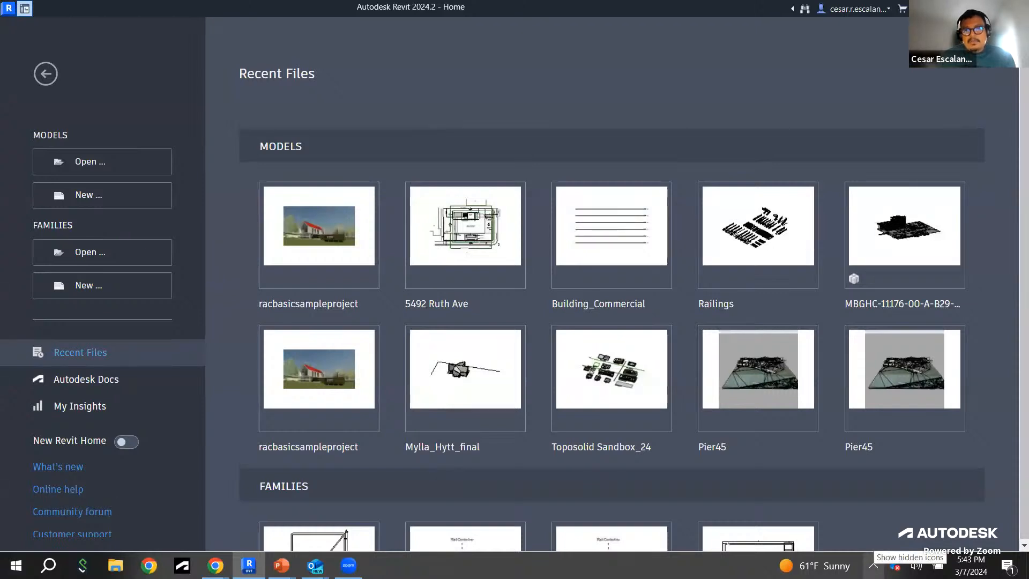
Step: Open the Autodesk desktop utility running in the background to list the available product updates
left_click(873, 566)
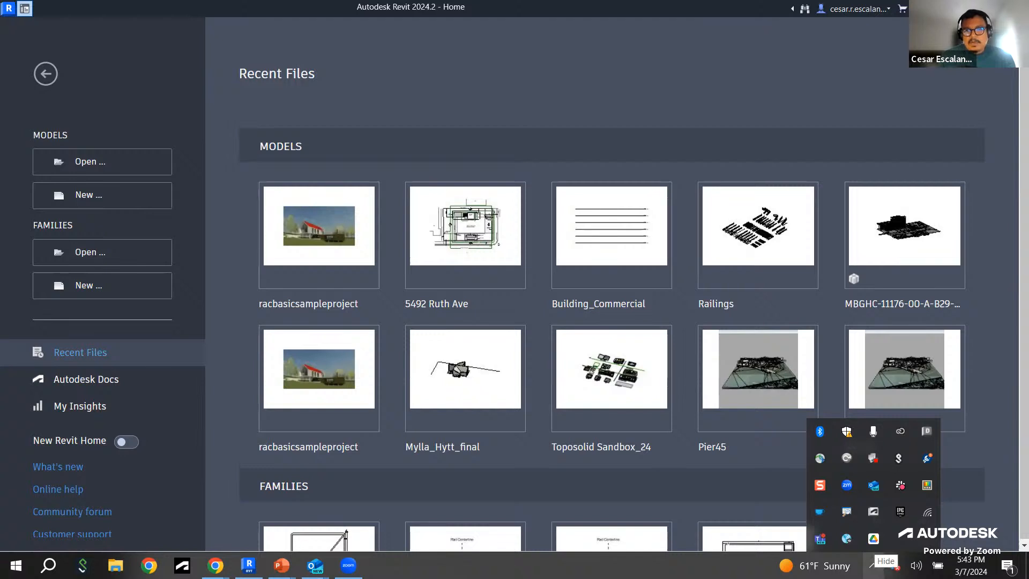
left_click(872, 565)
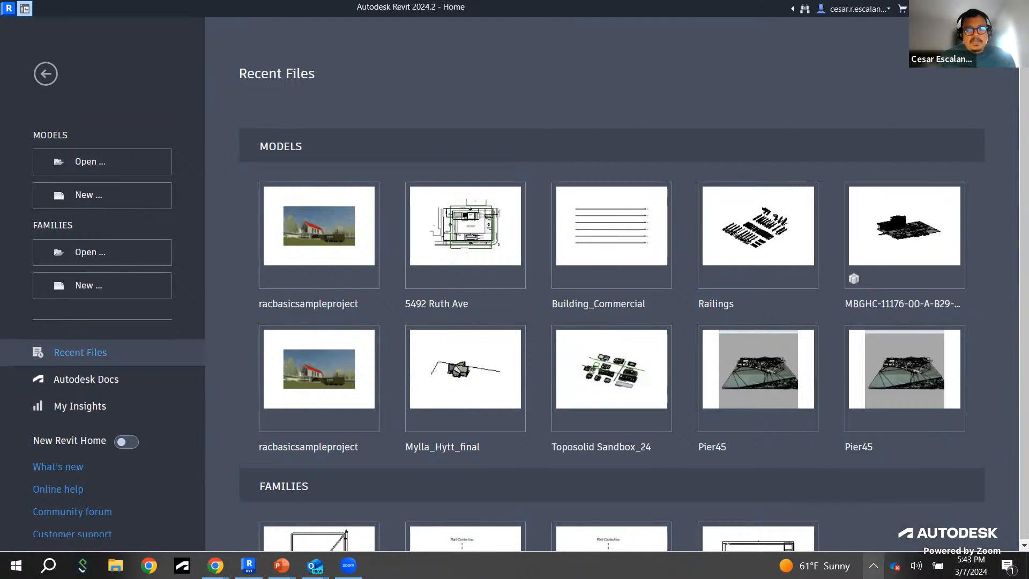
left_click(873, 566)
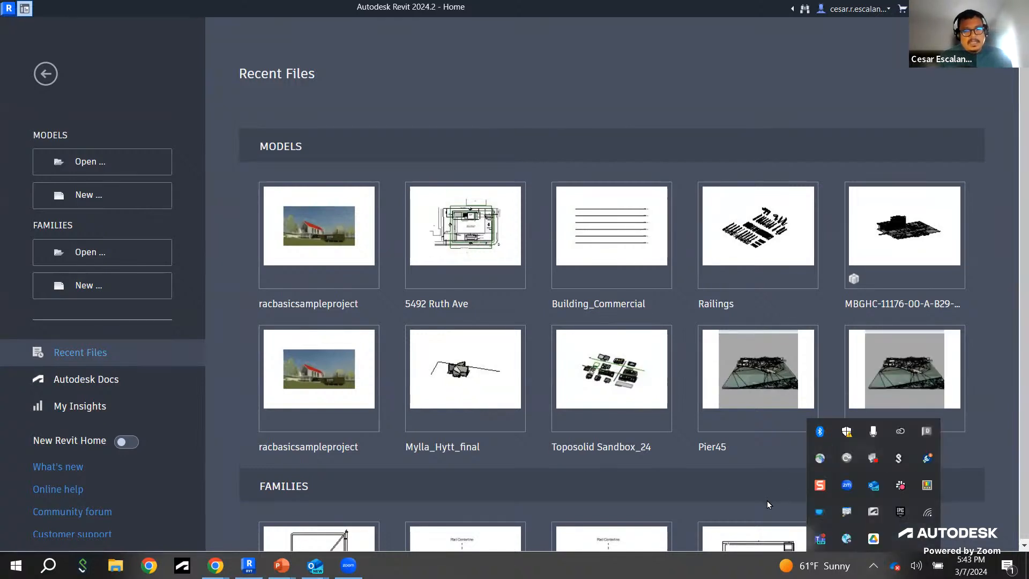
mouse_move(882, 496)
left_mouse_down()
mouse_move(857, 494)
mouse_move(885, 531)
mouse_move(883, 496)
left_mouse_up()
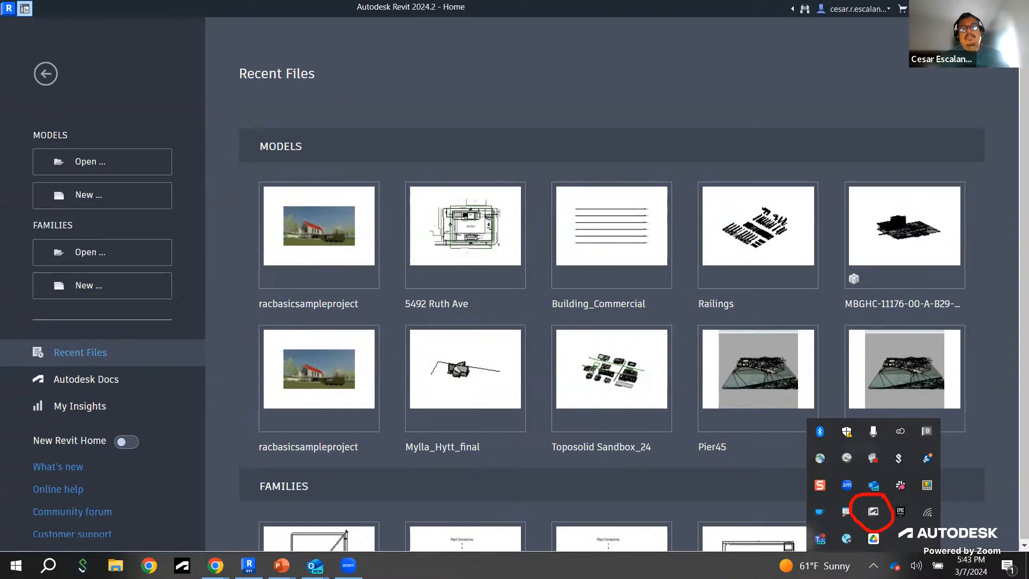
mouse_move(863, 283)
left_mouse_down()
mouse_move(846, 477)
mouse_move(853, 498)
left_mouse_up()
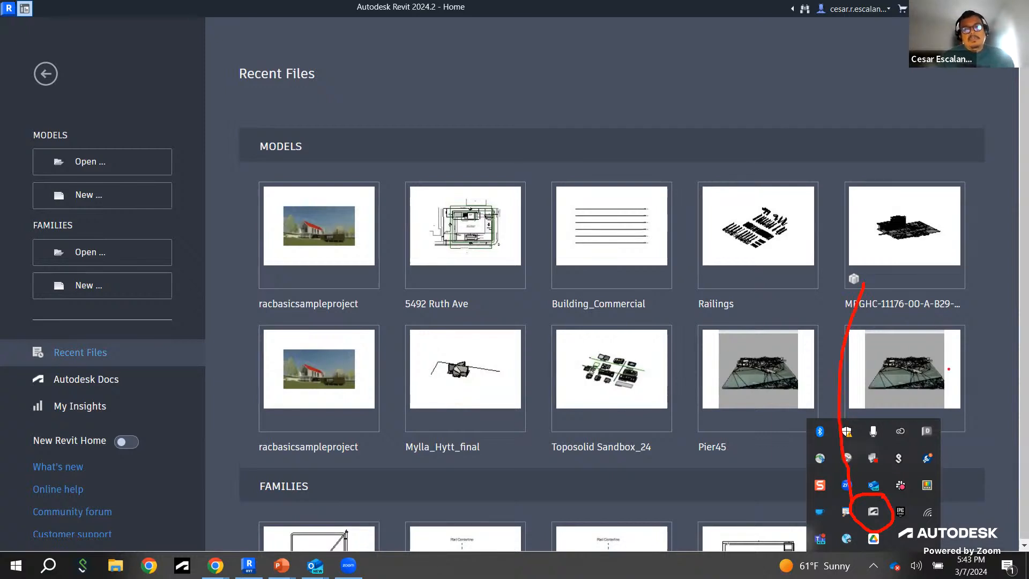
key("Escape")
left_click(872, 563)
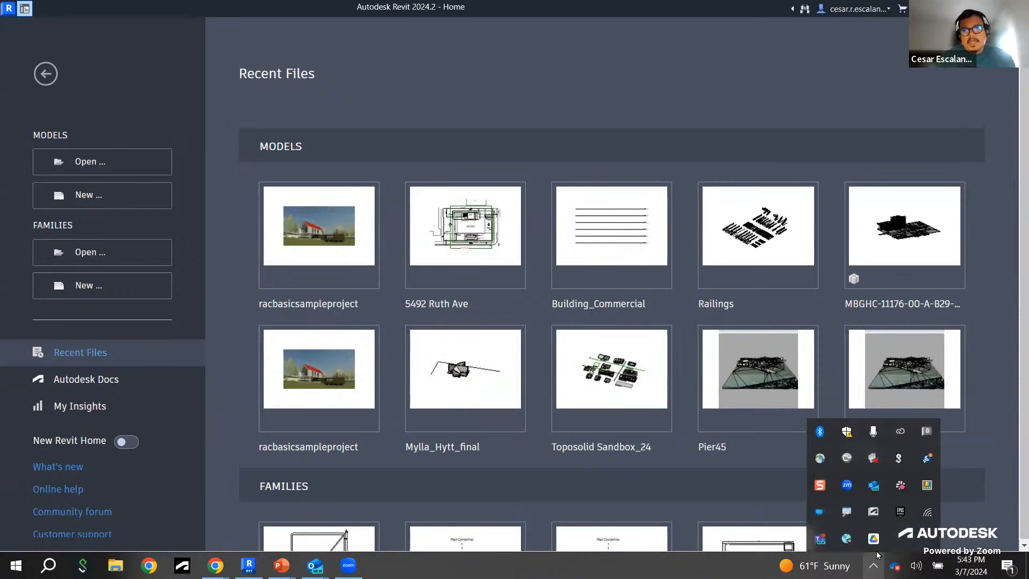
left_click(874, 512)
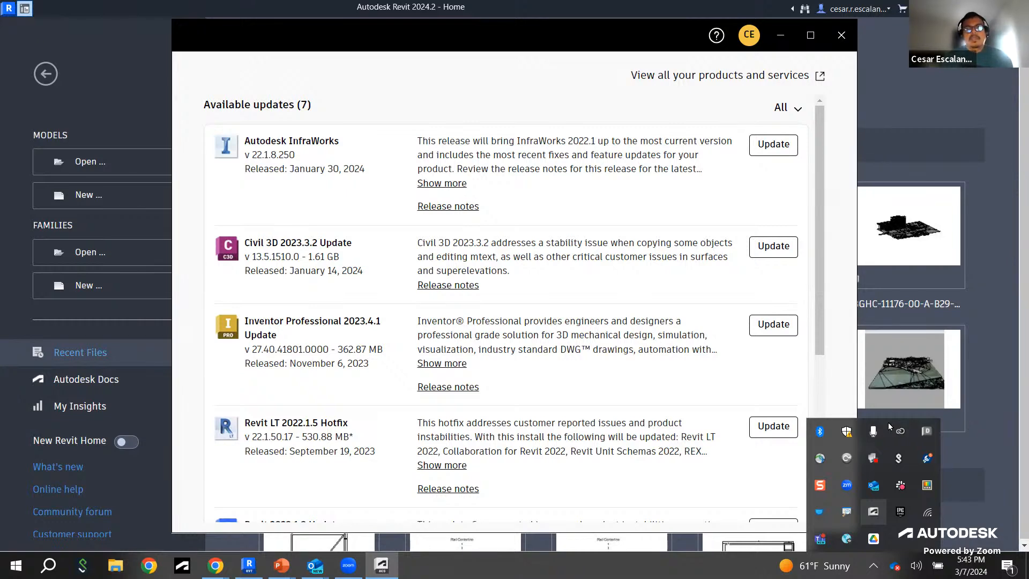
left_click(992, 271)
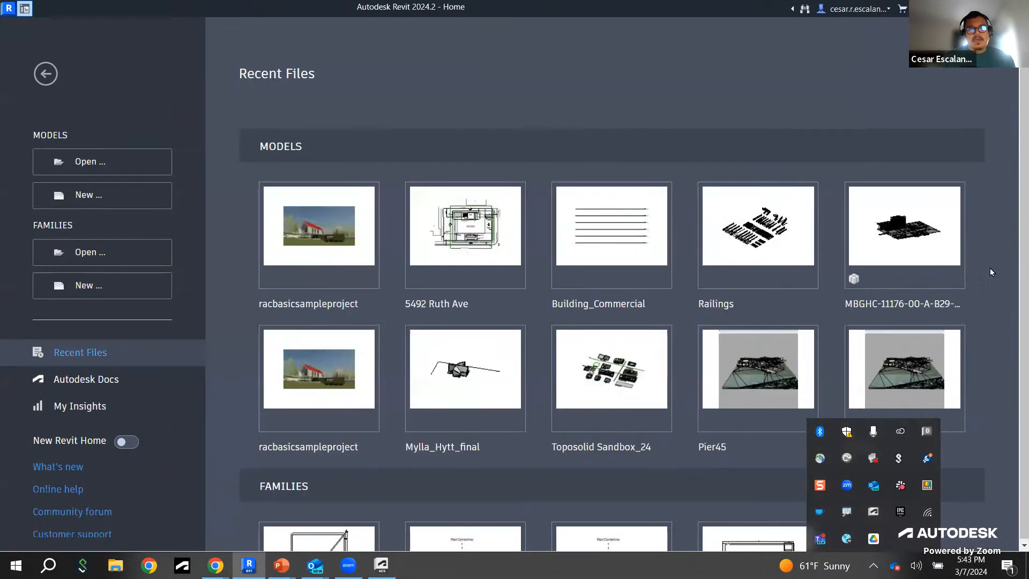
left_click(873, 511)
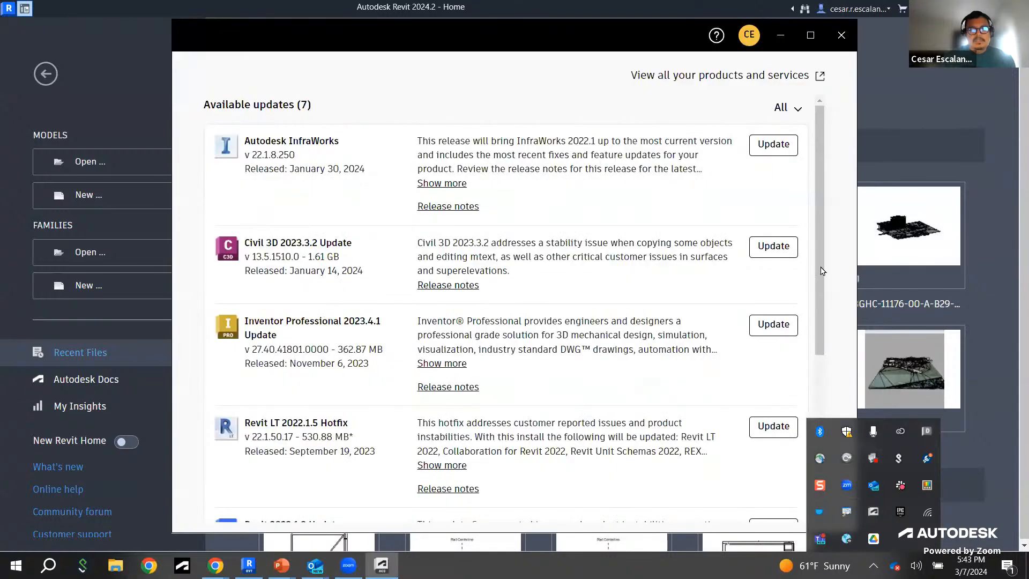
Step: Review the whole list of available Autodesk product updates, including the Revit ones, and close the updates window
left_click_drag(818, 278, 809, 461)
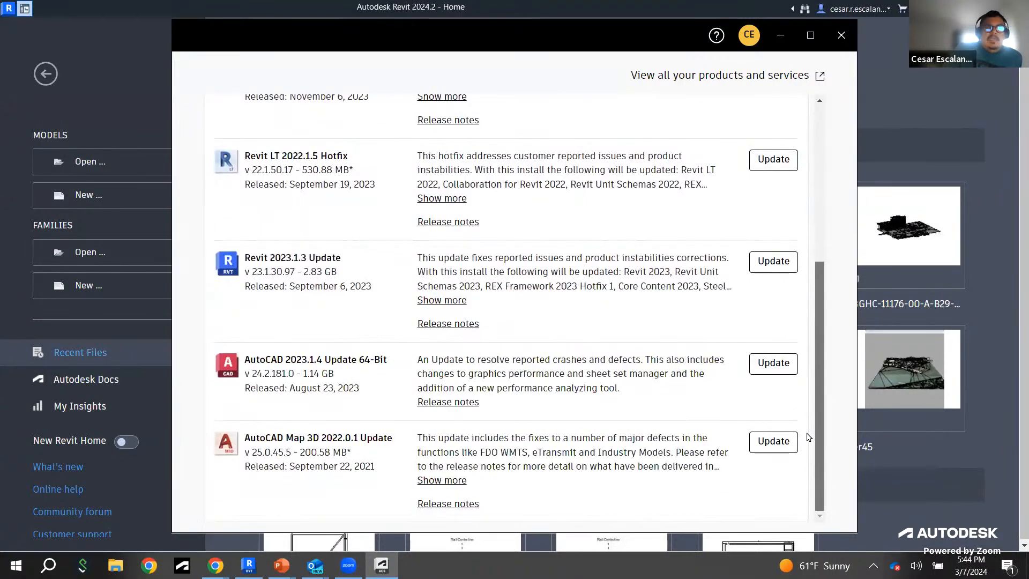
scroll(809, 448, "up", 4)
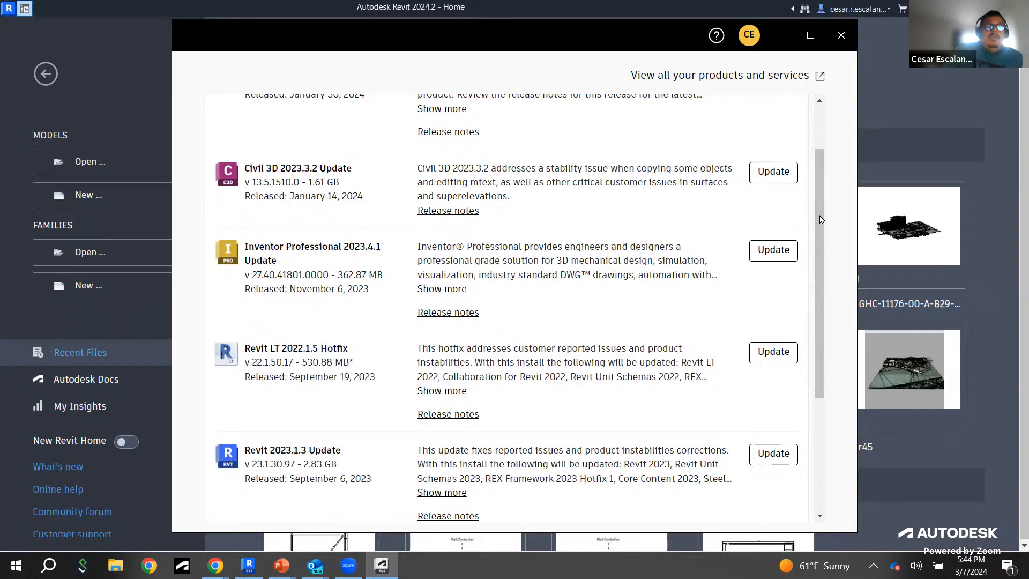
scroll(818, 221, "up", 2)
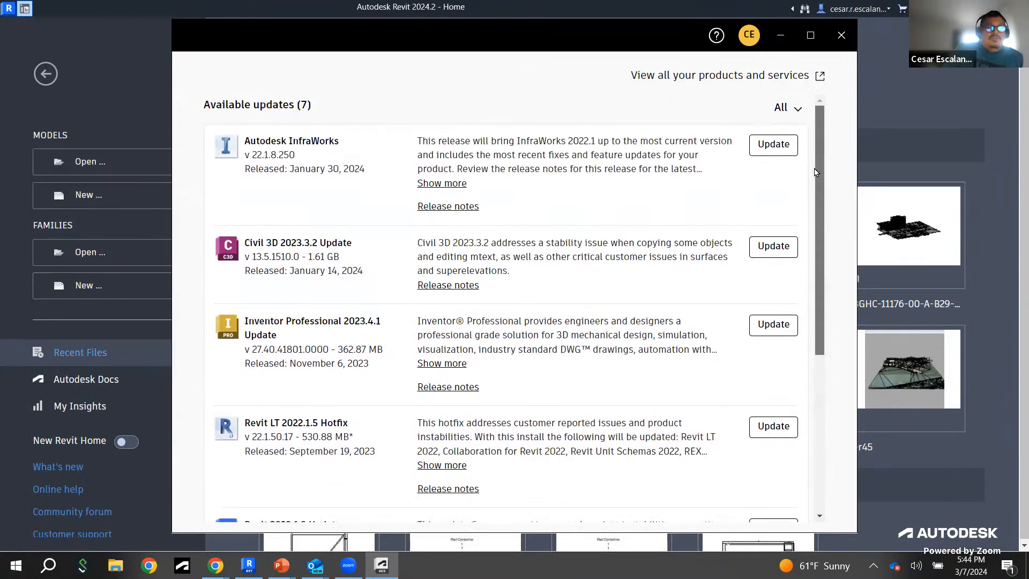
scroll(813, 198, "down", 5)
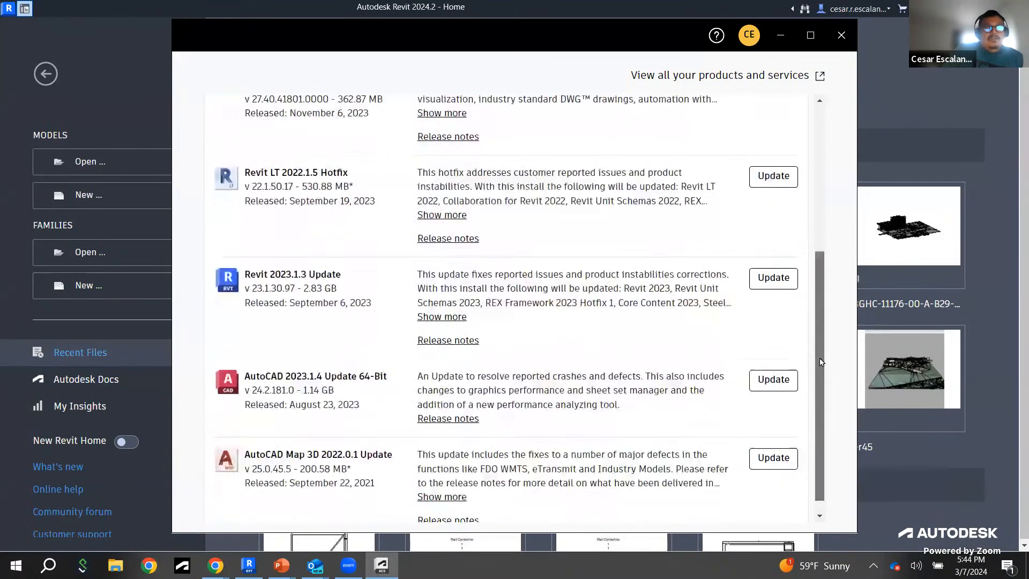
scroll(841, 166, "up", 5)
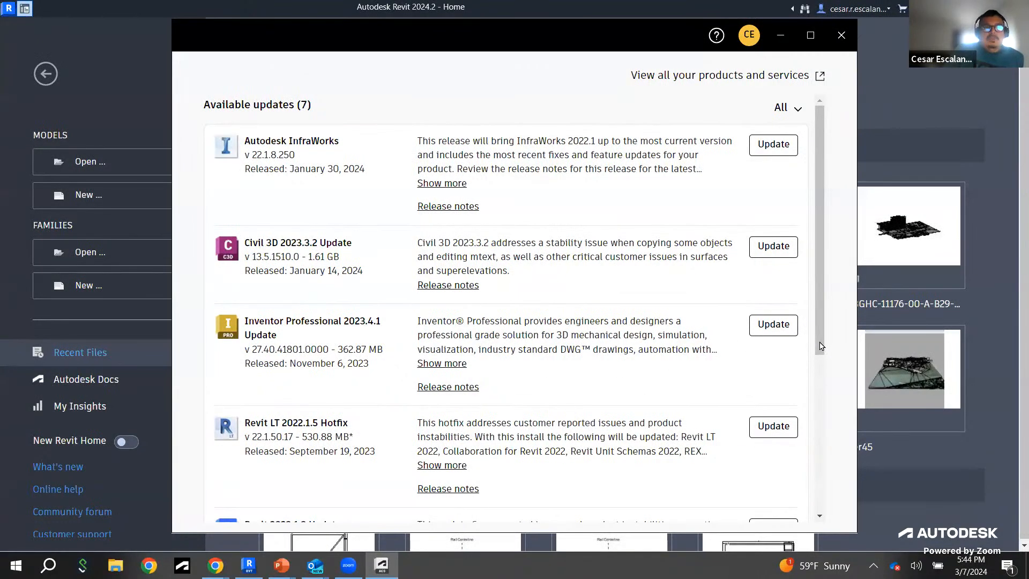
scroll(824, 346, "down", 5)
scroll(835, 310, "up", 2)
scroll(834, 310, "up", 3)
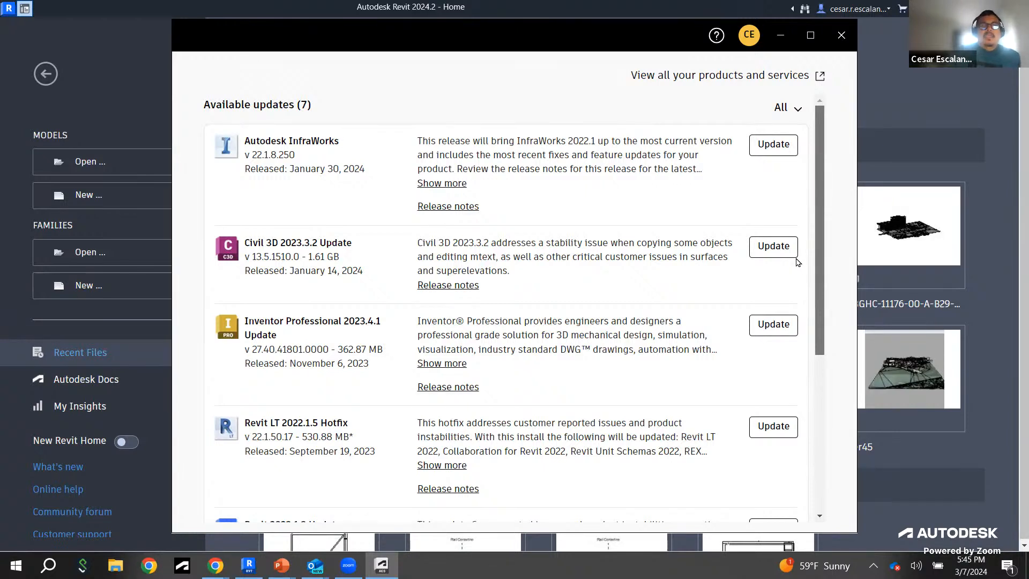
left_click(840, 38)
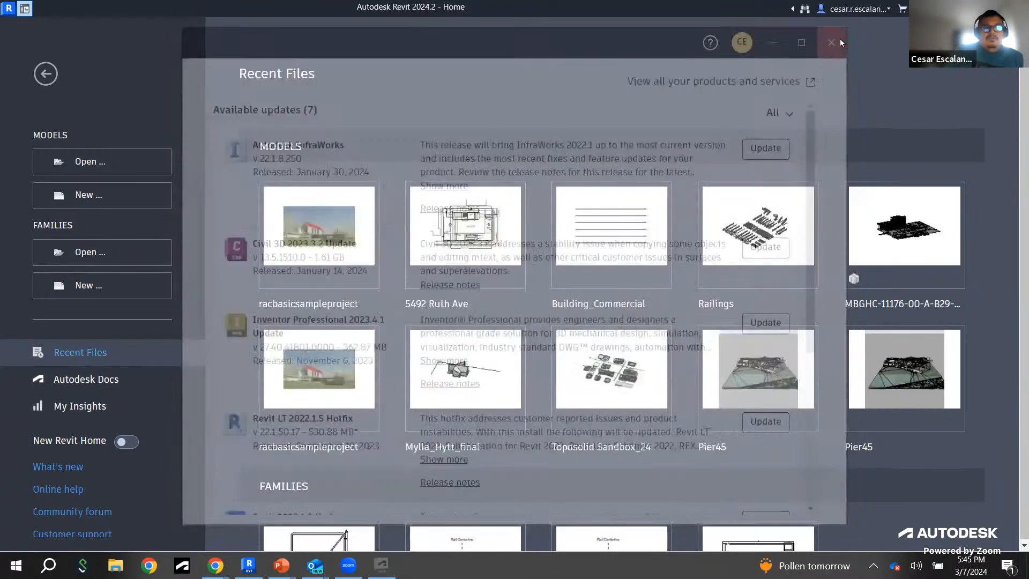
Step: Turn on the New Revit Home layout for the start screen
mouse_move(766, 228)
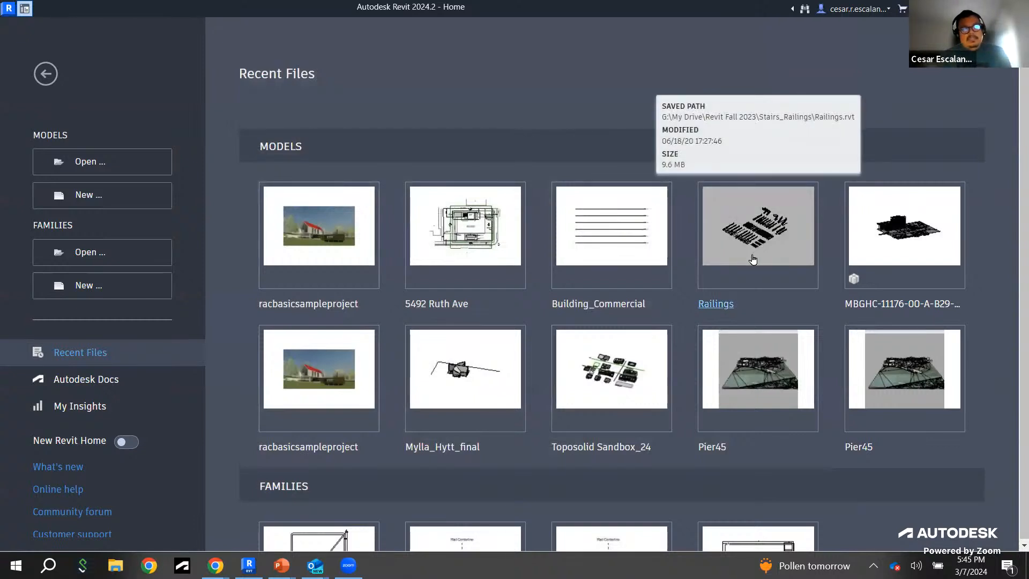
left_click_drag(18, 425, 156, 463)
mouse_move(376, 260)
left_mouse_down()
mouse_move(218, 381)
mouse_move(161, 400)
mouse_move(168, 435)
left_mouse_up()
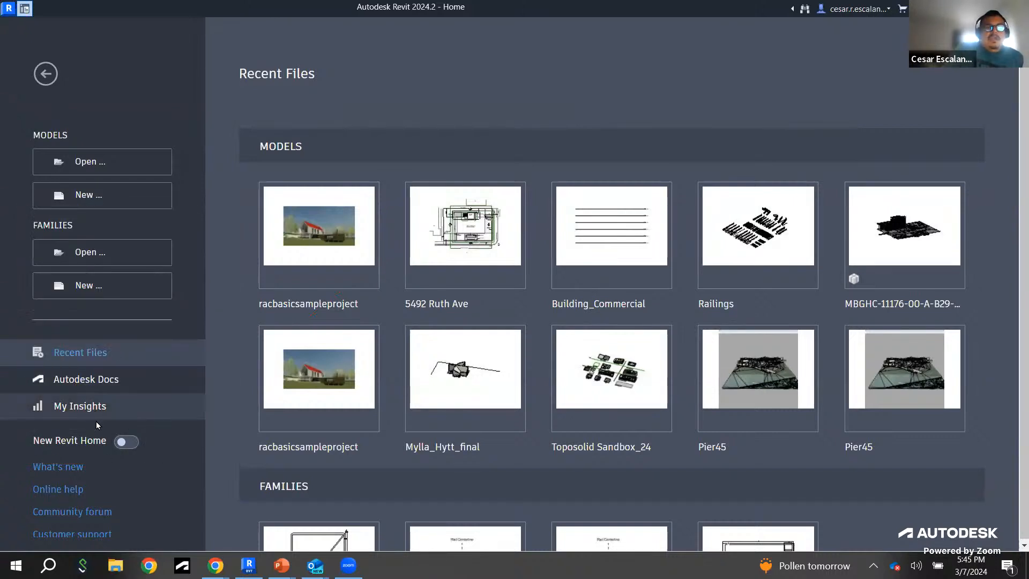
left_click(128, 442)
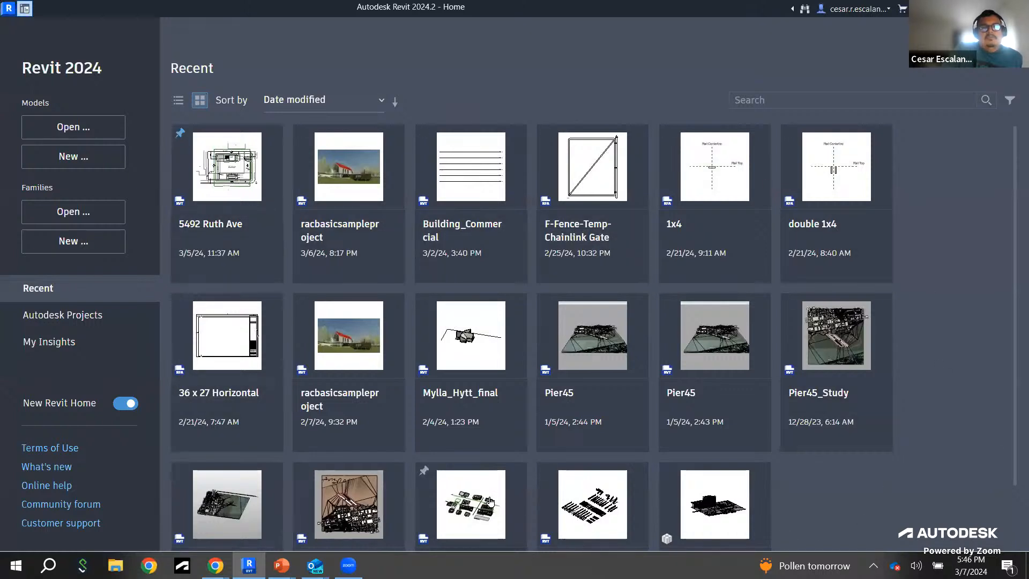
mouse_move(490, 501)
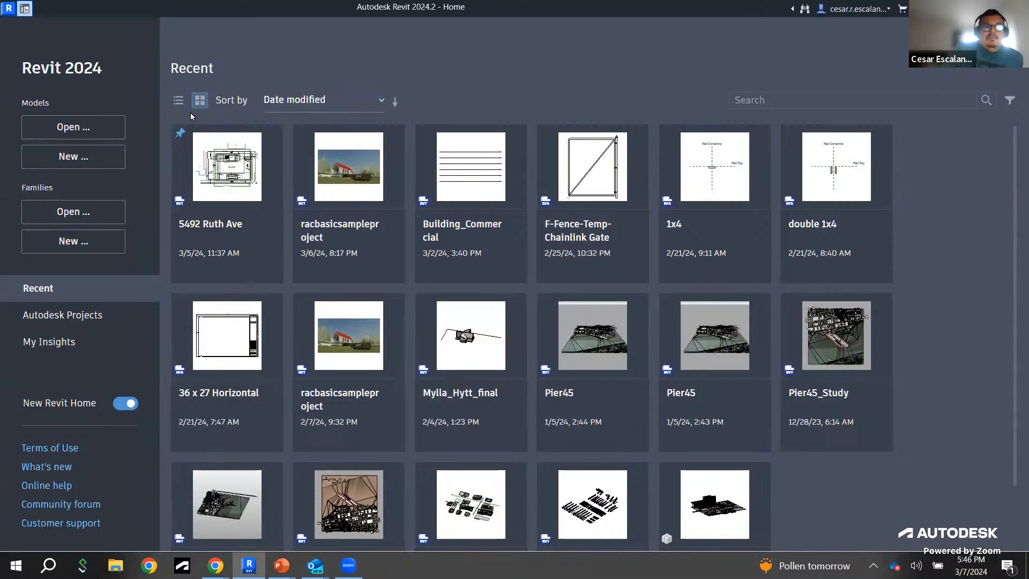
mouse_move(212, 203)
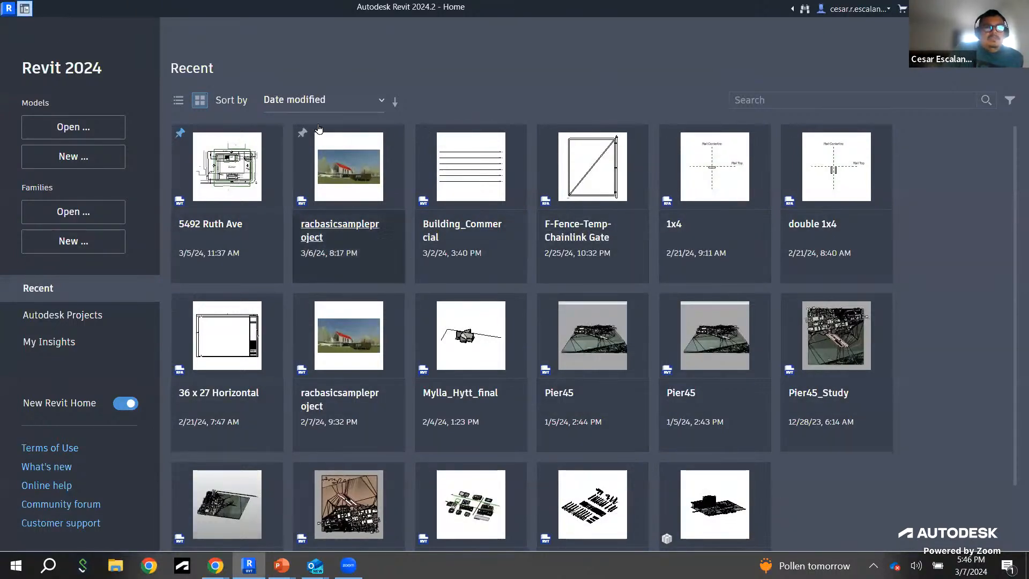
left_click(178, 100)
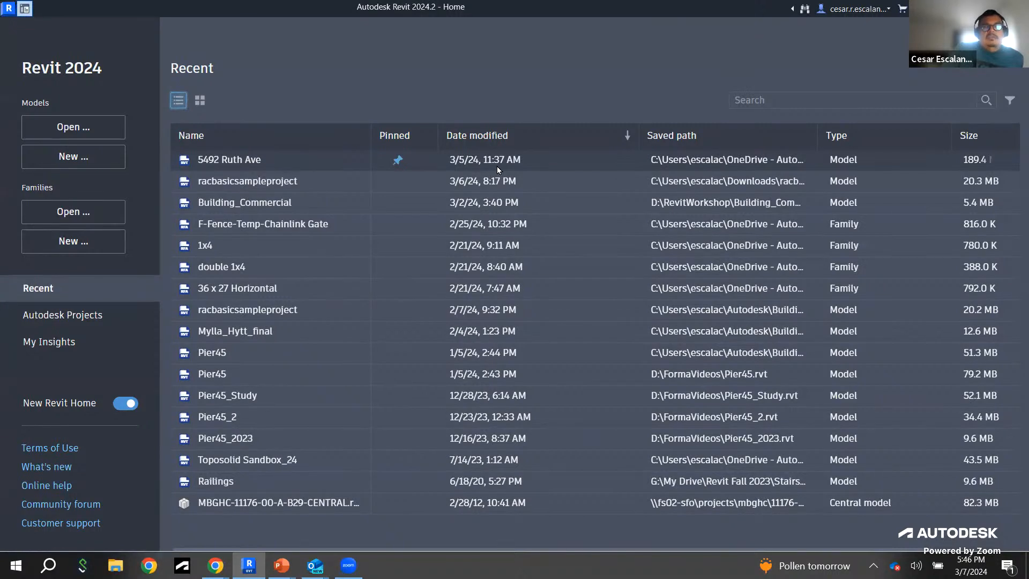
left_click(670, 162)
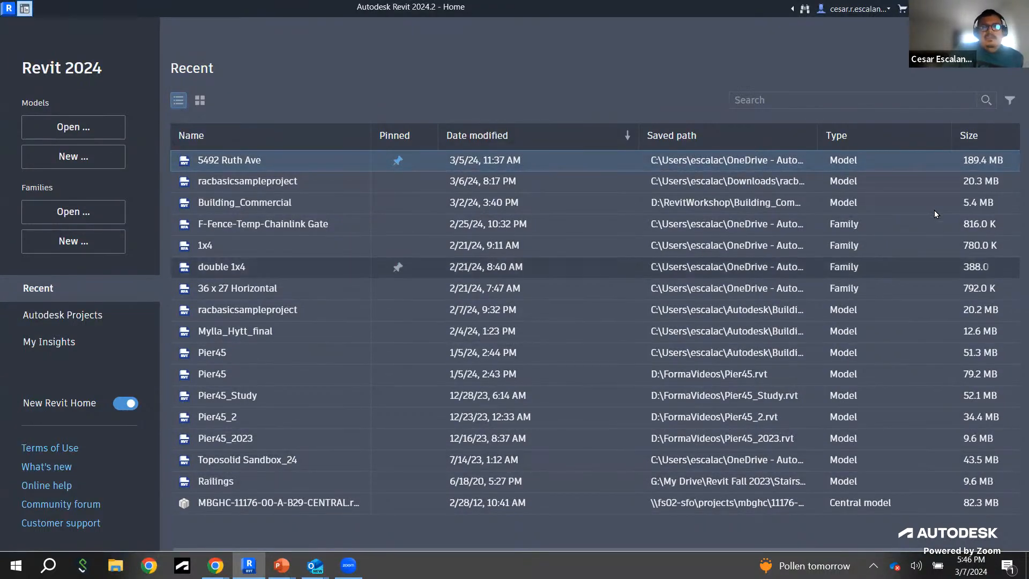
Step: Search the recent files for "pier"
left_click(753, 97)
type("pier")
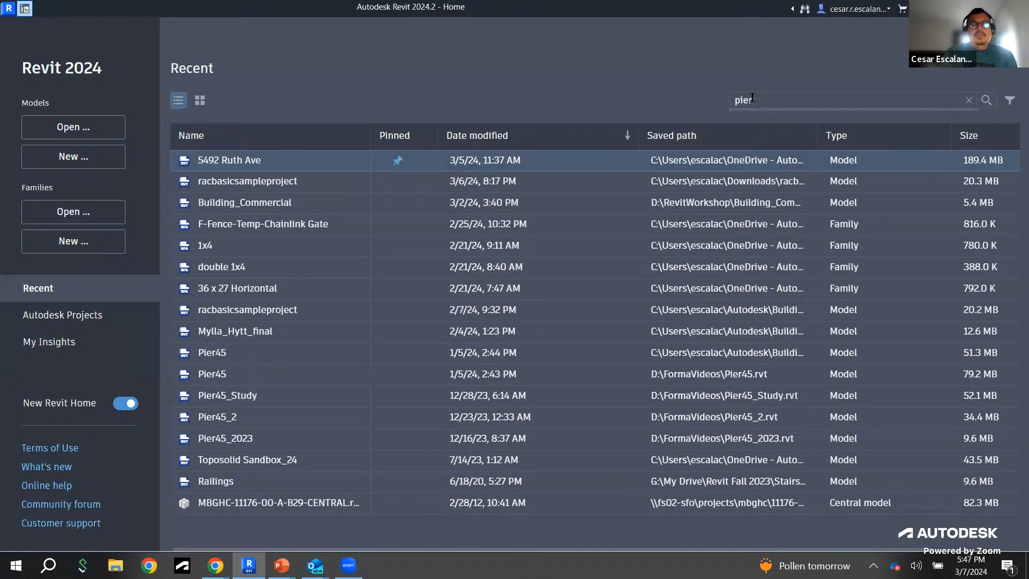
key("Return")
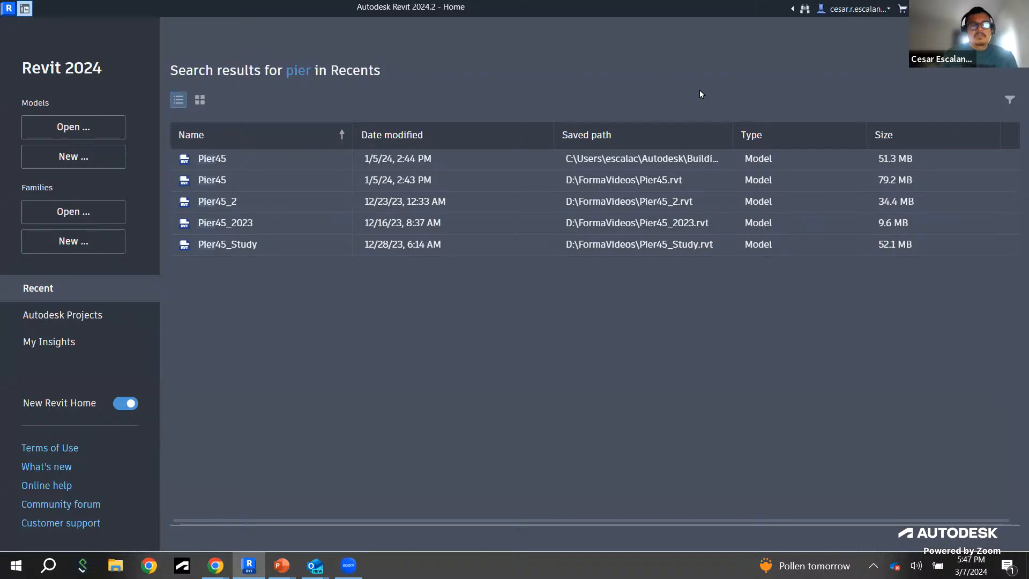
Step: Check the filter options for the pier search results, show the results as thumbnails and return to the full recent files list
left_click(1009, 100)
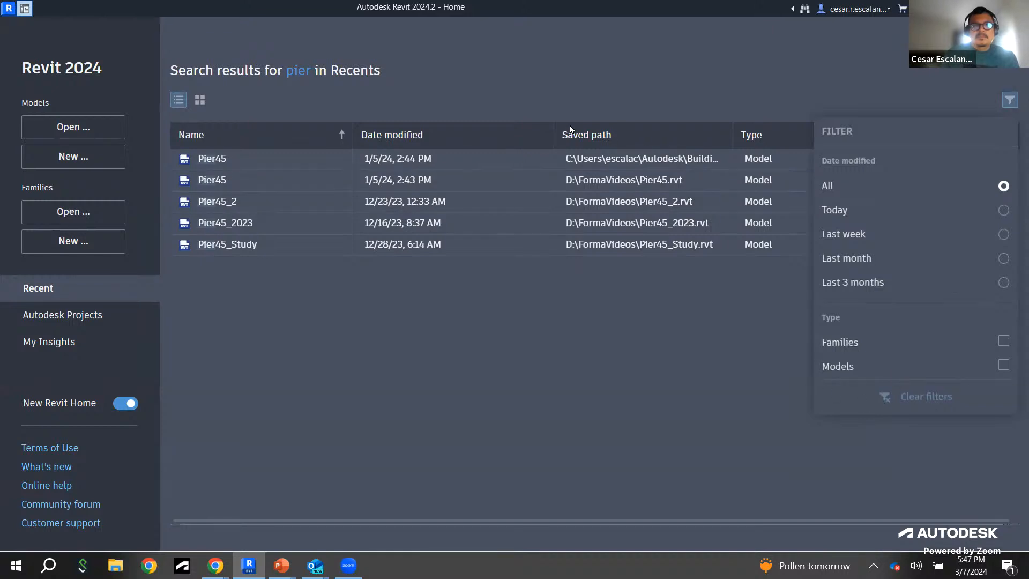
left_click(199, 100)
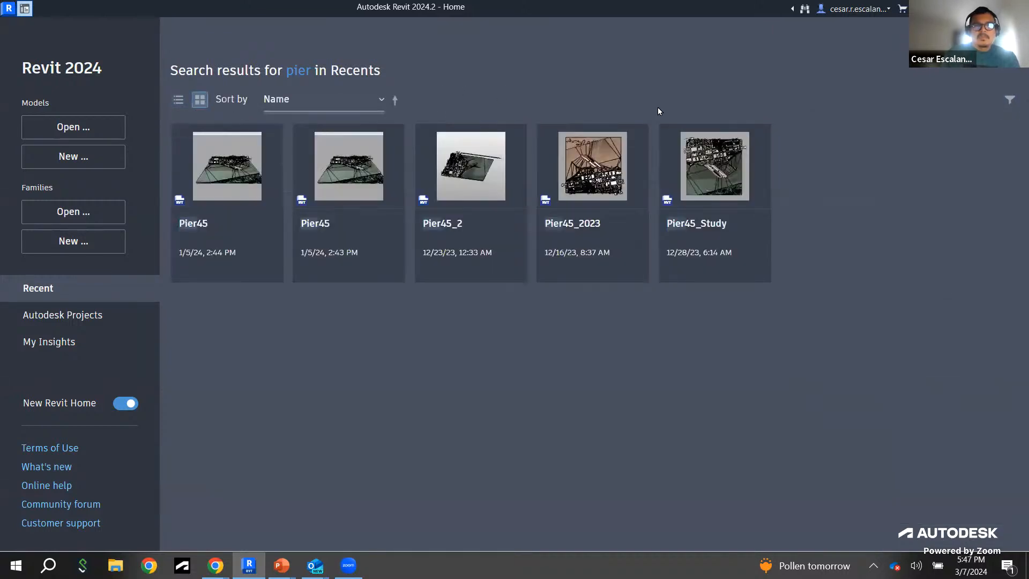
left_click(1008, 51)
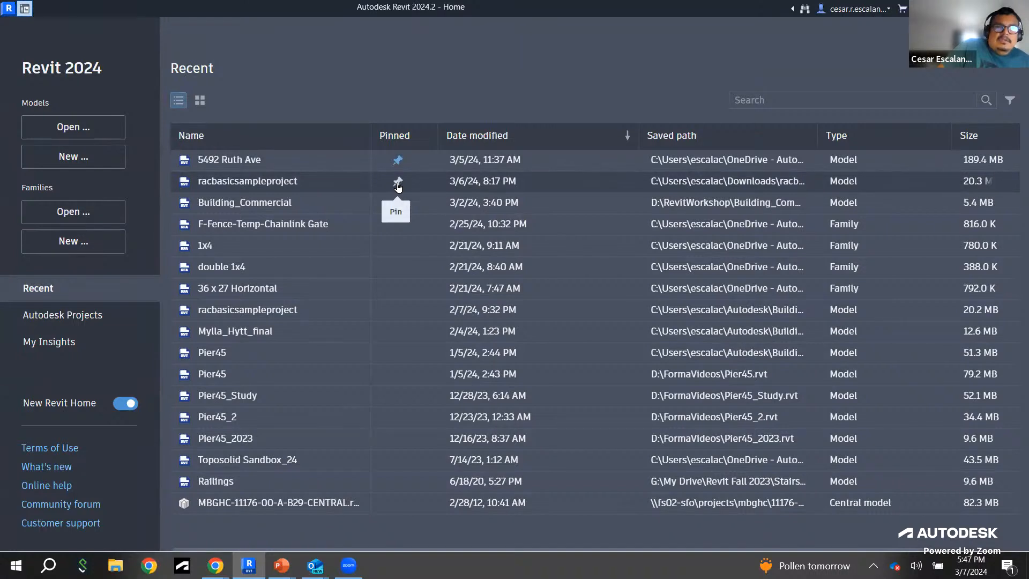
left_click(398, 182)
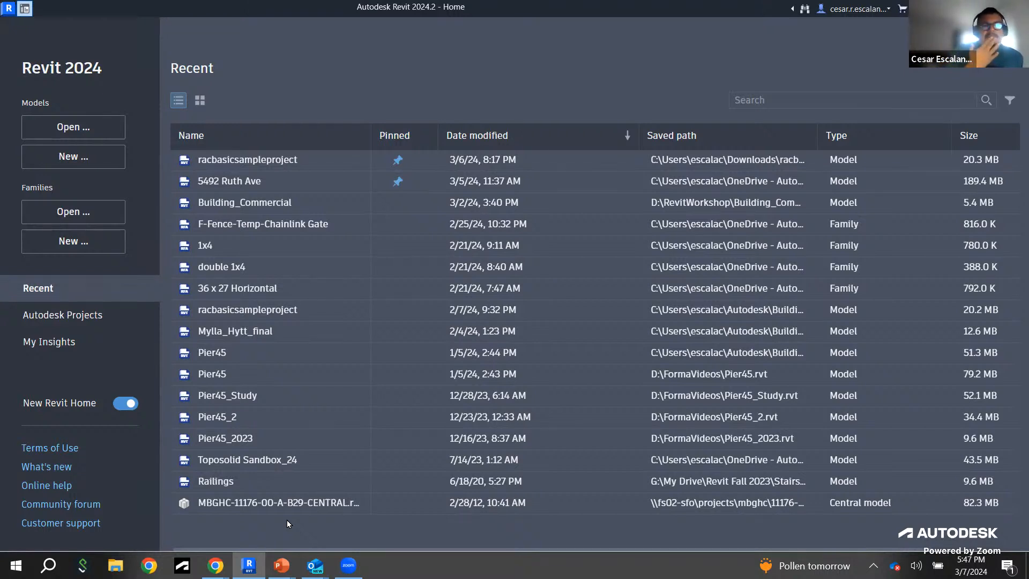
left_click(397, 182)
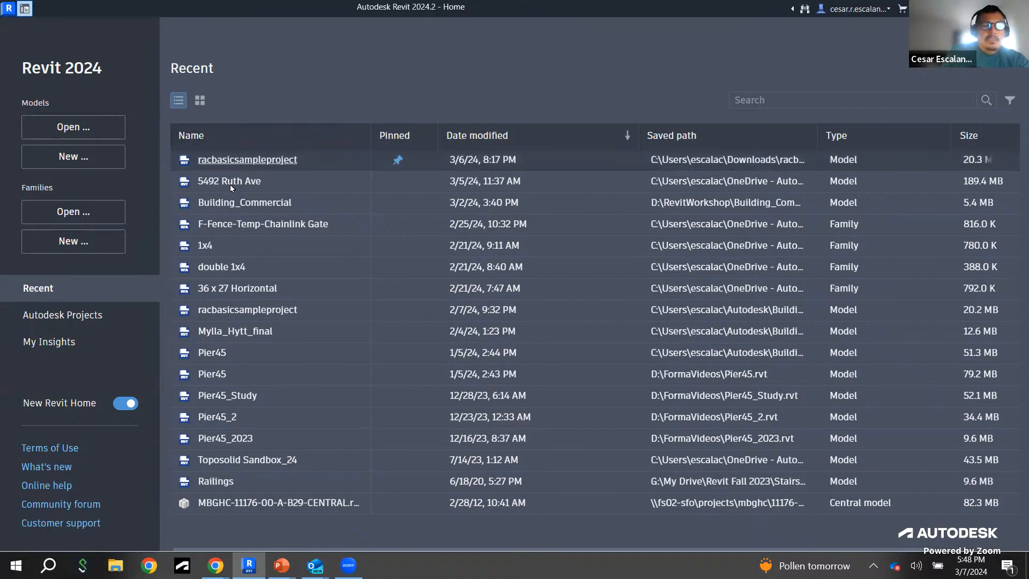
Step: Browse the Autodesk Projects by expanding Snowdon Towers, Yosemite Creek Daylighting and Seaport Civic, and look at the list of available hubs
left_click(65, 325)
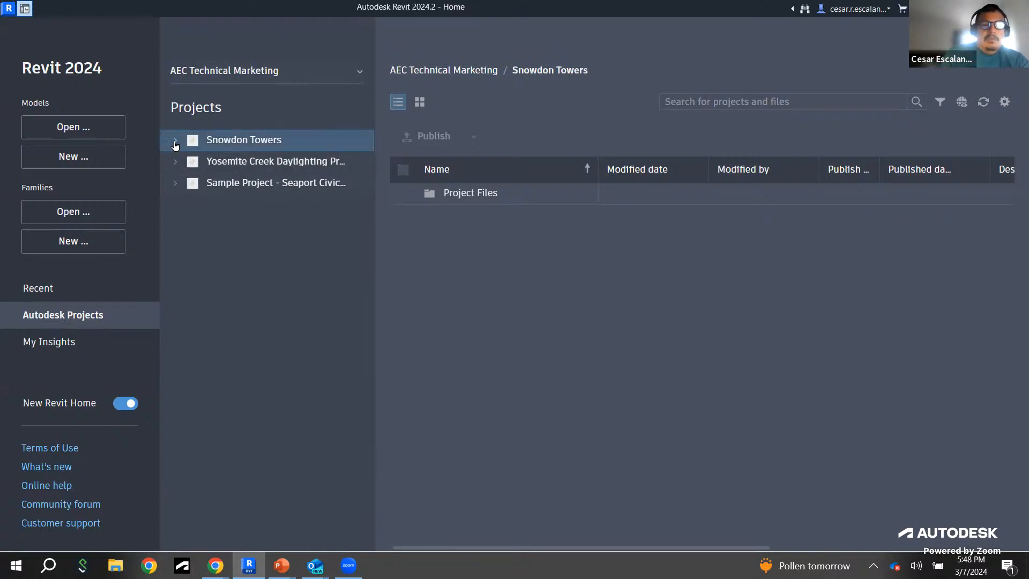
left_click(175, 142)
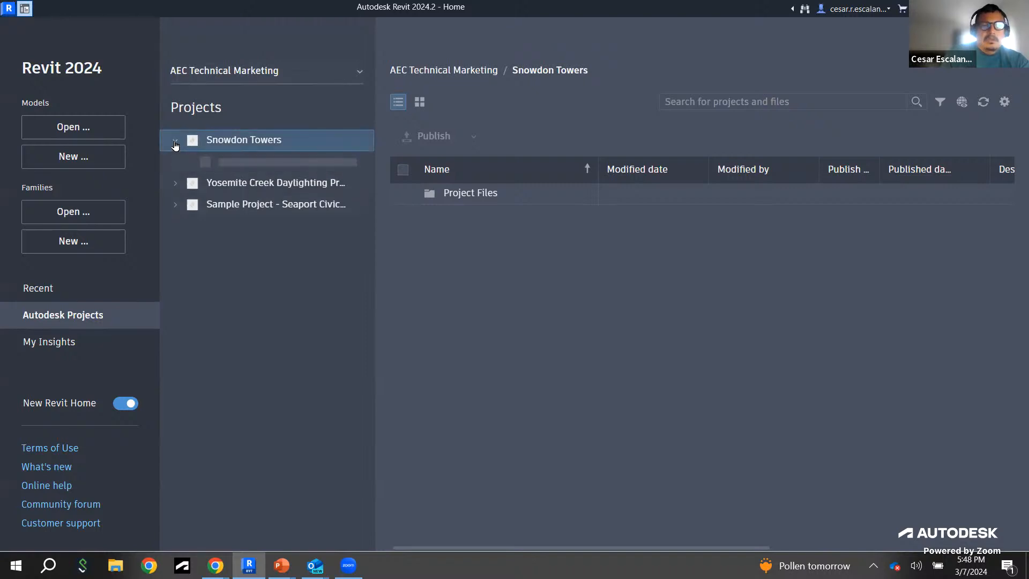
left_click(175, 184)
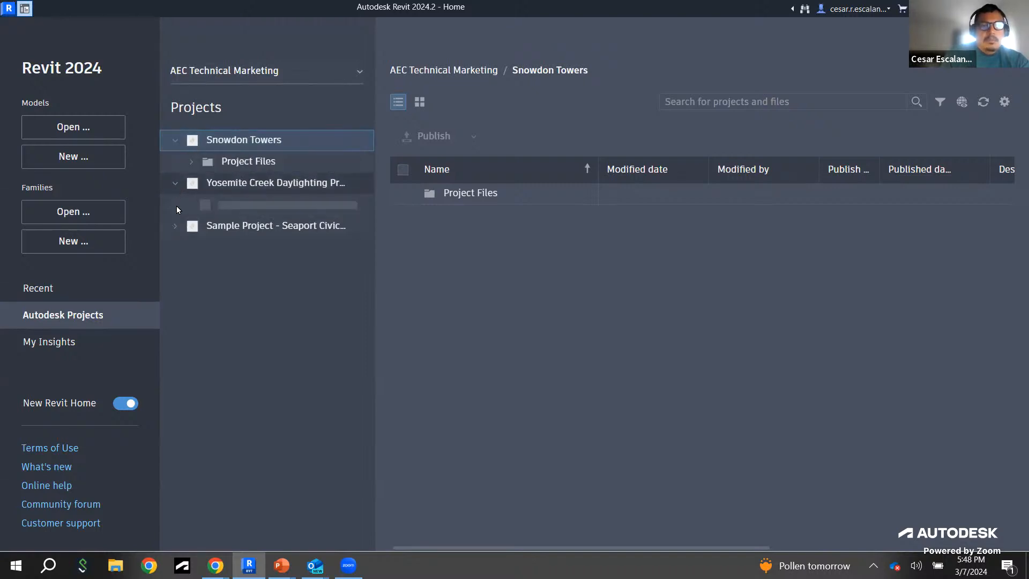
left_click(175, 226)
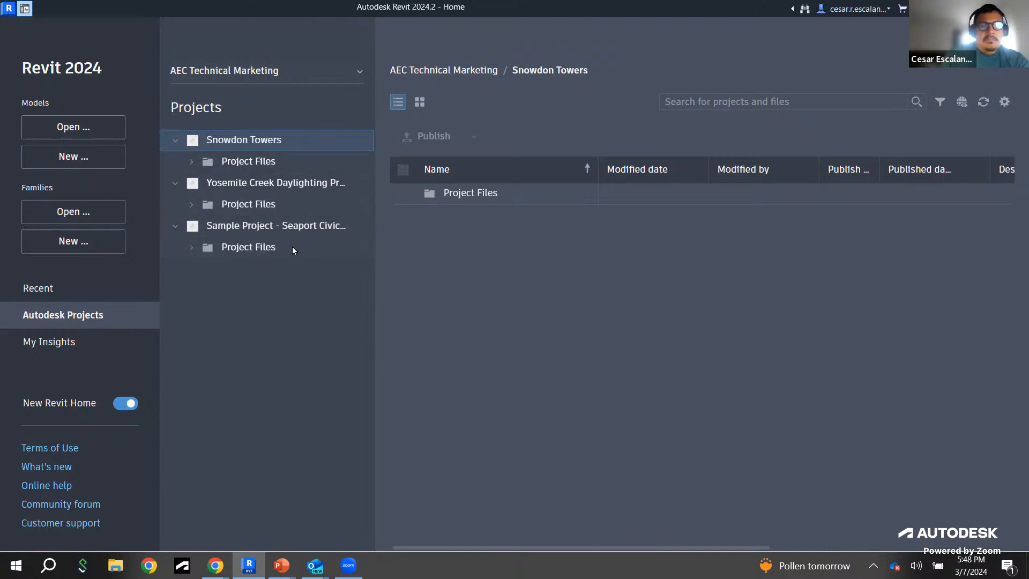
left_click(271, 72)
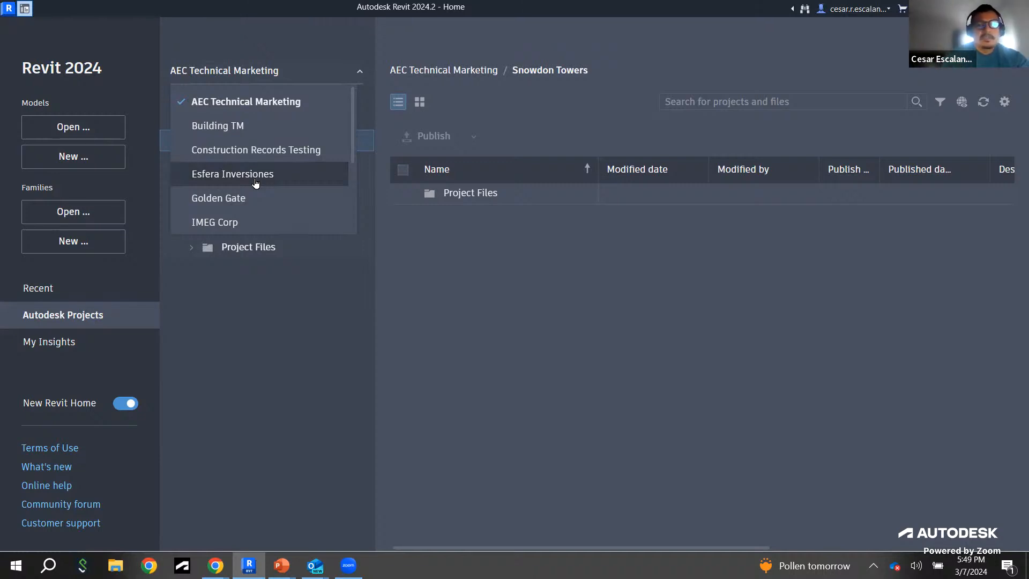
left_click(302, 418)
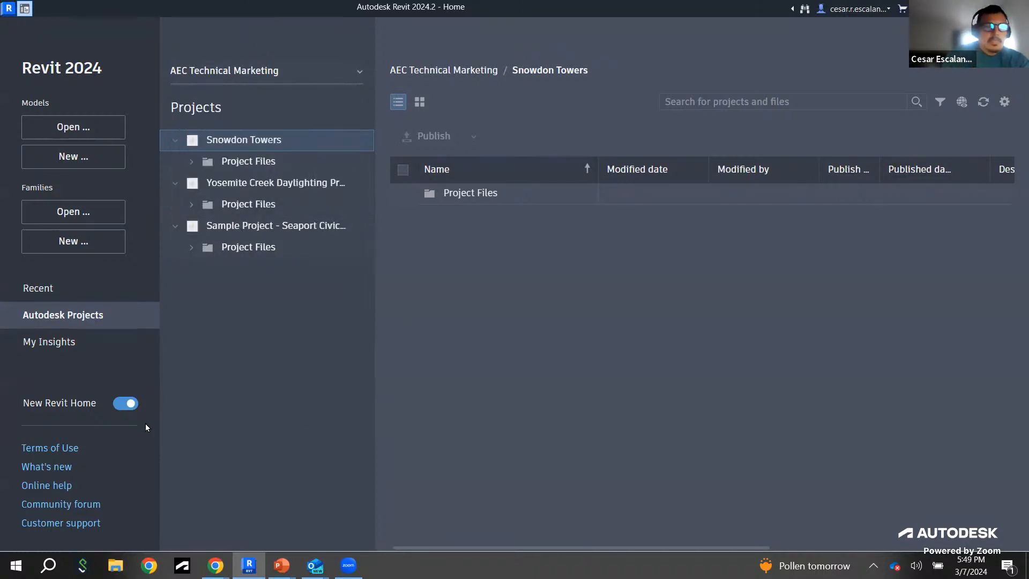
Step: Open My Insights and examine the command use by category for the past 30 days
left_click(72, 348)
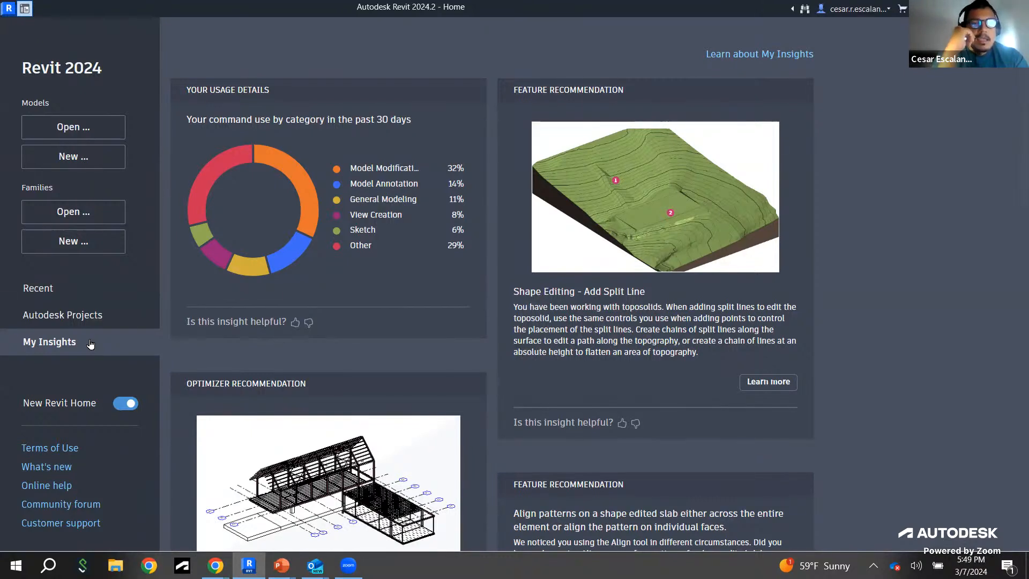
mouse_move(271, 151)
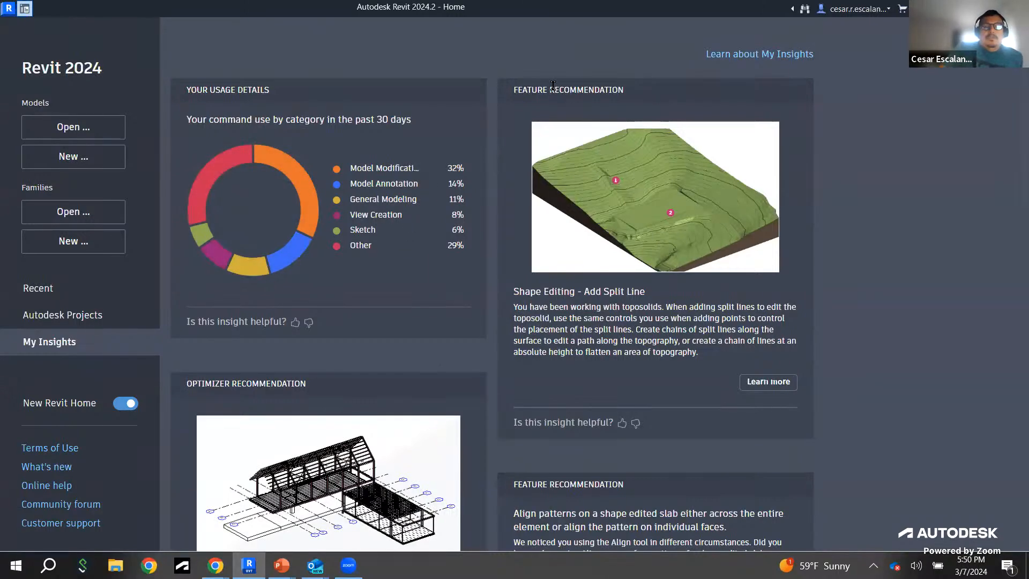
scroll(635, 153, "down", 6)
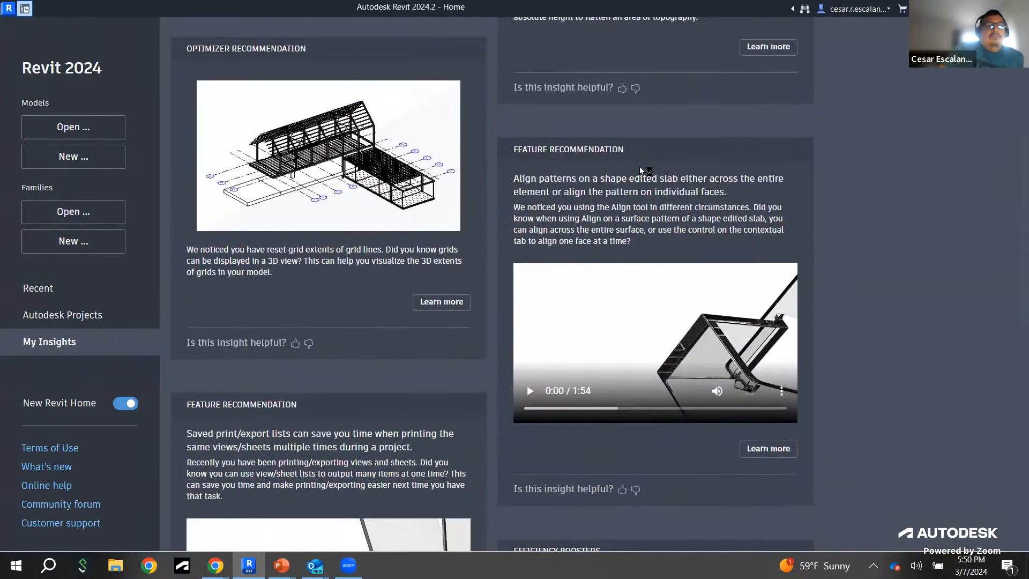
scroll(673, 218, "down", 5)
scroll(722, 244, "up", 7)
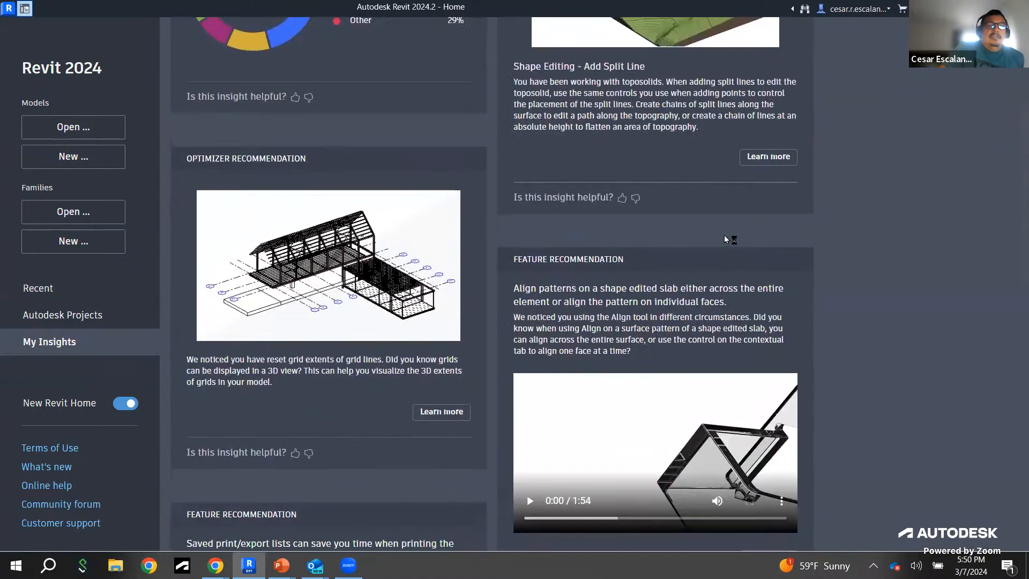
scroll(725, 234, "up", 4)
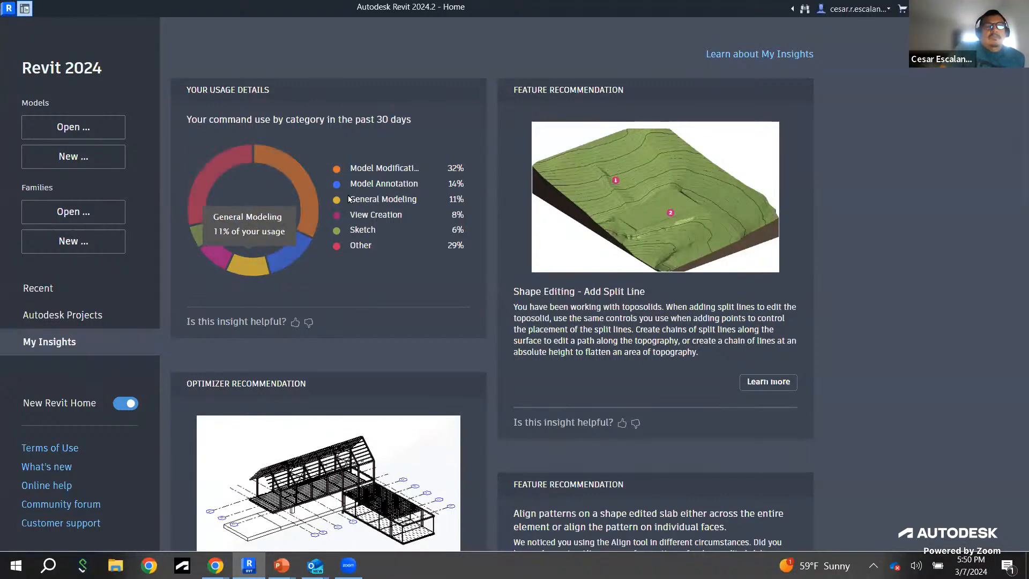
mouse_move(314, 202)
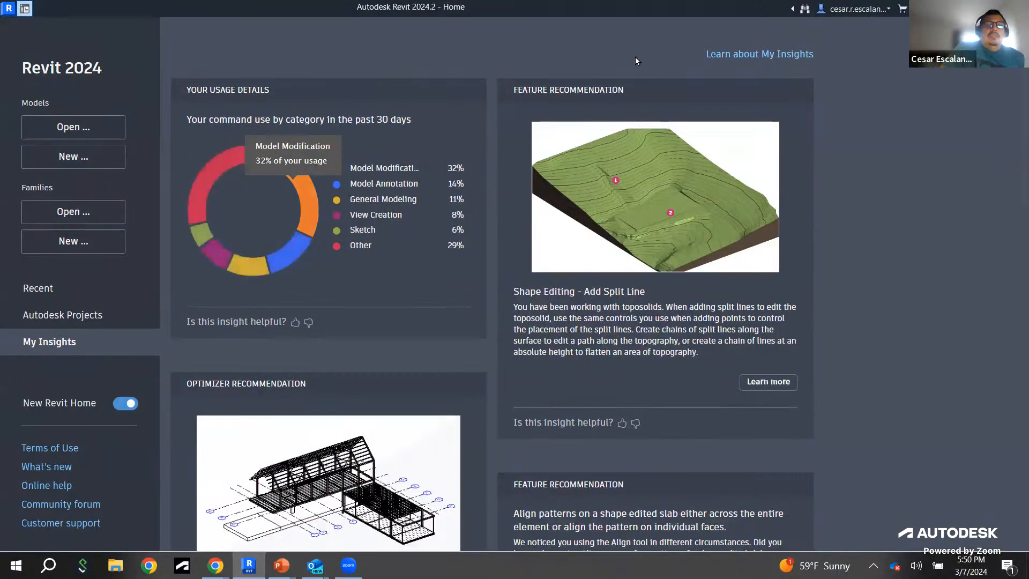
Step: Read through the feature, optimizer and efficiency recommendations in My Insights
scroll(718, 290, "down", 5)
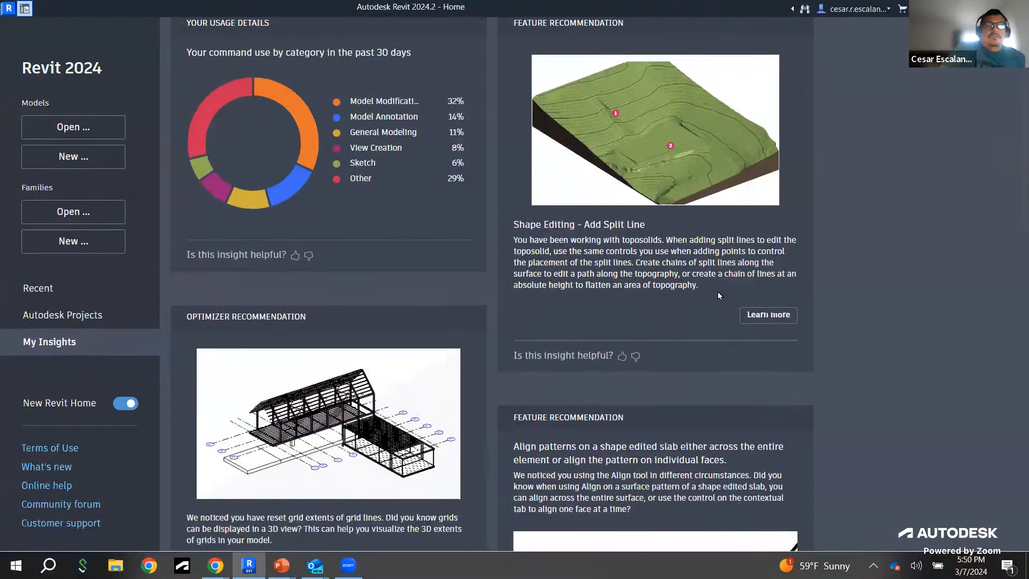
scroll(718, 289, "down", 15)
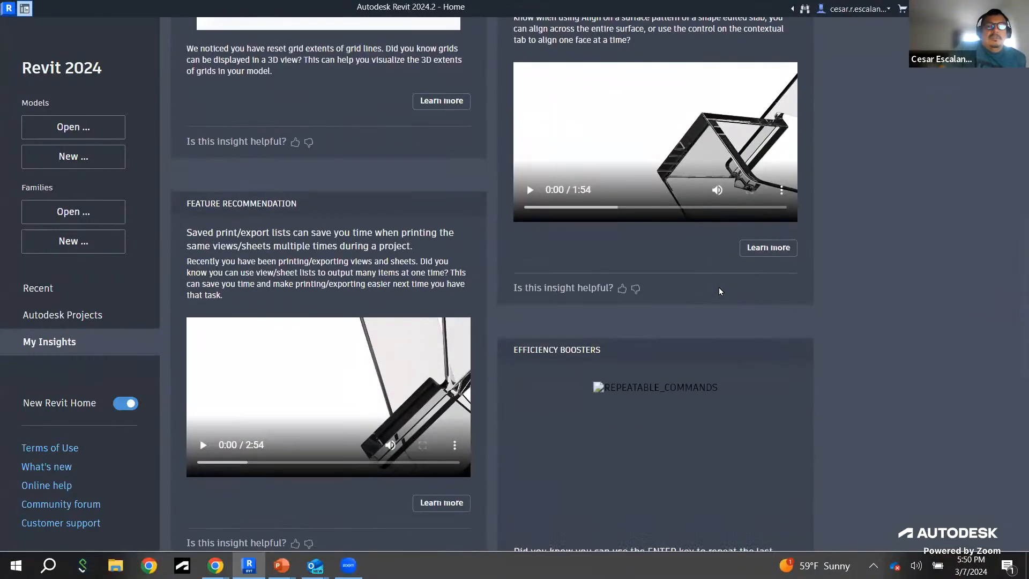
scroll(719, 290, "up", 4)
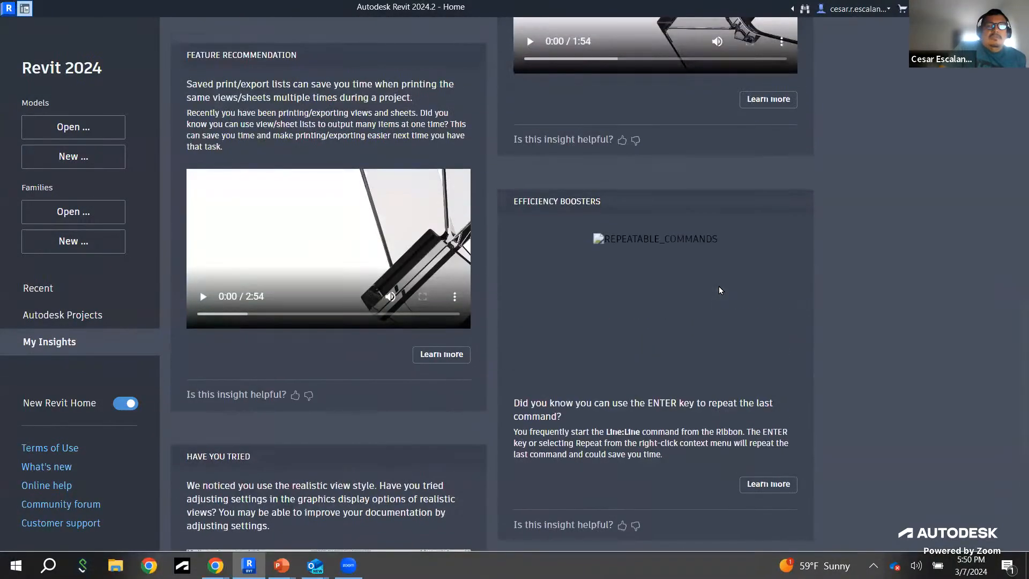
scroll(719, 290, "up", 4)
scroll(719, 289, "up", 5)
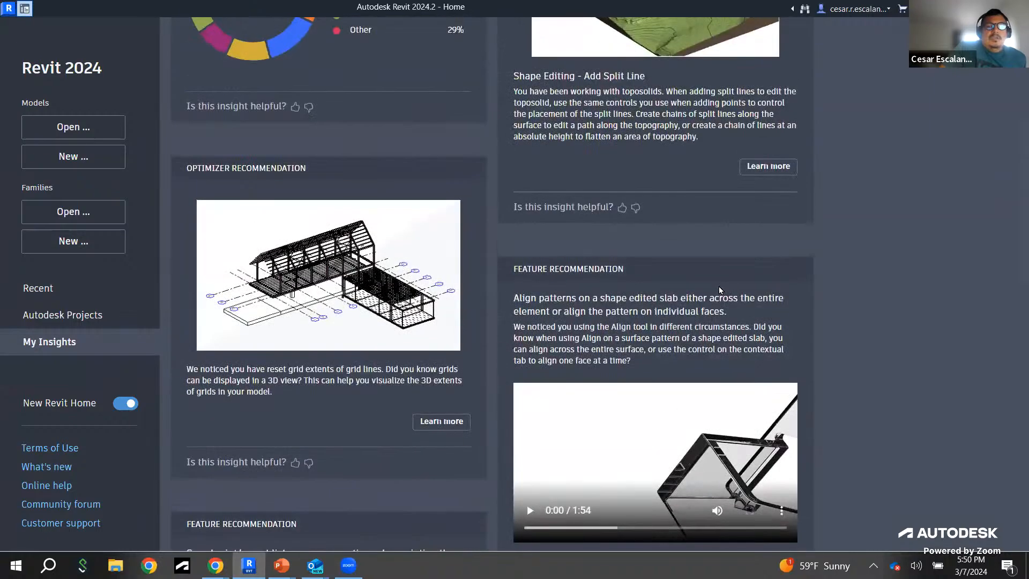
scroll(719, 290, "down", 4)
scroll(721, 290, "up", 1)
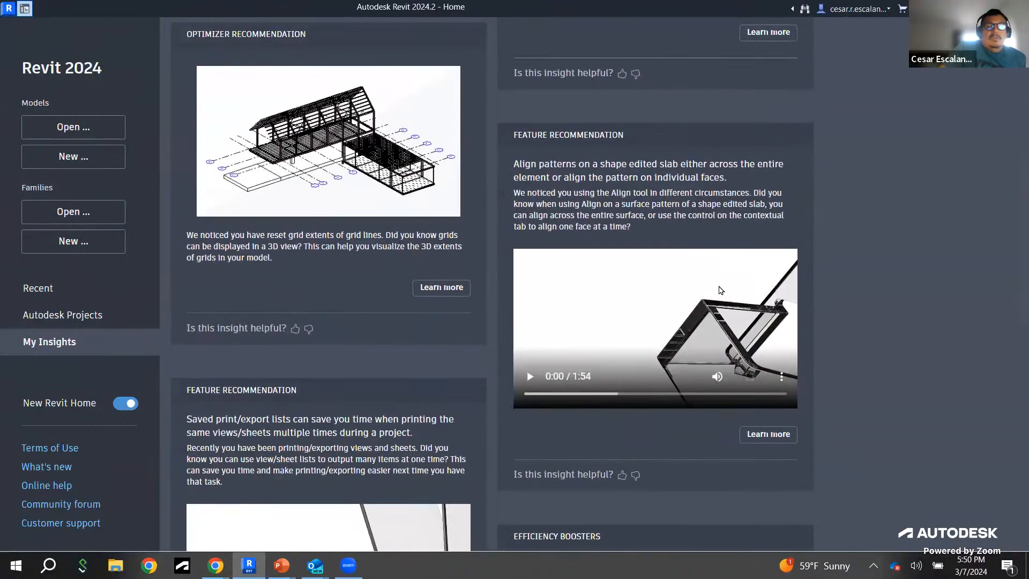
scroll(720, 289, "down", 3)
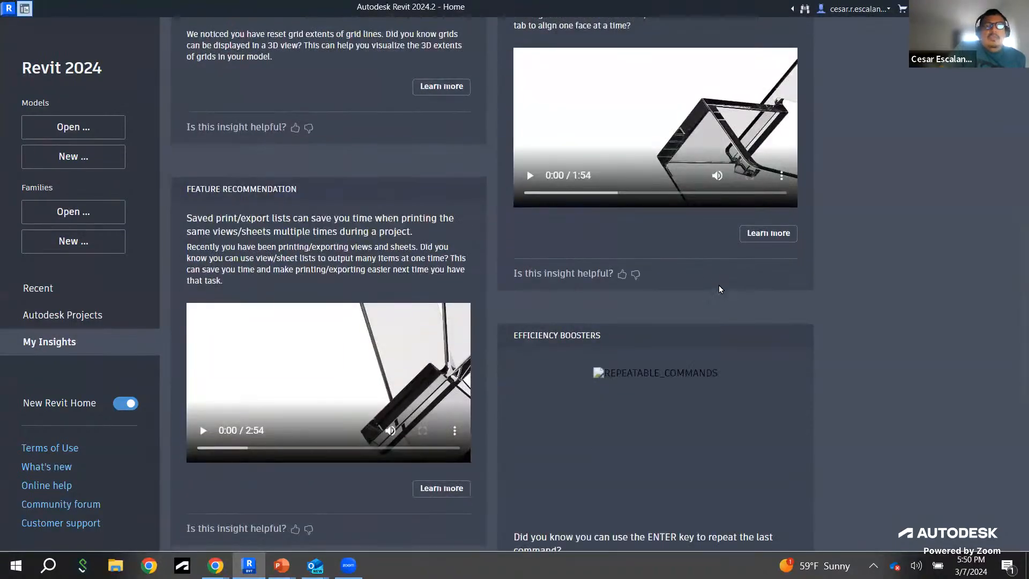
scroll(720, 290, "down", 6)
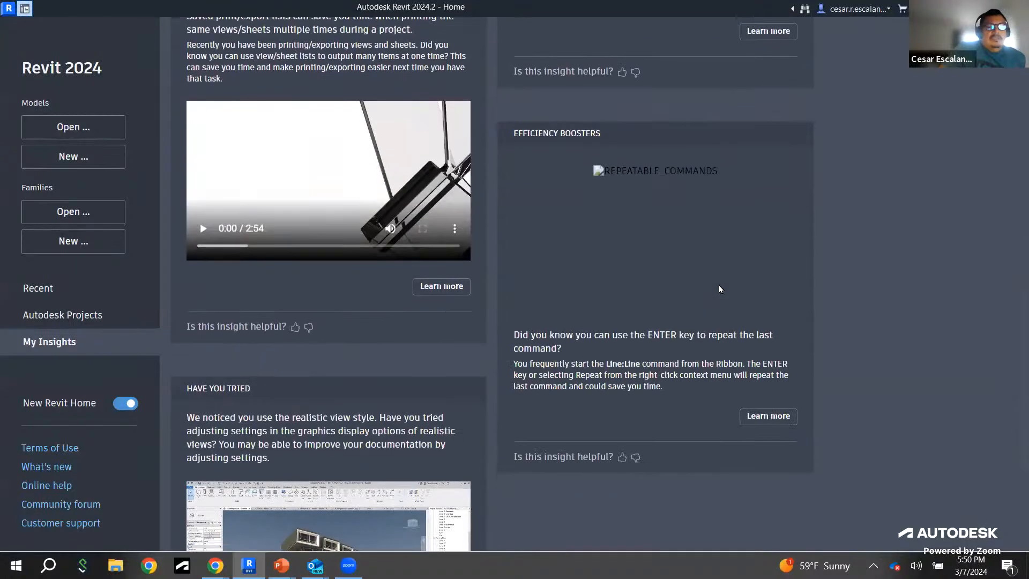
scroll(719, 290, "up", 6)
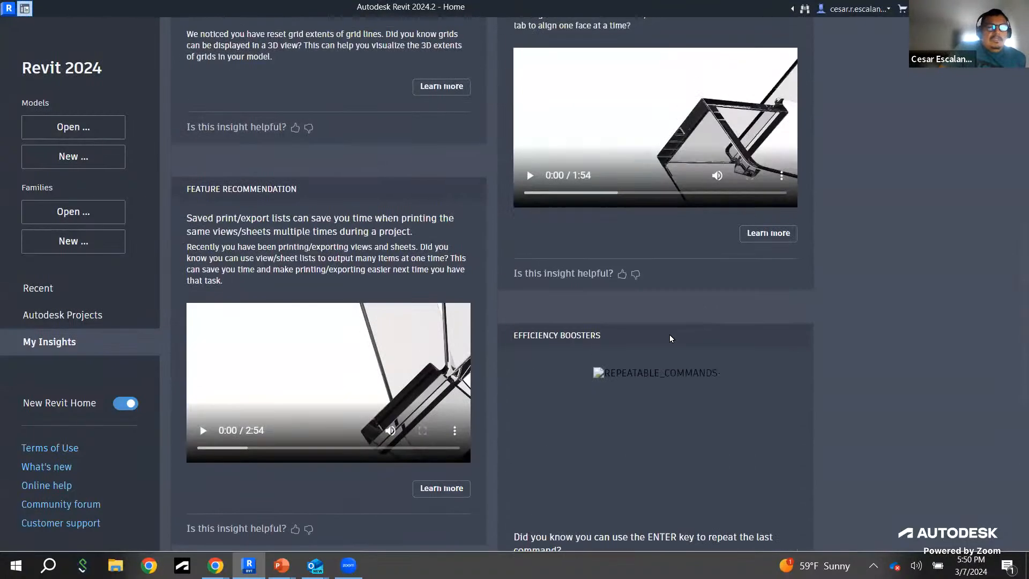
scroll(541, 187, "up", 8)
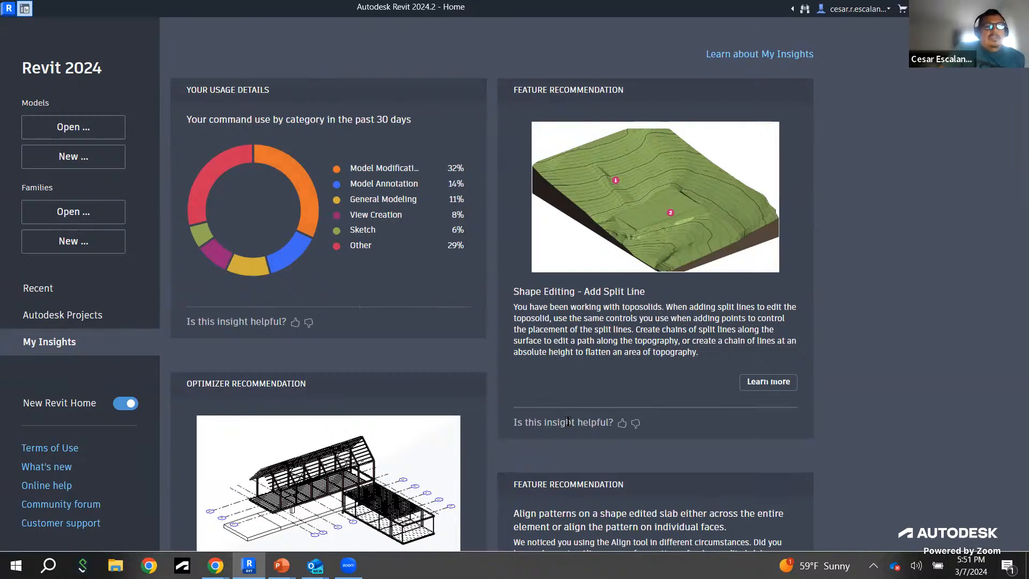
scroll(790, 247, "down", 4)
scroll(791, 249, "up", 4)
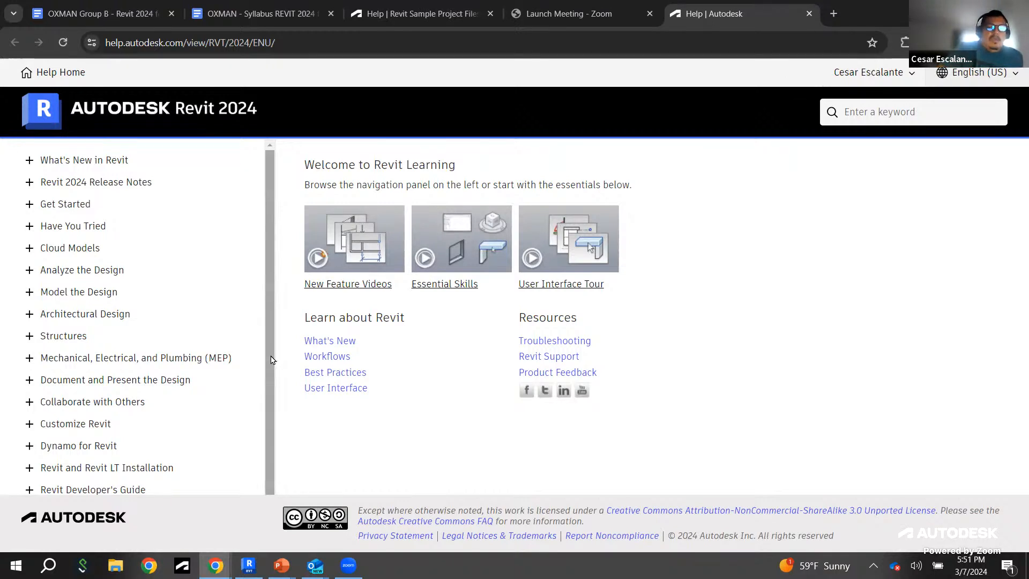
Step: Bring up the Revit 2024 online help in the browser and look over its list of topics
scroll(272, 418, "down", 1)
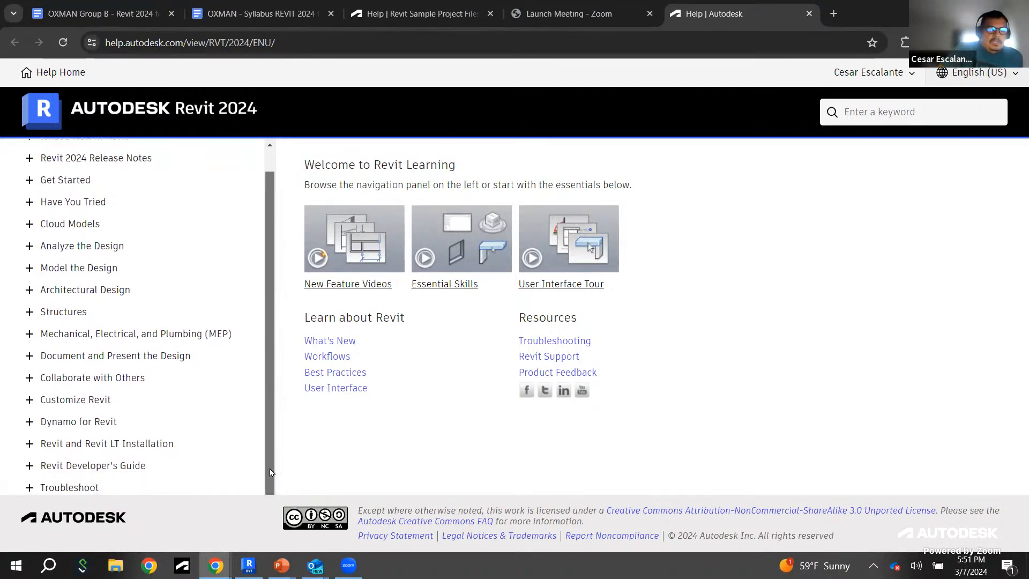
scroll(282, 401, "up", 1)
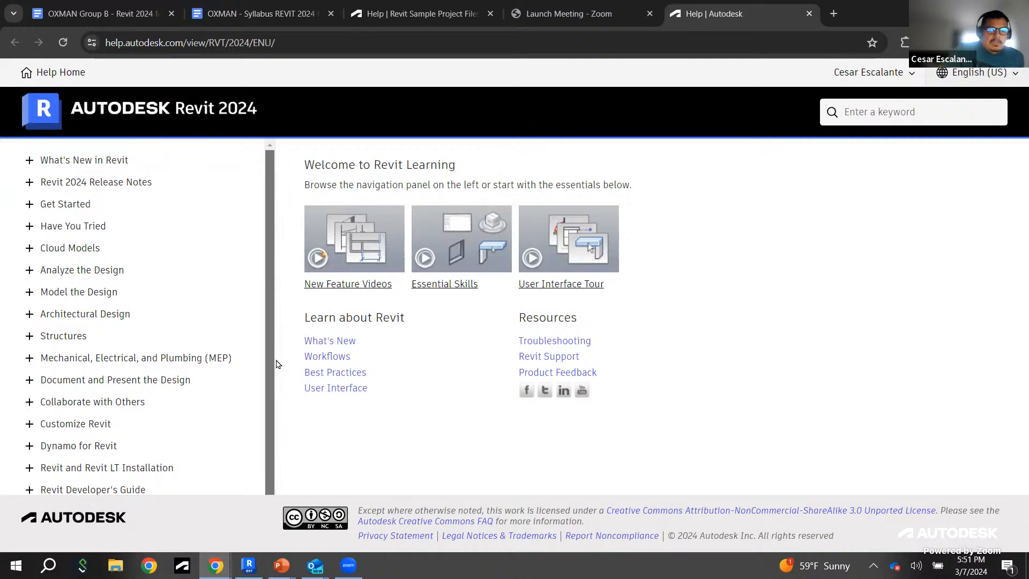
scroll(270, 439, "down", 1)
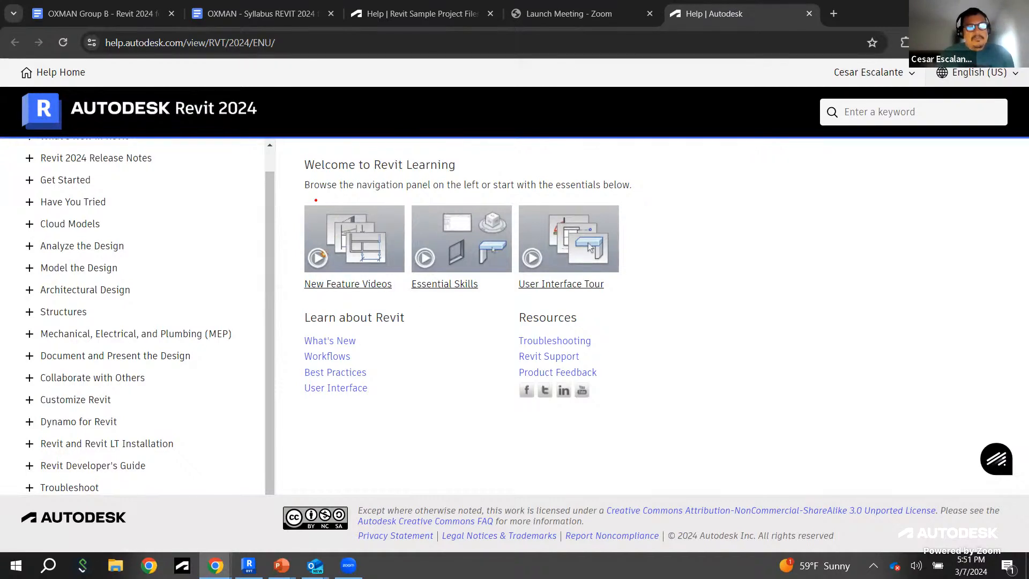
Step: Mark up the New Feature Videos, Essential Skills and User Interface Tour links with a red frame, strokes and an ellipse, and clear the markings
left_click_drag(290, 194, 659, 310)
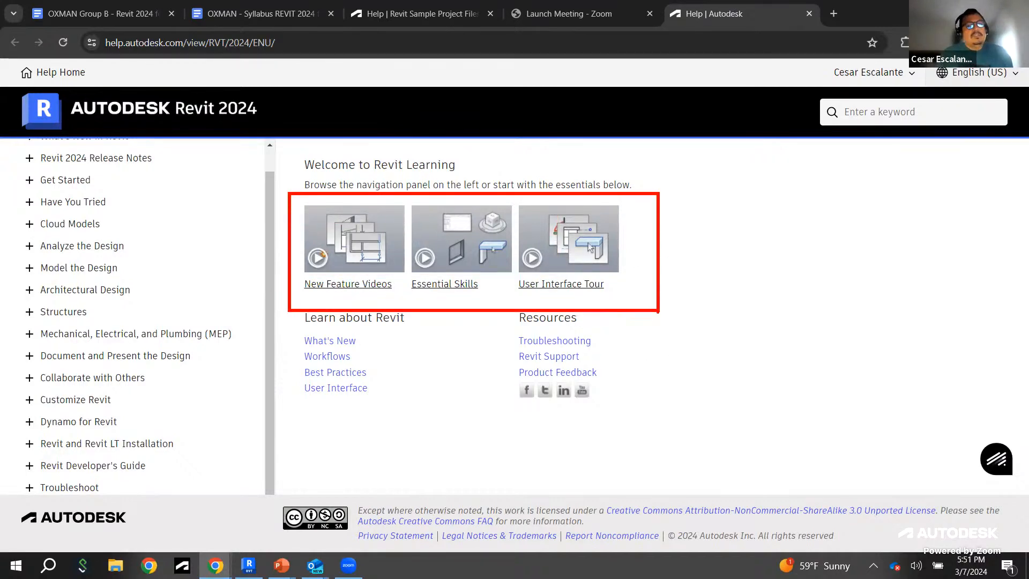
left_click_drag(369, 295, 372, 362)
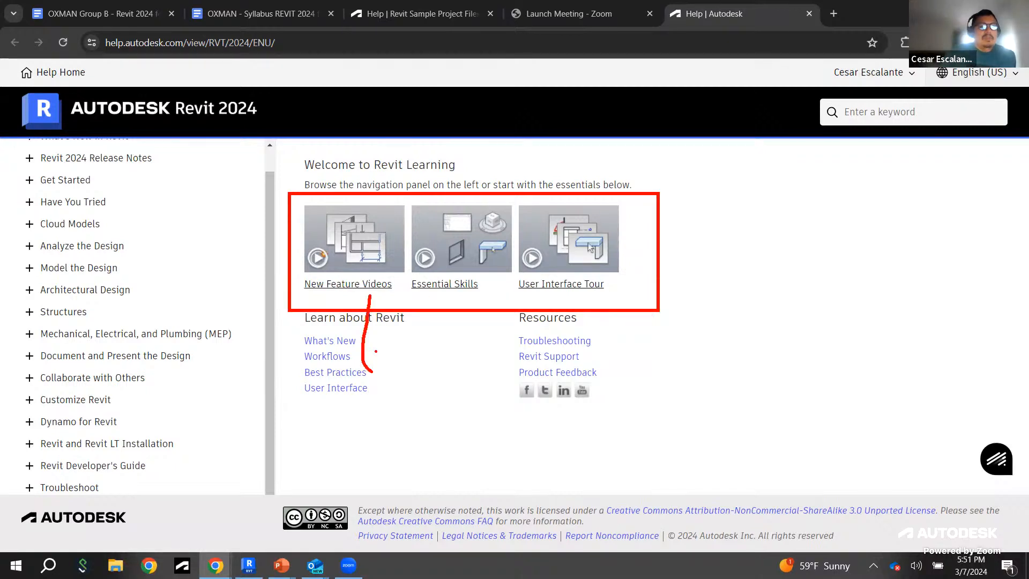
left_click_drag(445, 304, 467, 357)
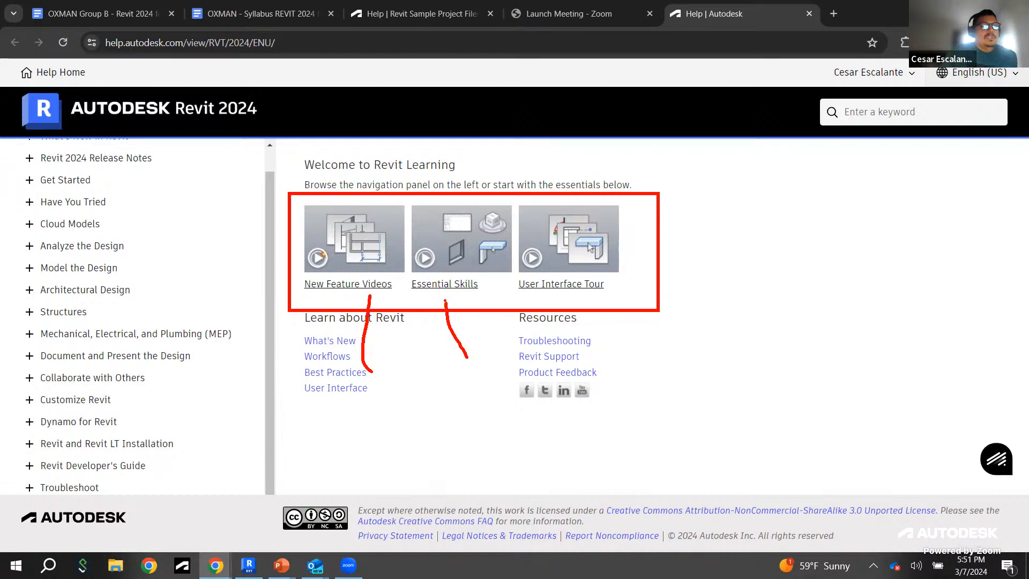
mouse_move(441, 309)
left_mouse_down()
mouse_move(445, 300)
mouse_move(461, 317)
left_mouse_up()
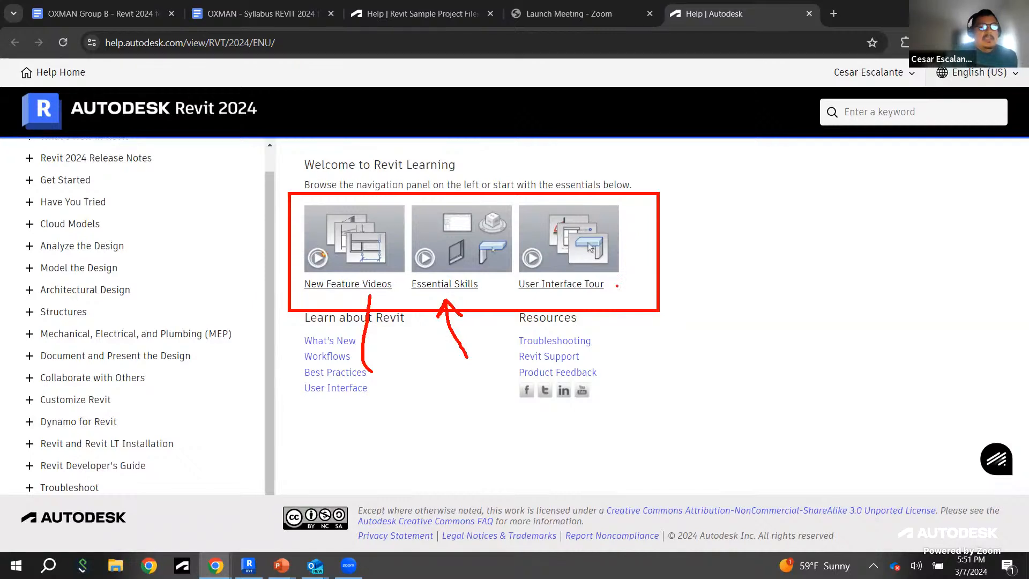
left_click_drag(584, 298, 608, 362)
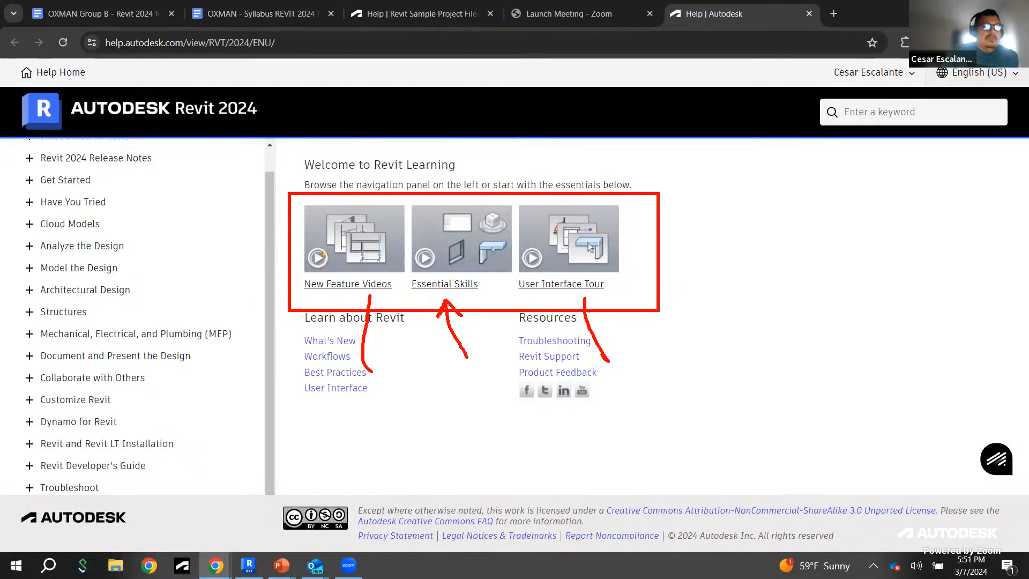
mouse_move(613, 277)
left_mouse_down()
mouse_move(515, 284)
mouse_move(632, 303)
left_mouse_up()
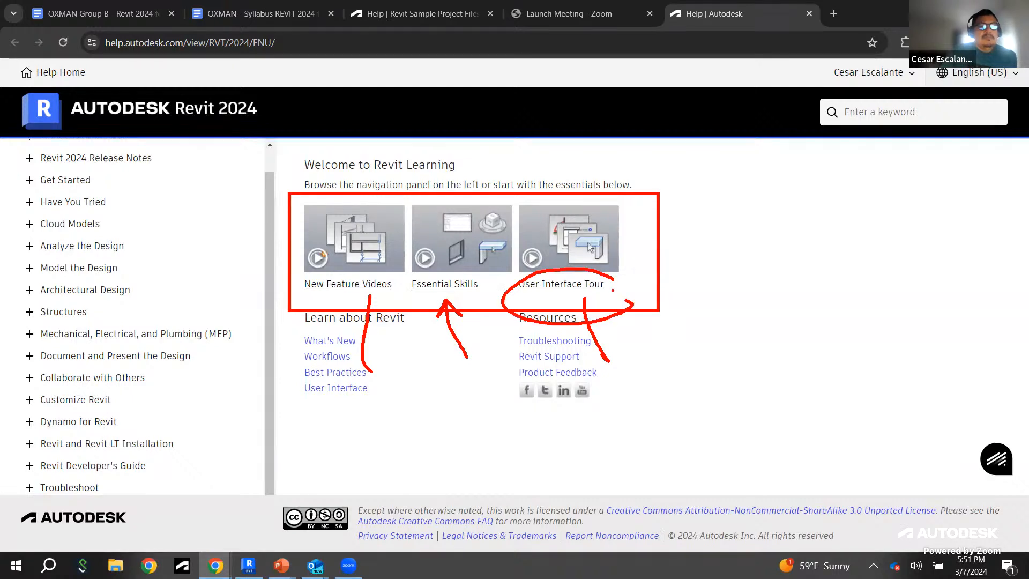
key("Escape")
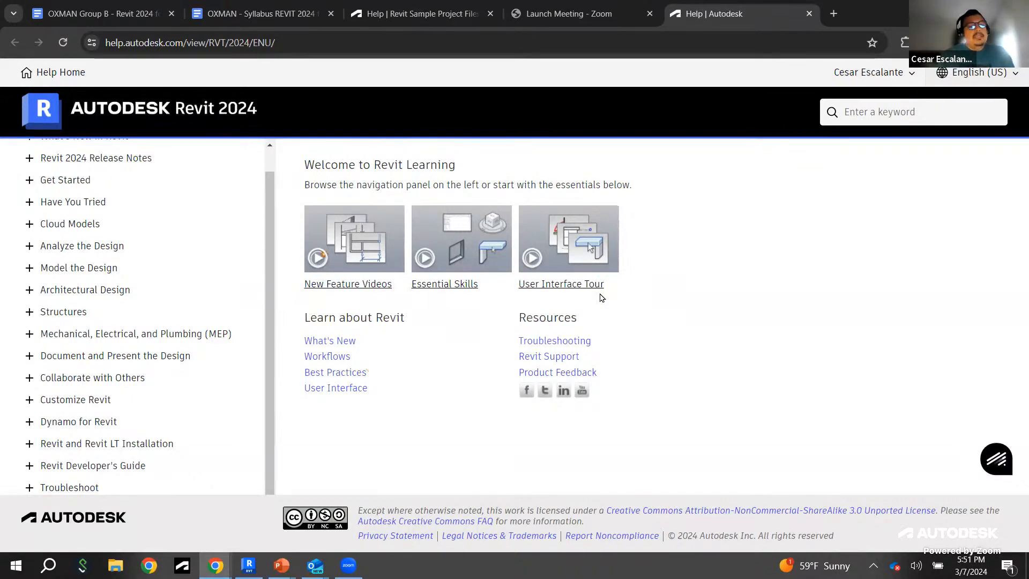
Step: Open the Best Practices topic under Learn about Revit and look through its list of links
left_click(349, 370)
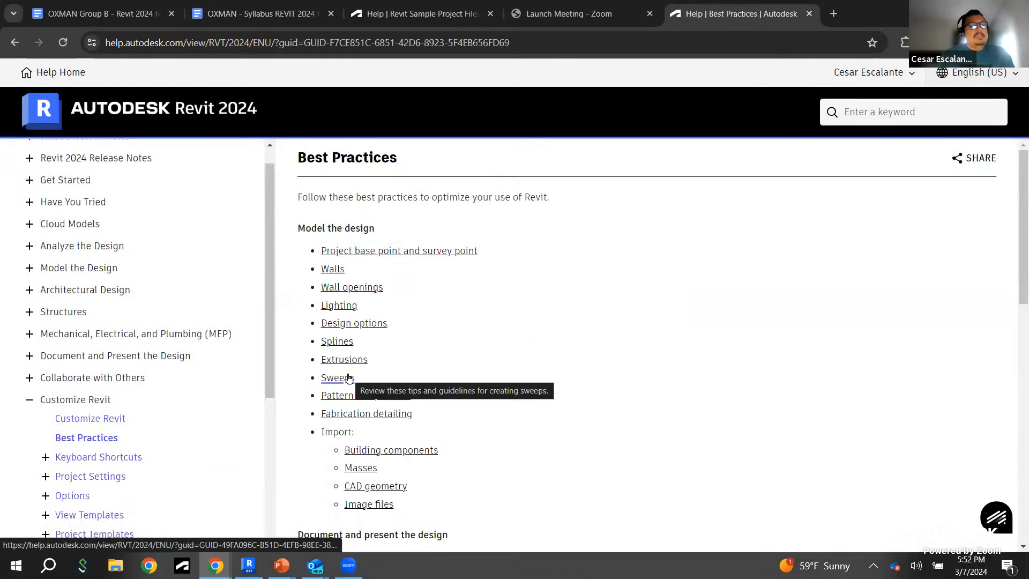
scroll(562, 386, "down", 1)
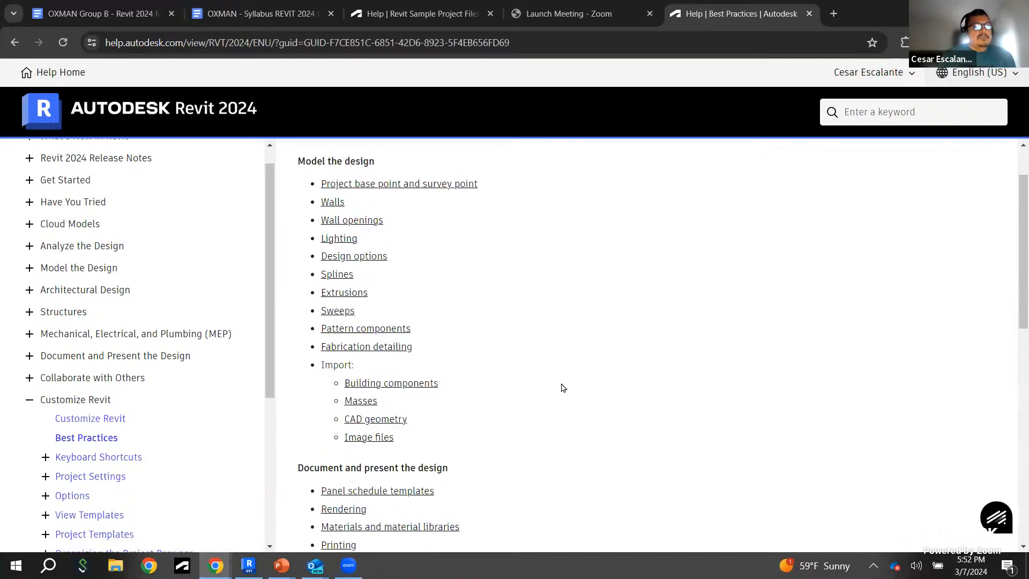
scroll(562, 390, "down", 2)
scroll(562, 389, "up", 3)
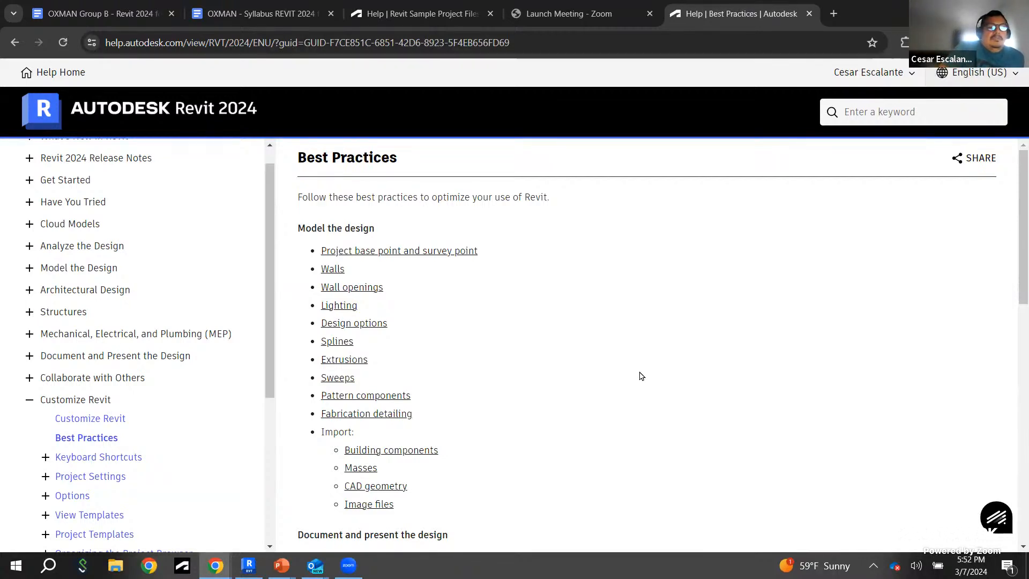
Step: Expand Architectural Design and its nested Architectural Design topic in the help contents and look over the subtopics
left_click(29, 289)
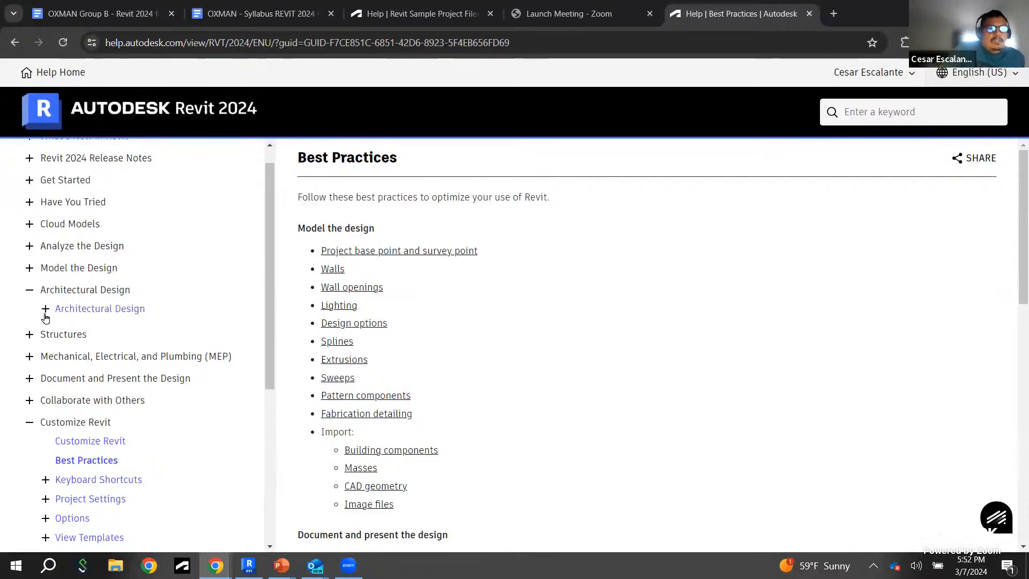
left_click(45, 308)
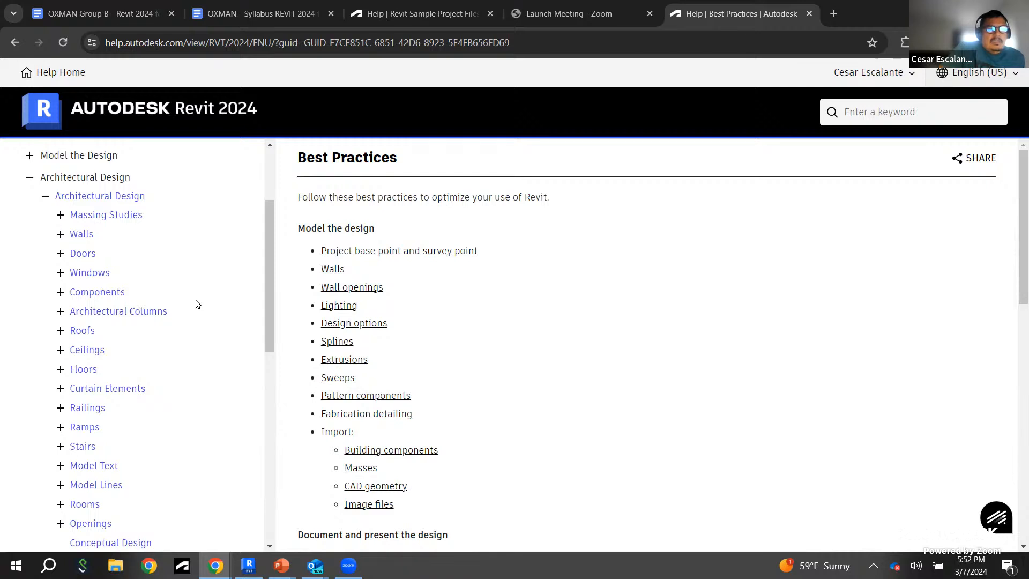
scroll(197, 303, "down", 3)
scroll(197, 304, "up", 2)
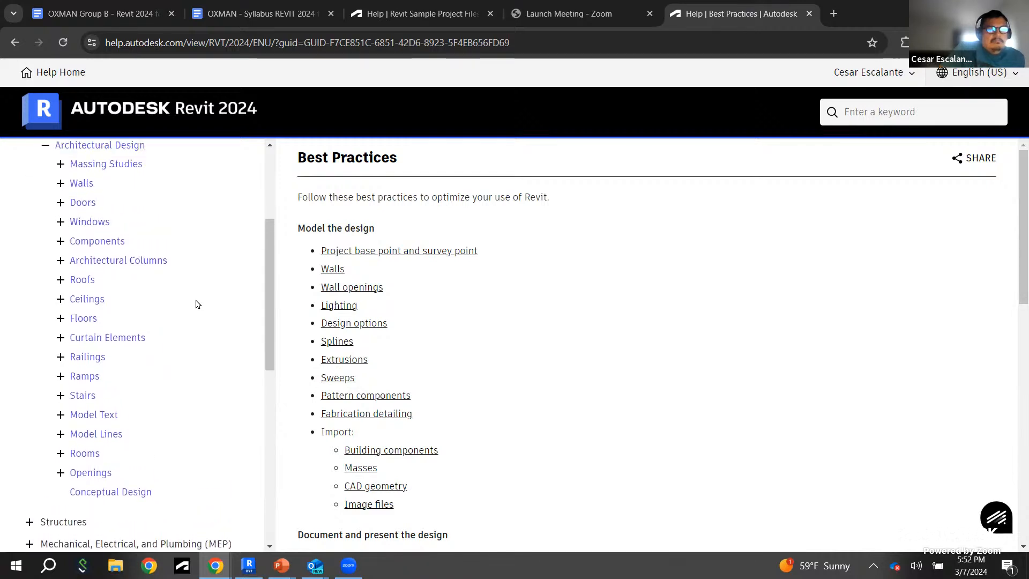
scroll(197, 303, "up", 1)
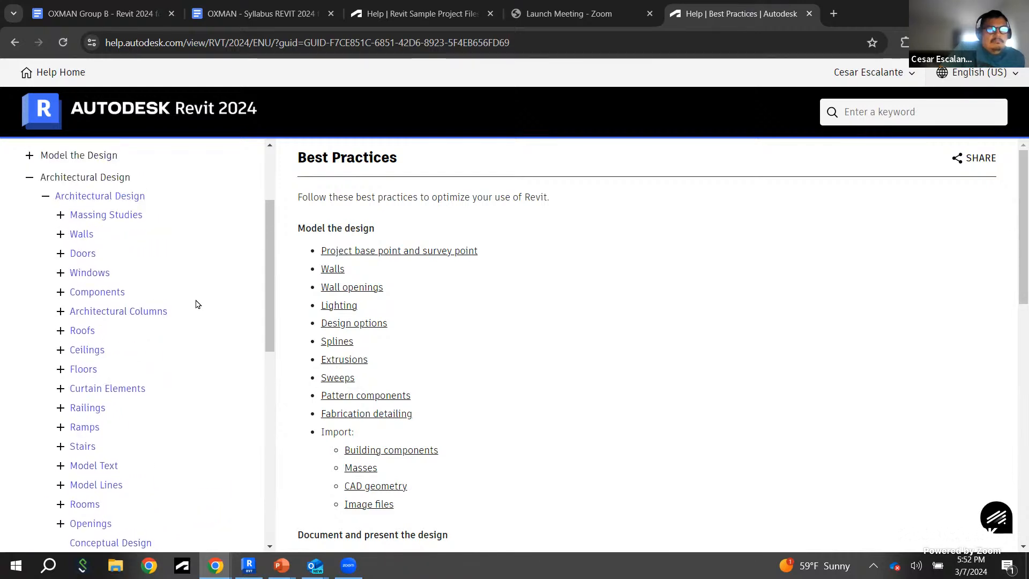
Step: Expand Massing Studies and its Conceptual Design Environment topic and browse the nested articles down to the model lines topic
left_click(60, 214)
left_click(62, 185)
left_click(64, 187)
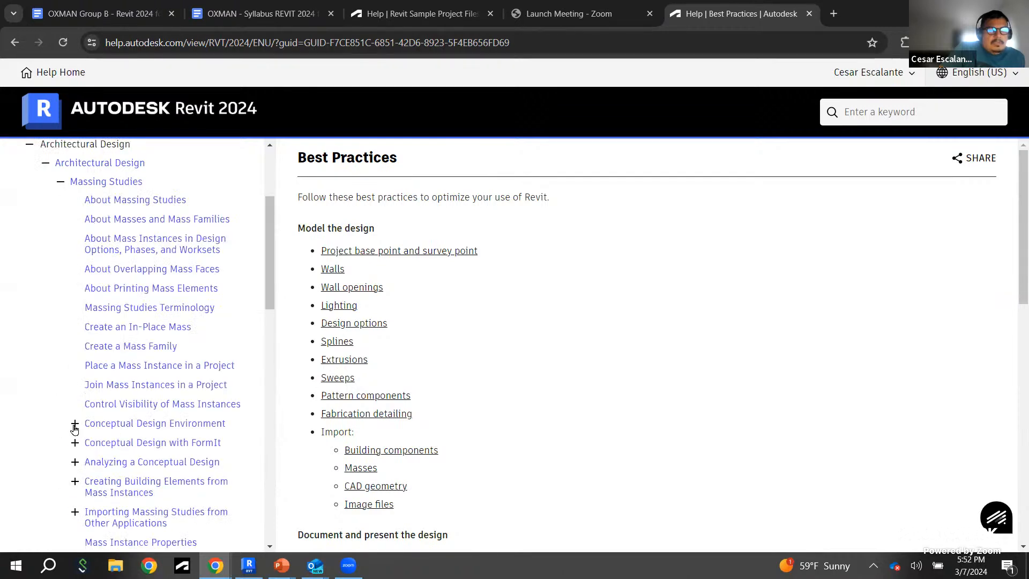
scroll(76, 423, "down", 1)
left_click(74, 355)
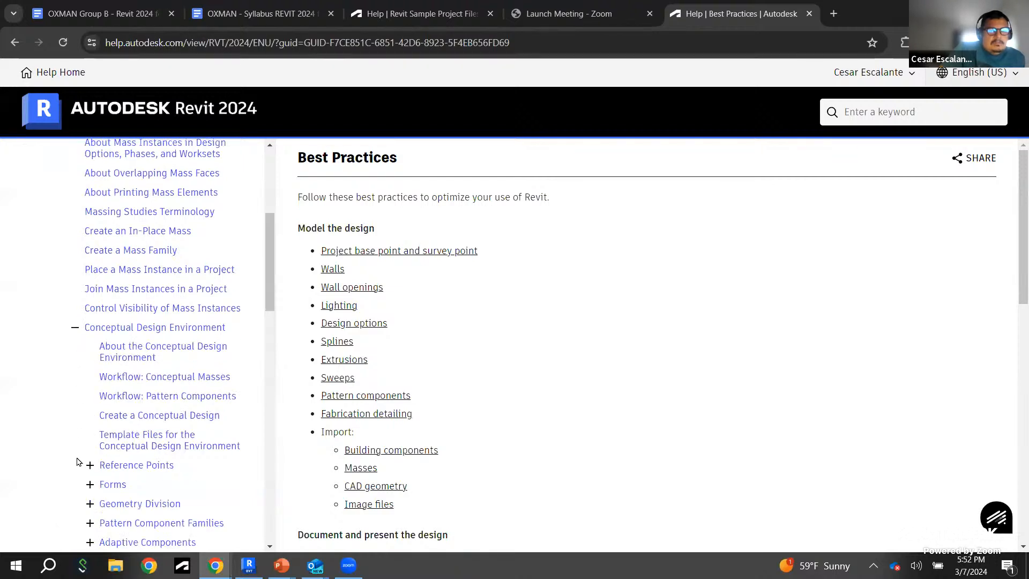
scroll(88, 456, "down", 1)
scroll(88, 437, "down", 2)
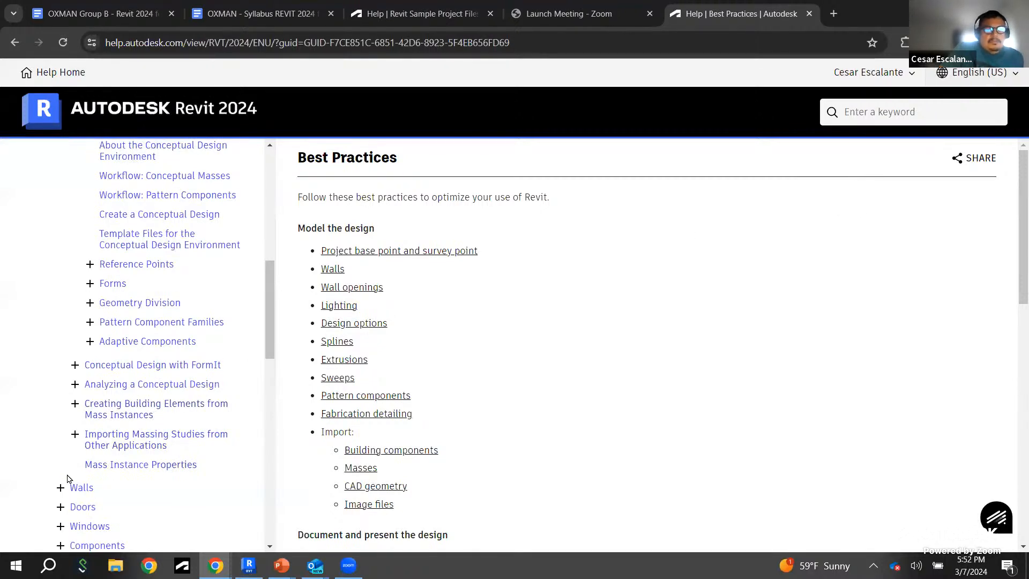
scroll(145, 481, "down", 3)
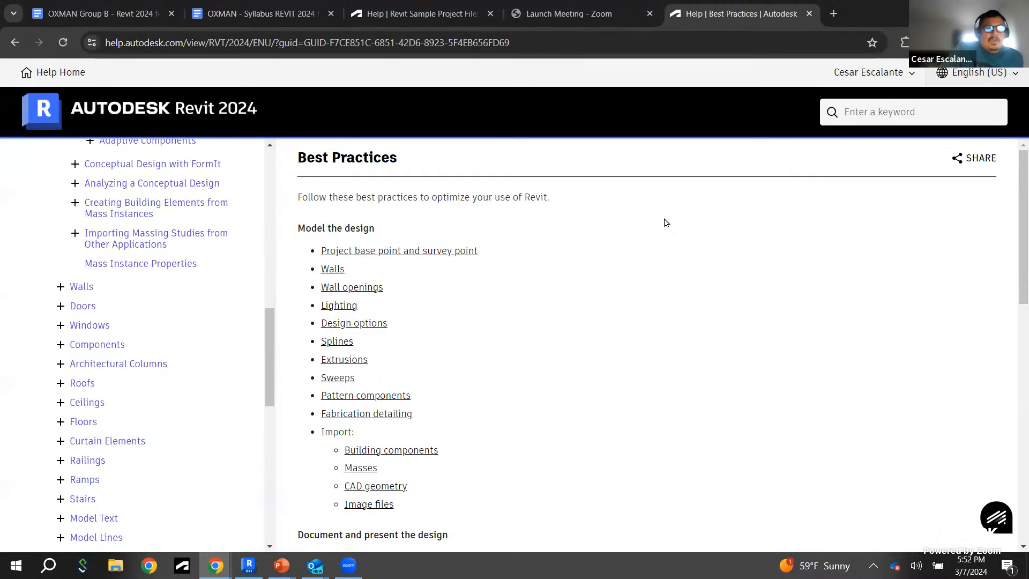
Step: Search the Revit help for "Toposolid"
left_click(874, 115)
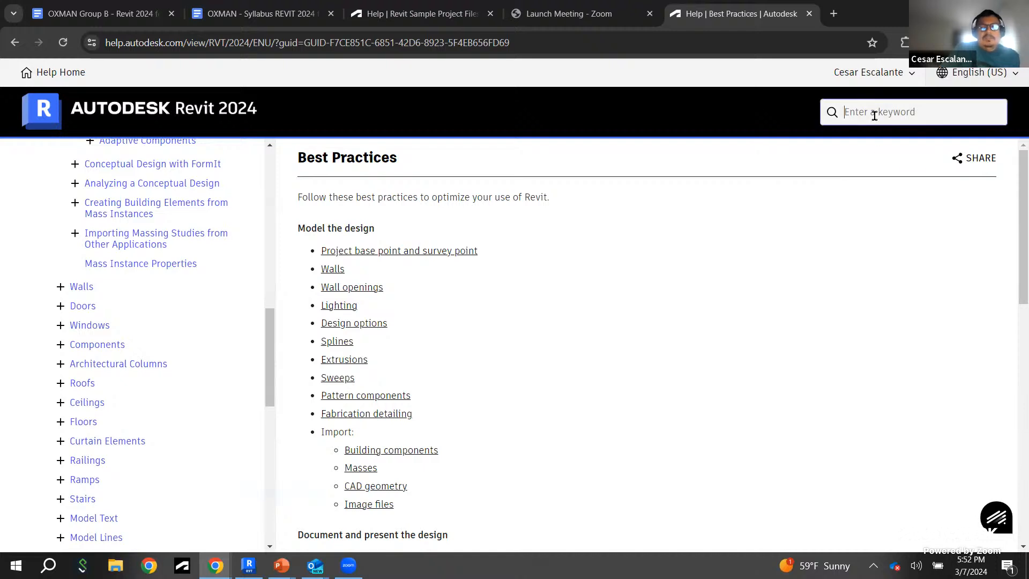
type("T")
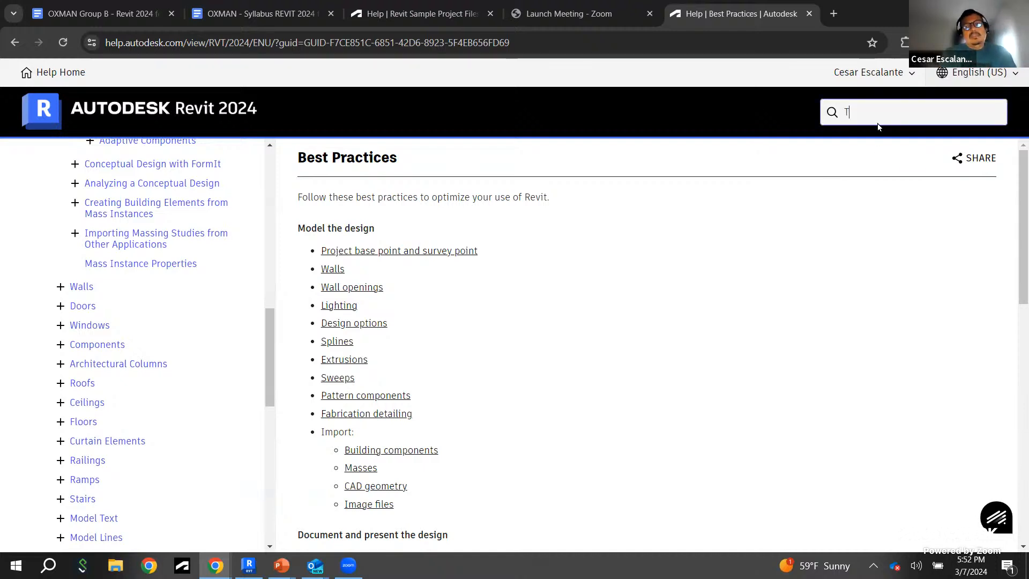
type("oposo")
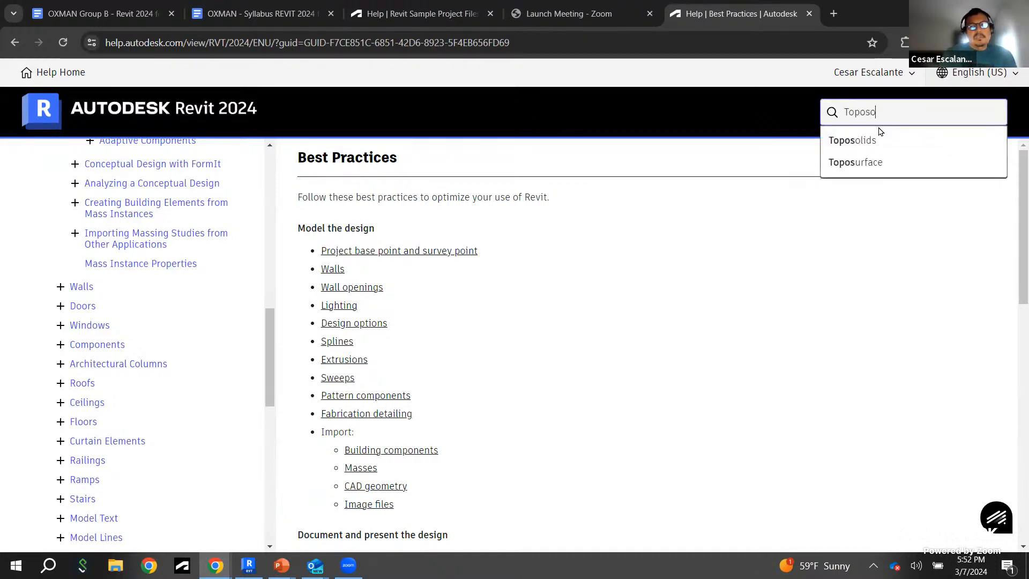
type("l")
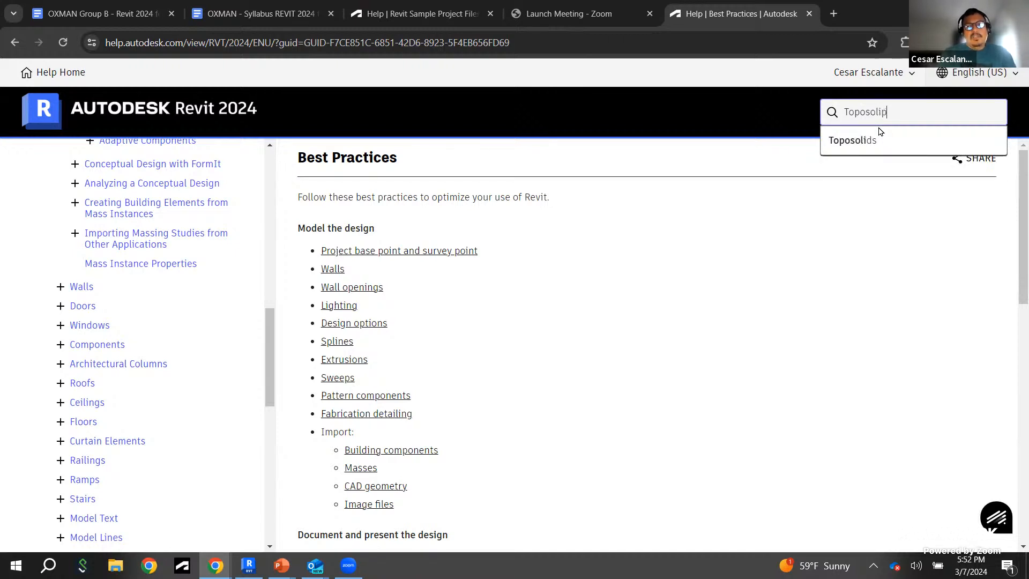
type("id")
key("Return")
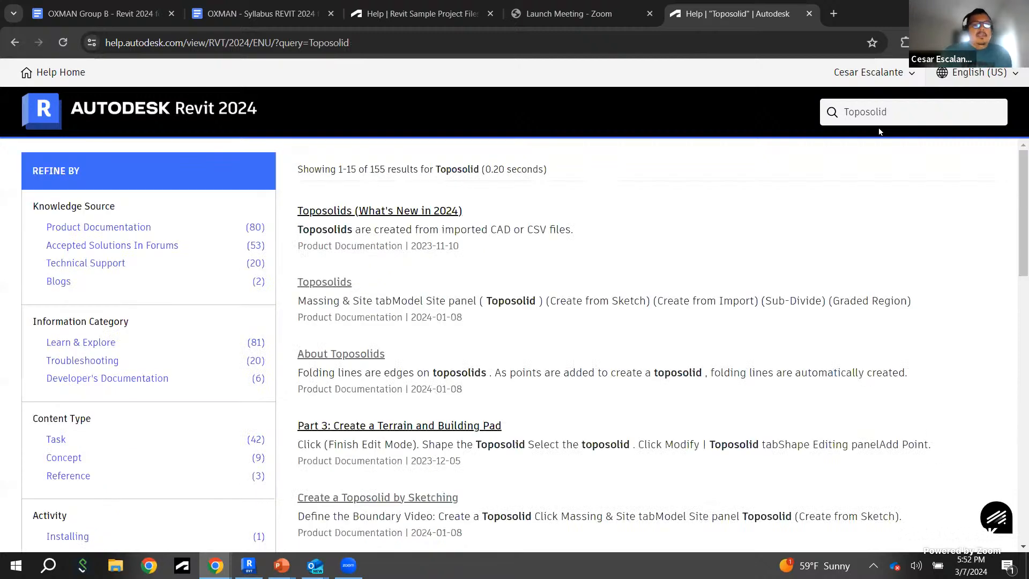
Step: Open the Toposolids article from the search results, switch to its parent Site Design topic, and collapse the Toposolids subtopics
left_click(326, 290)
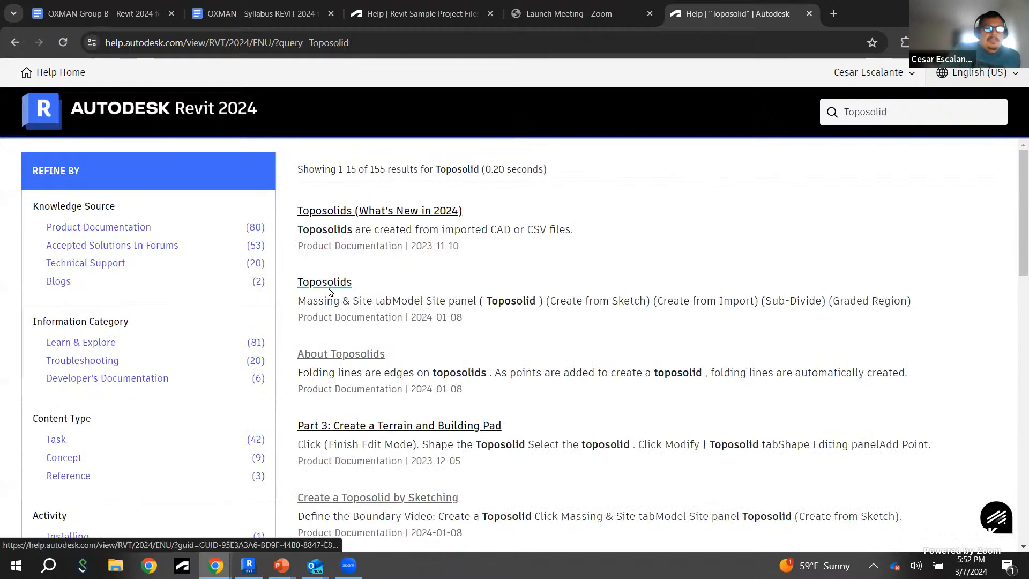
scroll(217, 263, "up", 5)
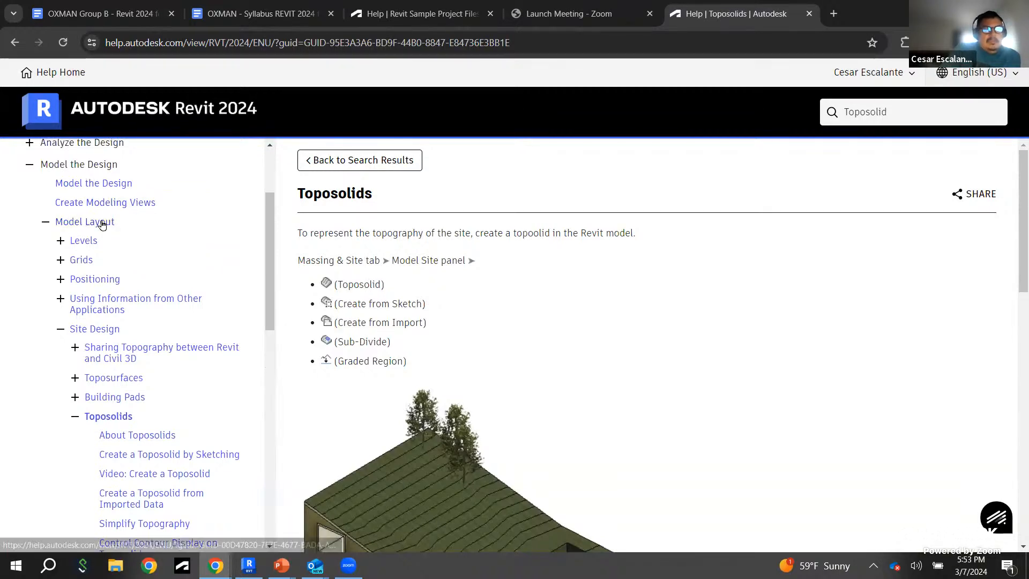
left_click(104, 336)
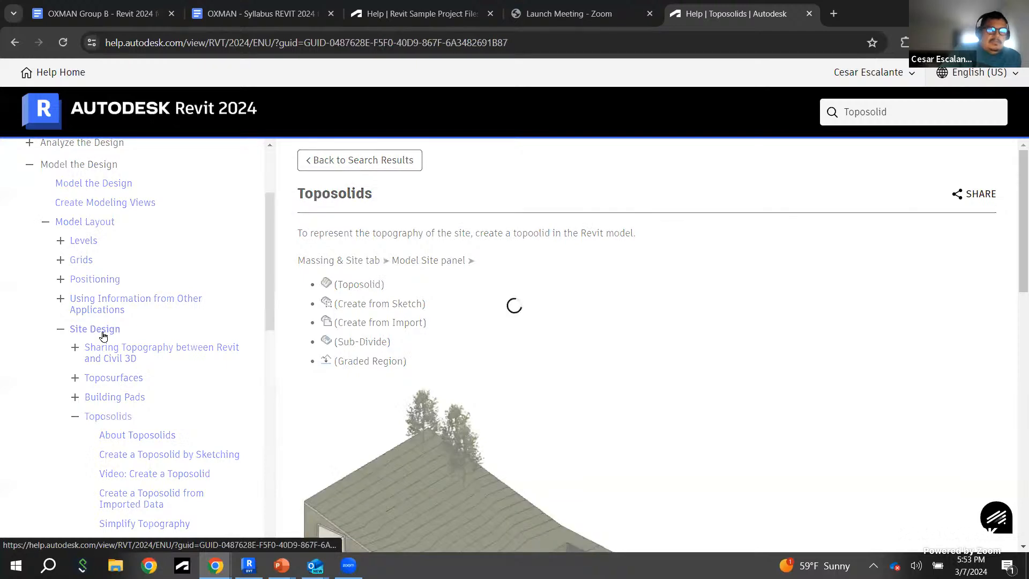
left_click(76, 416)
scroll(122, 394, "down", 3)
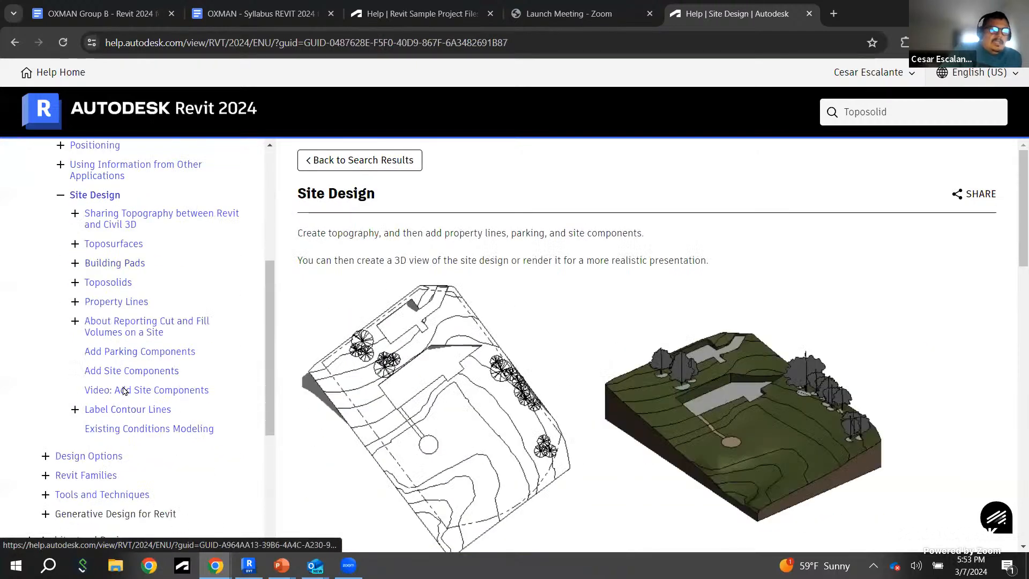
scroll(224, 293, "up", 1)
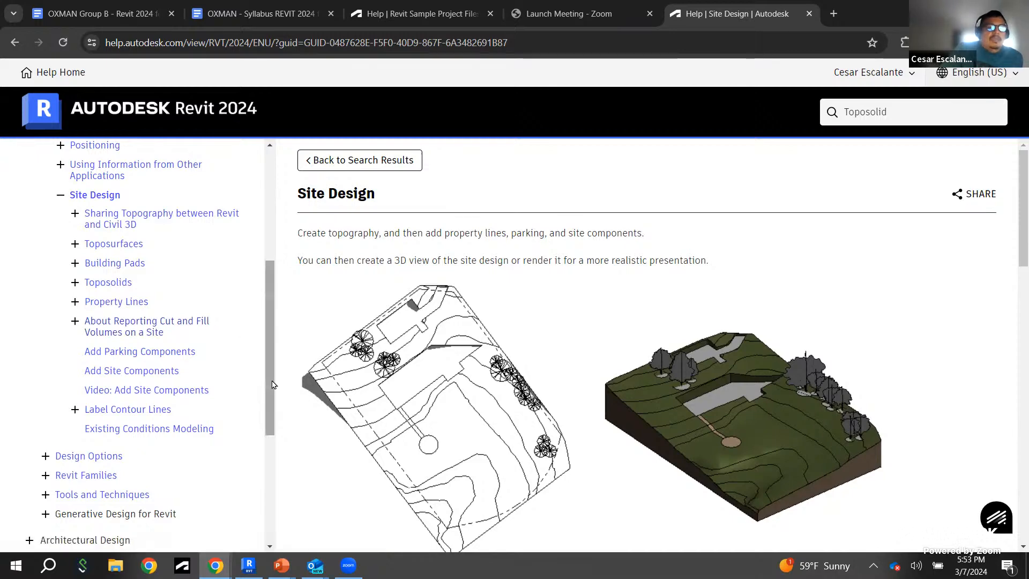
Step: Open the Levels topic and the Grids topic under Model Layout, and look through the Grids page
left_click_drag(268, 394, 278, 251)
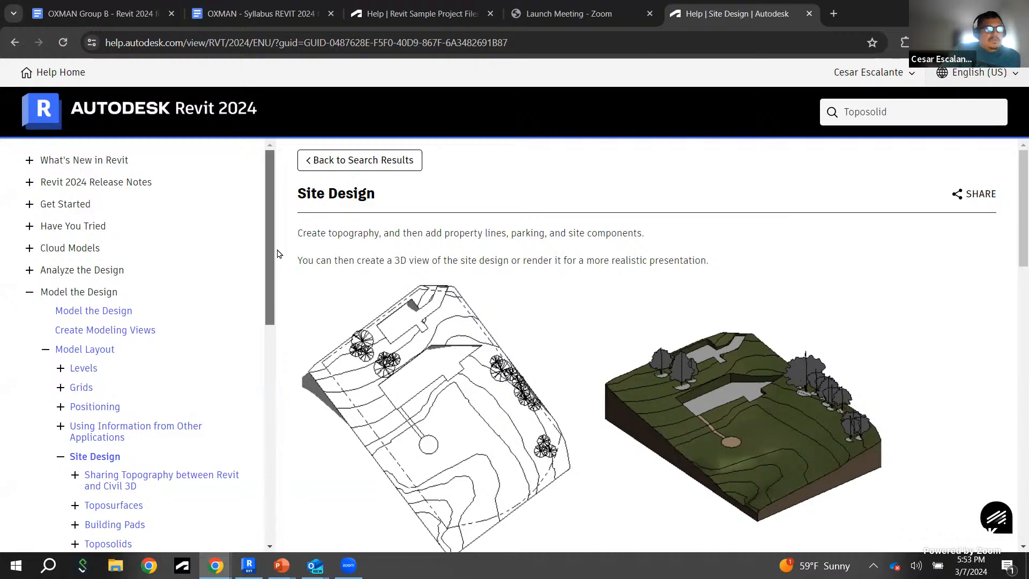
scroll(278, 274, "down", 2)
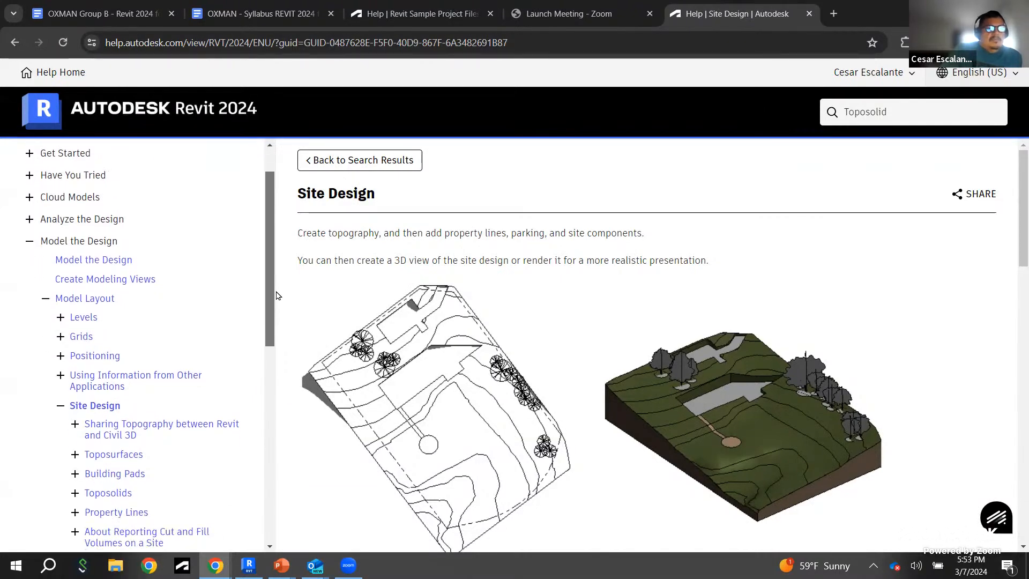
left_click(86, 318)
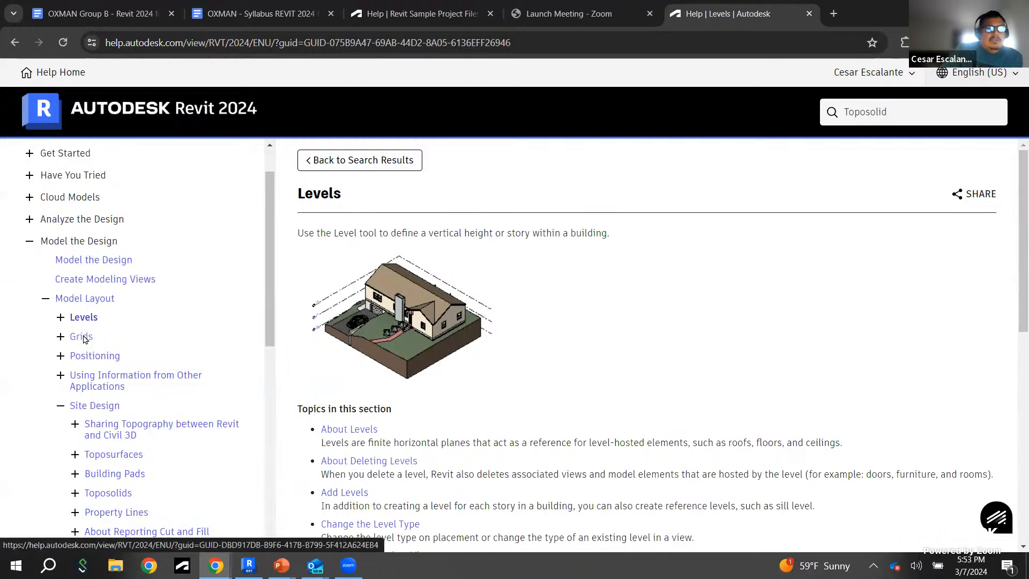
left_click(83, 336)
scroll(629, 388, "down", 5)
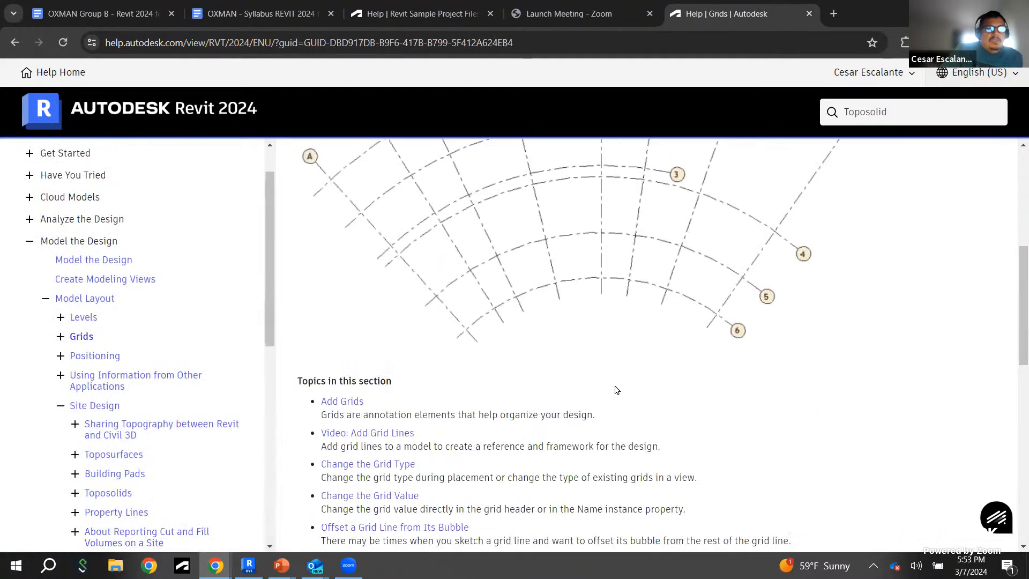
Step: Open the Video: Add Grid Lines article, play the first seconds of its video, pause it, and browse the remaining grid topics
left_click(369, 433)
scroll(638, 438, "down", 4)
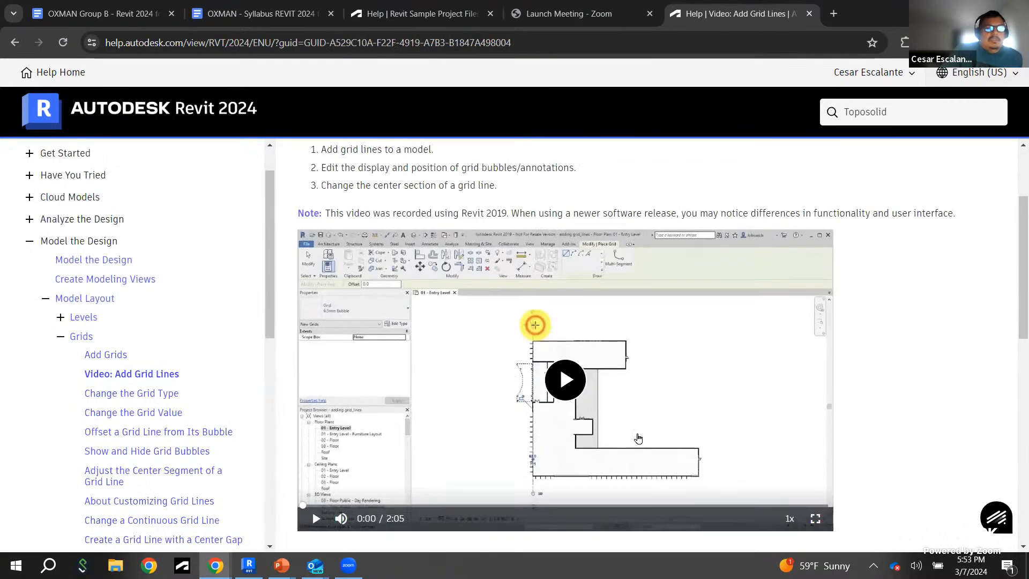
left_click(637, 439)
left_click(316, 519)
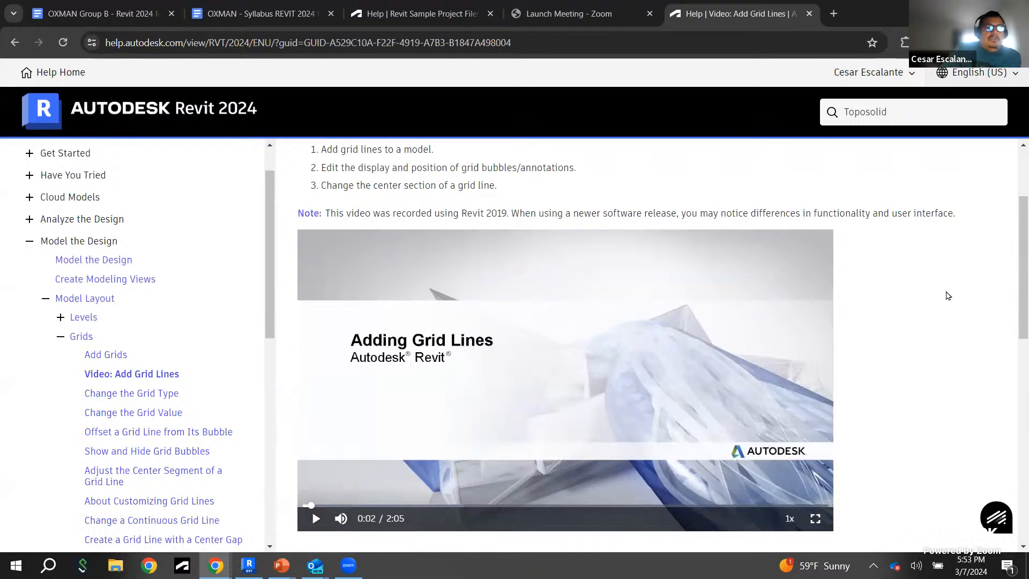
scroll(203, 346, "down", 7)
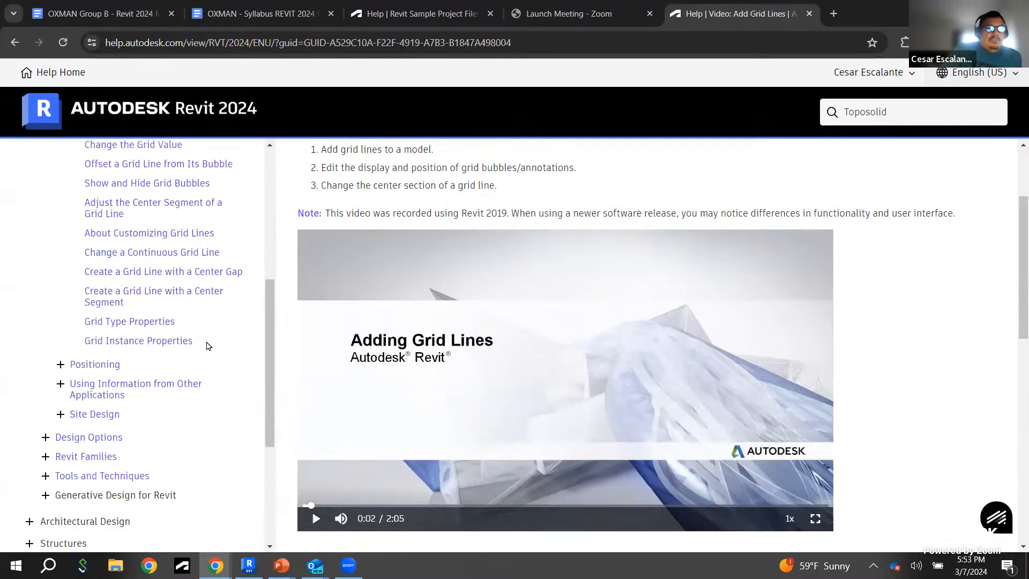
Step: Return to the Revit help home page and expand the Troubleshoot topic to look through its subtopics
scroll(216, 346, "up", 8)
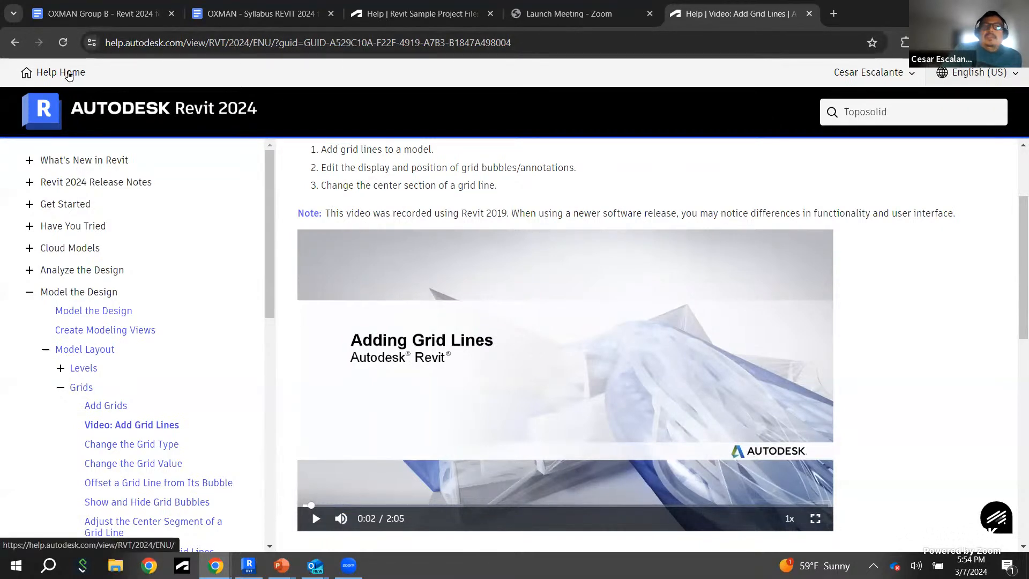
left_click(69, 76)
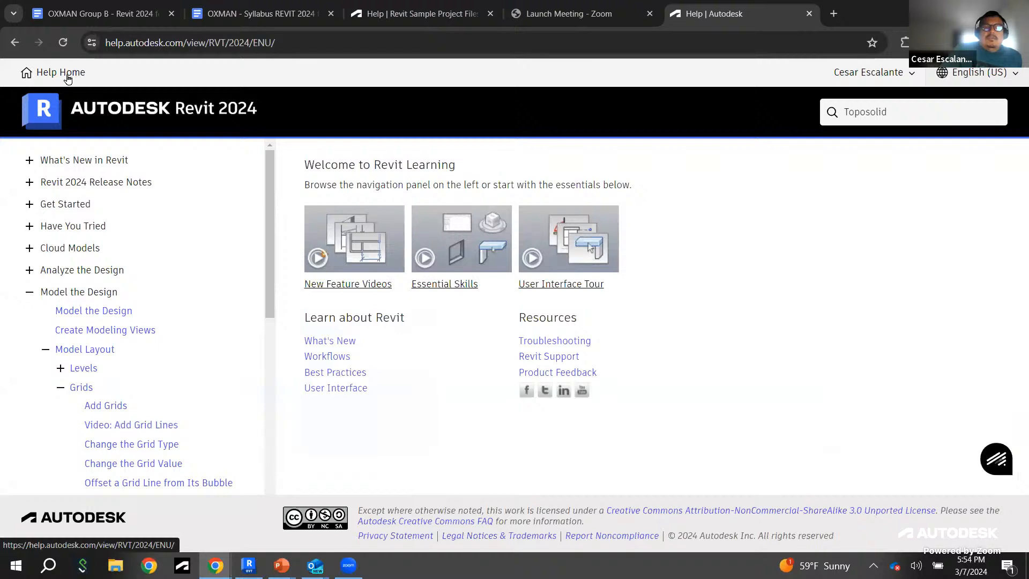
scroll(177, 201, "down", 15)
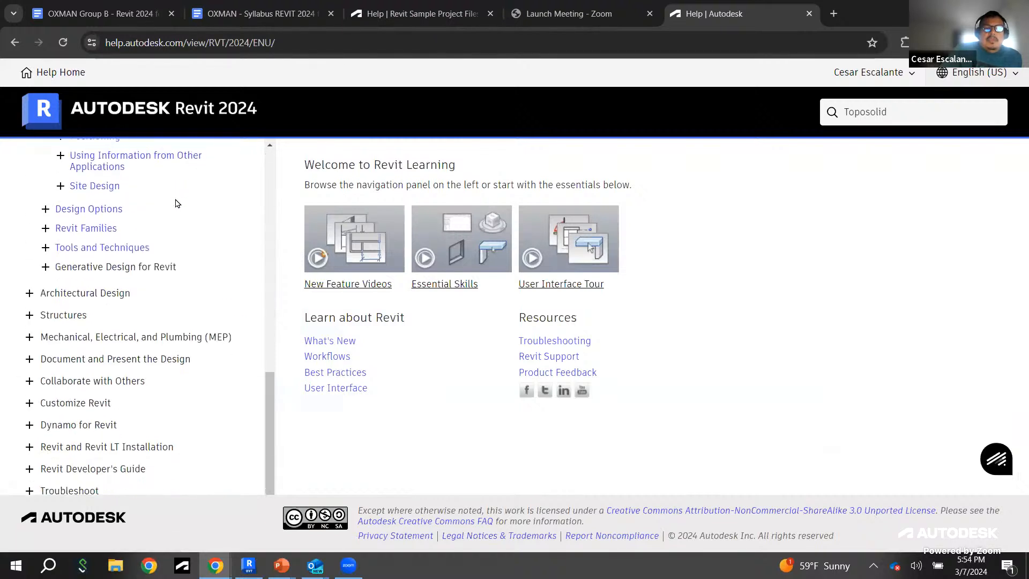
left_click(63, 484)
scroll(184, 337, "down", 5)
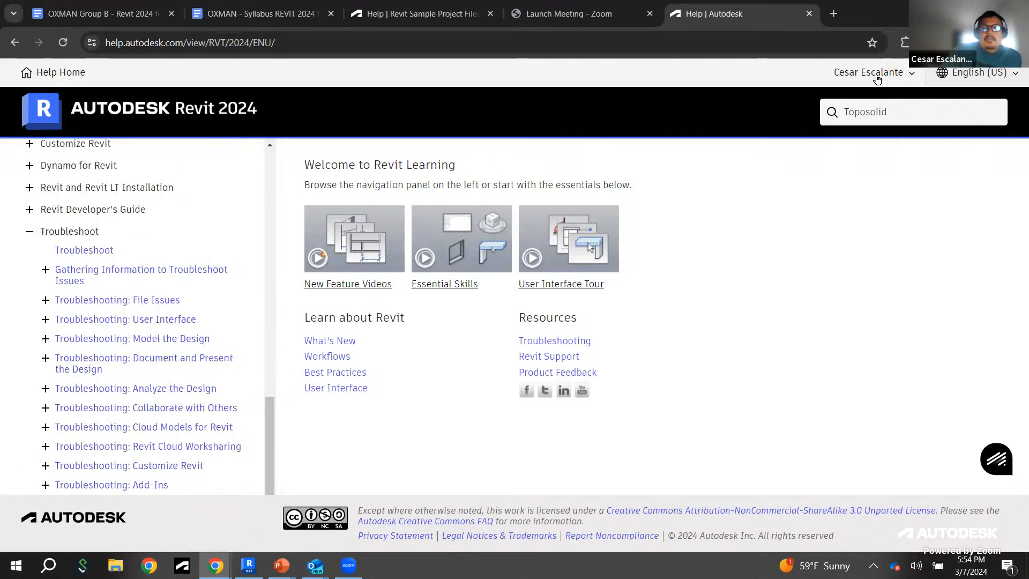
Step: Close the online help page, switch to Revit, and check the version and build details in About Autodesk Revit 2024.2
left_click(809, 14)
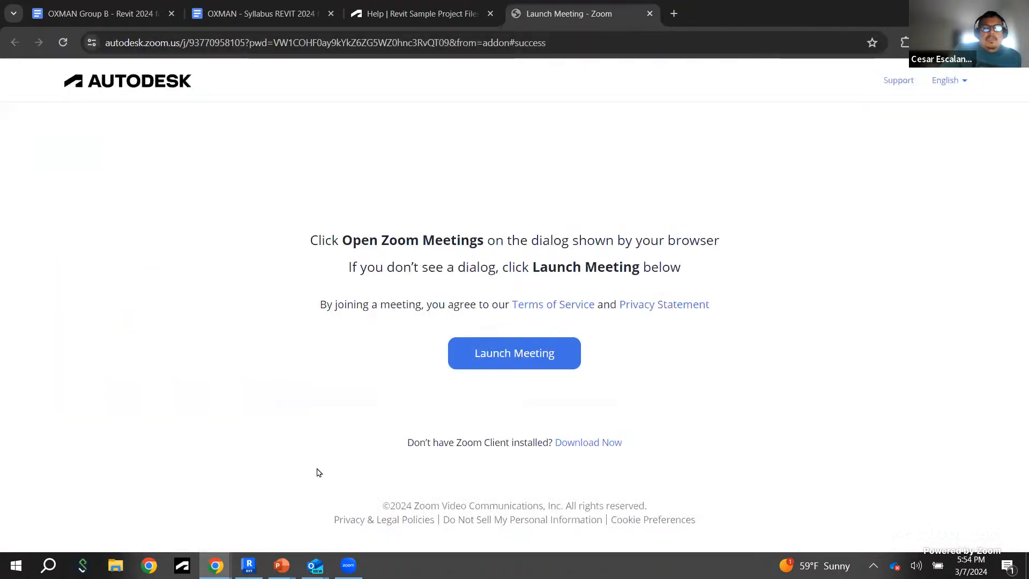
left_click(248, 564)
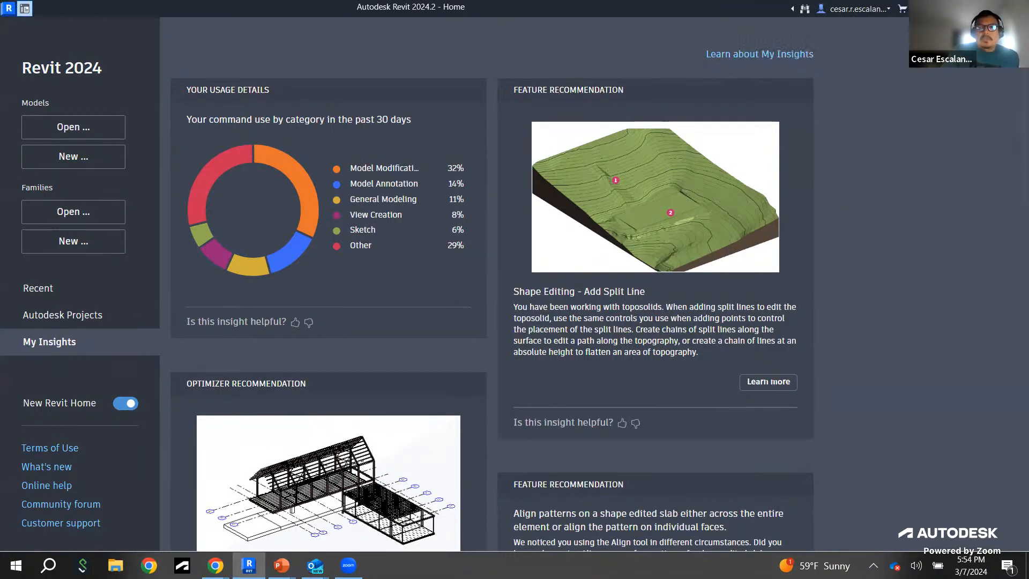
left_click(935, 9)
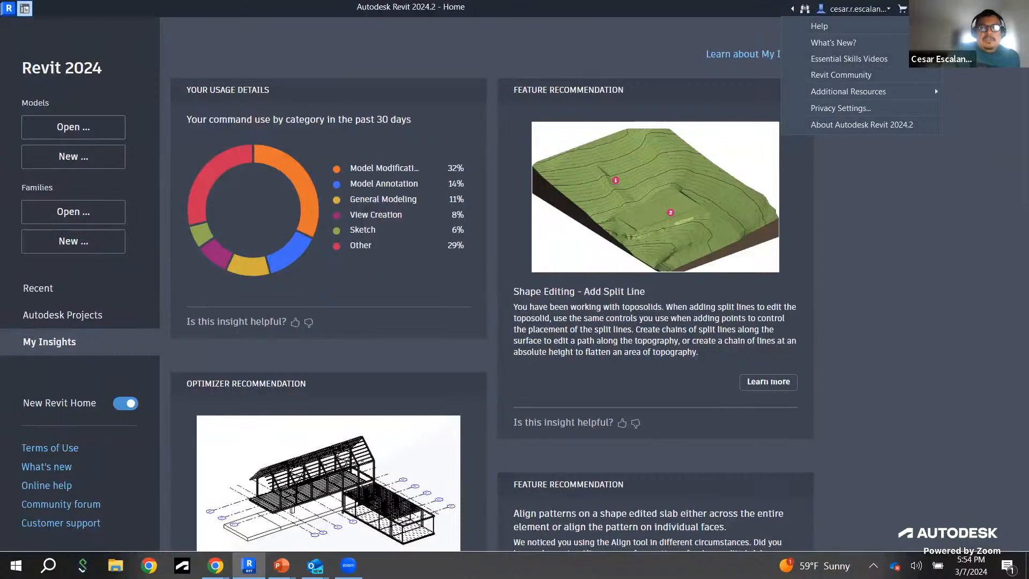
left_click(933, 9)
left_click(933, 9)
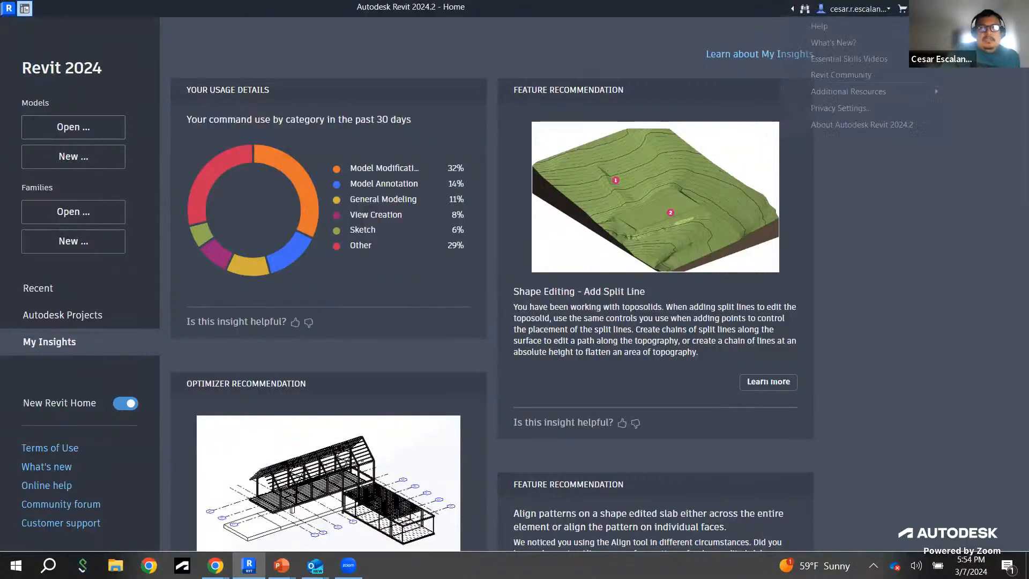
left_click(897, 127)
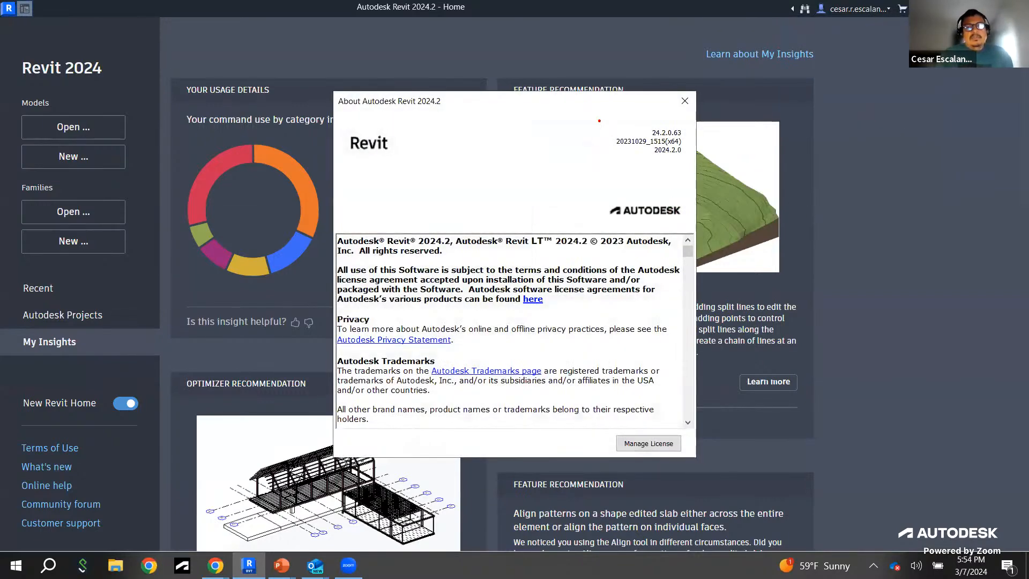
mouse_move(590, 113)
left_mouse_down()
mouse_move(704, 169)
mouse_move(706, 182)
left_mouse_up()
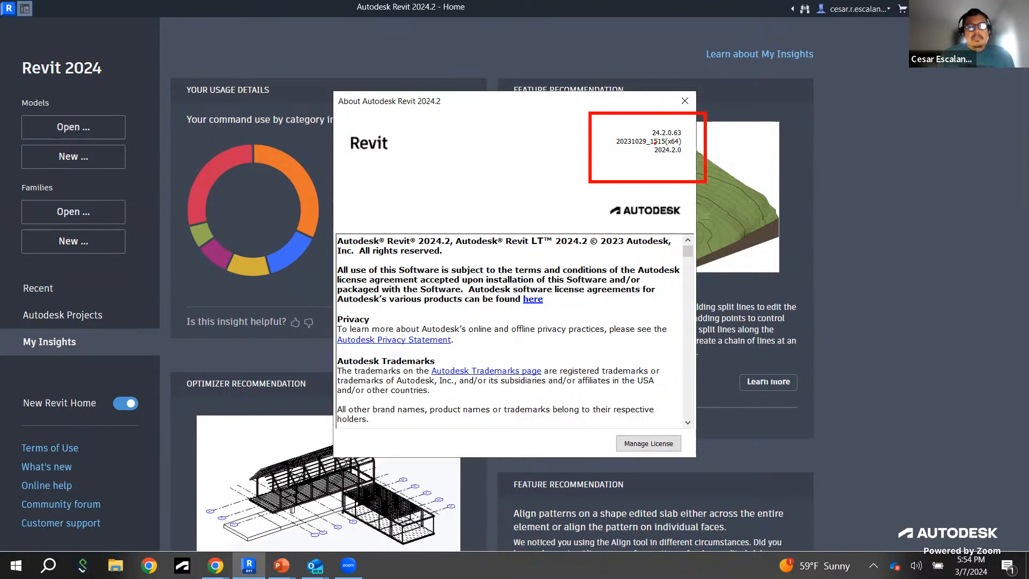
left_click_drag(605, 144, 617, 141)
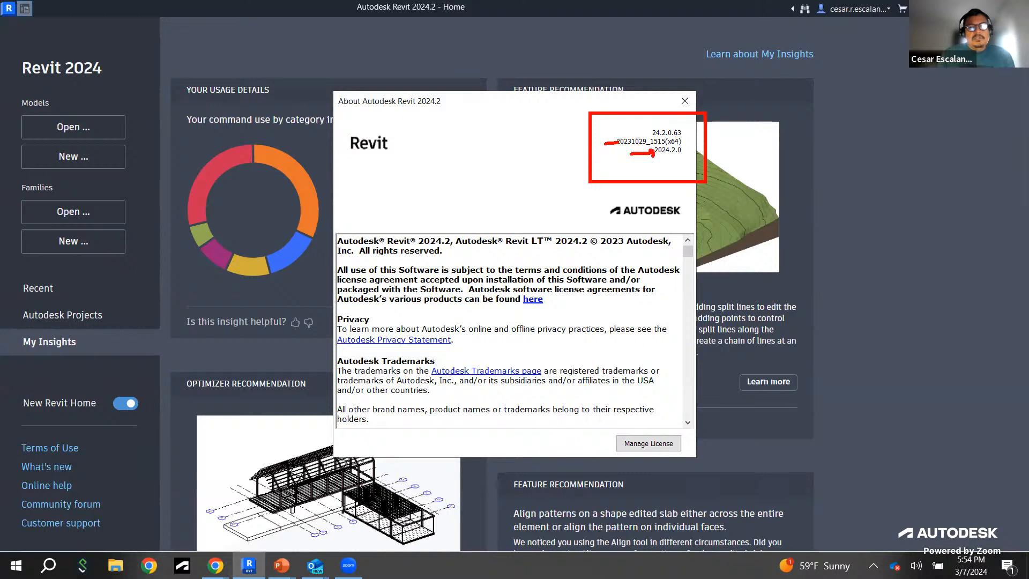
left_click_drag(628, 118, 646, 132)
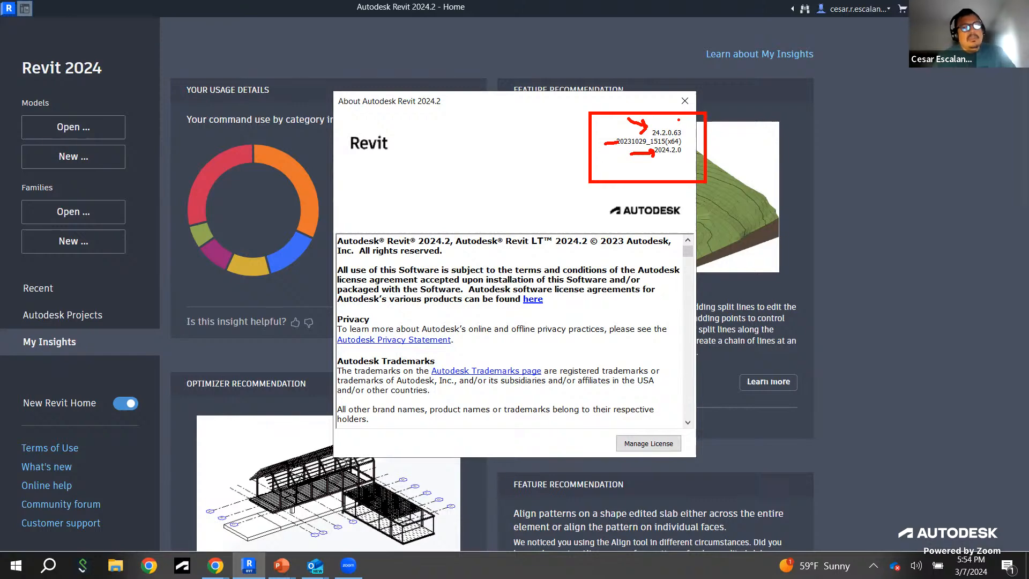
key("Escape")
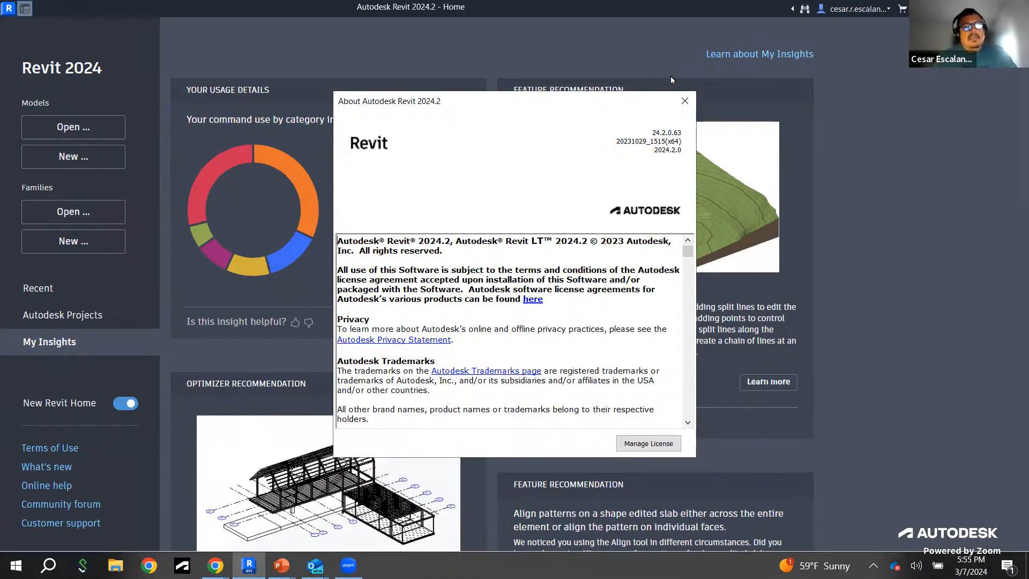
left_click(692, 104)
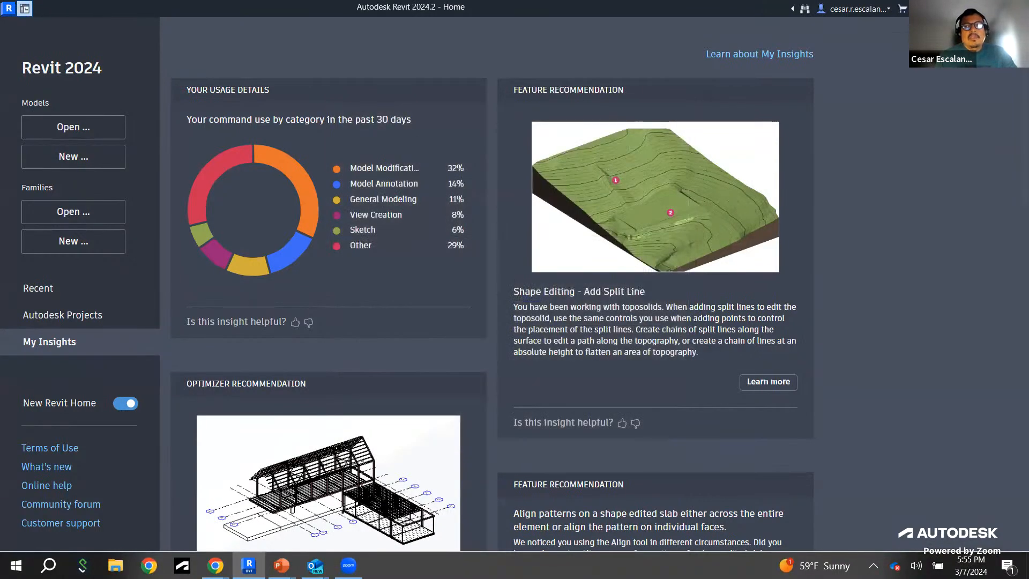
Step: Look over the help options and the My Insights recommendations, and show the Recent files list
left_click(934, 9)
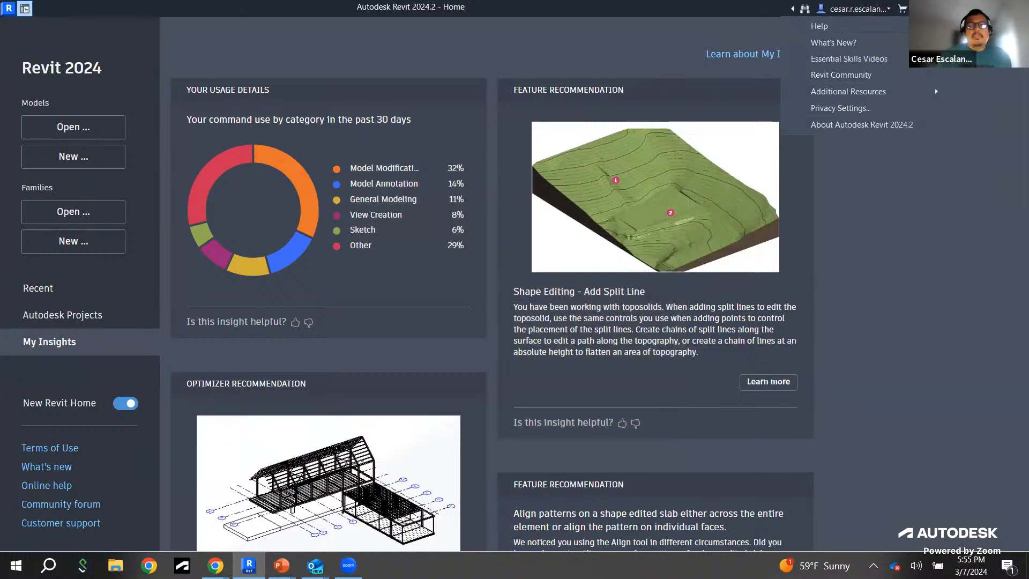
left_click(943, 216)
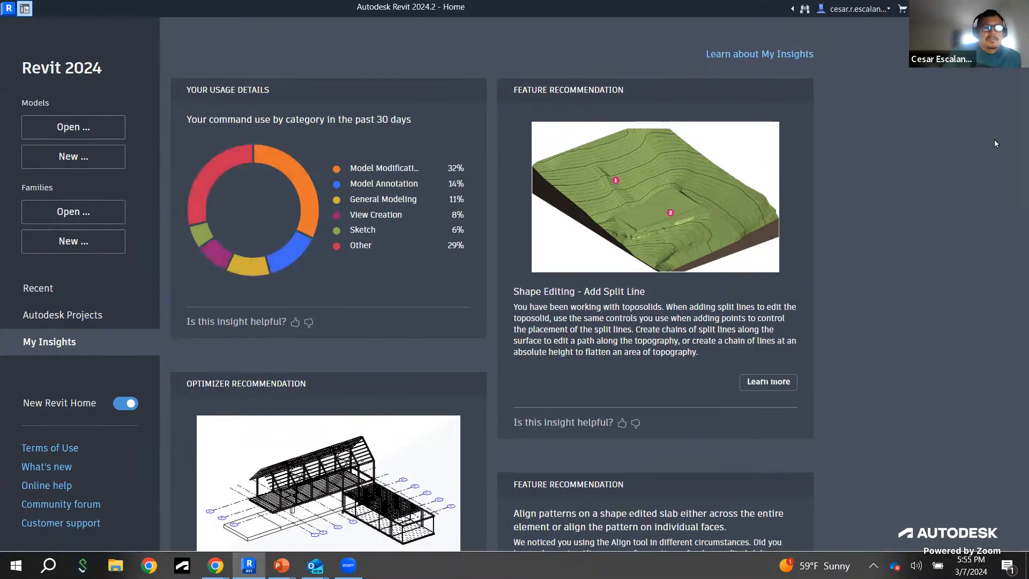
scroll(994, 142, "down", 15)
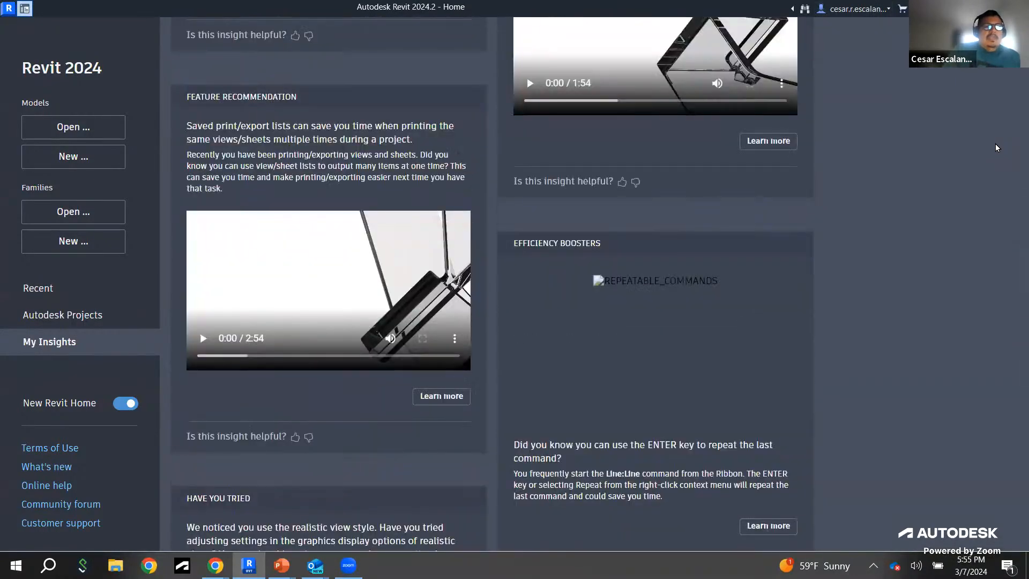
scroll(995, 143, "up", 15)
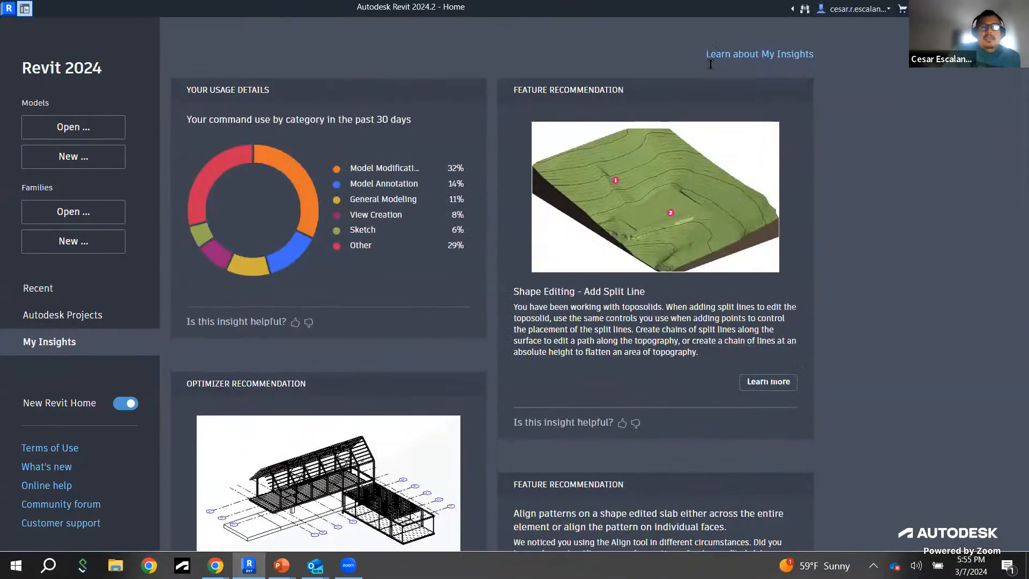
left_click(53, 289)
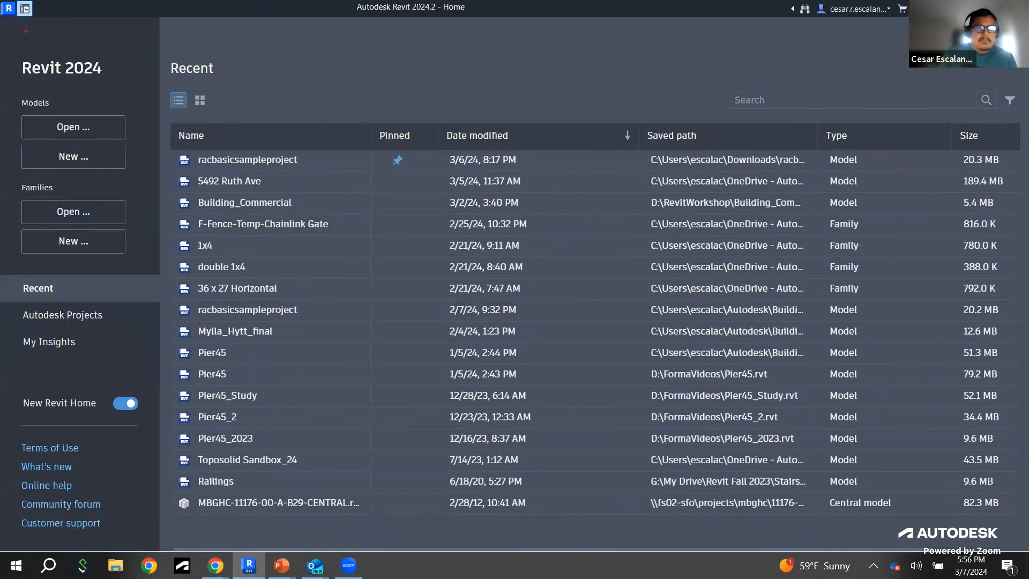
Step: Toggle between Revit Home and the empty modeling workspace, ending in the workspace with the ribbon
mouse_move(25, 1)
left_mouse_down()
mouse_move(13, 14)
mouse_move(37, 18)
mouse_move(35, 1)
left_mouse_up()
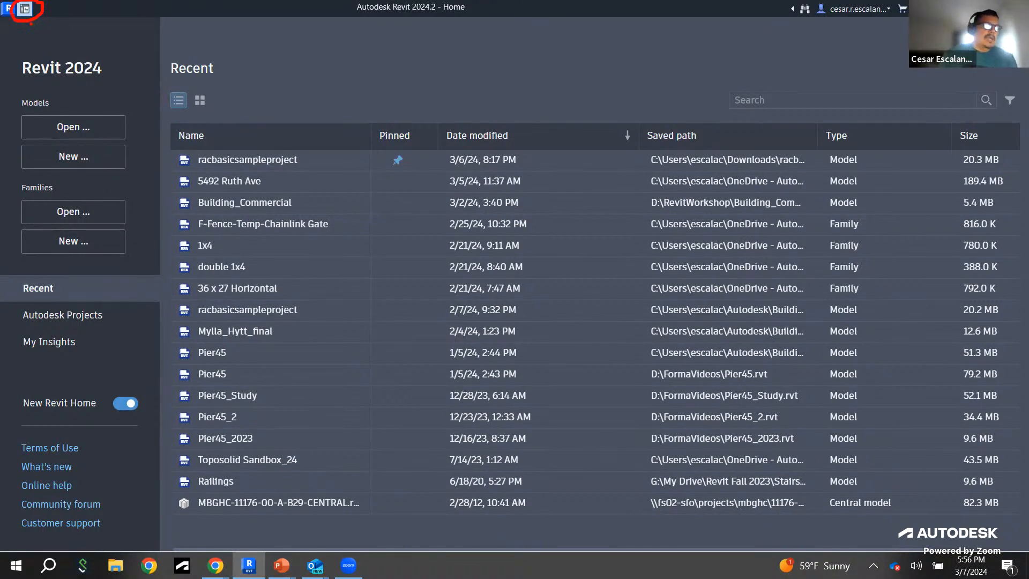
mouse_move(30, 19)
left_mouse_down()
mouse_move(121, 151)
mouse_move(223, 232)
left_mouse_up()
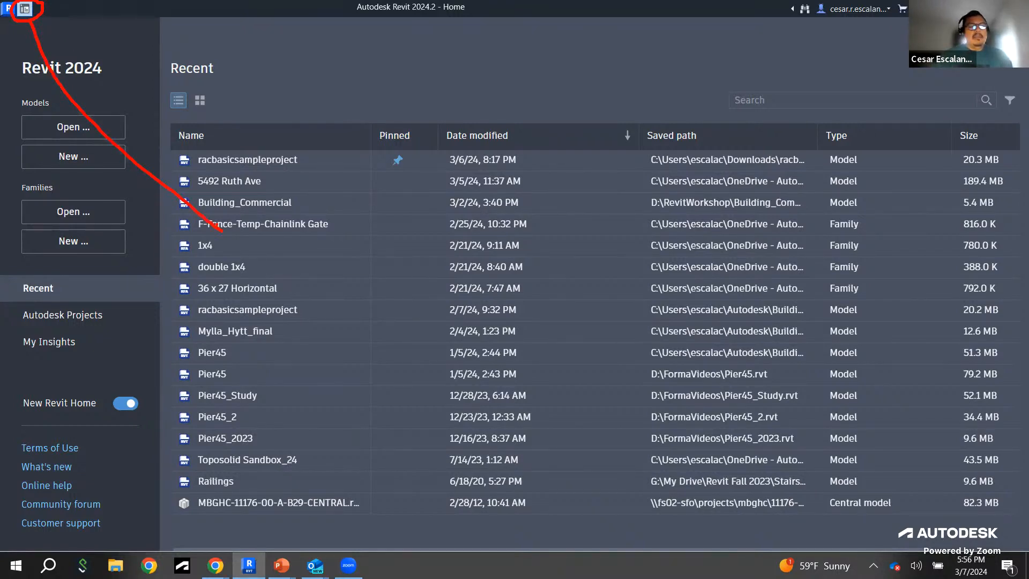
key("Escape")
left_click(28, 10)
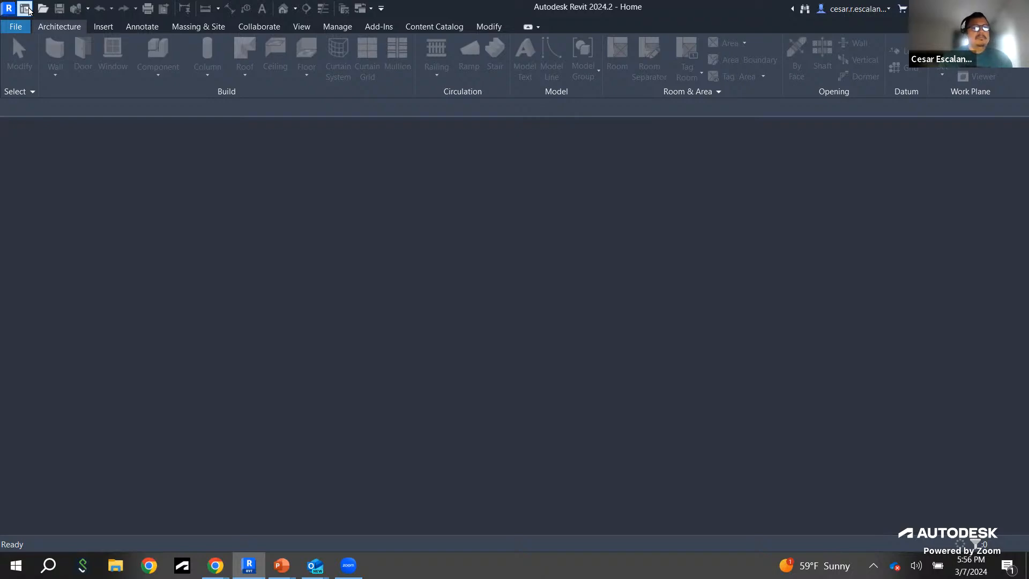
left_click(28, 10)
left_click(29, 11)
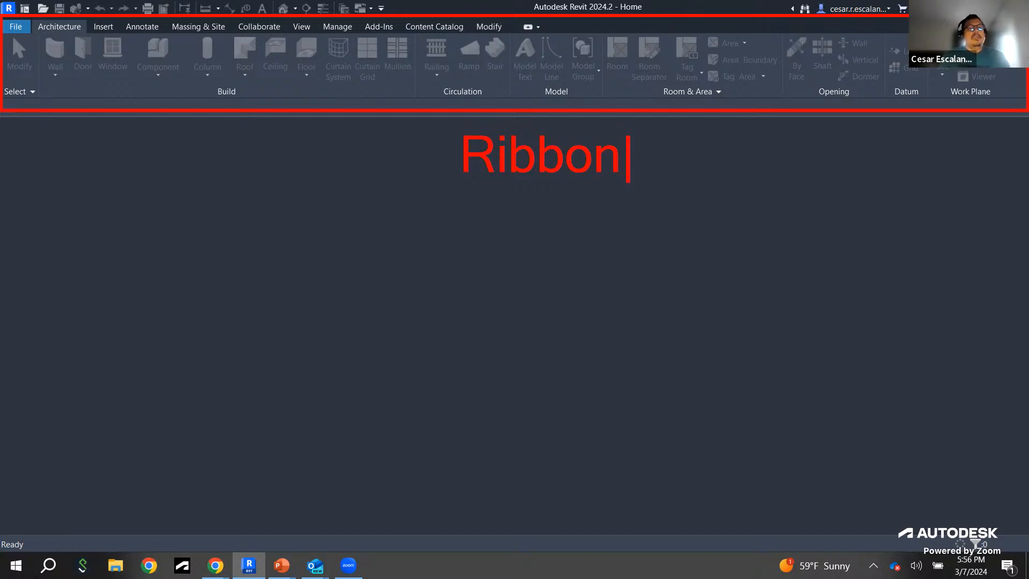
key("Escape")
key("Escape")
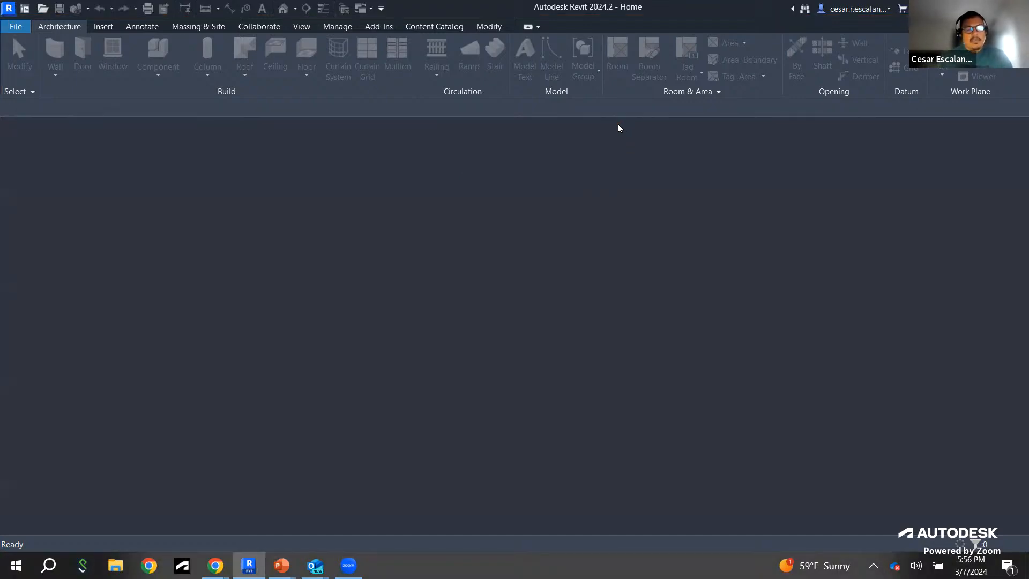
key("ctrl+2")
key("Escape")
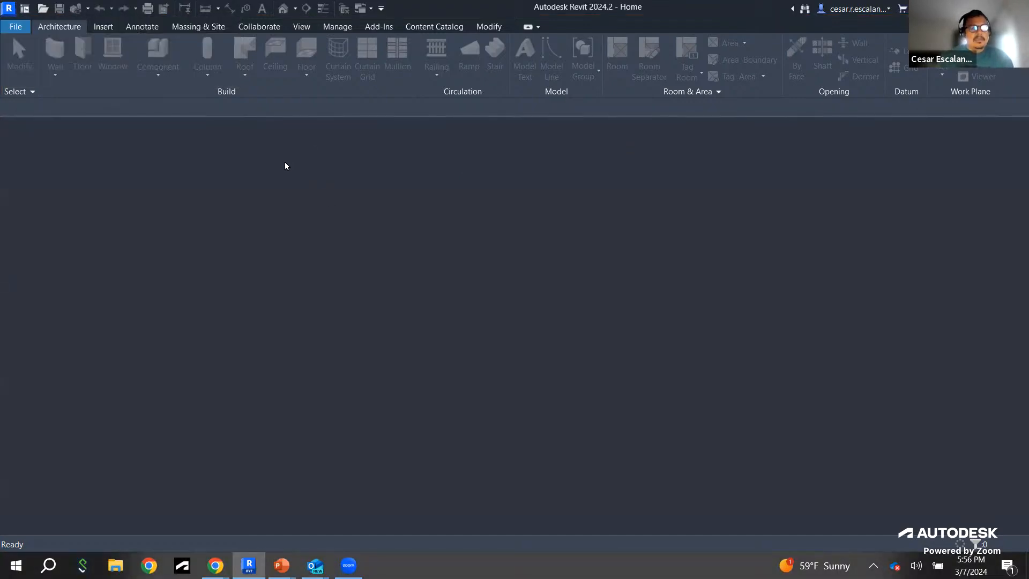
key("ctrl+2")
key("Escape")
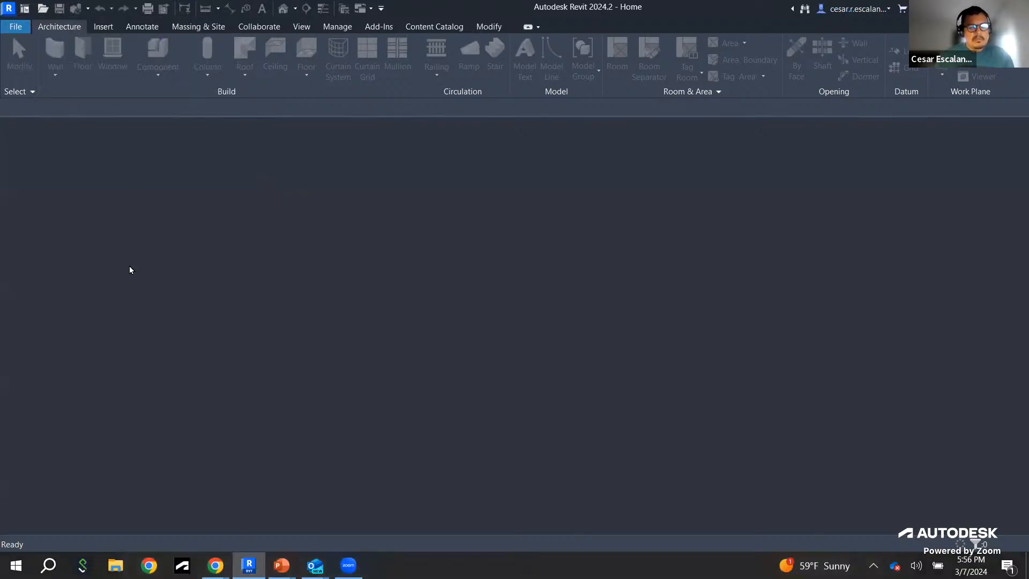
mouse_move(3, 20)
left_mouse_down()
mouse_move(118, 38)
mouse_move(546, 47)
left_mouse_up()
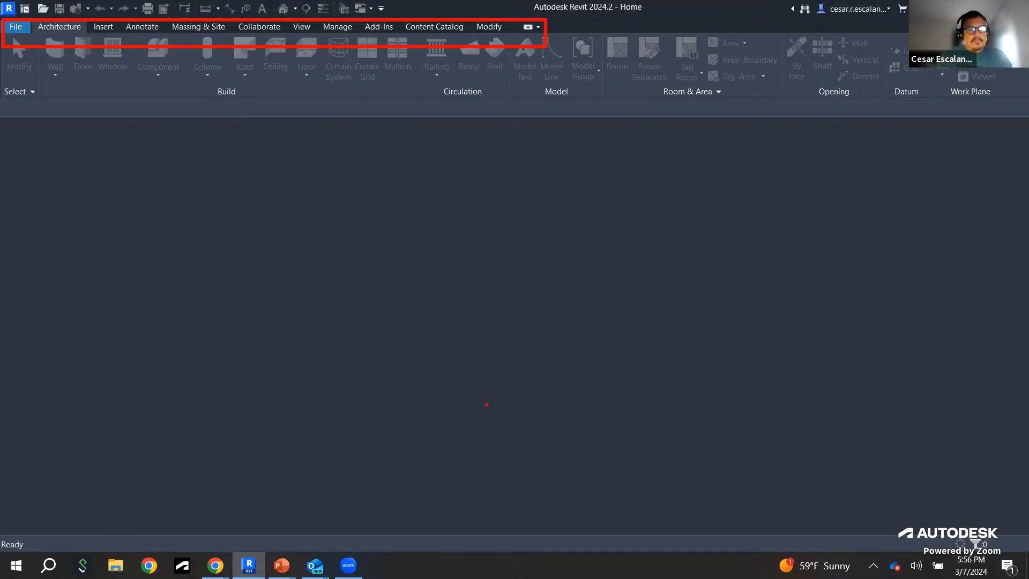
key("Escape")
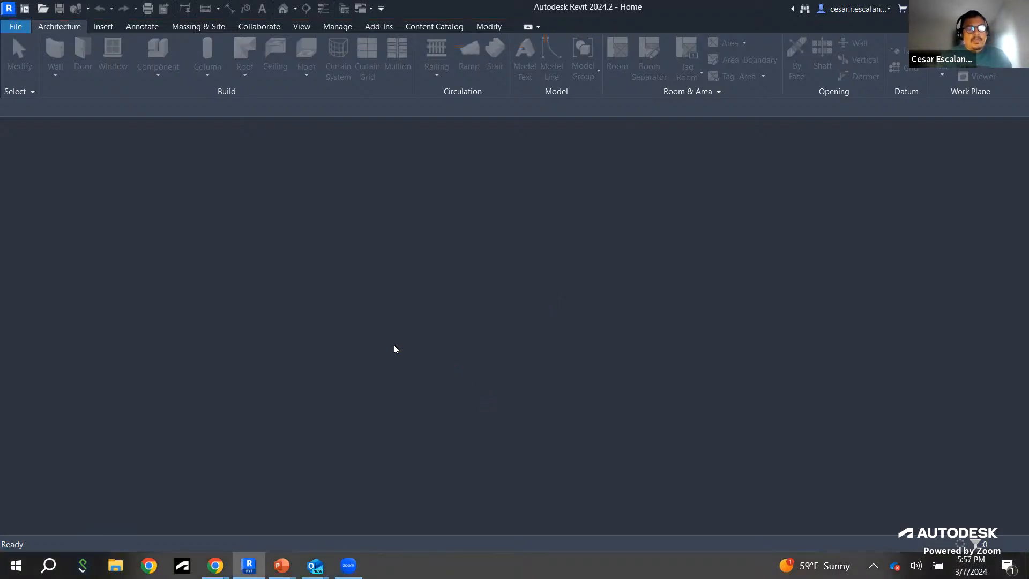
key("ctrl+2")
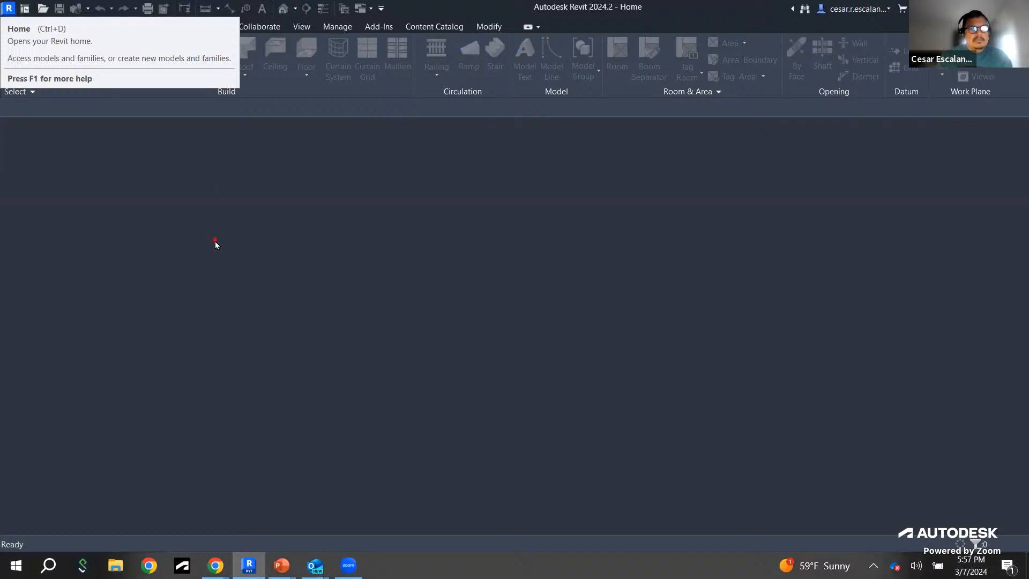
key("Escape")
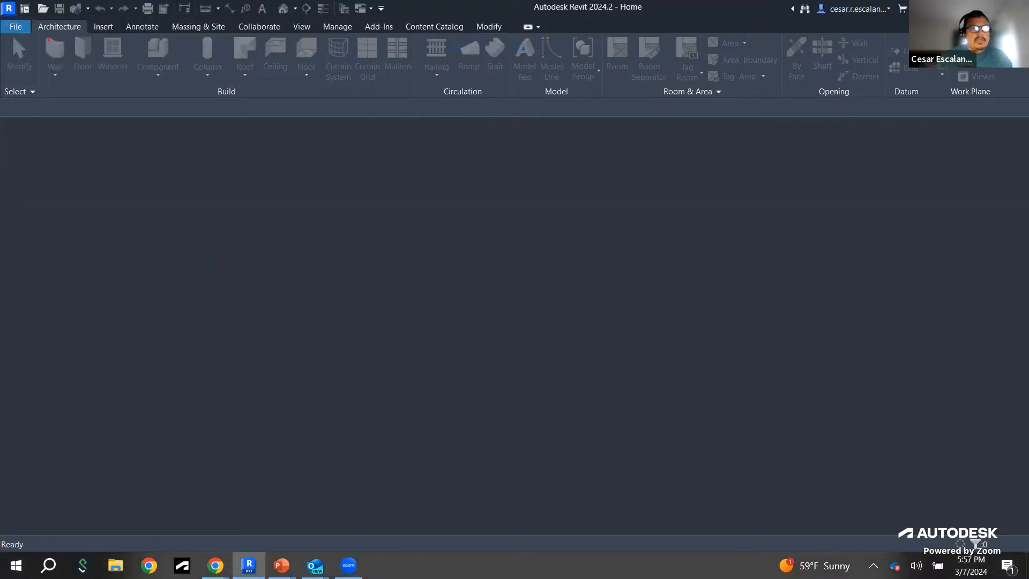
mouse_move(41, 31)
left_mouse_down()
mouse_move(298, 91)
mouse_move(416, 104)
left_mouse_up()
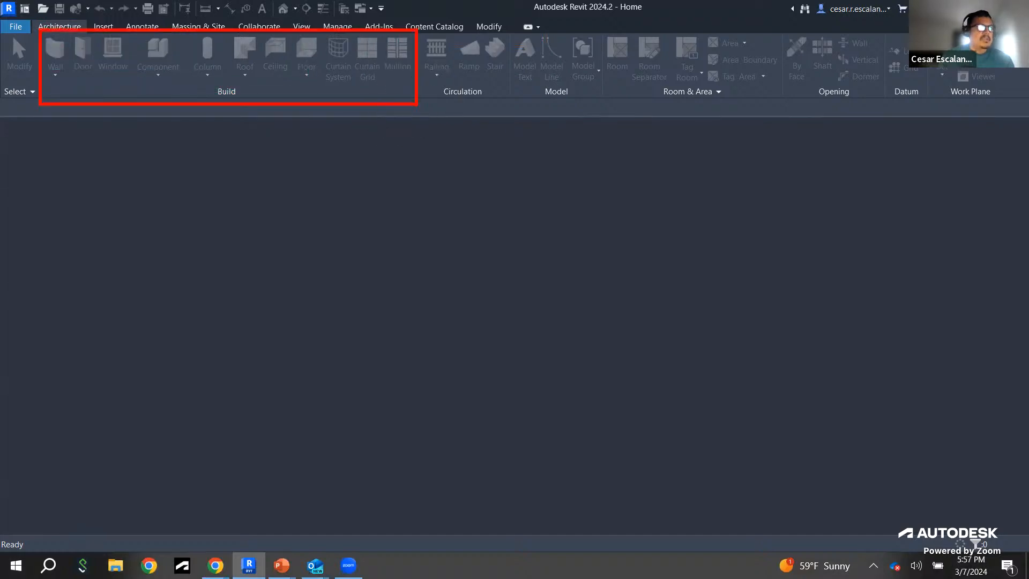
left_click_drag(222, 79, 240, 98)
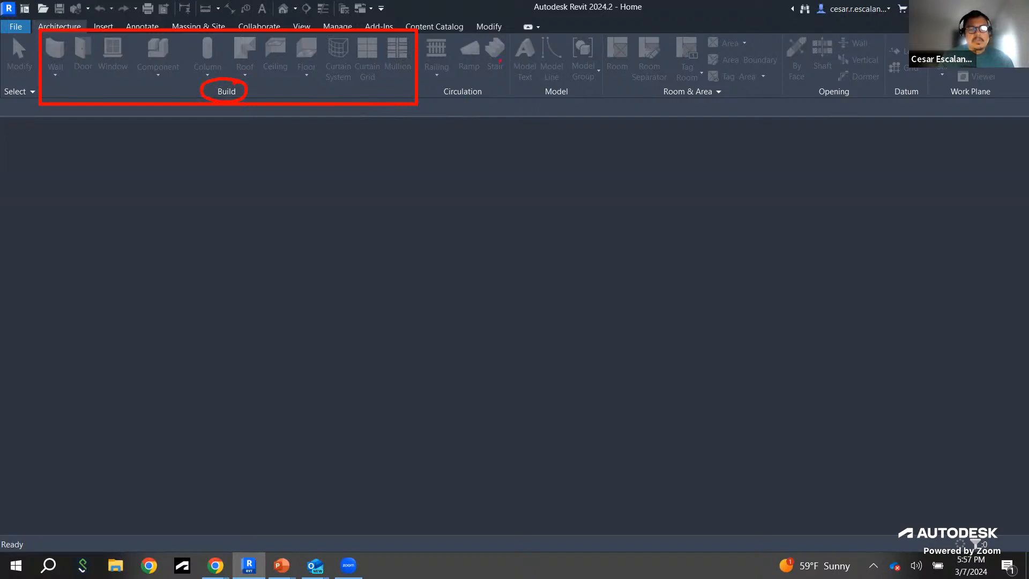
mouse_move(504, 36)
left_mouse_down("ctrl")
mouse_move(499, 49)
mouse_move(607, 106)
left_mouse_up("ctrl")
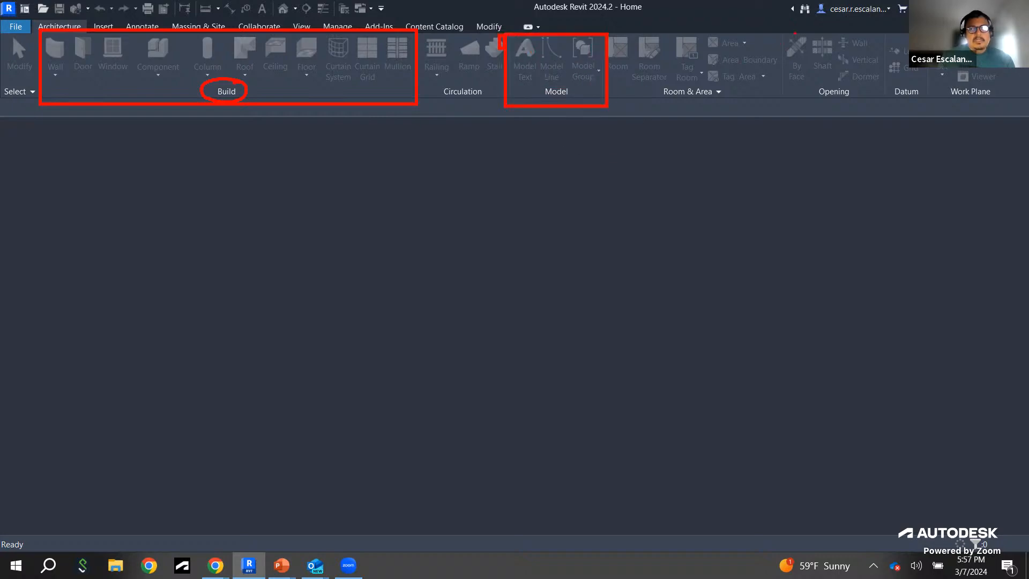
left_click_drag(785, 28, 895, 105)
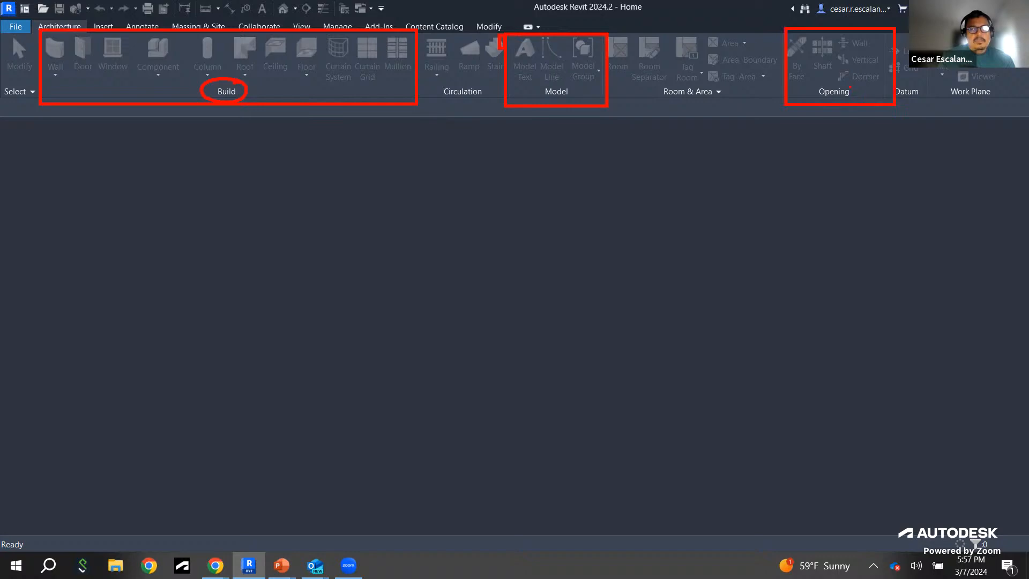
left_click_drag(931, 68, 1018, 107)
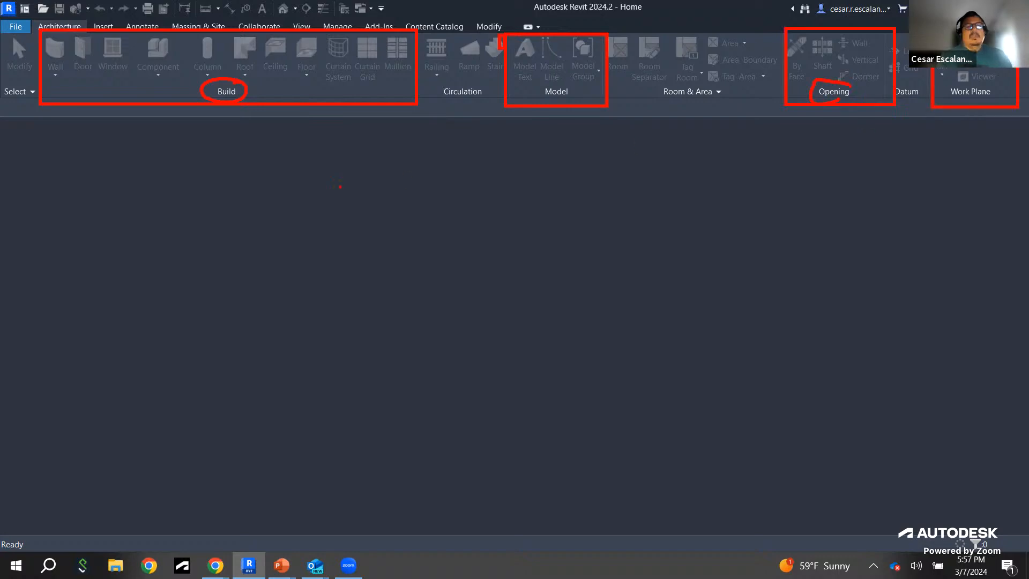
Step: Outline groups of ribbon panels with temporary red annotation boxes and clear the markings
key("Escape")
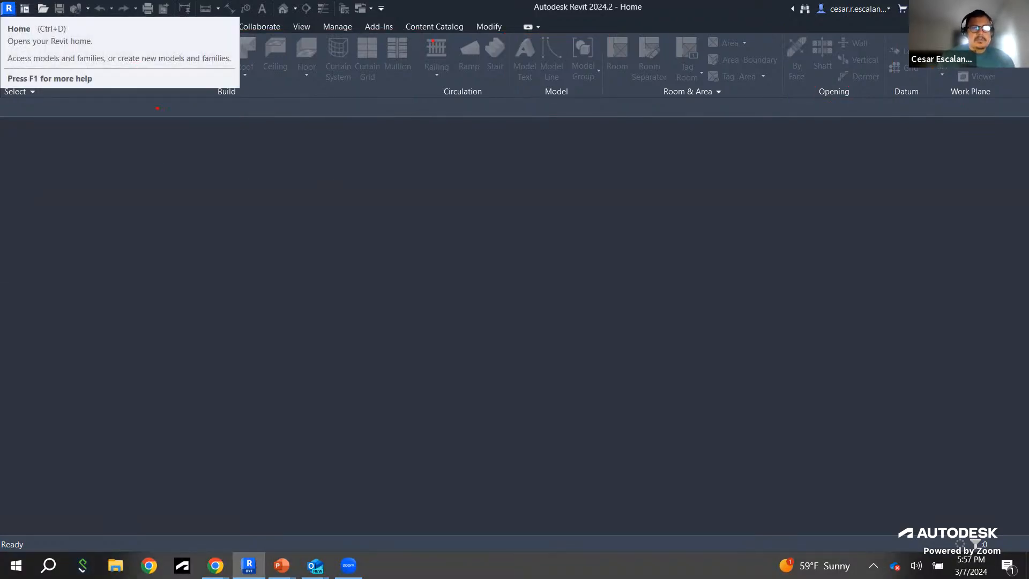
mouse_move(423, 32)
left_mouse_down()
mouse_move(525, 71)
mouse_move(498, 79)
mouse_move(508, 80)
left_mouse_up()
left_click_drag(598, 31, 699, 81)
left_click_drag(785, 27, 881, 78)
left_click_drag(930, 32, 1024, 79)
key("Escape")
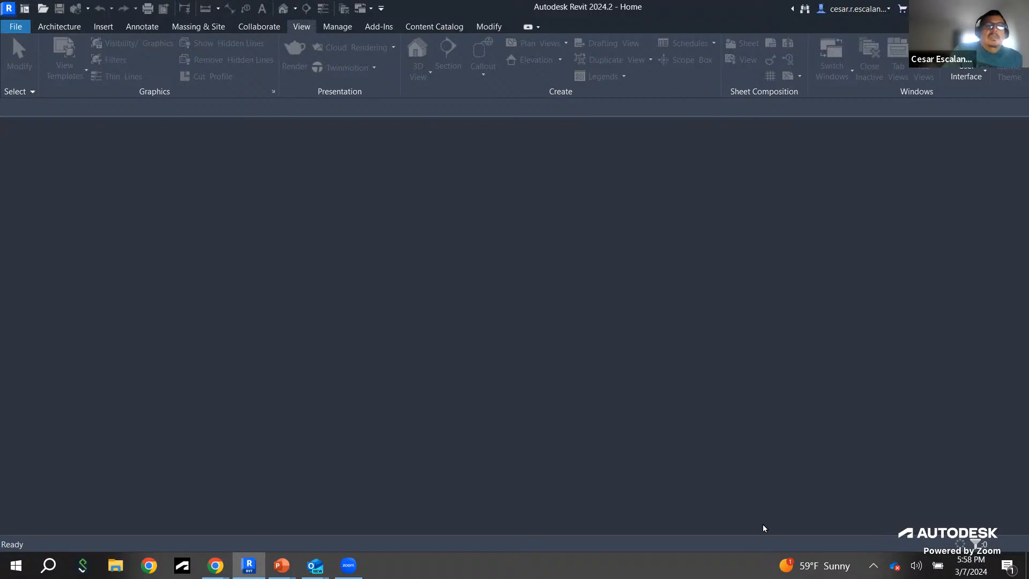
Step: Compare the tools on the Architecture and Insert ribbons, ending on Architecture
left_click(59, 27)
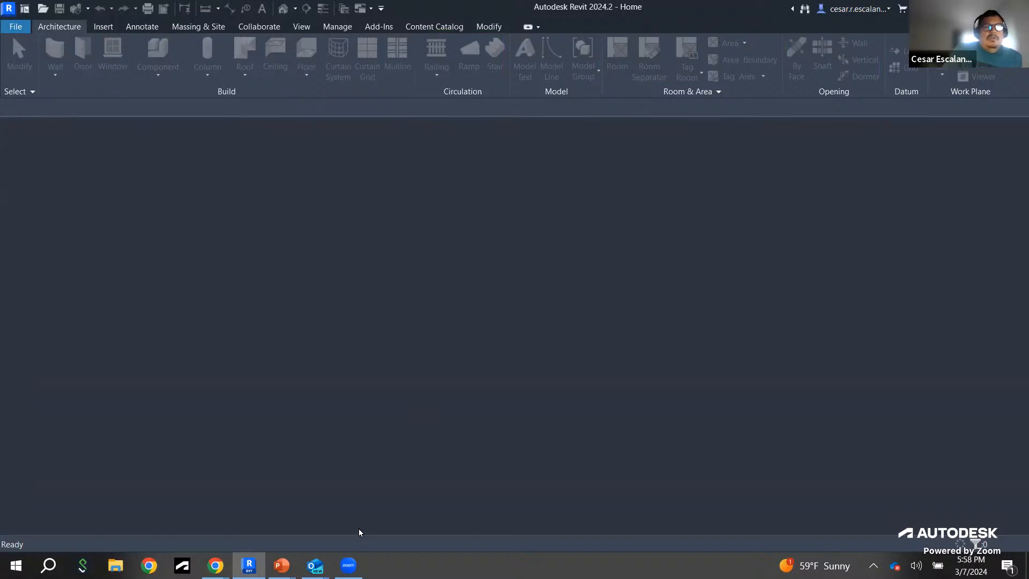
left_click(103, 27)
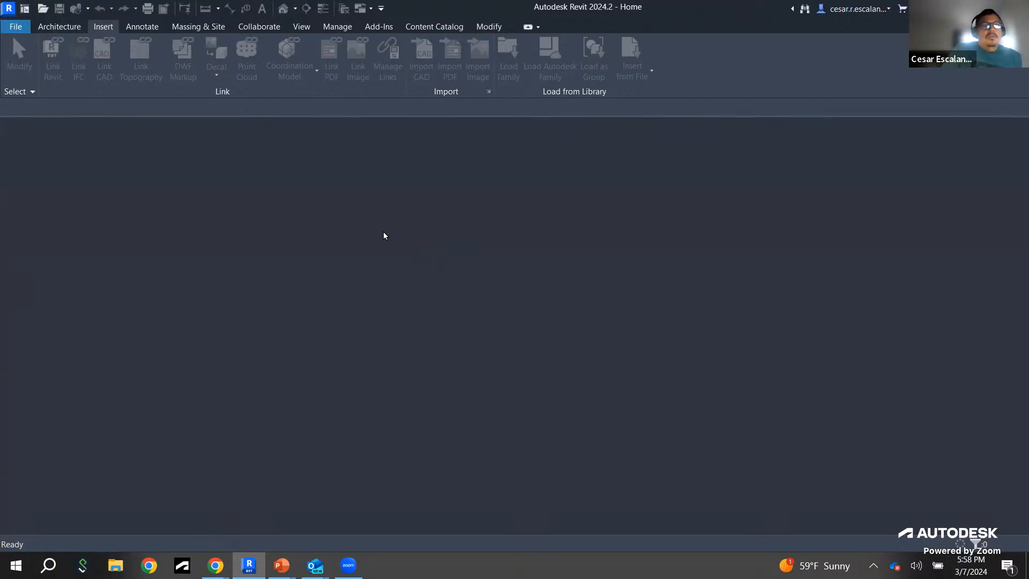
left_click(60, 27)
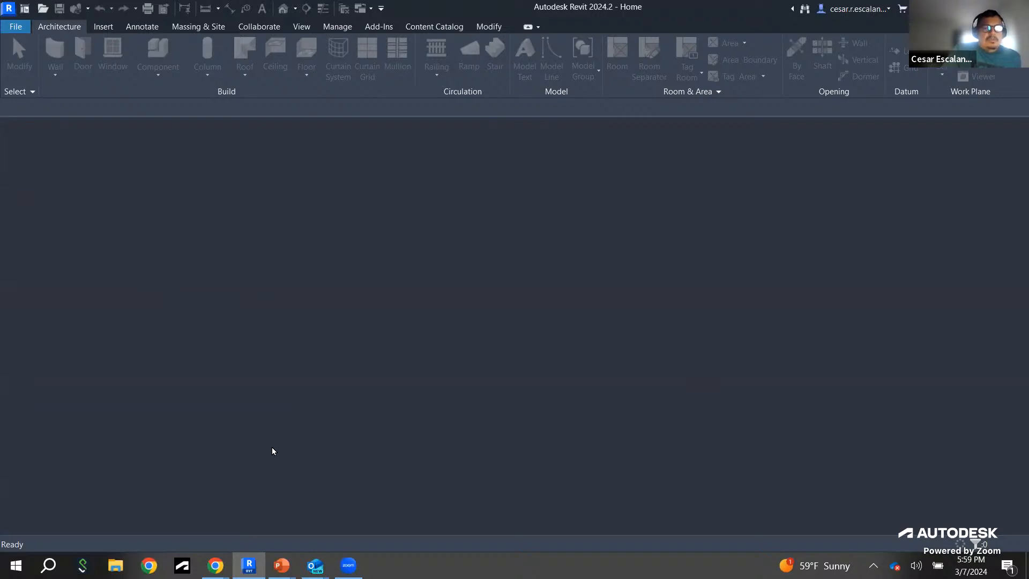
Step: Switch to Chrome and copy the web address of the Revit Sample Project Files help page
left_click(215, 565)
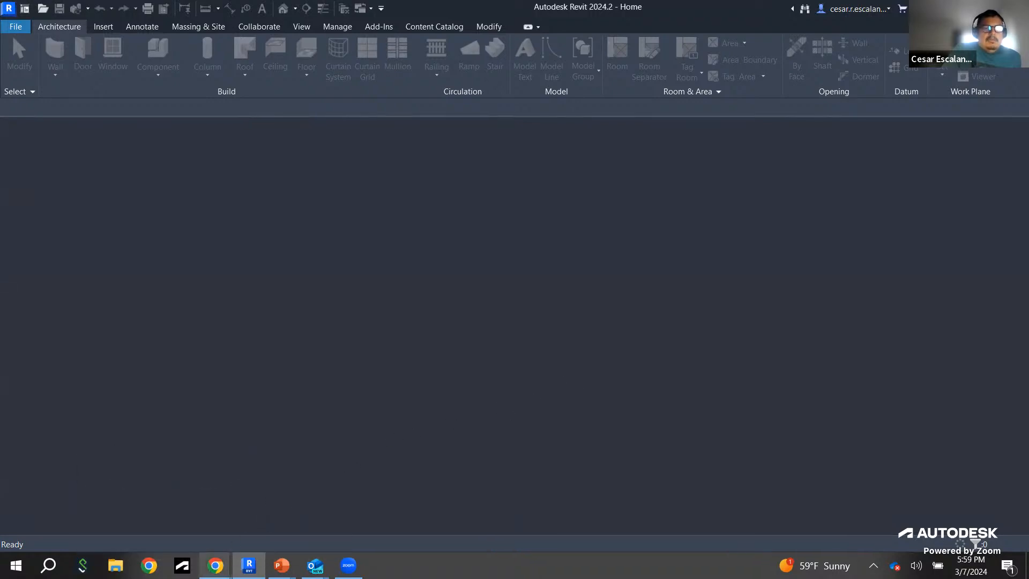
mouse_move(220, 563)
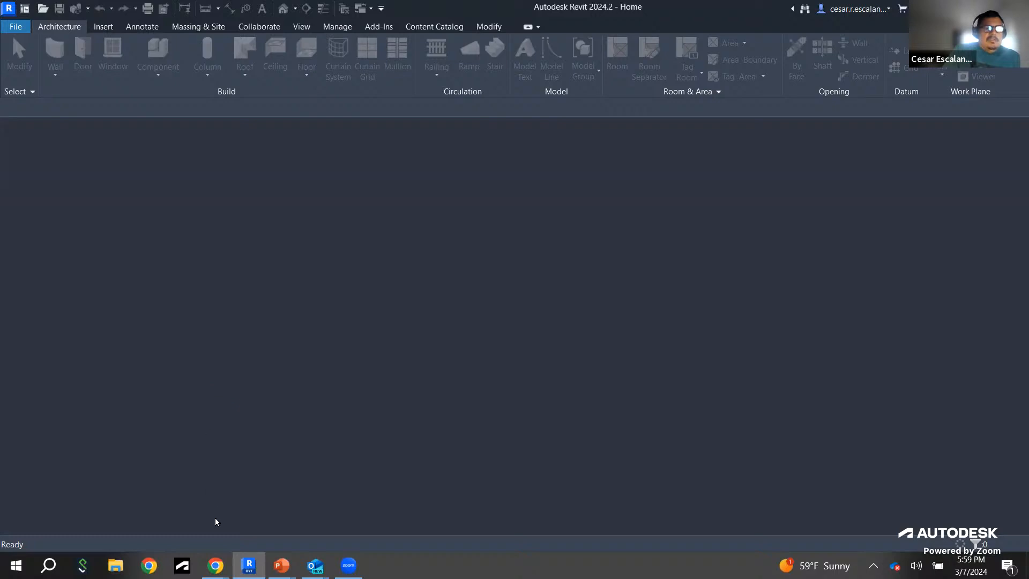
mouse_move(217, 566)
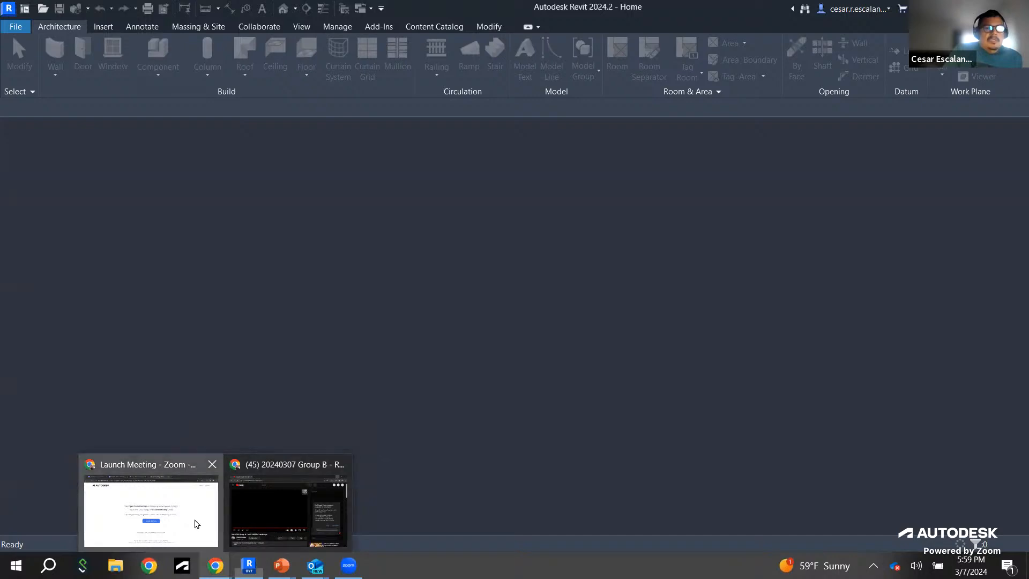
left_click(214, 522)
left_click(434, 16)
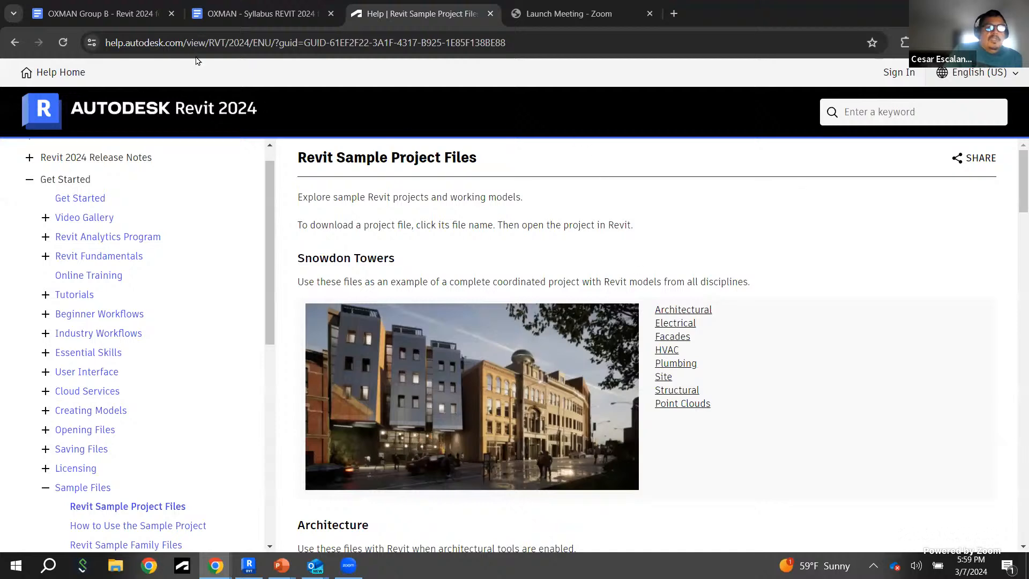
left_click(545, 43)
right_click(545, 43)
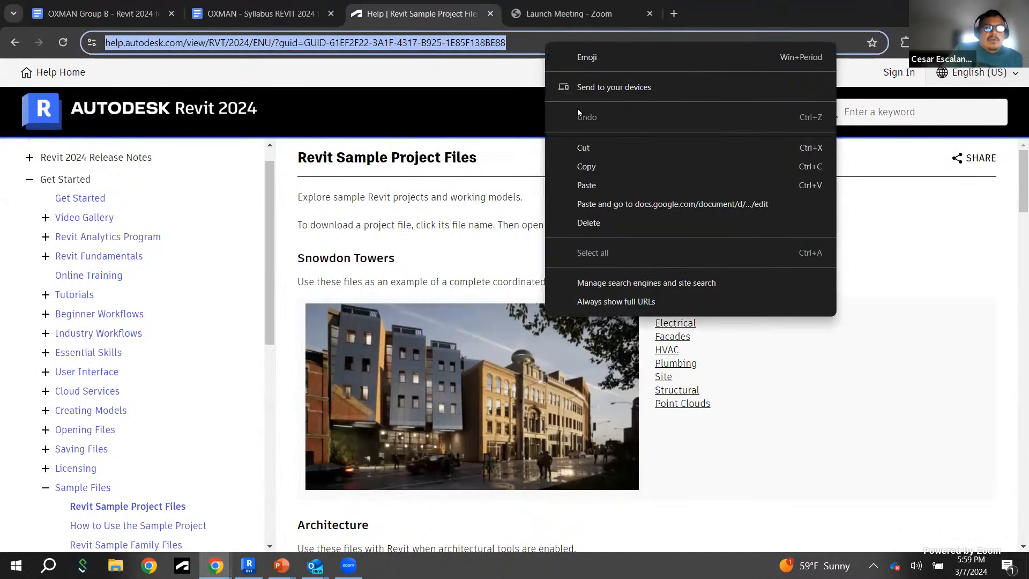
left_click(595, 166)
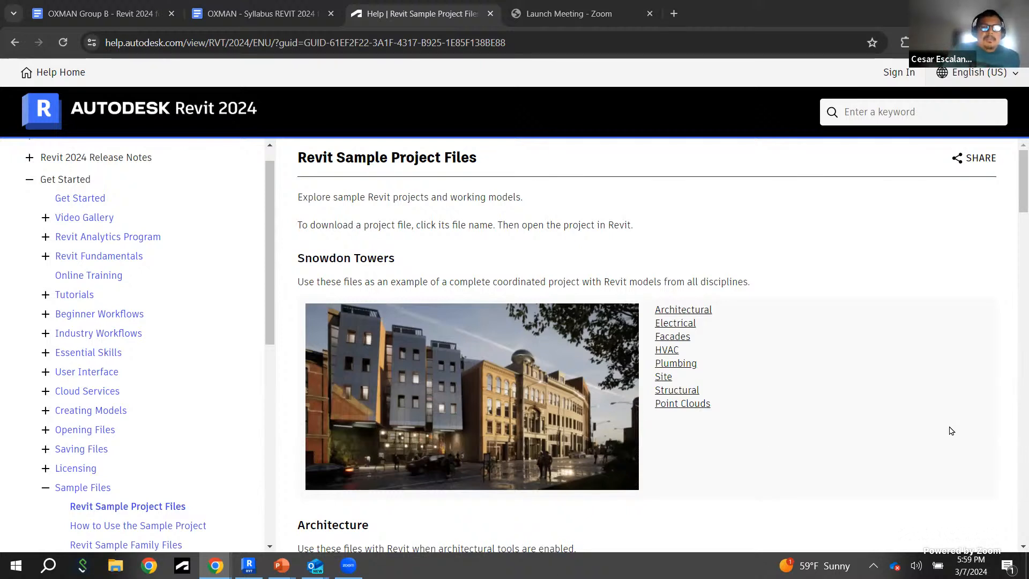
Step: Highlight the Snowdon Towers section with its discipline file links for review and clear the selection
scroll(949, 427, "down", 1)
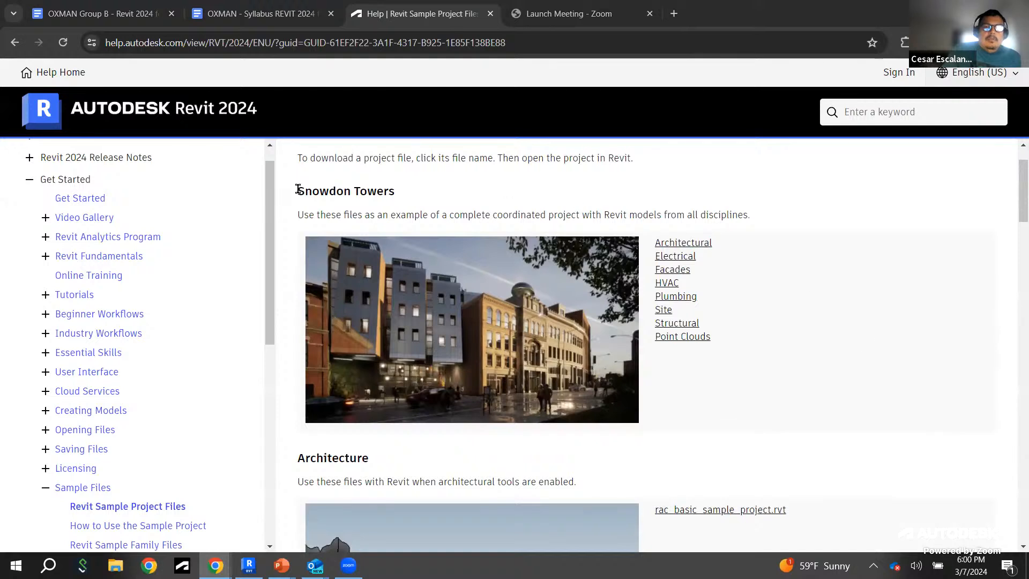
left_click_drag(298, 189, 730, 371)
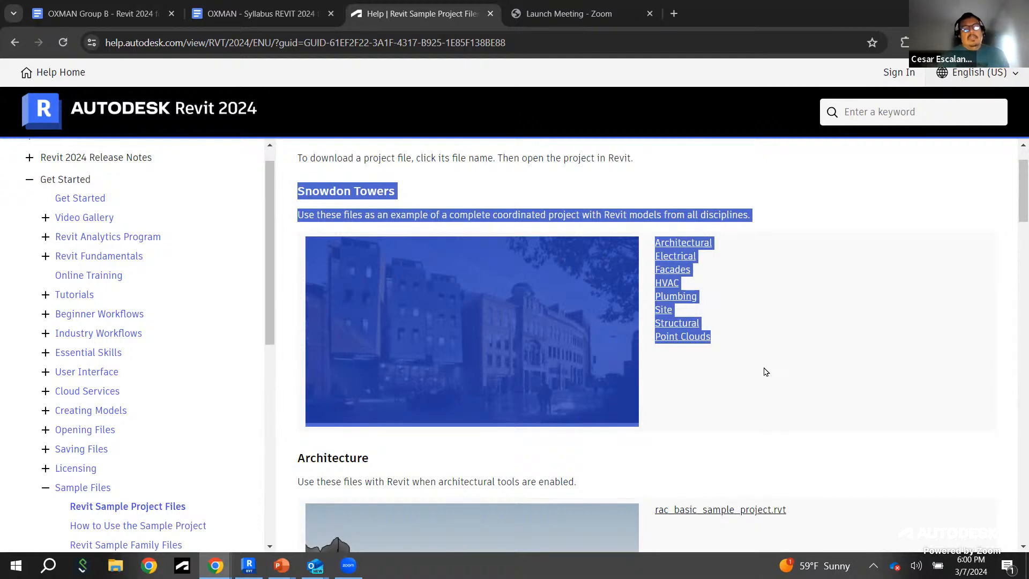
left_click(809, 383)
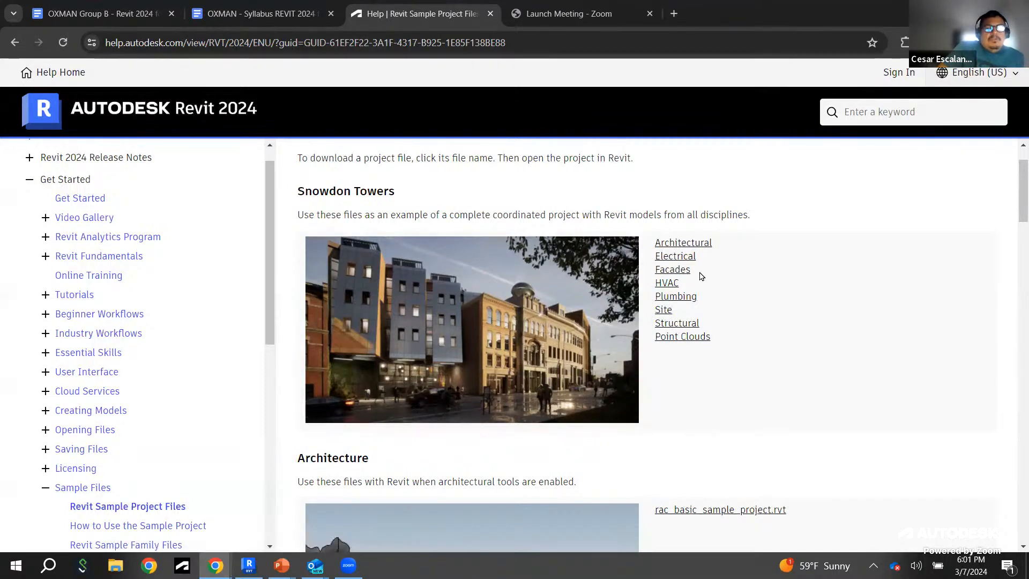
Step: Look through the Architecture, Structure, and Mechanical, Electrical, and Plumbing sample projects on the help page
scroll(755, 286, "down", 1)
scroll(755, 287, "down", 3)
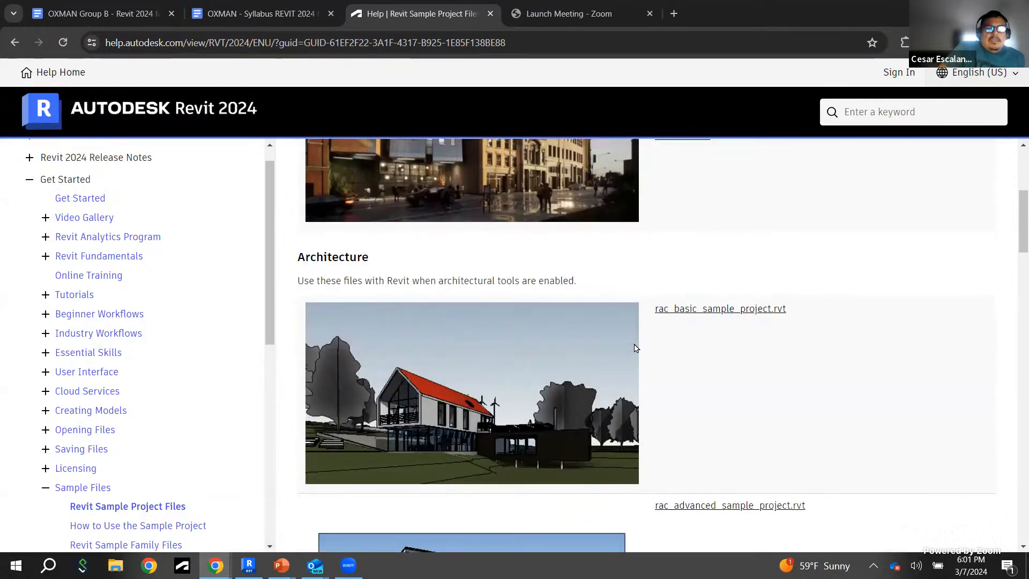
scroll(715, 393, "down", 2)
scroll(975, 390, "up", 2)
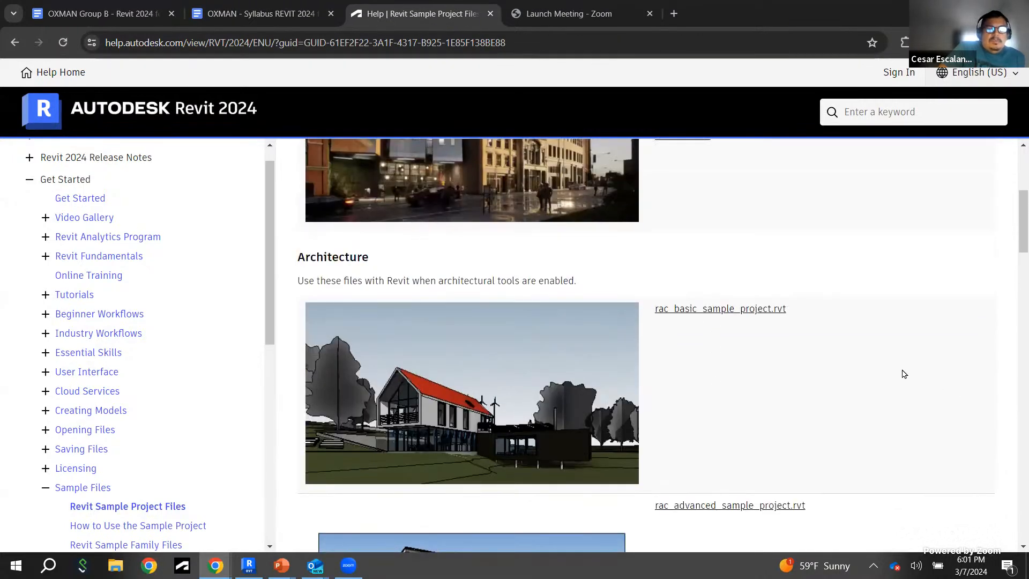
scroll(904, 370, "down", 2)
scroll(904, 368, "down", 4)
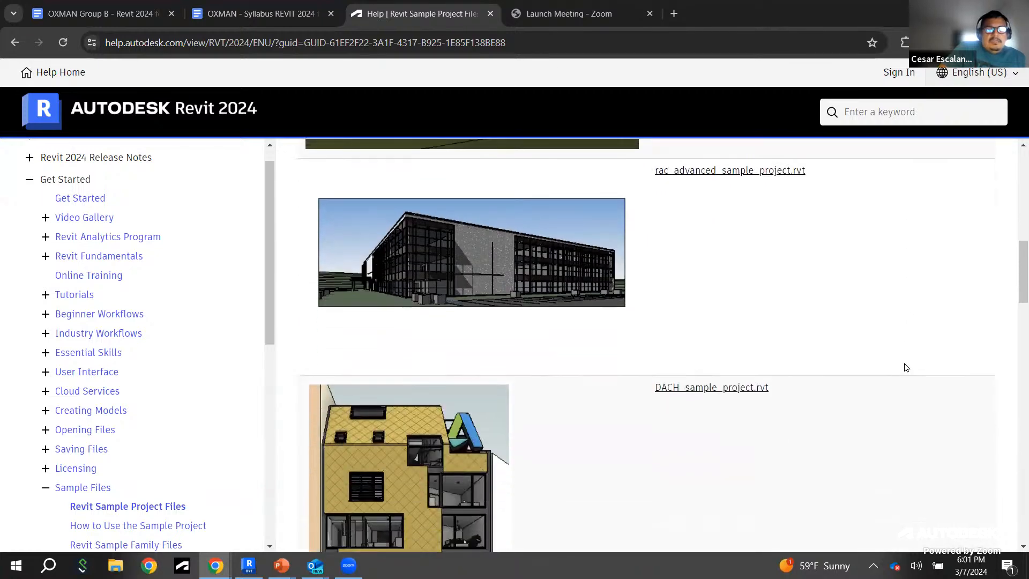
scroll(762, 326, "down", 1)
scroll(762, 326, "down", 4)
scroll(761, 327, "up", 2)
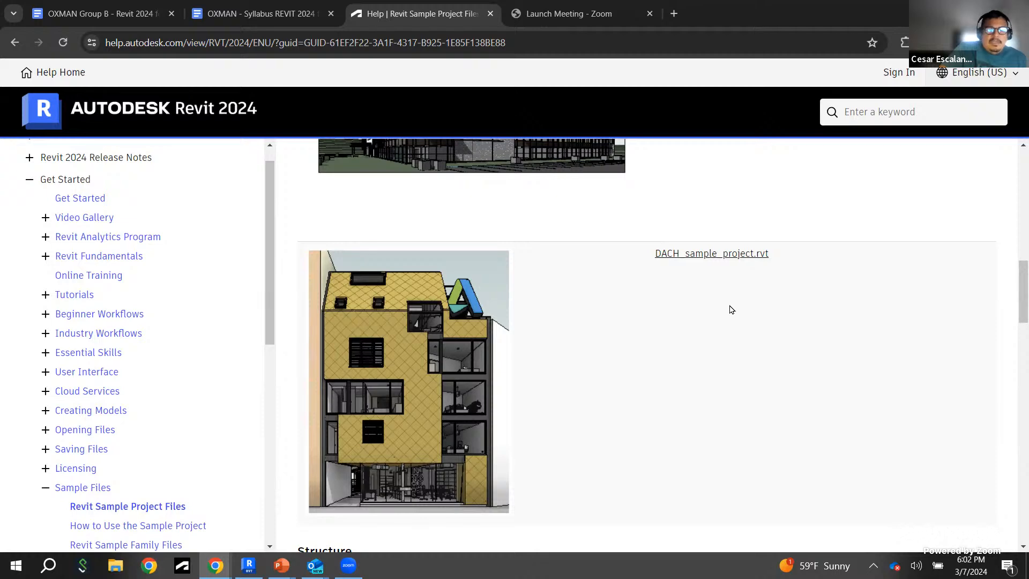
scroll(732, 310, "down", 2)
scroll(733, 308, "up", 2)
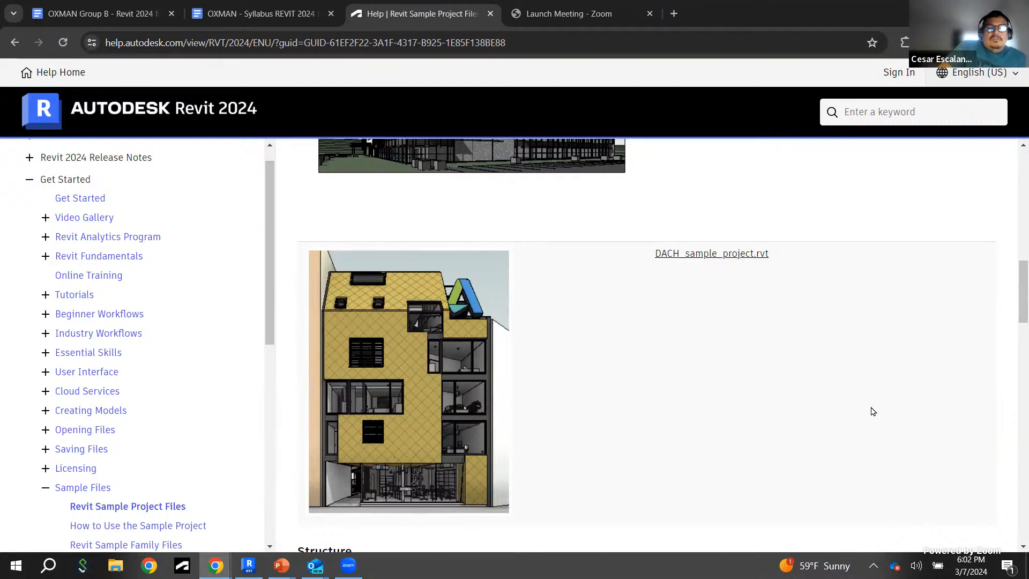
scroll(874, 412, "down", 2)
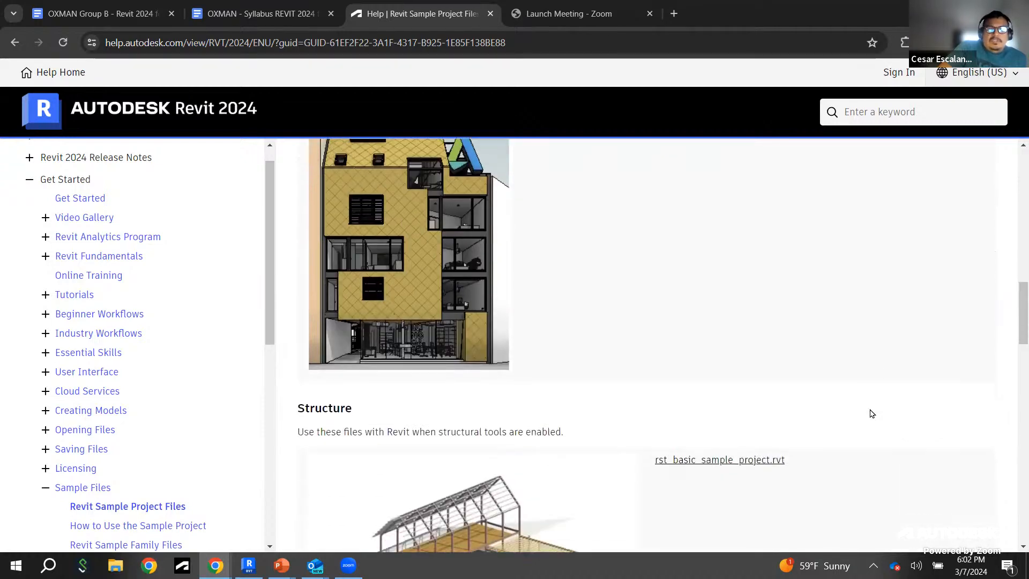
scroll(870, 412, "down", 6)
scroll(579, 296, "up", 2)
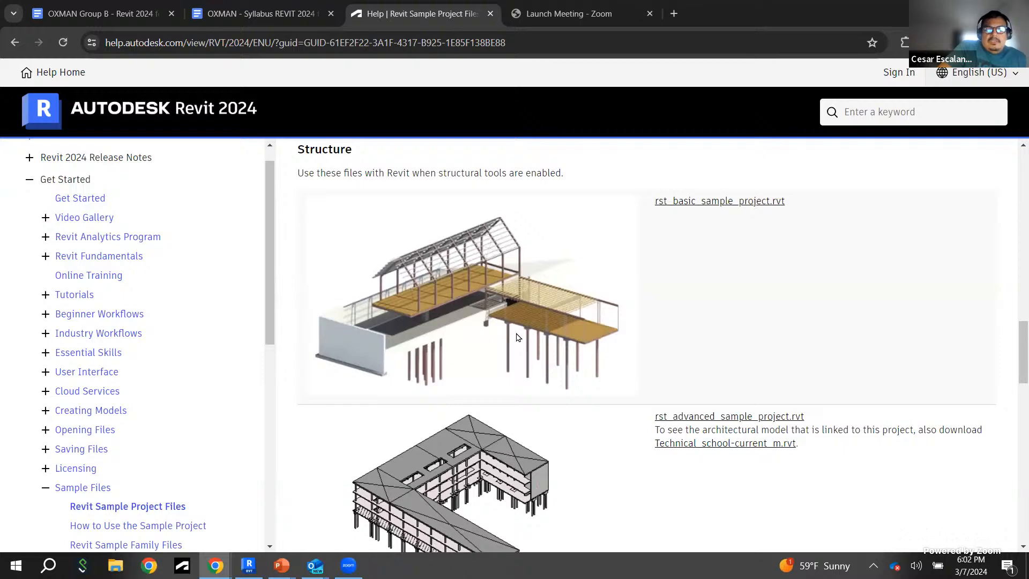
scroll(517, 334, "down", 10)
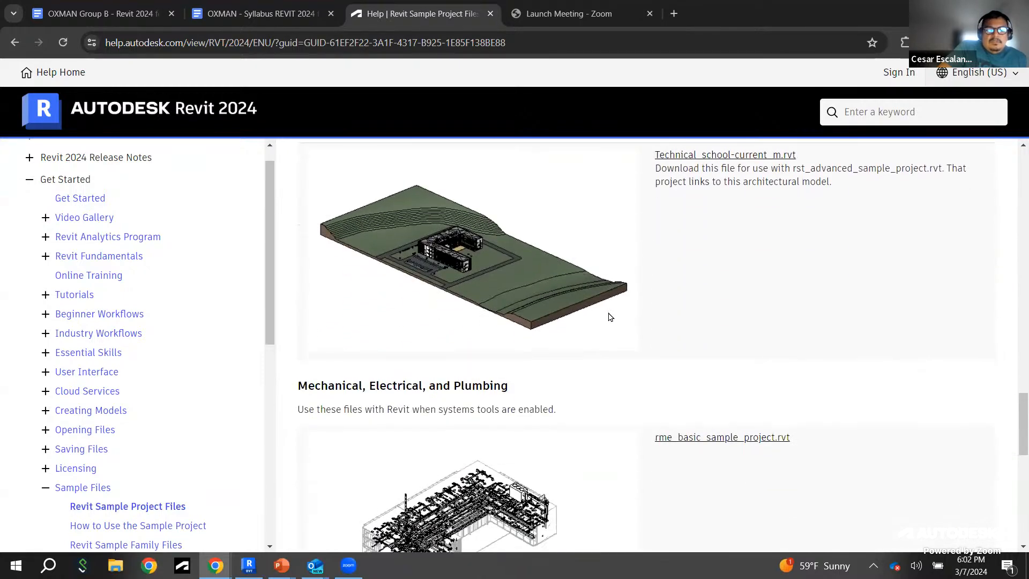
scroll(610, 317, "down", 9)
Step: Download the basic architecture sample project, rac_basic_sample_project.rvt
scroll(659, 358, "up", 6)
scroll(659, 358, "up", 15)
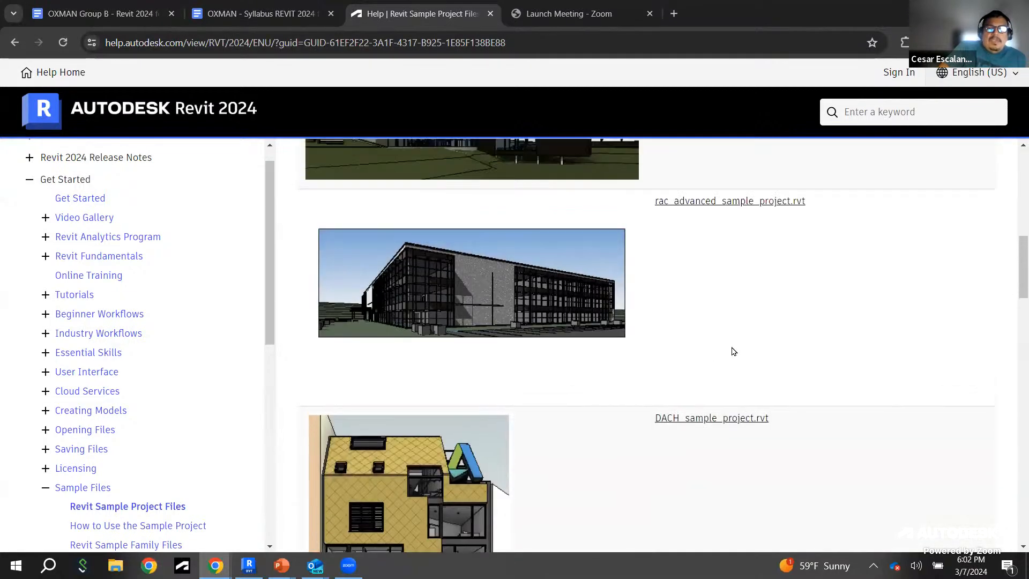
scroll(723, 352, "up", 6)
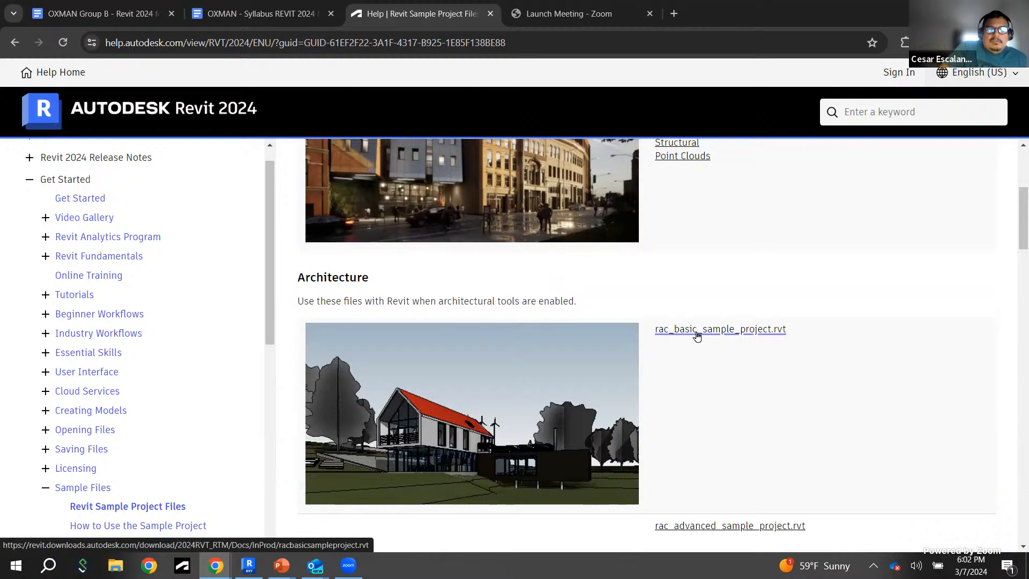
left_click(731, 330)
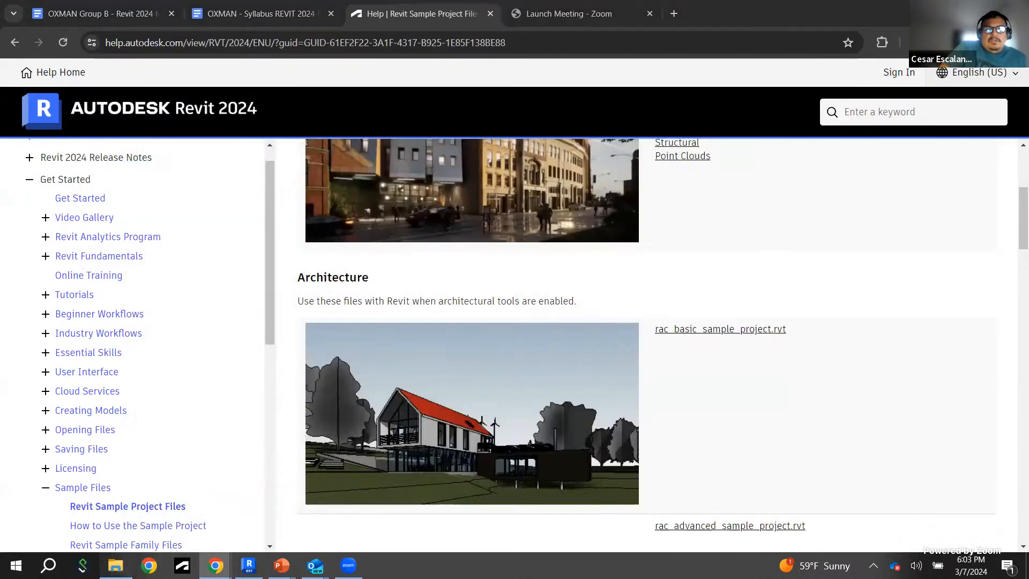
Step: Switch to File Explorer and copy racbasicsampleproject (1).rvt from the Downloads folder
left_click(115, 565)
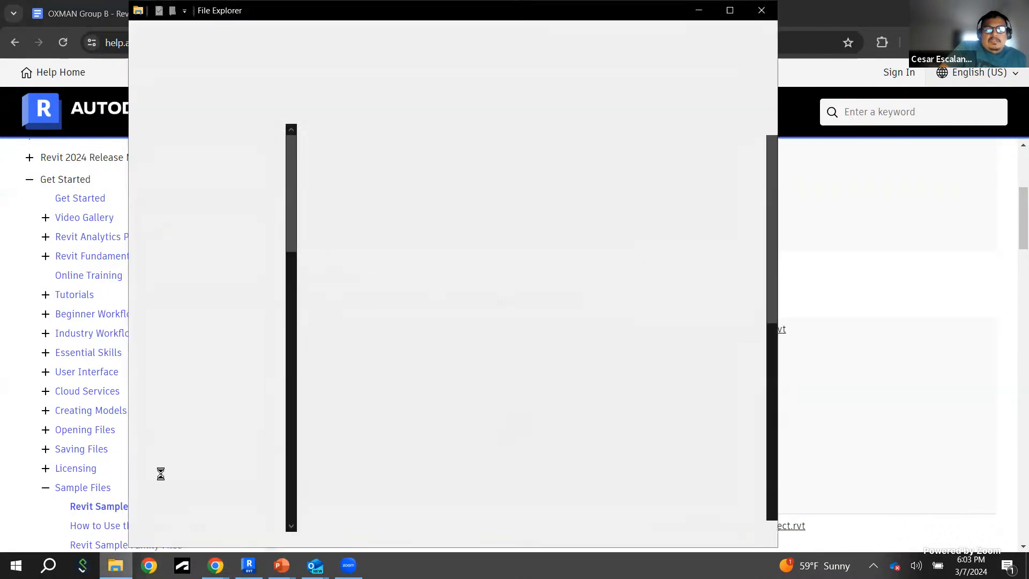
left_click(196, 176)
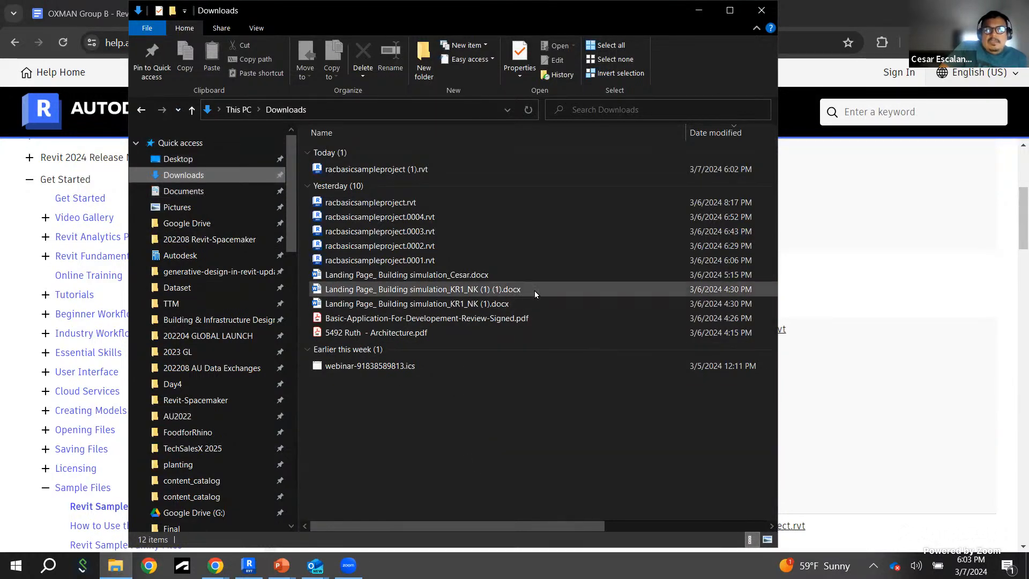
double_click(405, 168)
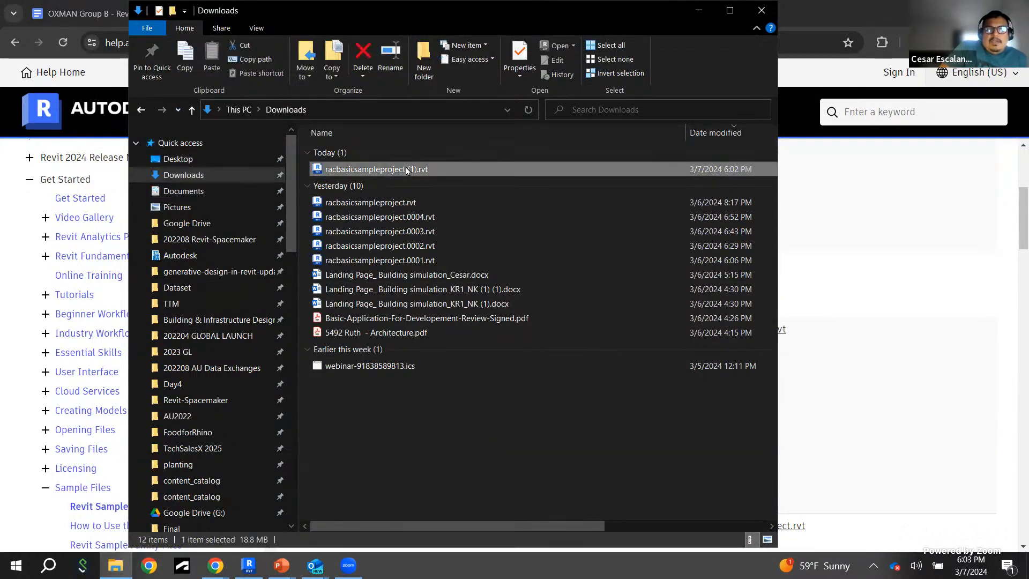
right_click(406, 168)
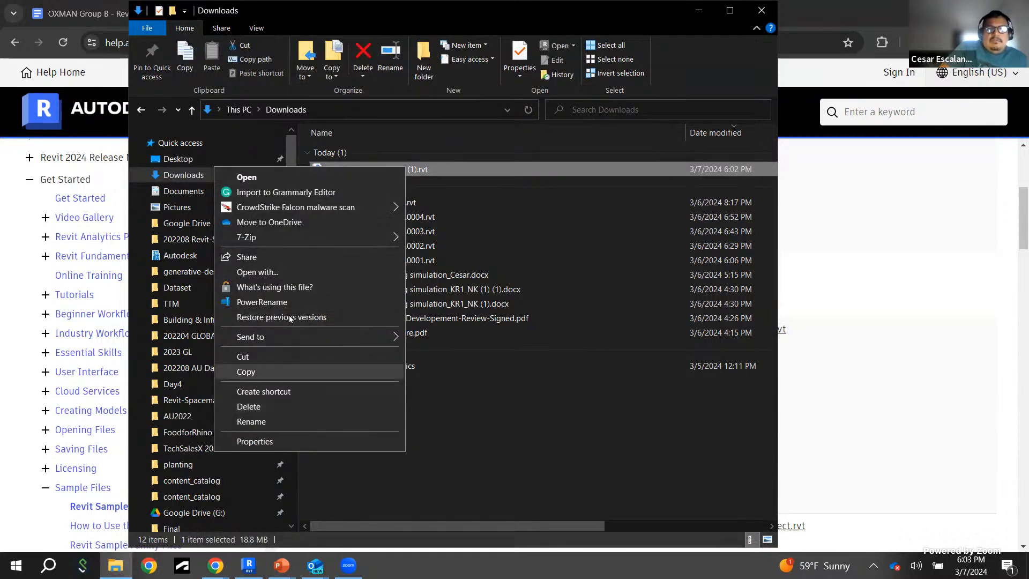
left_click(251, 372)
Step: Create a folder named Revit 2024 Group B on the Data (D:) drive
left_click_drag(293, 236, 272, 524)
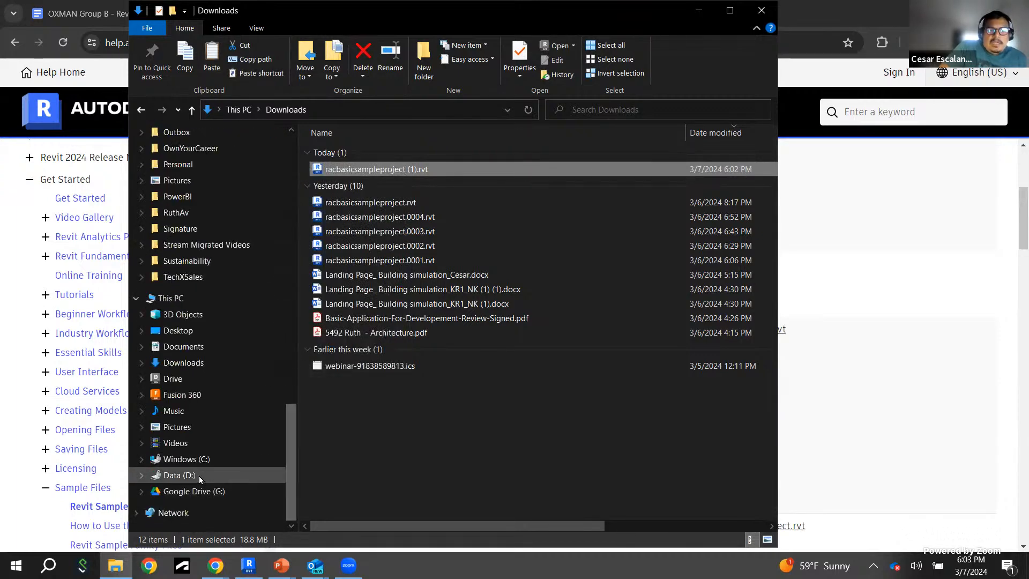
left_click(182, 474)
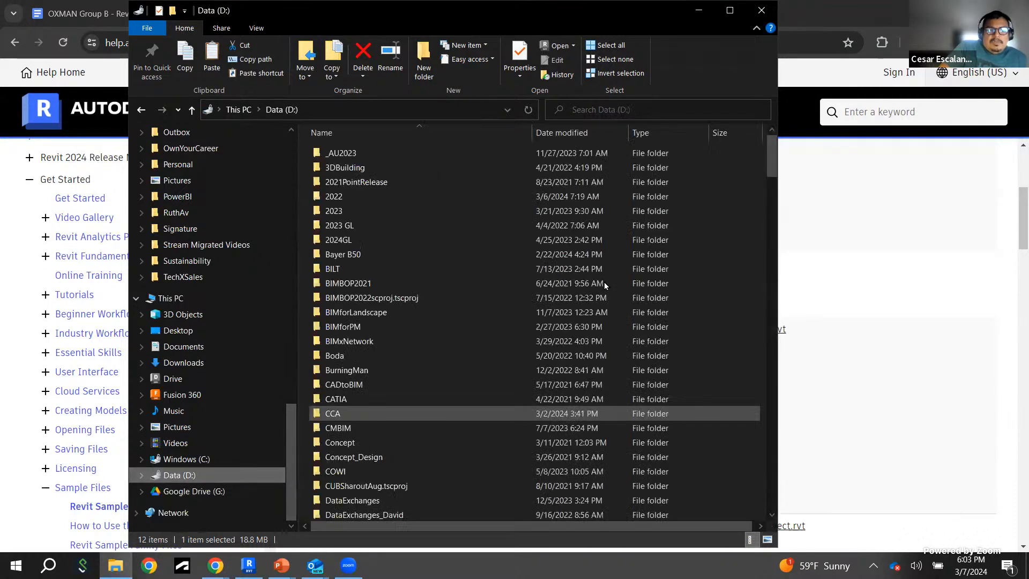
right_click(702, 221)
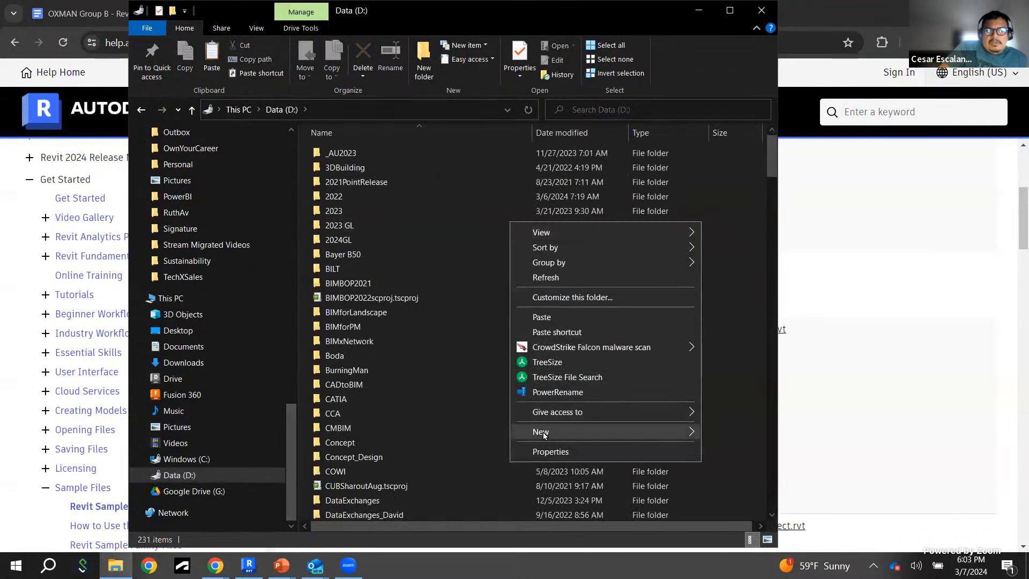
mouse_move(541, 432)
left_click(734, 217)
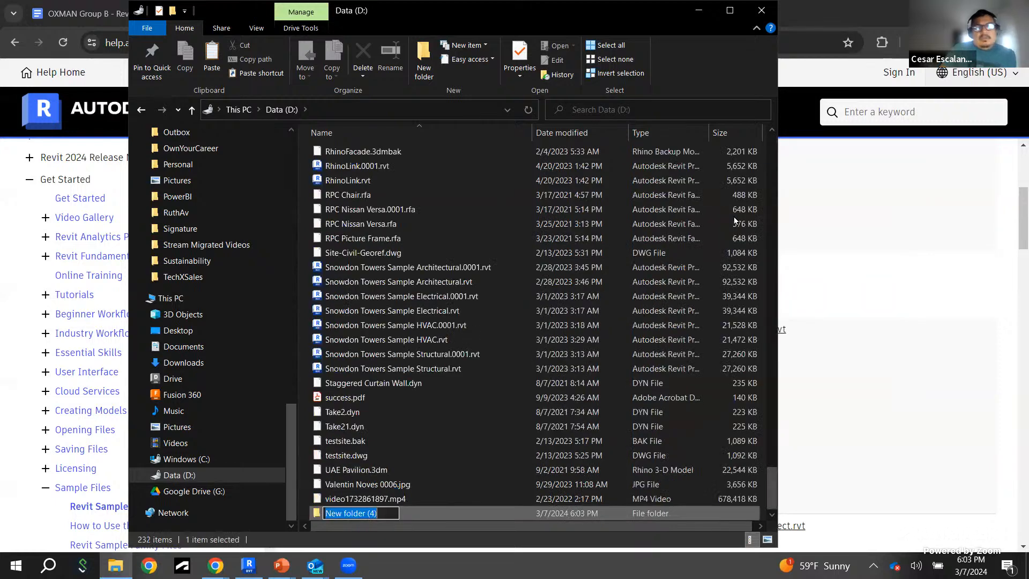
type("Revit 2024 Group ")
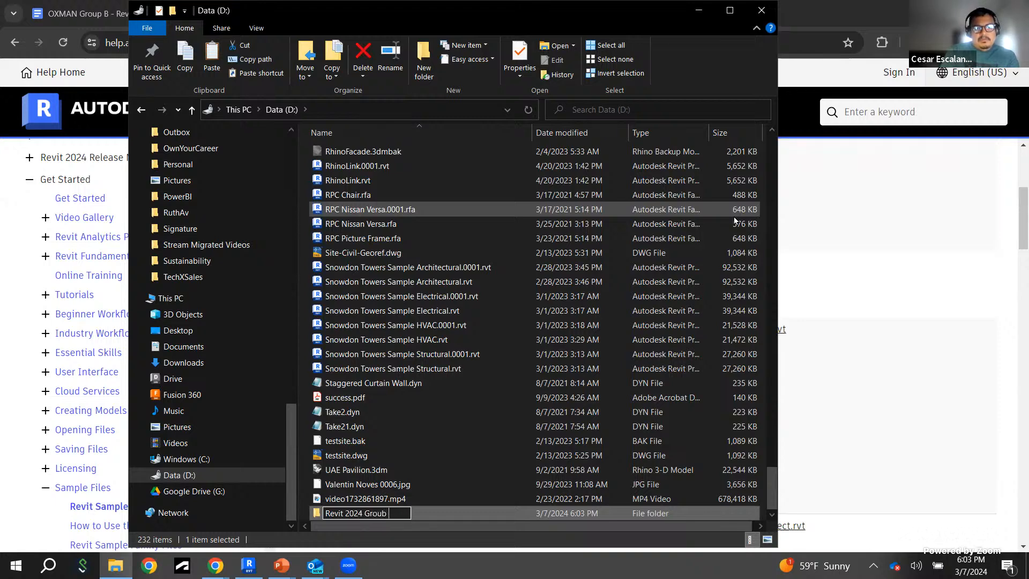
type("B")
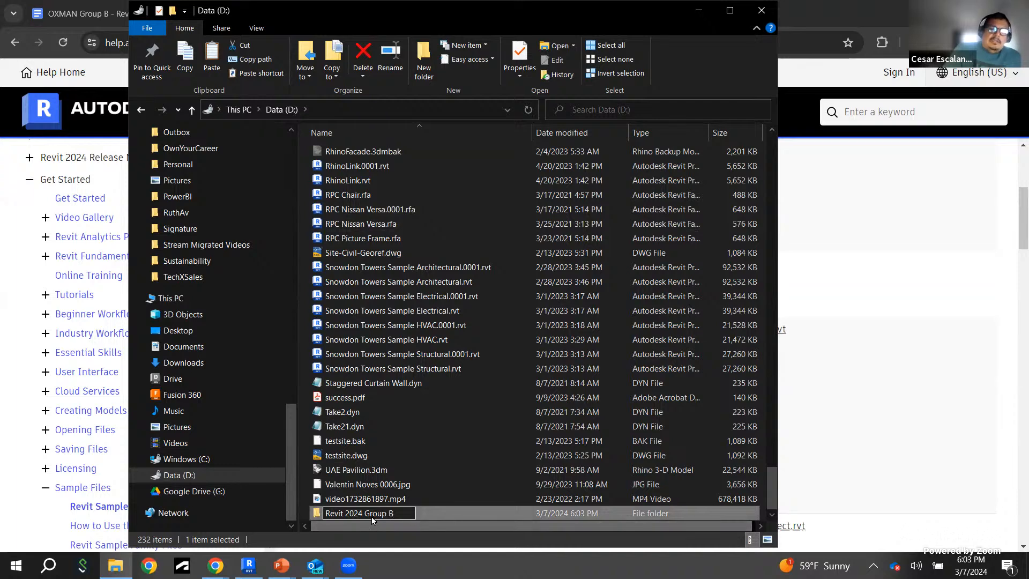
key("Return")
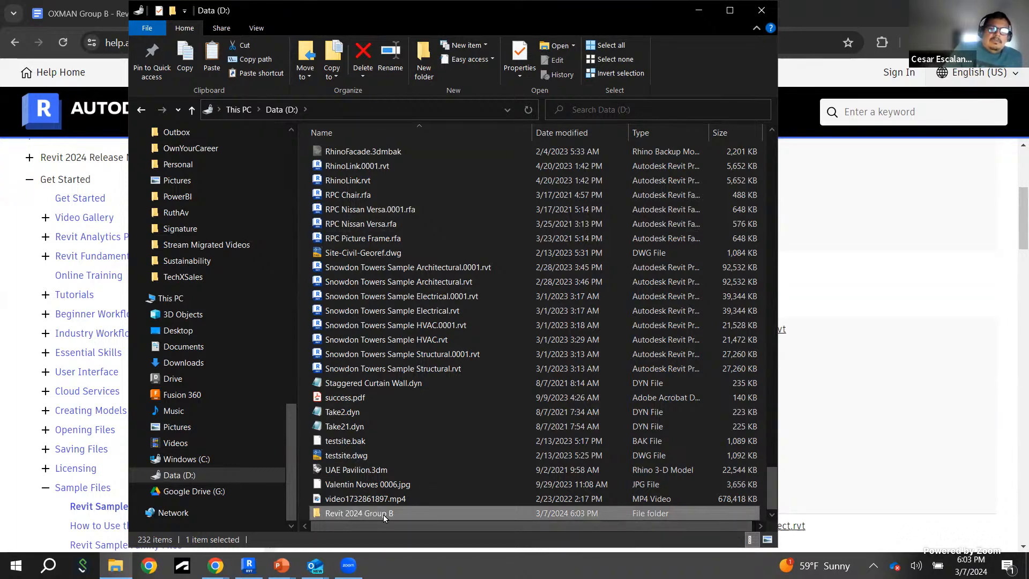
Step: Paste the copied sample project file into the Revit 2024 Group B folder
double_click(384, 514)
right_click(403, 346)
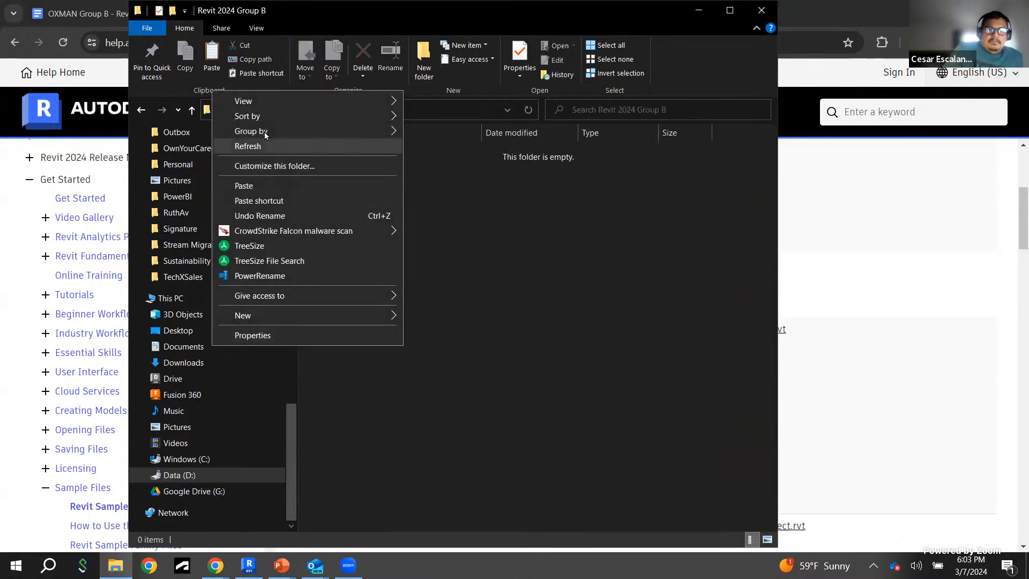
left_click(263, 186)
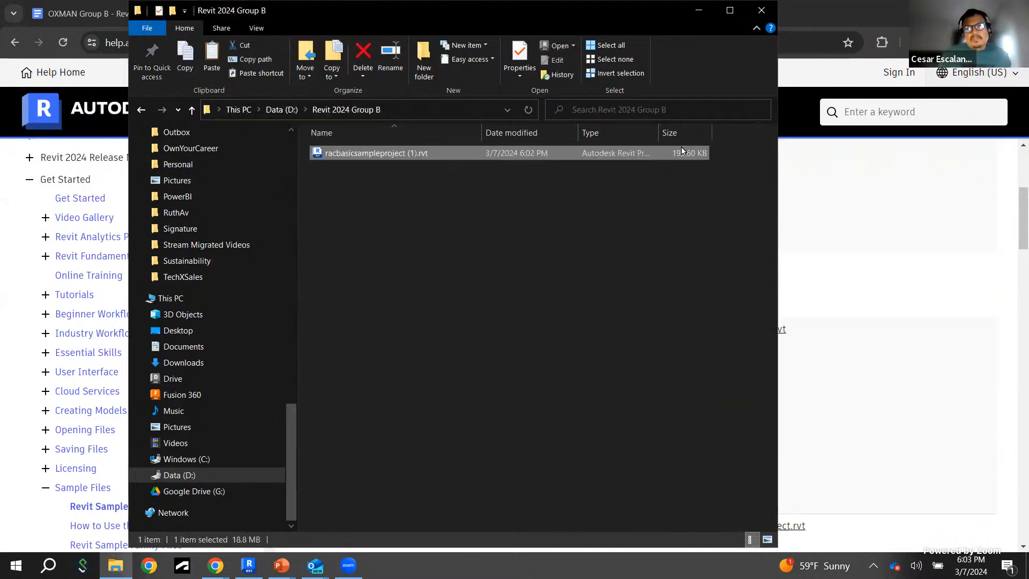
left_click(643, 248)
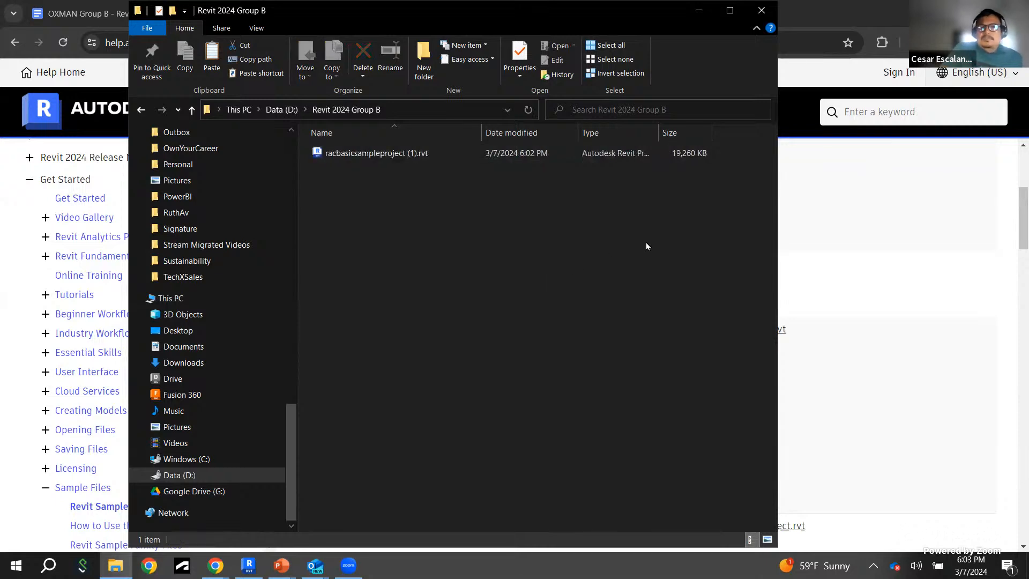
Step: Rename the pasted sample project file as racbasicsampleproject.rvt, removing the (1) suffix
left_click(400, 155)
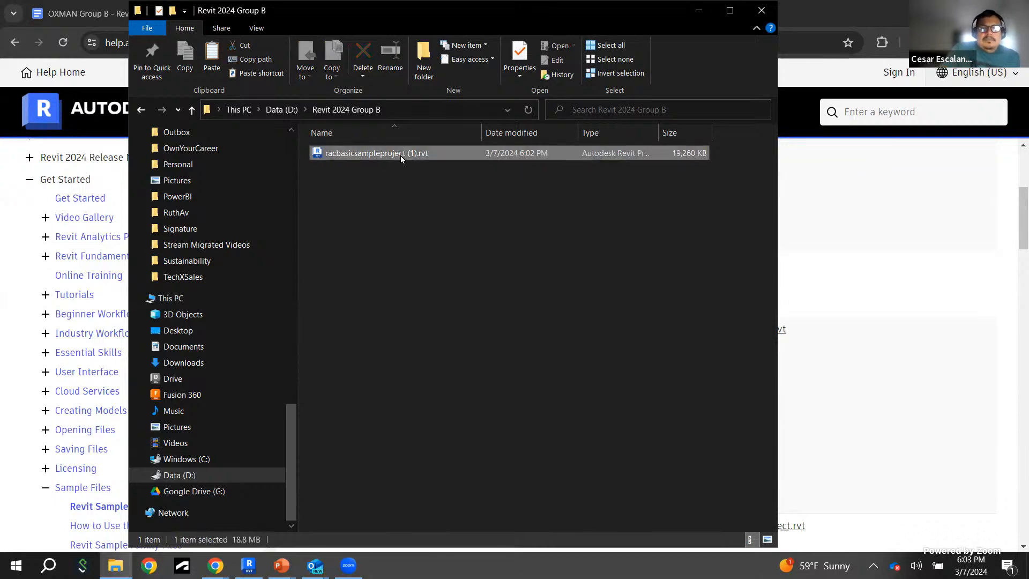
right_click(401, 155)
left_click(279, 409)
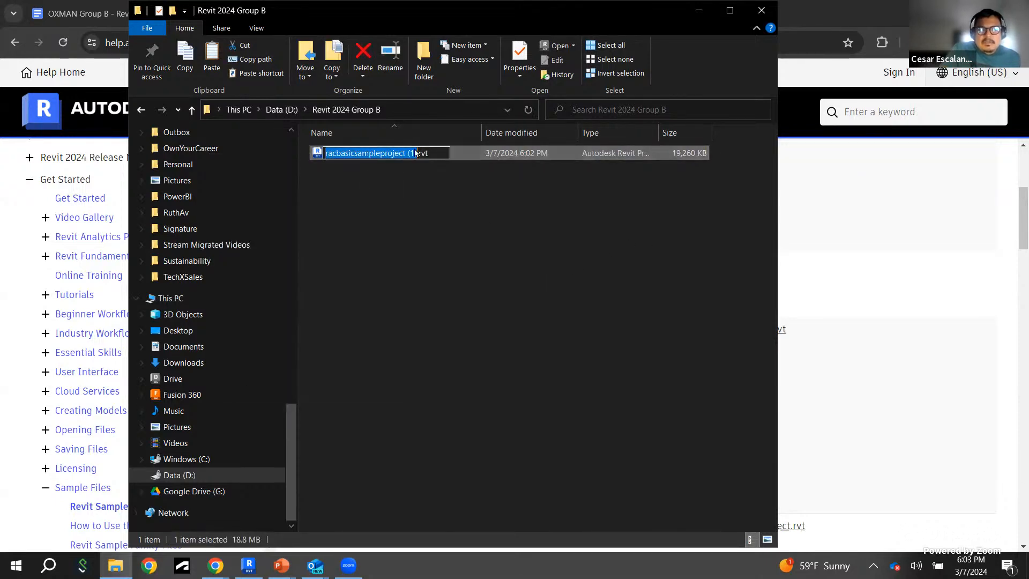
left_click(415, 153)
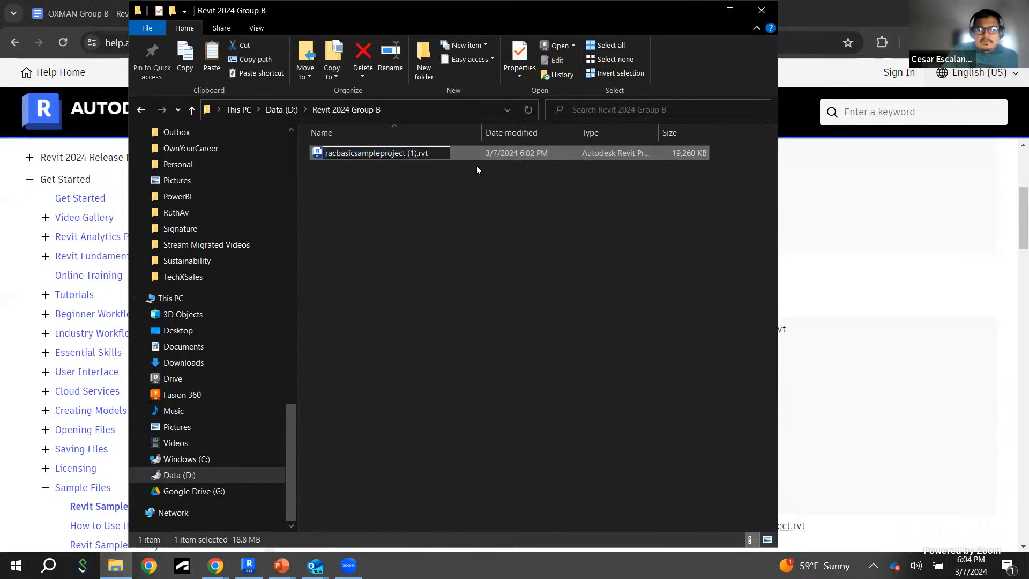
key("BackSpace")
key("Delete")
key("BackSpace")
key("BackSpace")
key("Return")
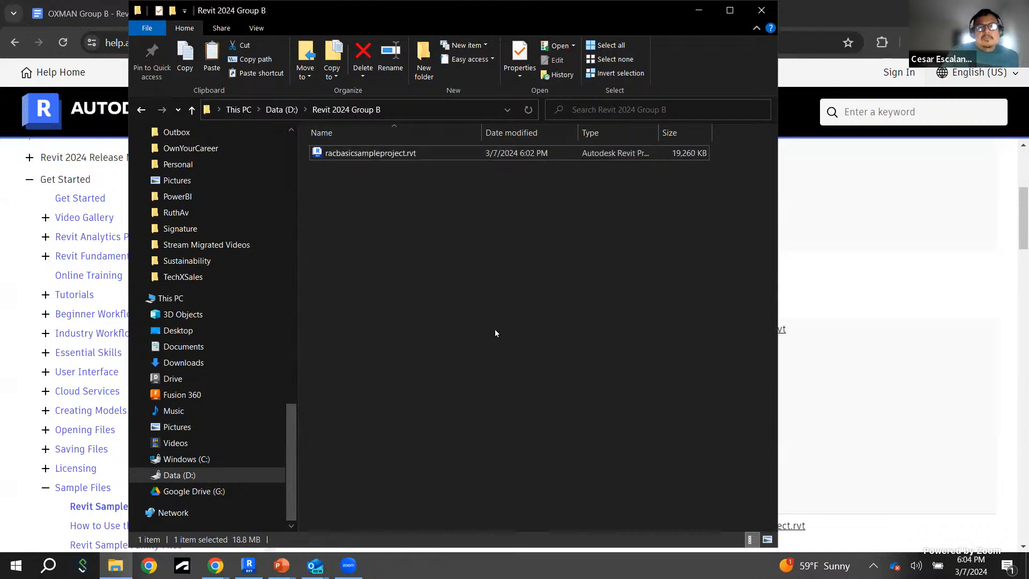
left_click(495, 333)
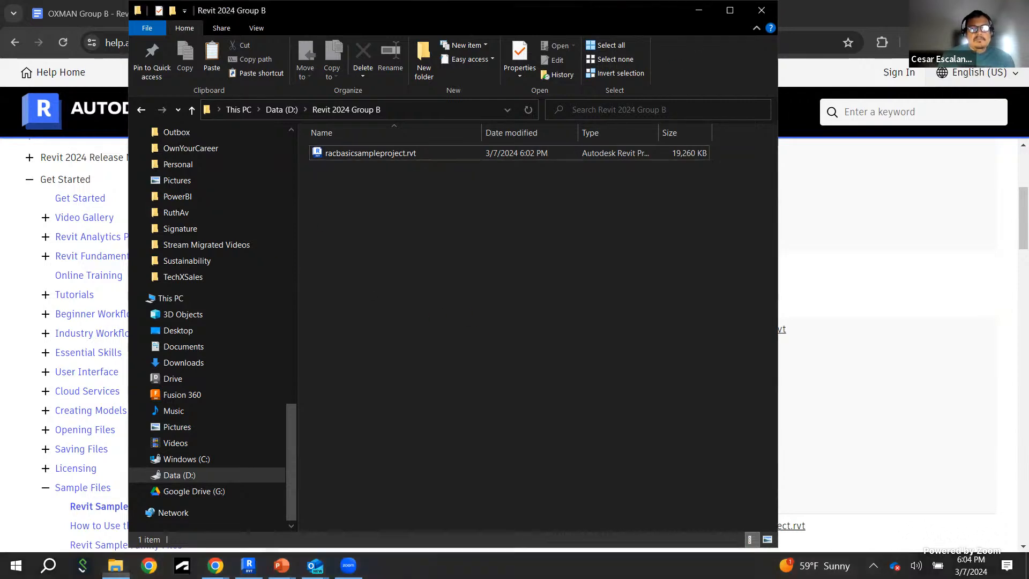
Step: Minimize the folder window, switch to Revit 2024 and show its Home screen
left_click(705, 11)
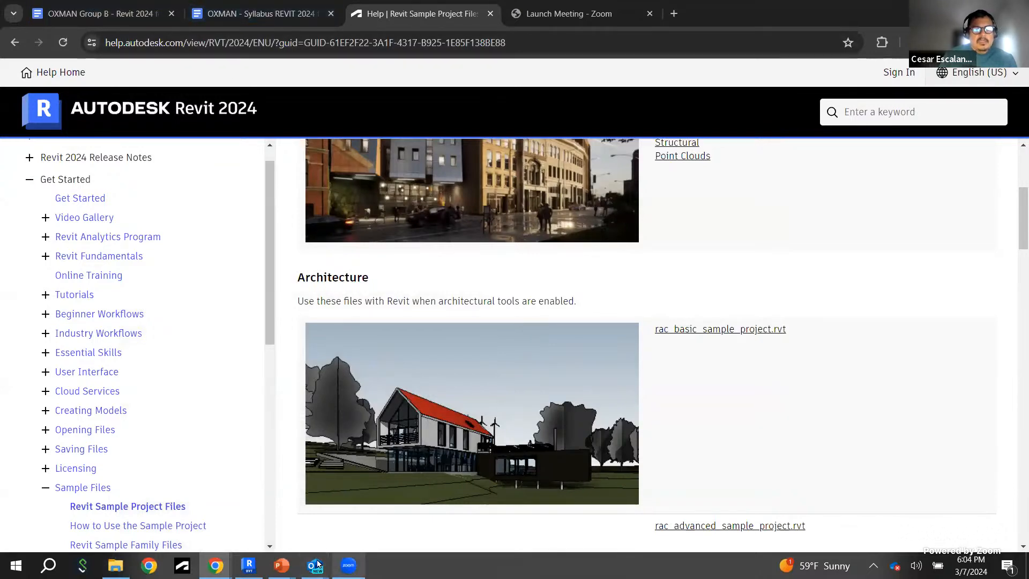
left_click(249, 566)
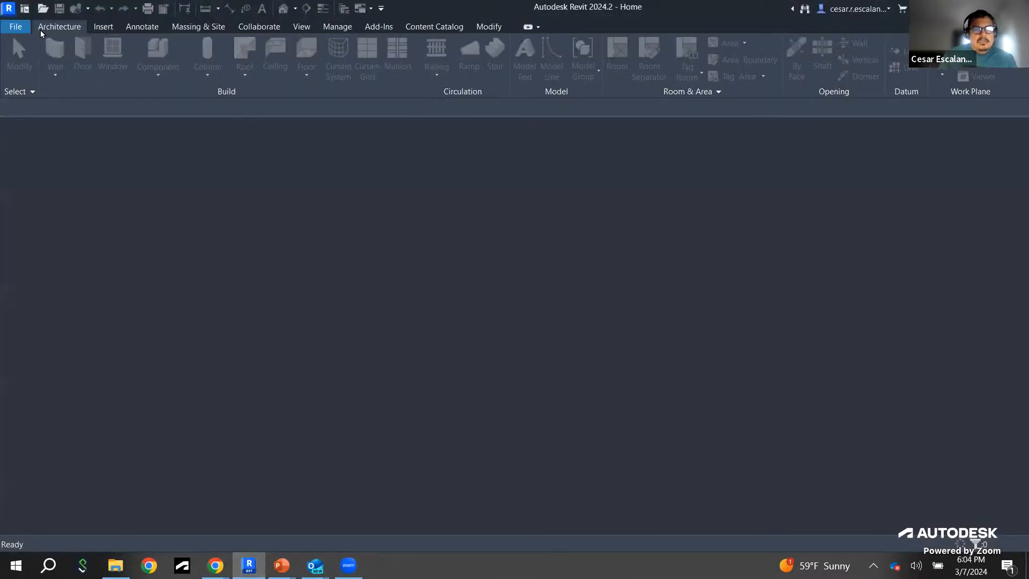
left_click(25, 9)
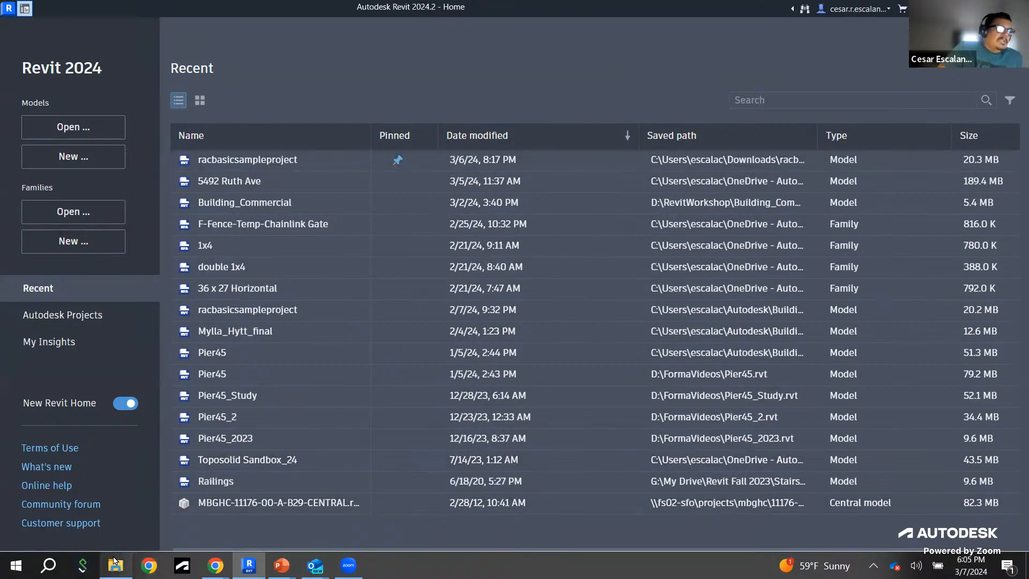
Step: Bring the Revit 2024 Group B folder window over Revit Home for review, and move it low enough to uncover the recent files
mouse_move(114, 562)
left_click(121, 536)
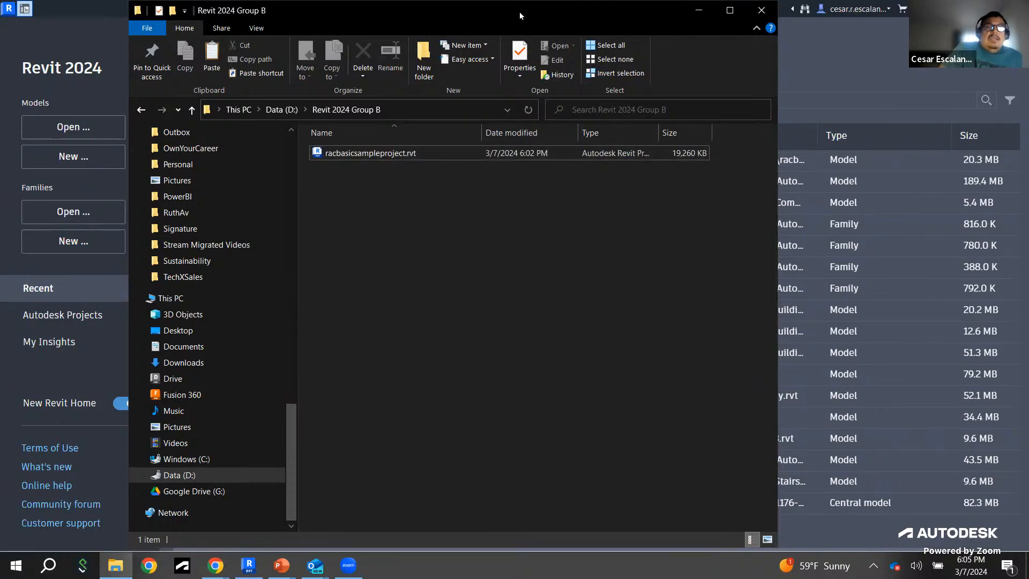
left_click_drag(525, 16, 482, 469)
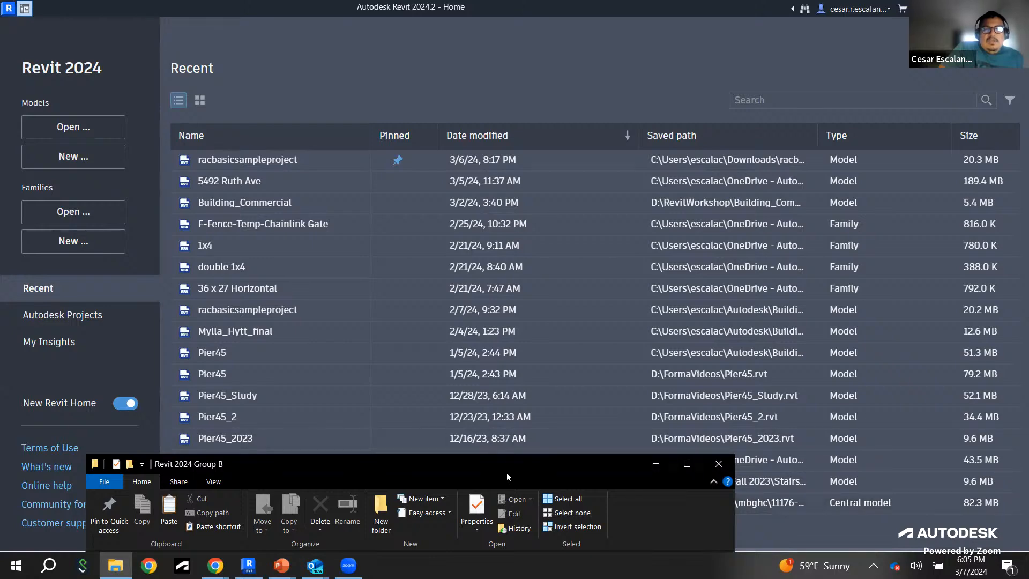
left_click_drag(513, 457, 667, 89)
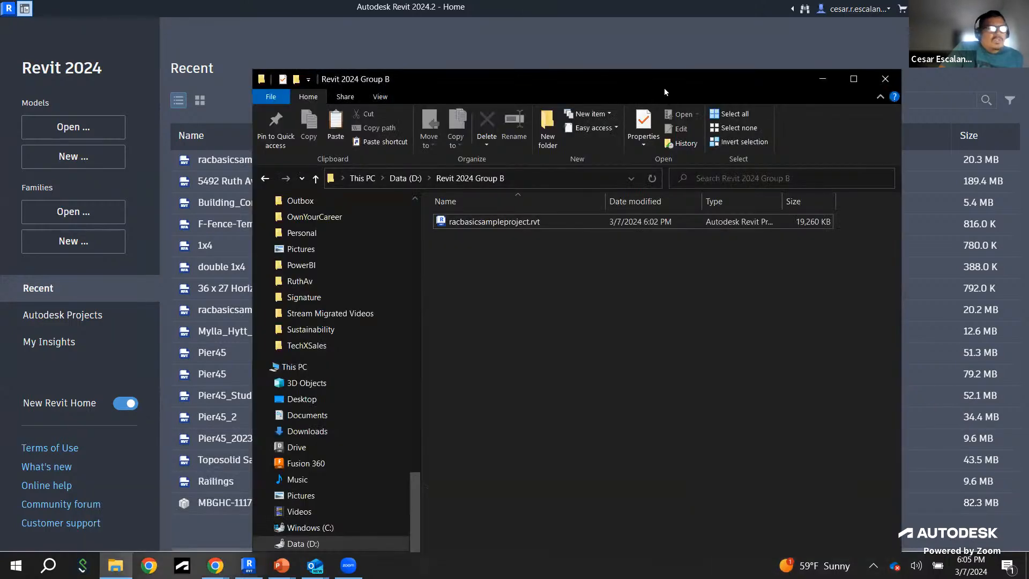
left_click_drag(664, 88, 584, 75)
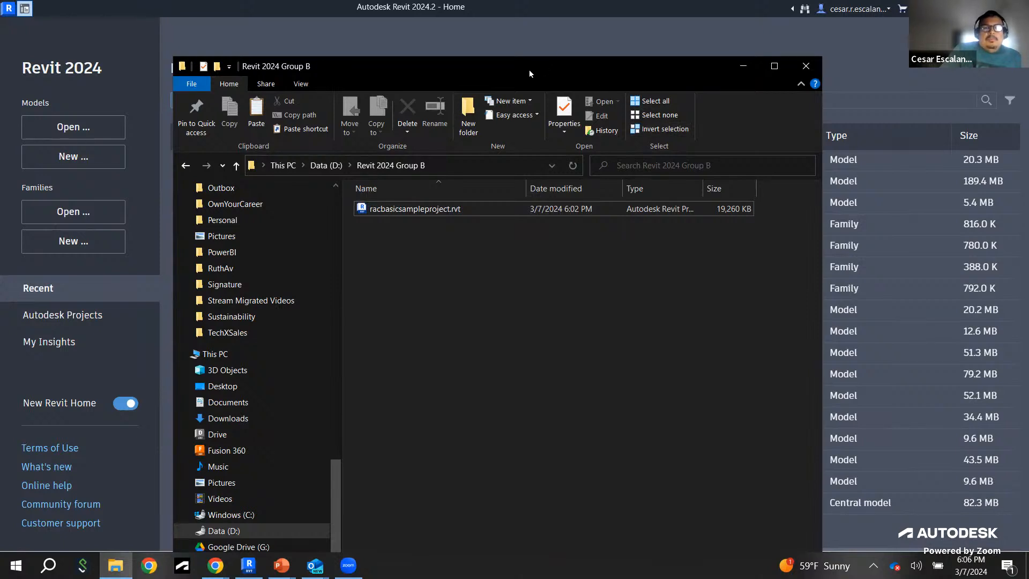
left_click_drag(528, 70, 503, 461)
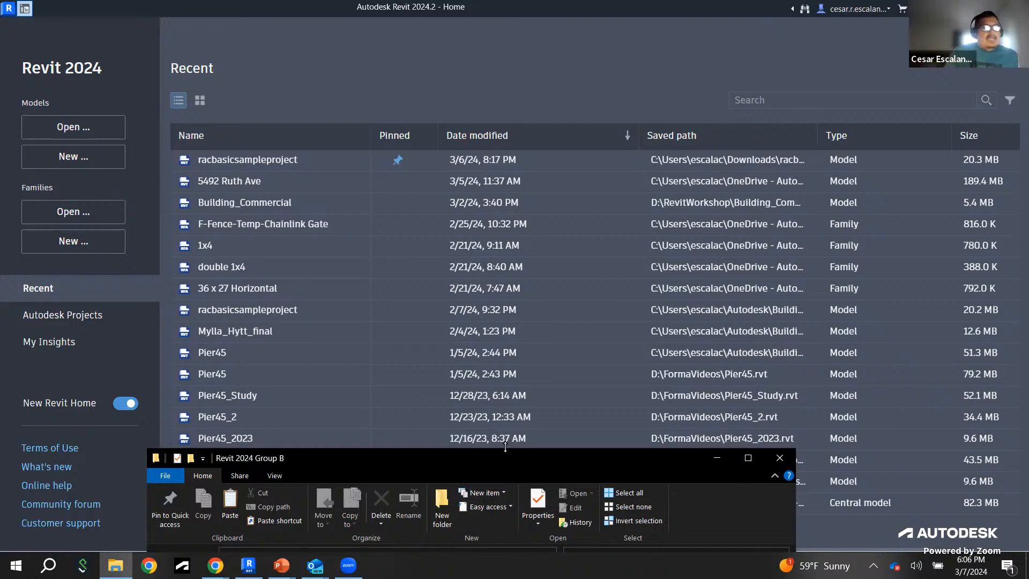
Step: Show the Autodesk Projects list in Revit Home and place the Revit 2024 Group B folder window over its lower part
left_click(69, 316)
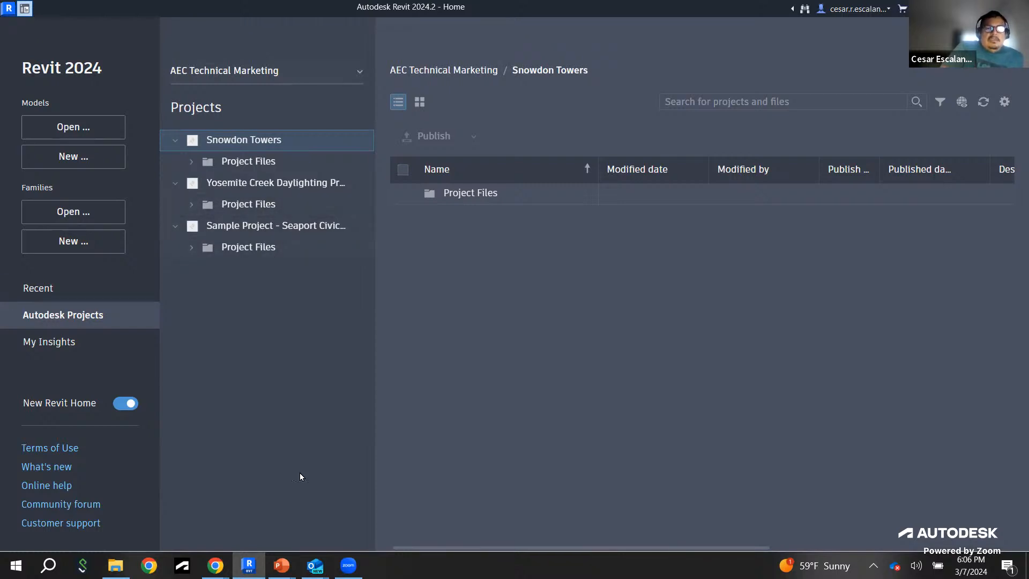
left_click(115, 565)
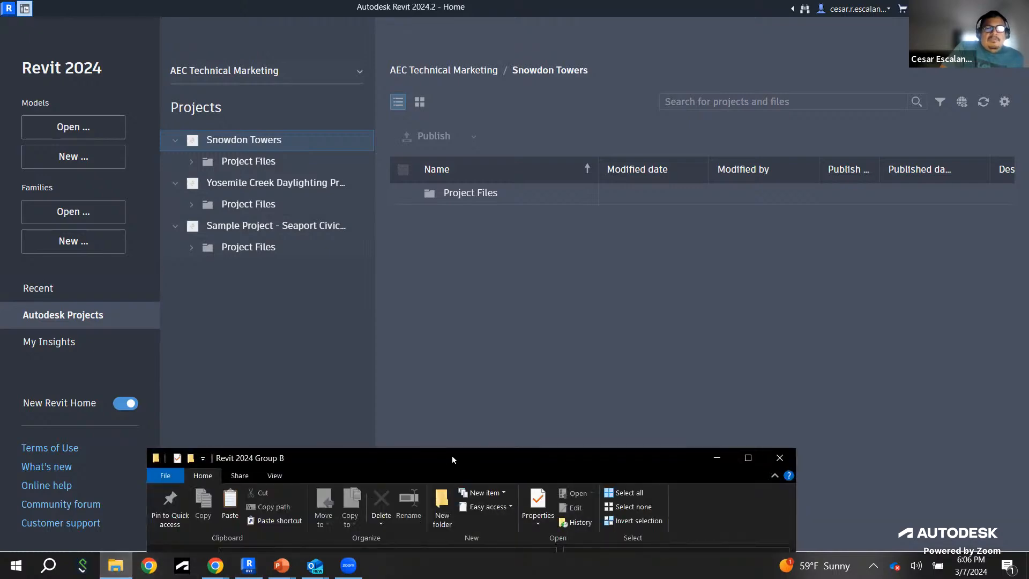
left_click_drag(461, 454, 539, 31)
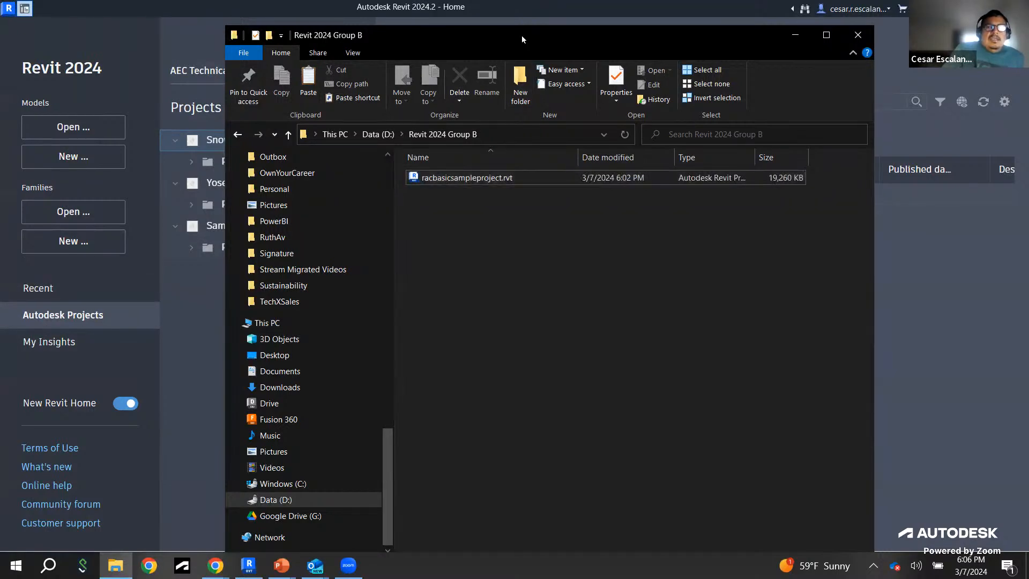
left_click_drag(522, 34, 494, 25)
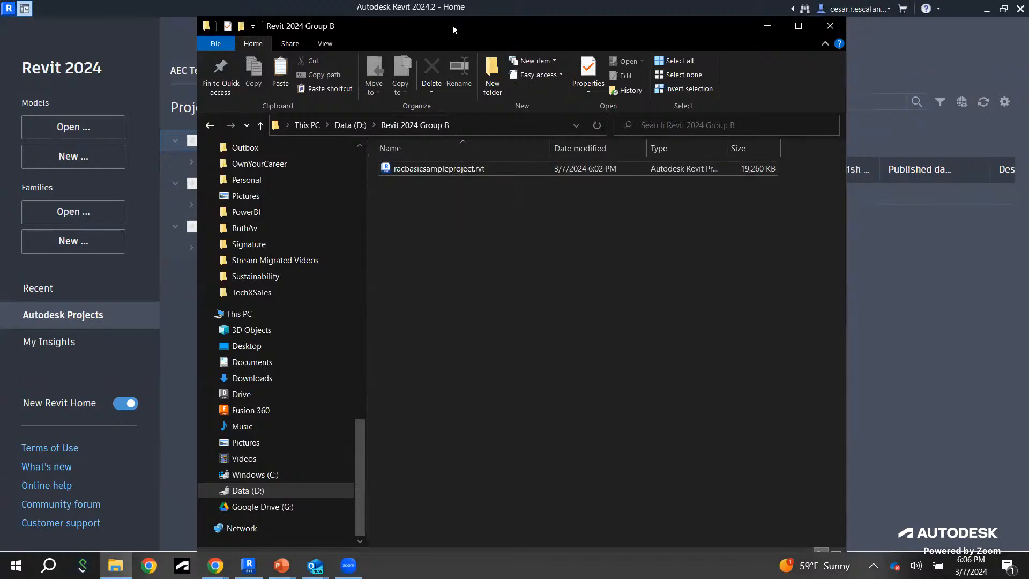
left_click_drag(452, 25, 304, 240)
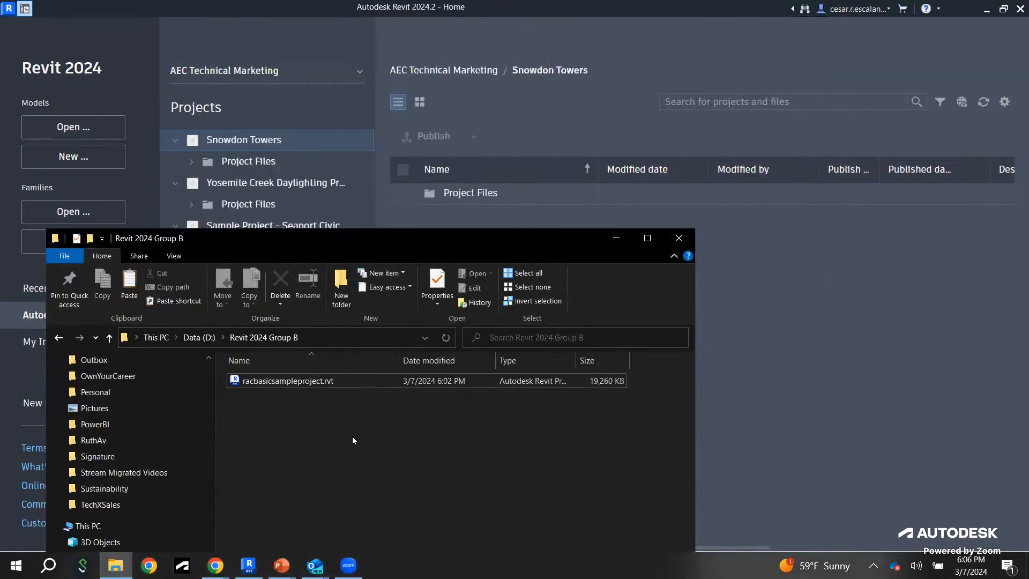
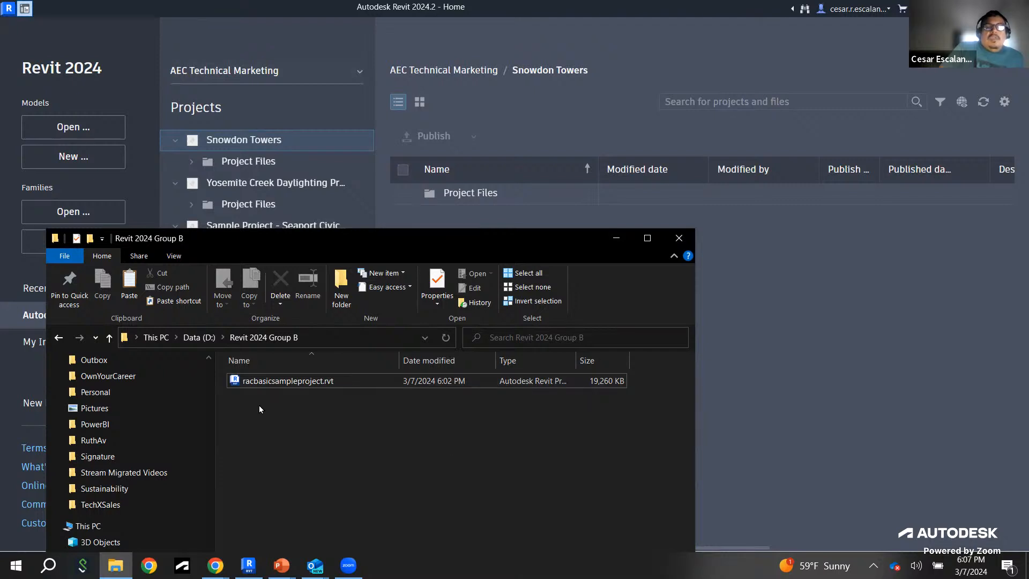
Step: Browse File Explorer's folder tree, look into the Autodesk folder and open Autodesk Docs to view its project folders
left_click_drag(281, 239, 313, 142)
scroll(157, 427, "up", 1)
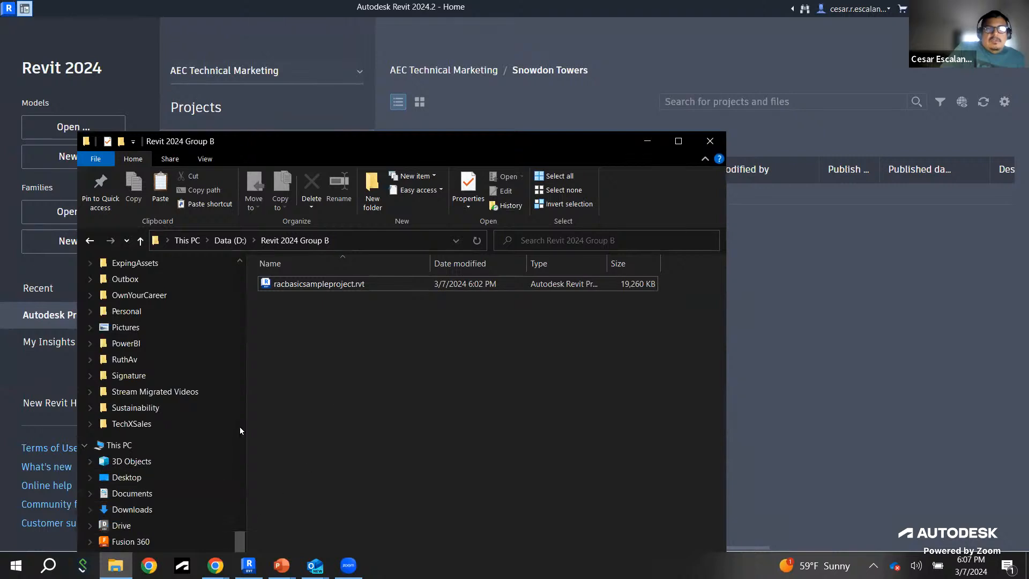
left_click_drag(236, 486, 239, 550)
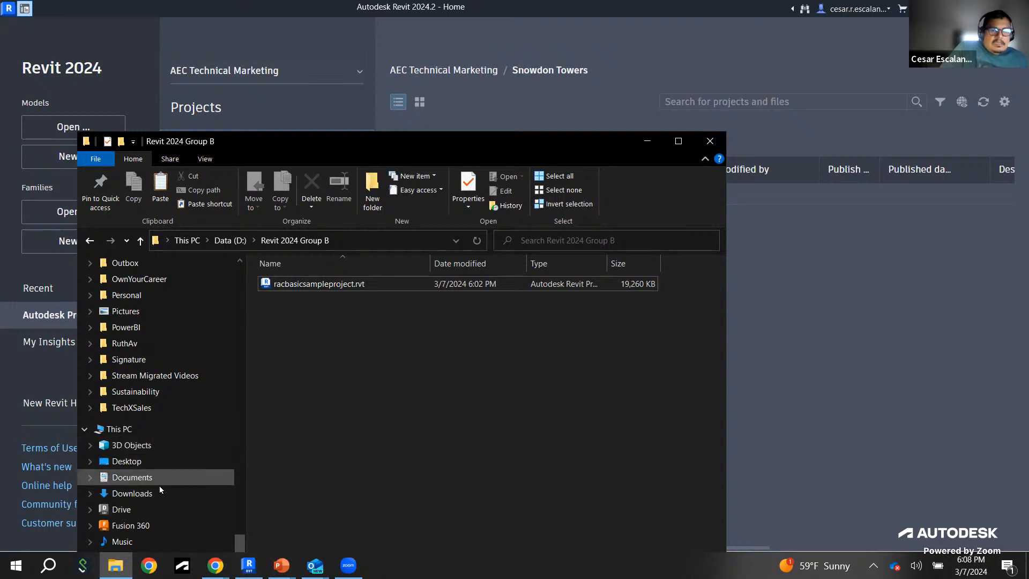
scroll(177, 472, "up", 7)
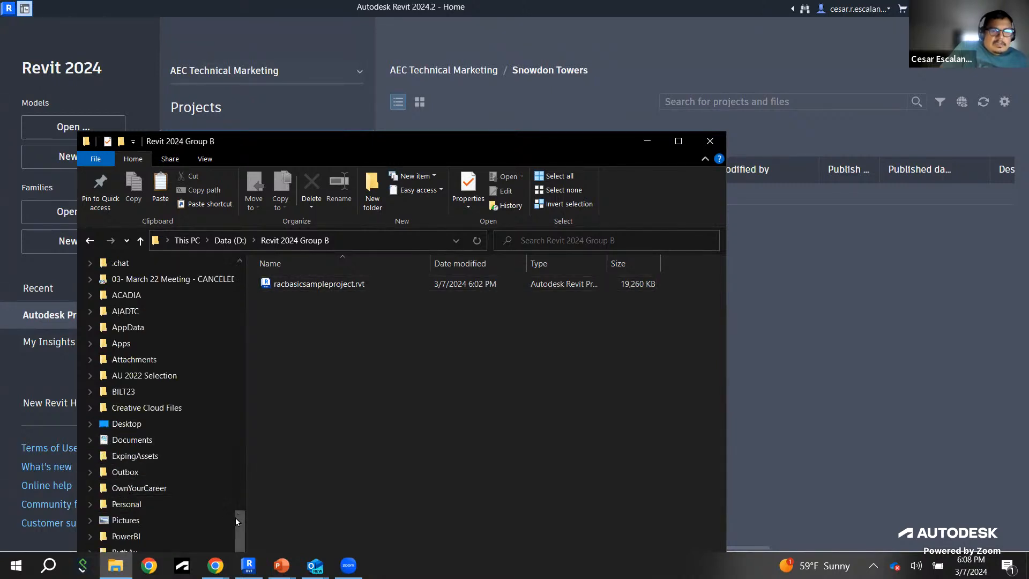
scroll(243, 369, "up", 7)
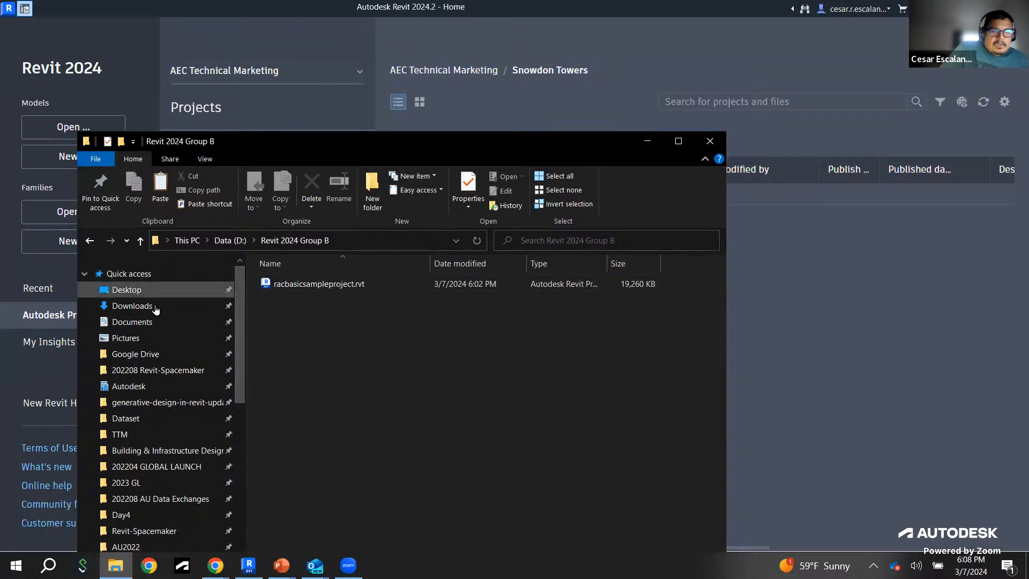
left_click(131, 393)
scroll(150, 407, "down", 4)
scroll(157, 417, "down", 4)
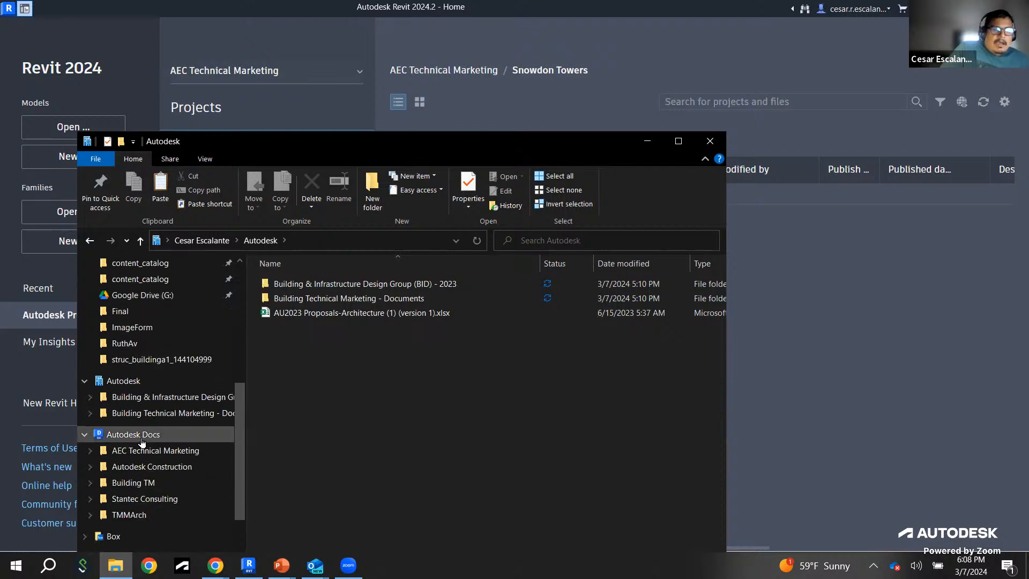
left_click(142, 436)
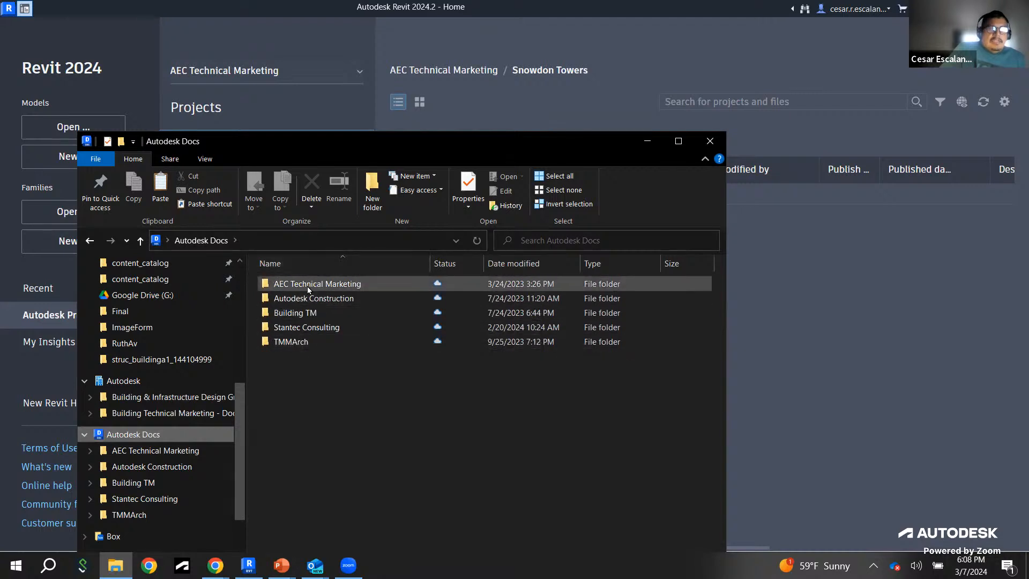
Step: Browse from AEC Technical Marketing through Snowdon Towers, Project Files and Models to Architecture, and select Snowdon Towers Sample Architectural.rvt
double_click(339, 284)
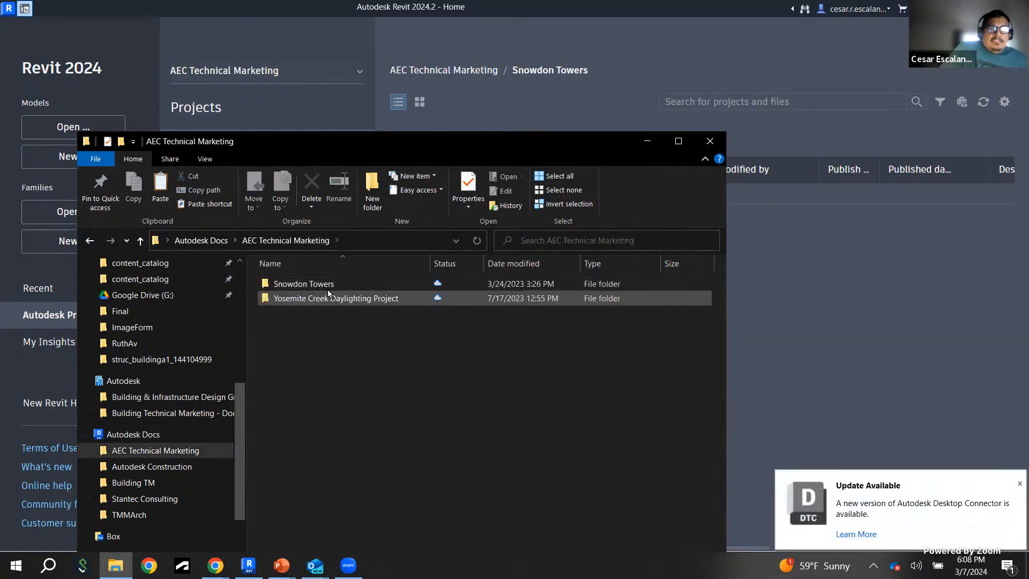
double_click(323, 284)
double_click(317, 284)
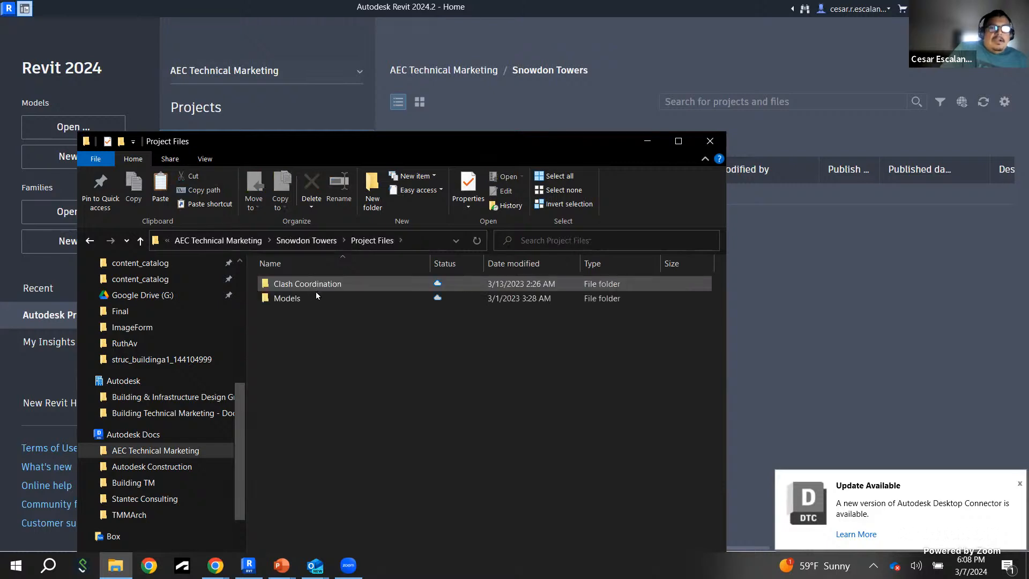
double_click(298, 300)
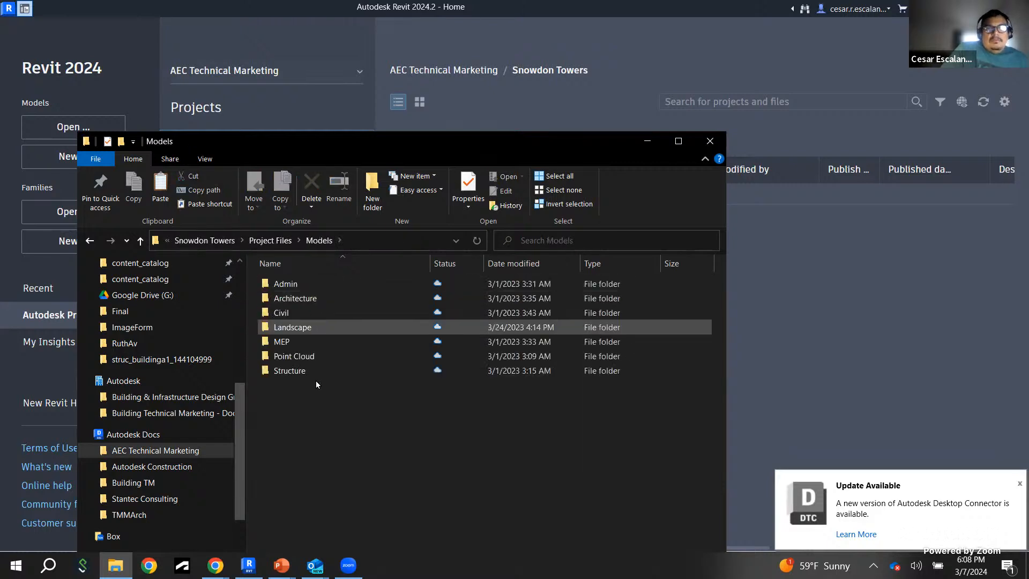
left_click(296, 299)
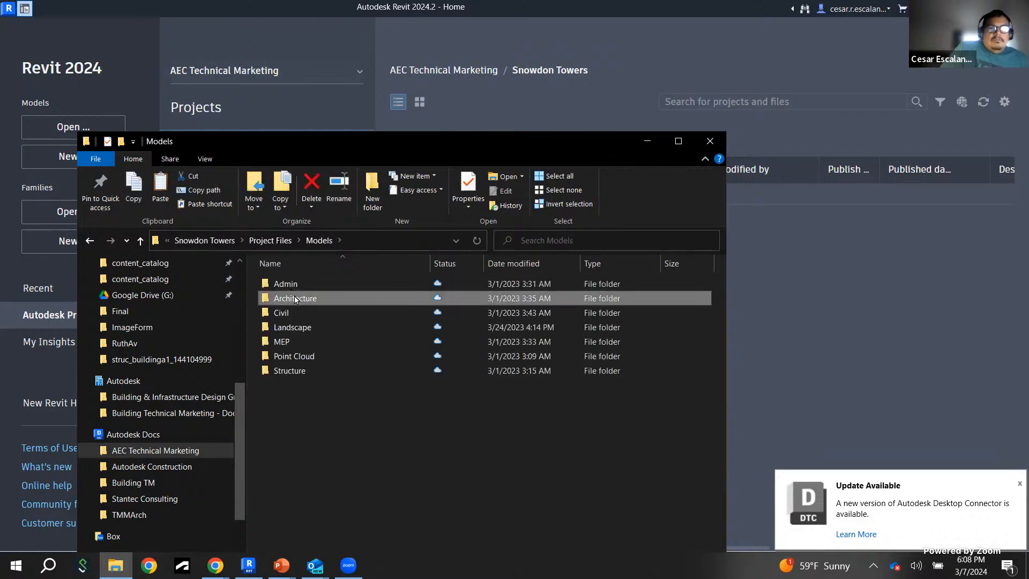
double_click(295, 300)
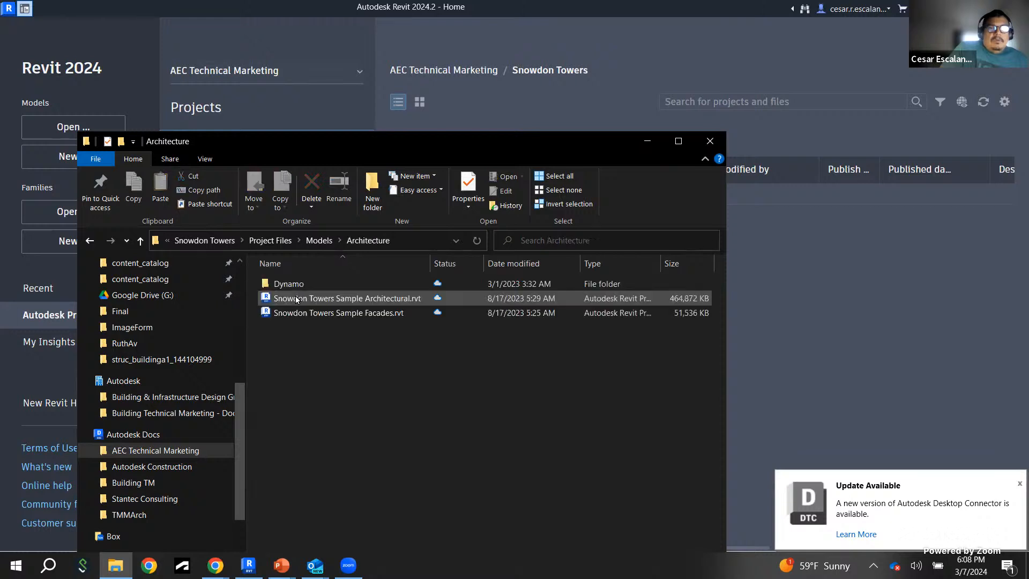
left_click(333, 299)
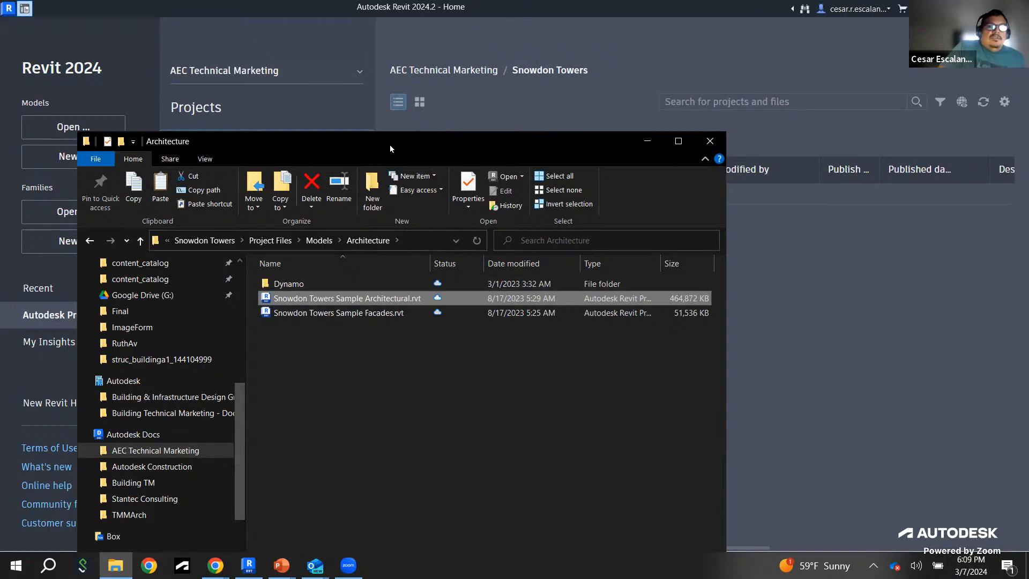
Step: Move the Architecture folder window aside to compare it with the Snowdon Towers project in Revit Home, and minimize it
left_click_drag(389, 145, 675, 395)
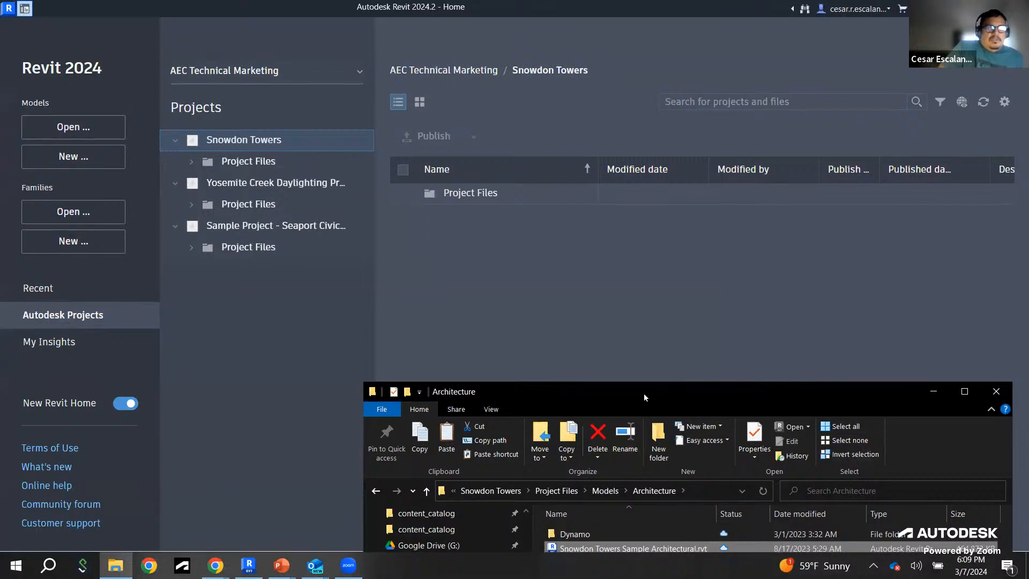
left_click_drag(645, 393, 488, 160)
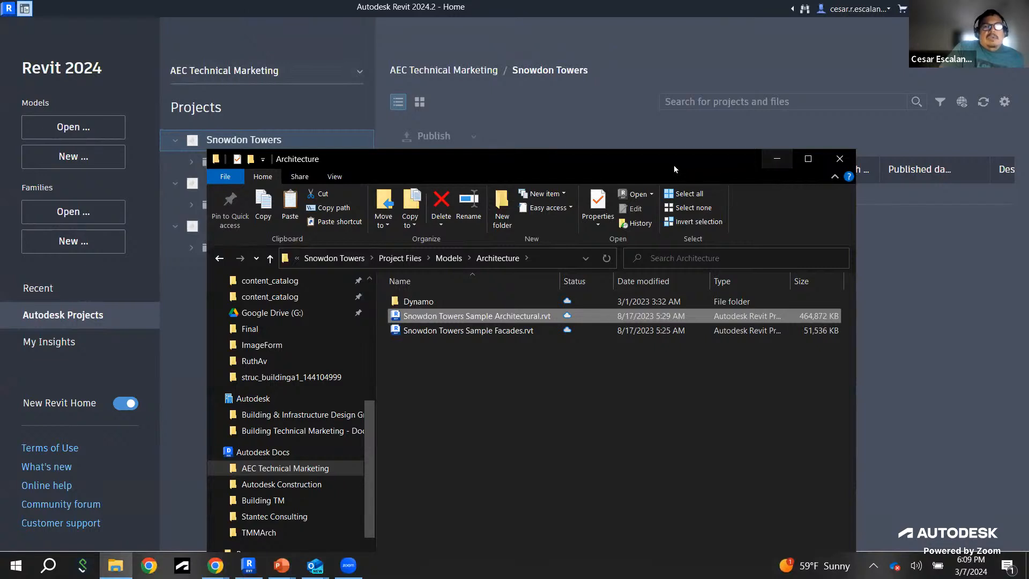
left_click(776, 160)
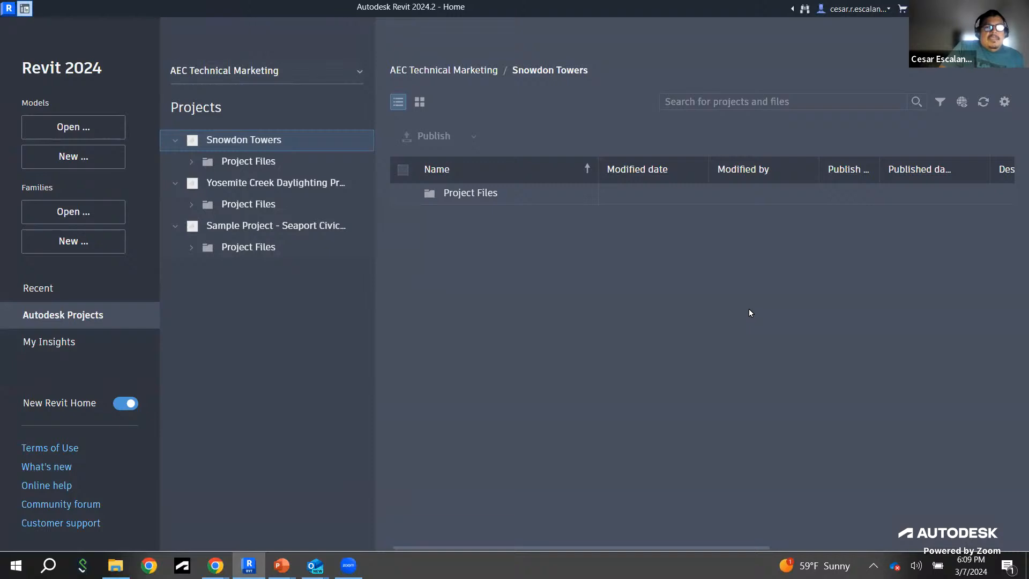
Step: Restore the folder window, return to the Revit 2024 Group B folder and open racbasicsampleproject.rvt from it in Revit
left_click(127, 567)
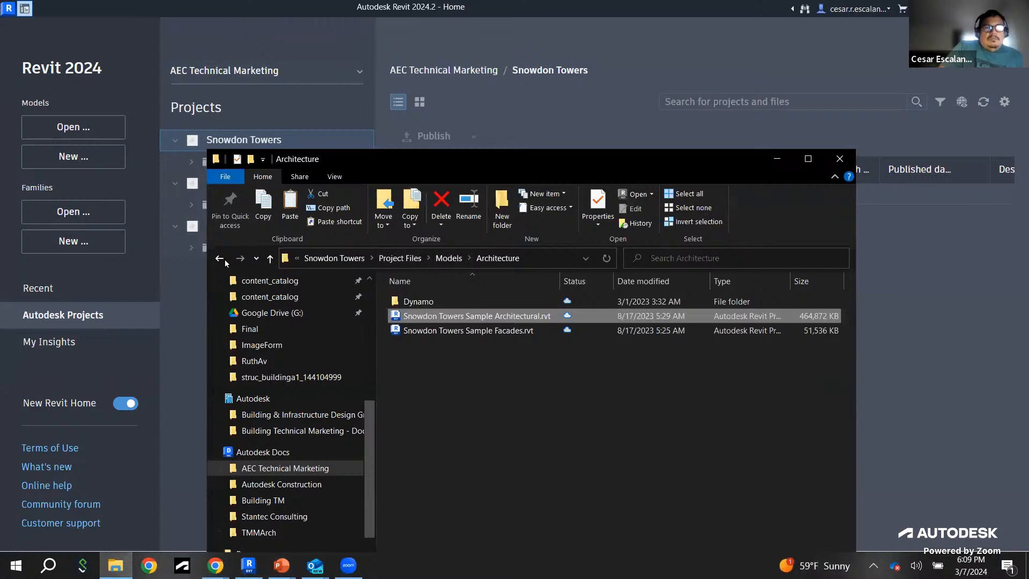
left_click(220, 259)
left_click(220, 259)
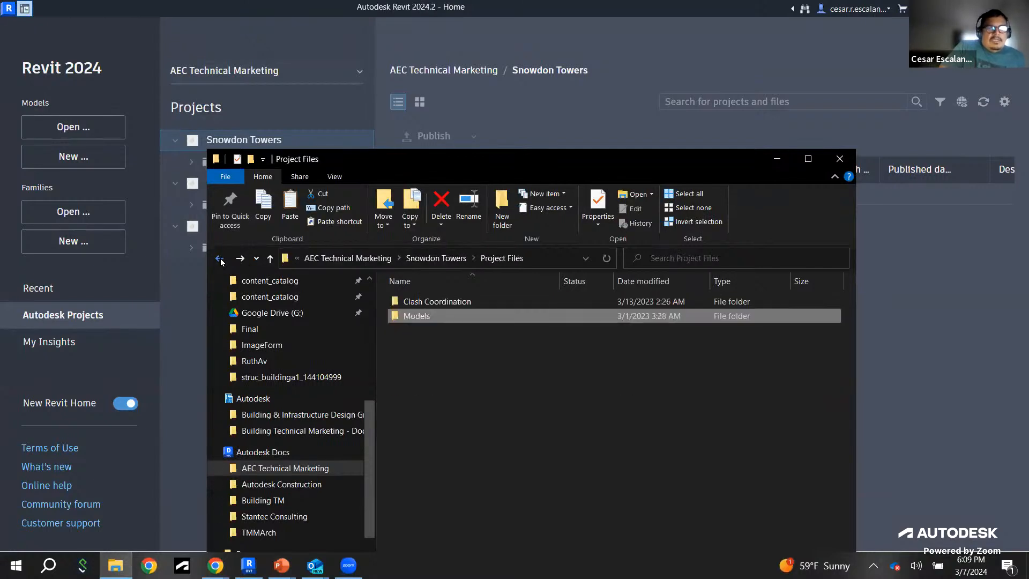
left_click(221, 259)
left_click(221, 259)
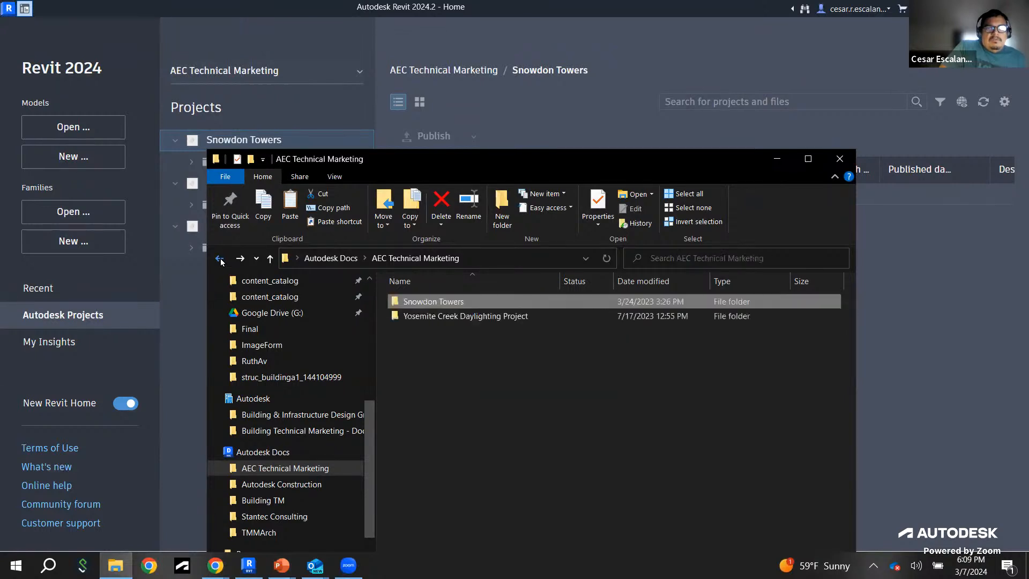
left_click(220, 259)
left_click(220, 259)
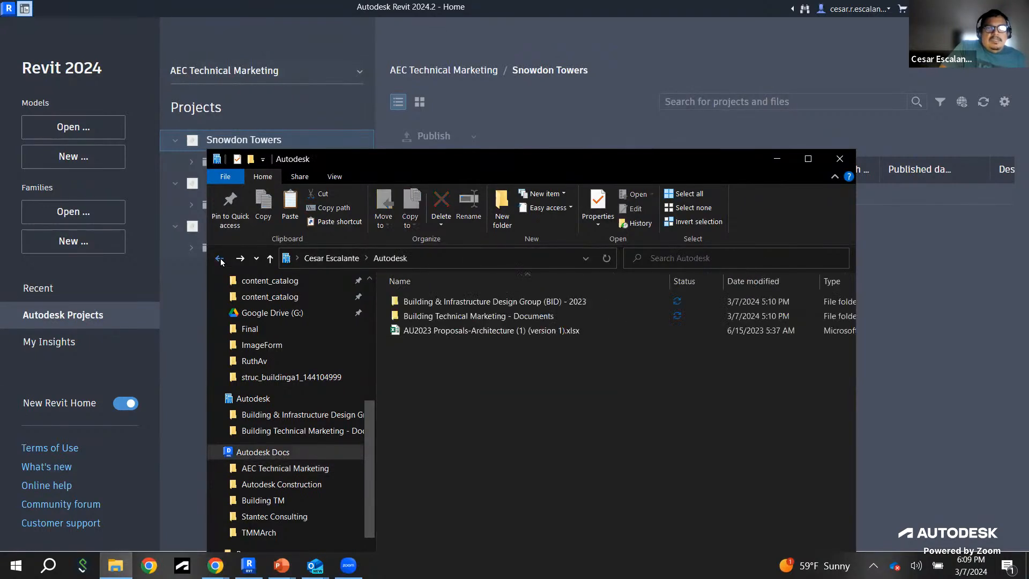
left_click(221, 259)
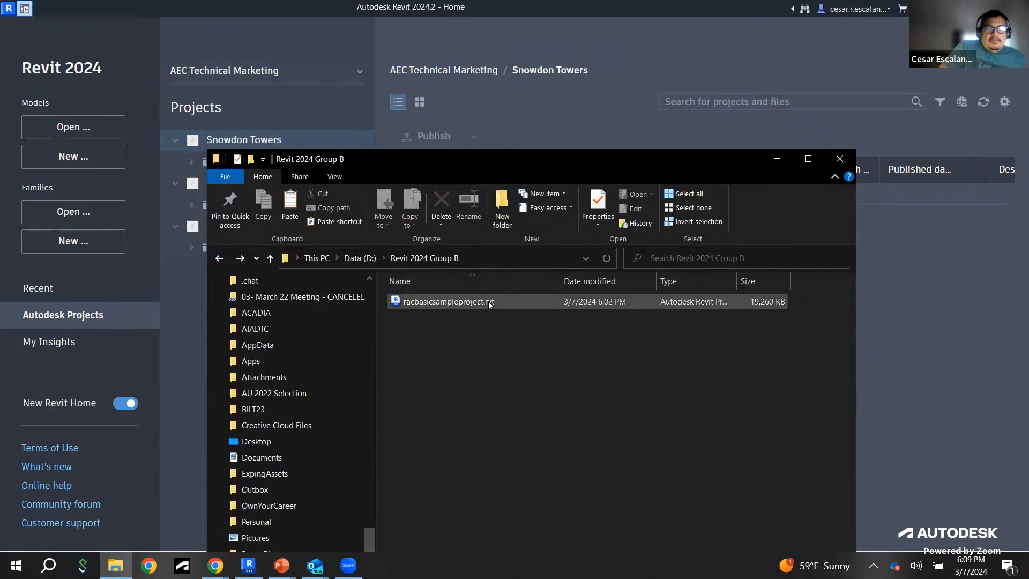
left_click_drag(465, 166, 358, 347)
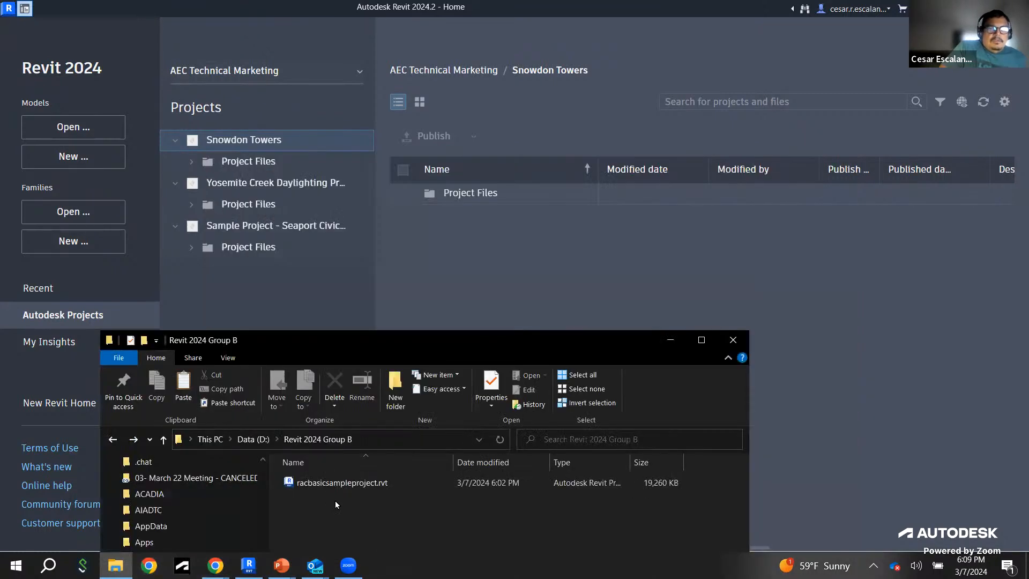
left_click_drag(342, 484, 744, 263)
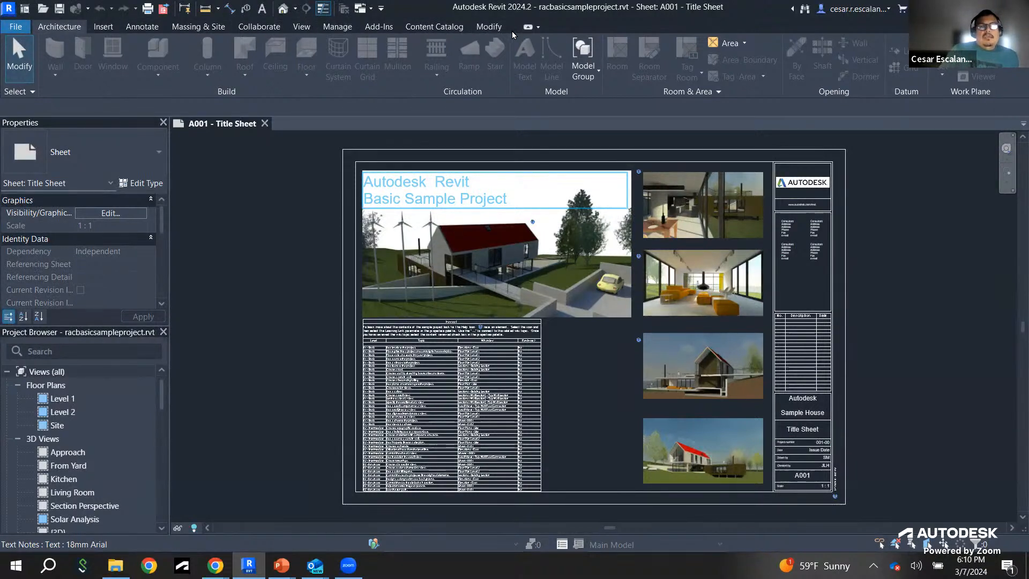
Step: Look through the Insert, Annotate, Massing & Site, View, Manage and Content Catalog tools, and return to the Architecture tools
left_click(106, 30)
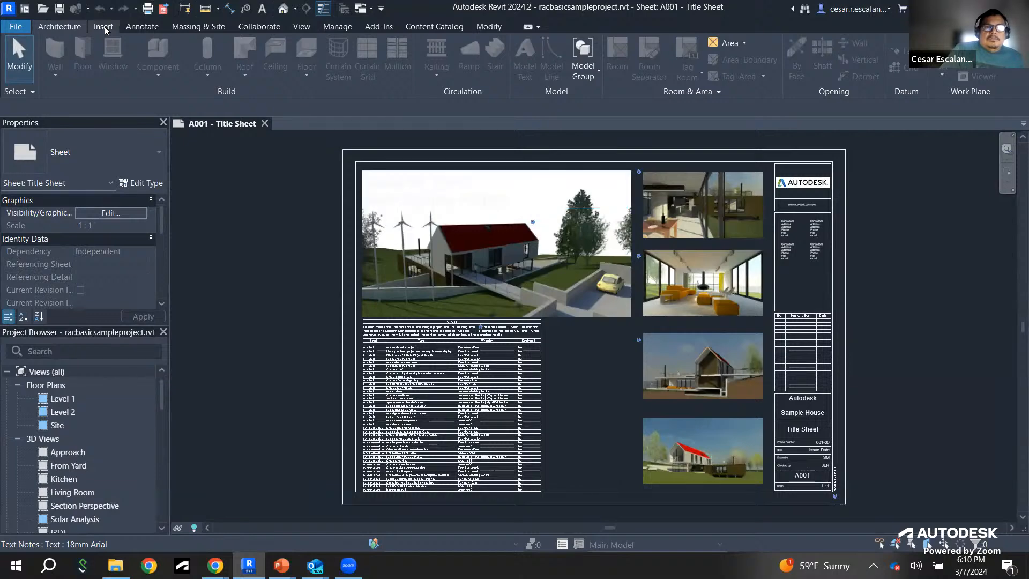
left_click(146, 27)
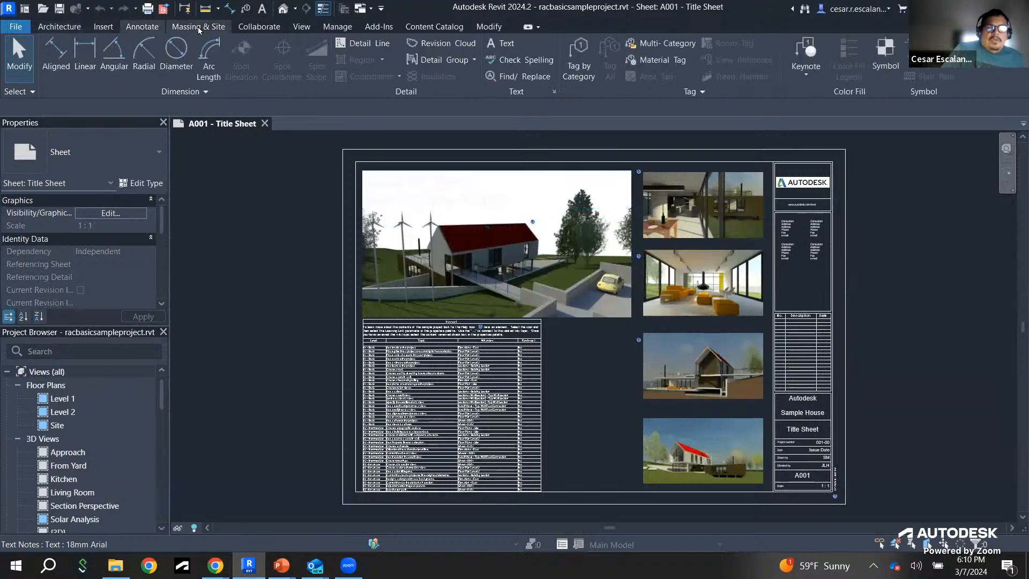
left_click(198, 27)
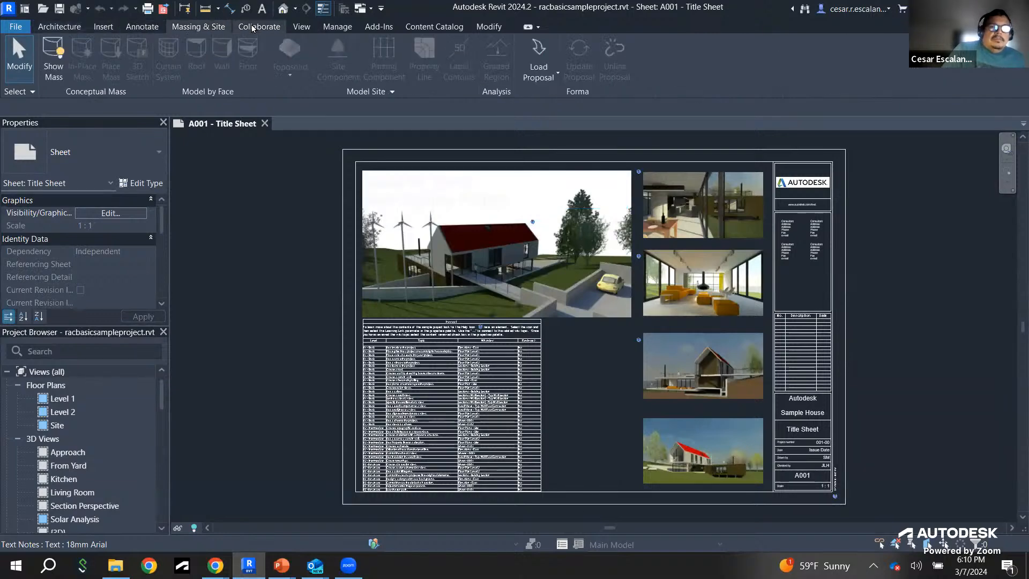
left_click(302, 27)
left_click(337, 27)
left_click(434, 27)
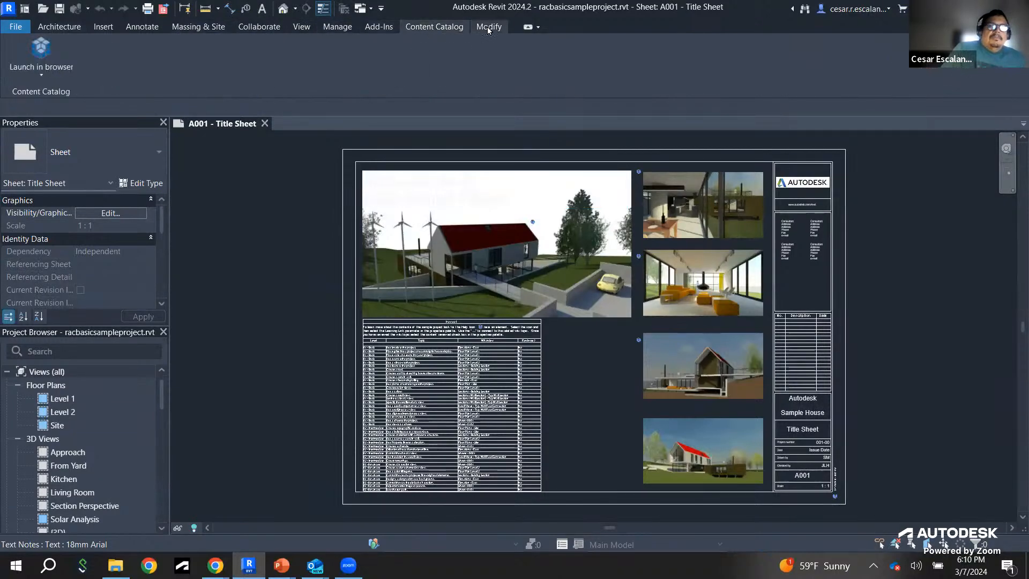
left_click(63, 26)
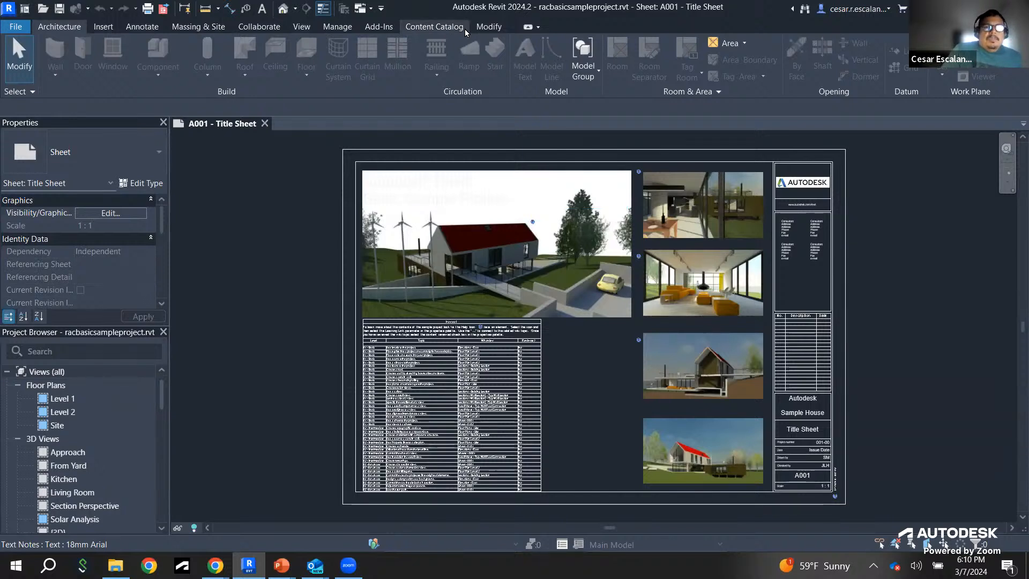
Step: Open the program options and show the beginning of the tools and analyses list in the User Interface settings
left_click(16, 28)
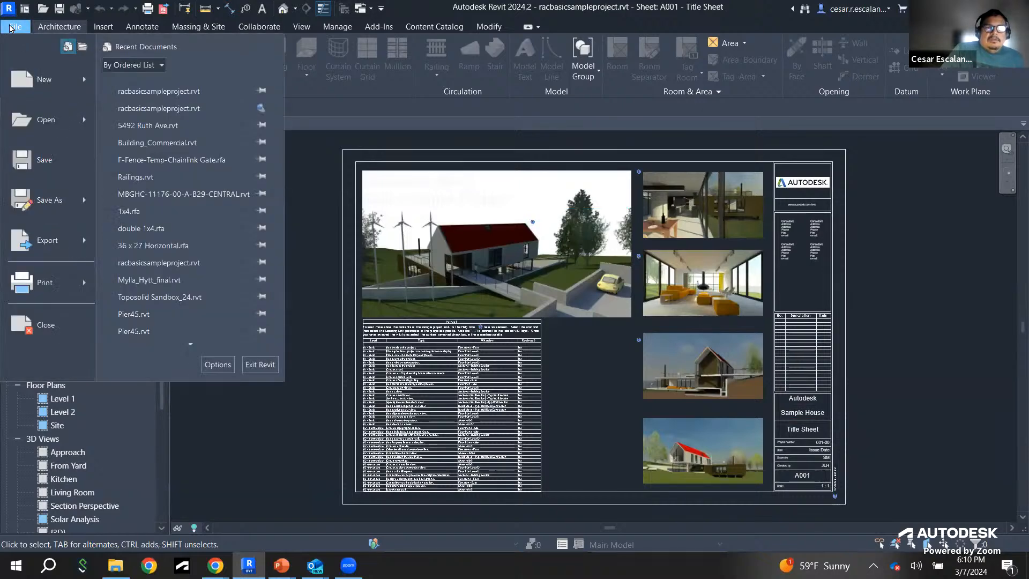
scroll(183, 327, "down", 3)
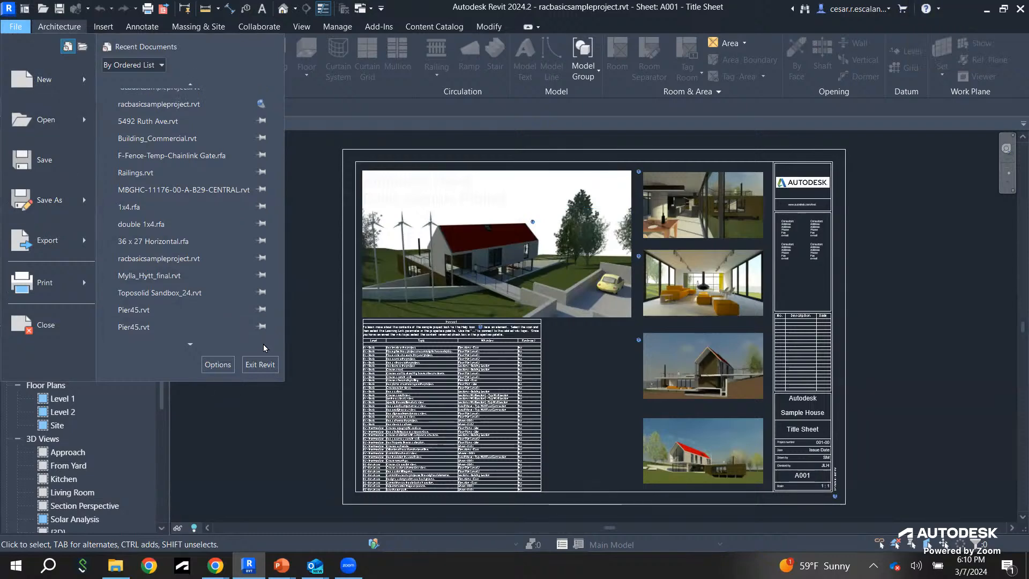
left_click(218, 365)
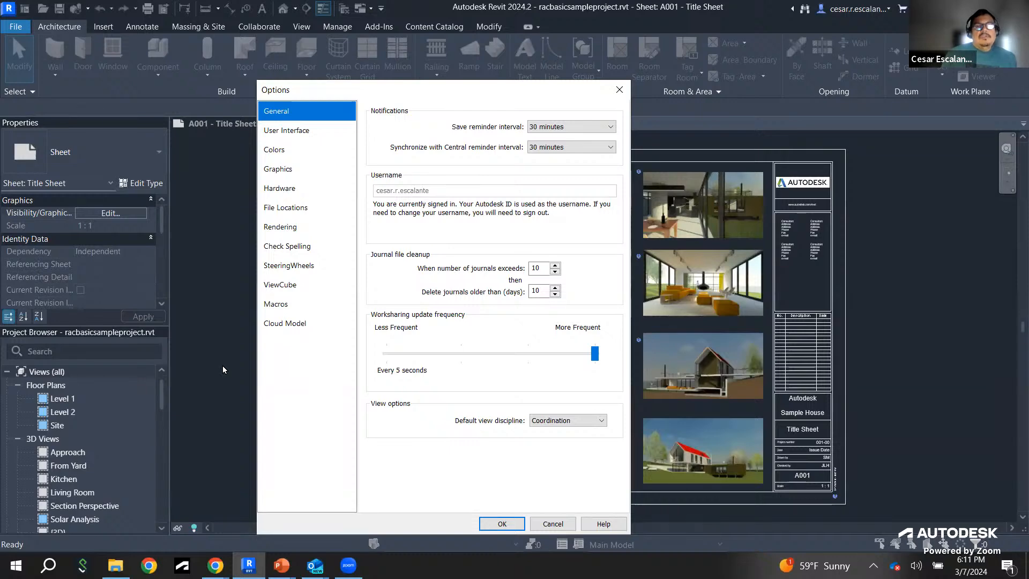
left_click(296, 137)
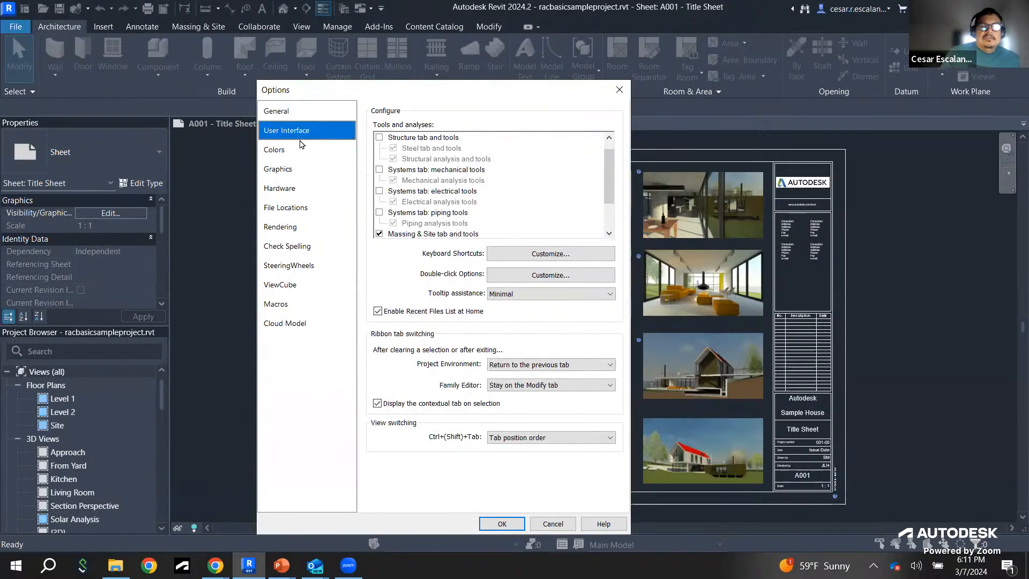
left_click_drag(608, 184, 605, 155)
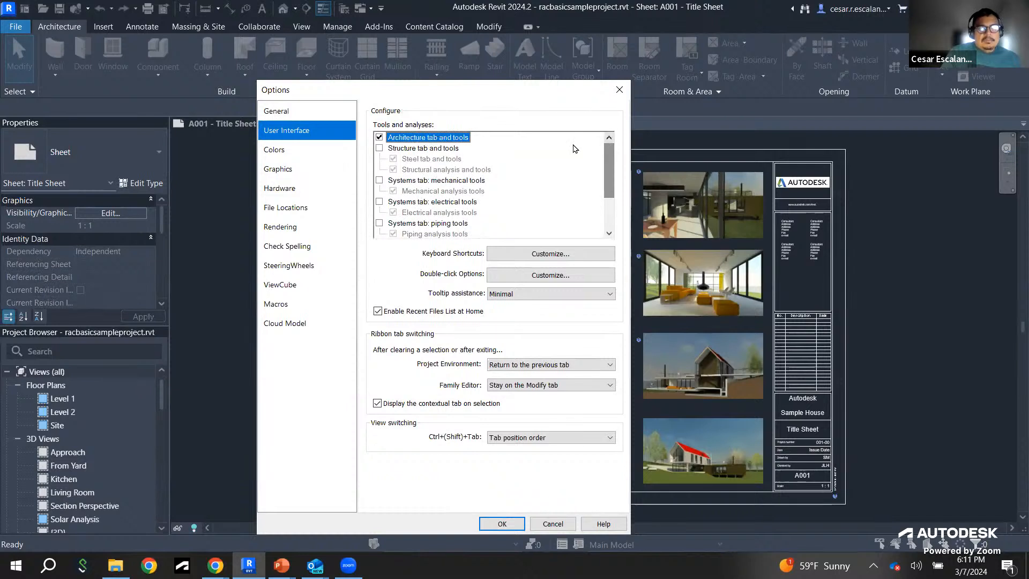
Step: Enable the Structure, Systems mechanical, electrical and piping, Energy analysis, Route analysis and Infrastructure tools in the tools and analyses list
left_click(380, 148)
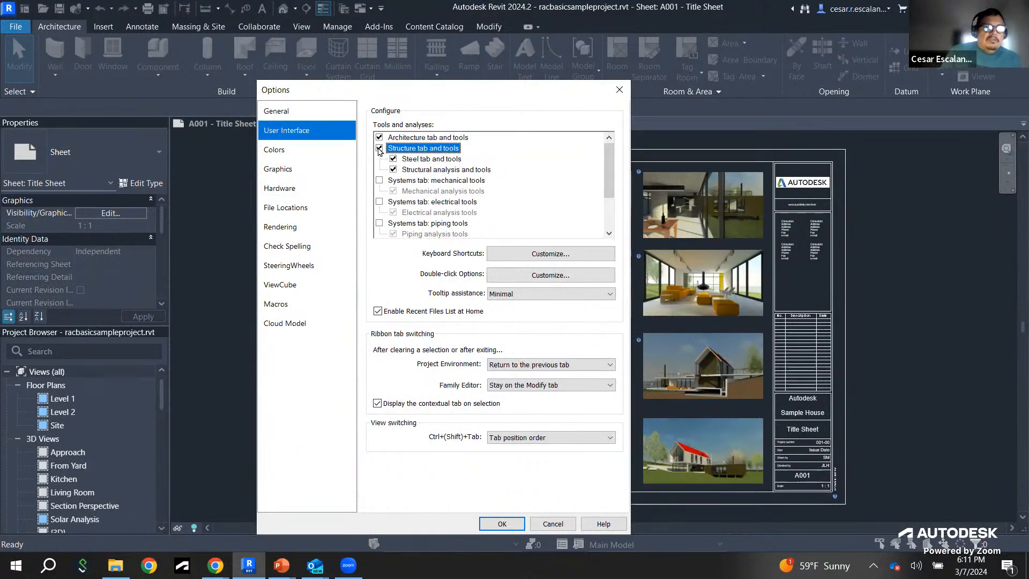
left_click(380, 180)
left_click(379, 202)
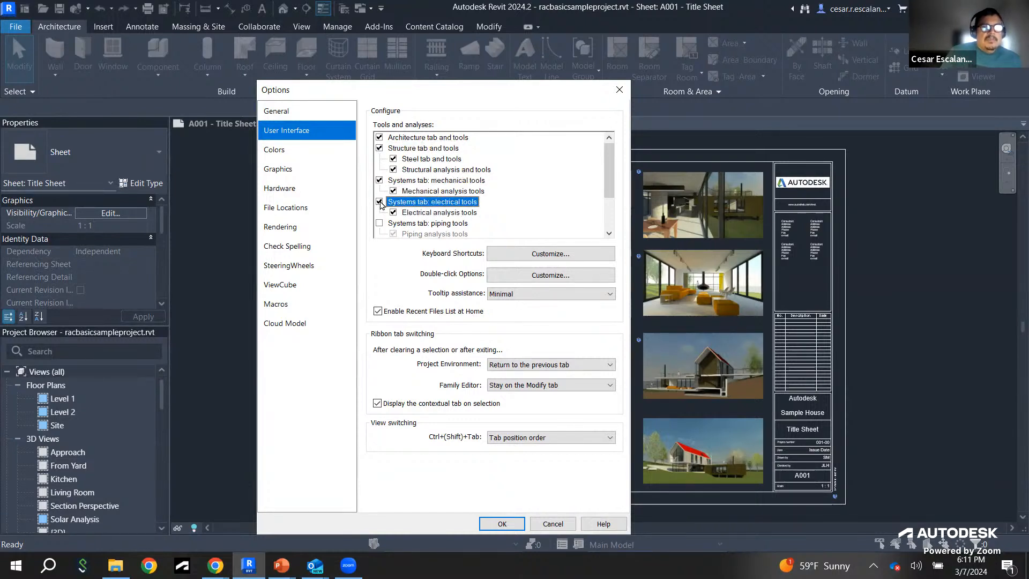
scroll(409, 212, "down", 1)
left_click(379, 201)
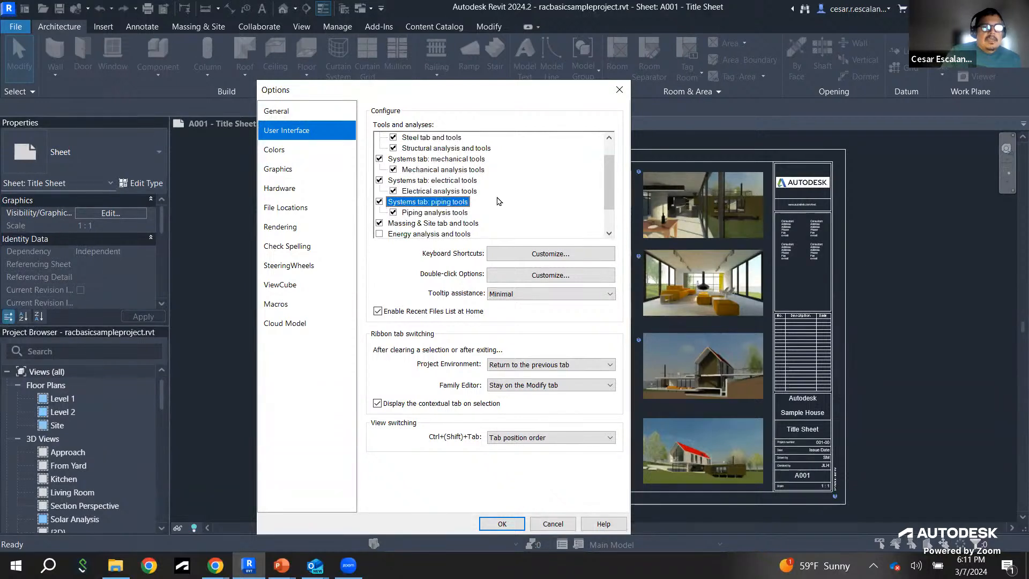
scroll(499, 204, "down", 1)
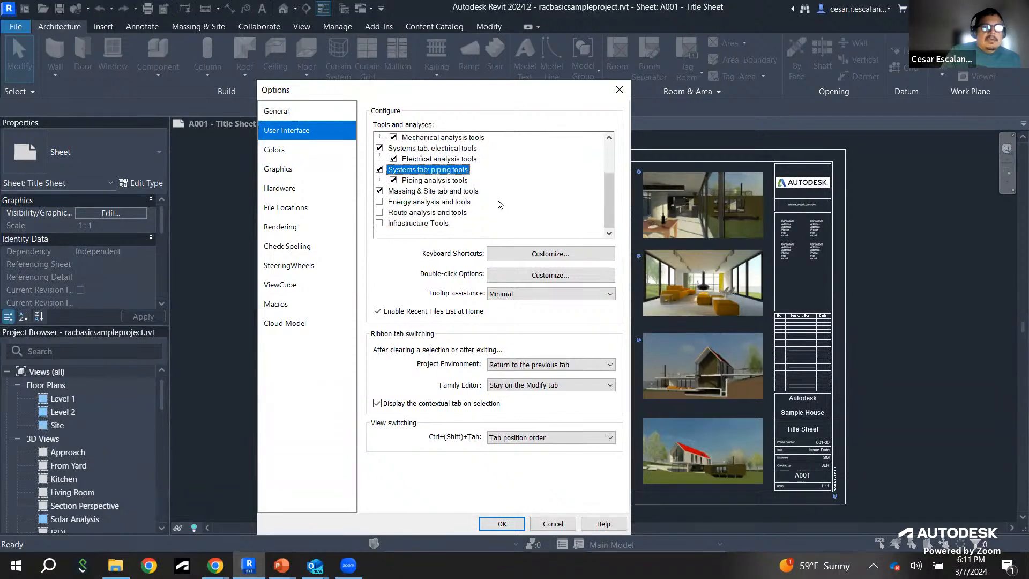
left_click(379, 202)
left_click(379, 212)
left_click(379, 223)
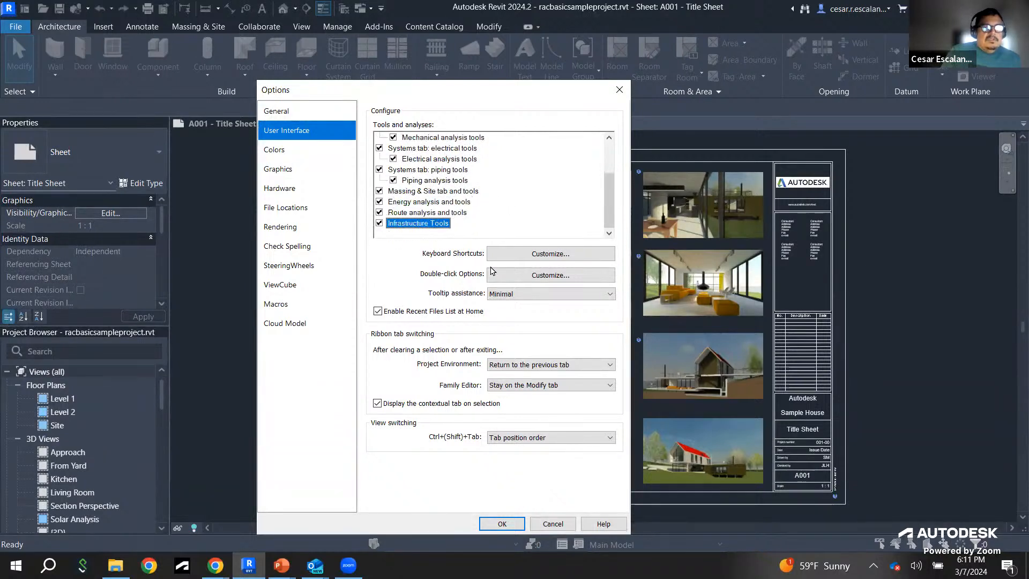
Step: Disable the Systems mechanical, electrical and piping tools and apply the options
scroll(437, 196, "up", 2)
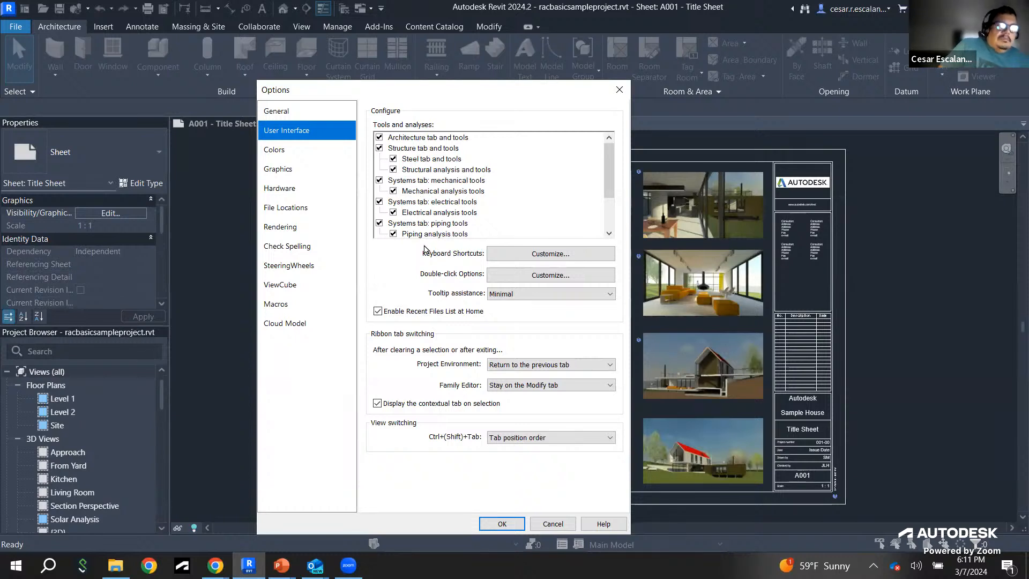
left_click(380, 180)
left_click(379, 202)
left_click(380, 222)
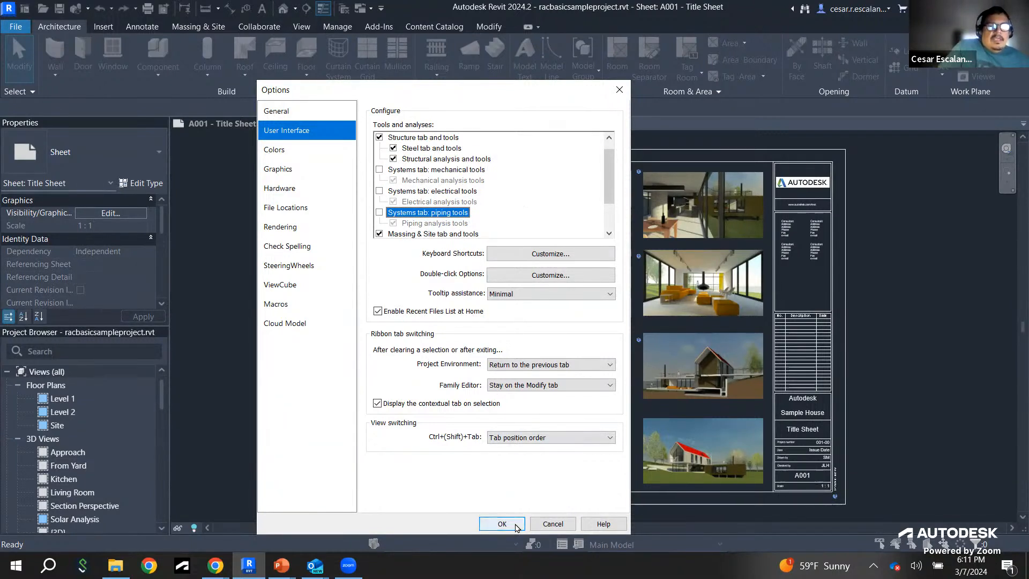
left_click(515, 525)
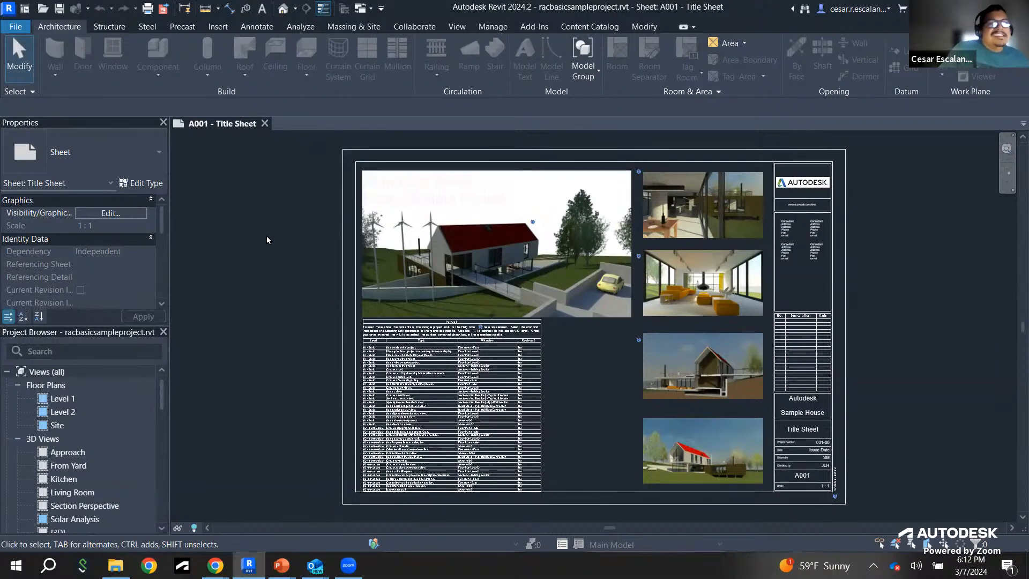
Step: Set the UI active theme to Light in the Colors options and apply it
left_click(15, 27)
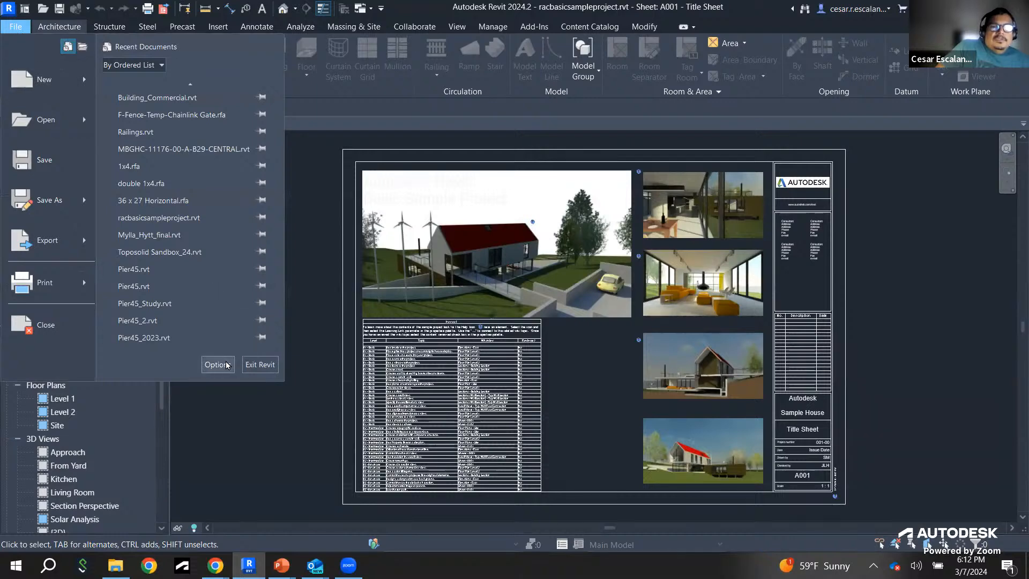
left_click(217, 364)
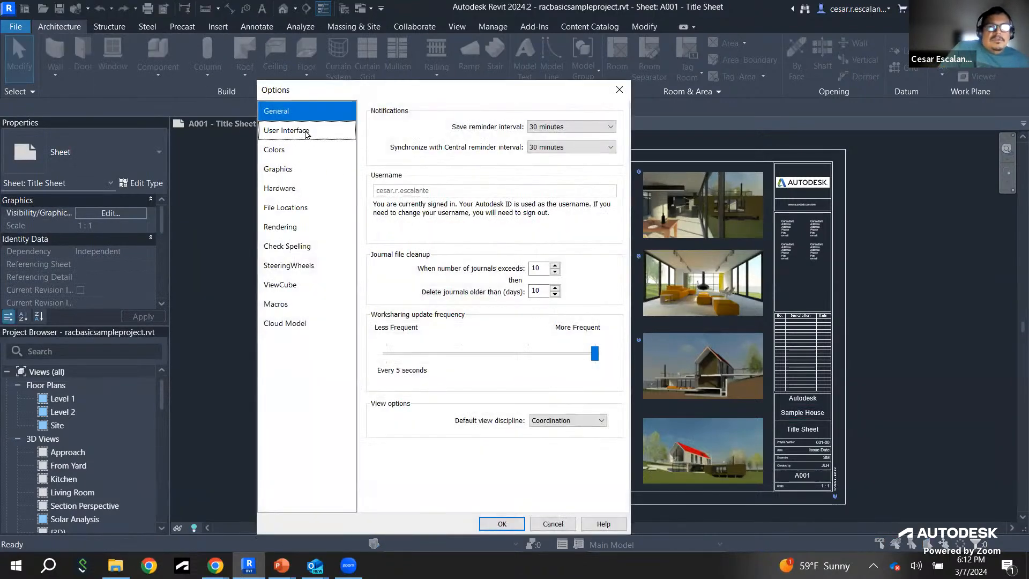
left_click(285, 154)
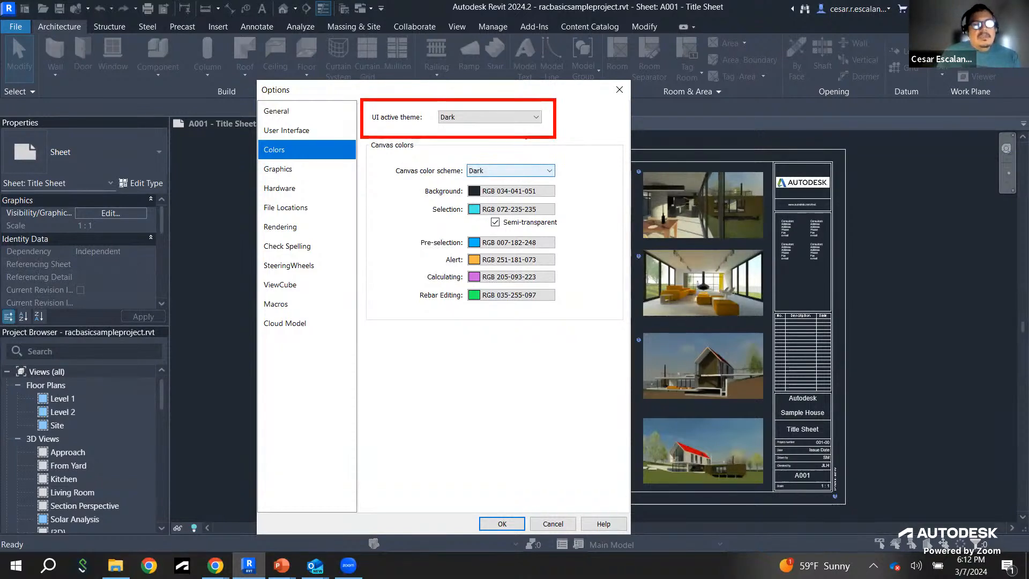
left_click(536, 117)
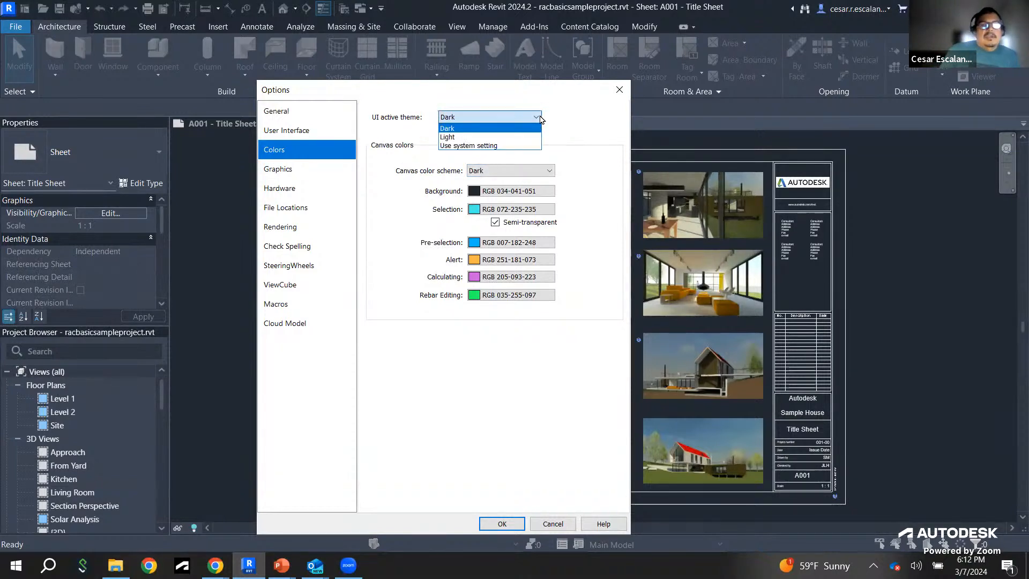
left_click(448, 137)
left_click(504, 523)
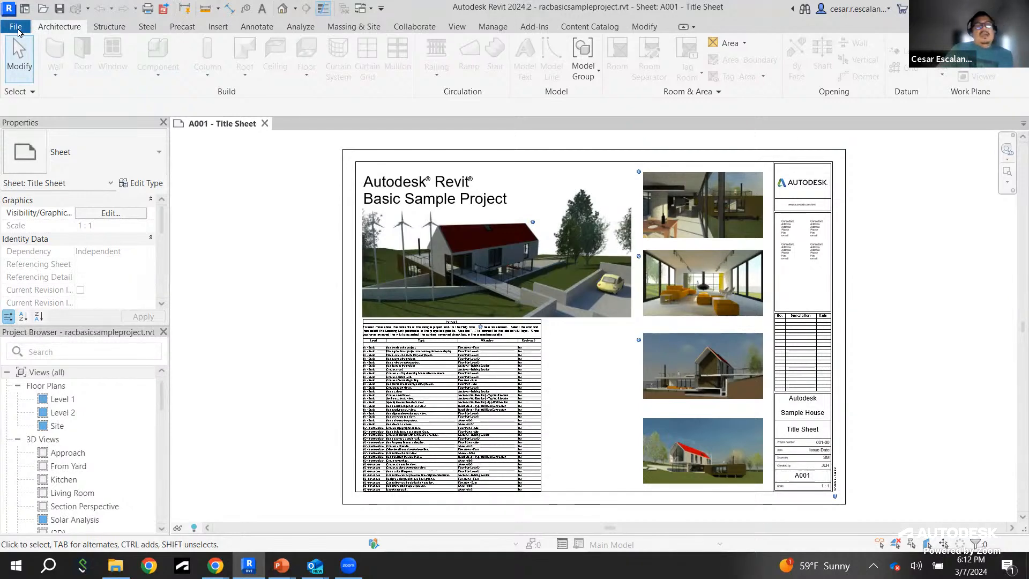
Step: Set the UI active theme back to Dark in the Colors options and apply it
left_click(16, 27)
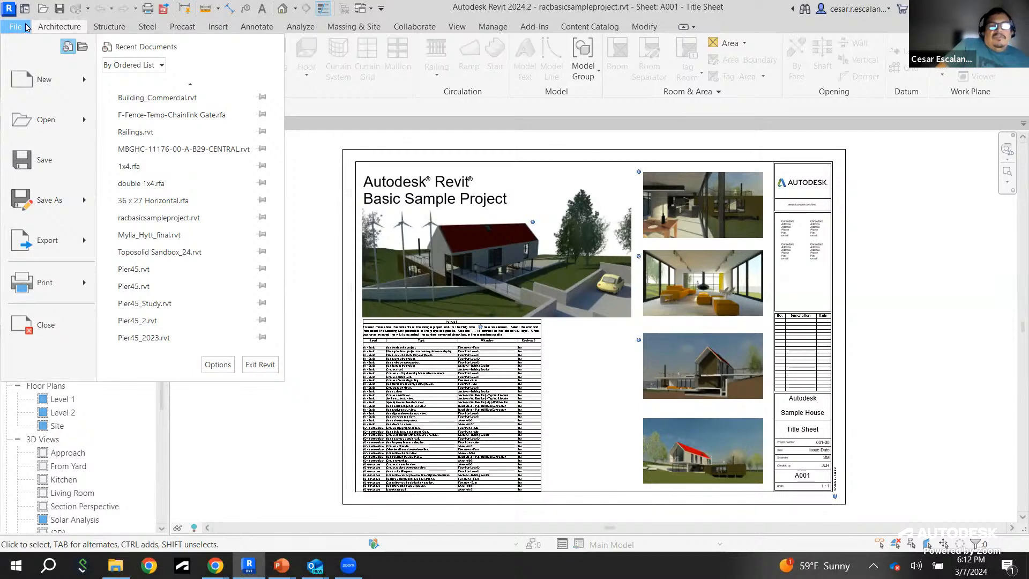
left_click(223, 369)
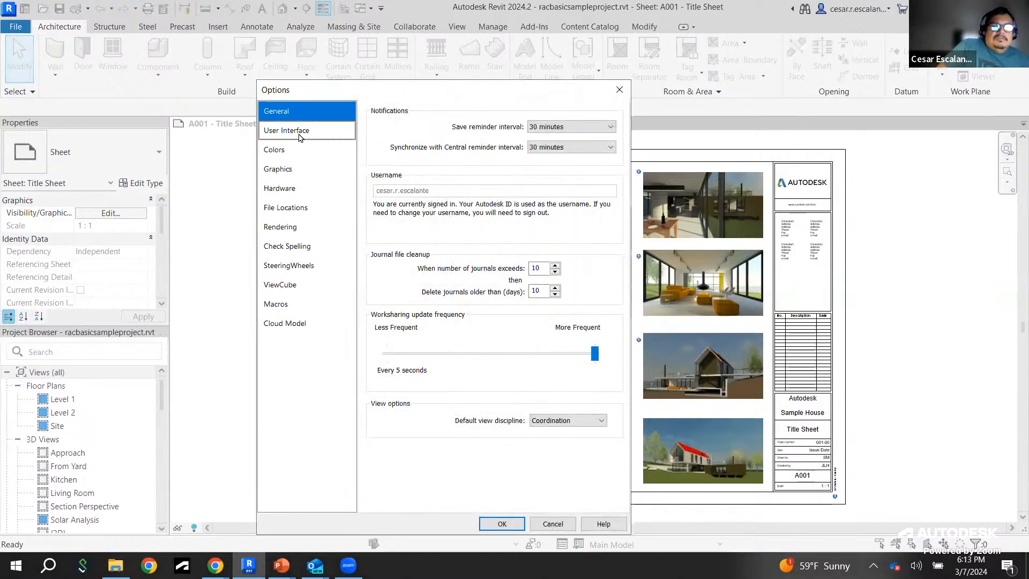
left_click(299, 134)
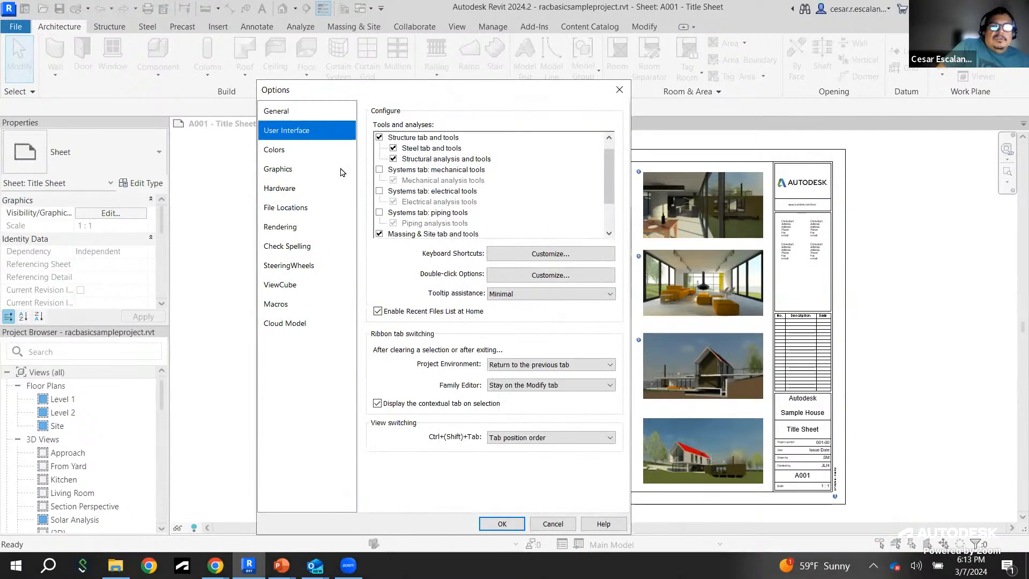
left_click(279, 153)
left_click(490, 117)
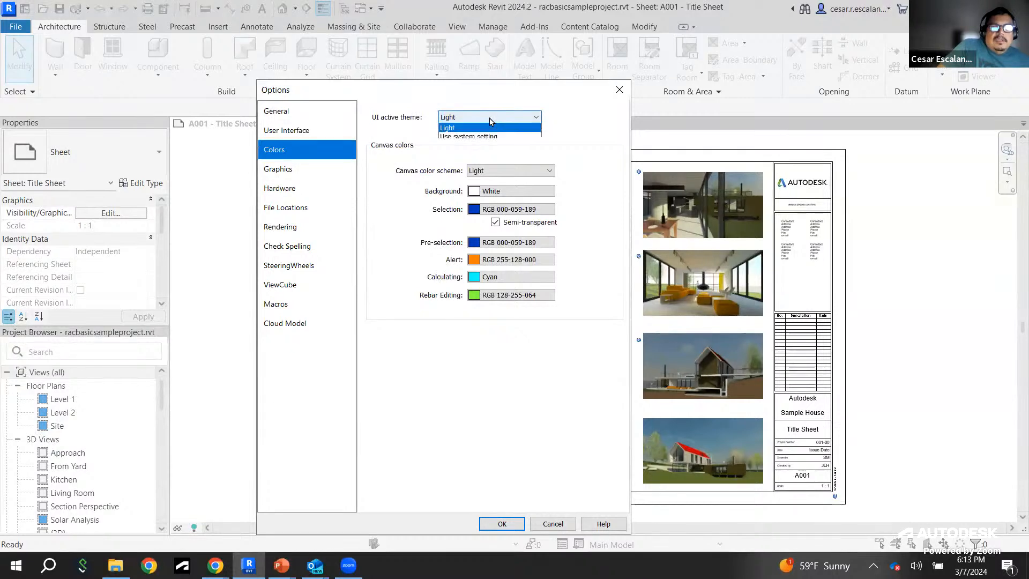
left_click(472, 129)
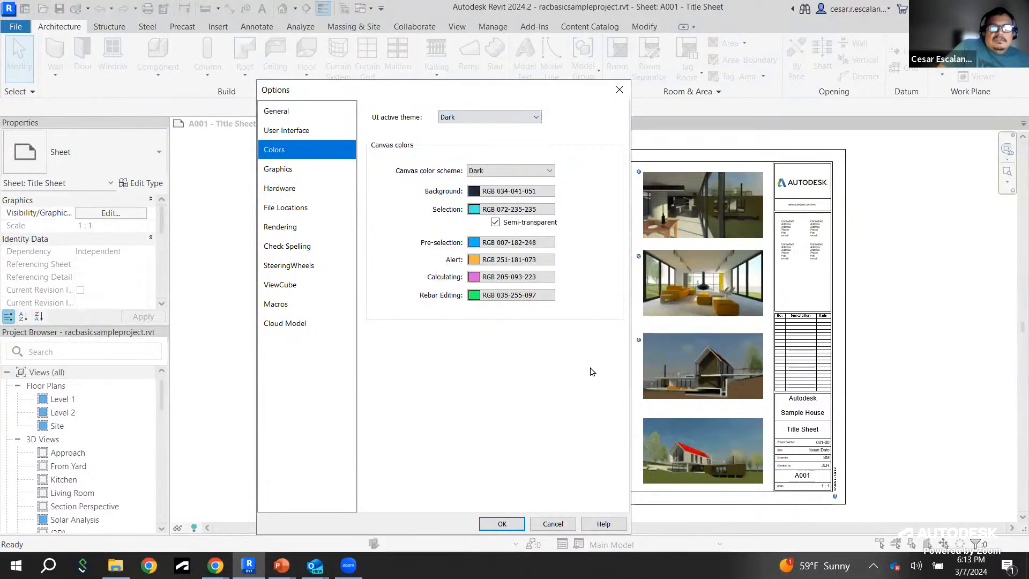
left_click(503, 523)
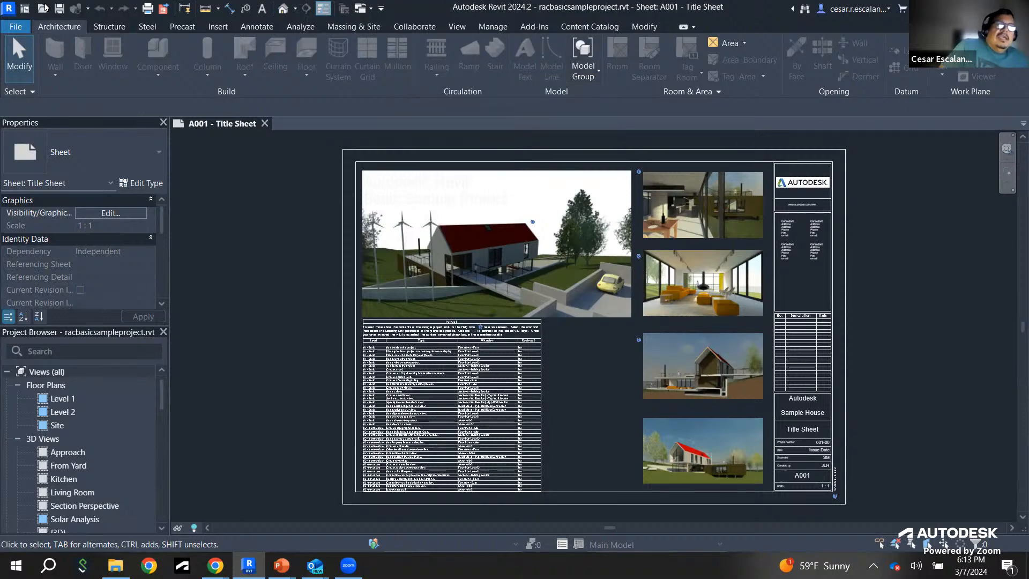
Step: Set the tooltip assistance to High in the User Interface options and apply it
left_click(17, 30)
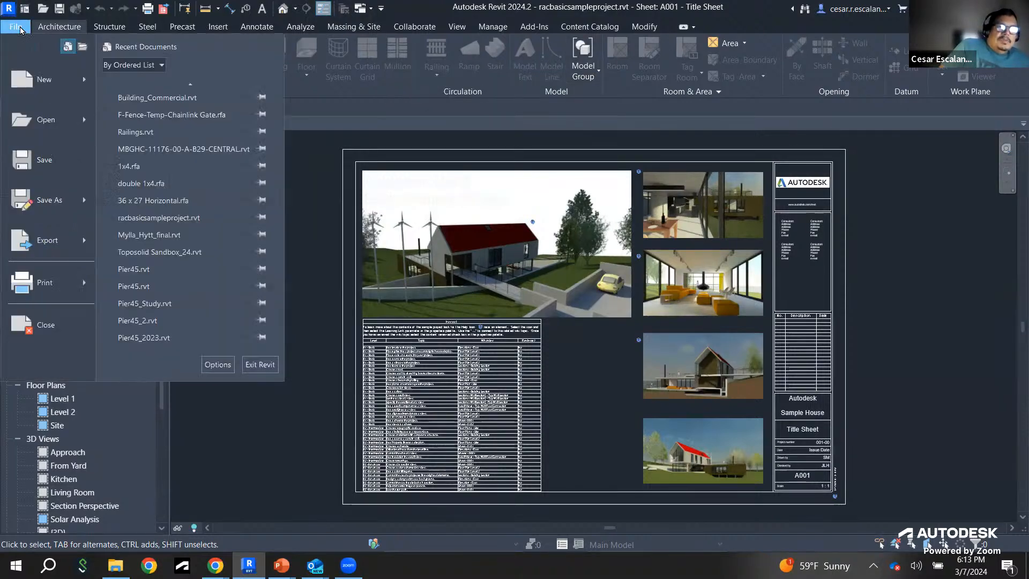
left_click(219, 365)
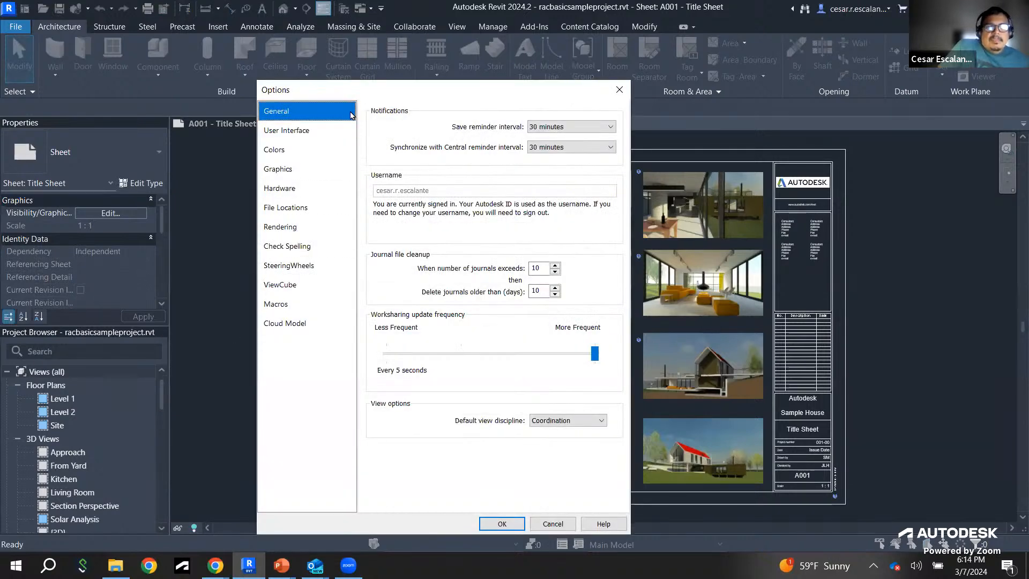
left_click(309, 131)
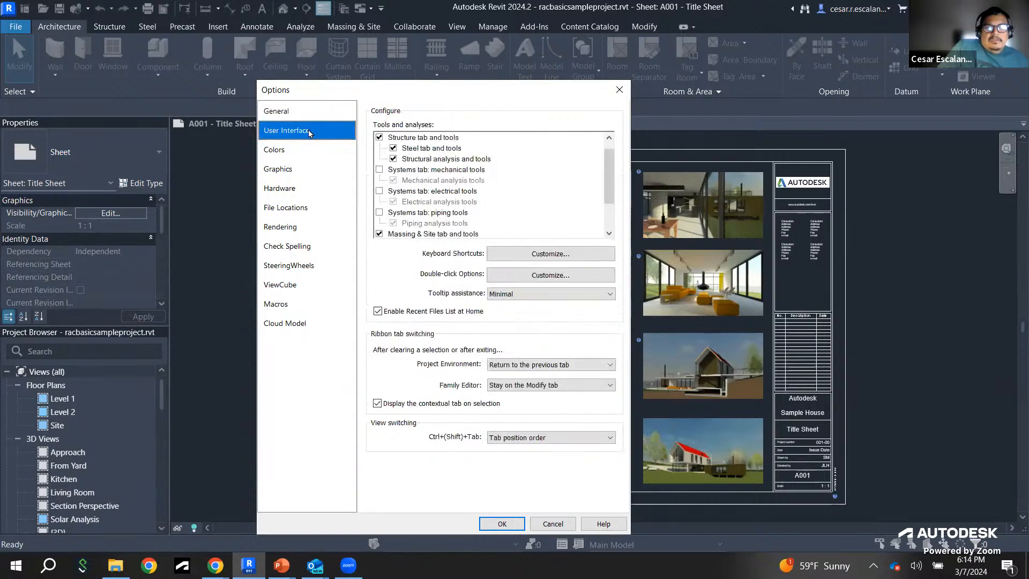
left_click(514, 294)
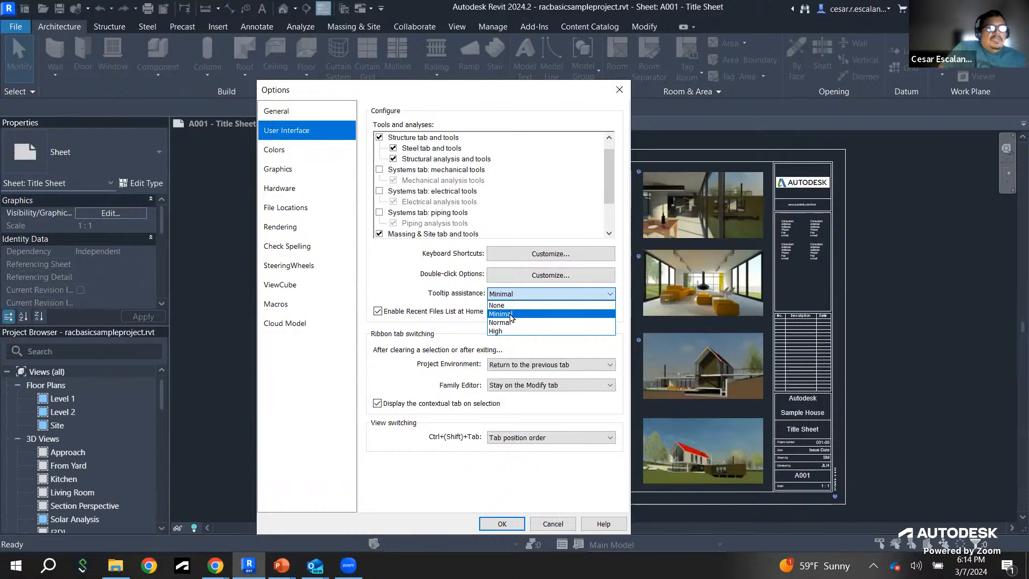
left_click(512, 318)
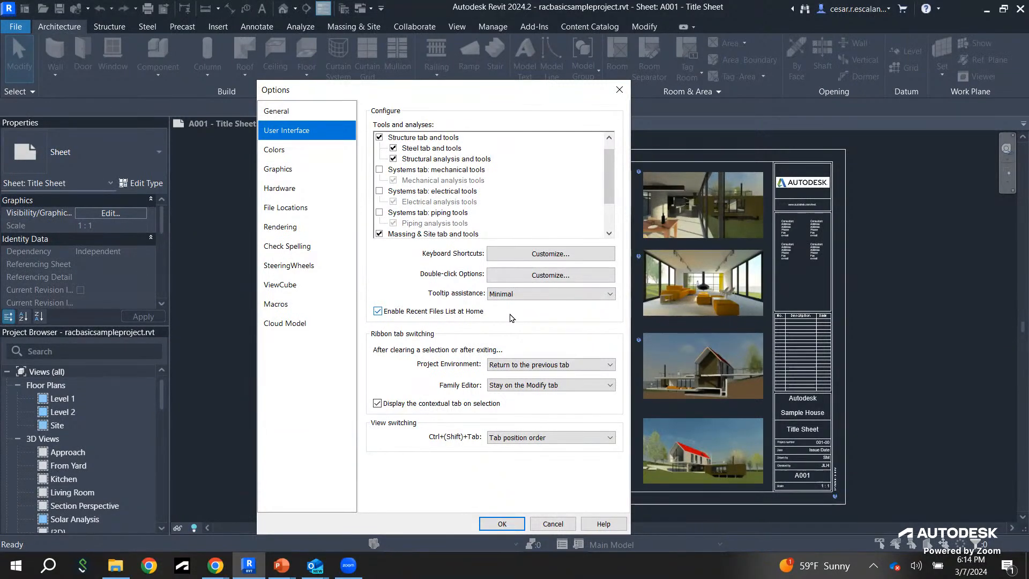
left_click(518, 298)
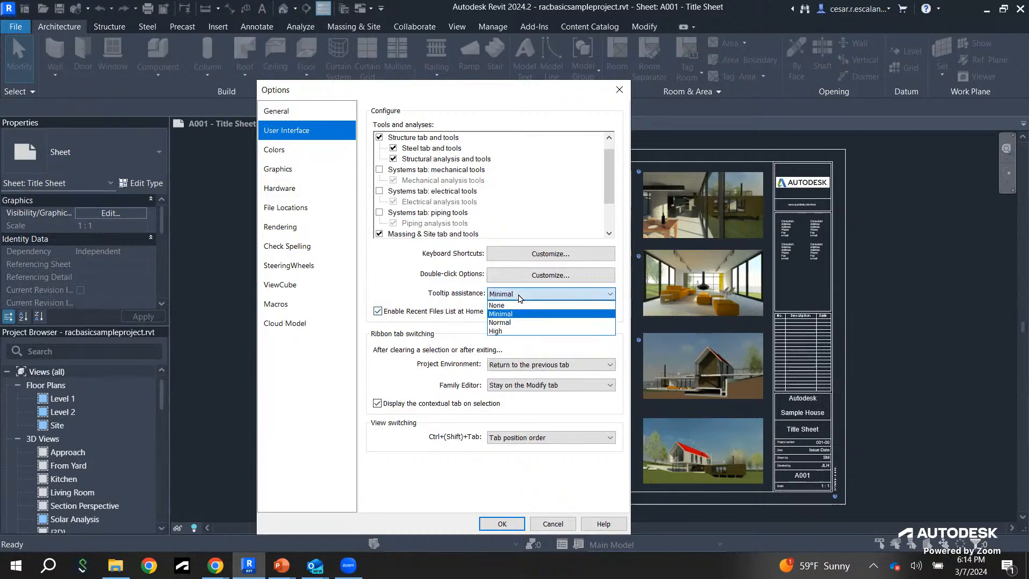
left_click(503, 331)
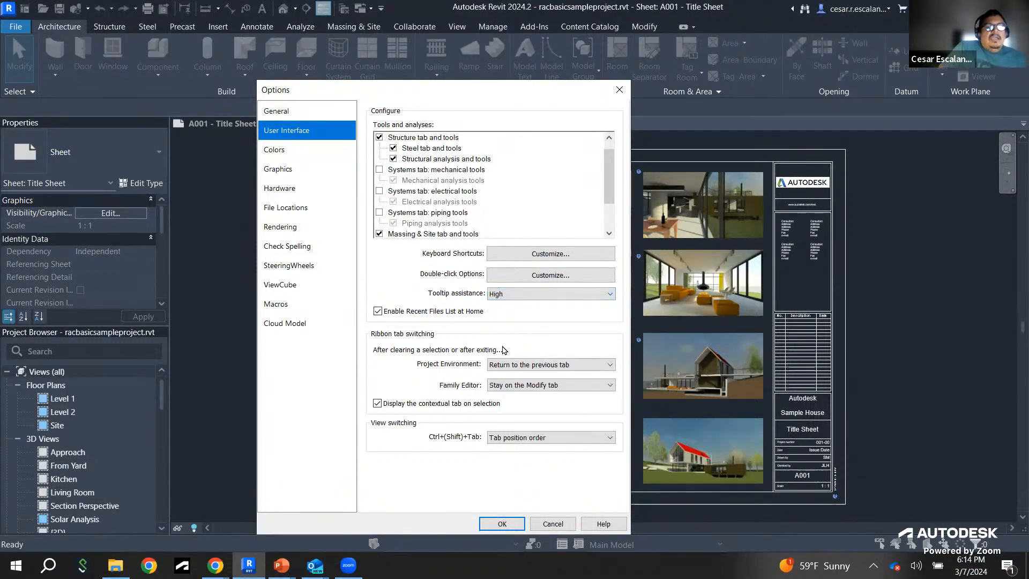
left_click(502, 523)
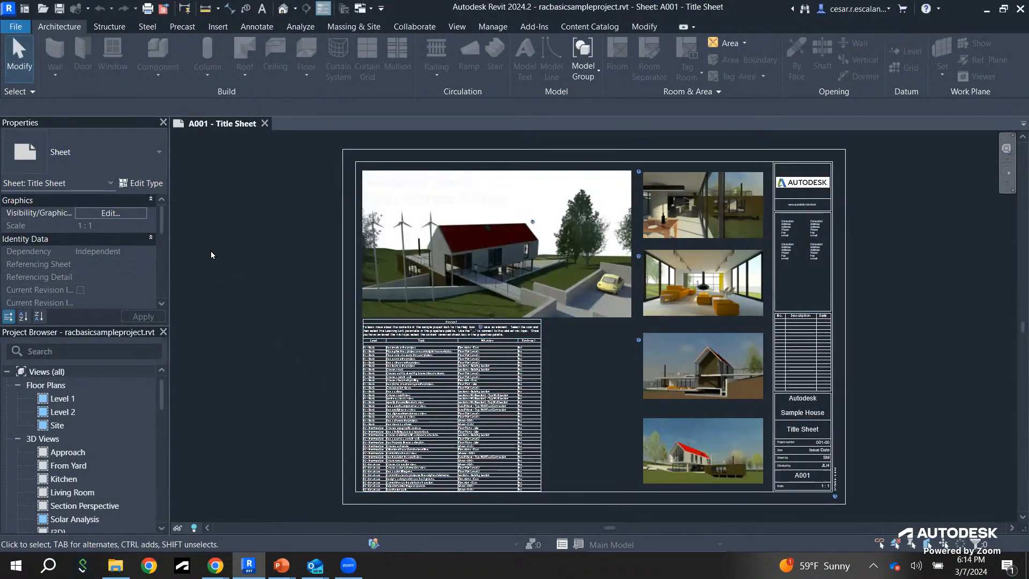
Step: Examine the detailed tooltips of the Wall, Roof, Ceiling and Component tools
mouse_move(56, 56)
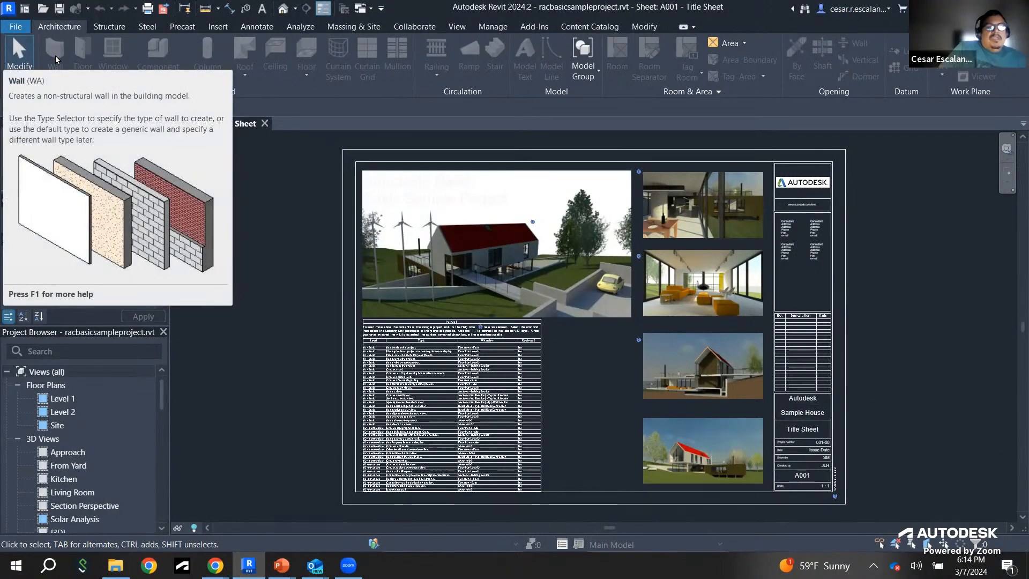
mouse_move(237, 63)
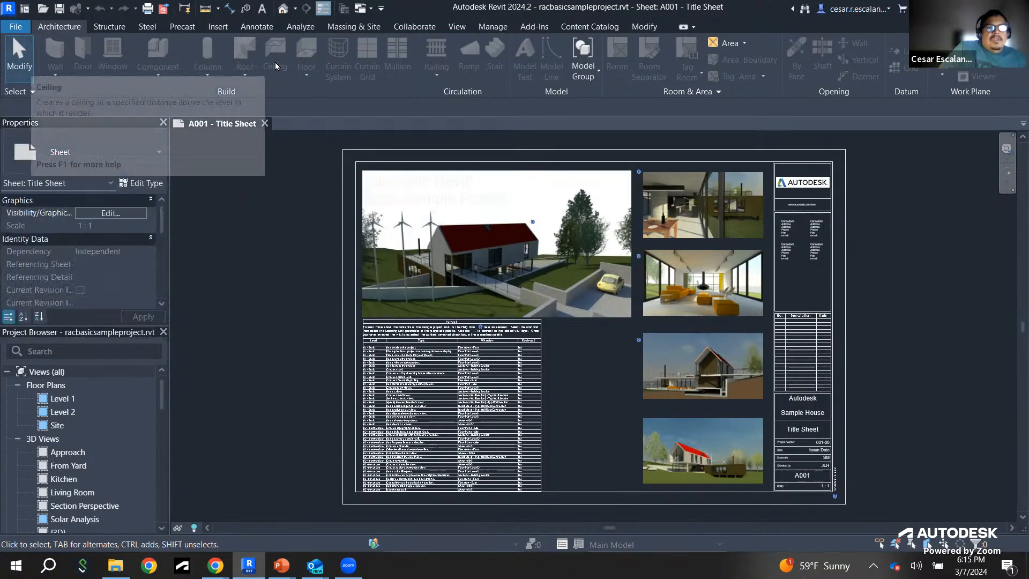
mouse_move(275, 65)
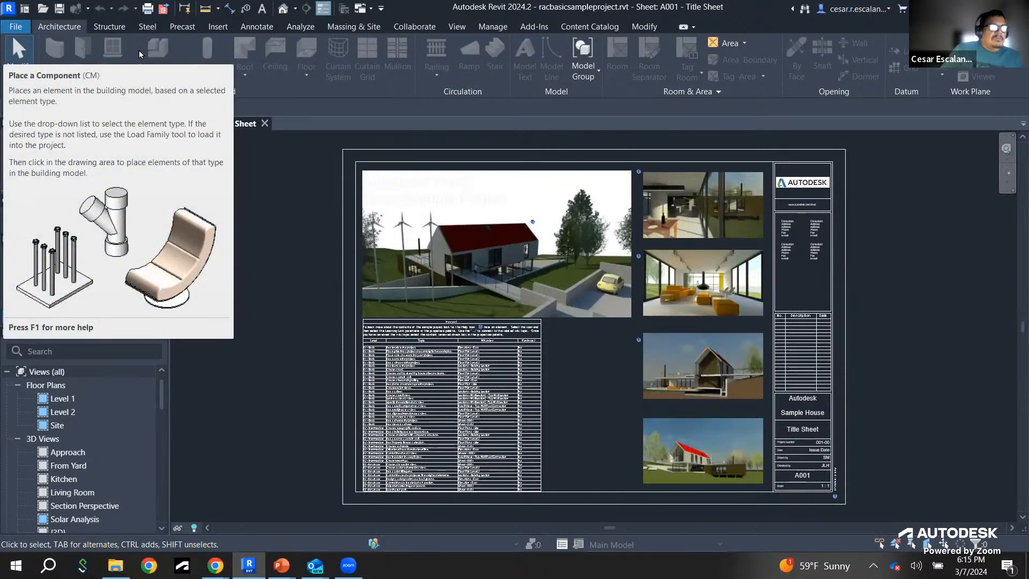
left_click(24, 8)
left_click(25, 8)
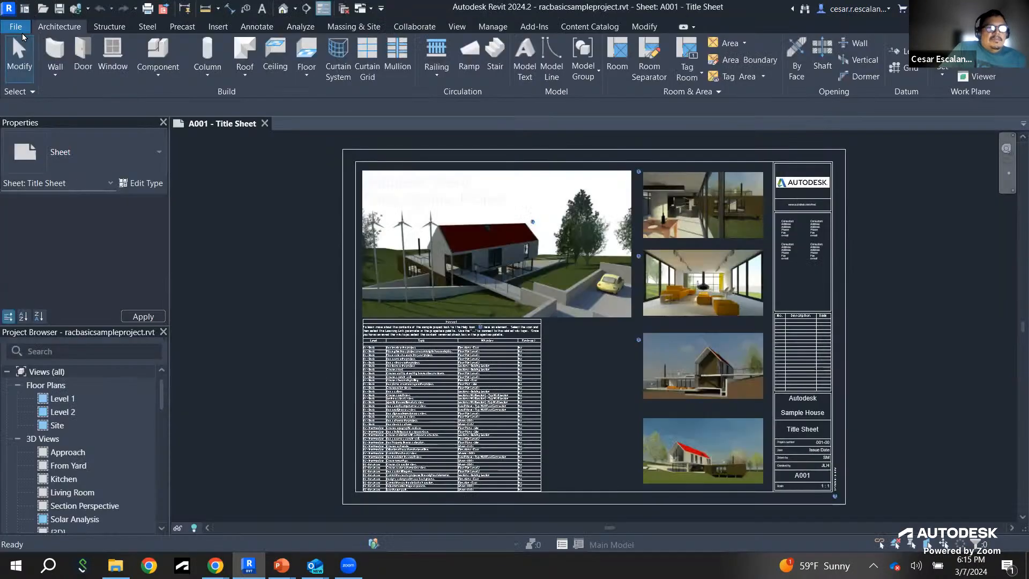
Step: Set the tooltip assistance to Minimal in the User Interface options and apply it
left_click(15, 27)
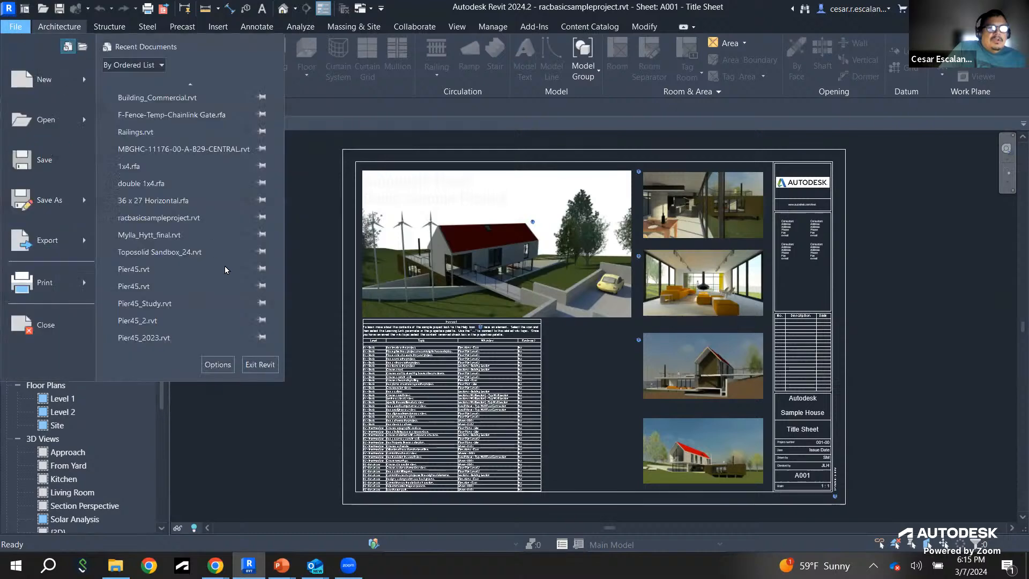
left_click(218, 365)
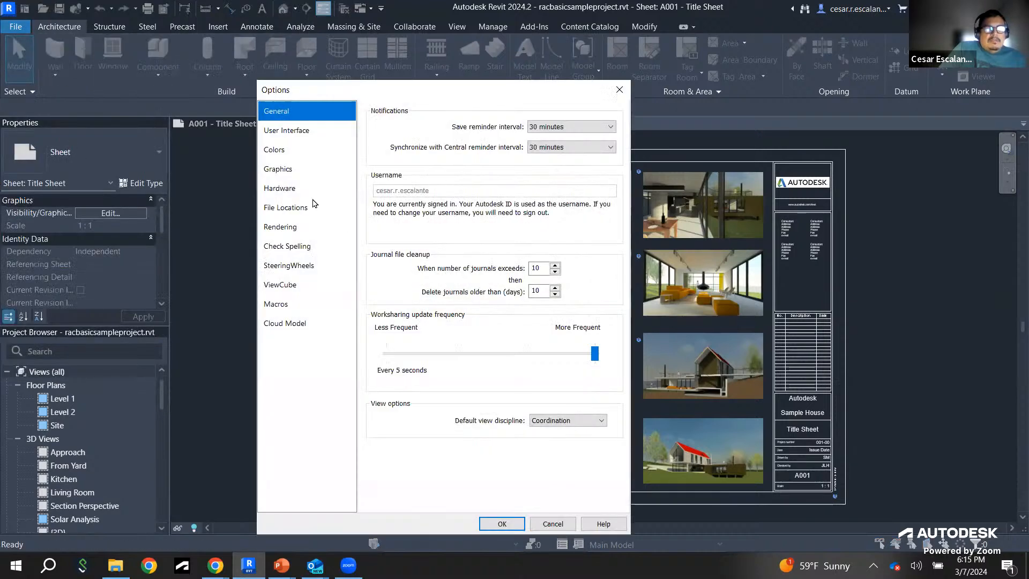
left_click(300, 131)
left_click(534, 299)
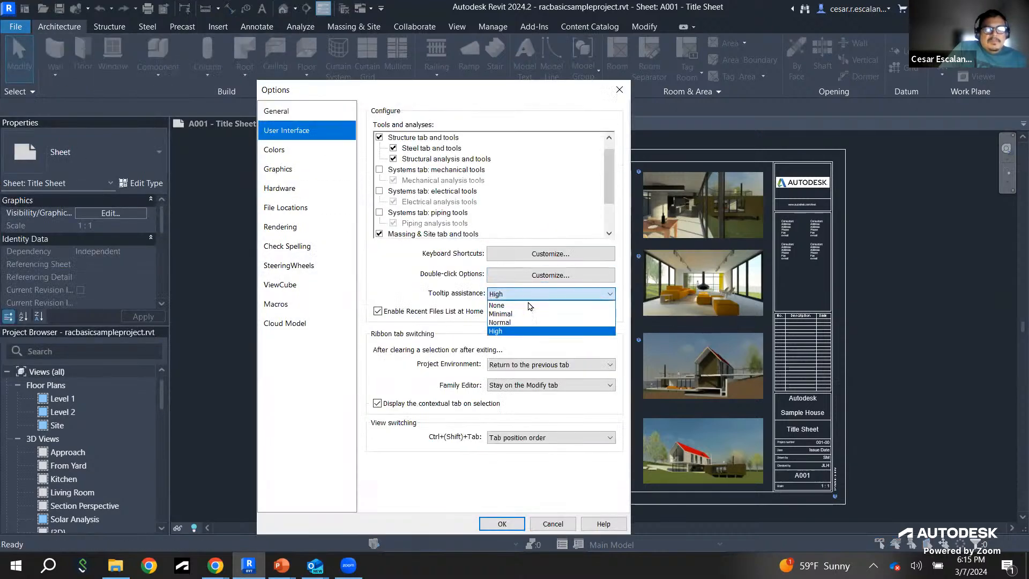
left_click(528, 322)
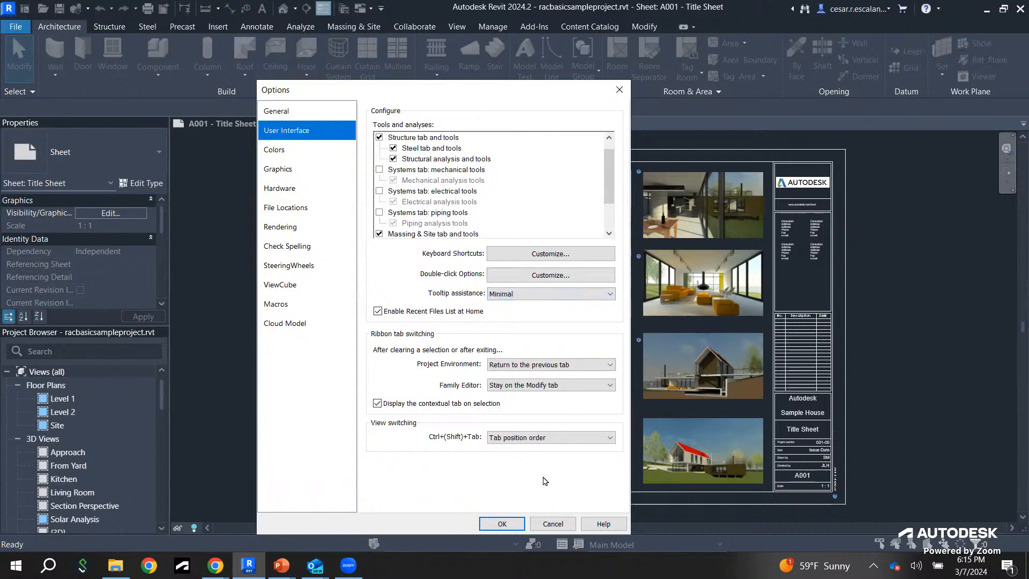
left_click(502, 524)
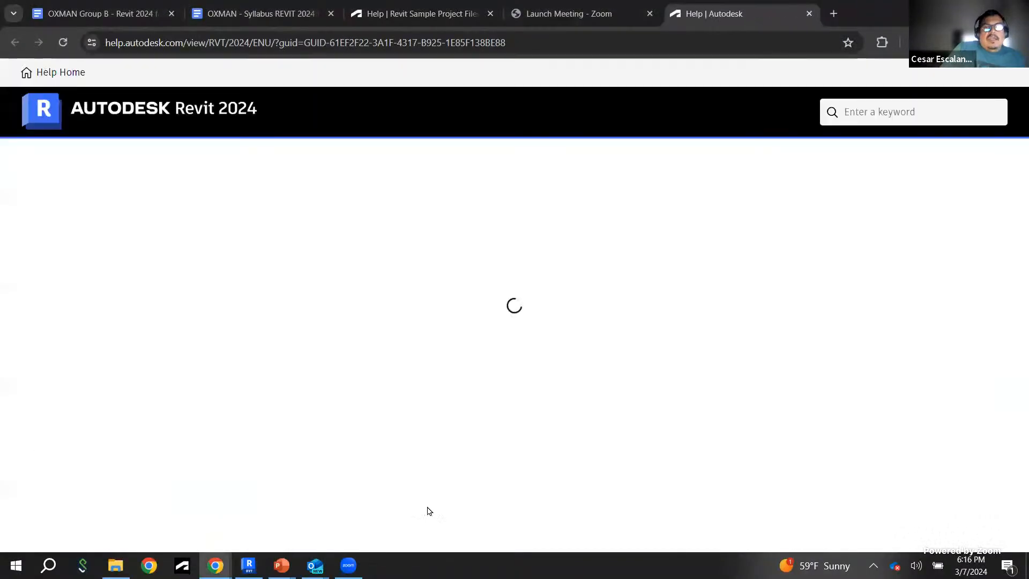
Step: Locate the rac_basic_sample_project.rvt download under Architecture on the Revit sample files help page, and switch back to Revit
scroll(710, 424, "down", 4)
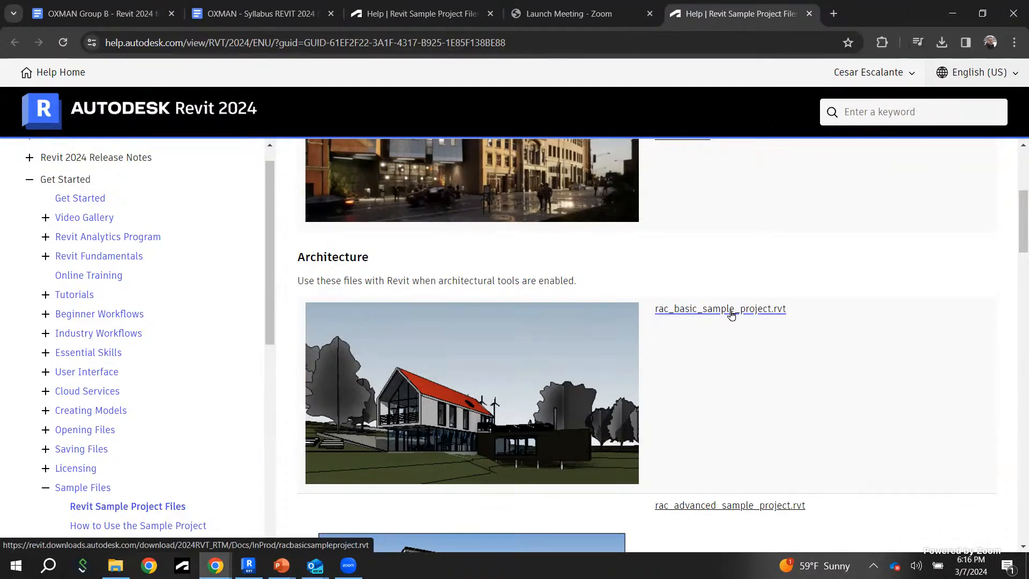
left_click(248, 565)
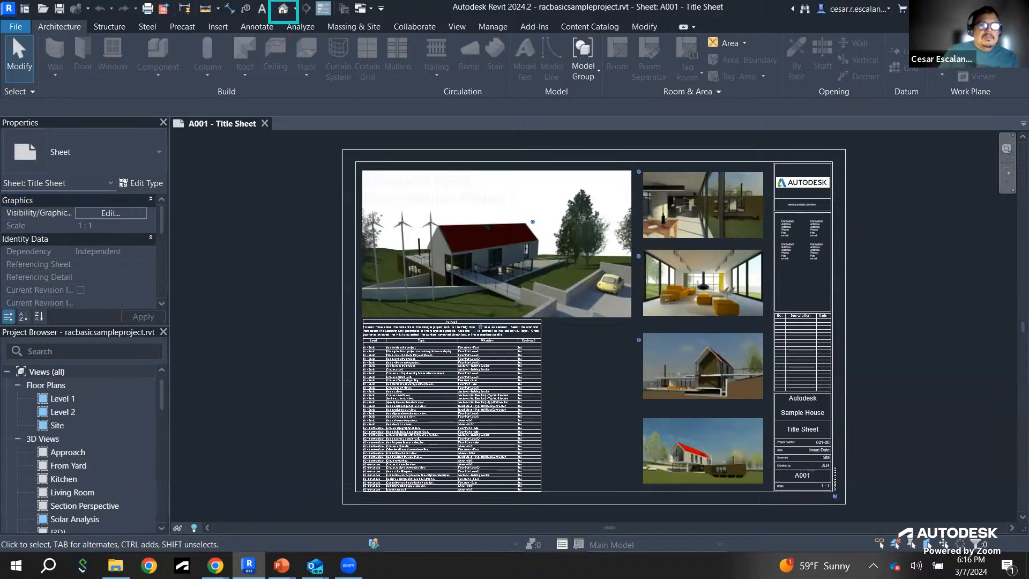
left_click_drag(299, 75, 299, 29, "shift")
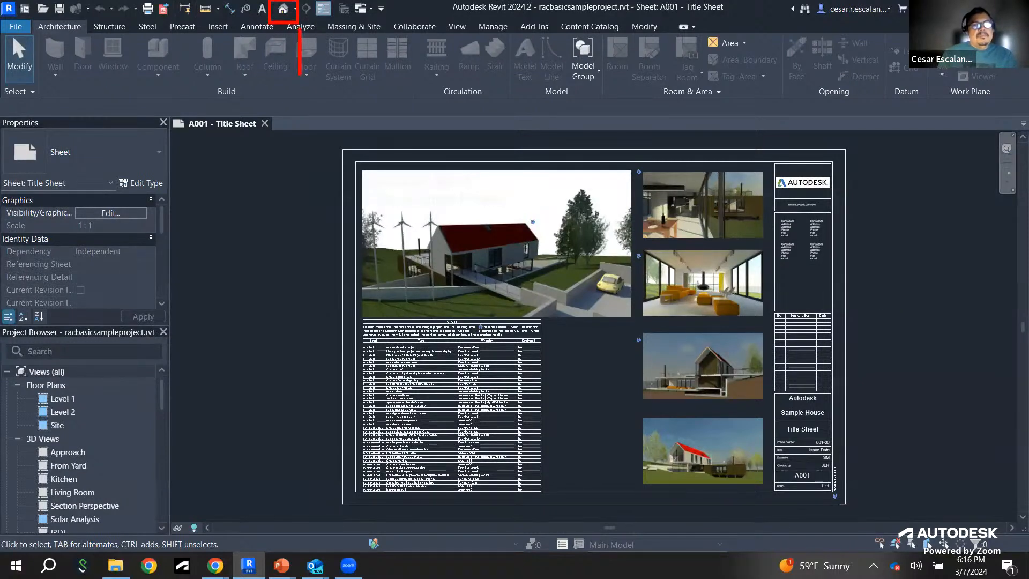
type("Def")
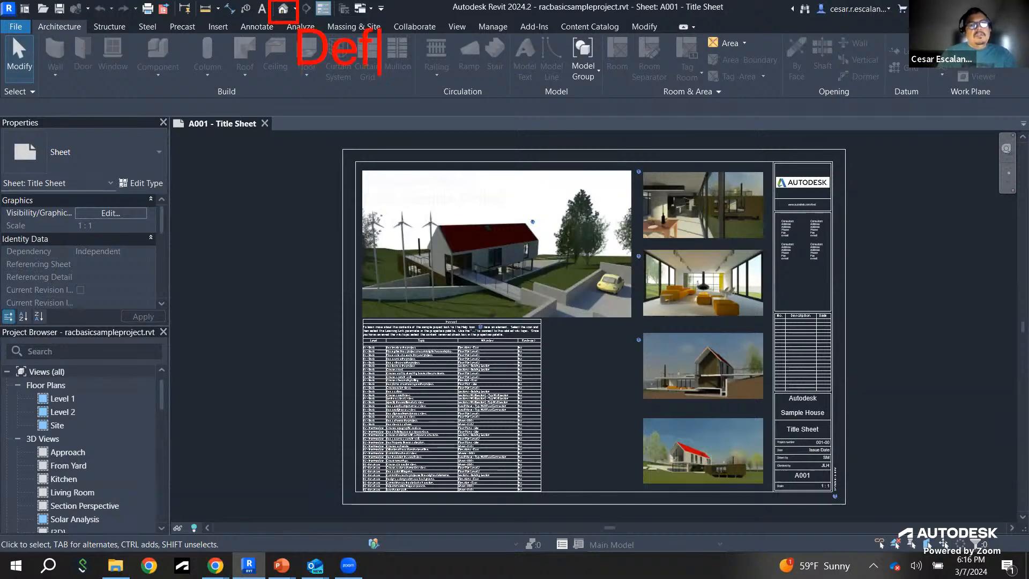
type("ault 3D")
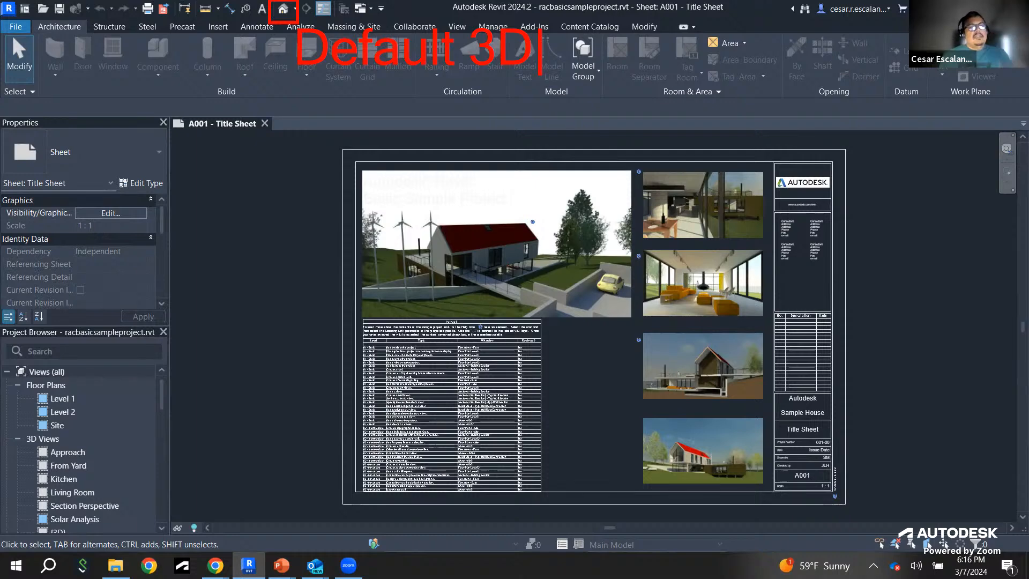
key("Escape")
key("Escape")
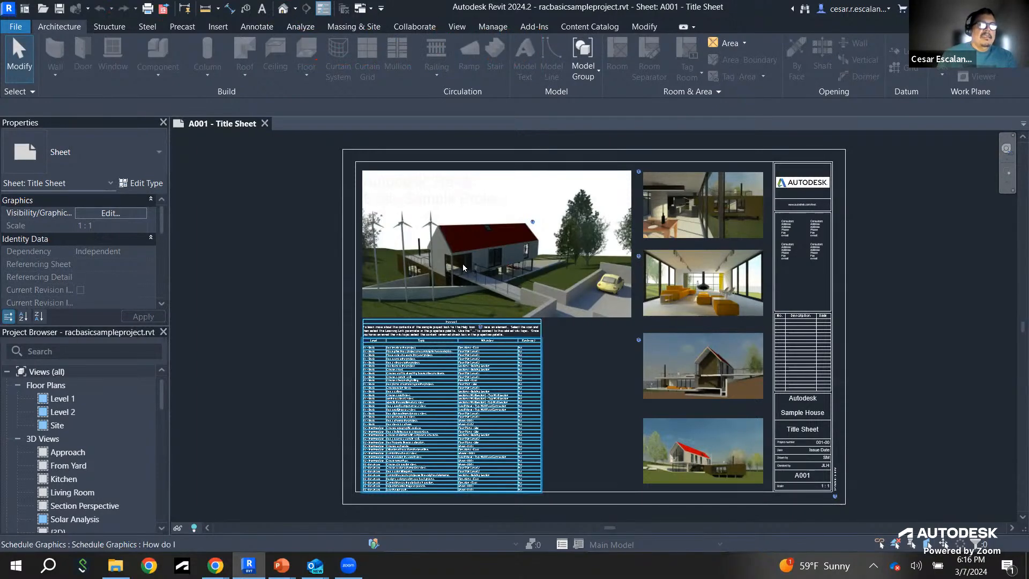
Step: Open the default 3D view of the sample project
left_click(283, 8)
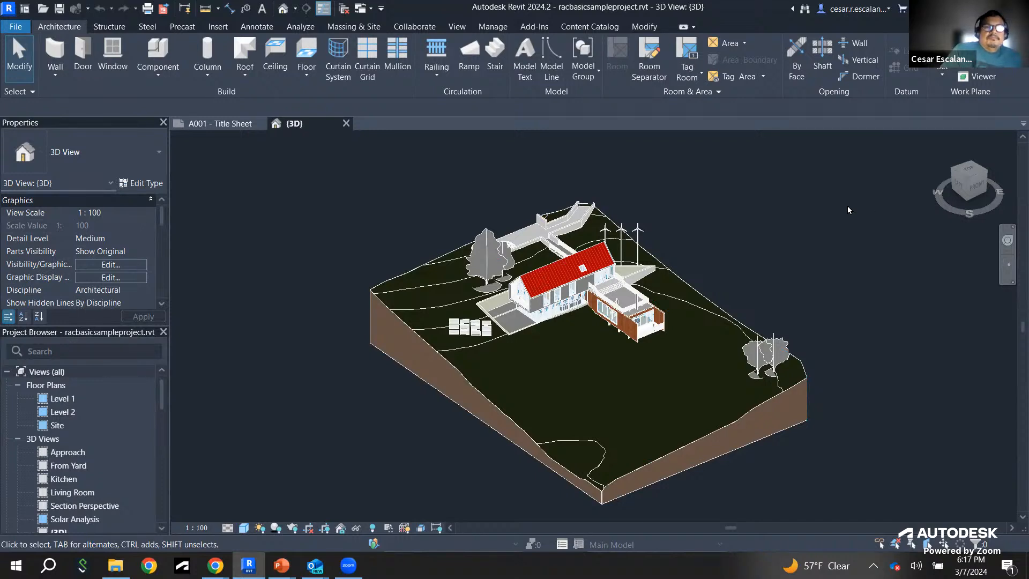
Step: Select the Lombardy Poplar tree and the Grass topography in turn to inspect their properties, and clear the selection
left_click(286, 13)
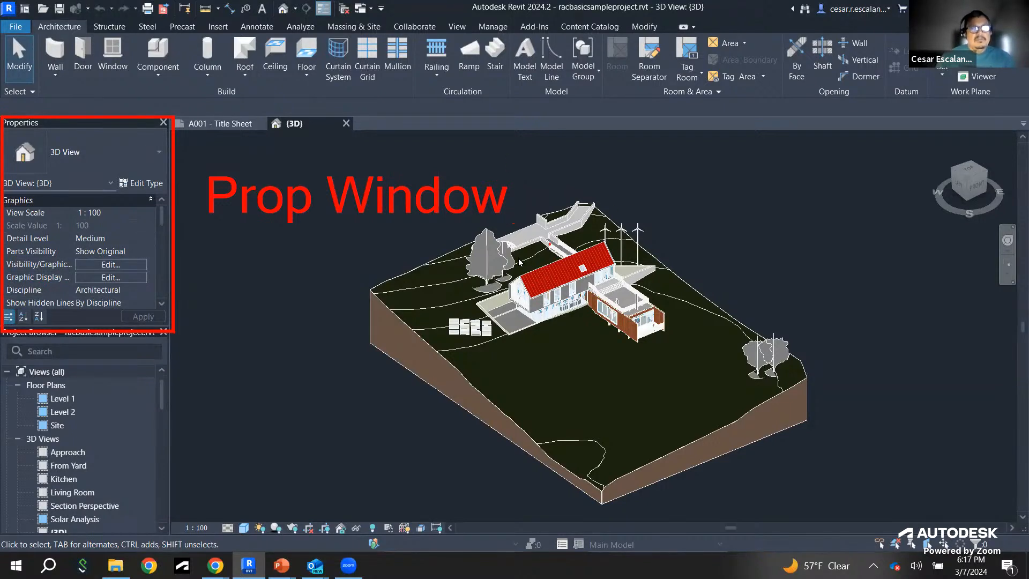
key("Escape")
left_click(490, 271)
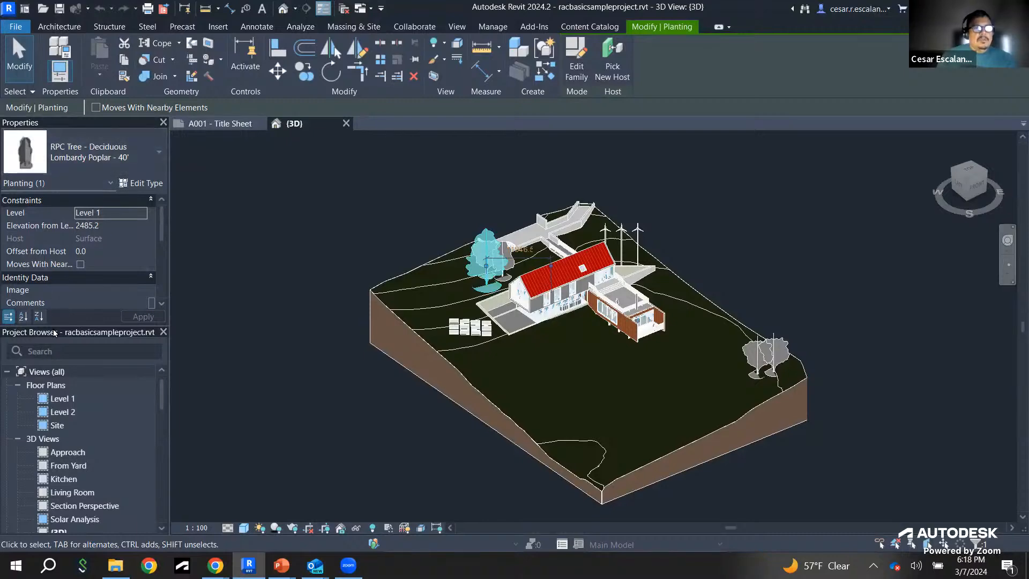
left_click(322, 248)
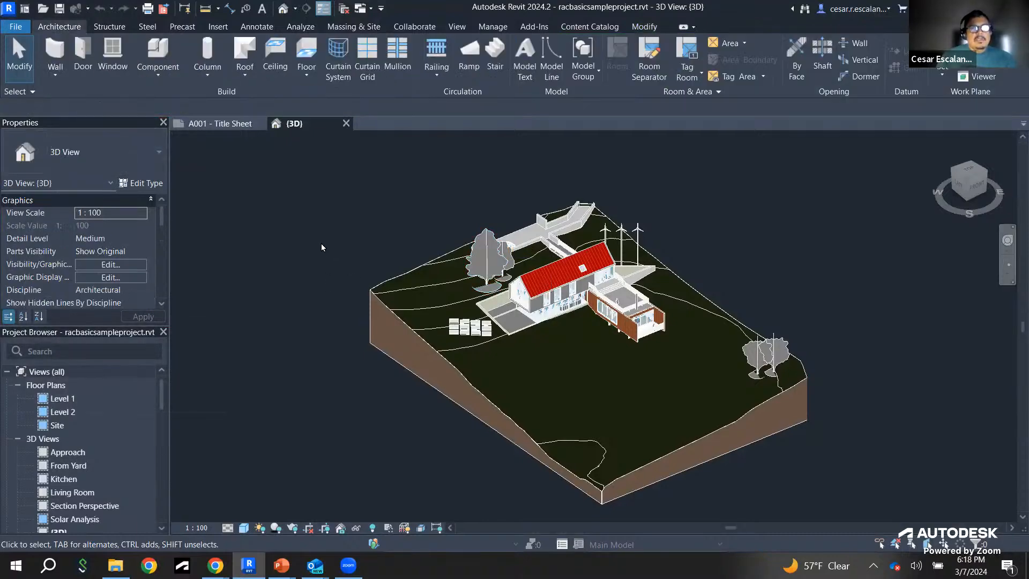
left_click(409, 305)
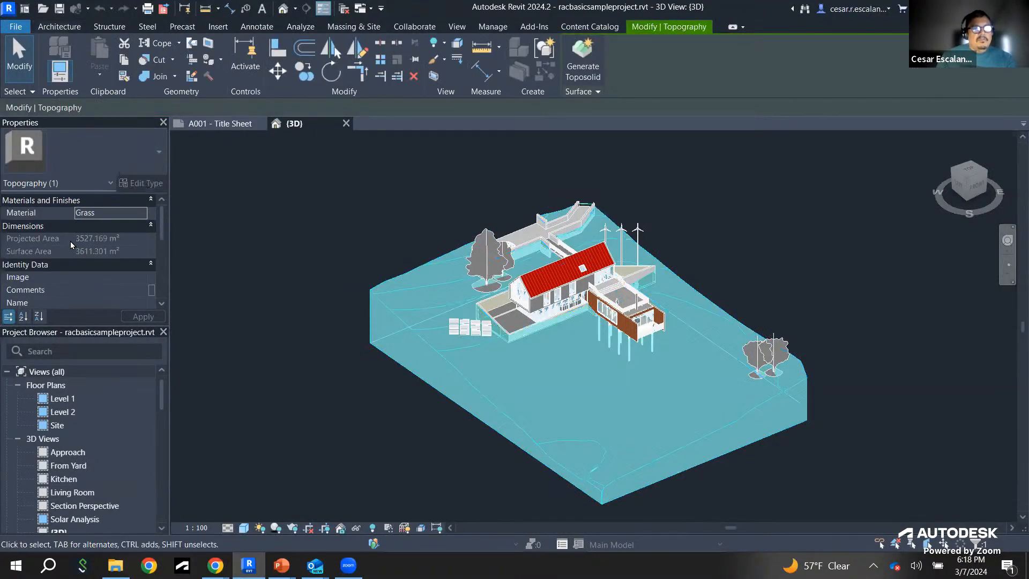
left_click(230, 374)
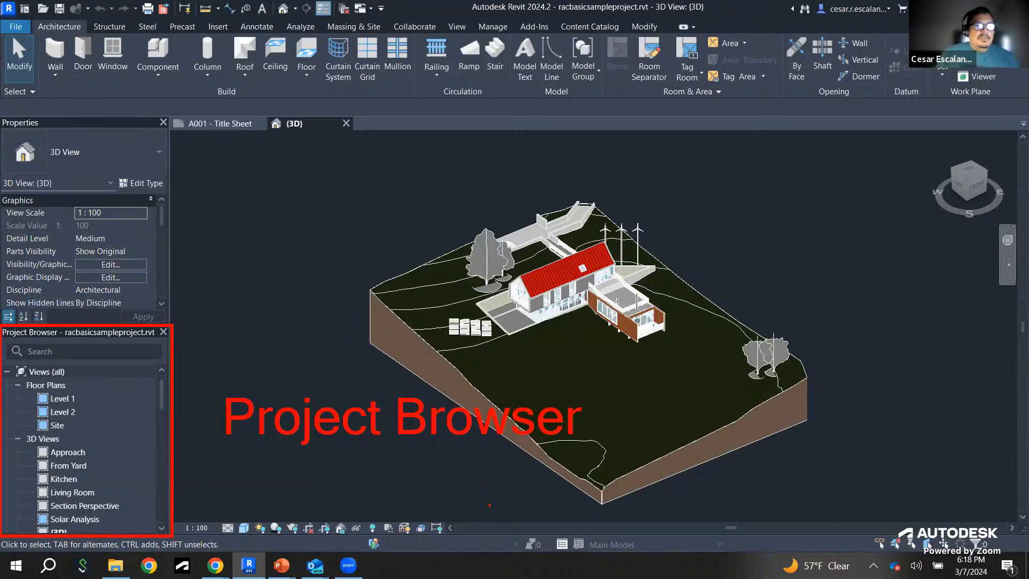
Step: Collapse the Views (all) group and open the A101 - Site Plan sheet and the Planting Schedule
left_click(6, 372)
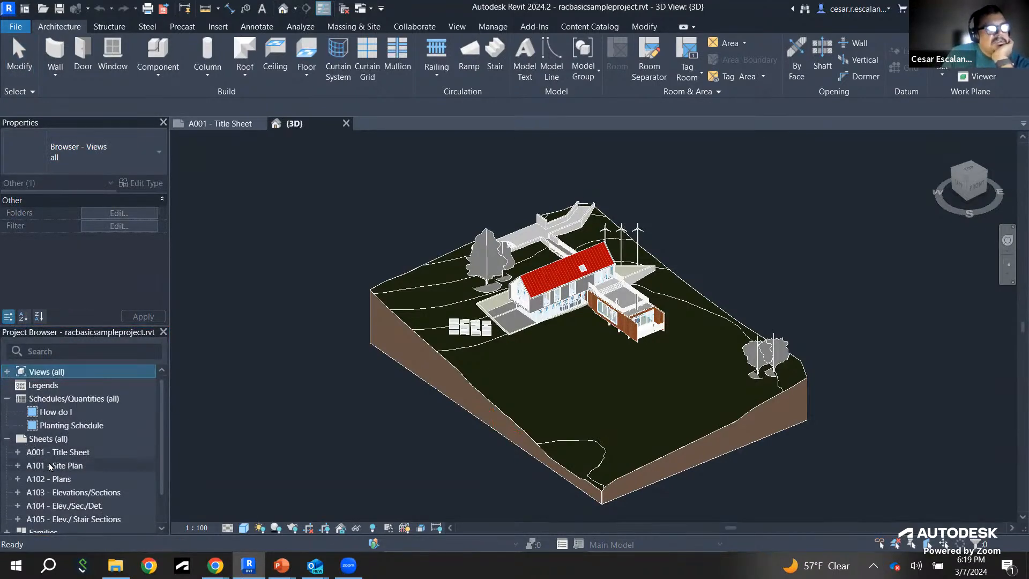
scroll(68, 511, "down", 1)
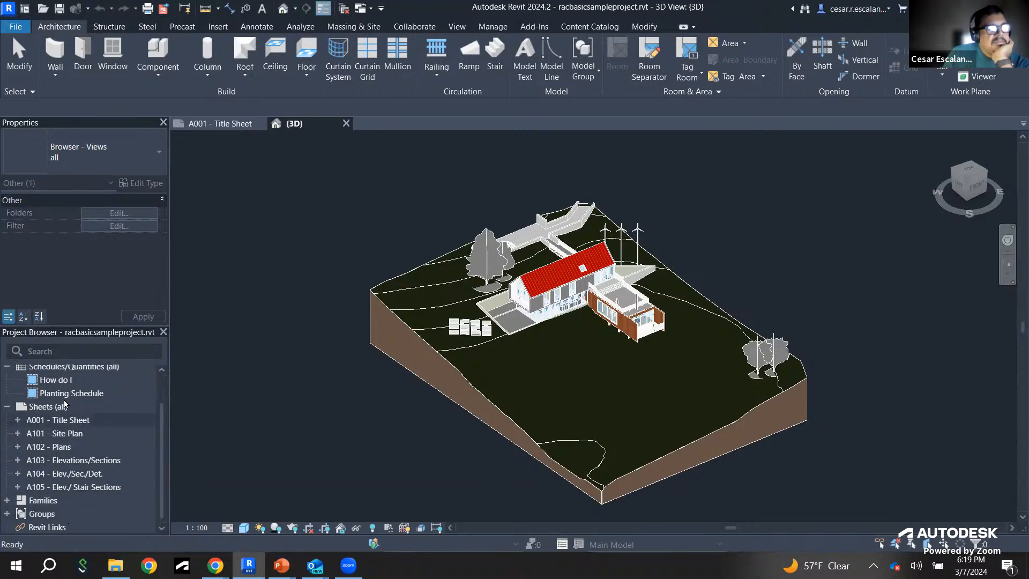
left_click(60, 435)
double_click(61, 435)
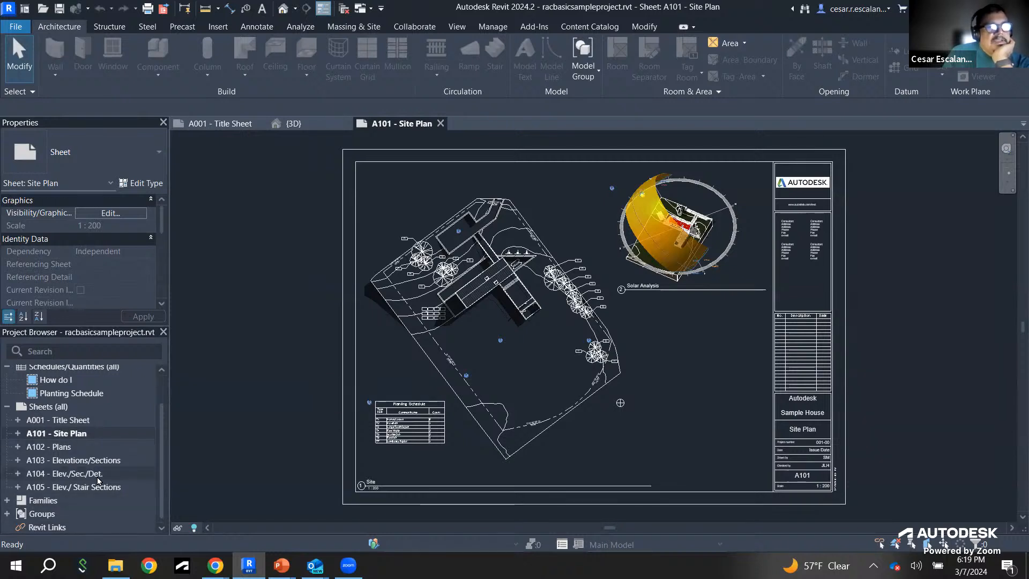
scroll(95, 477, "up", 1)
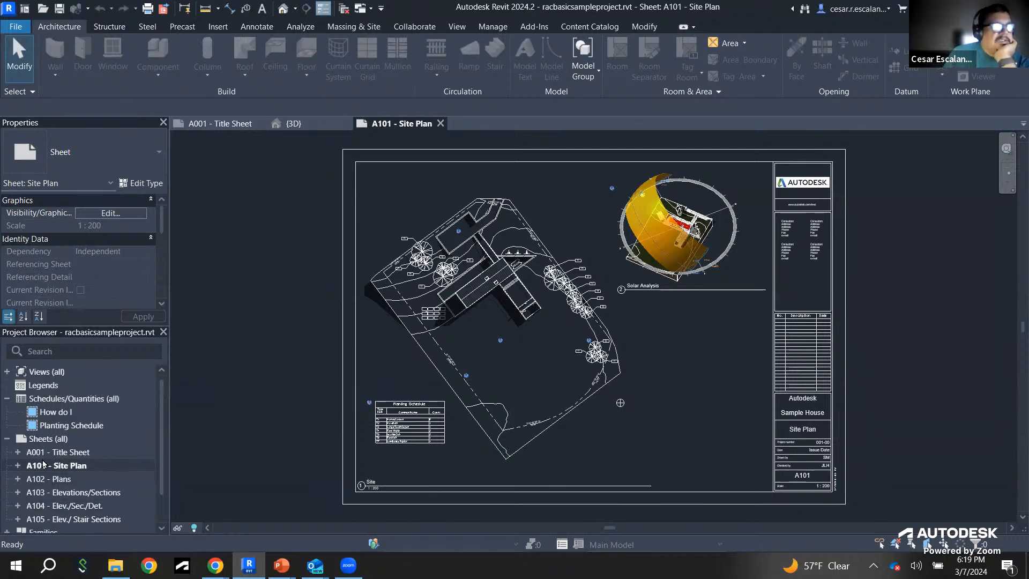
double_click(60, 429)
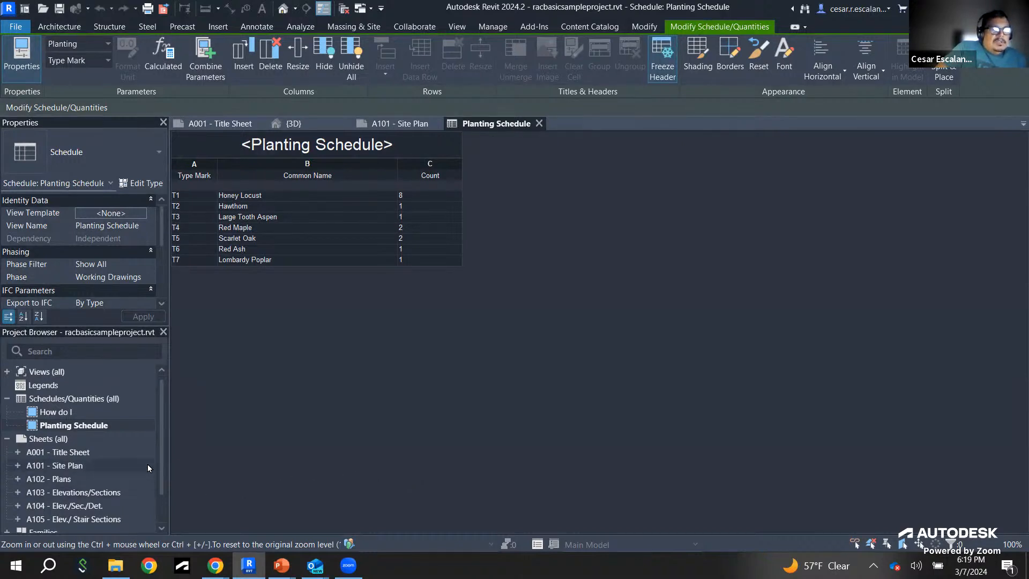
Step: Expand the Families group and look through its categories down to Groups and Revit Links
scroll(147, 464, "down", 2)
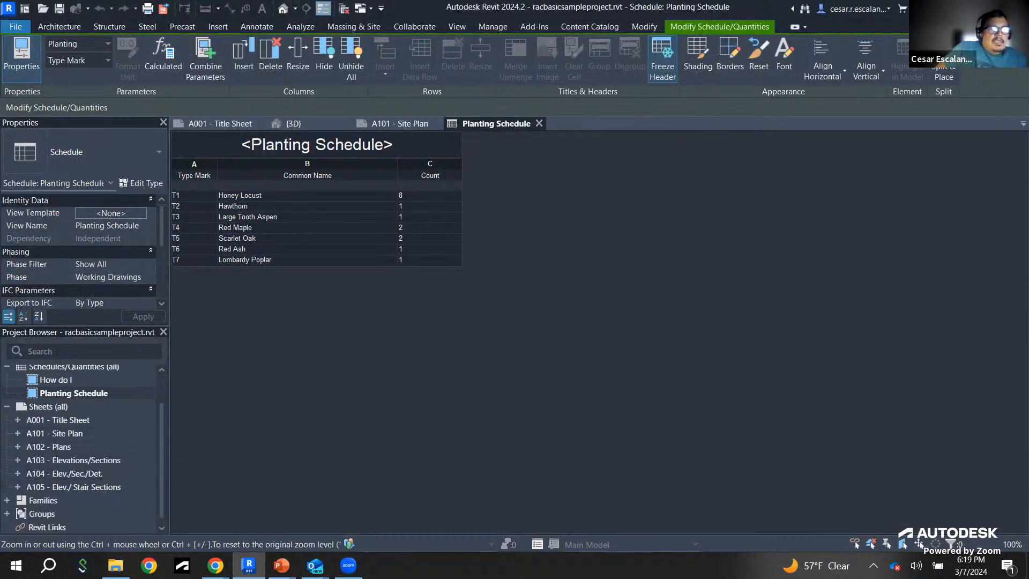
left_click(9, 502)
left_click(9, 501)
scroll(105, 471, "down", 5)
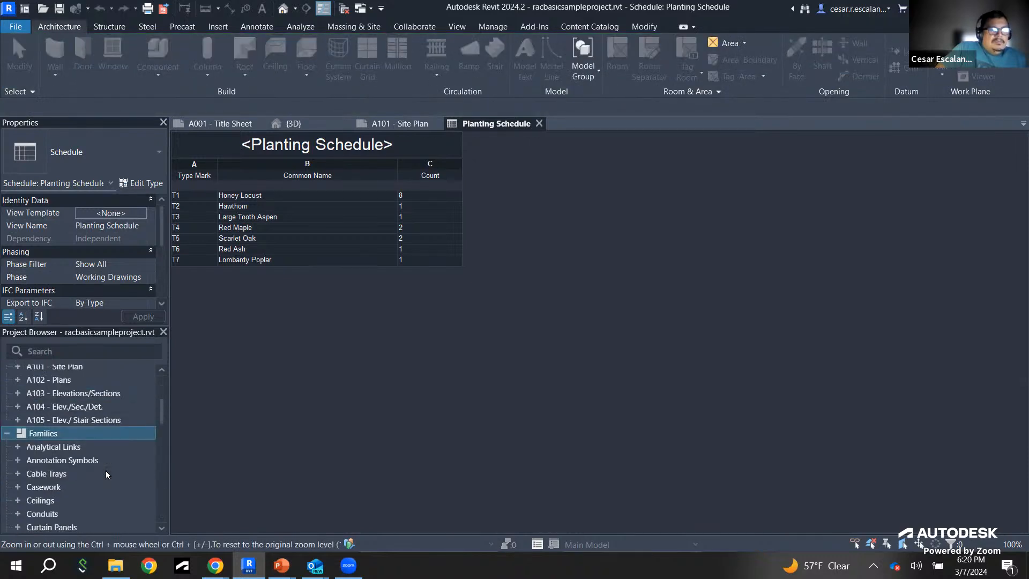
scroll(105, 473, "up", 4)
scroll(105, 474, "down", 4)
scroll(105, 475, "up", 4)
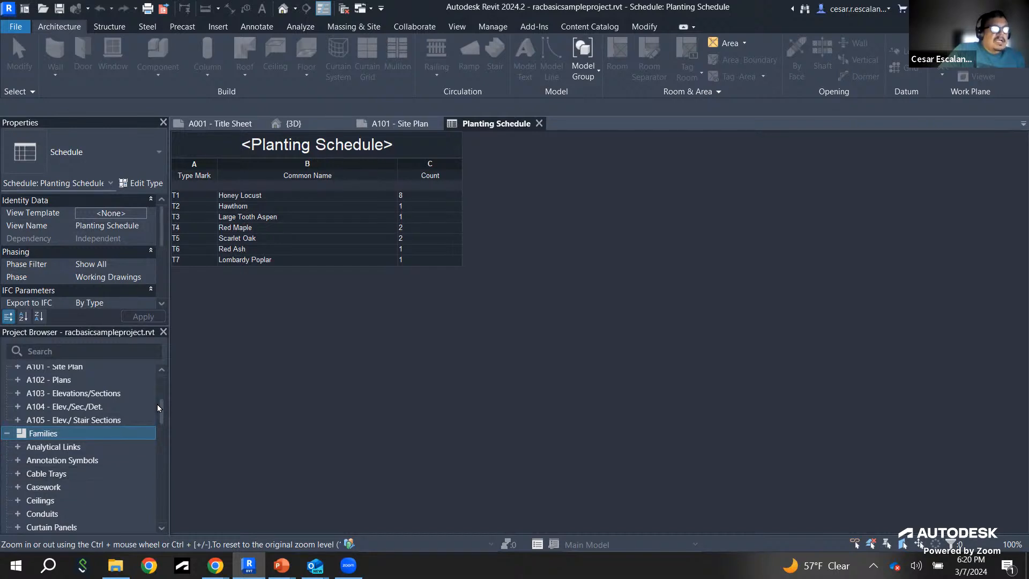
mouse_move(161, 407)
left_mouse_down()
mouse_move(154, 518)
mouse_move(159, 406)
mouse_move(157, 419)
left_mouse_up()
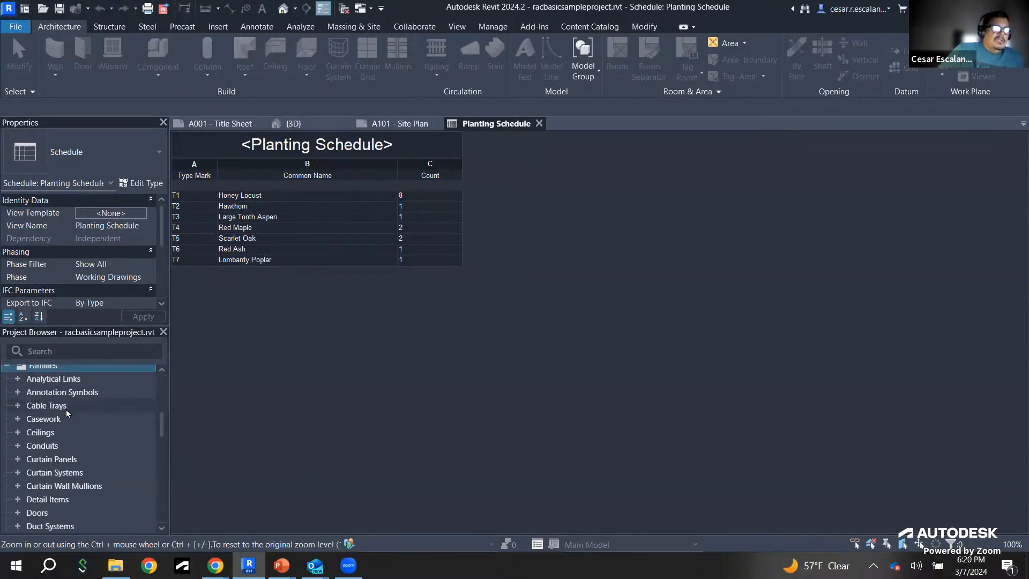
left_click_drag(162, 423, 158, 532)
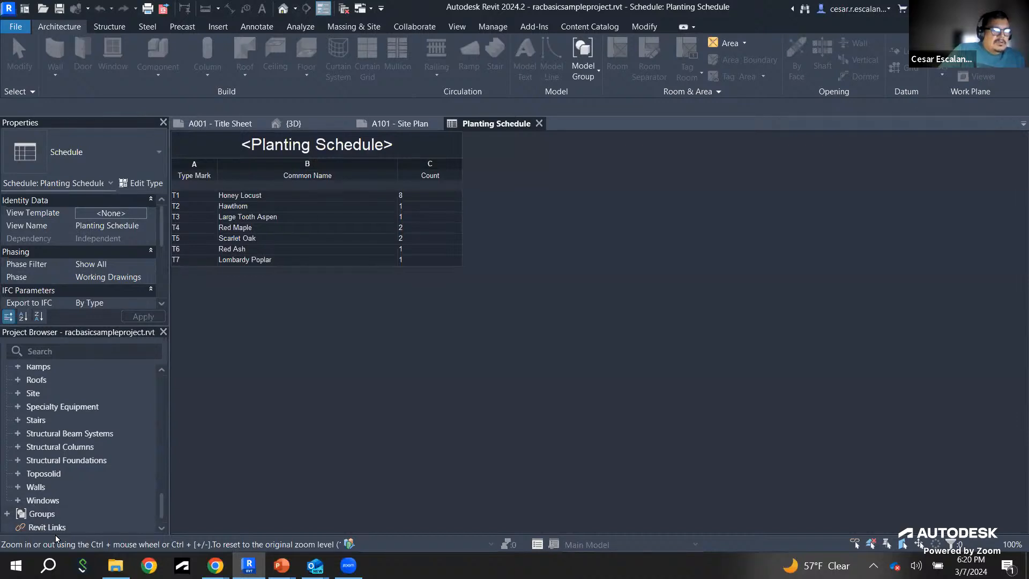
left_click_drag(162, 507, 175, 372)
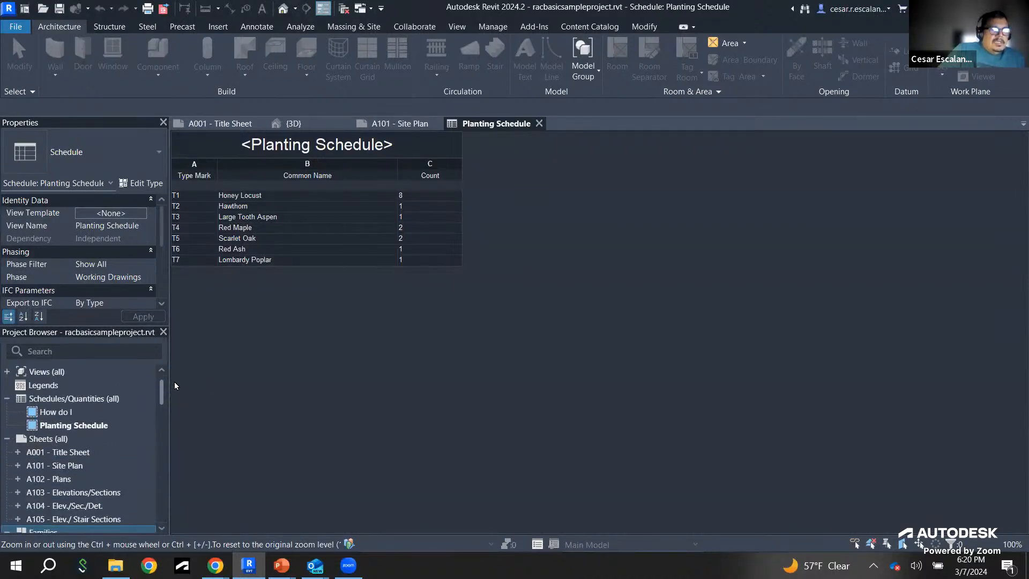
Step: Expand the Views (all) group again and open the South elevation and the Building Section view
left_click(7, 372)
left_click(341, 478)
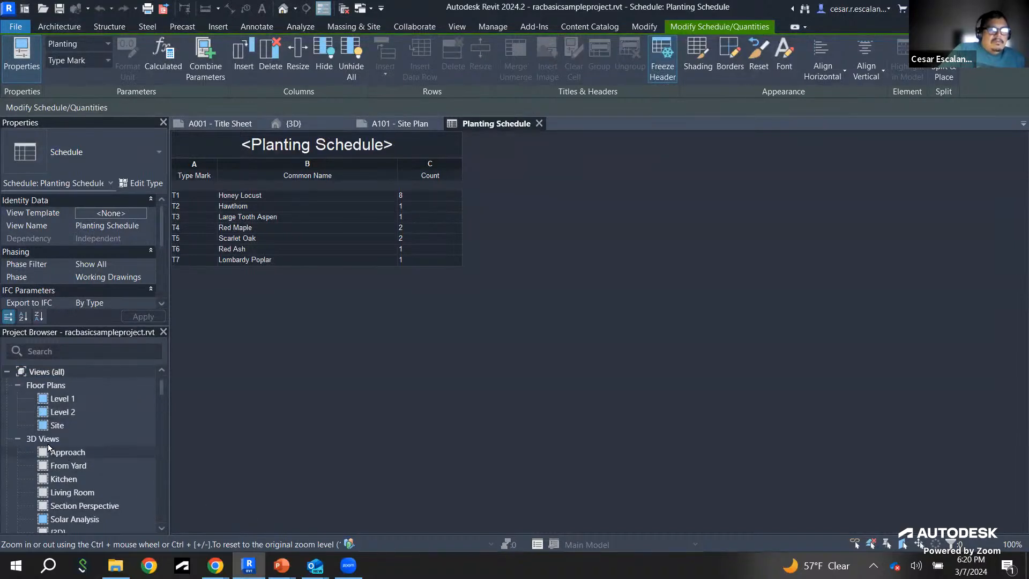
scroll(97, 475, "down", 3)
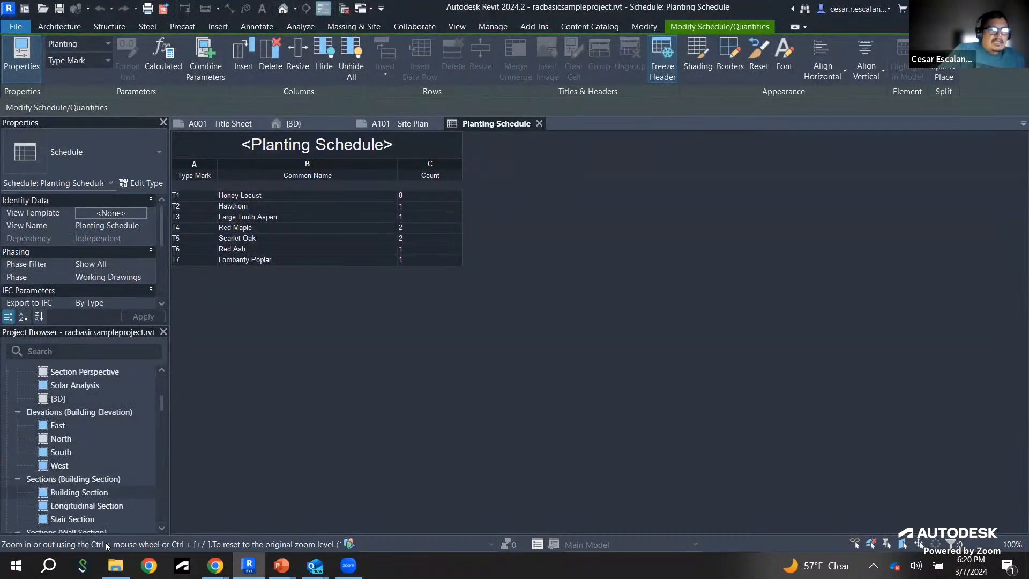
double_click(60, 453)
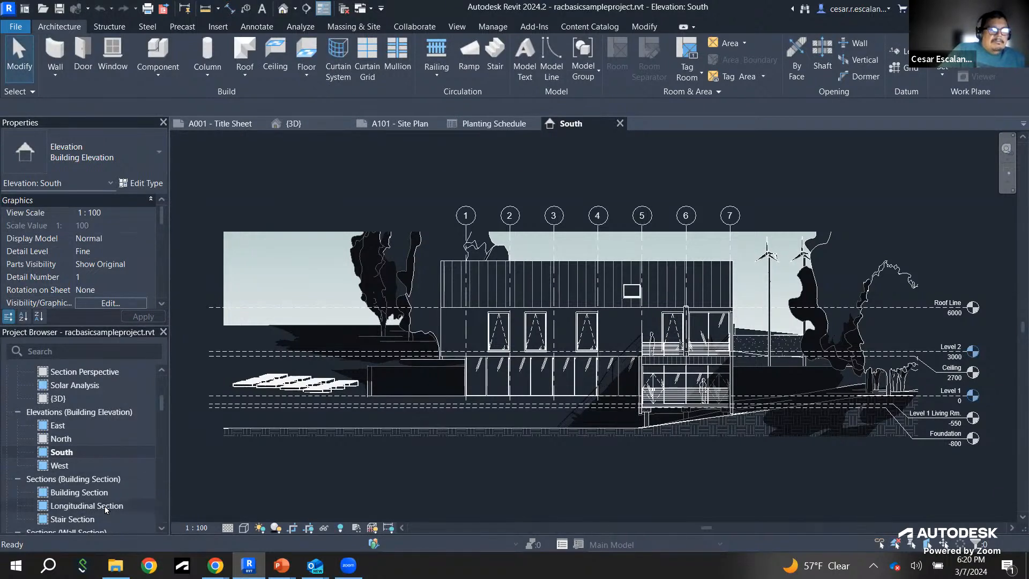
left_click(100, 491)
double_click(100, 491)
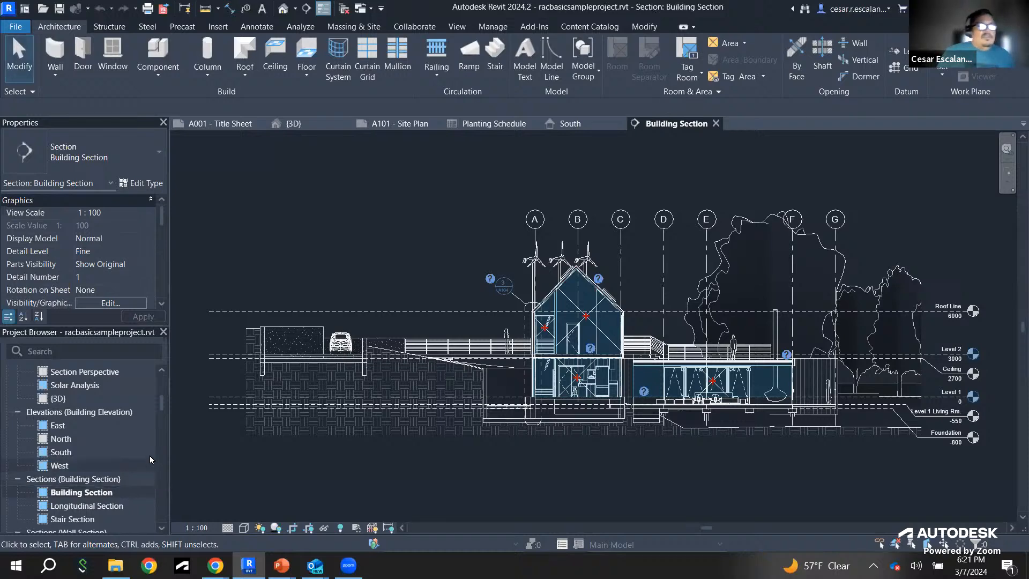
Step: Collapse the Floor Plans, 3D Views, Elevations, building and wall Sections, Detail Views and Renderings groups
scroll(165, 399, "up", 4)
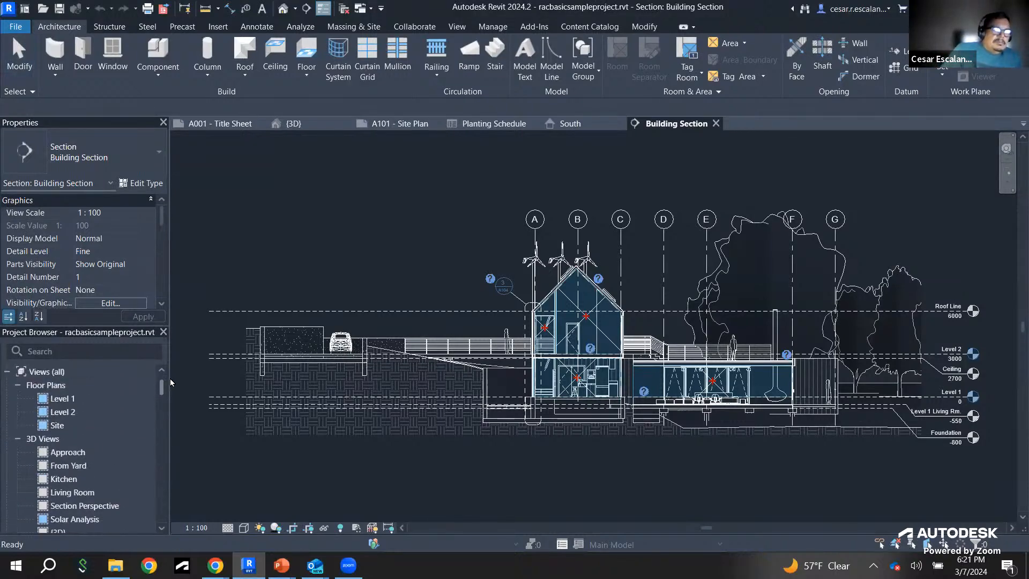
left_click(18, 385)
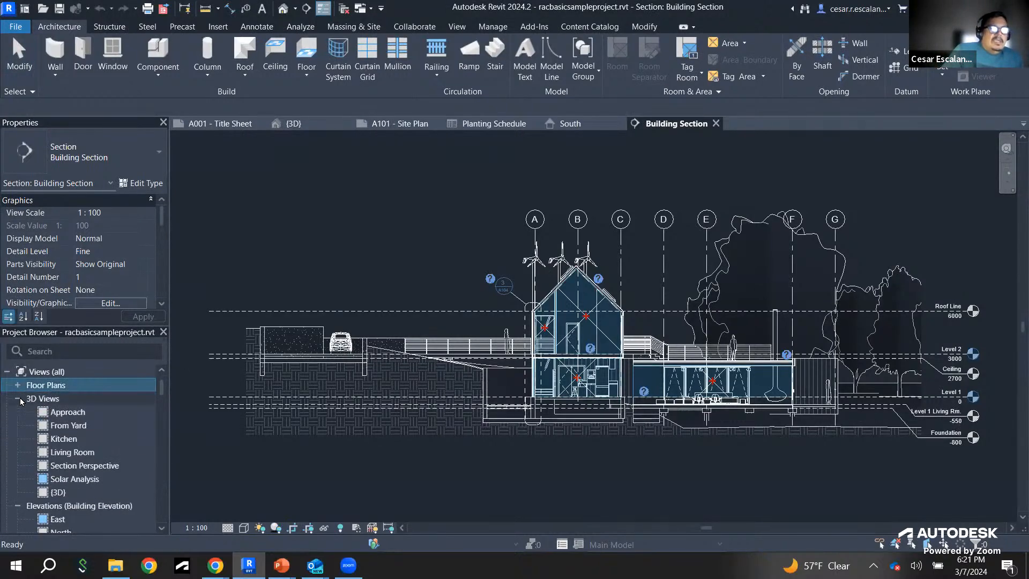
left_click(20, 399)
left_click(20, 413)
left_click(18, 425)
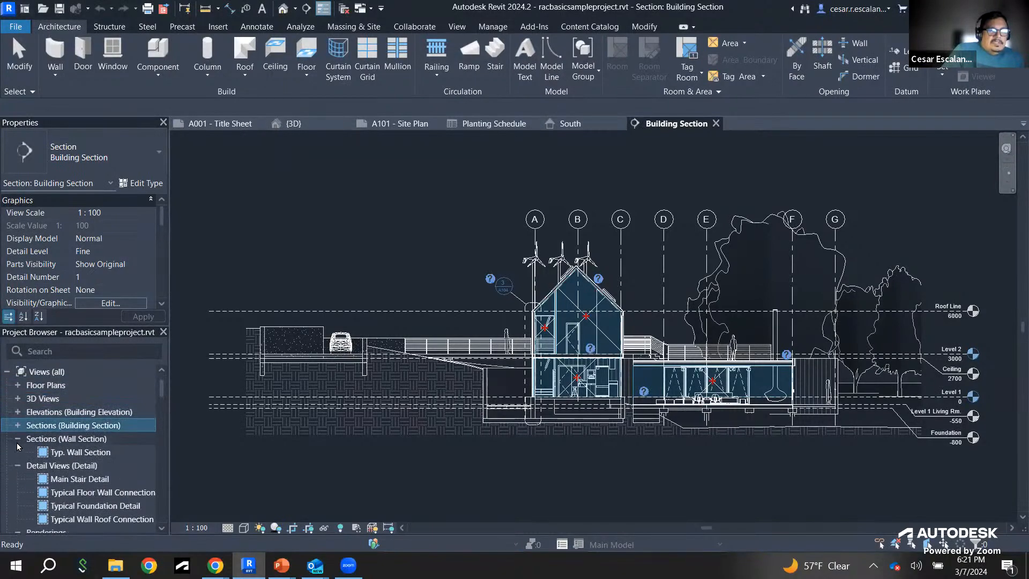
left_click(17, 438)
left_click(18, 452)
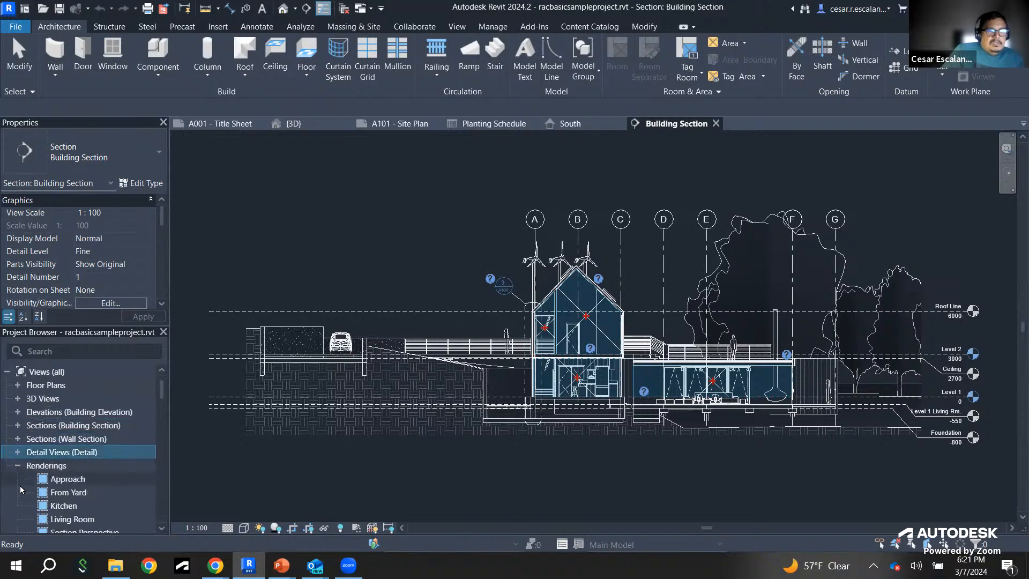
left_click(19, 466)
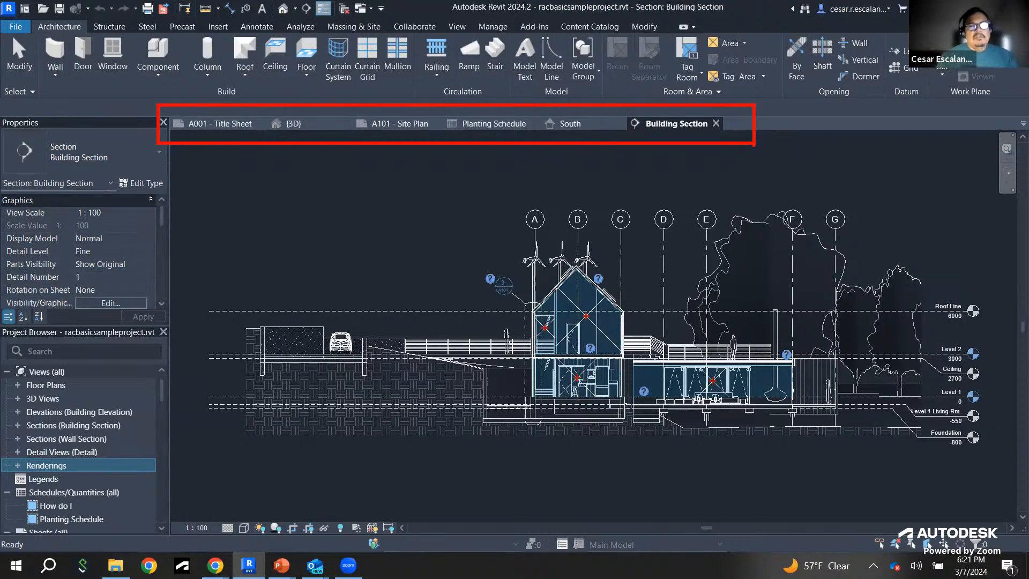
Step: Switch to the already open A001 - Title Sheet
left_click(754, 145)
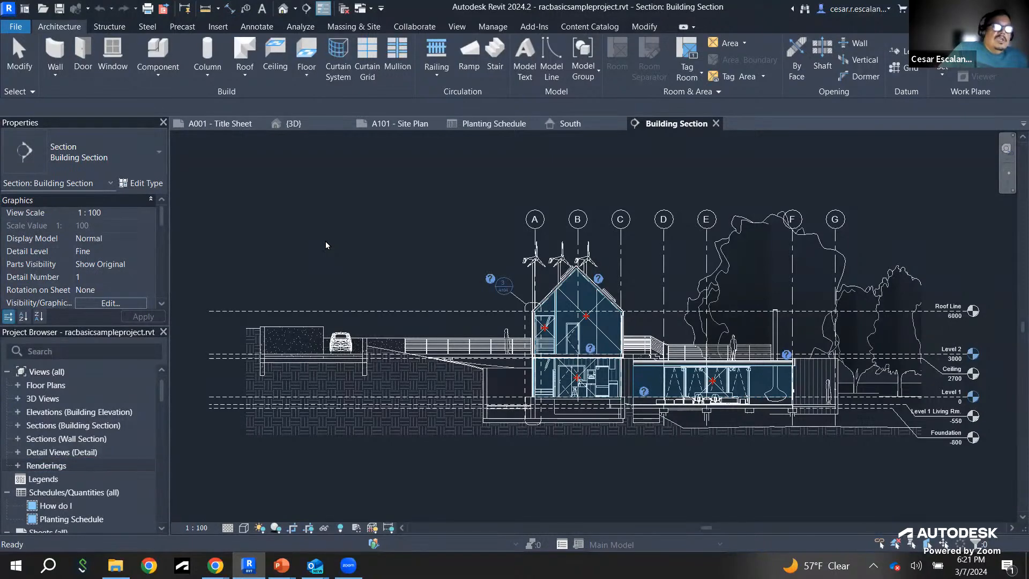
left_click(180, 128)
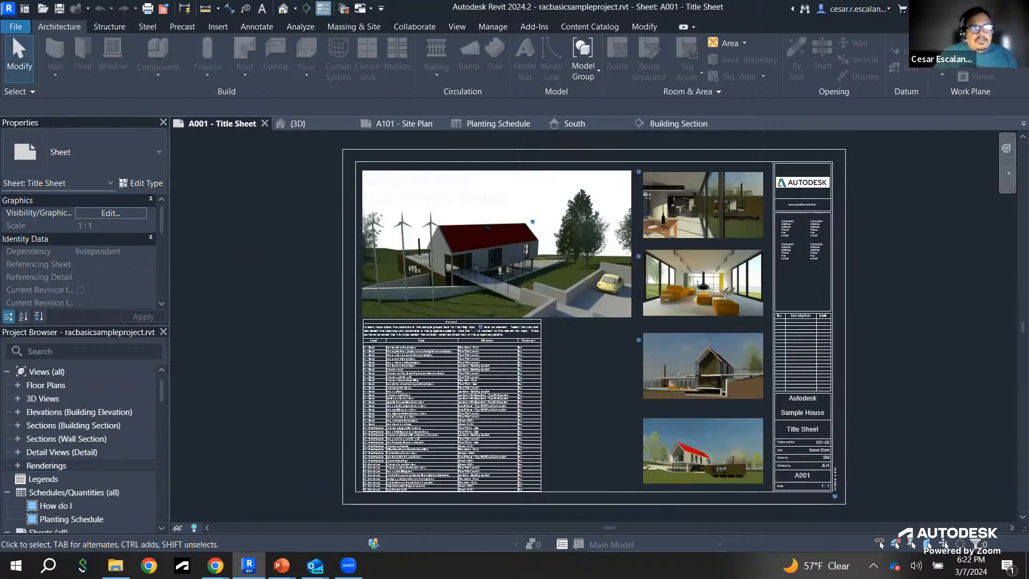
mouse_move(181, 113)
left_mouse_down()
mouse_move(191, 122)
mouse_move(180, 115)
left_mouse_up()
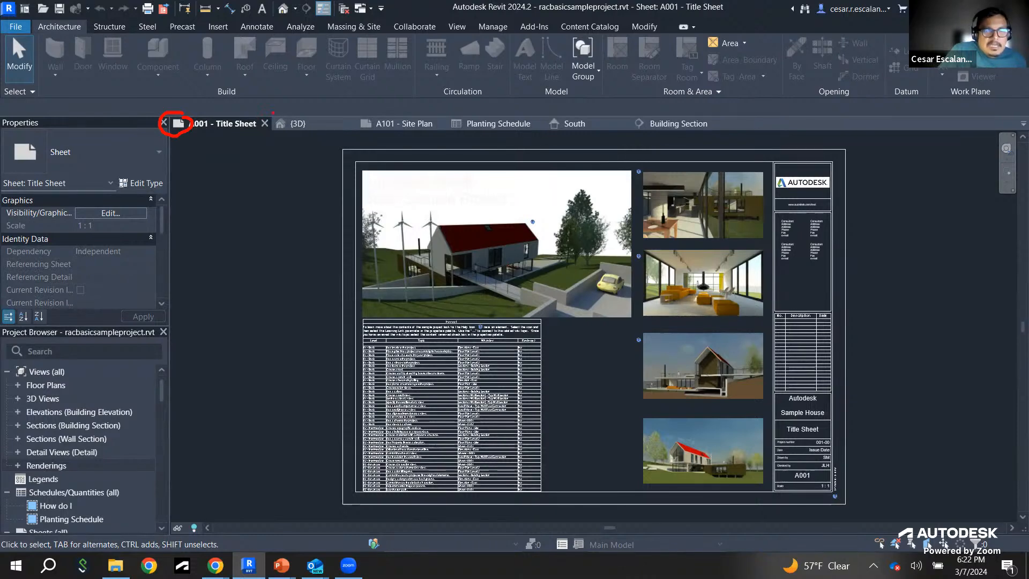
Step: Switch to the open {3D} view, and from there to the open Planting Schedule
left_click(303, 123)
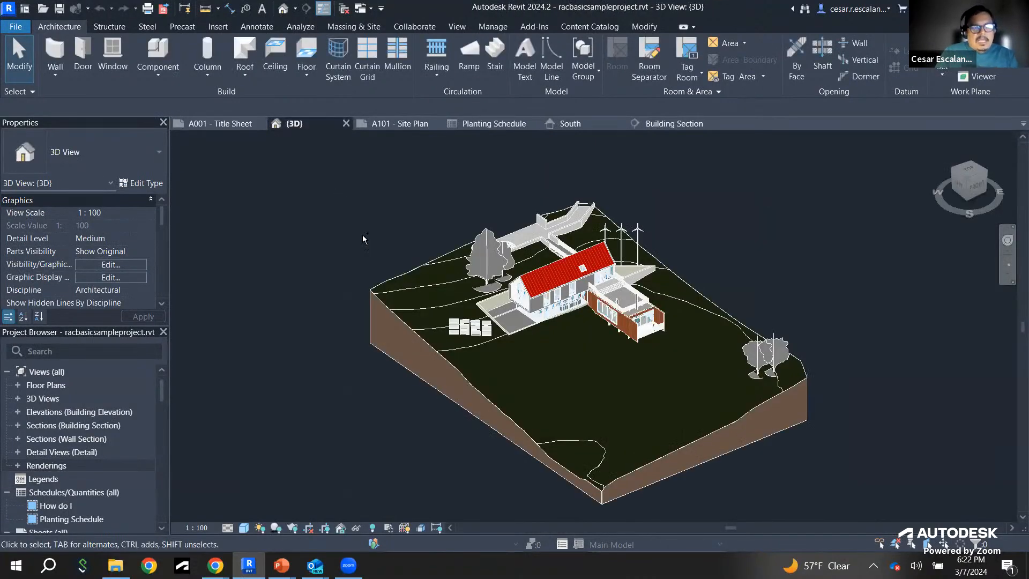
left_click_drag(268, 123, 295, 127)
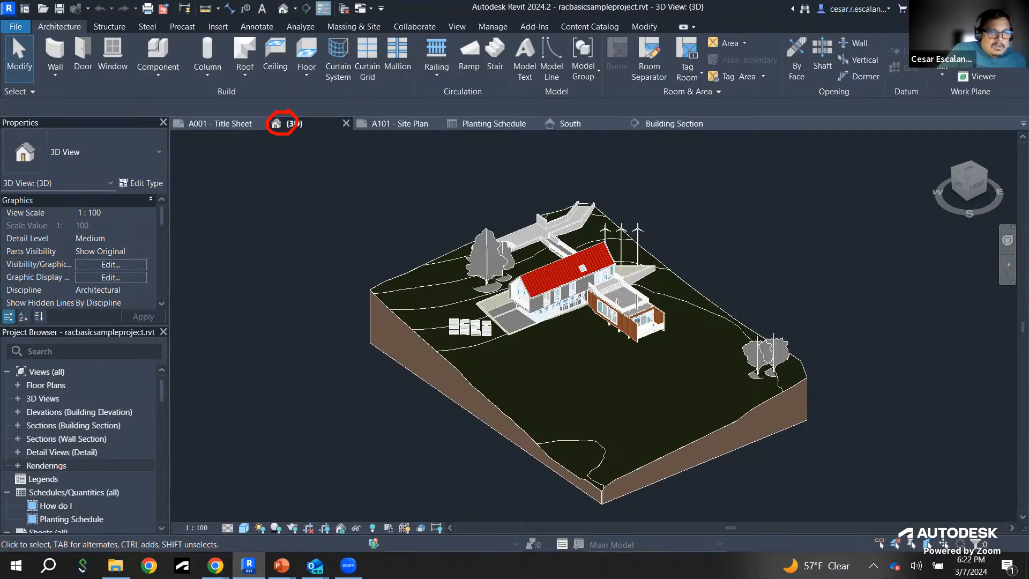
mouse_move(24, 396)
left_mouse_down()
mouse_move(48, 412)
mouse_move(85, 399)
left_mouse_up()
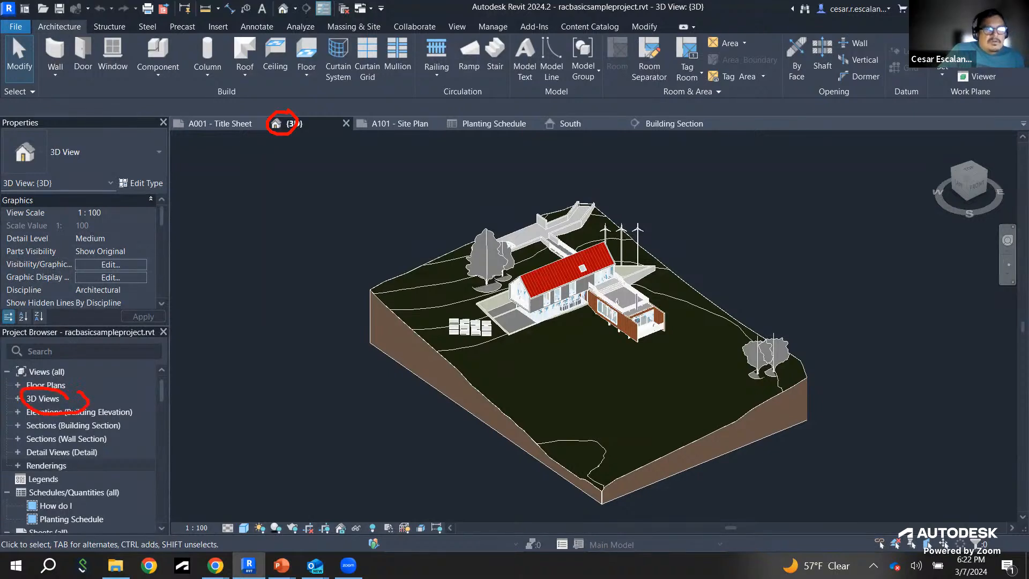
mouse_move(274, 136)
left_mouse_down()
mouse_move(266, 209)
mouse_move(97, 375)
left_mouse_up()
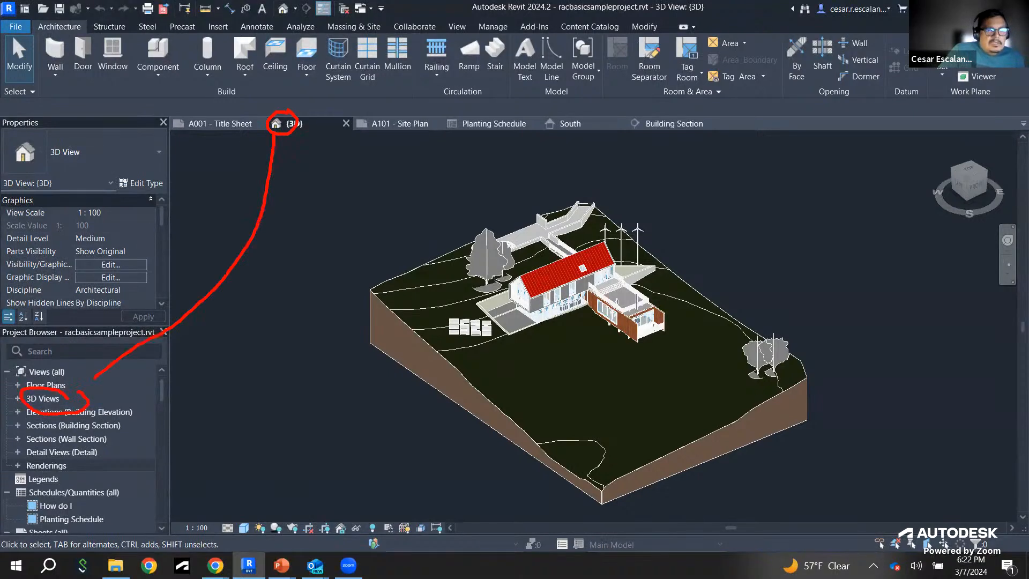
key("Escape")
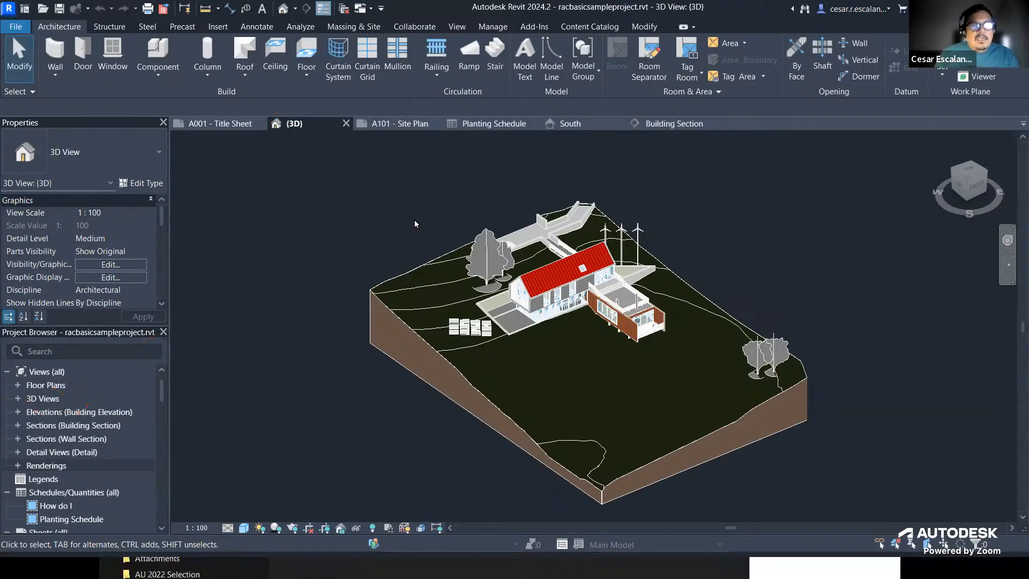
left_click(475, 125)
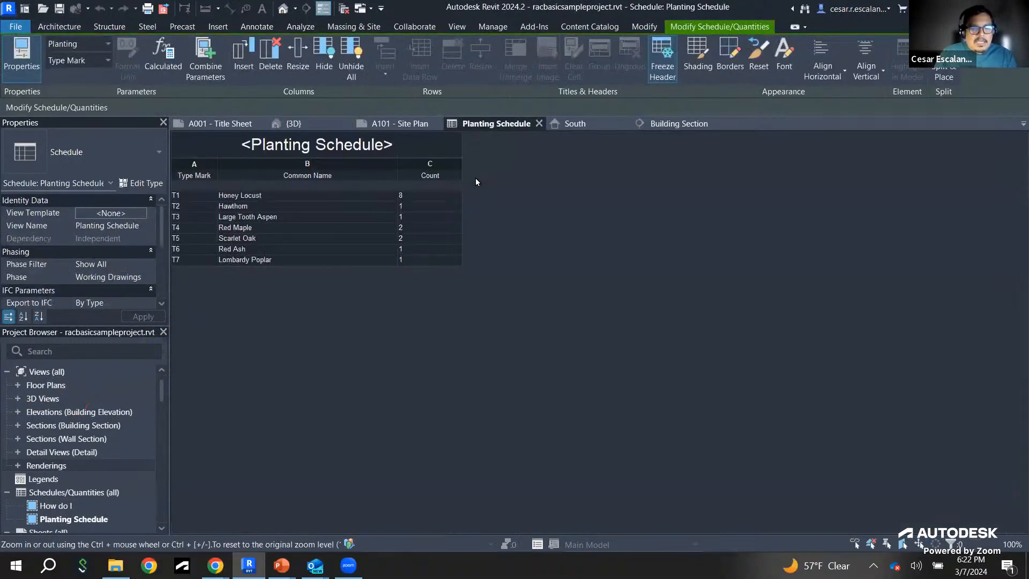
mouse_move(446, 112)
left_mouse_down()
mouse_move(455, 131)
mouse_move(451, 108)
left_mouse_up()
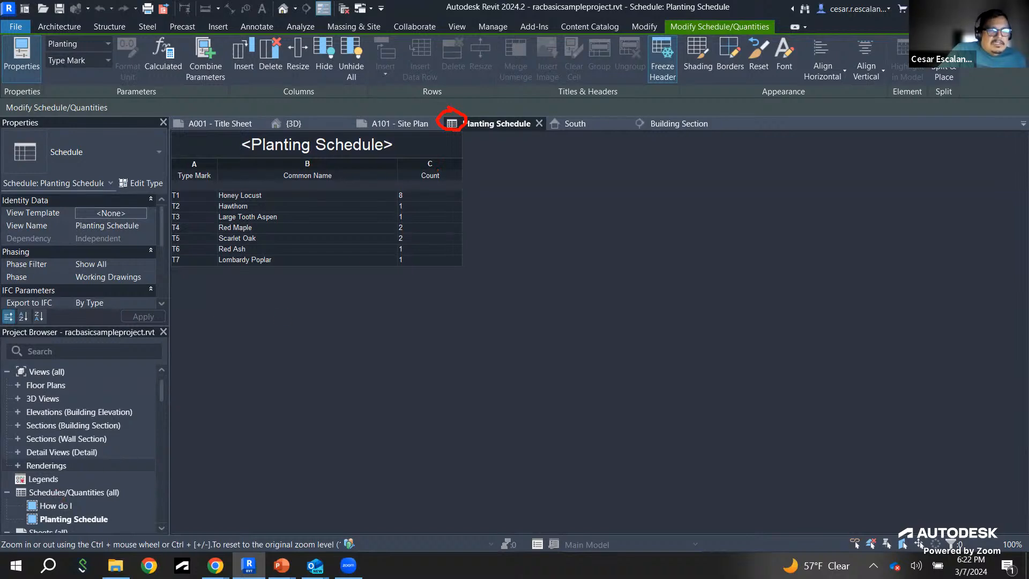
left_click_drag(6, 489, 22, 480)
mouse_move(35, 494)
left_mouse_down()
mouse_move(19, 481)
mouse_move(299, 344)
mouse_move(474, 123)
left_mouse_up()
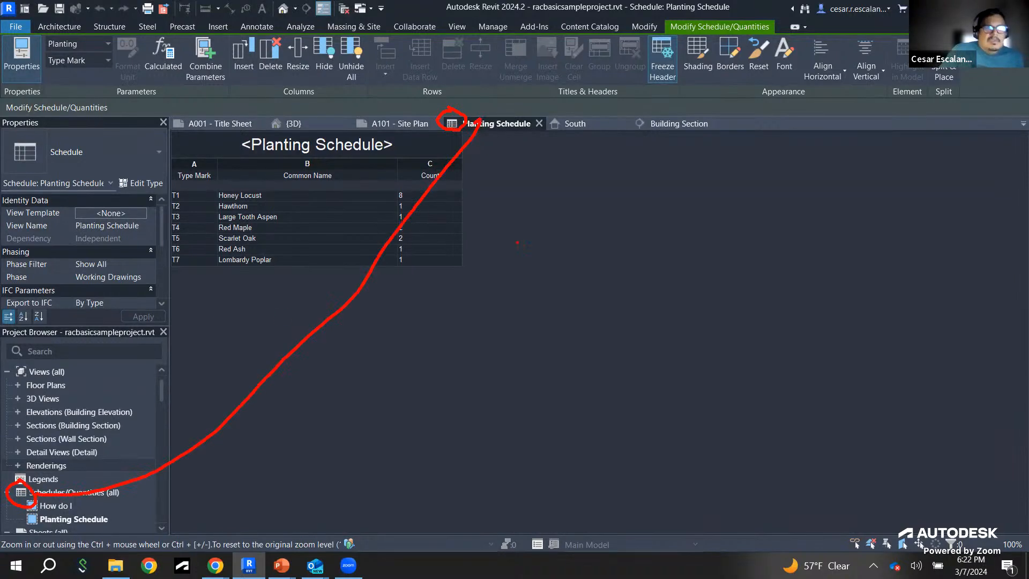
key("Escape")
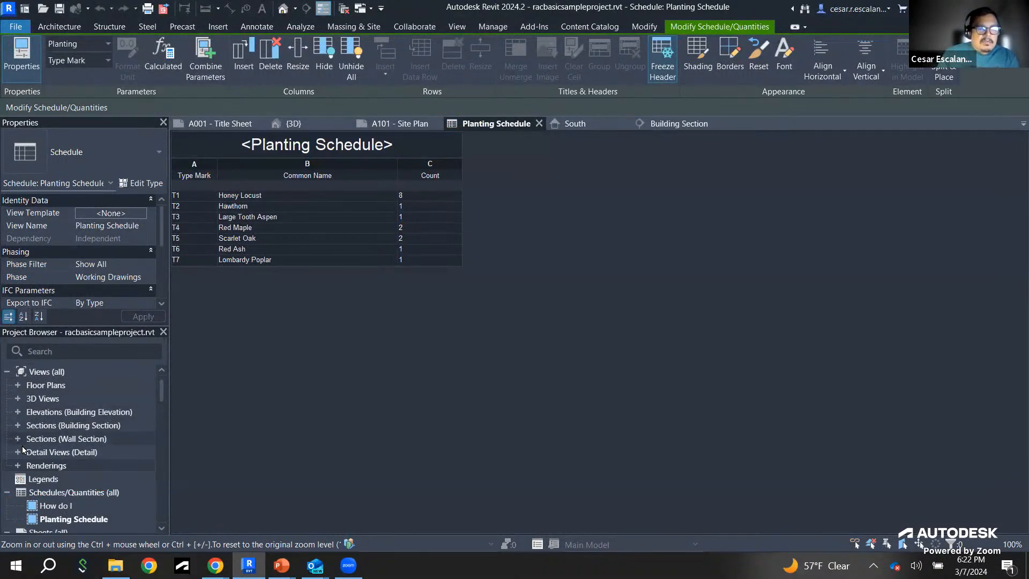
Step: Expand the Elevations (Building Elevation) group and switch through the open South, Building Section and {3D} views
left_click(18, 411)
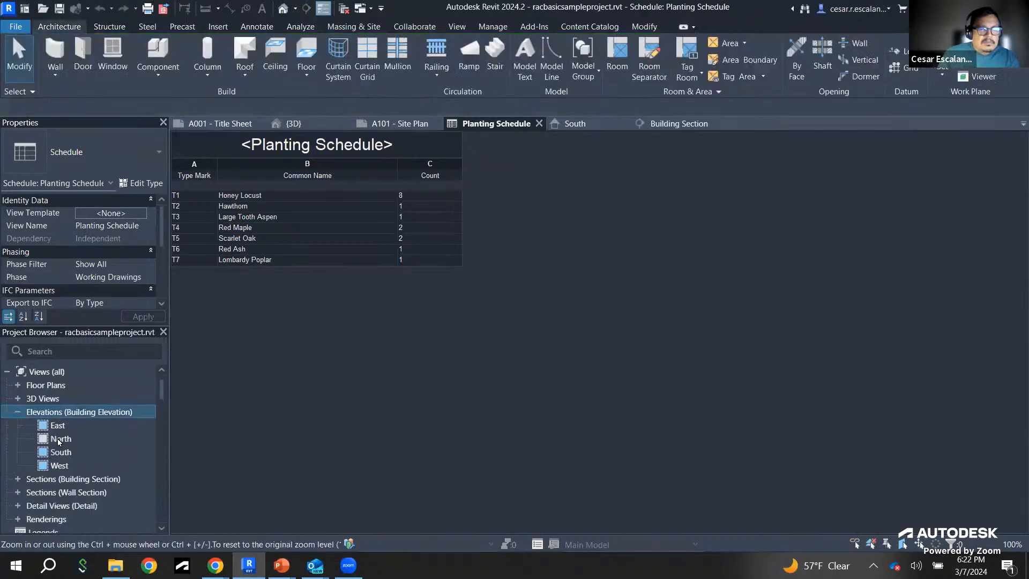
left_click(588, 127)
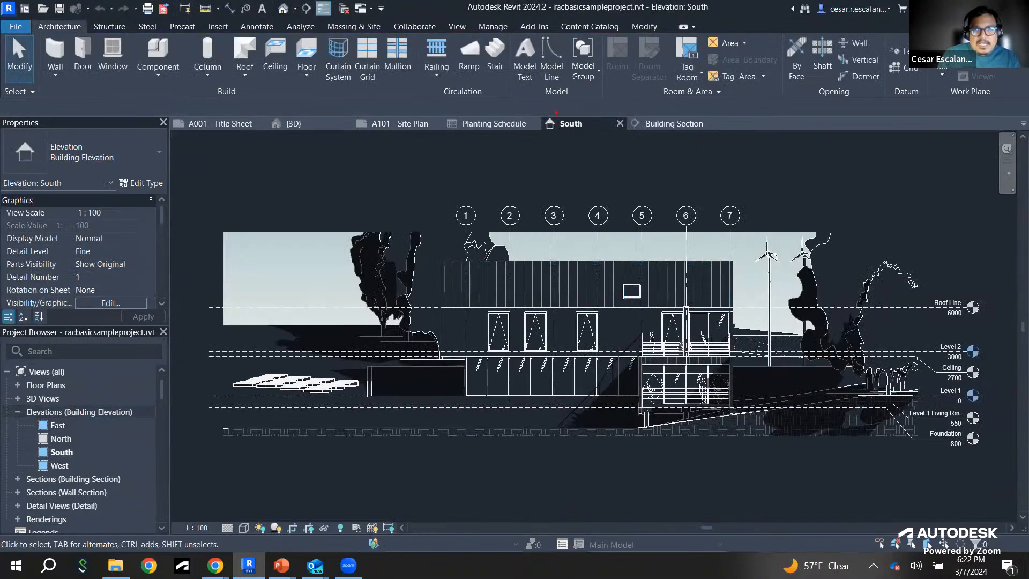
left_click_drag(529, 129, 567, 119)
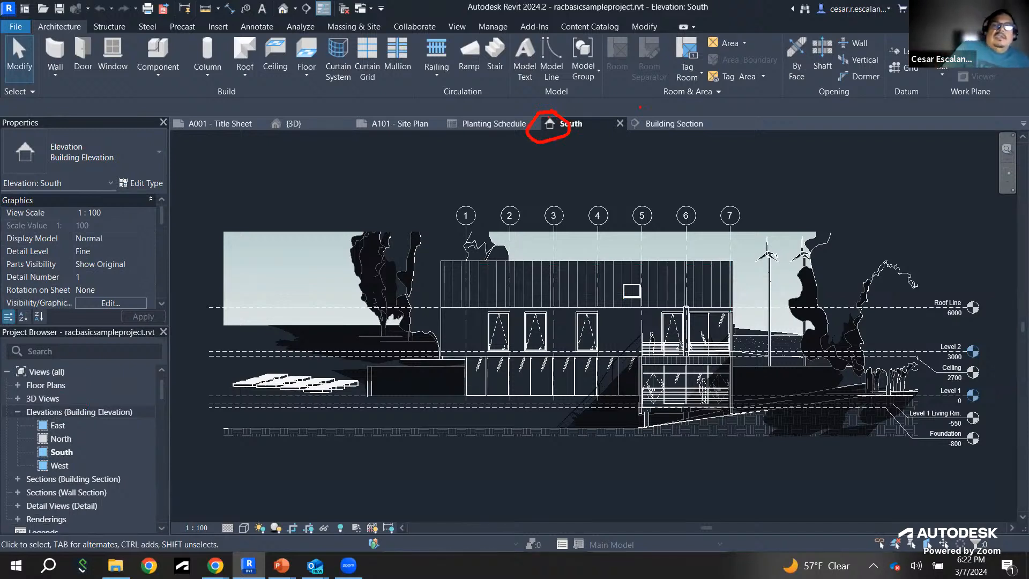
left_click(643, 125)
mouse_move(638, 108)
left_mouse_down()
mouse_move(622, 137)
mouse_move(651, 107)
left_mouse_up()
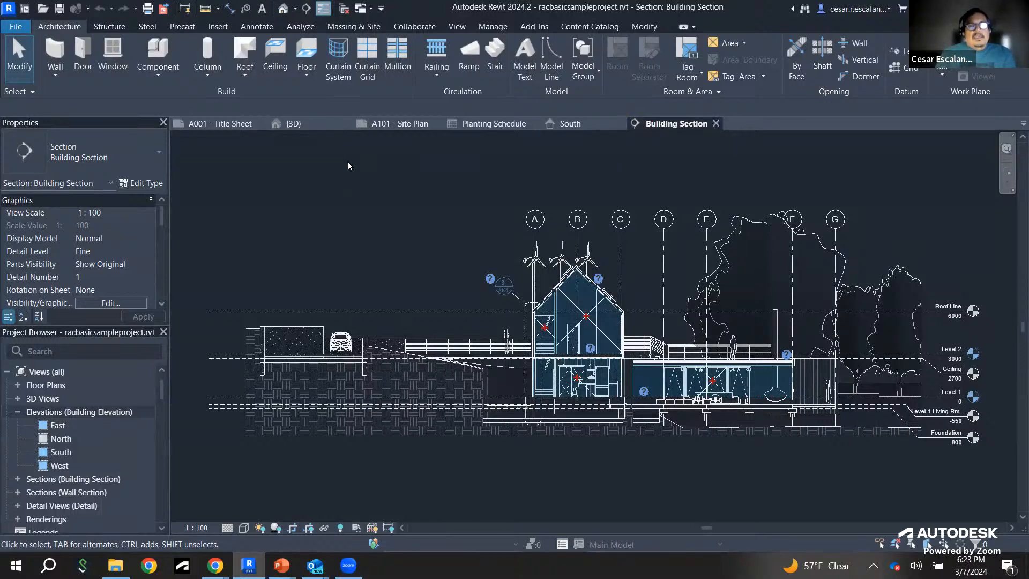
left_click(307, 124)
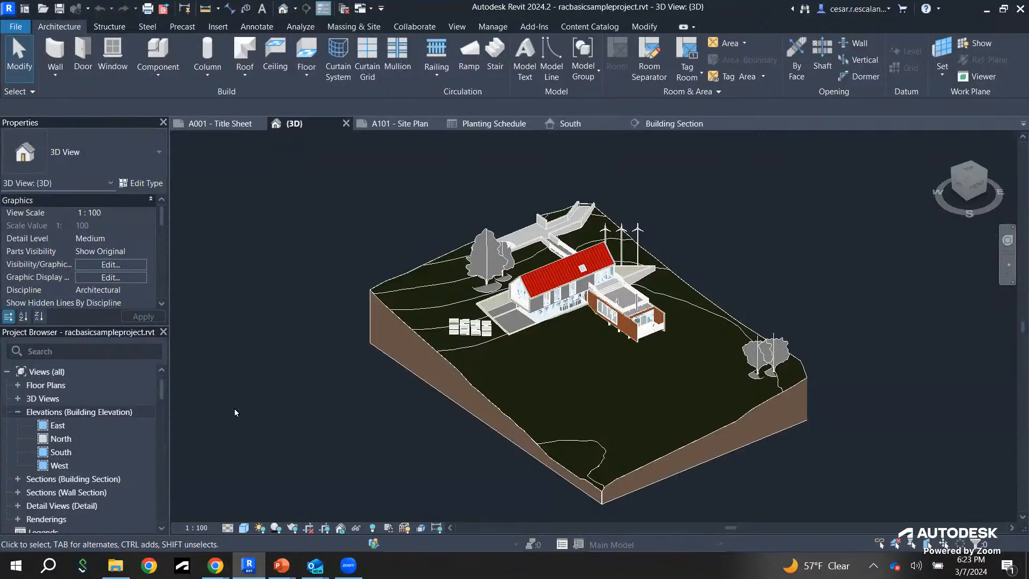
Step: Close both the Project Browser and the Properties palette
key("ctrl+2")
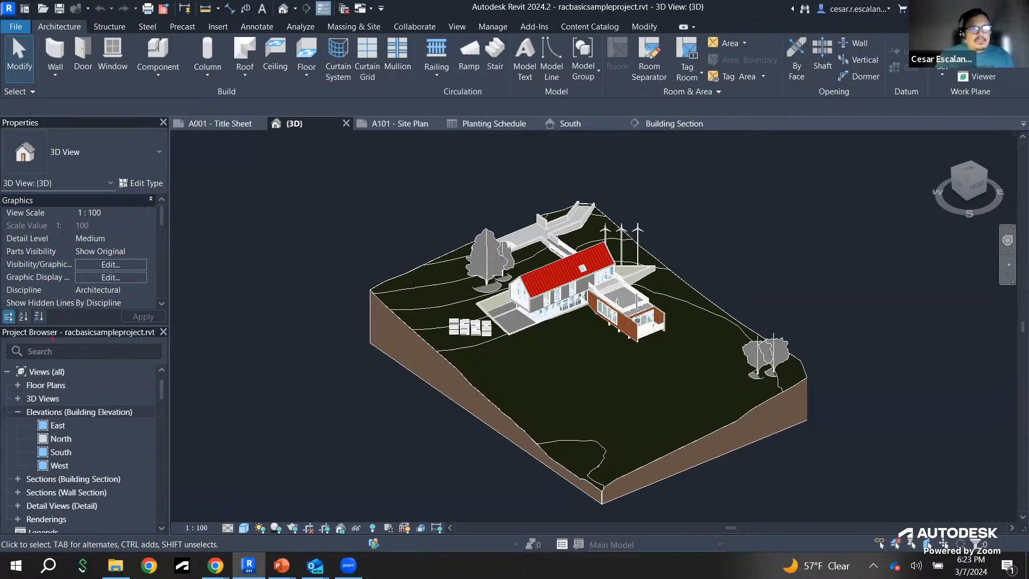
mouse_move(1, 325)
left_mouse_down("ctrl")
mouse_move(121, 520)
mouse_move(172, 547)
left_mouse_up("ctrl")
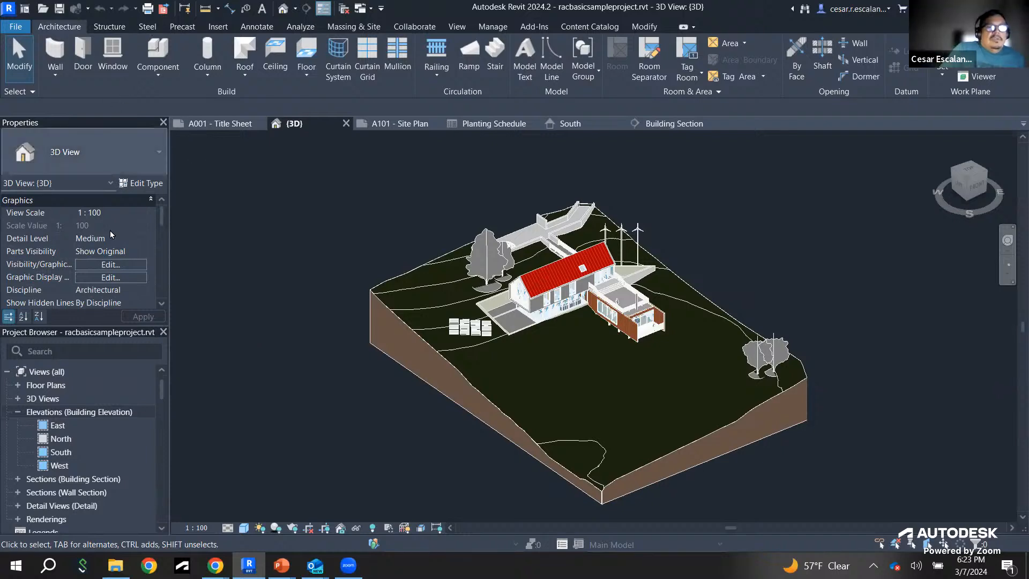
left_click(164, 332)
left_click(162, 124)
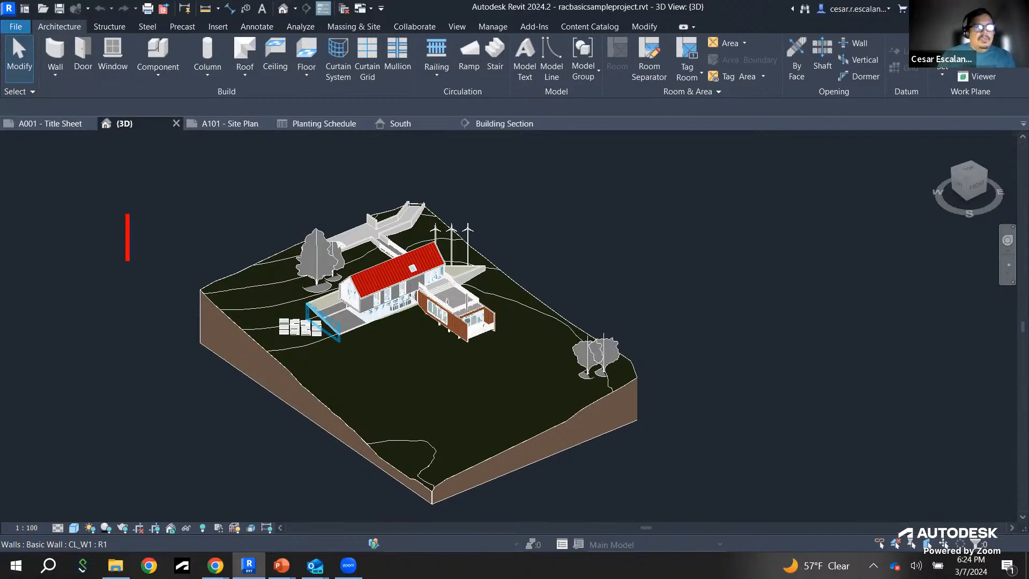
type("PP")
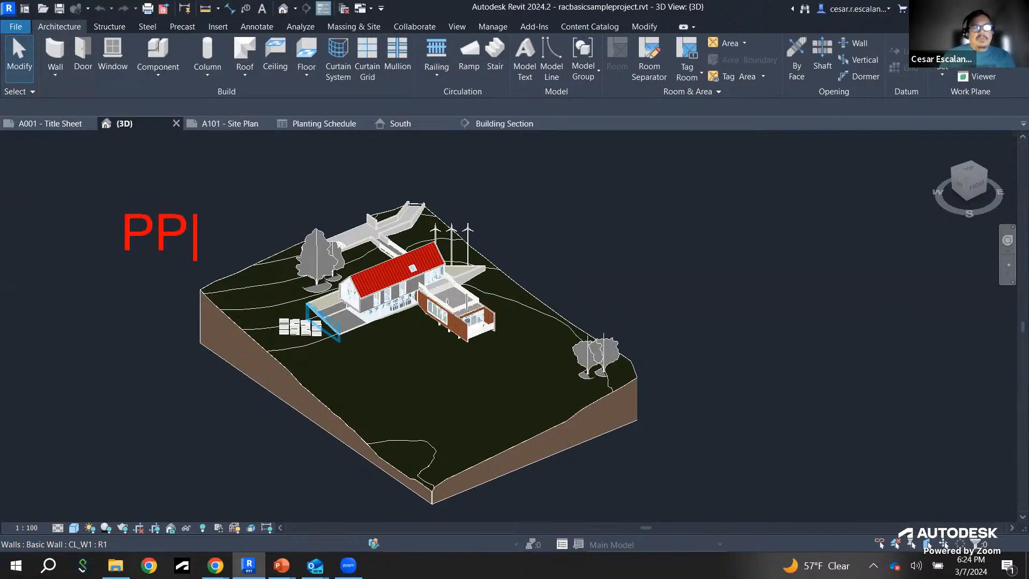
key("Escape")
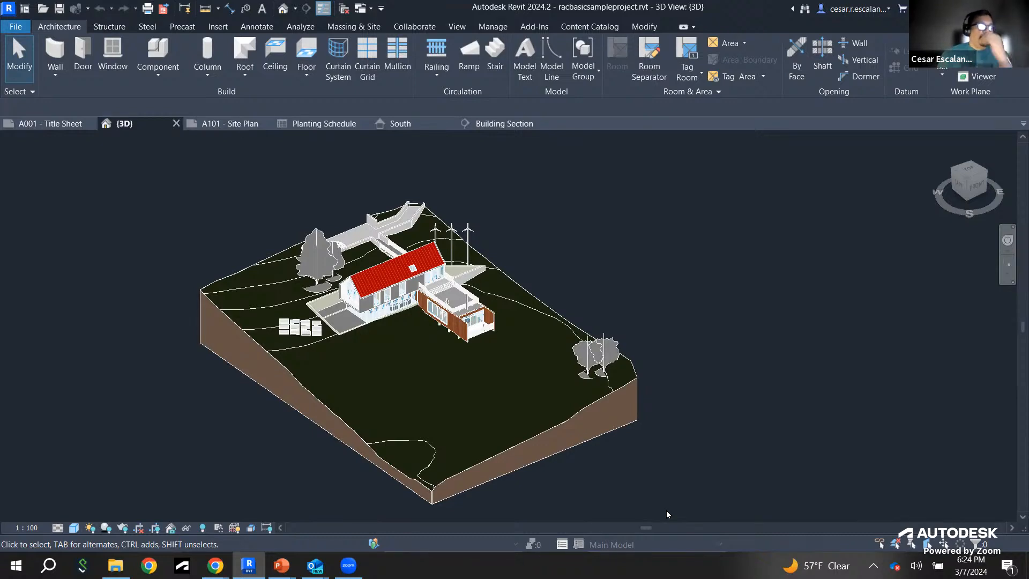
Step: Bring back the Properties palette and the Project Browser
key("p")
key("p")
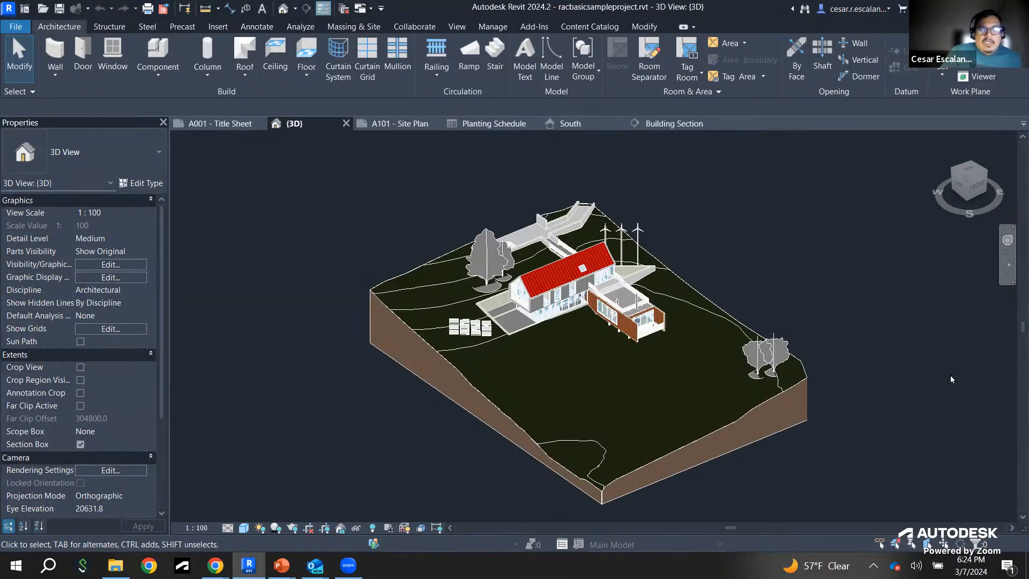
right_click(220, 234)
mouse_move(275, 453)
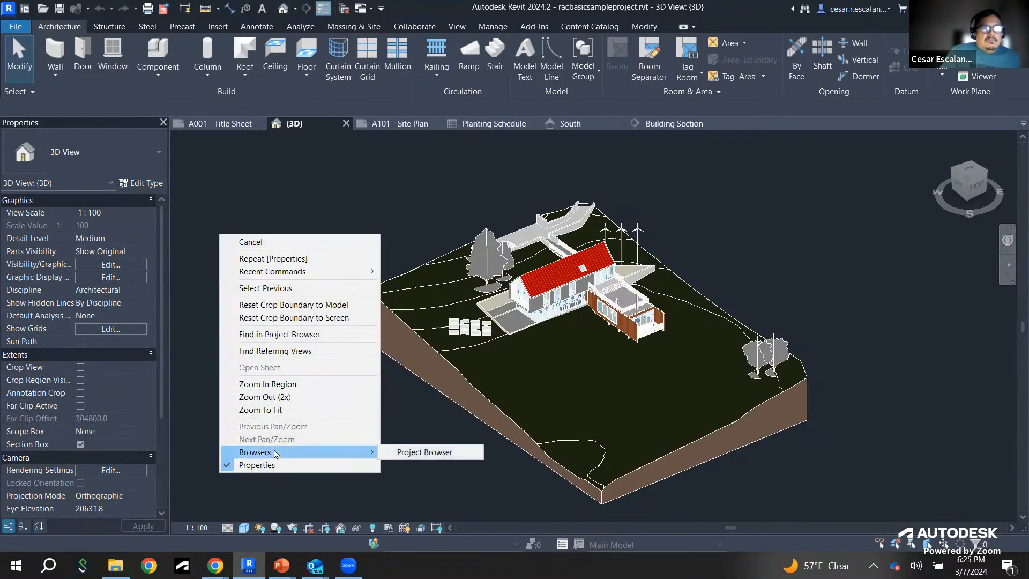
left_click(435, 453)
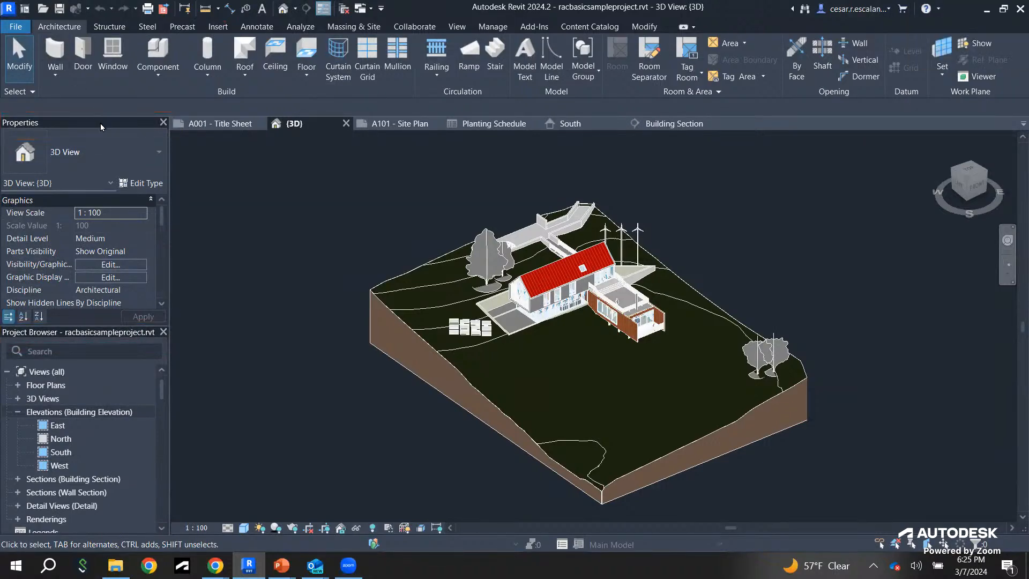
Step: Dock the Properties palette on the right side of the drawing area, opposite the Project Browser, and make it narrower
left_click_drag(102, 125, 212, 159)
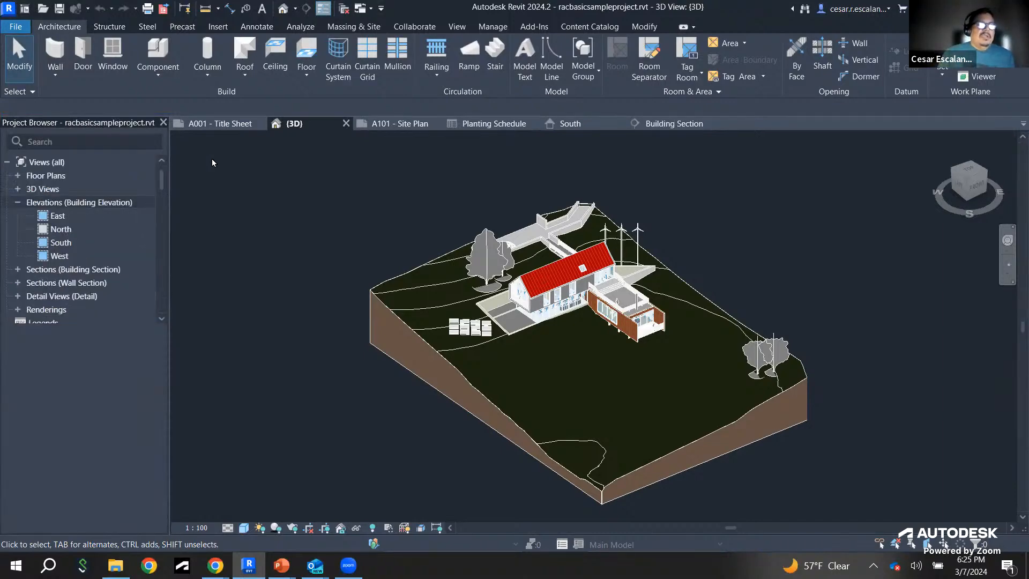
left_click_drag(211, 159, 705, 108)
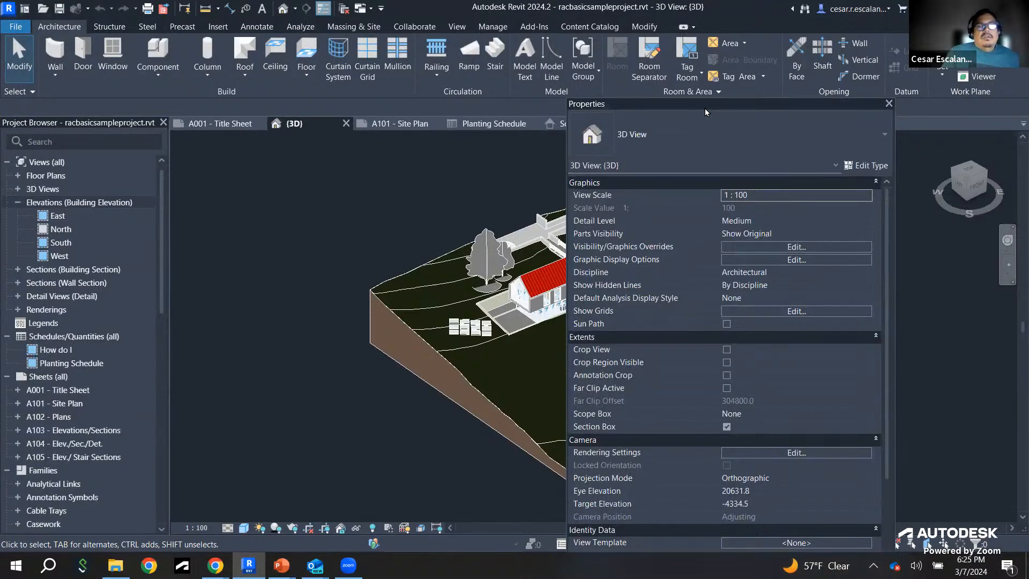
left_click_drag(706, 109, 1010, 252)
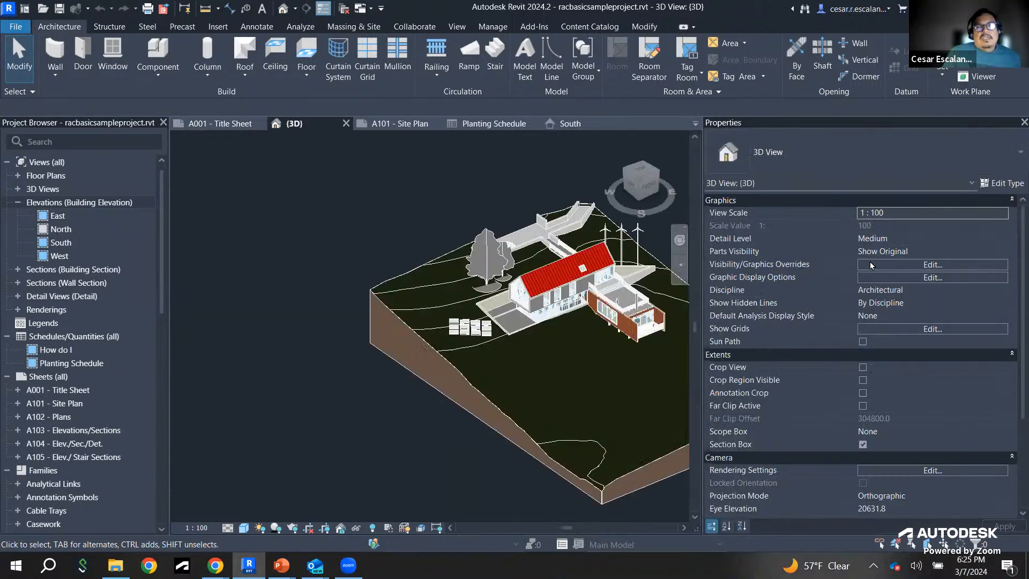
left_click_drag(703, 240, 802, 240)
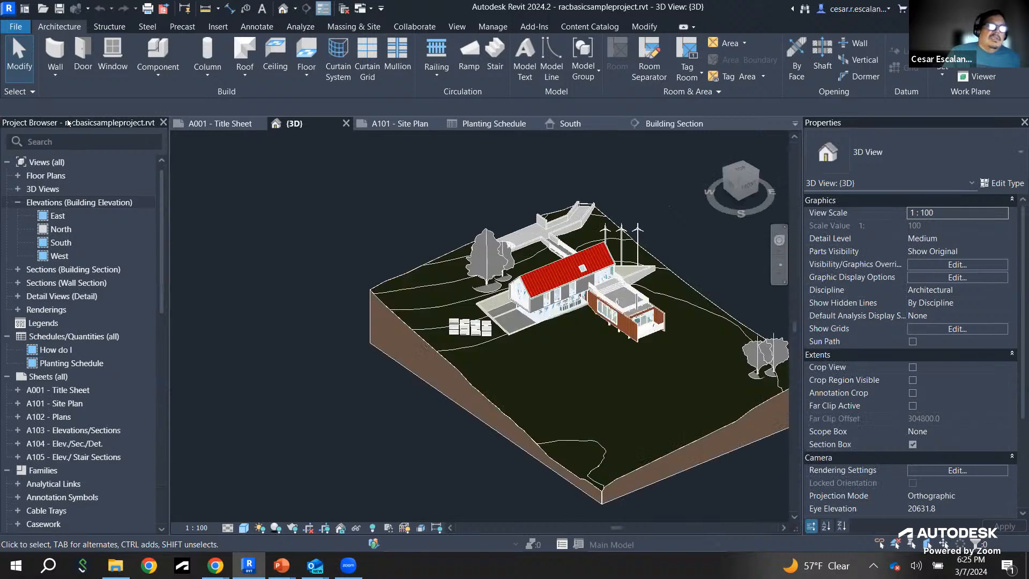
Step: Float and redock the Project Browser on the left side, and stack the Properties palette above it in a narrower shared column
left_click_drag(68, 123, 201, 209)
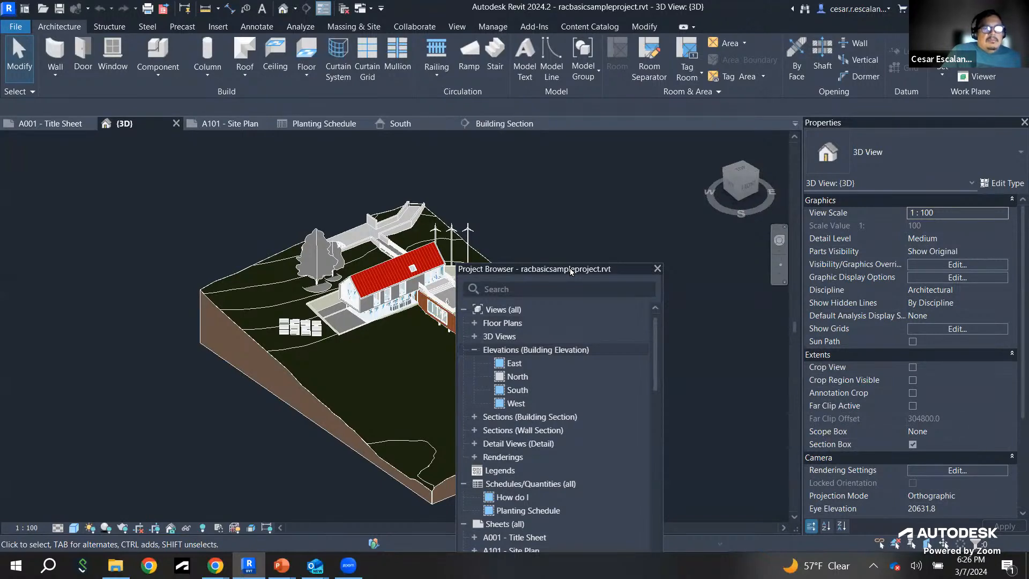
left_click_drag(571, 271, 7, 343)
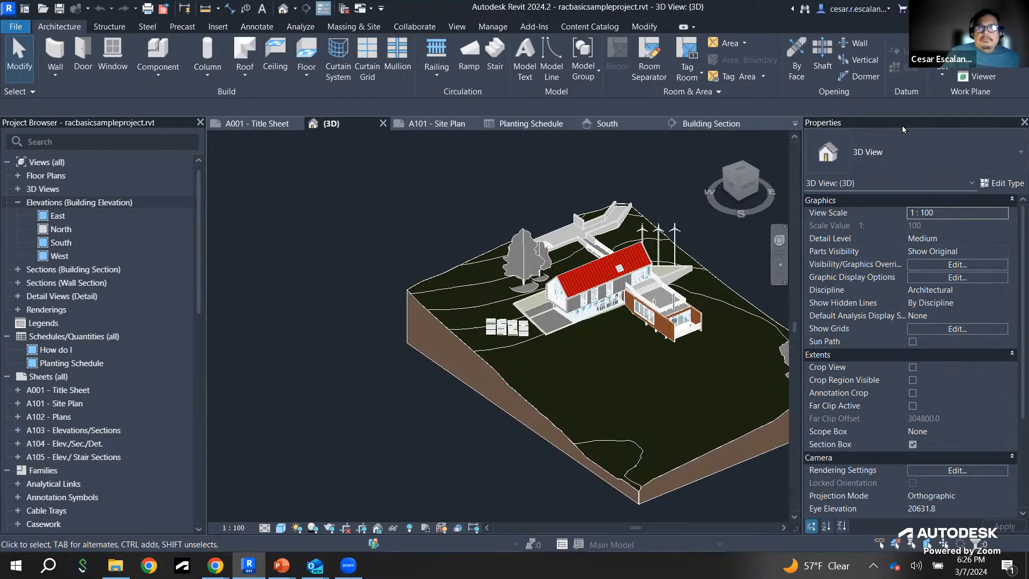
left_click_drag(905, 120, 968, 272)
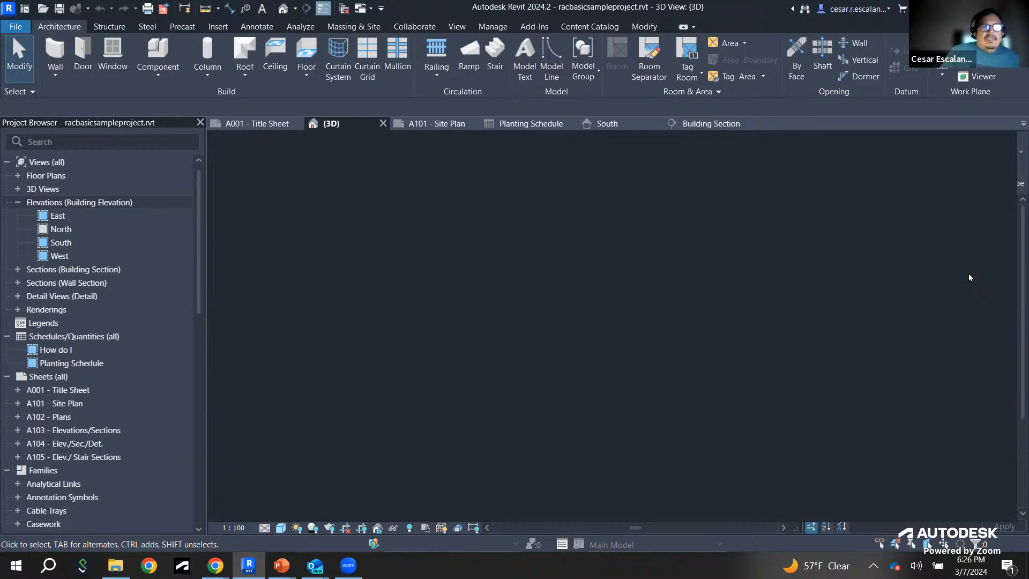
left_click_drag(968, 273, 80, 136)
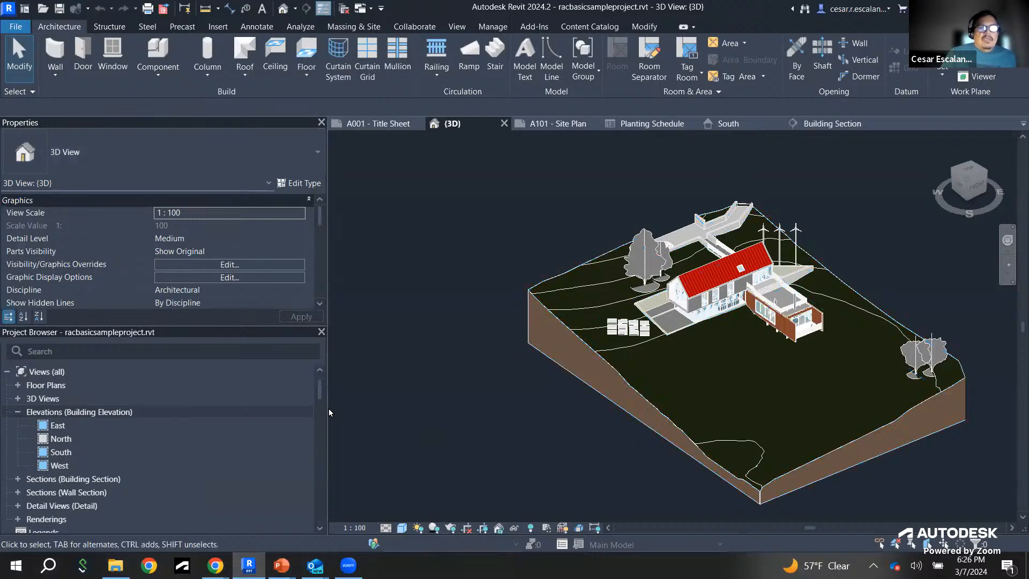
left_click_drag(326, 410, 173, 414)
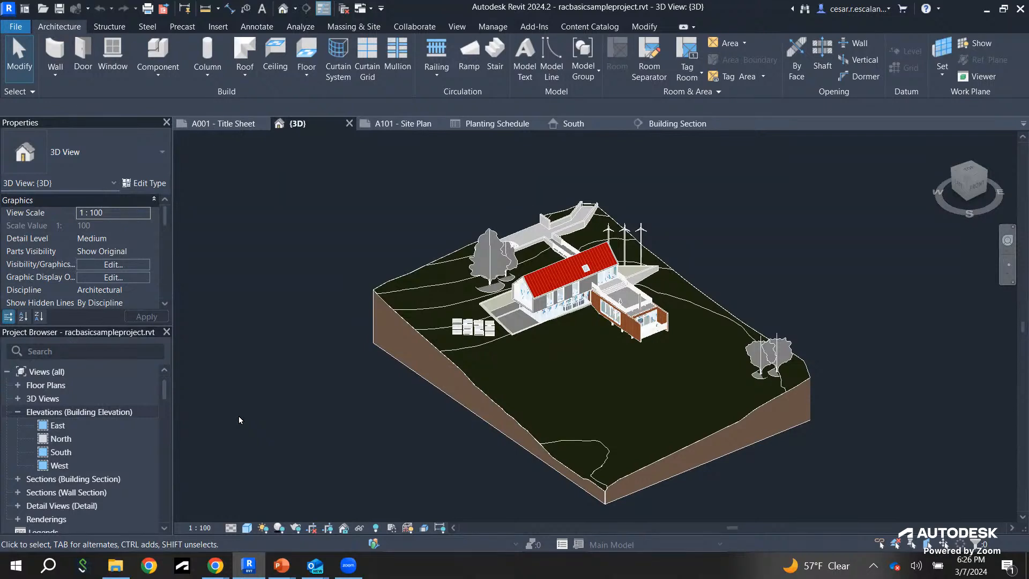
Step: Collapse the Elevations (Building Elevation) group and slightly widen the column holding the Properties palette and Project Browser
left_click_drag(162, 388, 178, 354)
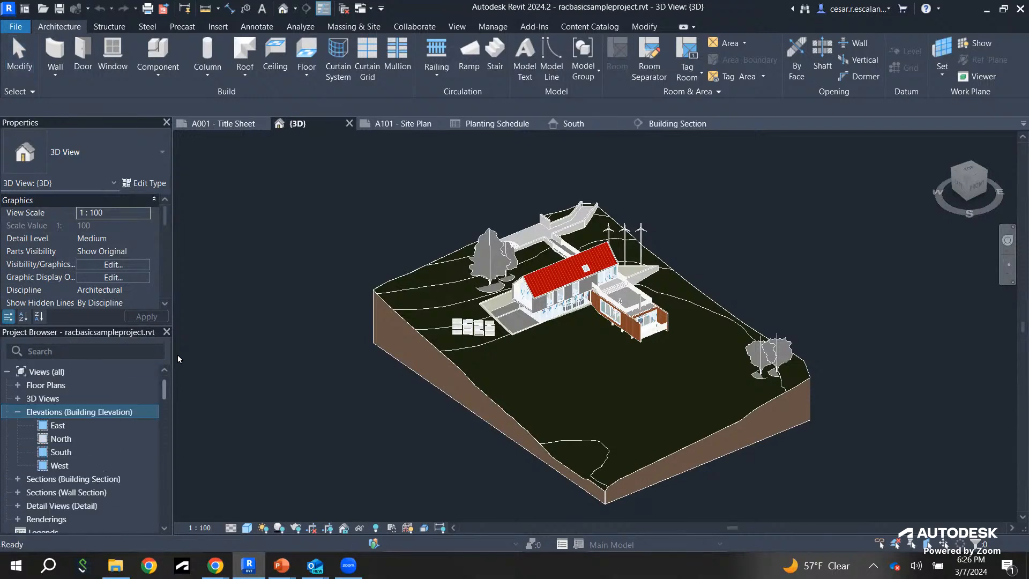
left_click(17, 411)
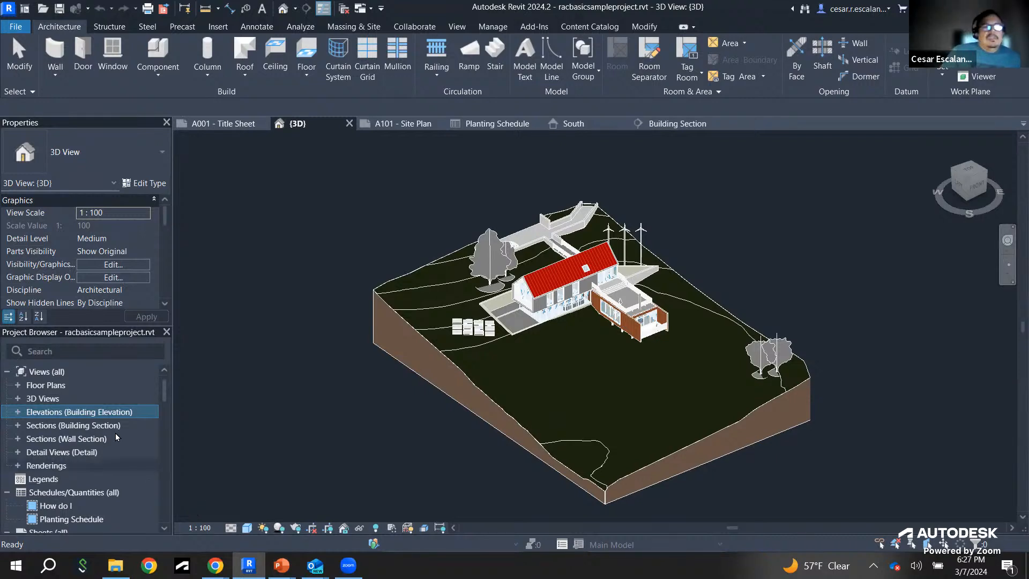
left_click(40, 351)
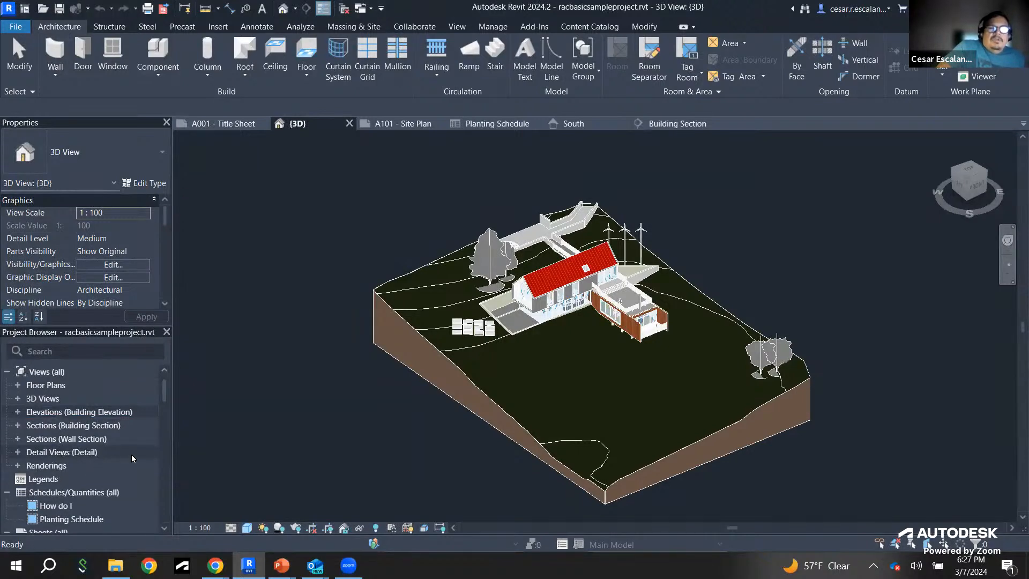
left_click_drag(172, 451, 195, 457)
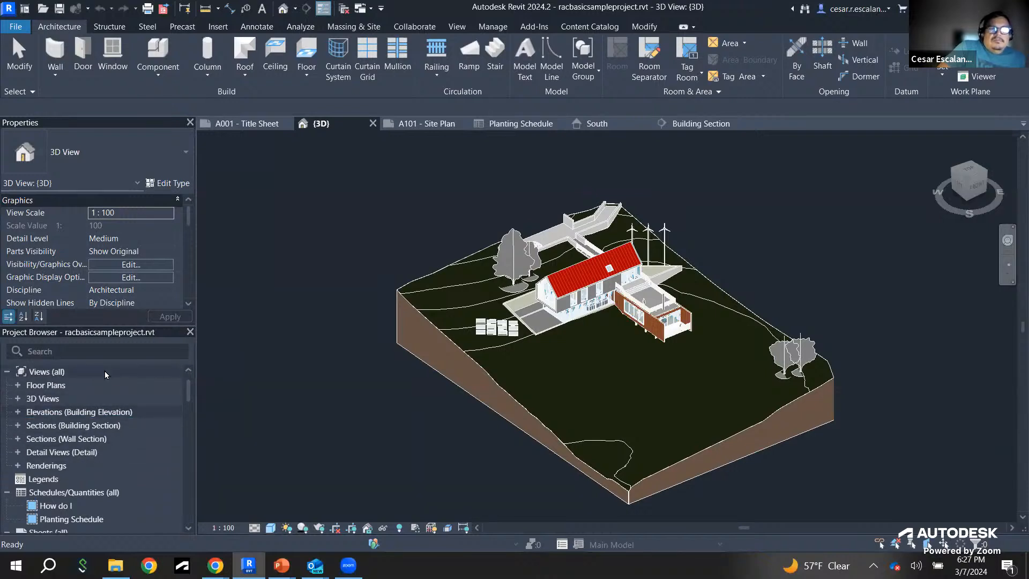
left_click(15, 27)
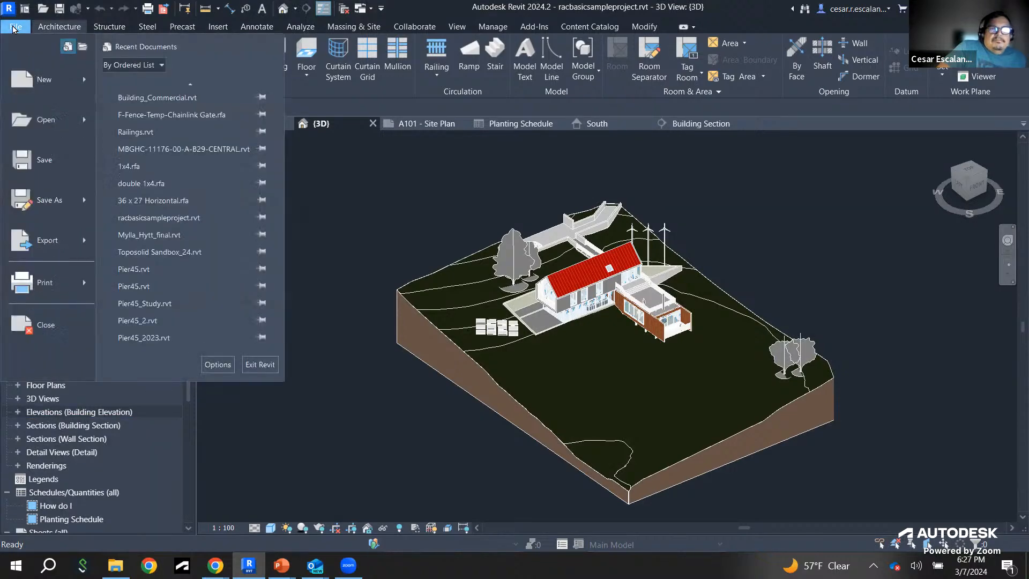
left_click(309, 387)
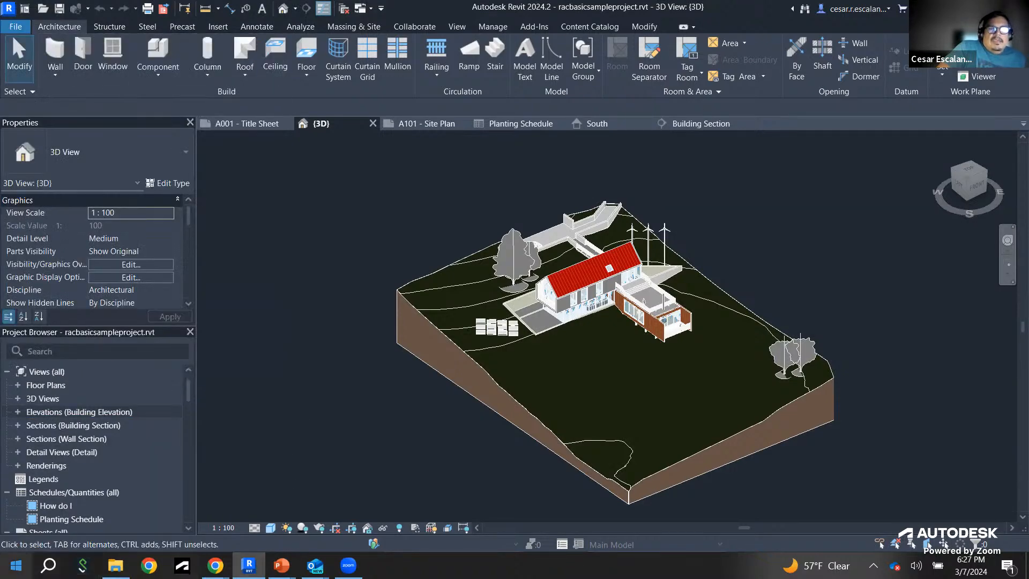
left_click(16, 566)
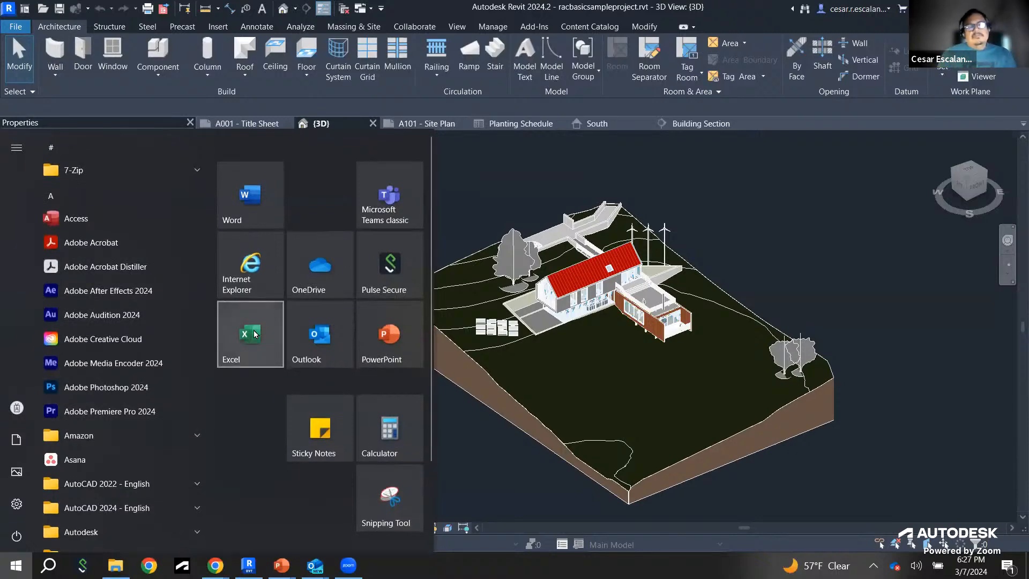
type("r")
key("BackSpace")
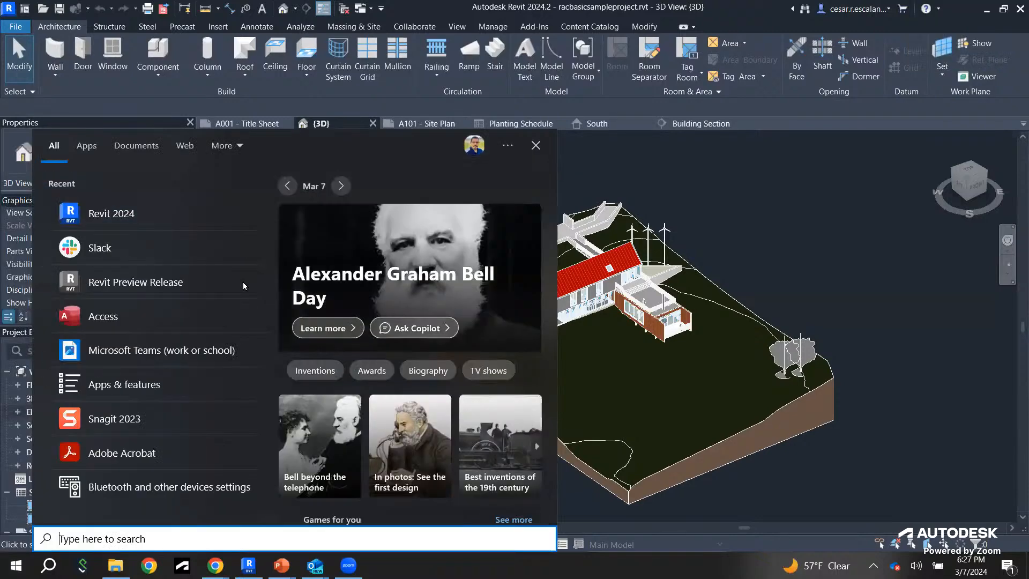
left_click(718, 286)
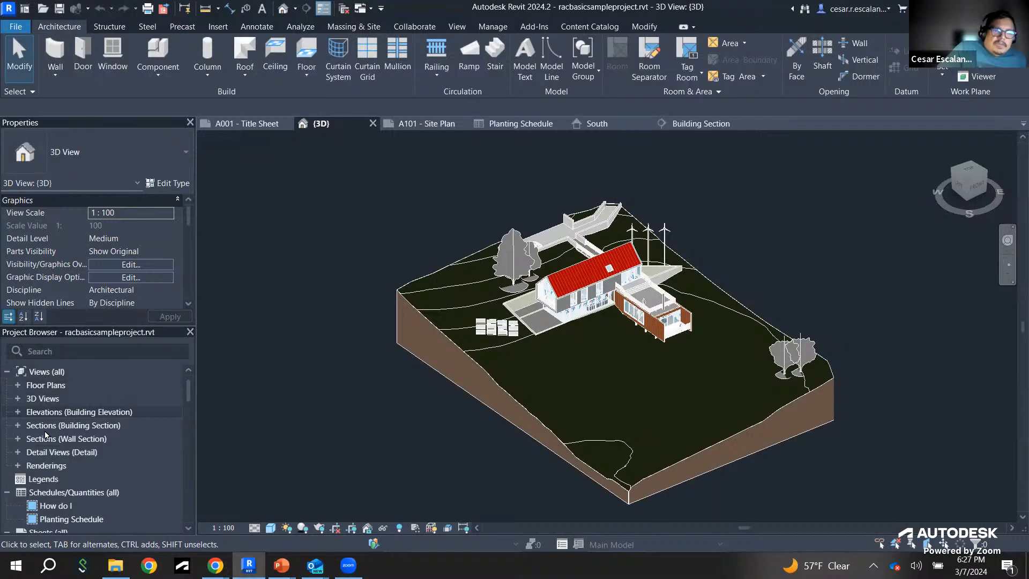
Step: Organize the Project Browser's views with the Discipline scheme
right_click(55, 371)
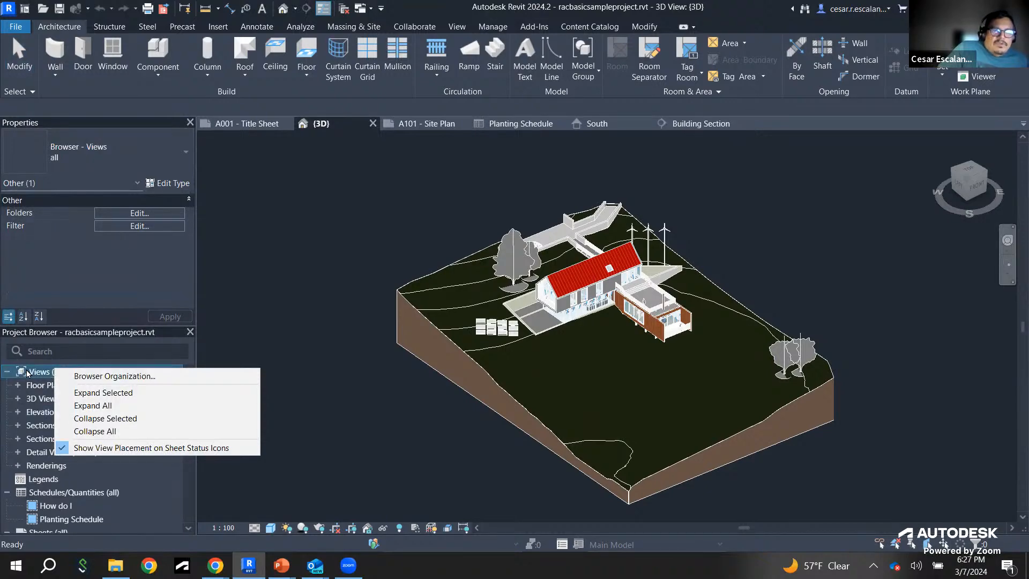
left_click(113, 381)
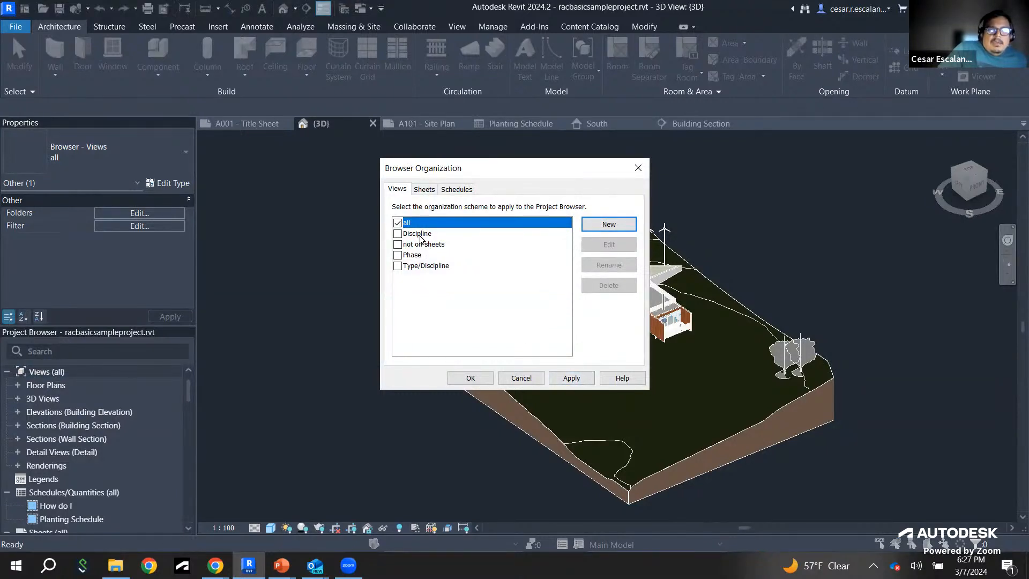
left_click(399, 236)
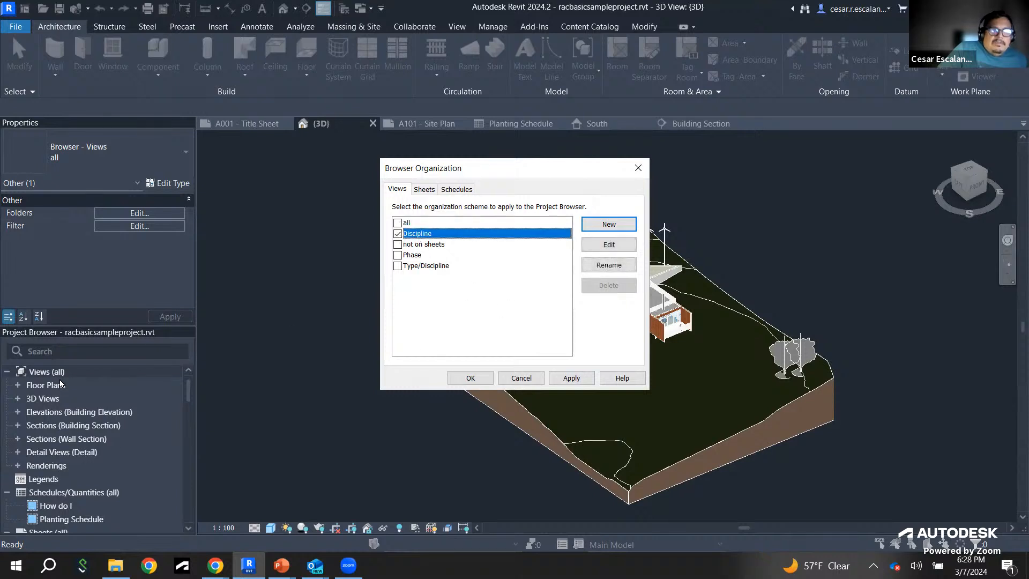
left_click(470, 378)
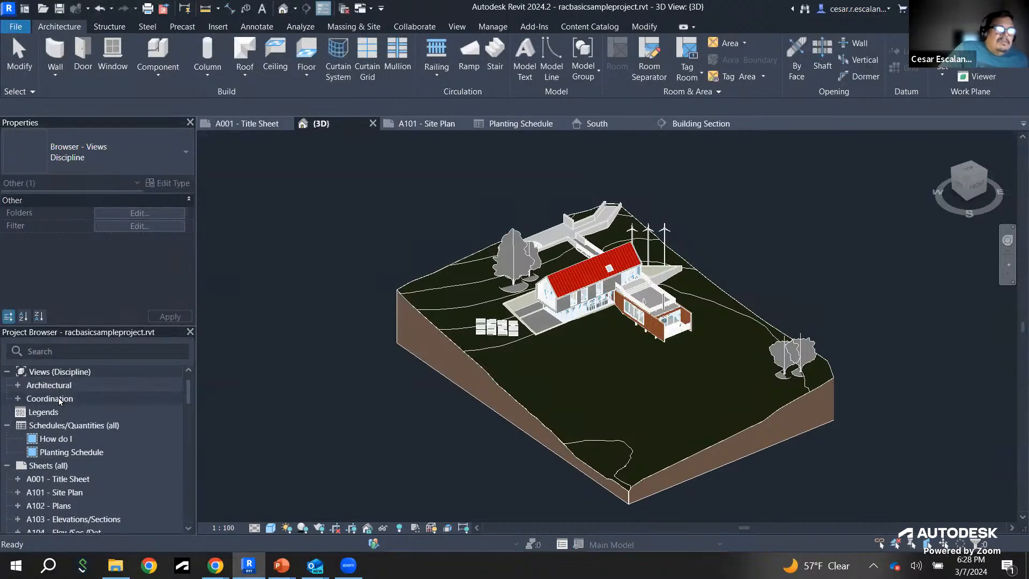
Step: Switch the browser organization of the views to the Phase scheme
right_click(87, 374)
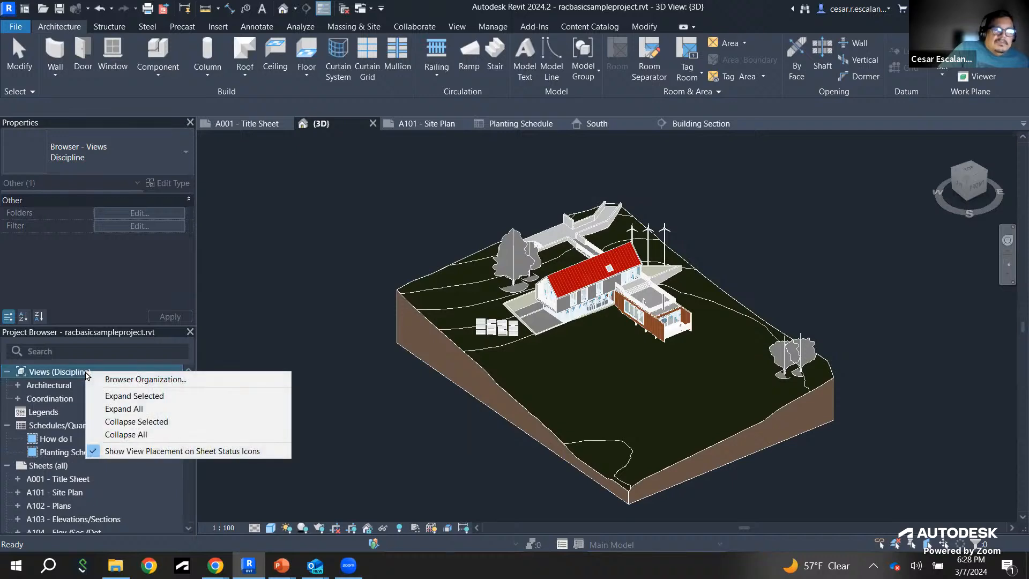
left_click(160, 378)
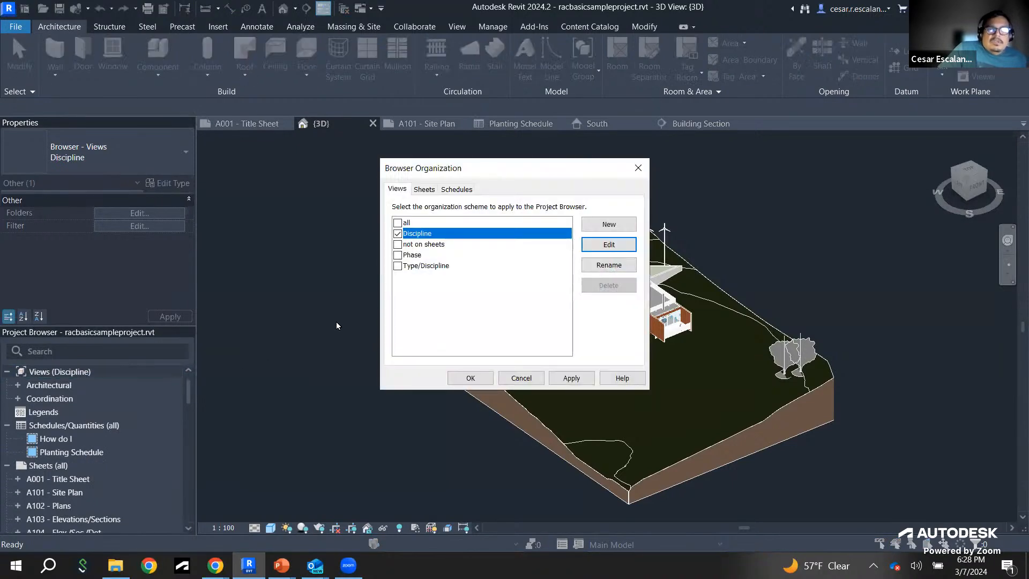
left_click(397, 255)
left_click(571, 378)
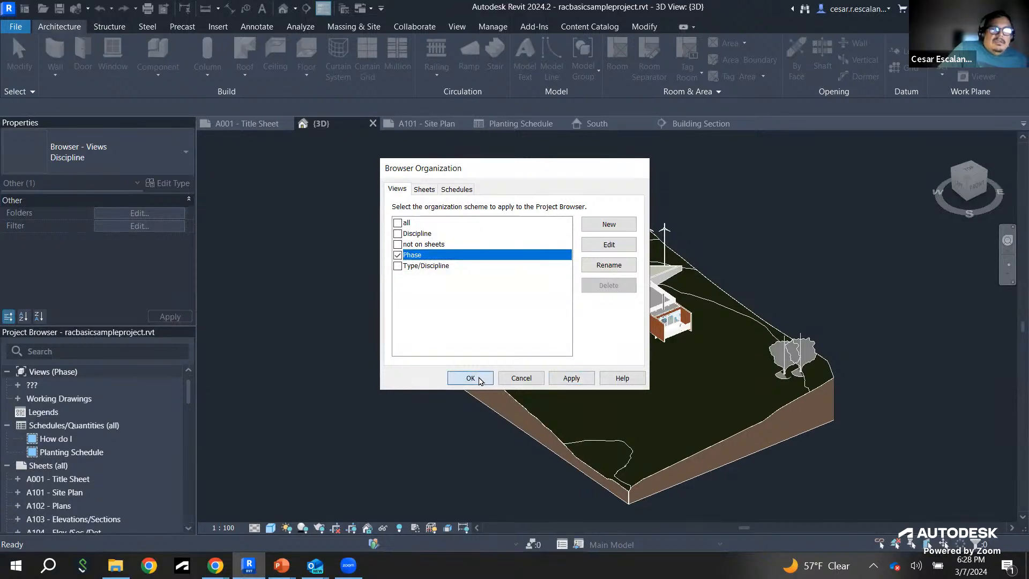
left_click(470, 378)
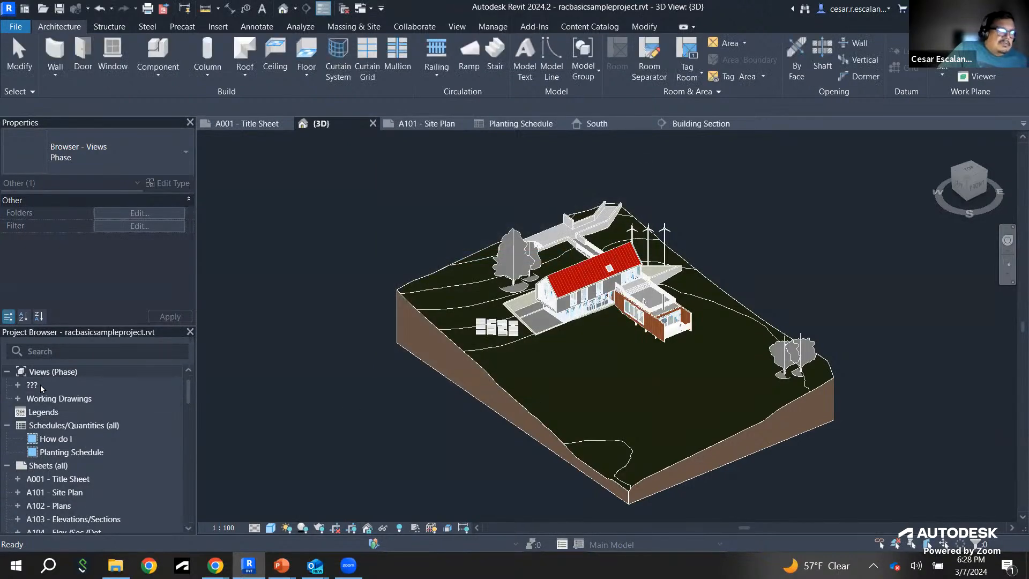
Step: Apply the Type/Discipline organization scheme to the views in the Project Browser
right_click(59, 370)
left_click(116, 378)
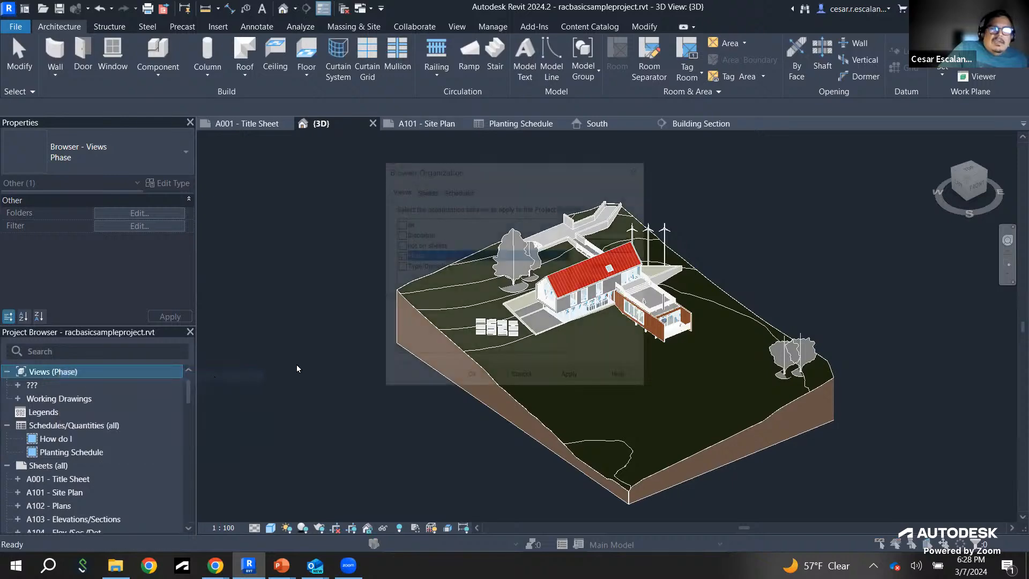
left_click(398, 266)
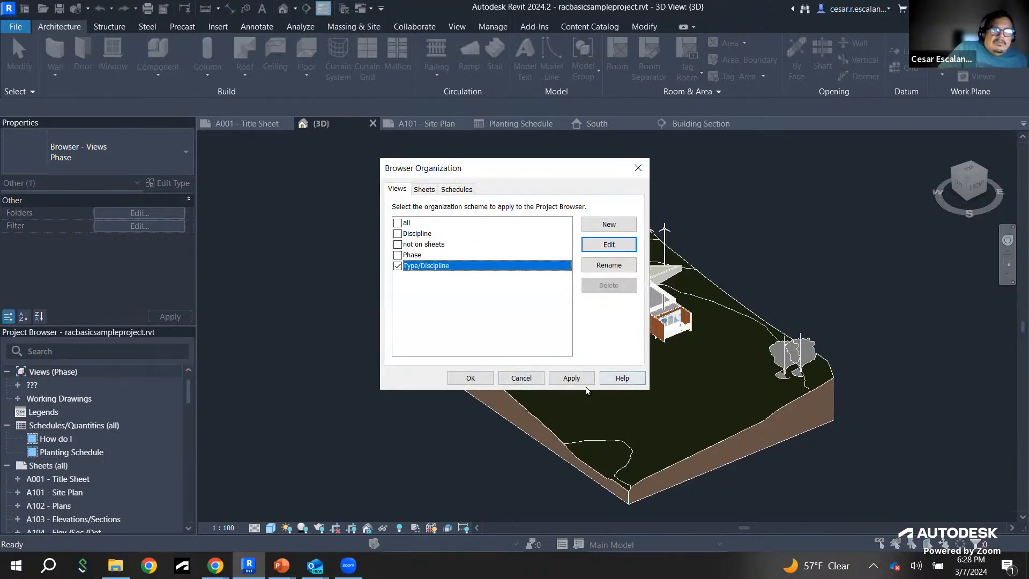
left_click(571, 378)
left_click(472, 378)
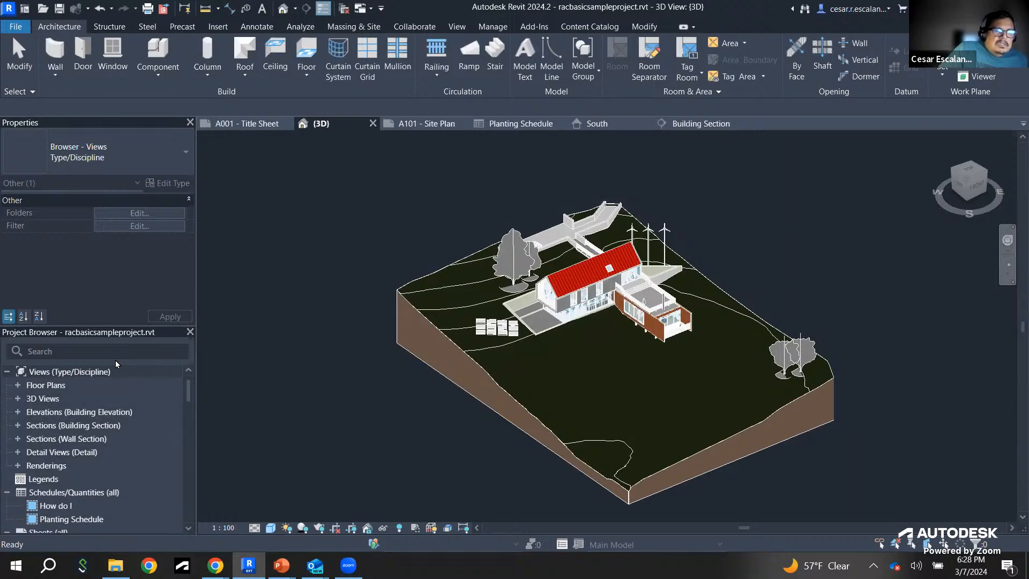
Step: Organize the views with the "not on sheets" scheme and expand the 3D Views group
right_click(89, 371)
left_click(150, 379)
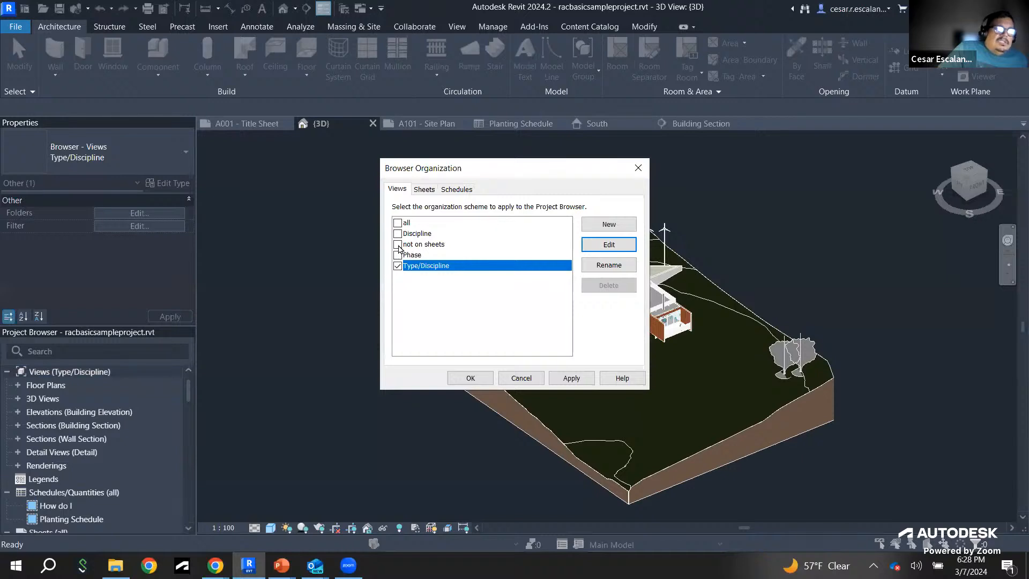
left_click(397, 245)
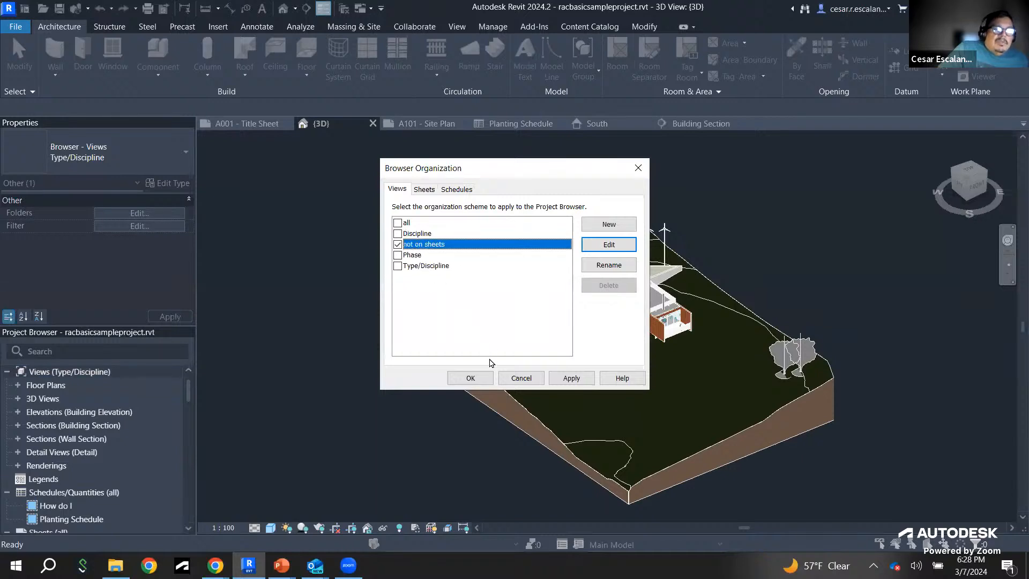
left_click(470, 379)
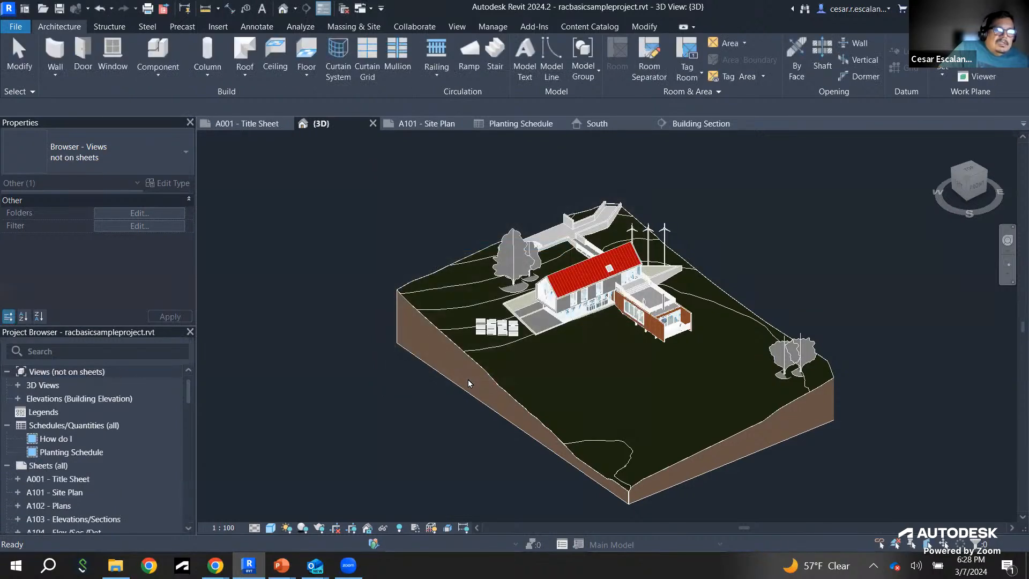
left_click(43, 385)
left_click(17, 385)
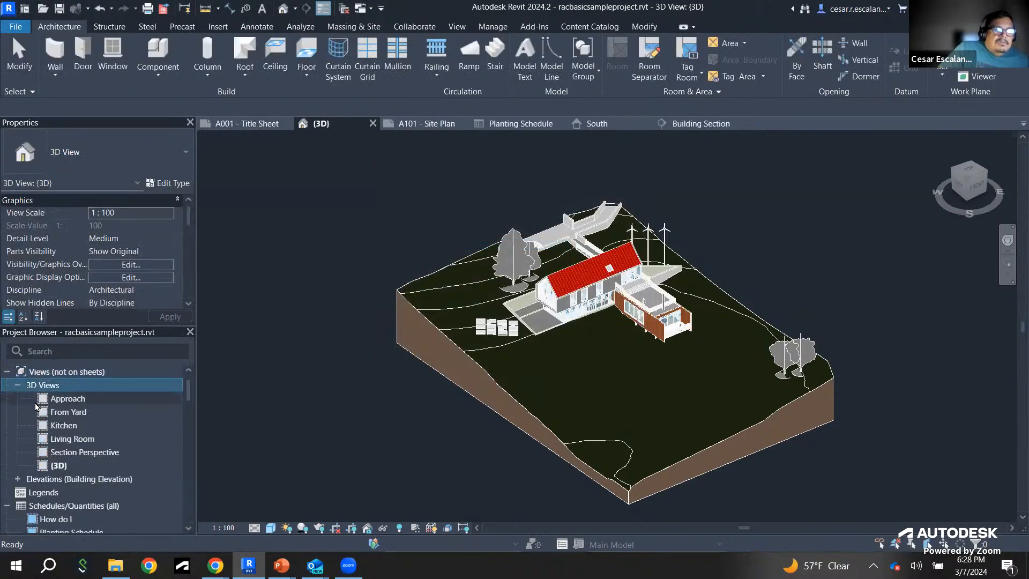
Step: Set the views' browser organization back to the "all" scheme and collapse the 3D Views group
left_click(82, 370)
right_click(82, 370)
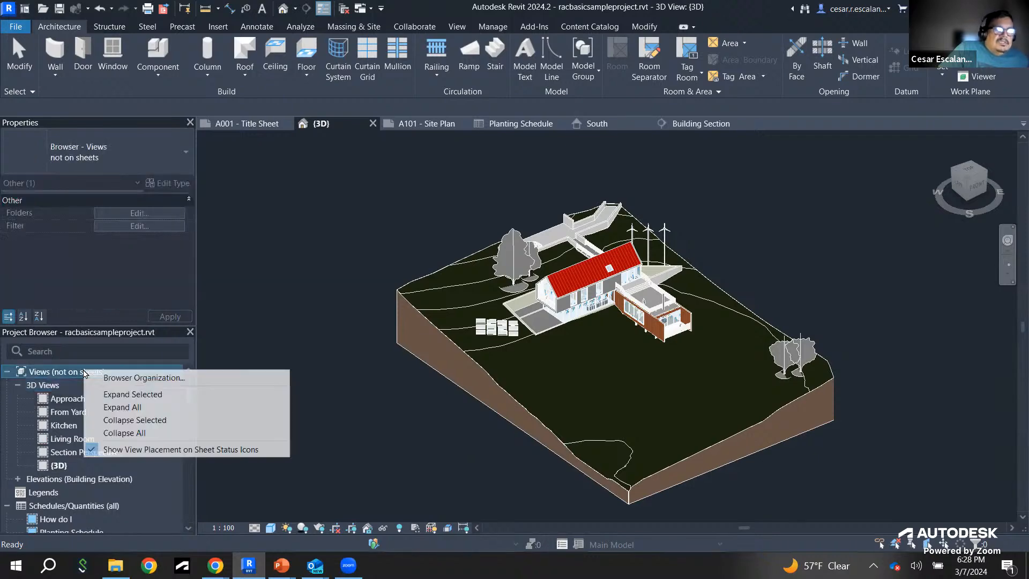
left_click(137, 378)
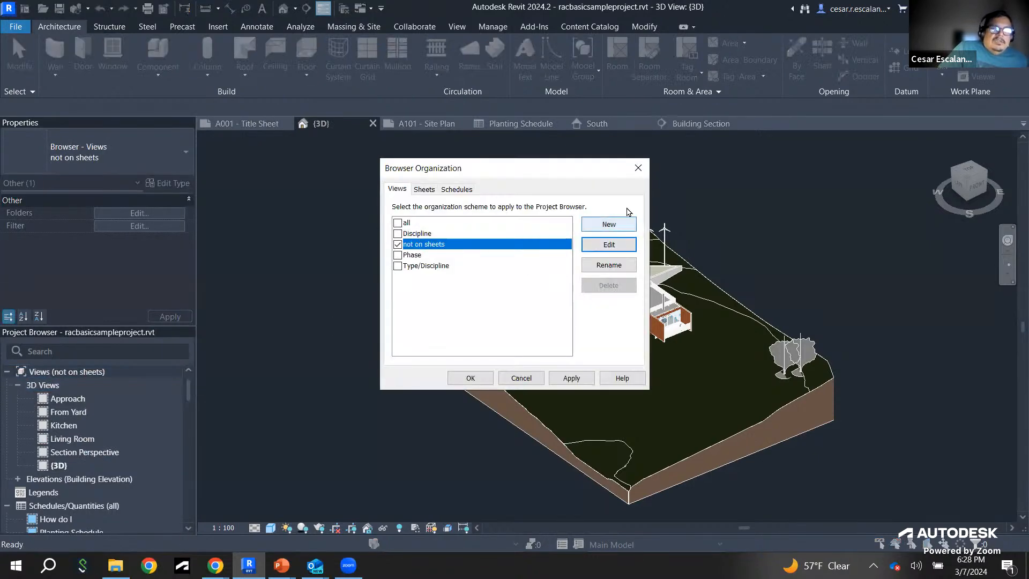
left_click(398, 223)
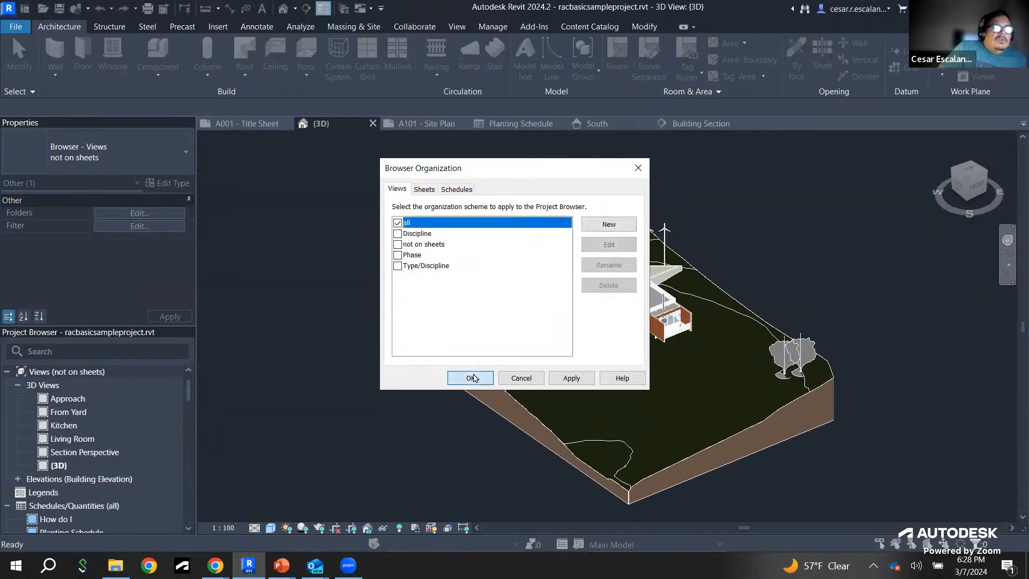
left_click(471, 377)
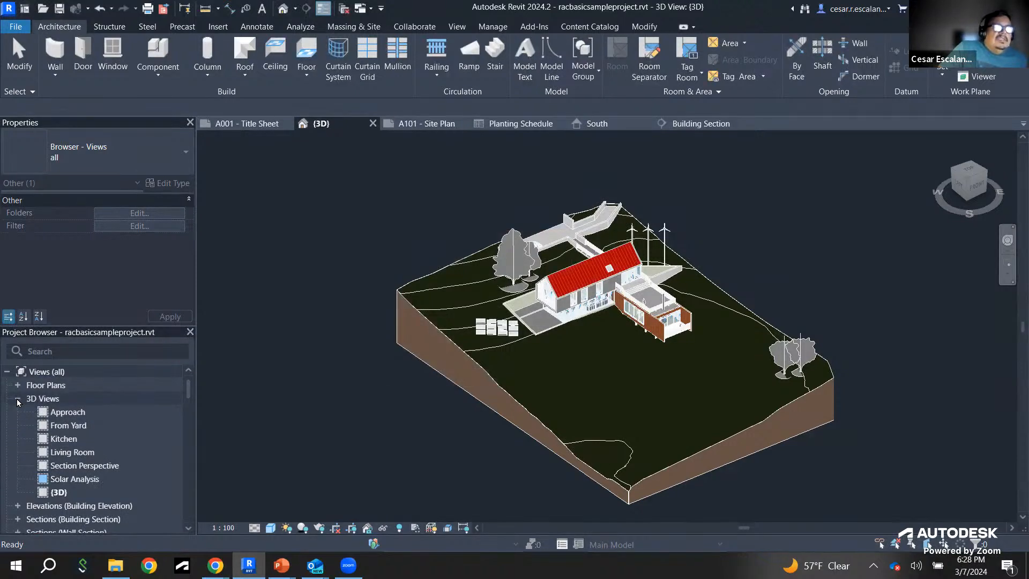
left_click(17, 400)
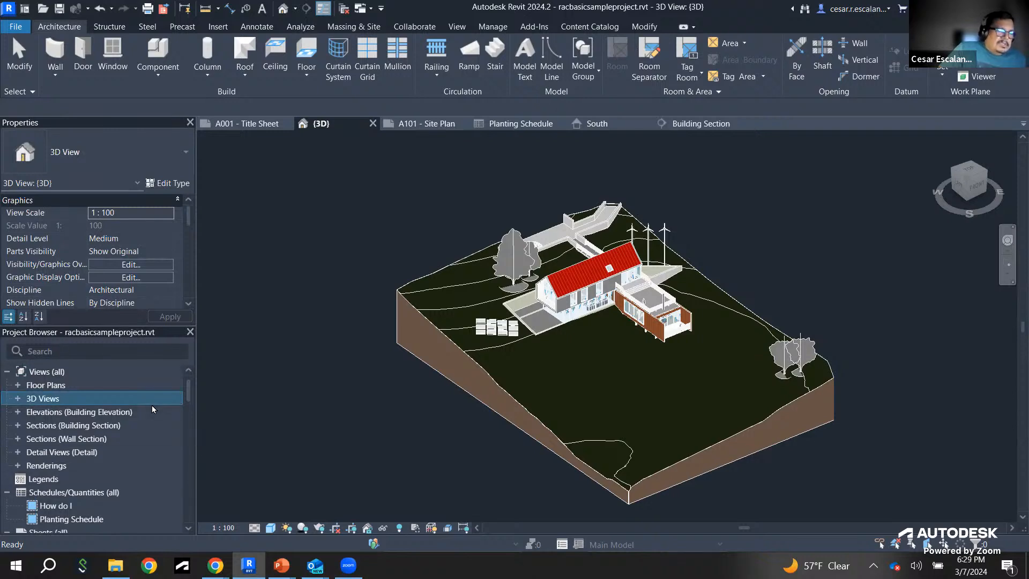
Step: Look through the schedules, sheets and family categories listed in the Project Browser
scroll(150, 455, "down", 10)
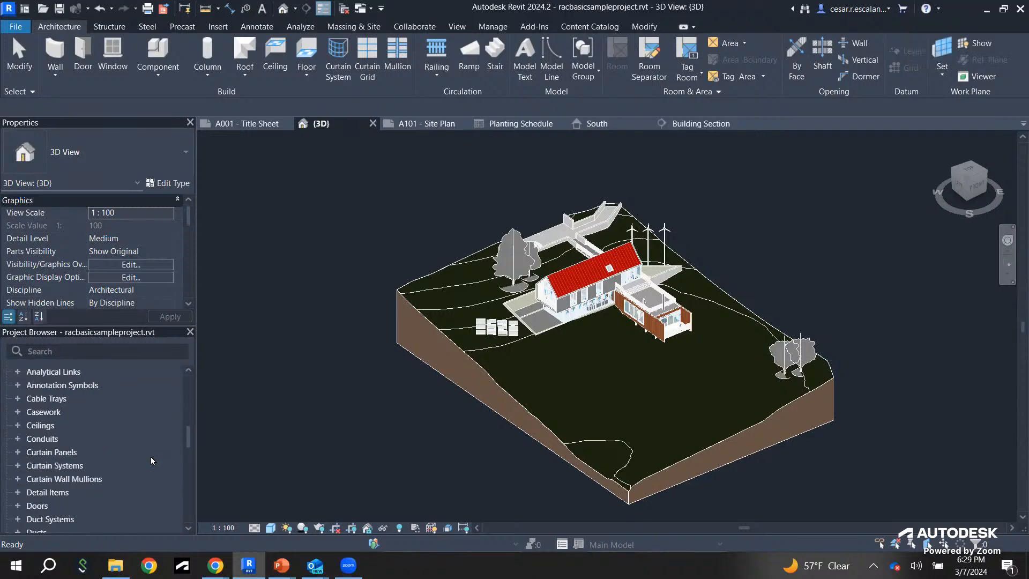
scroll(153, 455, "down", 6)
scroll(153, 454, "up", 10)
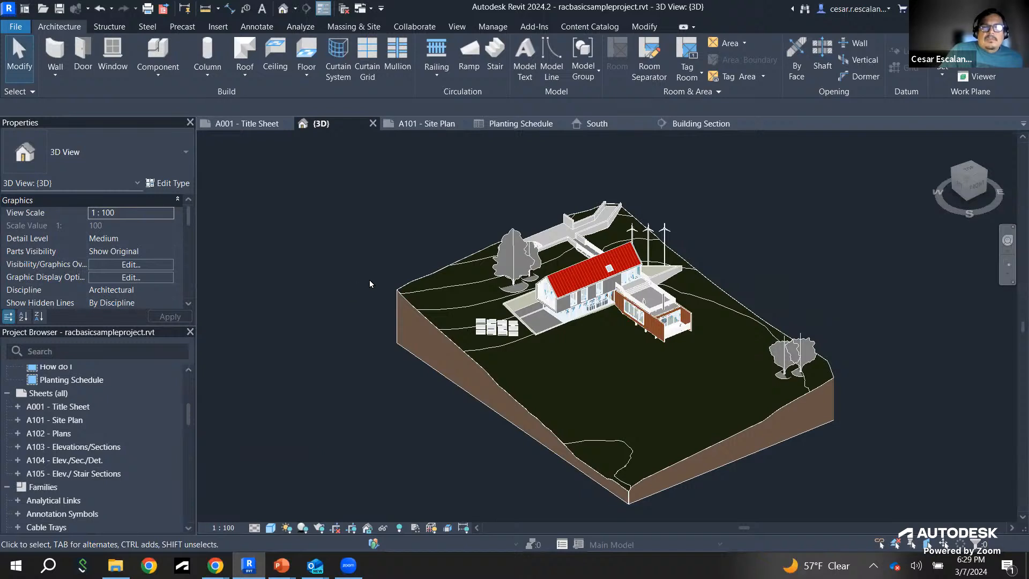
Step: Select the topography surface in the 3D view to examine its contextual Modify tools, and clear the selection
left_click(429, 294)
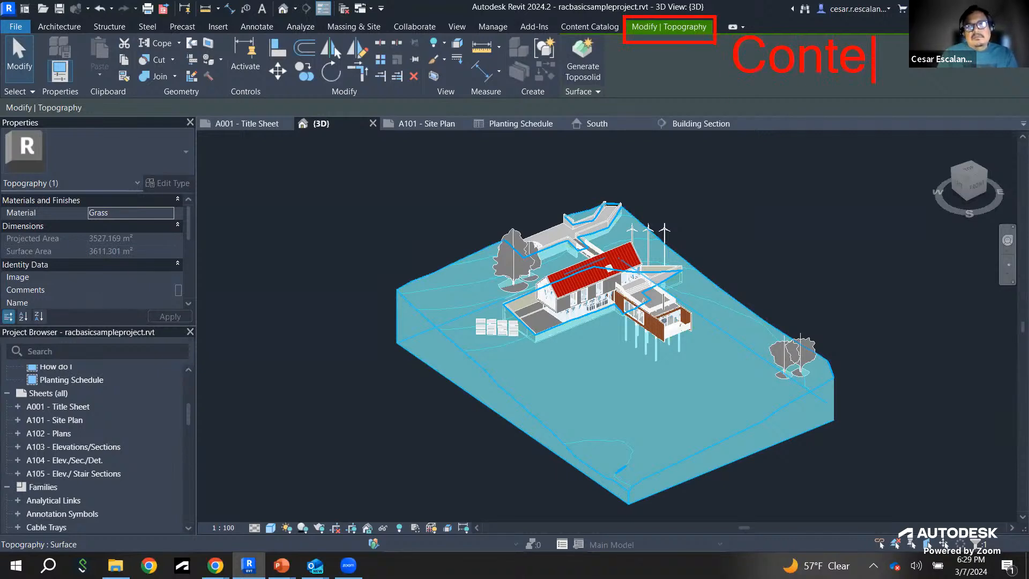
type("Tab")
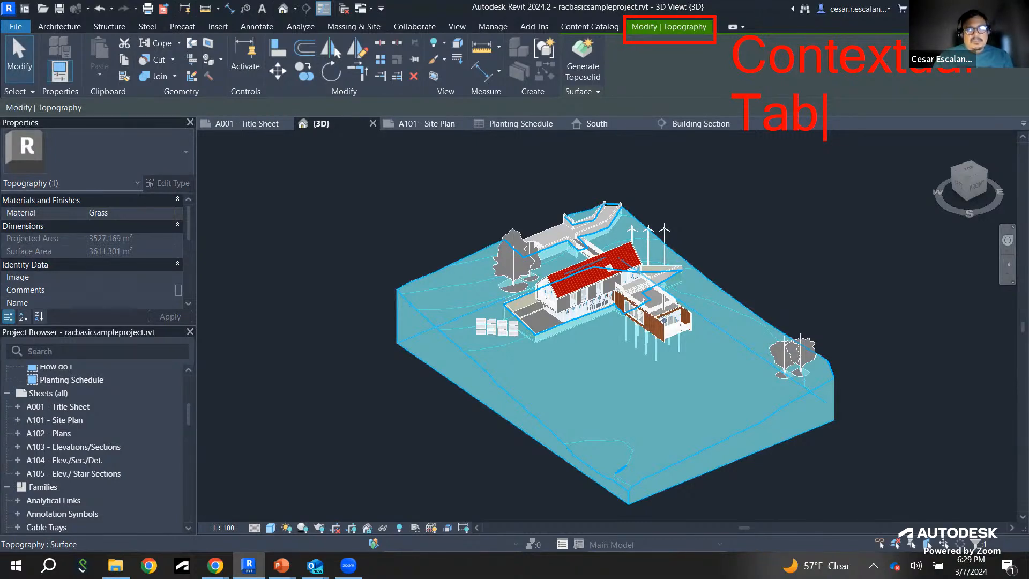
key("Escape")
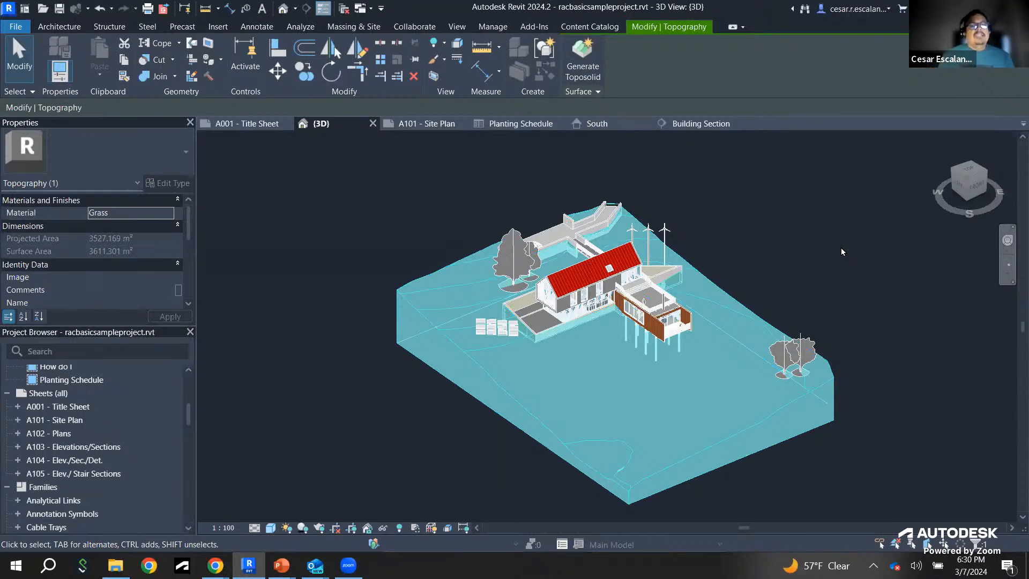
left_click(840, 246)
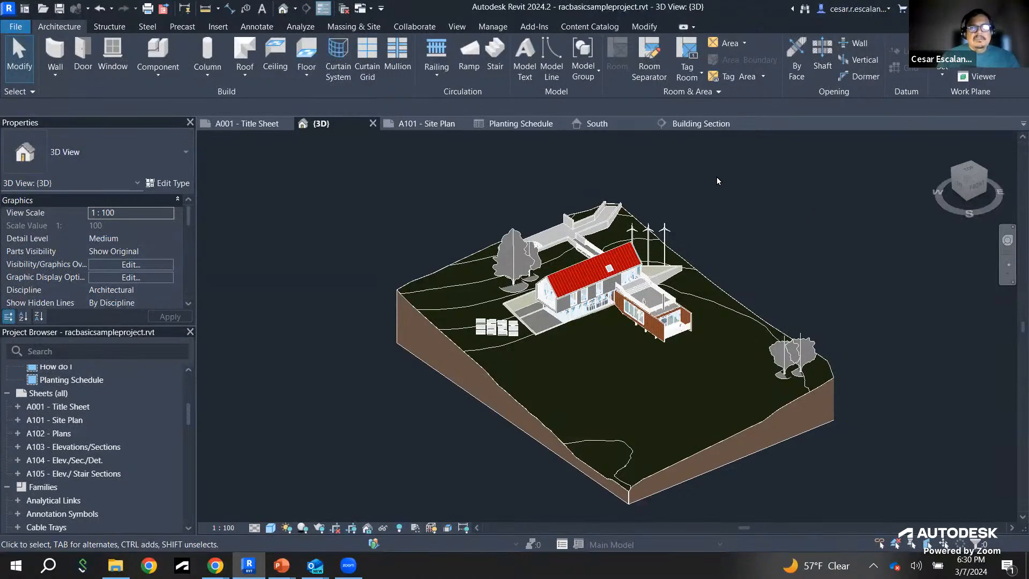
Step: Select the red metal panel roof to examine the contextual roof tools and properties, and deselect it
scroll(703, 199, "up", 5)
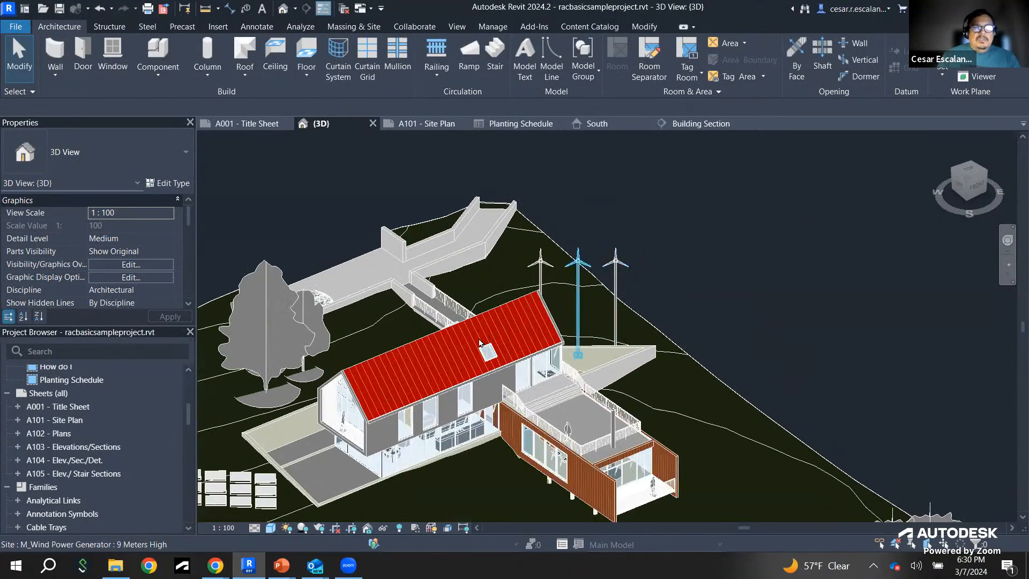
left_click(476, 346)
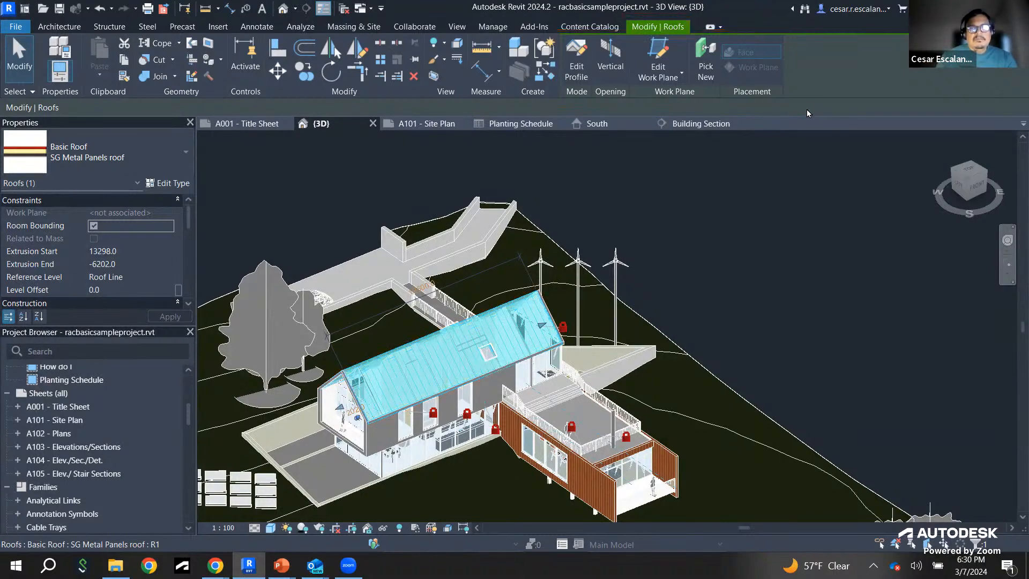
left_click(733, 240)
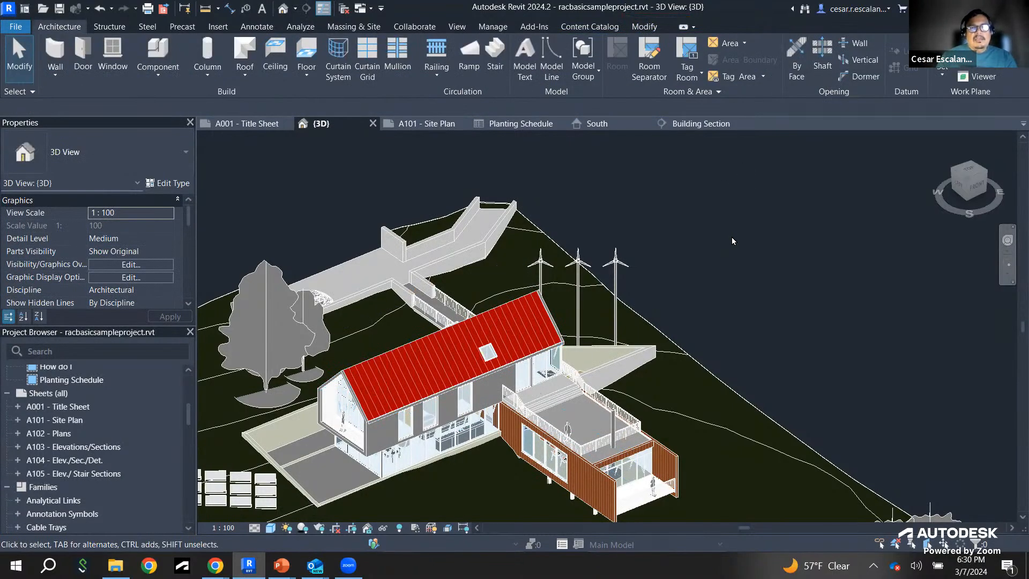
scroll(732, 236, "down", 3)
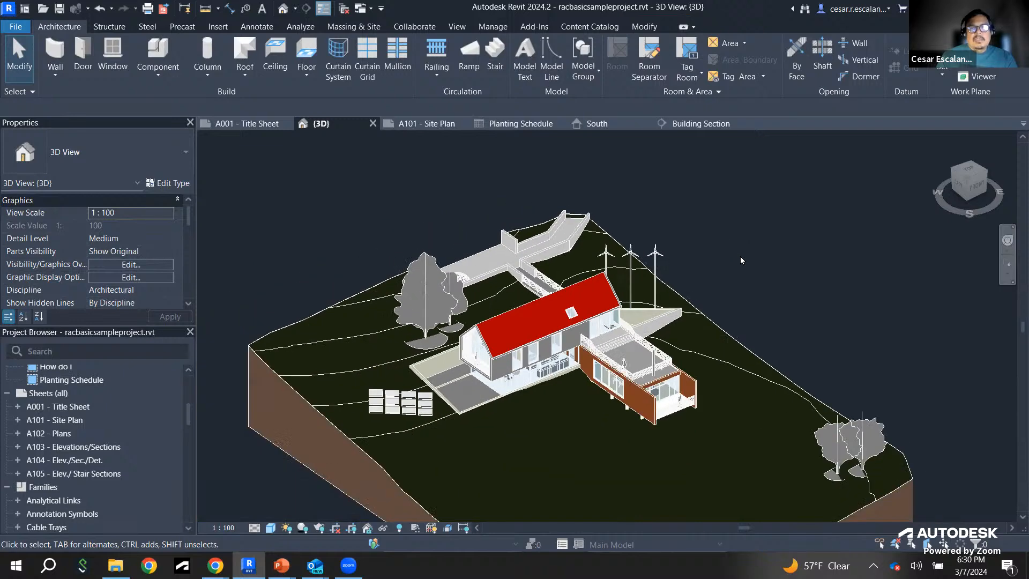
Step: Compare the contextual tools of the large tree, a retaining wall, the roof, a wind generator and the wall beside the generators by selecting each
left_click(449, 303)
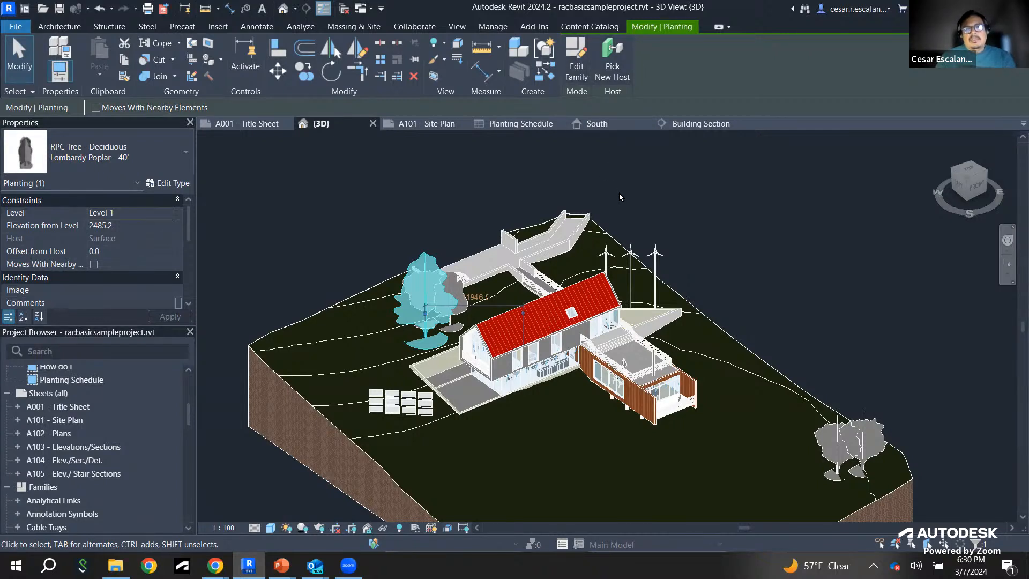
left_click(576, 233)
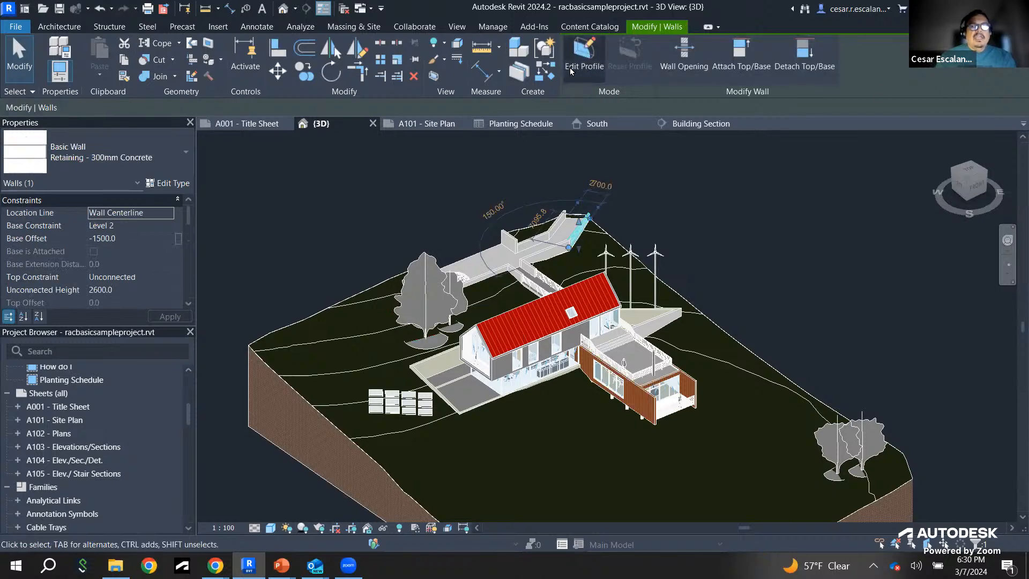
left_click(596, 290)
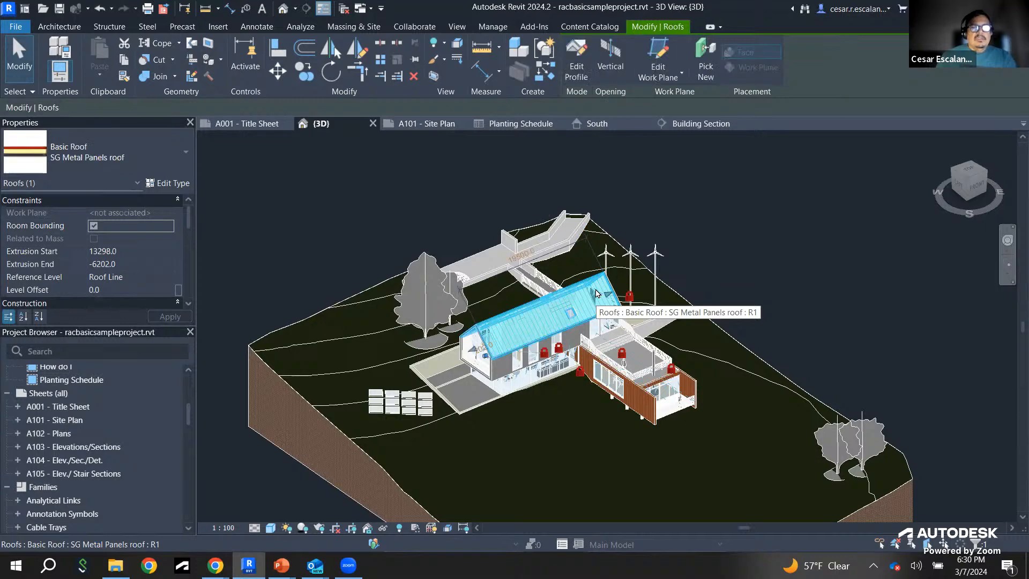
left_click(632, 271)
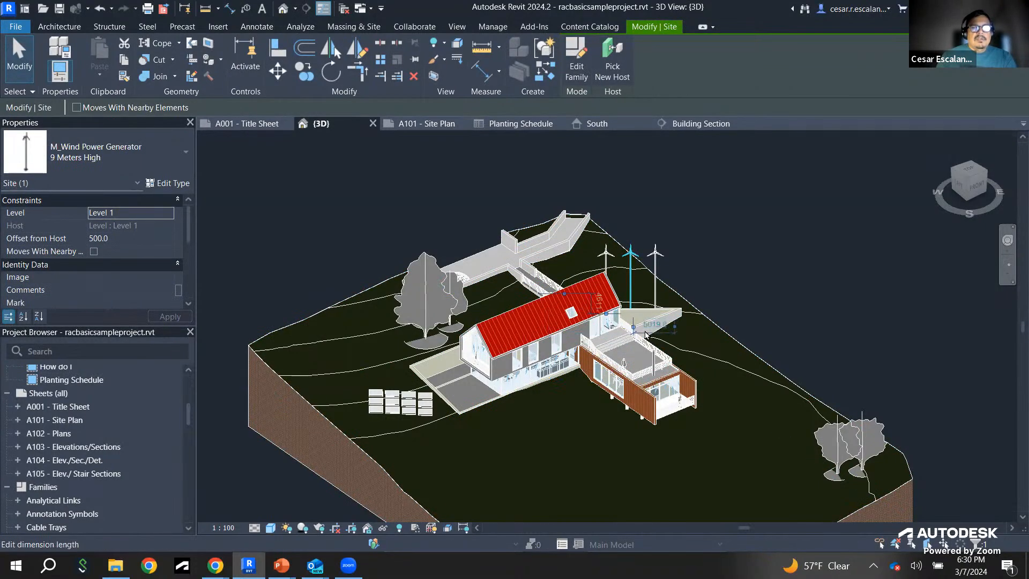
left_click(656, 311)
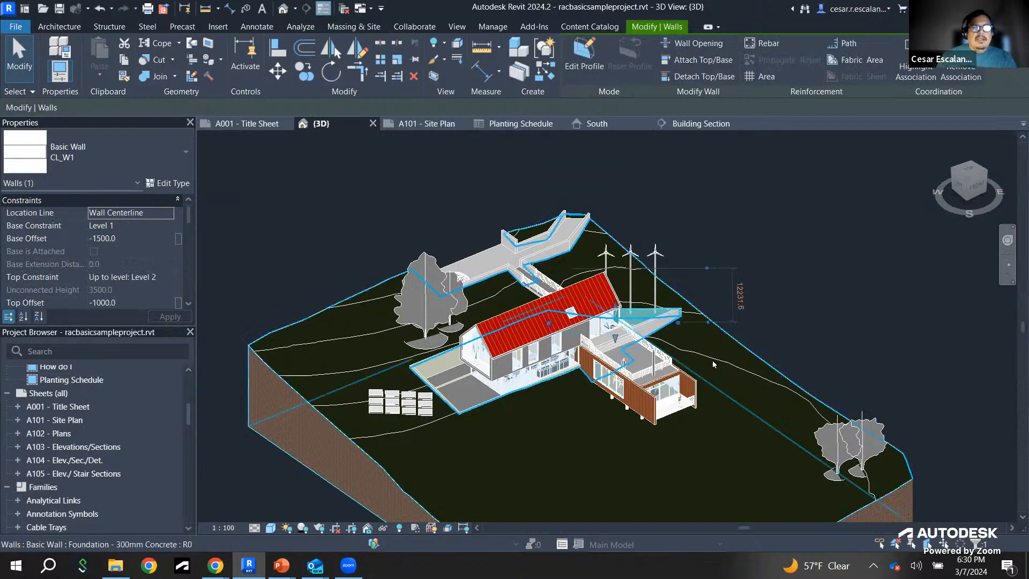
Step: Compare the contextual tools of the timber-clad wall, the precast stair and the terrace railing by selecting each in the 3D view
scroll(612, 391, "up", 4)
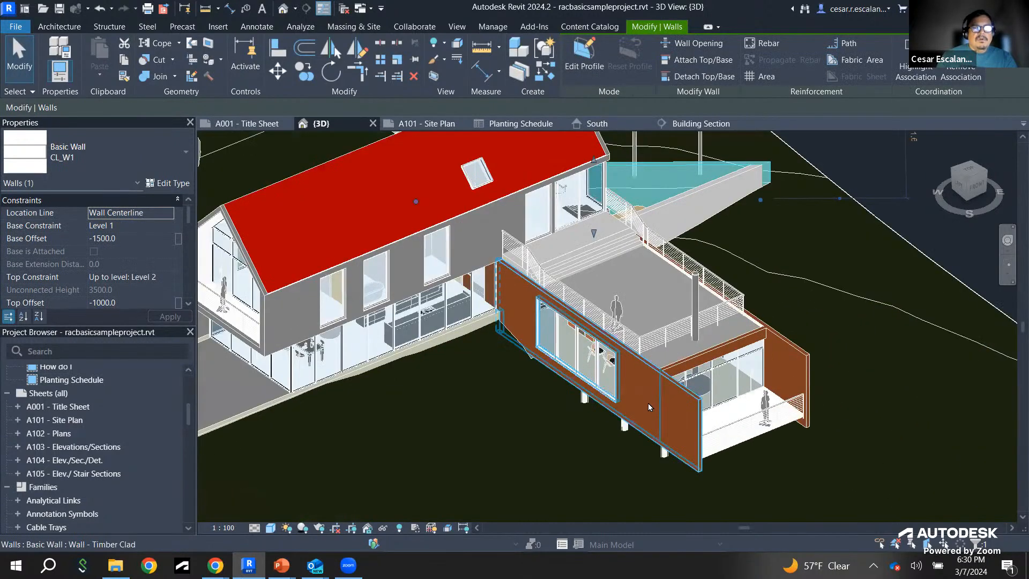
left_click(647, 402)
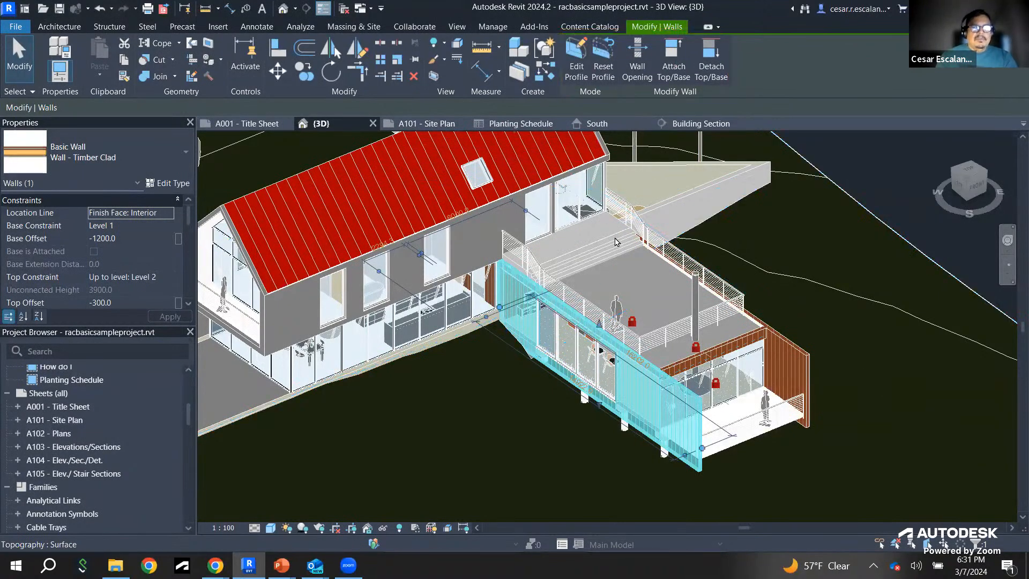
left_click(573, 243)
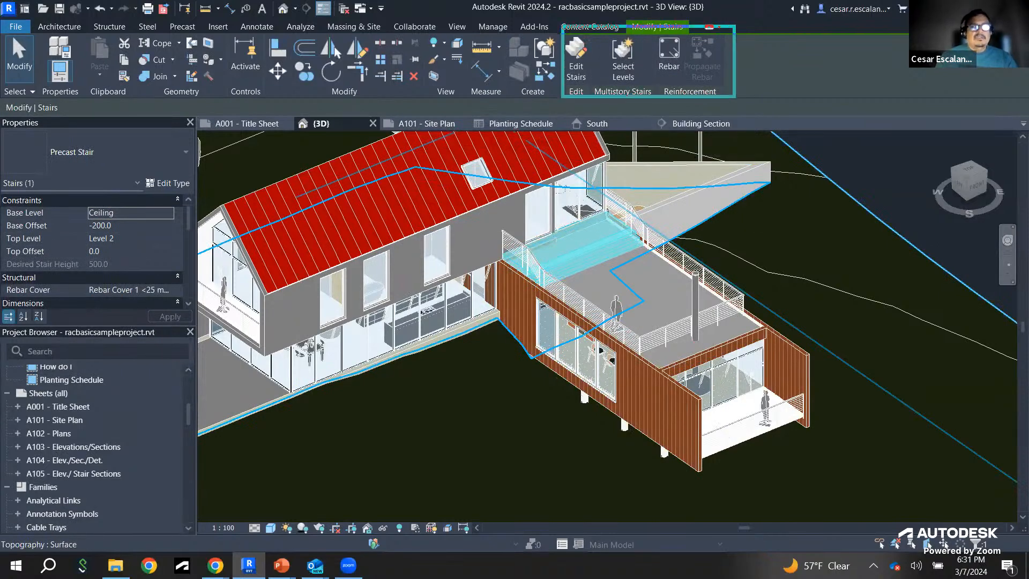
left_click(700, 263)
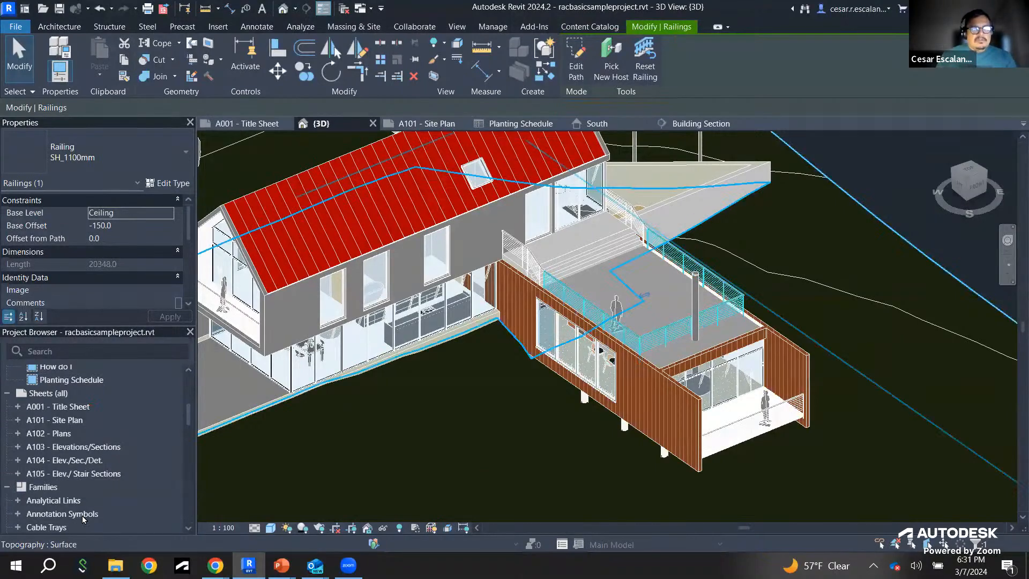
Step: Switch to the RF-Compiled.ppt presentation in PowerPoint and show slide 14 with the Architectural Desktop toolbars
mouse_move(281, 565)
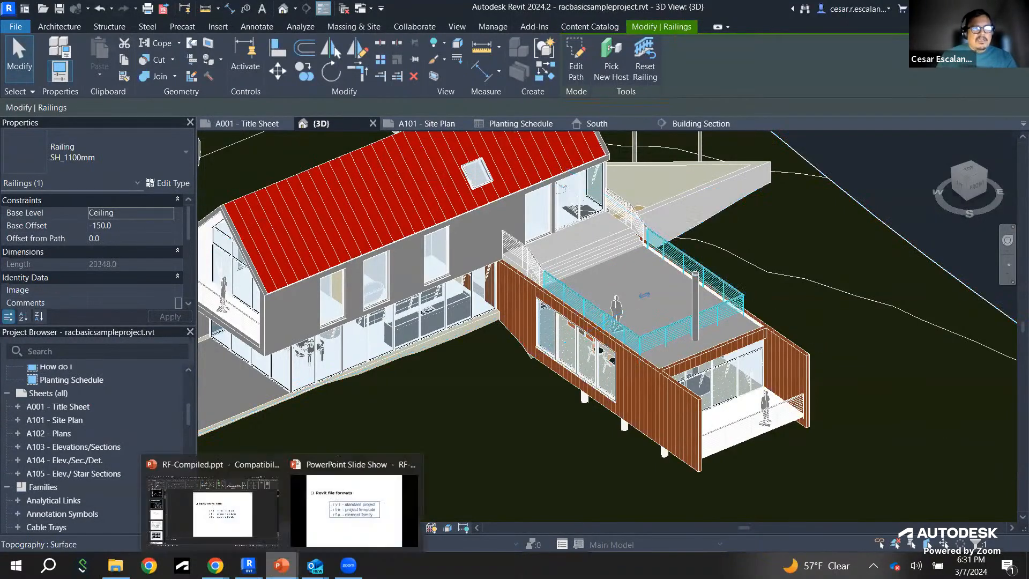
left_click(237, 517)
left_click(75, 471)
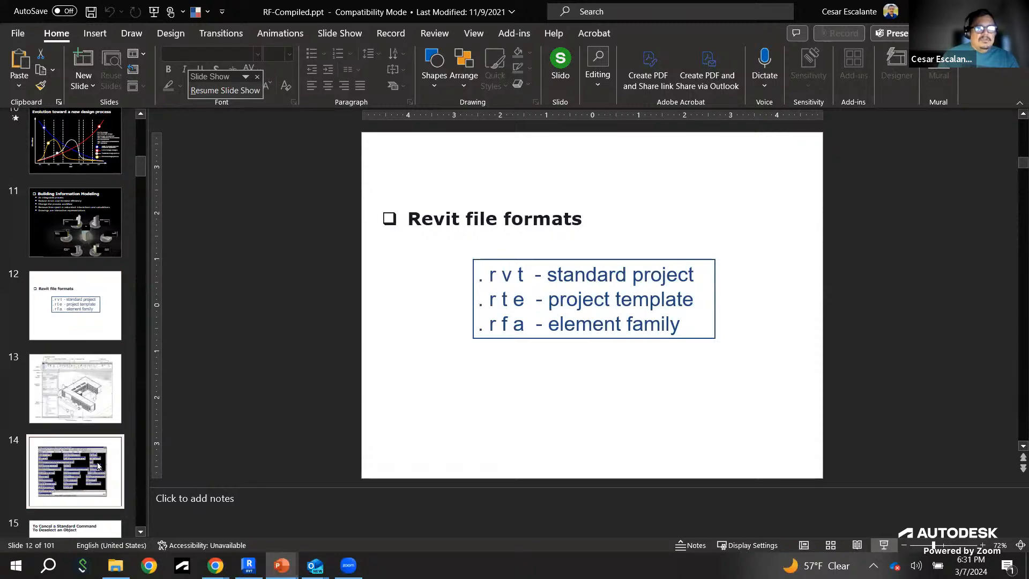
left_click(884, 546)
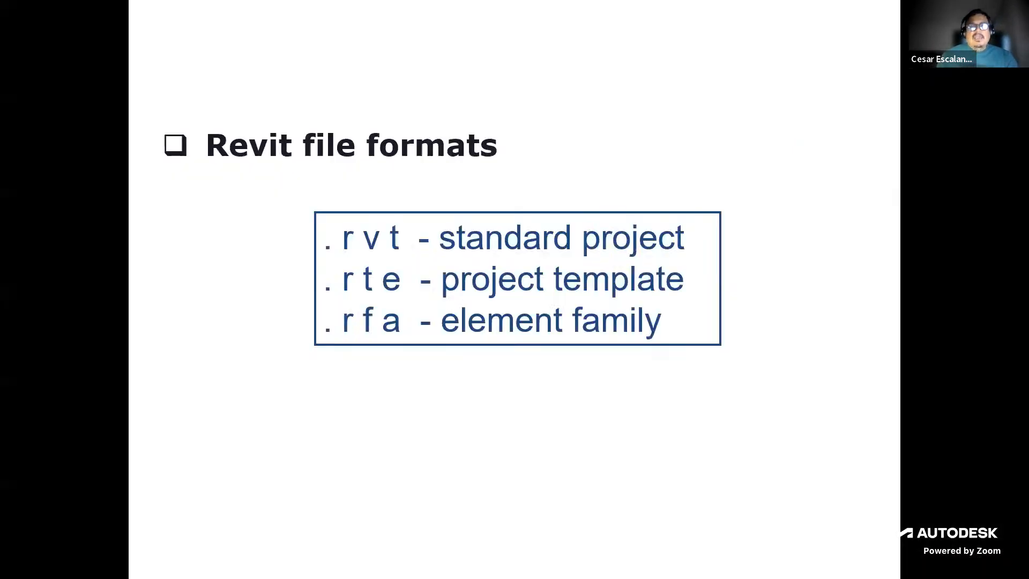
key("Escape")
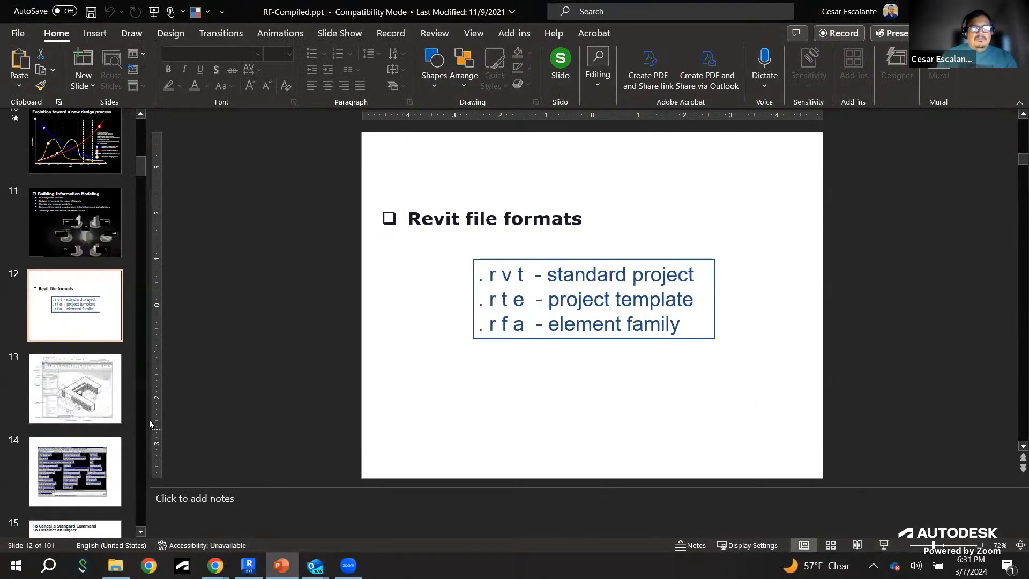
left_click(92, 469)
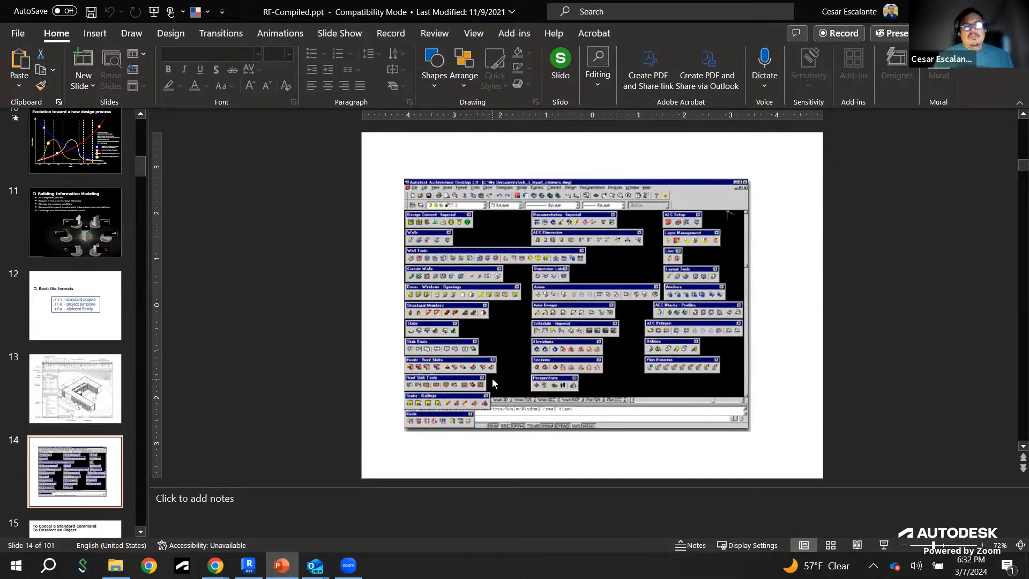
Step: Return to the Revit 3D view, clear the railing selection and bring the whole house into view
left_click(249, 565)
key("Escape")
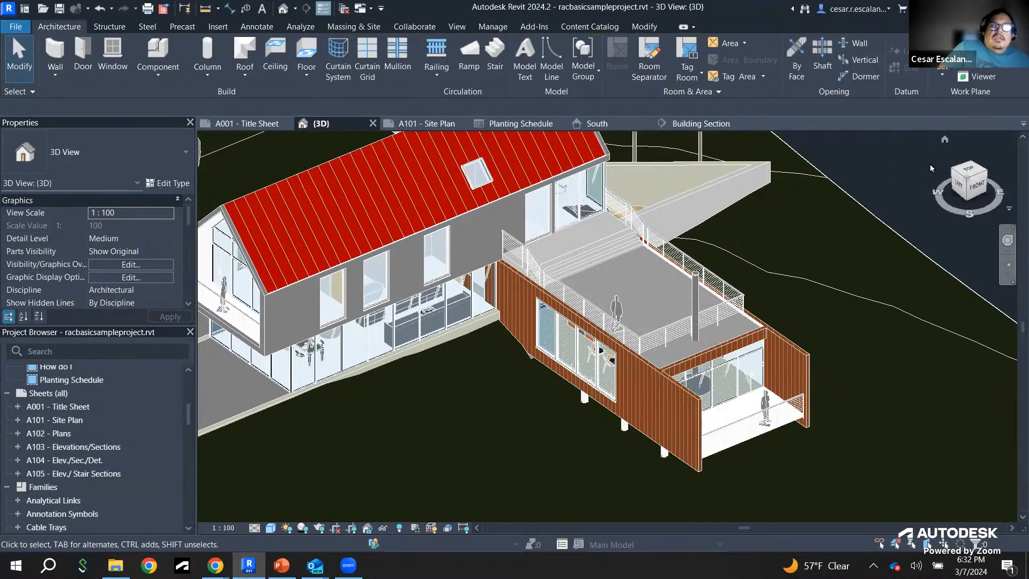
middle_click_drag(884, 175, 863, 217)
scroll(866, 204, "down", 1)
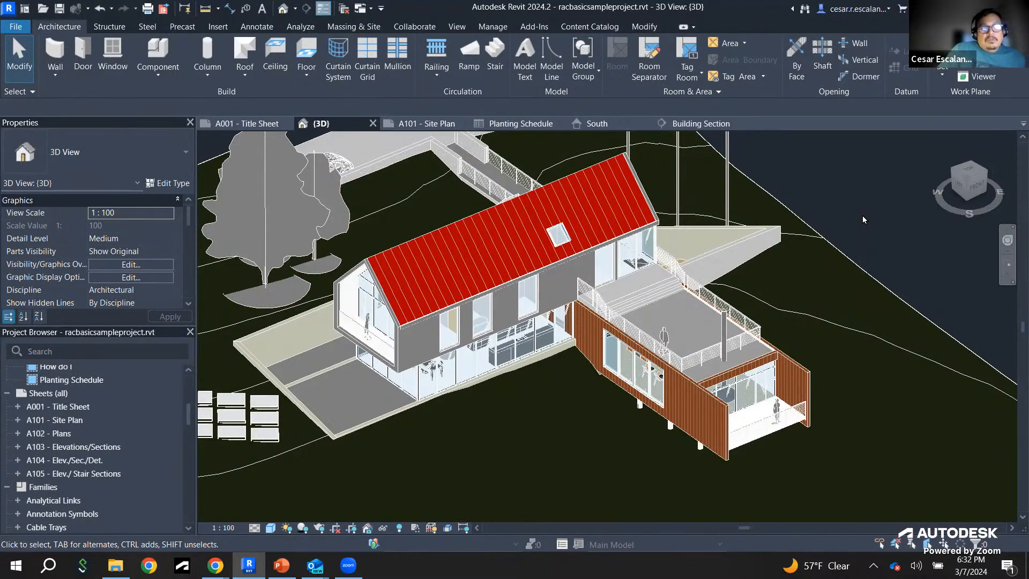
Step: Select the red metal roof and the timber-clad wall in turn to examine their properties and editing tools, clearing each selection
left_click(612, 210)
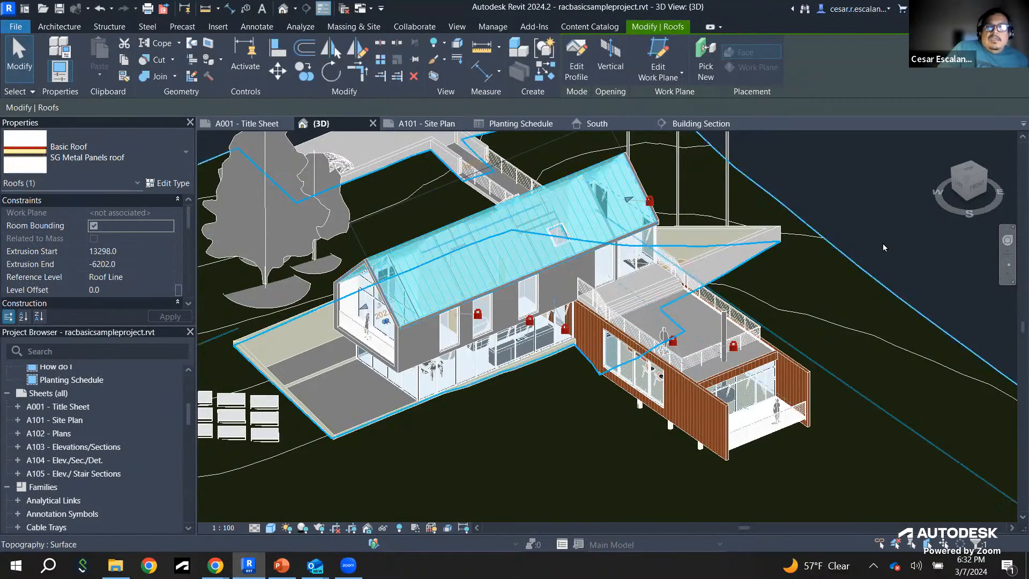
left_click(881, 216)
left_click(680, 402)
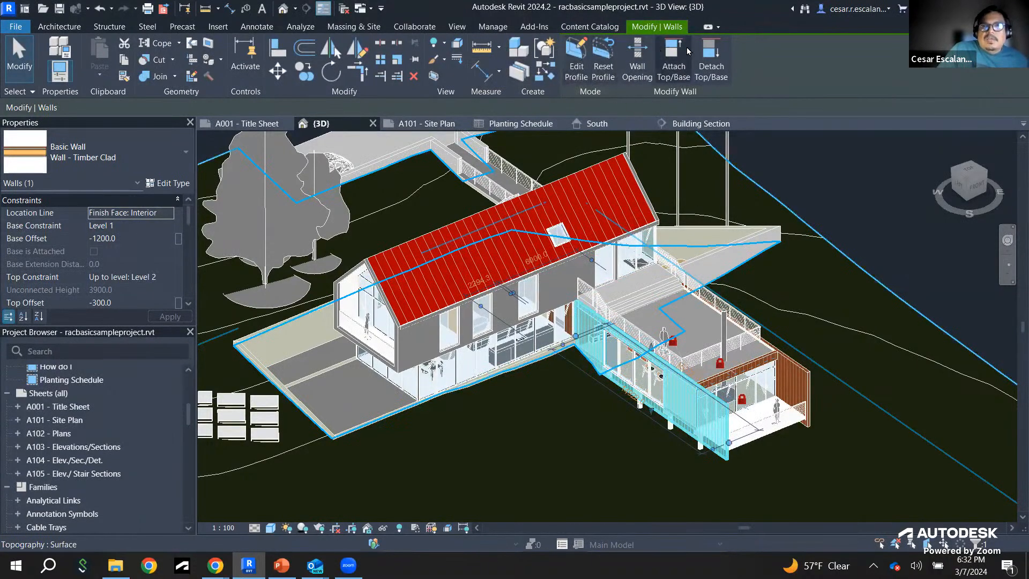
left_click(815, 174)
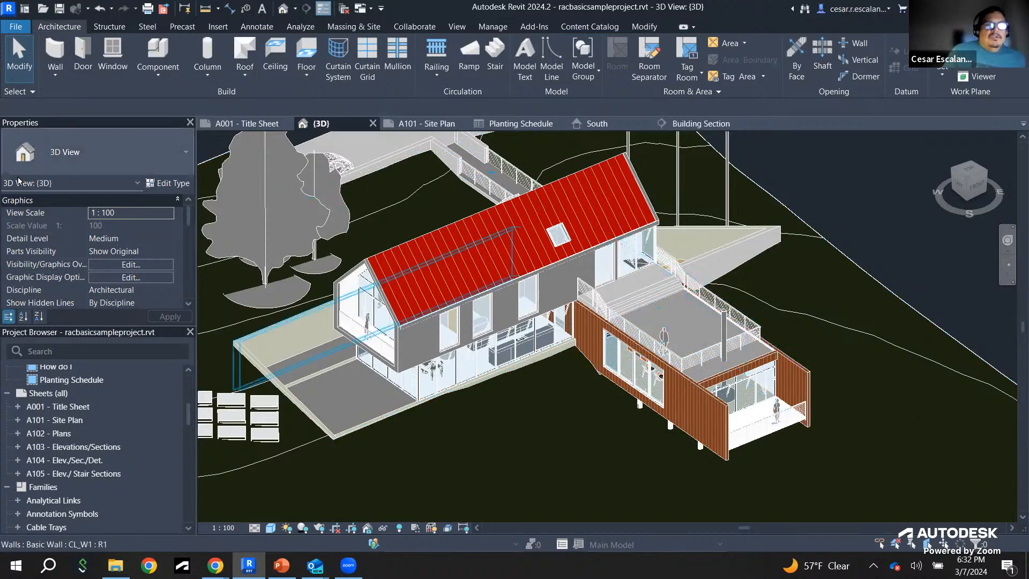
Step: Show the structural steel tools, select the timber-clad wall to view its wall editing tools, and clear the selection
left_click(147, 27)
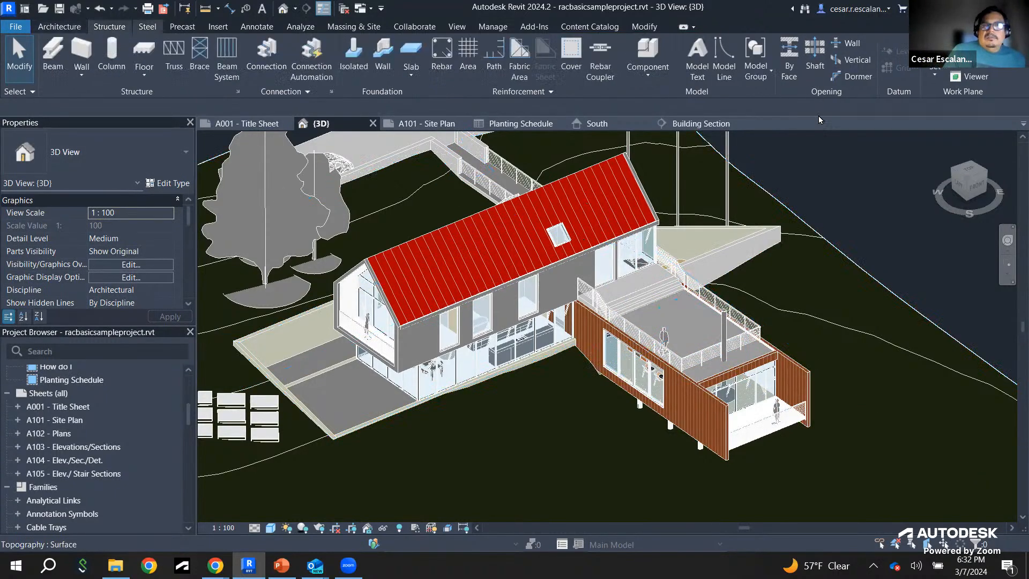
left_click(680, 388)
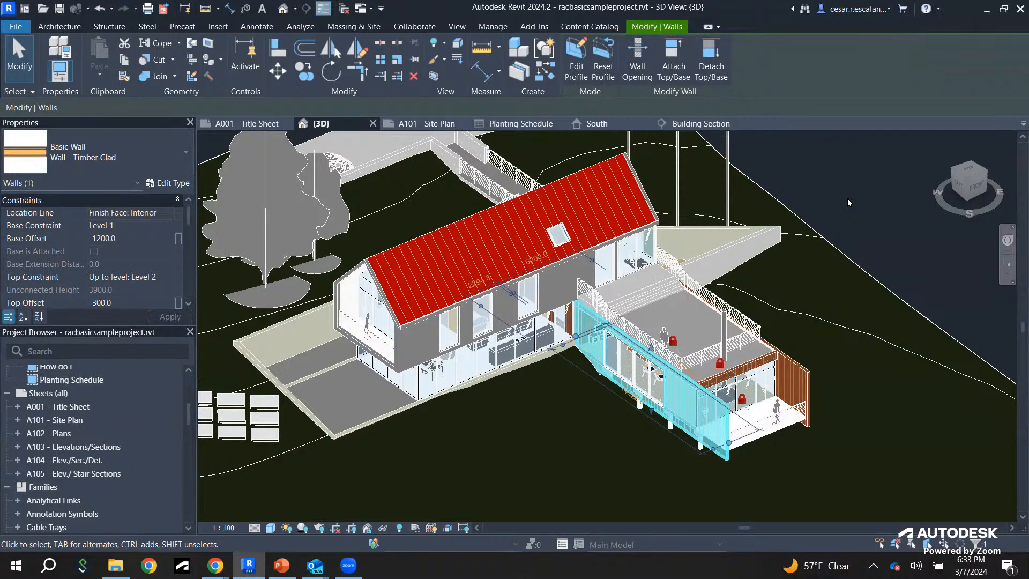
key("Escape")
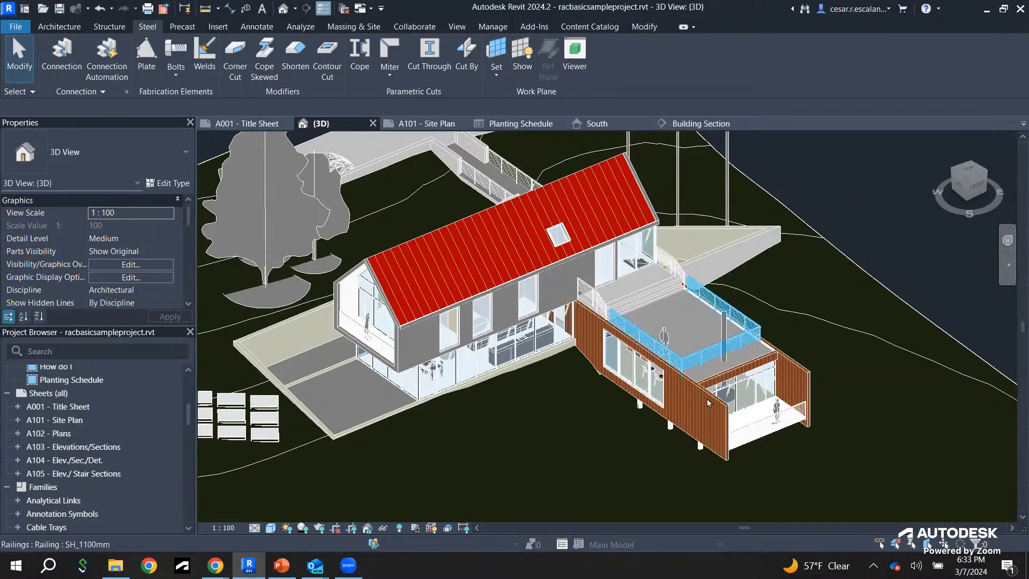
Step: Select the timber-clad wall and the flat terrace roof alternately to compare the editing tools offered for each
left_click(705, 416)
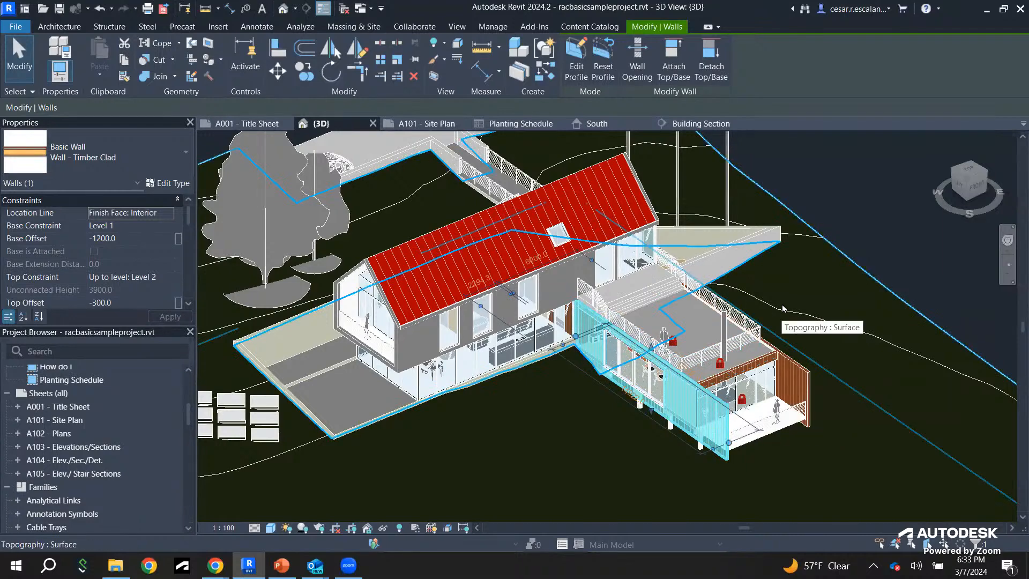
scroll(782, 306, "up", 2)
scroll(780, 301, "up", 2)
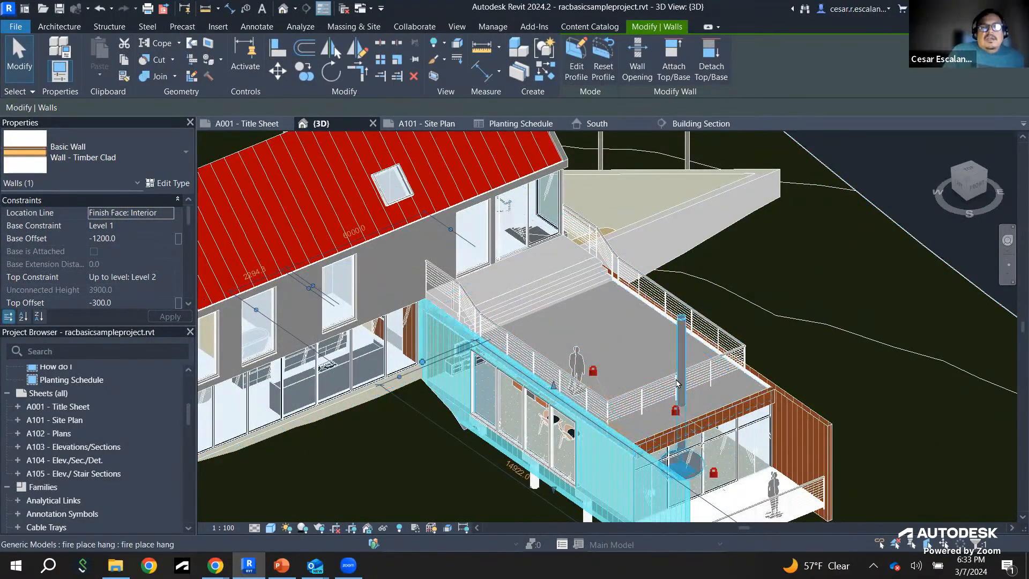
left_click(615, 336)
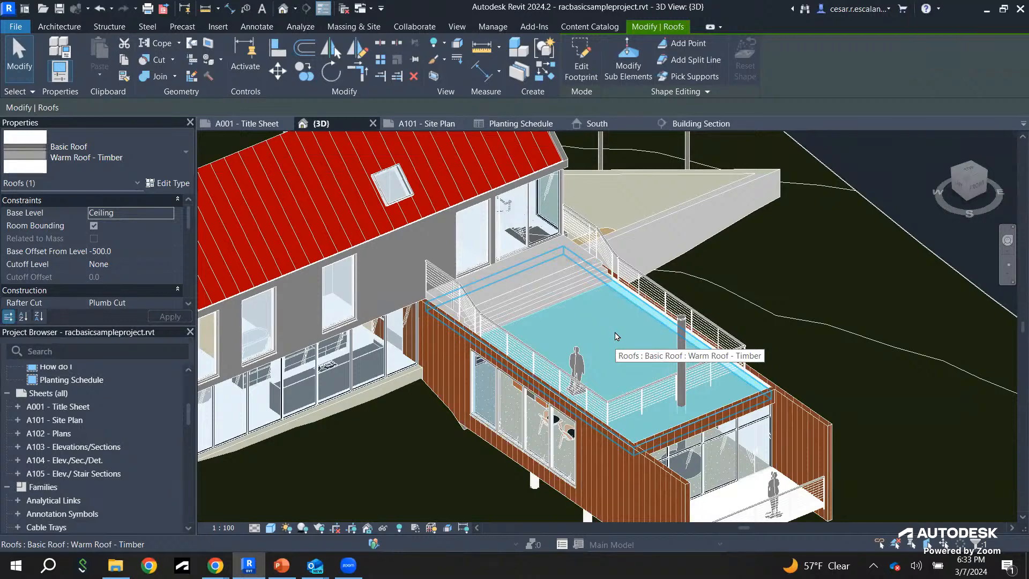
left_click(672, 484)
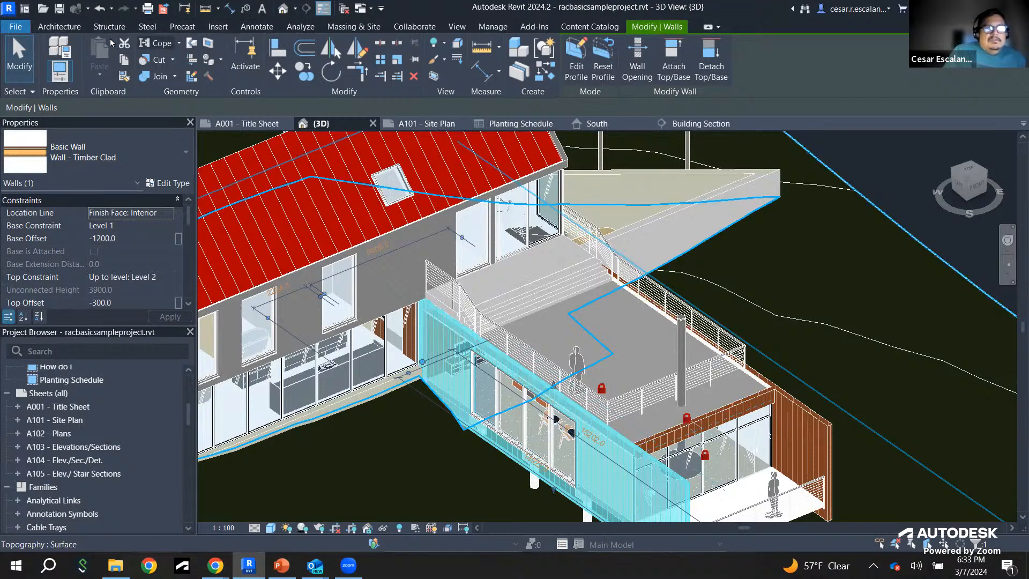
Step: Display the component creation options and examine the surrounding site with the timber-clad wall still selected
left_click(71, 28)
left_click(159, 80)
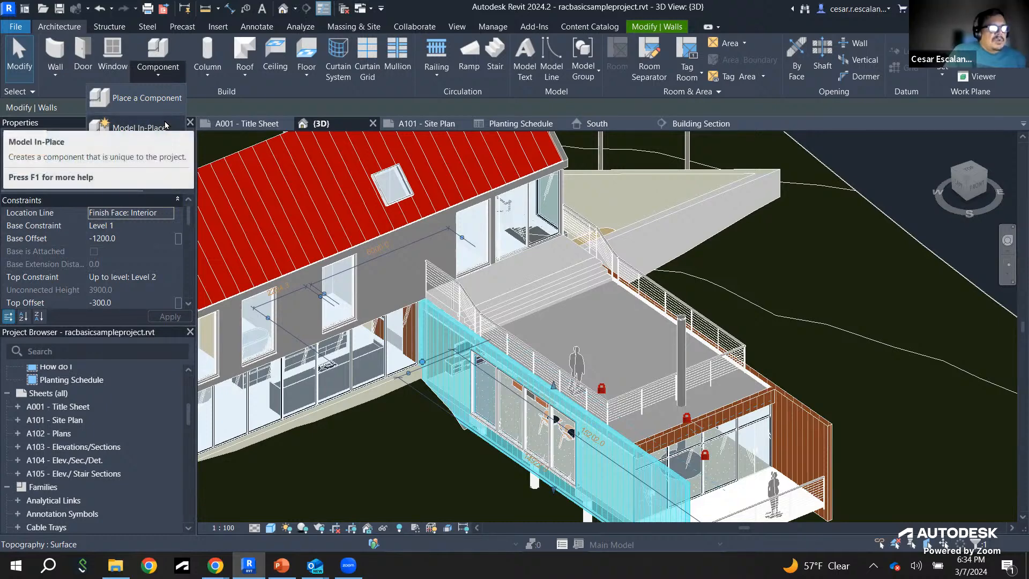
scroll(773, 295, "down", 5)
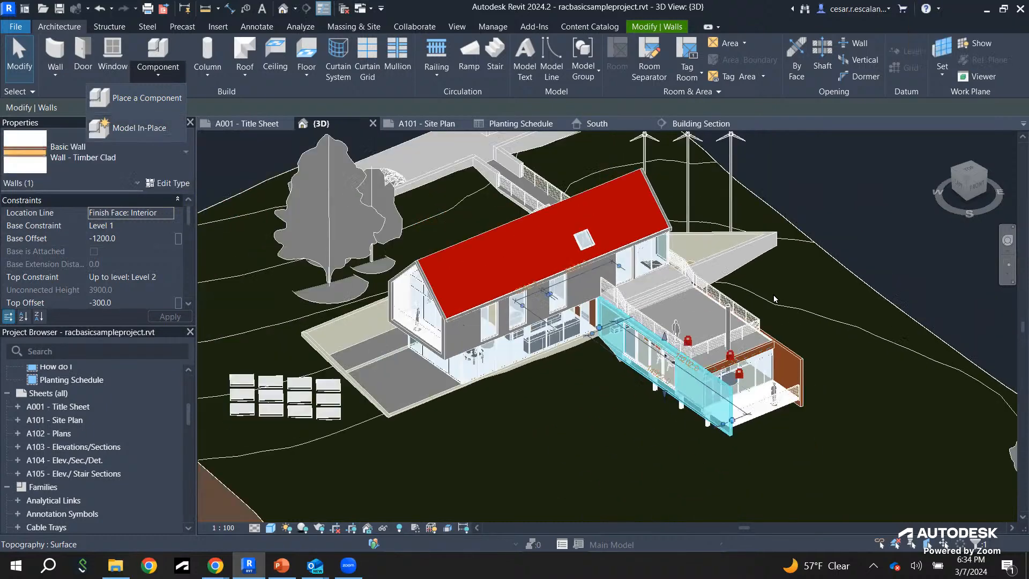
middle_click_drag(824, 237, 782, 242)
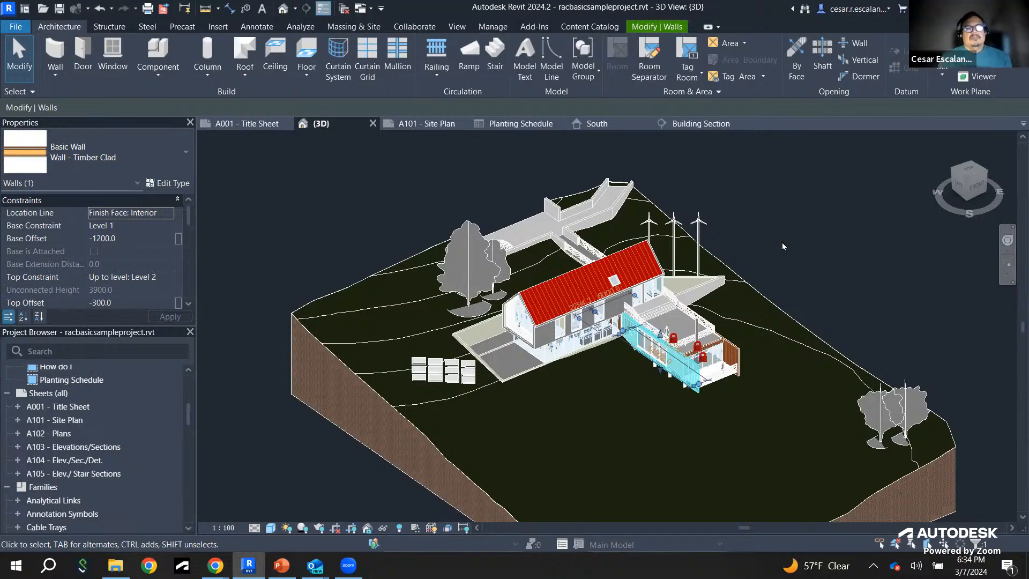
scroll(805, 297, "up", 4)
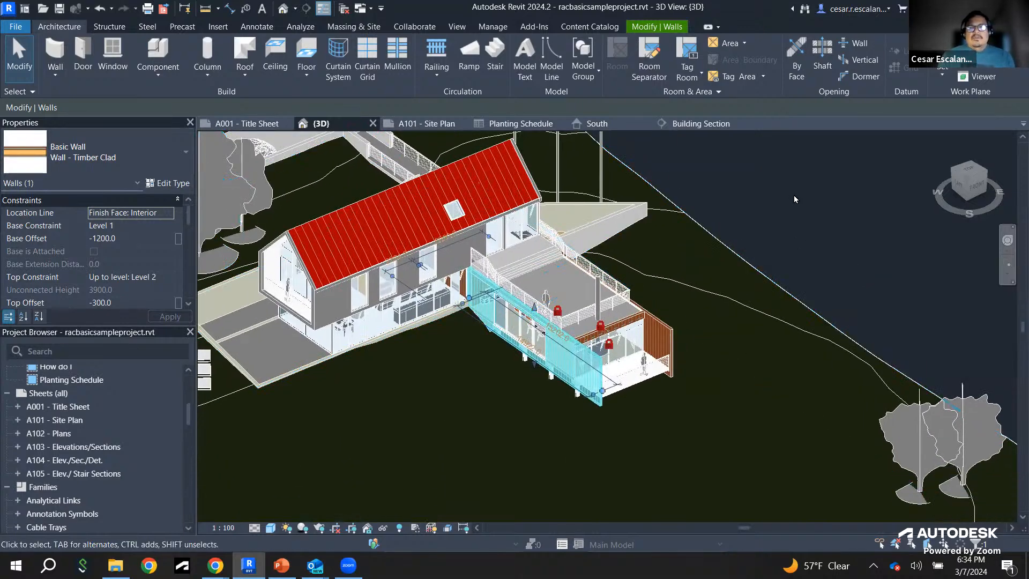
scroll(794, 197, "down", 2)
Step: Inspect the concrete foundation wall beside the terrace and the red metal roof, clearing the selection after each
left_click(654, 217)
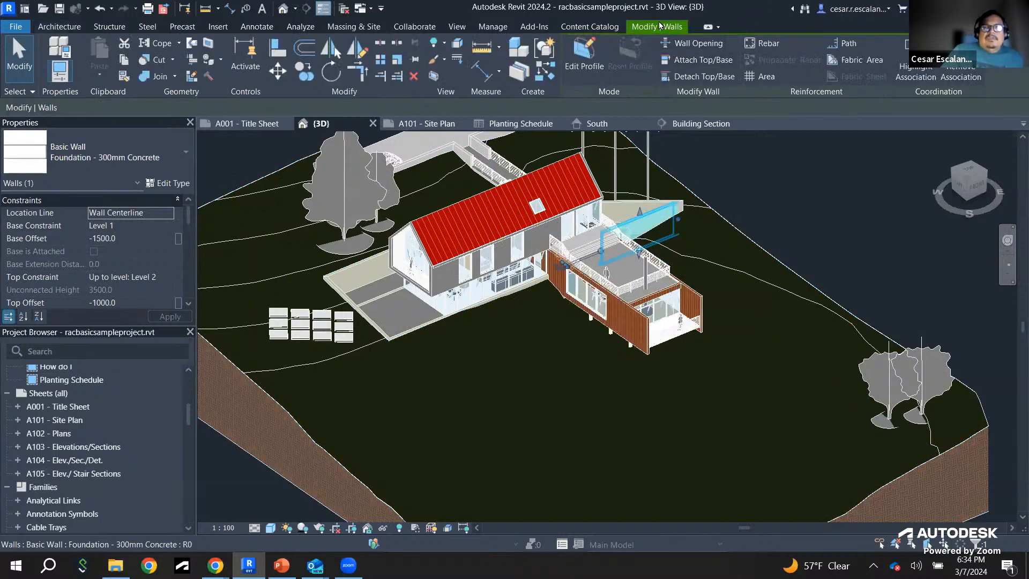
left_click(812, 234)
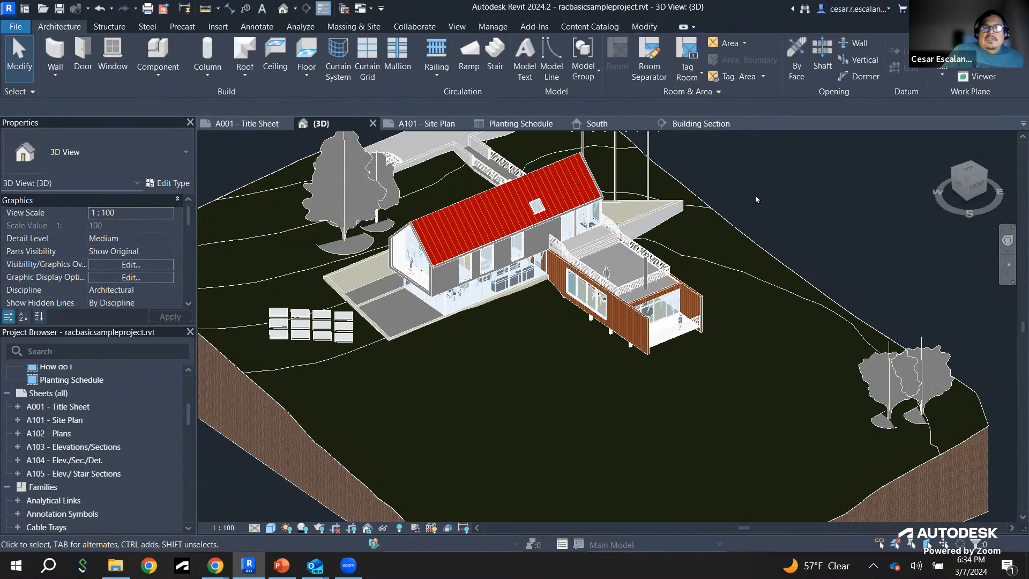
middle_click_drag(440, 193, 478, 262)
left_click(496, 291)
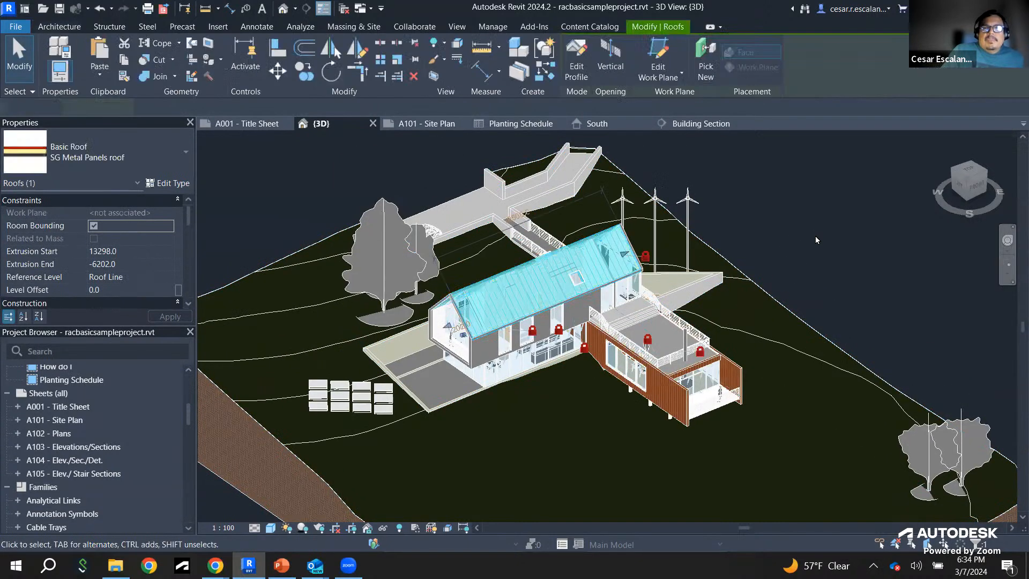
left_click(815, 240)
Step: Zoom and pan the 3D view to examine the house up close and the whole site model
scroll(815, 239, "down", 5)
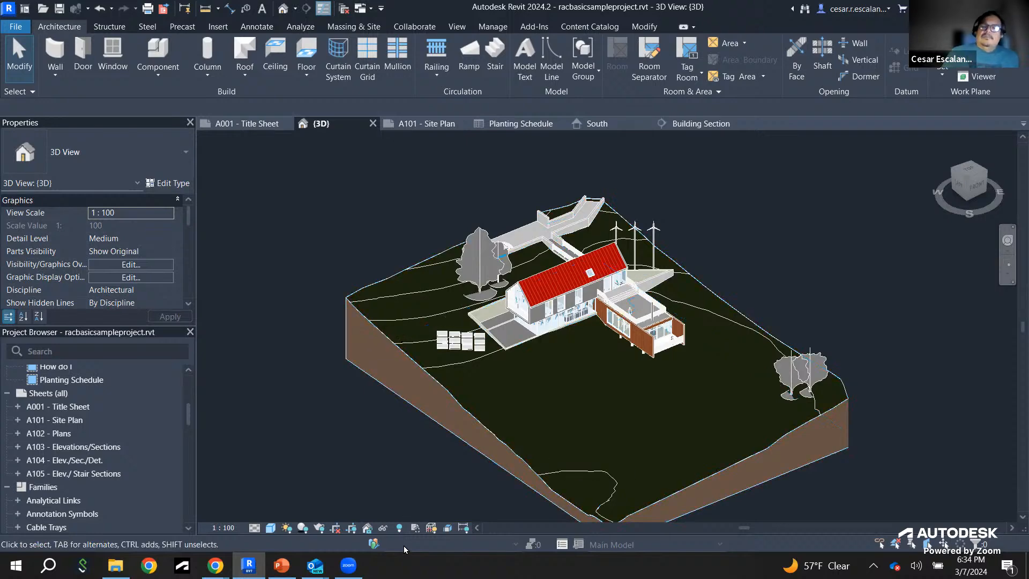
scroll(558, 299, "up", 6)
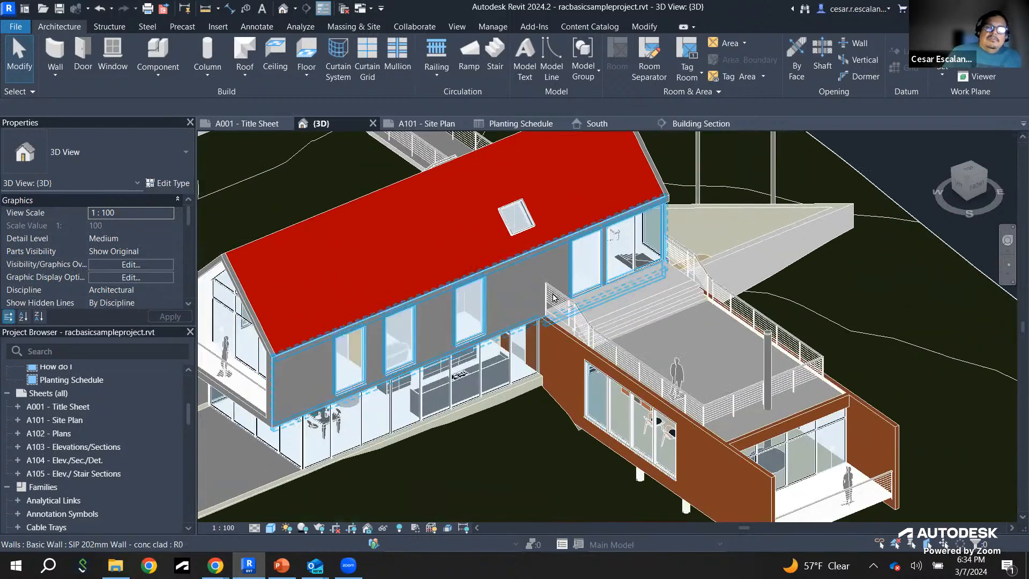
scroll(559, 298, "down", 8)
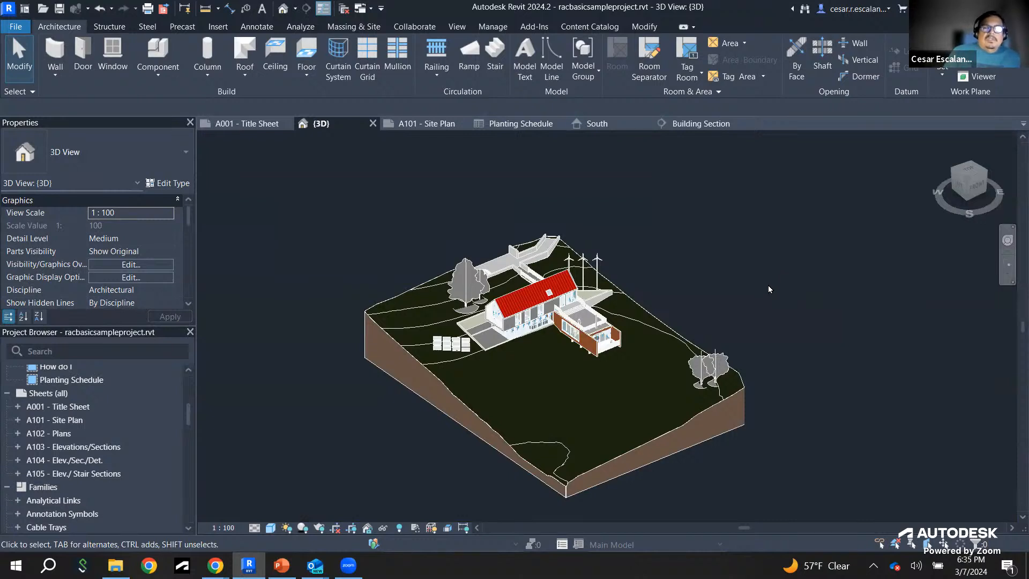
middle_click_drag(691, 279, 697, 282)
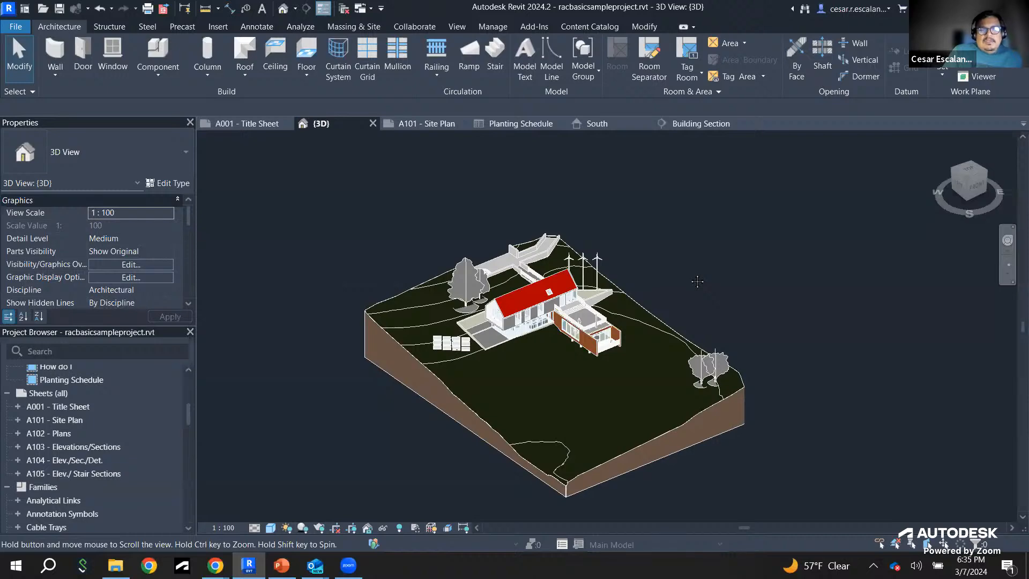
middle_click_drag(697, 281, 710, 250)
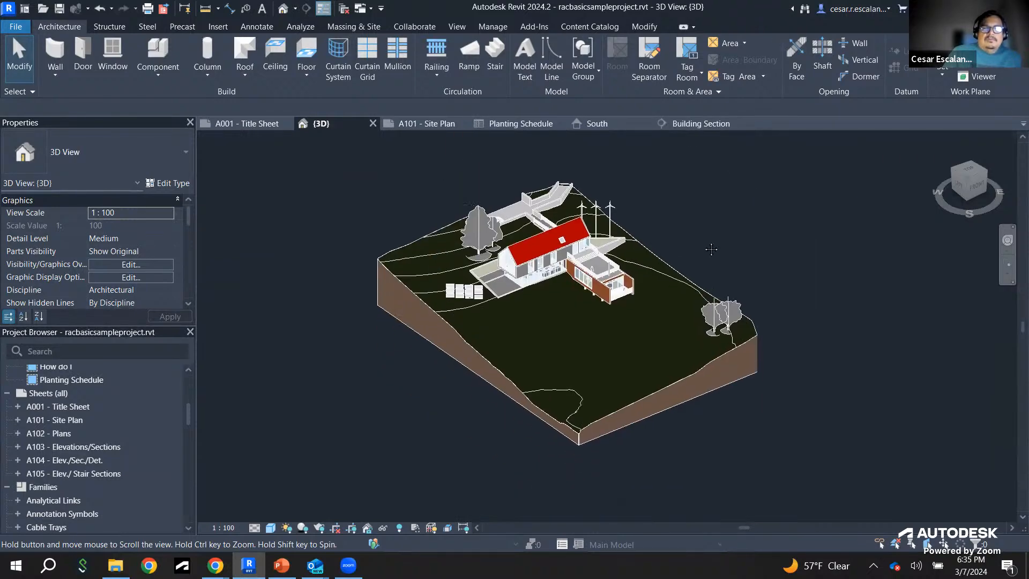
middle_click_drag(384, 385, 361, 401)
middle_click_drag(935, 301, 786, 320)
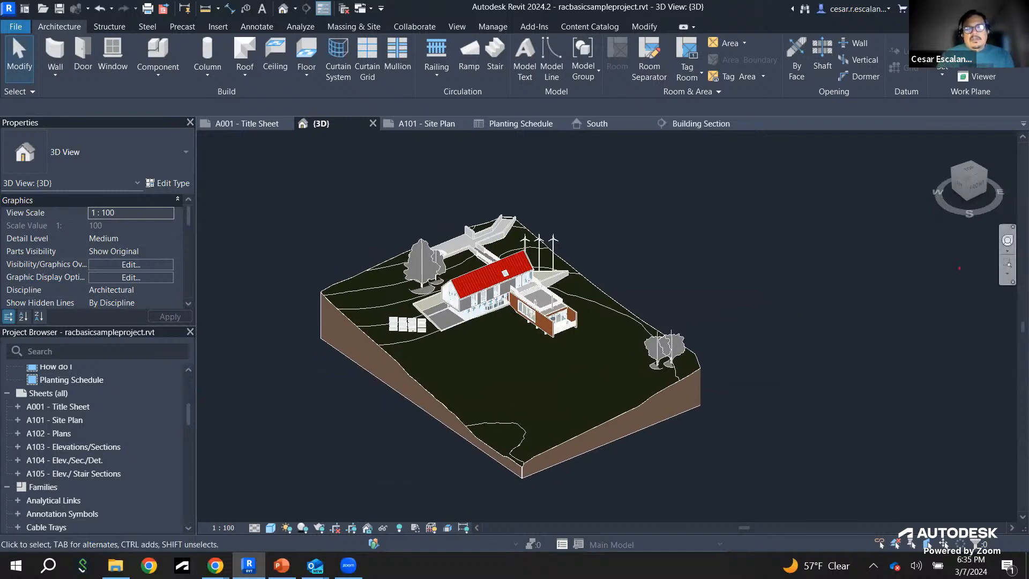
Step: Annotate the screen by circling the ViewCube and adding the text label "Navigation Box"
mouse_move(995, 139)
left_mouse_down()
mouse_move(911, 175)
mouse_move(1019, 185)
mouse_move(978, 141)
left_mouse_up()
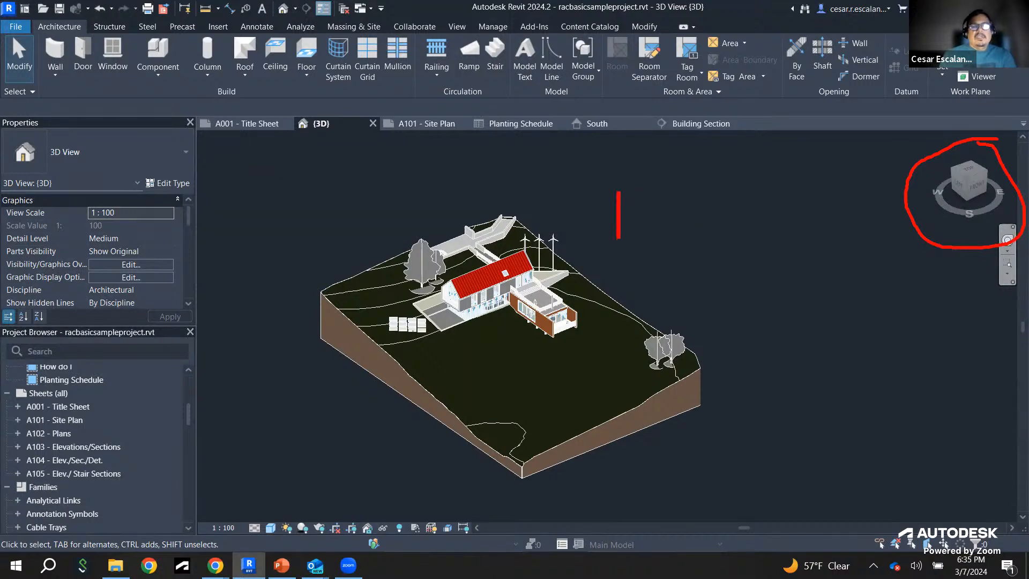
type("Navigation")
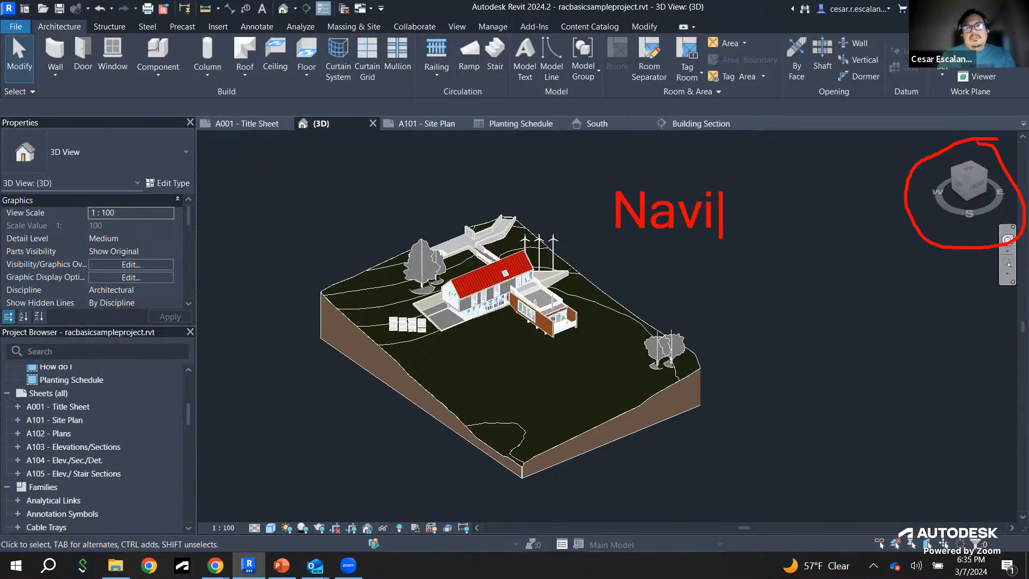
key("Return")
type("Box")
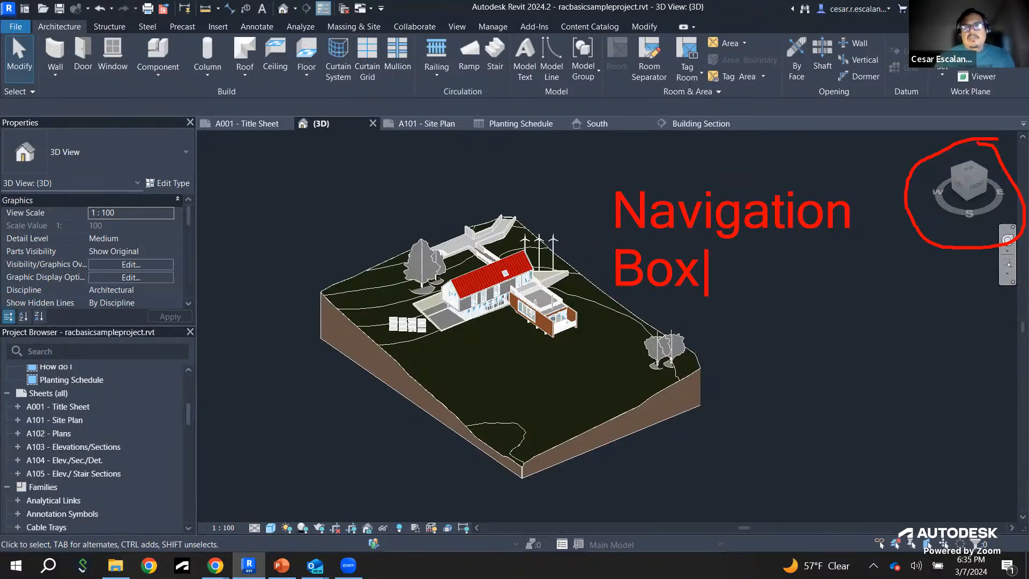
Step: Rotate the 3D view around the model's upper corner orientations, finishing at the top-front-left corner
left_click(988, 174)
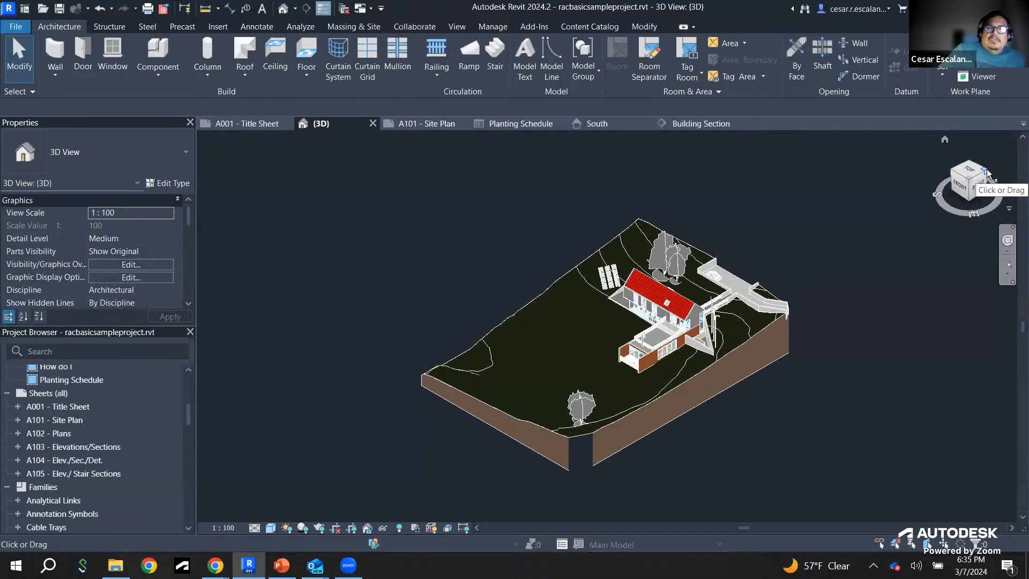
left_click(987, 174)
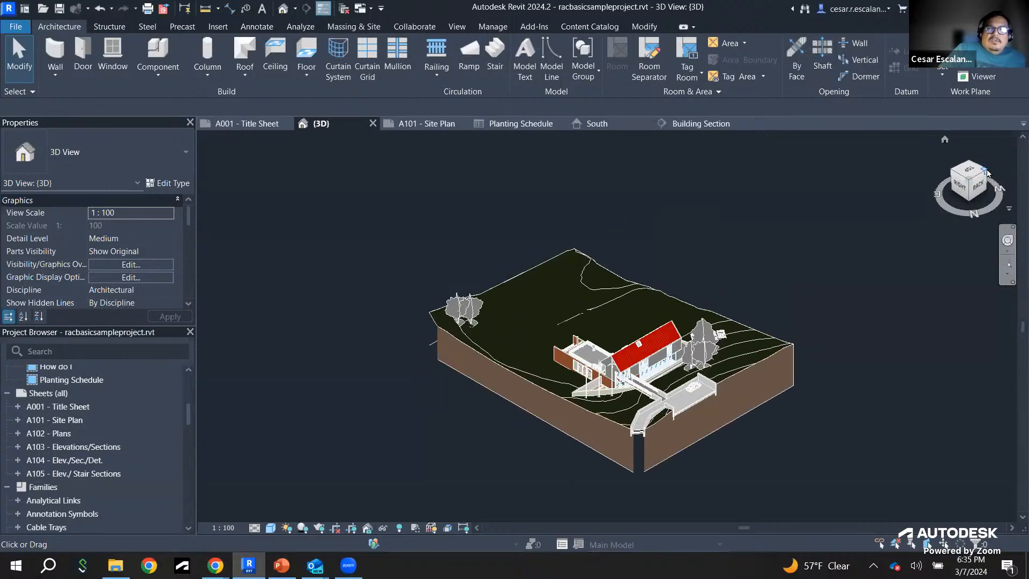
left_click(988, 174)
left_click(988, 174)
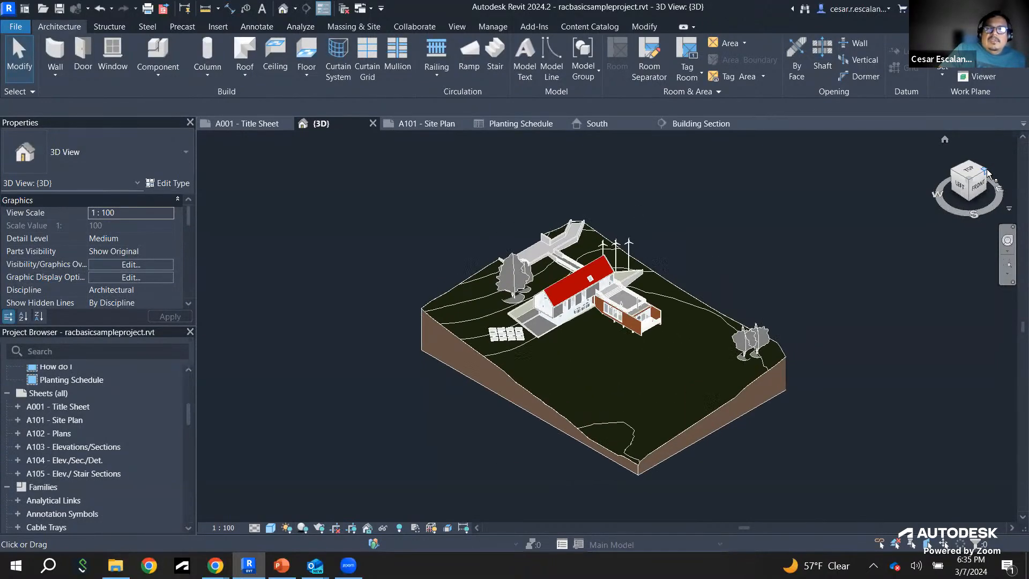
Step: View the site model from its front-left edge and from orientations beneath the terrain
left_click(974, 201)
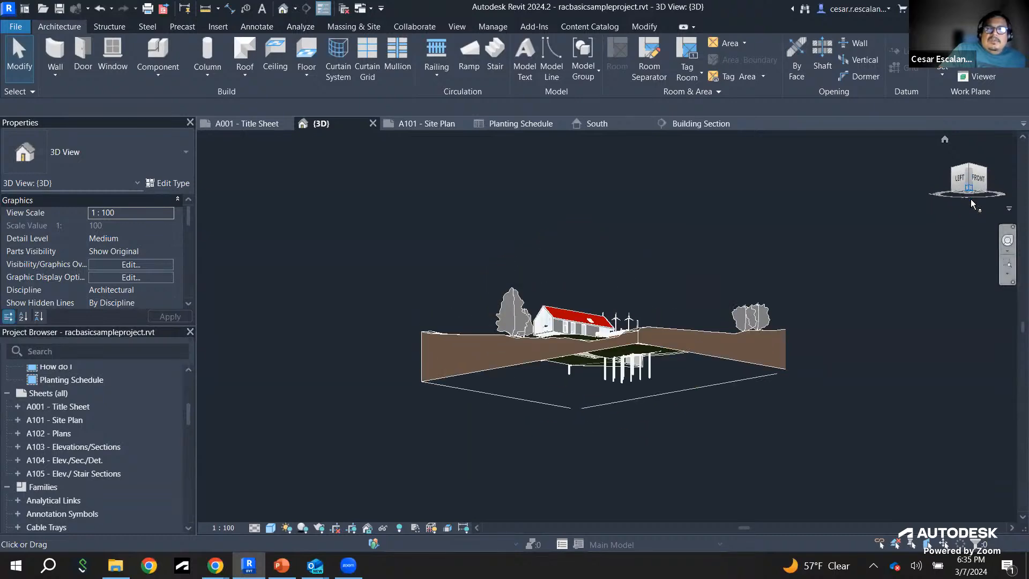
left_click(986, 194)
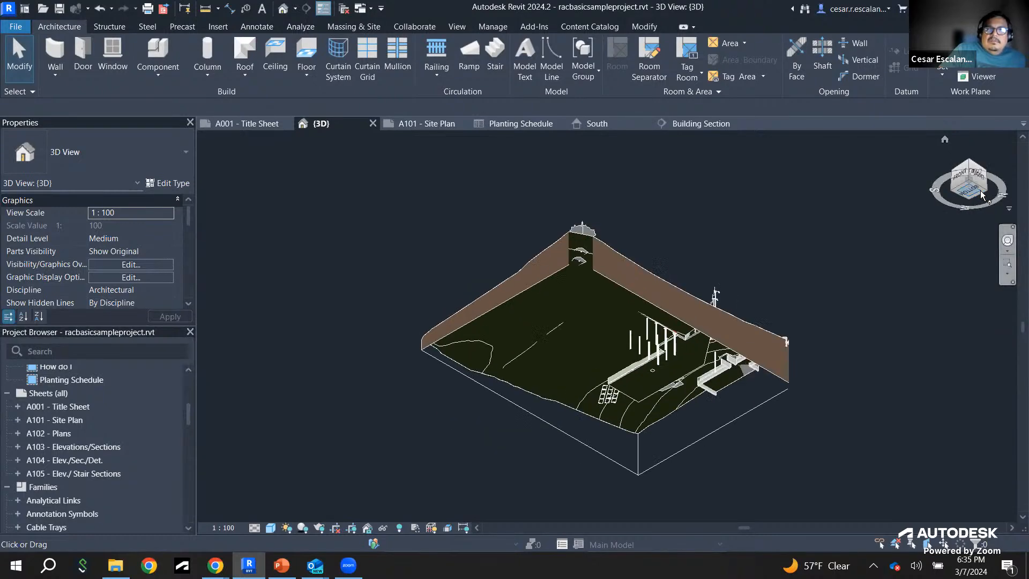
left_click(985, 191)
left_click(985, 192)
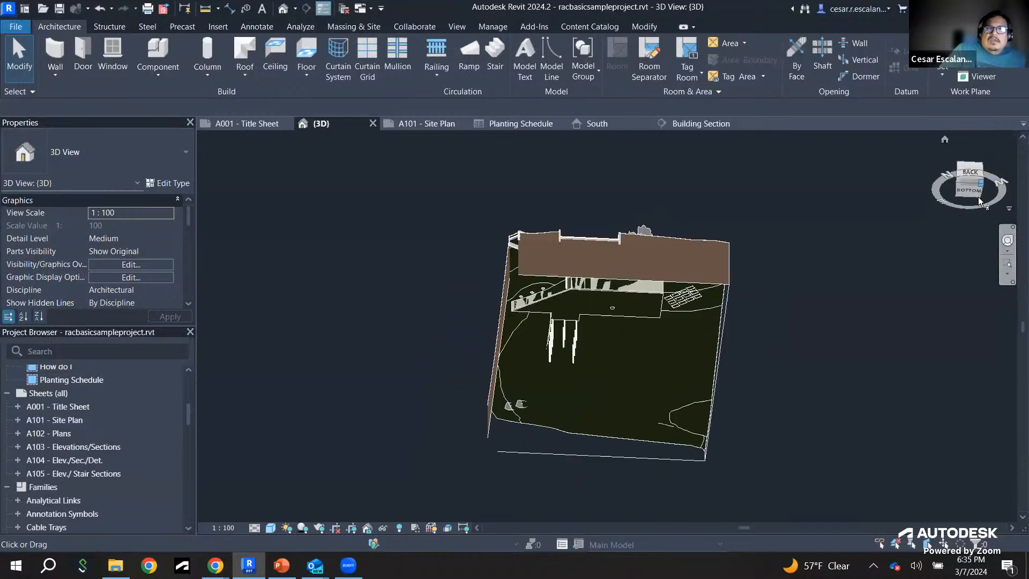
Step: Turn the 3D view through the left, front and right elevations and up to the top view
left_click(982, 182)
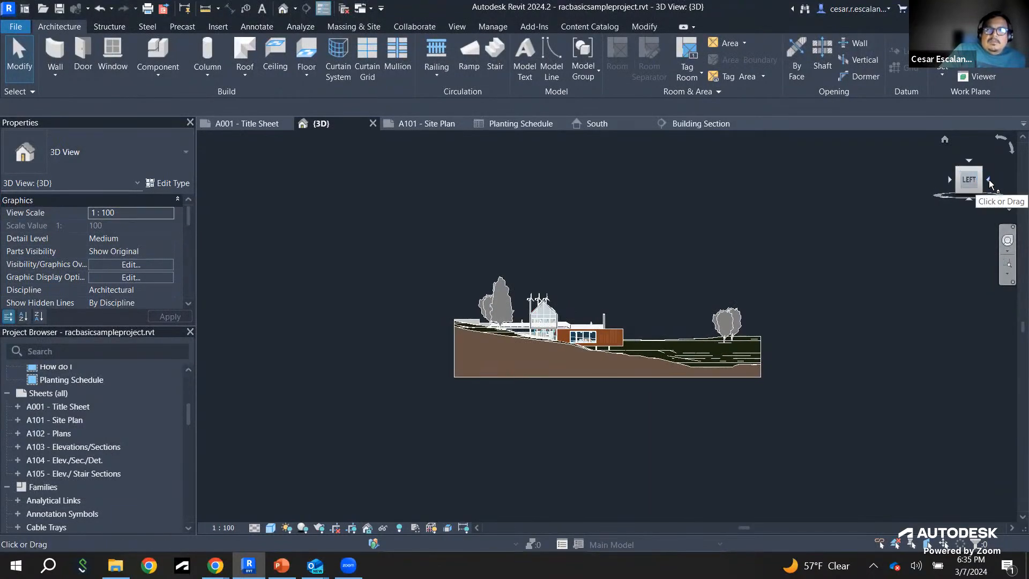
left_click(988, 182)
left_click(988, 180)
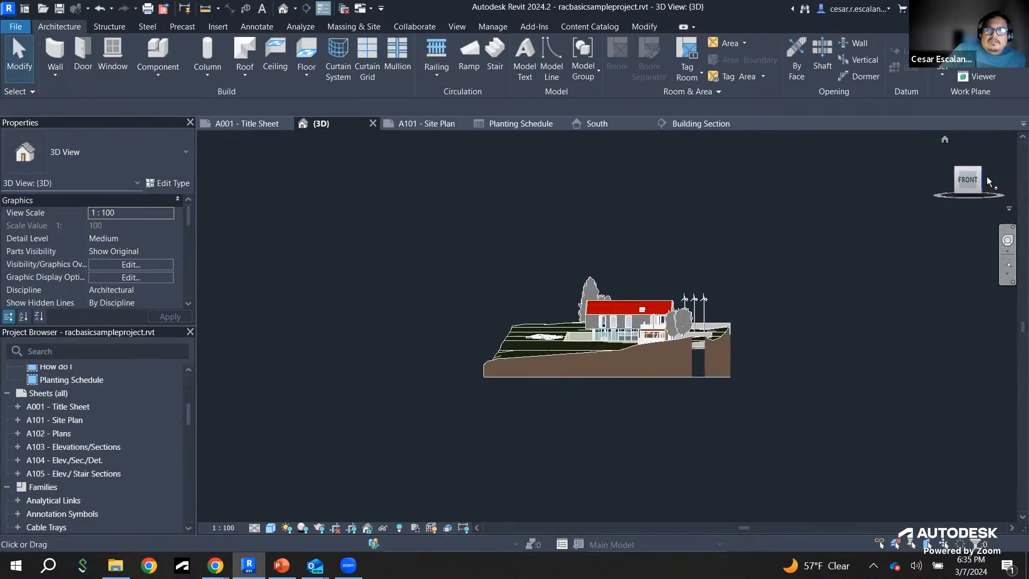
left_click(969, 161)
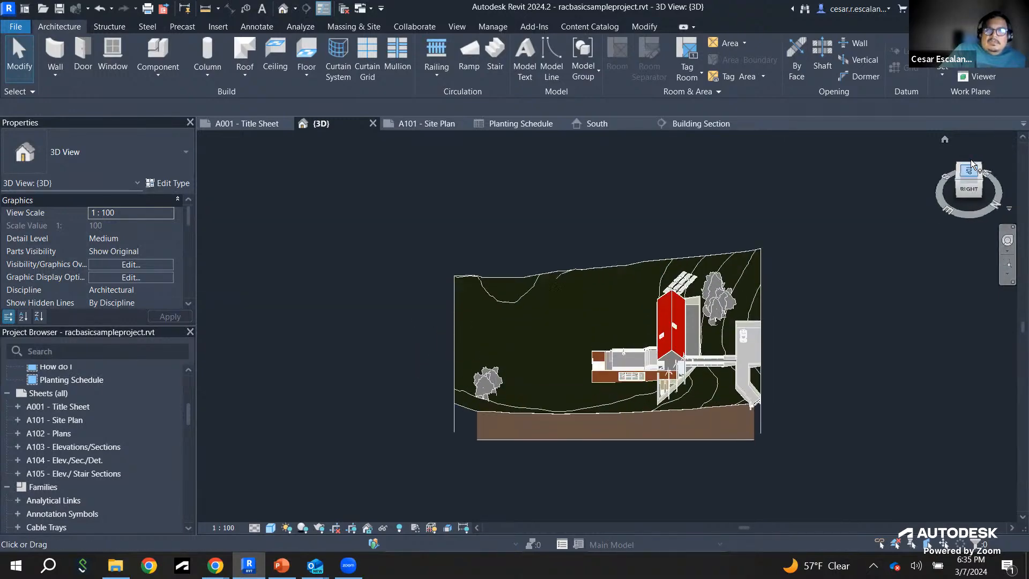
Step: Turn the 3D view through the model's upper corner orientations, finishing at the top-front-right corner
left_click(981, 167)
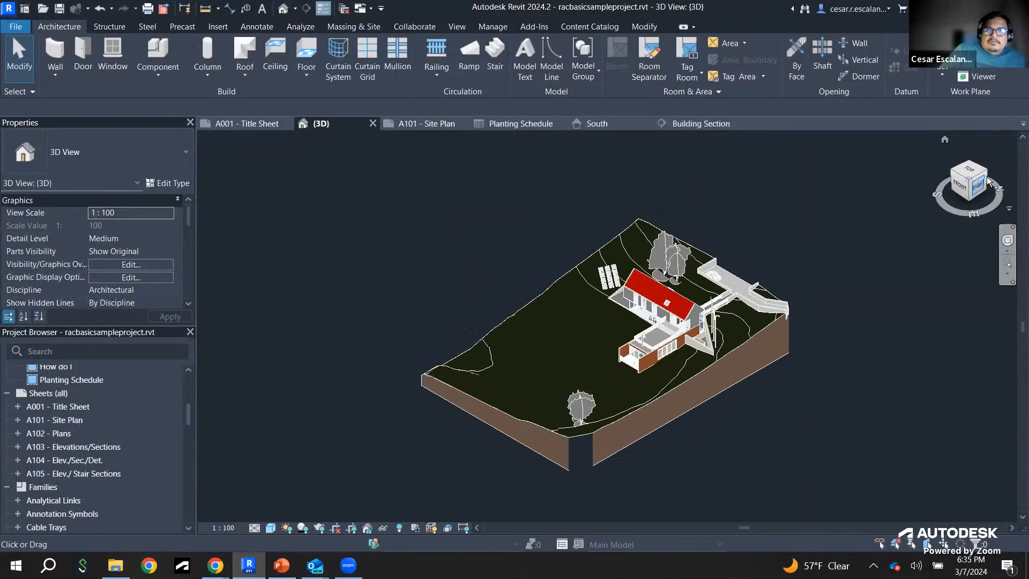
left_click(988, 175)
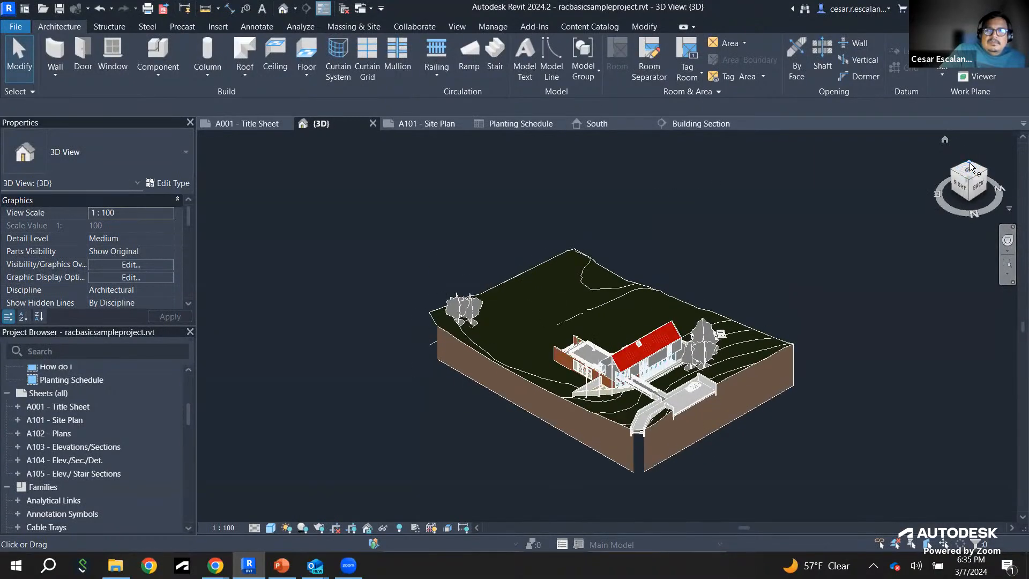
left_click(971, 167)
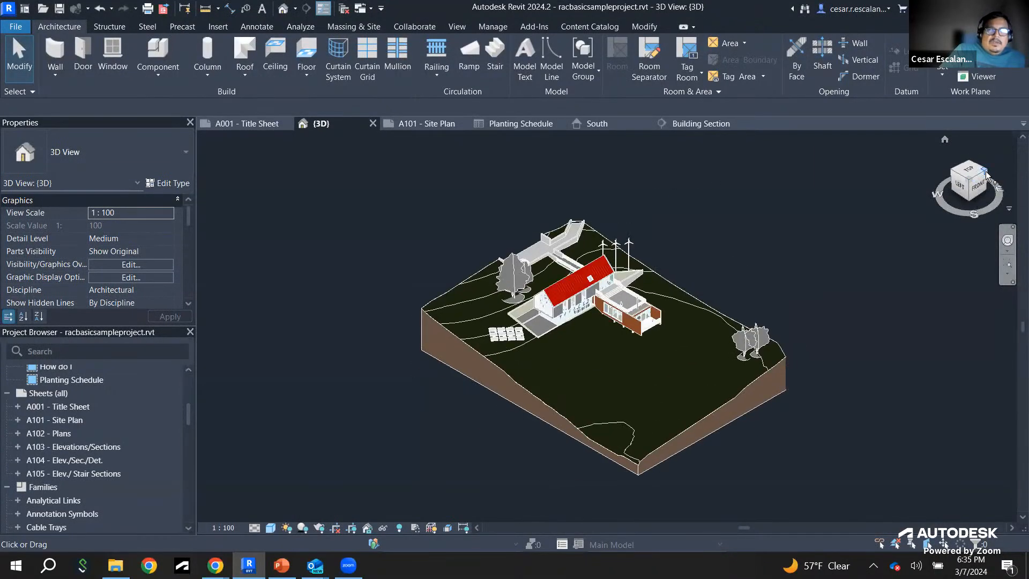
left_click(986, 175)
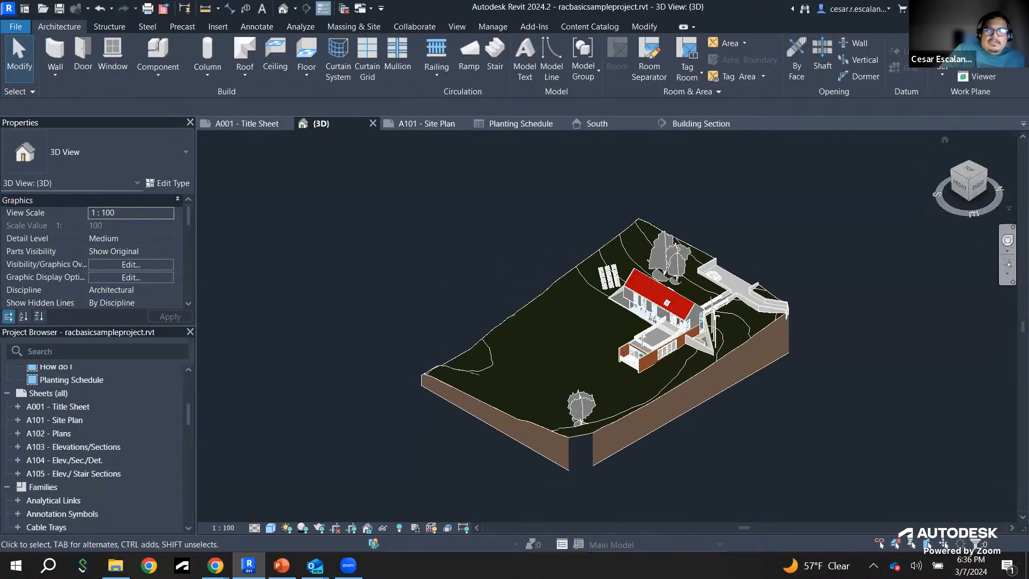
Step: Face the model's right elevation, switch to the top view and rotate the plan clockwise in quarter turns
left_click(980, 188)
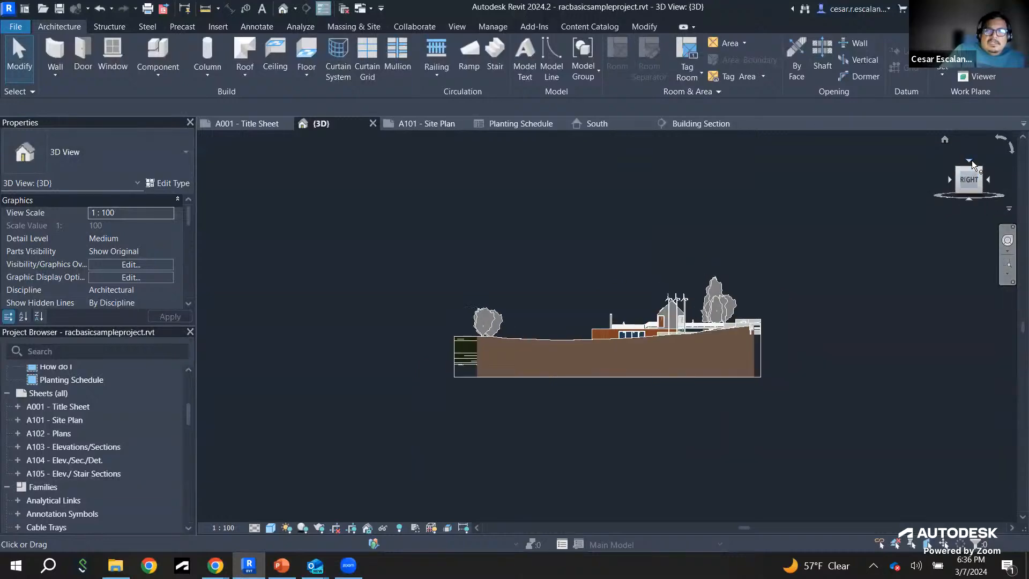
left_click(972, 160)
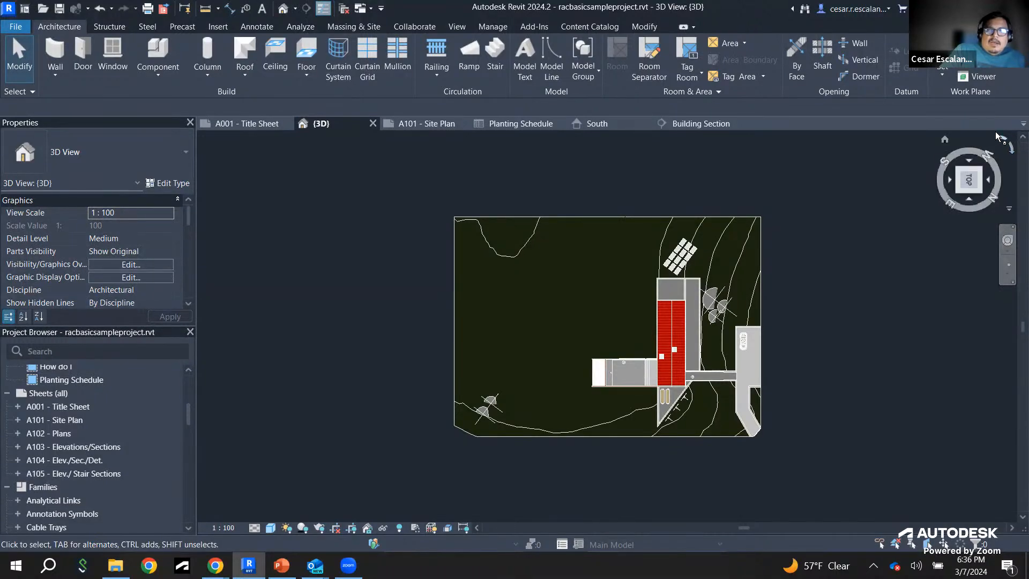
left_click(1012, 149)
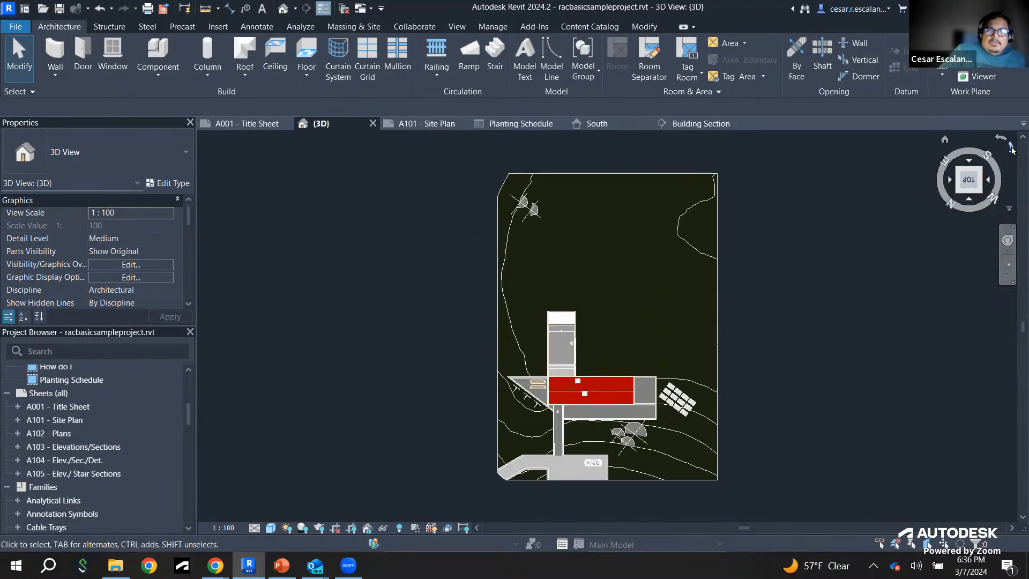
left_click(1011, 148)
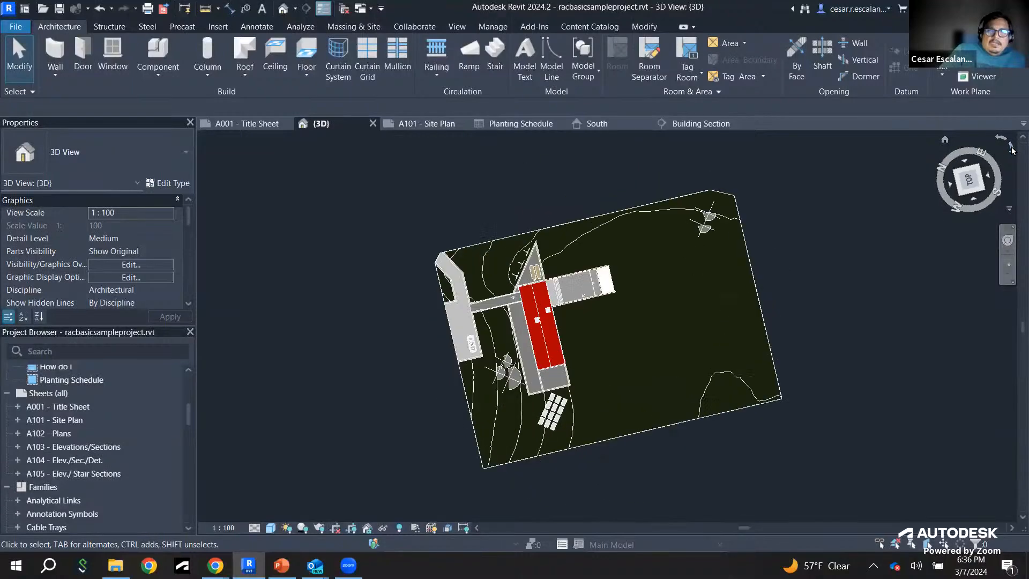
left_click(1010, 148)
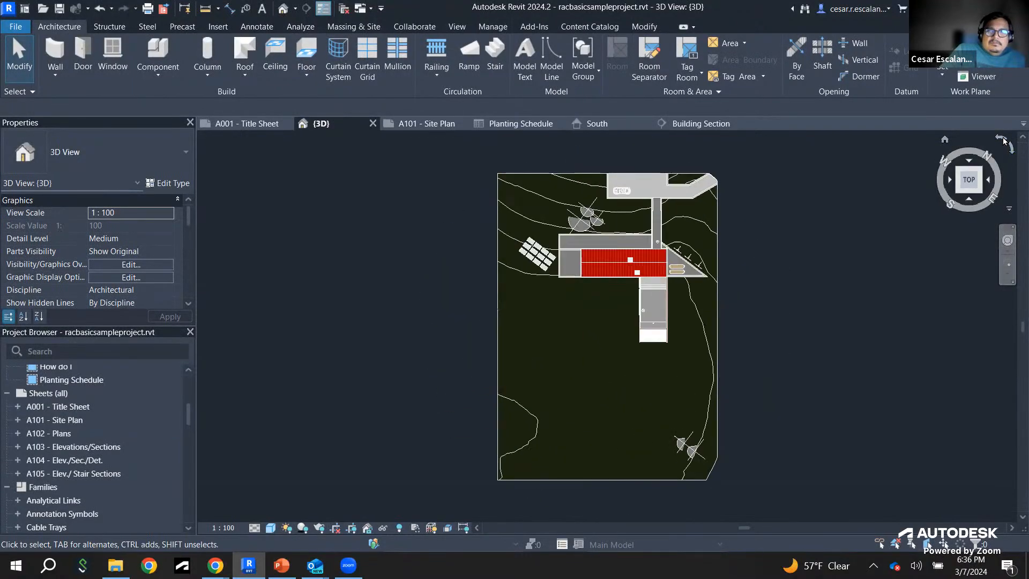
Step: Rotate the top view counterclockwise in quarter turns and return to the top-front-left corner orientation
left_click(1007, 145)
left_click(1005, 142)
left_click(1003, 141)
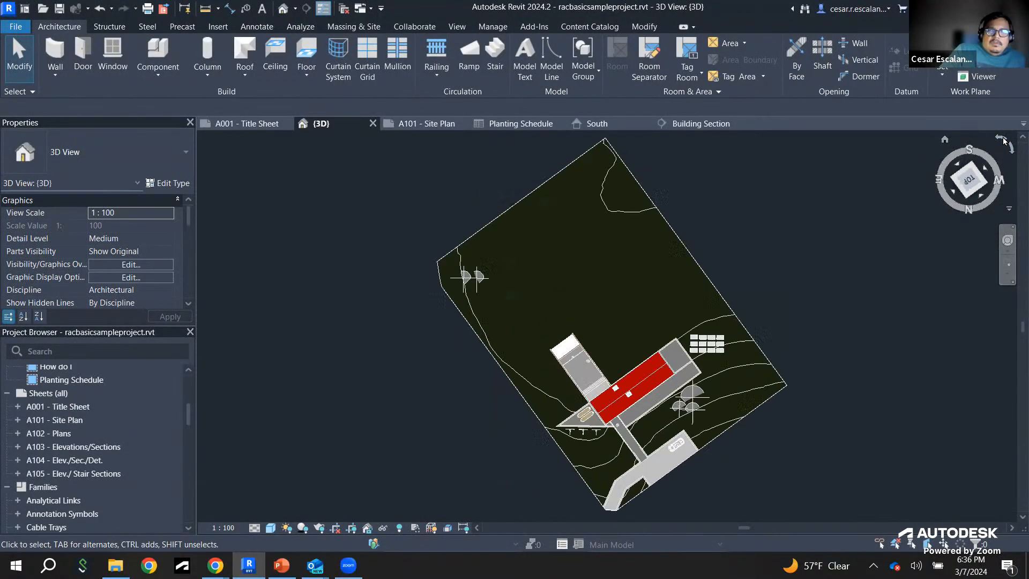
left_click(1004, 141)
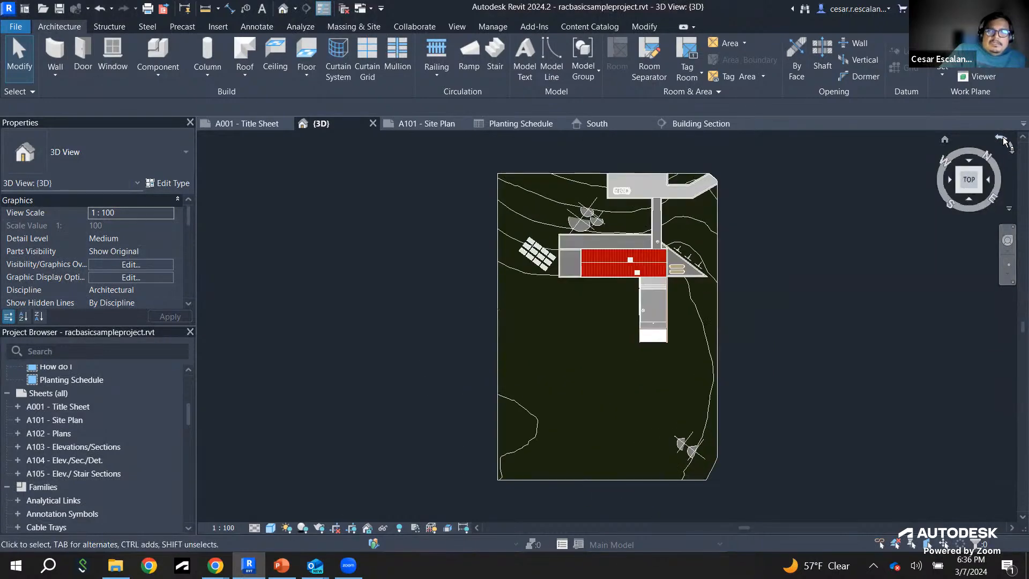
left_click(1003, 141)
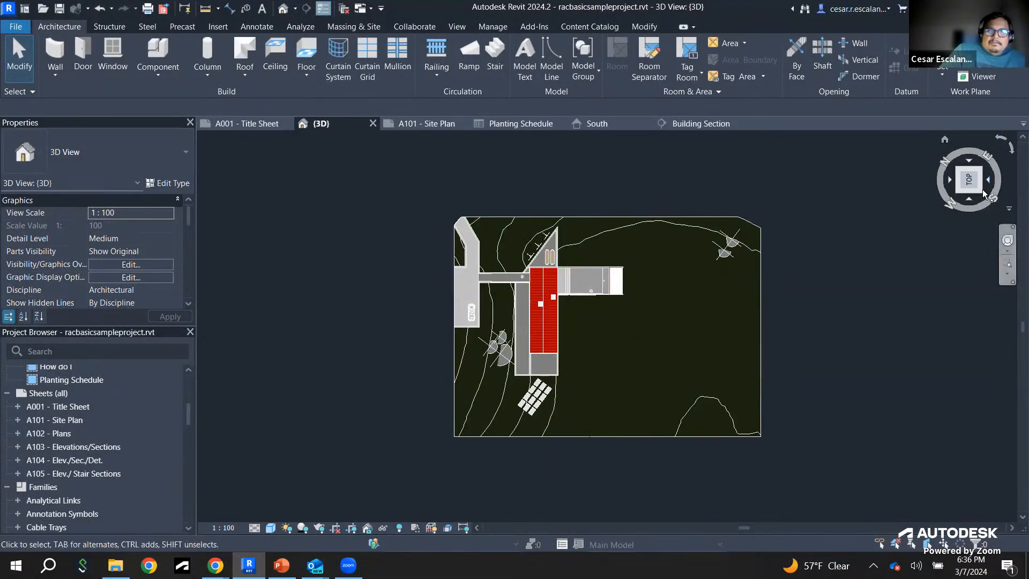
left_click(984, 190)
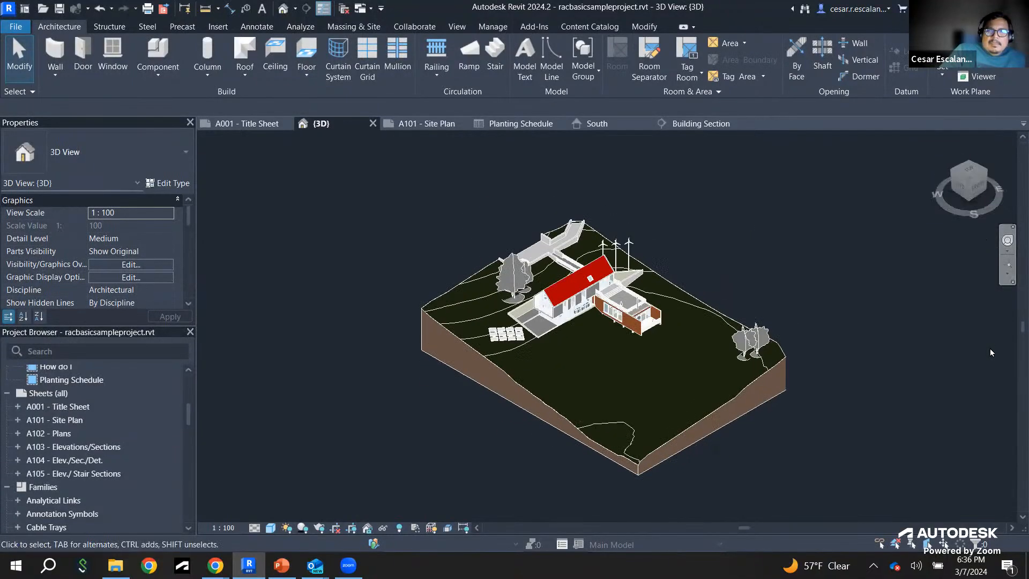
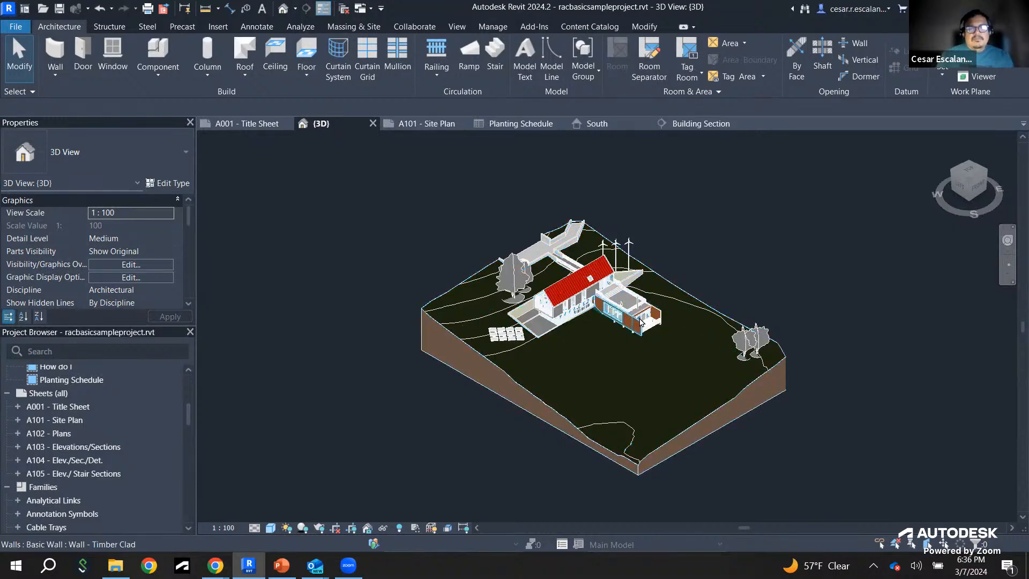
Step: Orbit the site model, annotate the screen with "Orbit = Shift + Mouse Wheel" and "Shift + Right Click", and clear the annotation
middle_click_drag(638, 321, 697, 355, "shift")
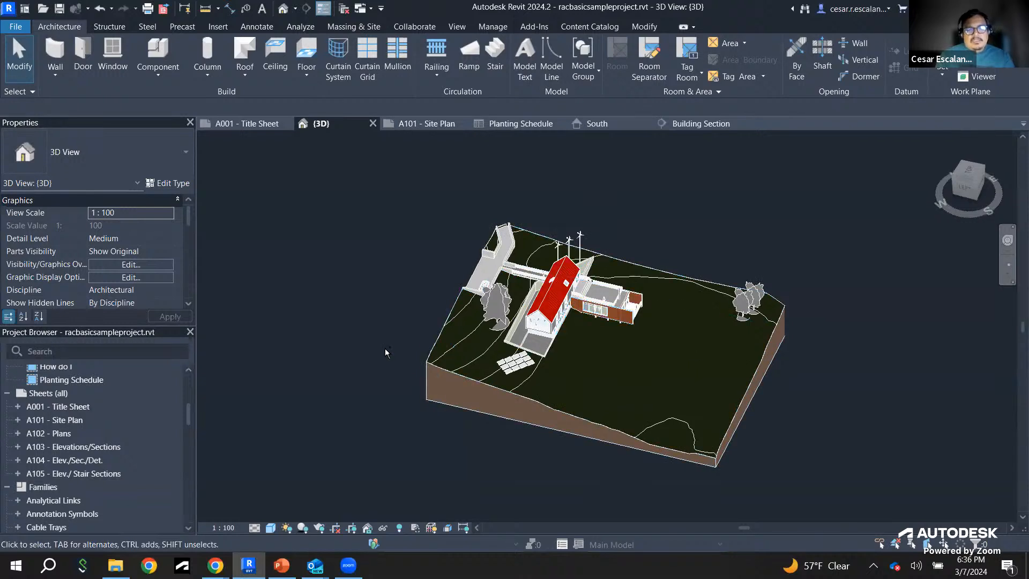
type("Ort")
key("BackSpace")
type("bit = Shift")
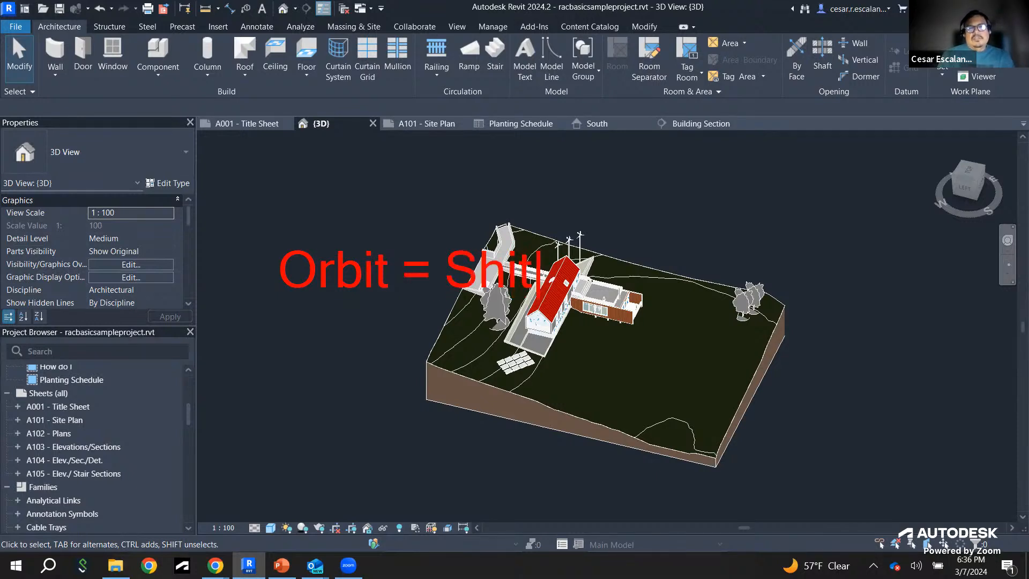
type(" + Mo")
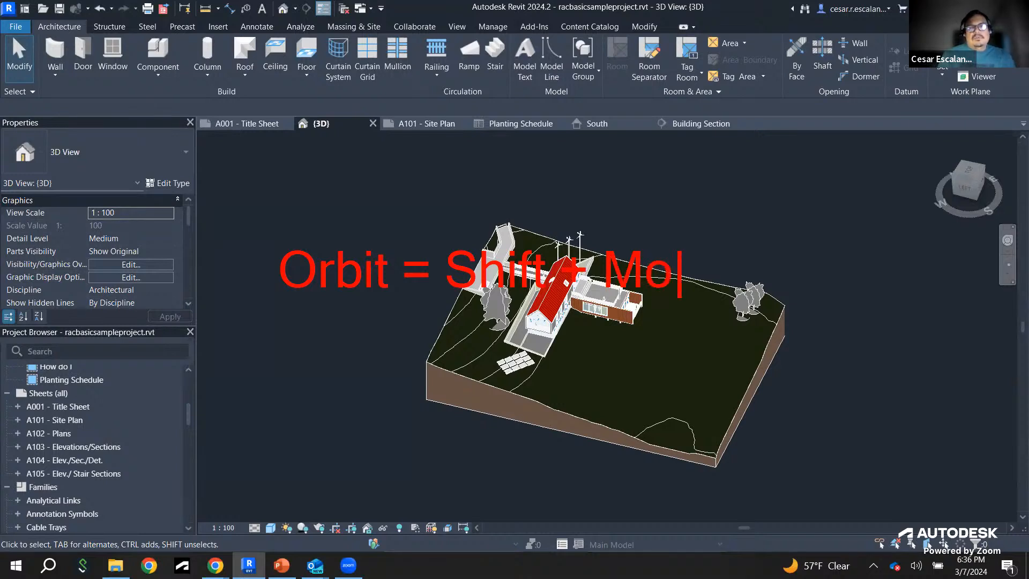
type("use Wheel")
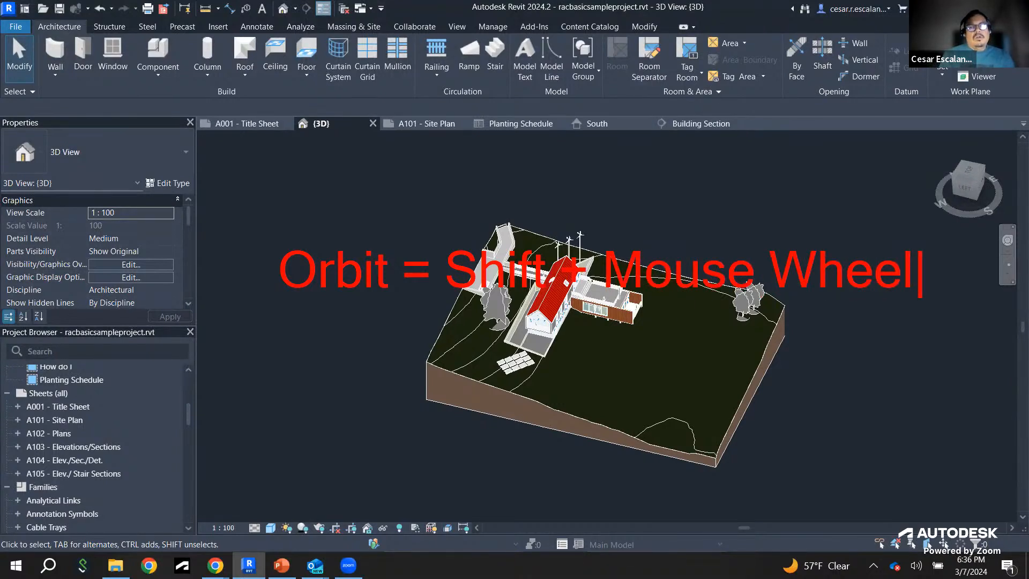
key("Return")
type("Shit")
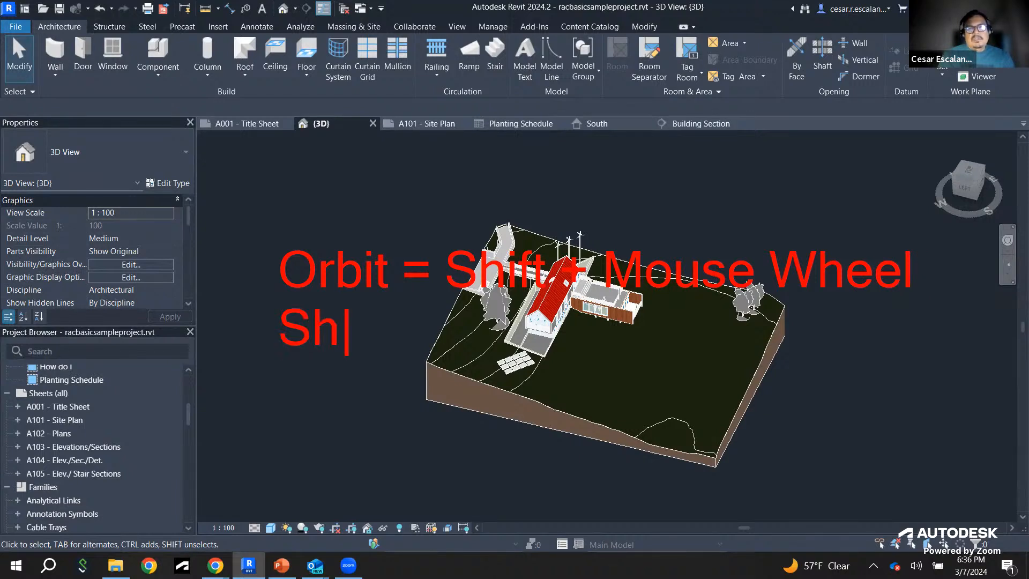
key("BackSpace")
type("ft + Right Click")
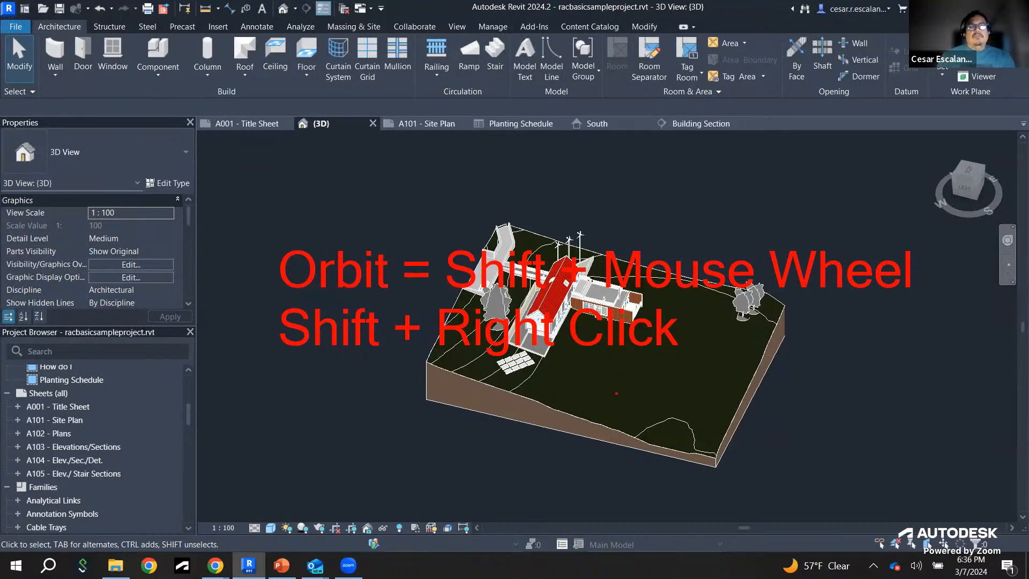
key("Escape")
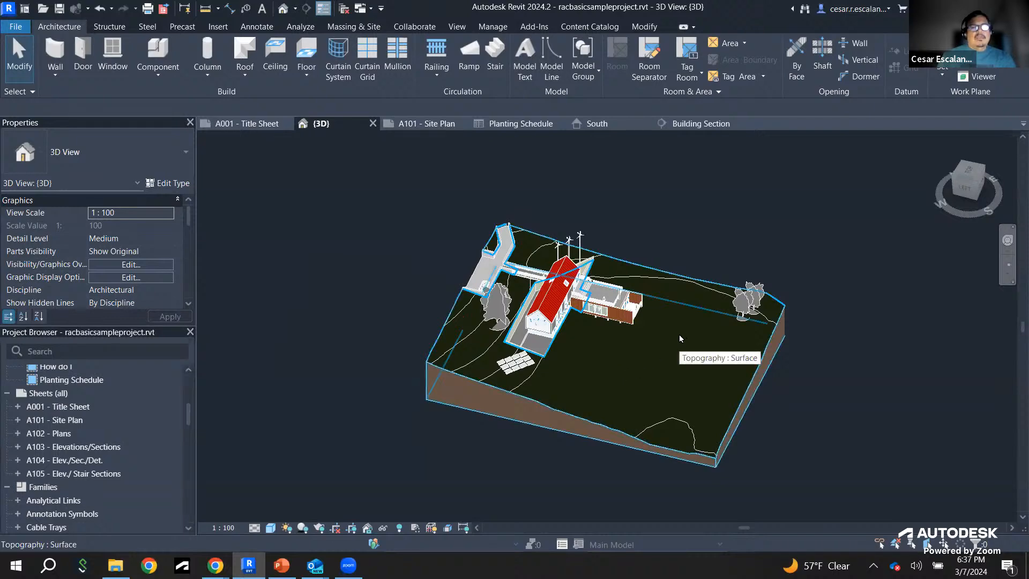
Step: Select the RPC Male figure on the flat roof and orbit around it to the opposite side of the house
scroll(592, 309, "up", 5)
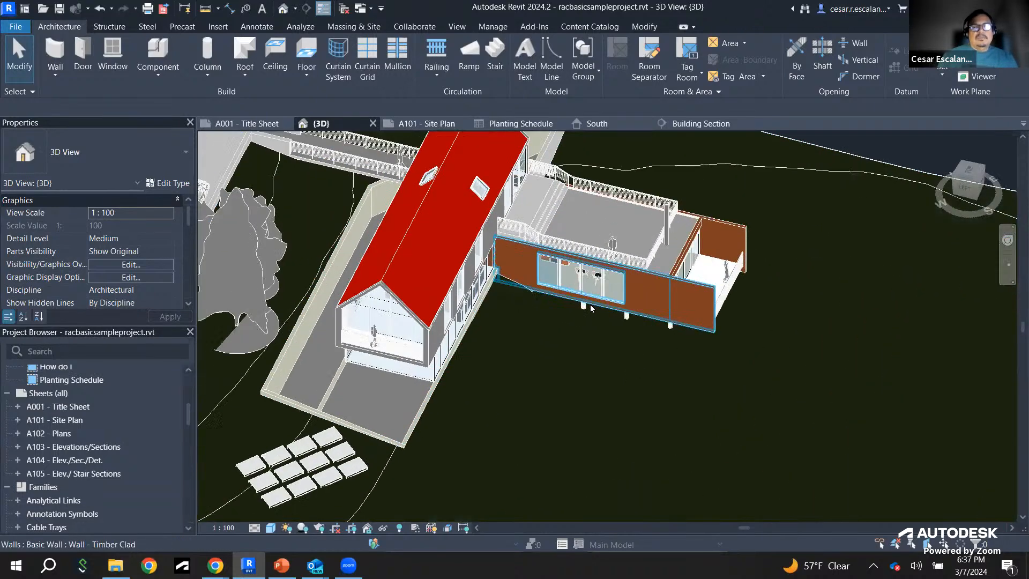
scroll(592, 309, "up", 5)
middle_click_drag(678, 287, 632, 307, "shift")
middle_click_drag(633, 268, 589, 466)
left_click(741, 279)
middle_click_drag(697, 373, 392, 305, "shift")
scroll(637, 302, "down", 6)
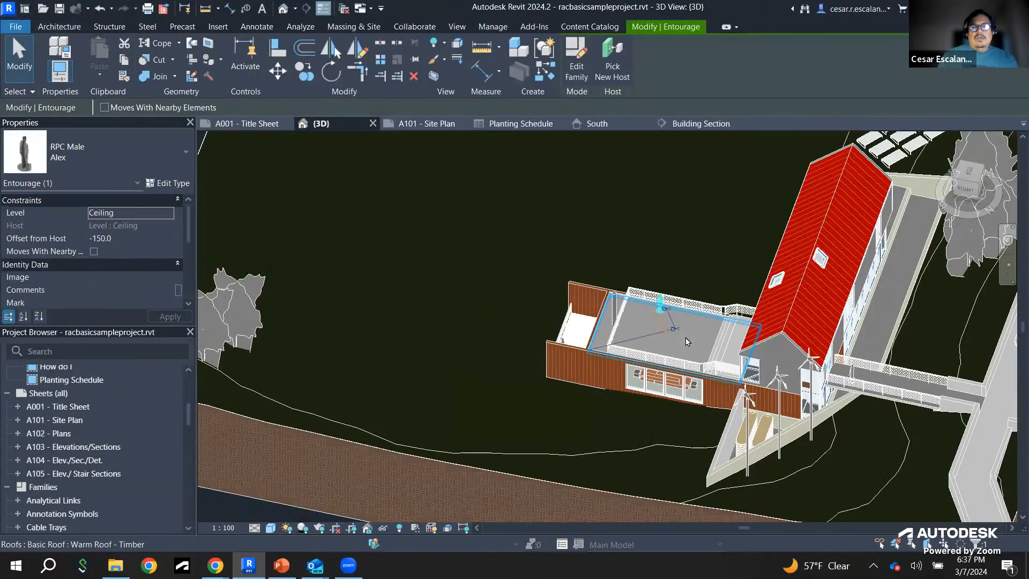
Step: Select the upper-storey SIP 202mm conc clad wall beneath the red roof and orbit the house around it
middle_click_drag(700, 351, 367, 250)
scroll(472, 301, "up", 5)
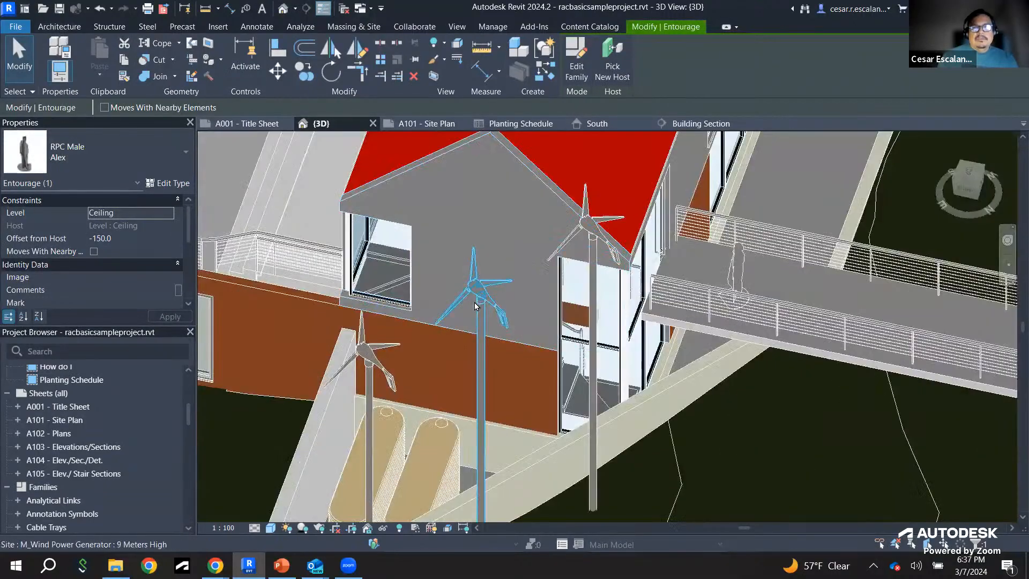
scroll(475, 304, "up", 4)
middle_click_drag(562, 341, 538, 330, "shift")
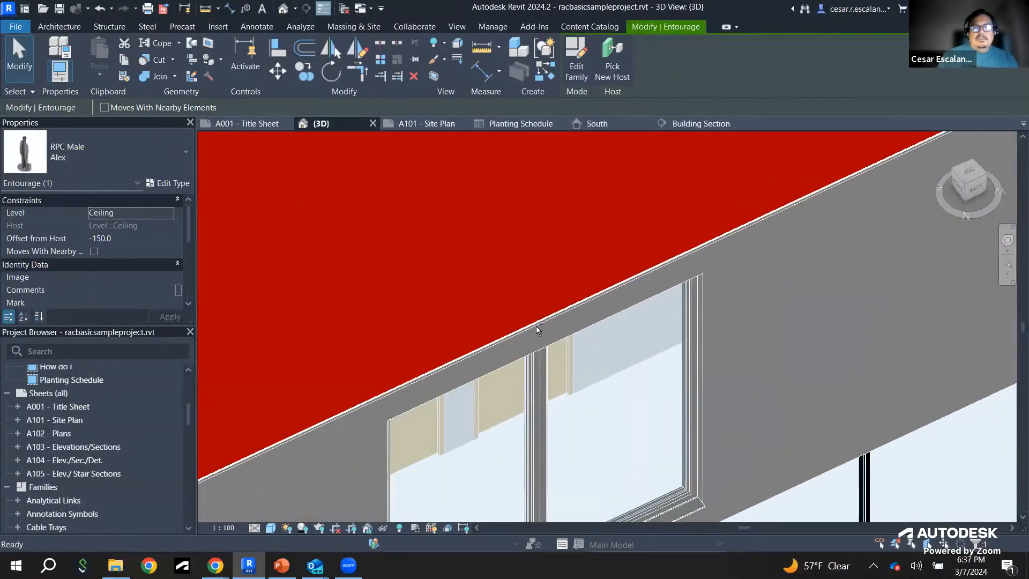
left_click(546, 325)
scroll(552, 325, "down", 2)
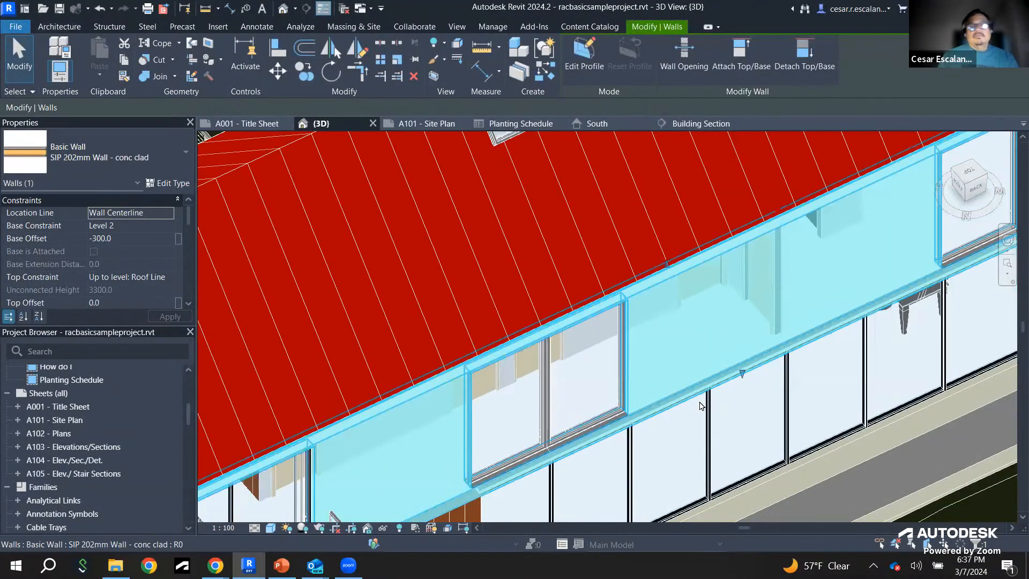
middle_click_drag(700, 406, 637, 344, "shift")
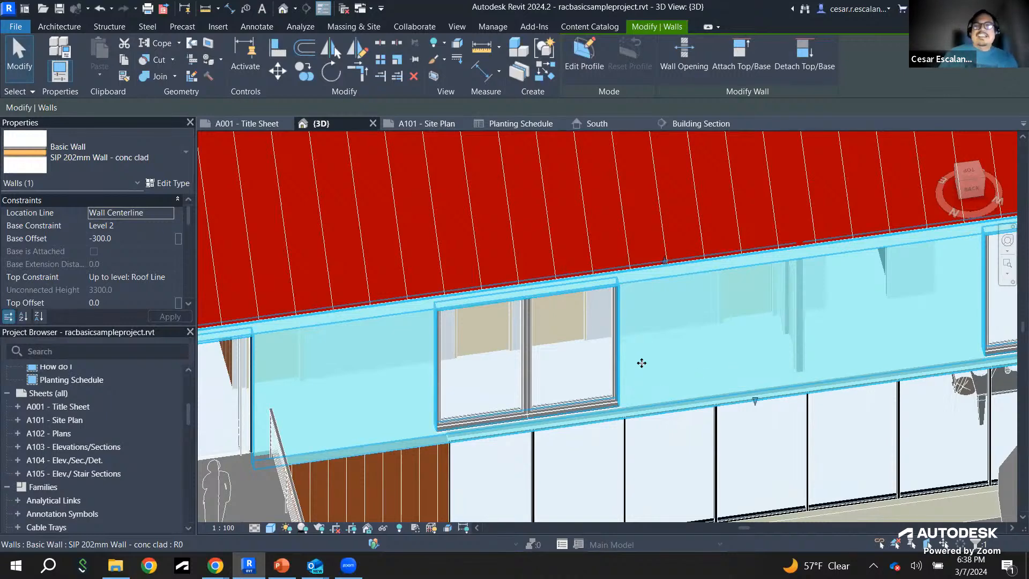
middle_click_drag(707, 352, 560, 420, "shift")
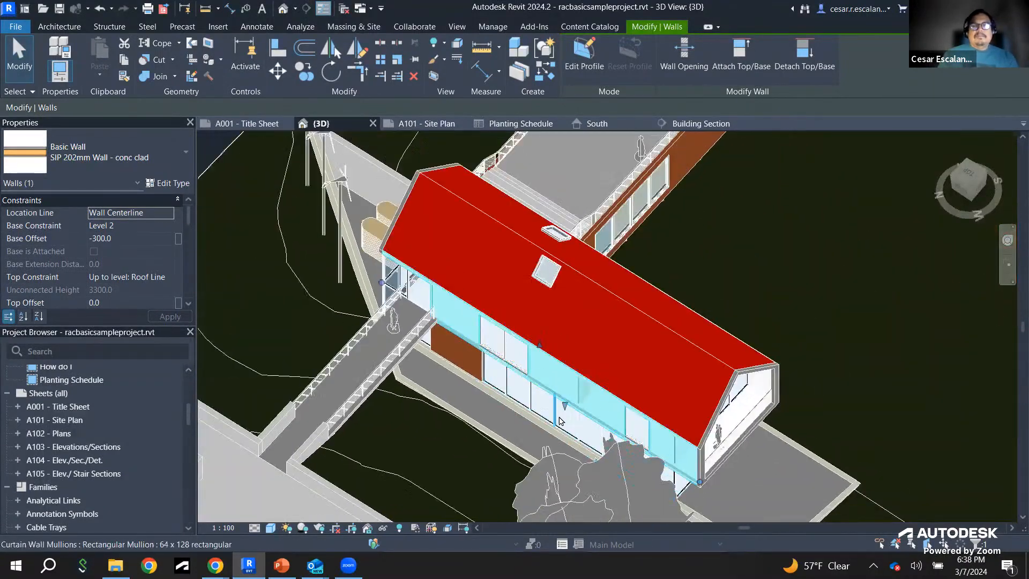
Step: Select the red SG Metal Panels roof and orbit around it until the whole site is in view
left_click(613, 352)
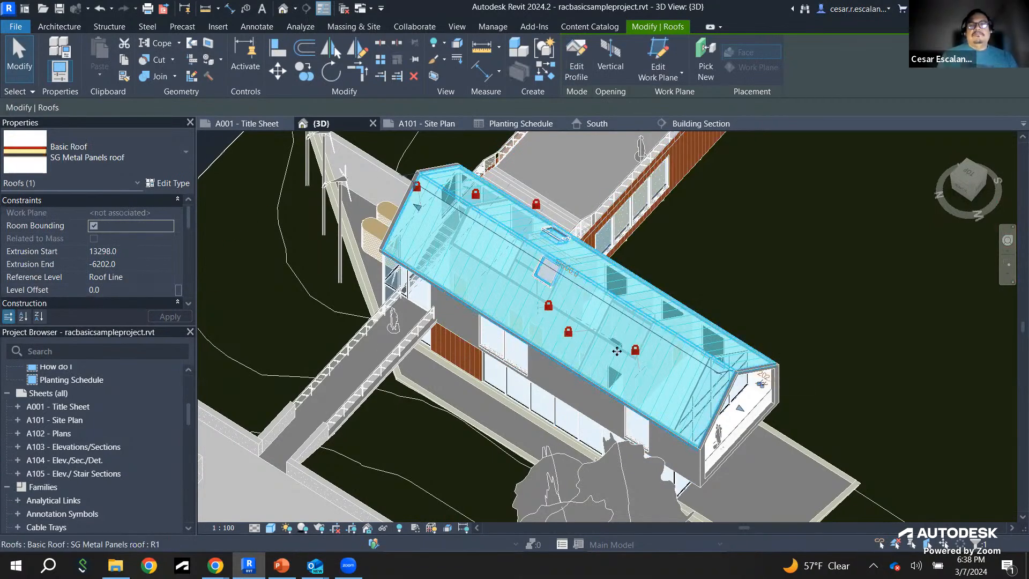
middle_click_drag(627, 354, 572, 323, "shift")
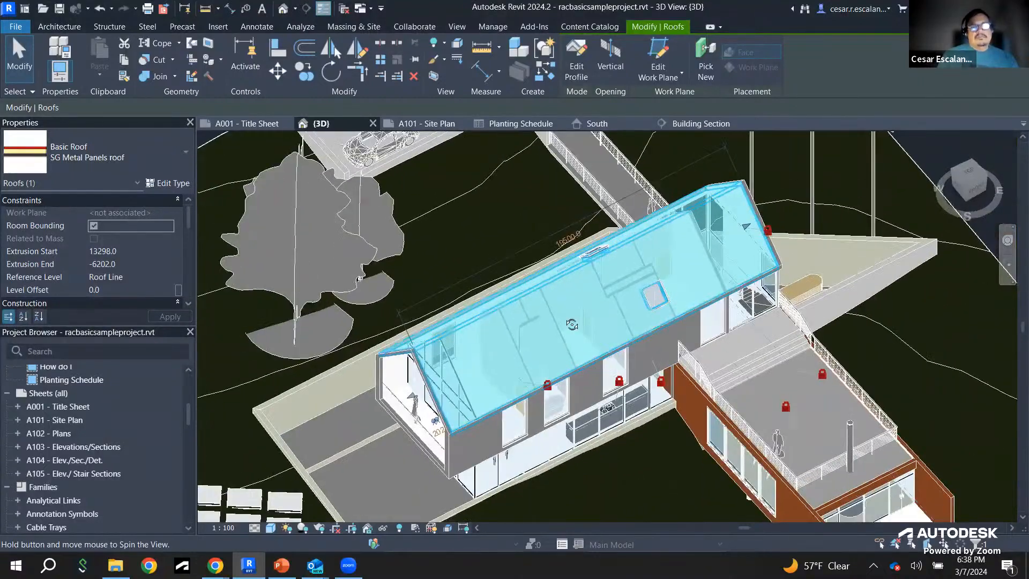
scroll(609, 354, "down", 4)
scroll(610, 354, "down", 2)
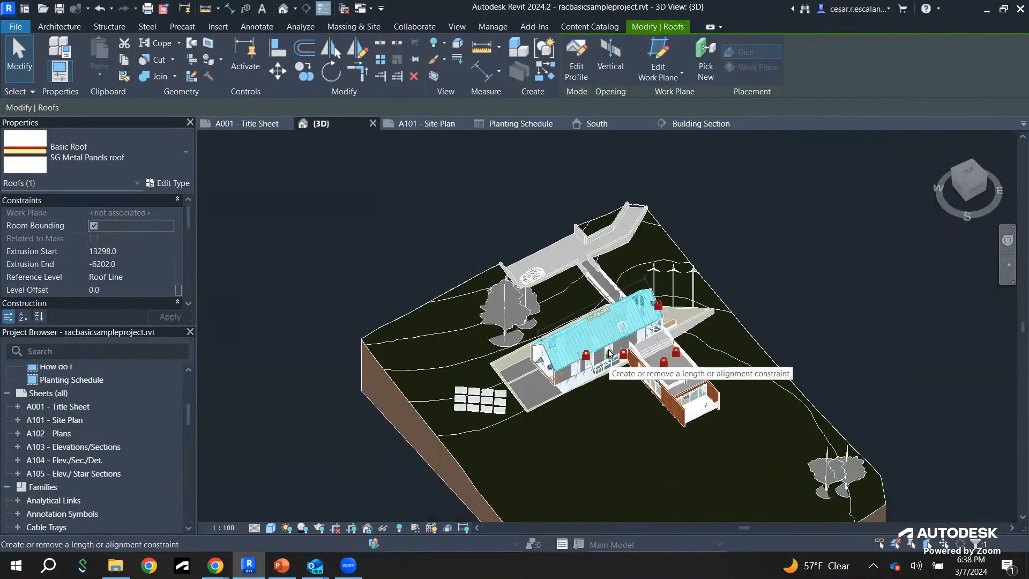
Step: Select the Lombardy Poplar tree beside the house, then the topography surface, orbiting the site around each selection
left_click(516, 308)
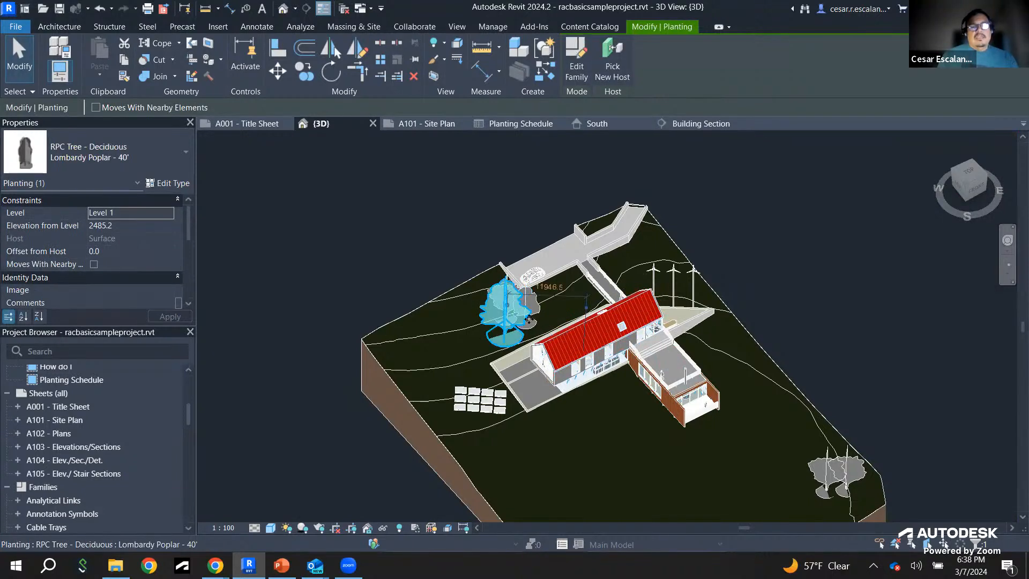
middle_click_drag(636, 306, 675, 322, "shift")
left_click(742, 381)
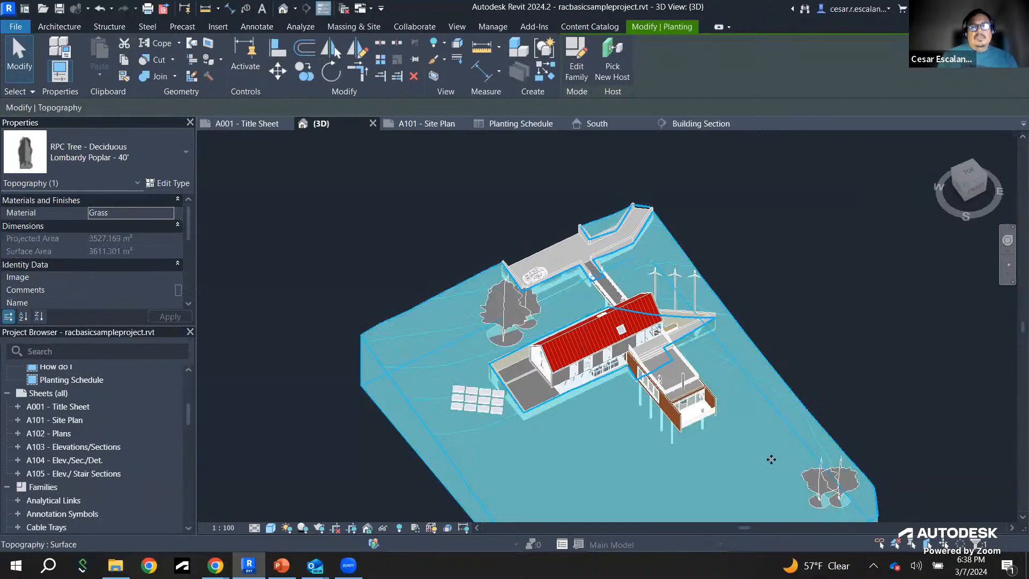
scroll(742, 443, "down", 3)
middle_click_drag(726, 478, 636, 399, "shift")
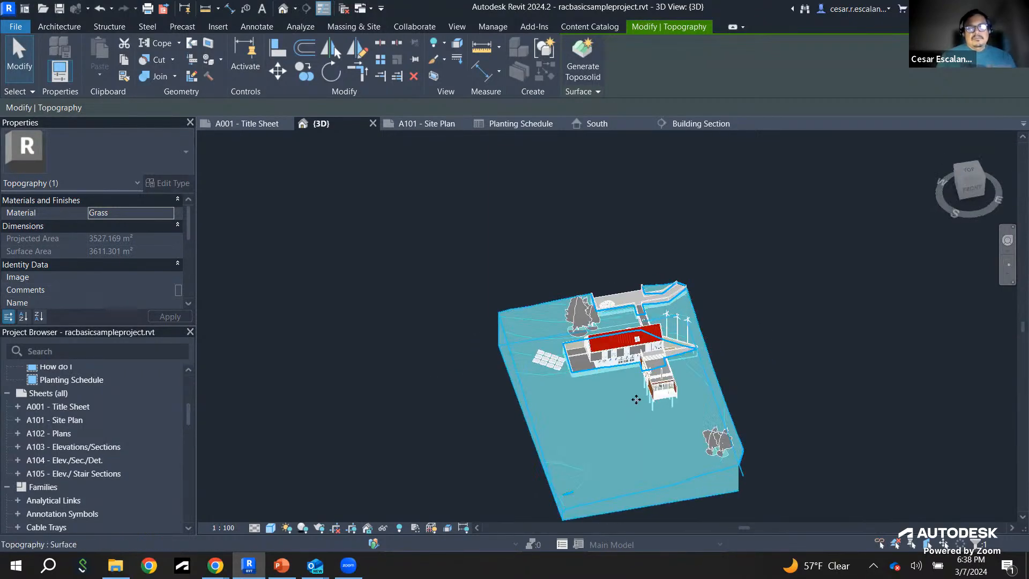
scroll(643, 409, "up", 5)
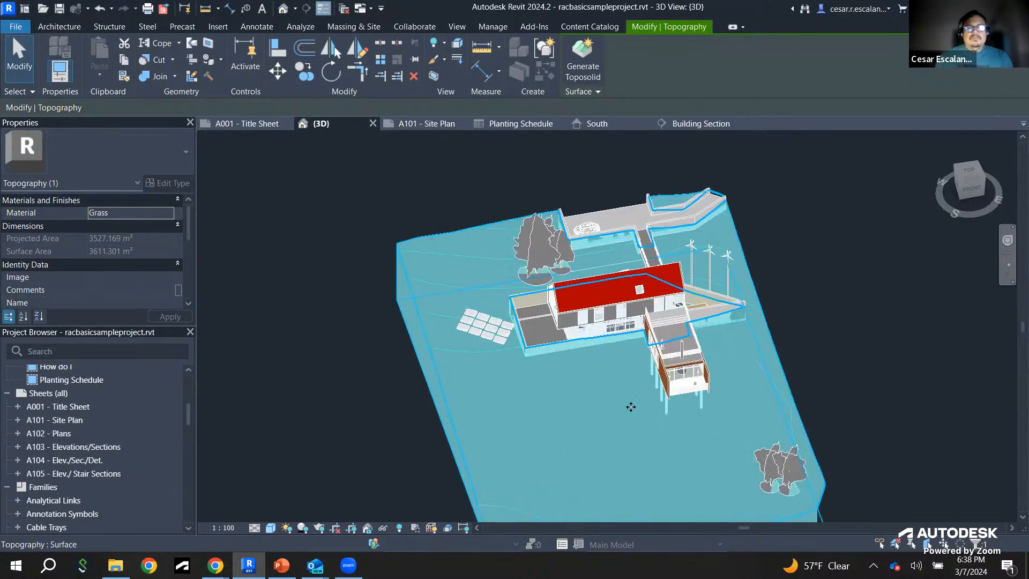
Step: Orbit the site around the selected topography surface and fit the whole site in view
middle_click_drag(645, 438, 668, 391, "shift")
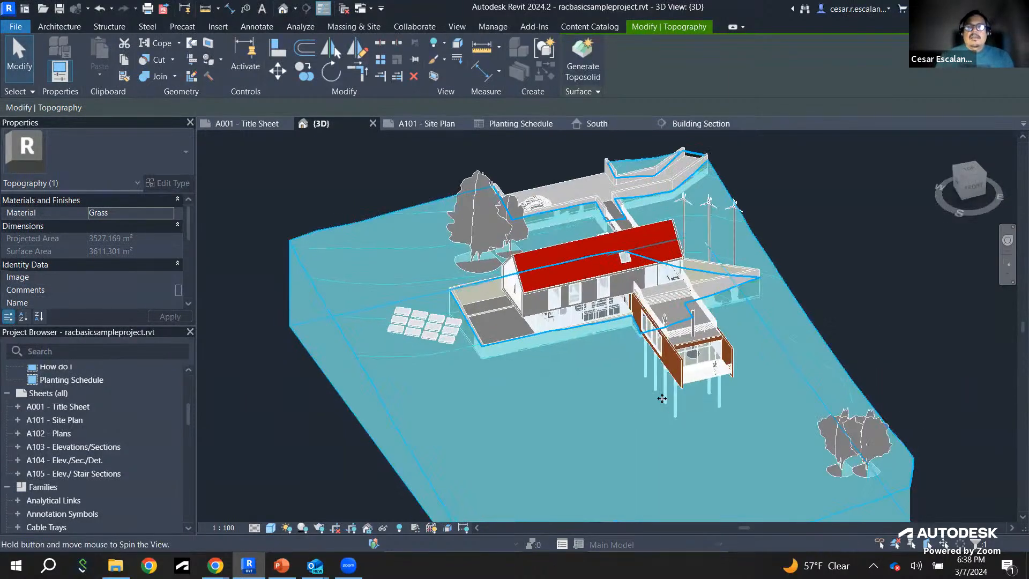
scroll(668, 392, "down", 2)
scroll(668, 391, "down", 2)
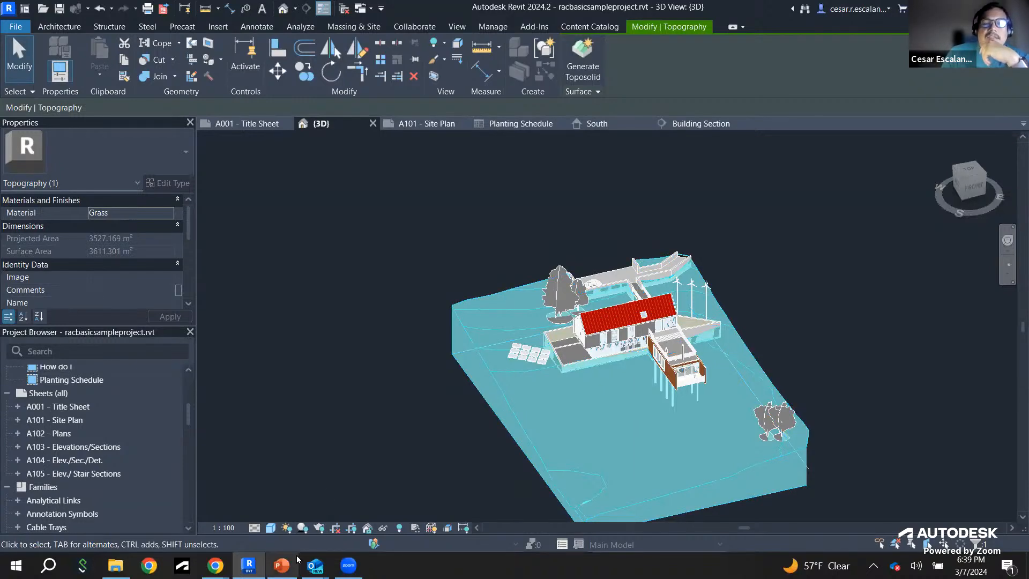
Step: Switch to the RF-Compiled presentation in PowerPoint, return to Revit and clear the topography selection
left_click(283, 566)
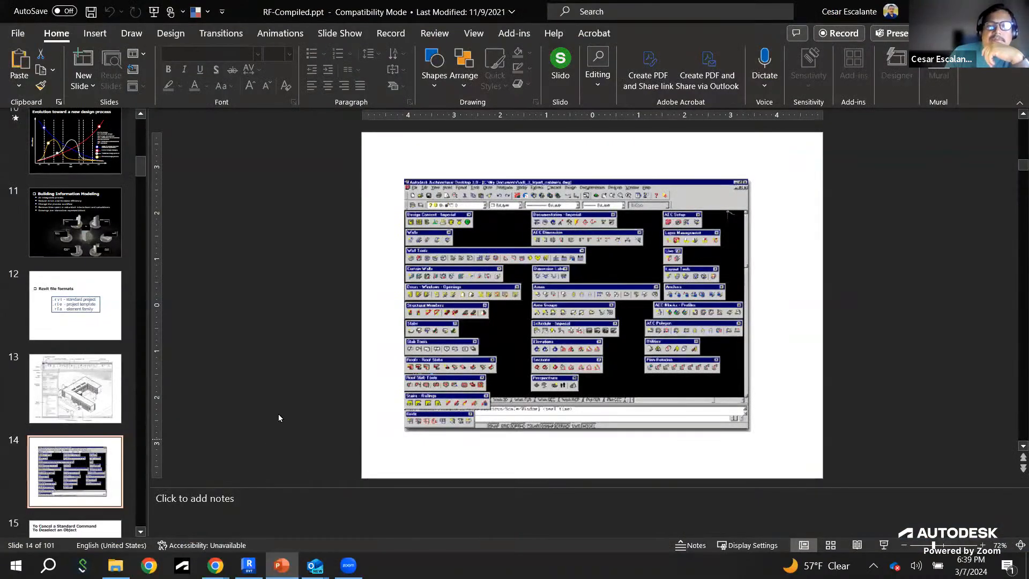
key("alt+Tab")
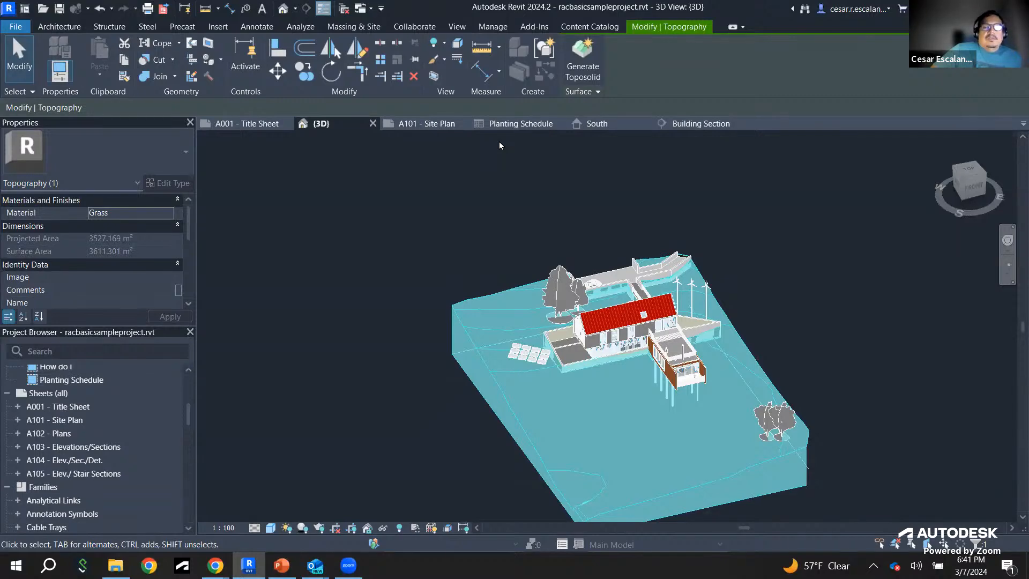
left_click(530, 193)
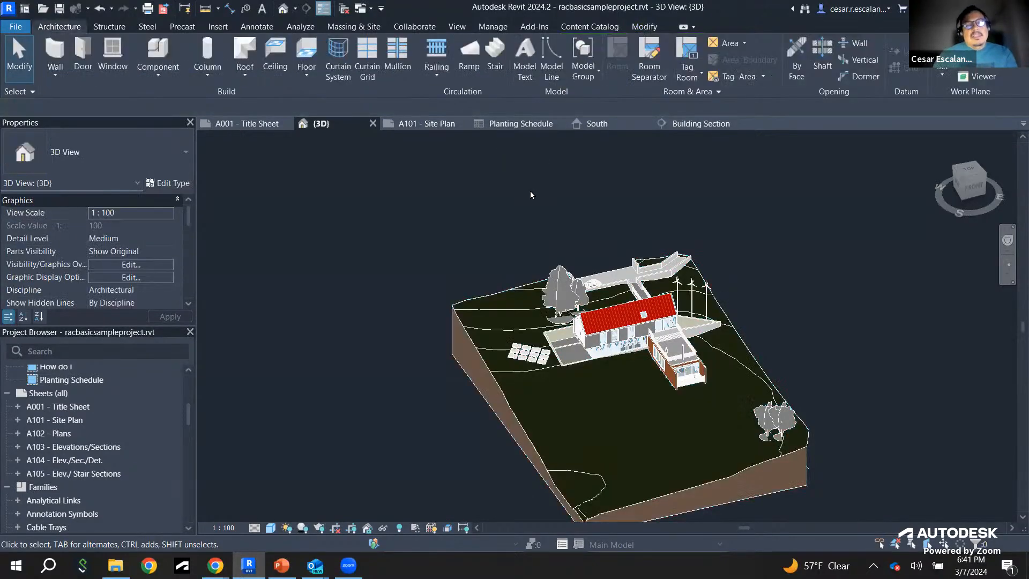
Step: Examine the house and its surrounding site in the 3D view at close and wide range, leaving nothing selected
scroll(699, 391, "up", 5)
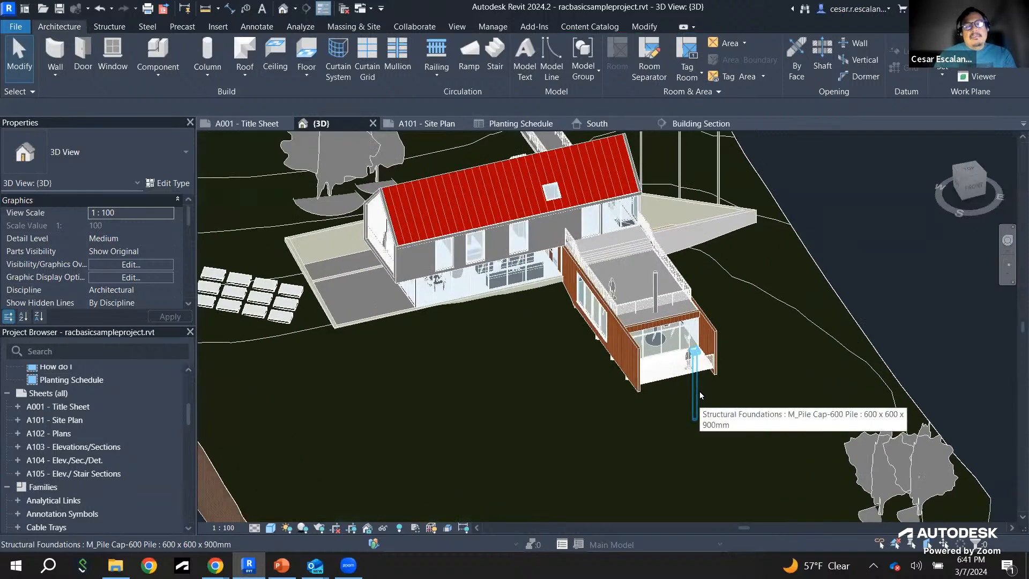
scroll(700, 394, "down", 4)
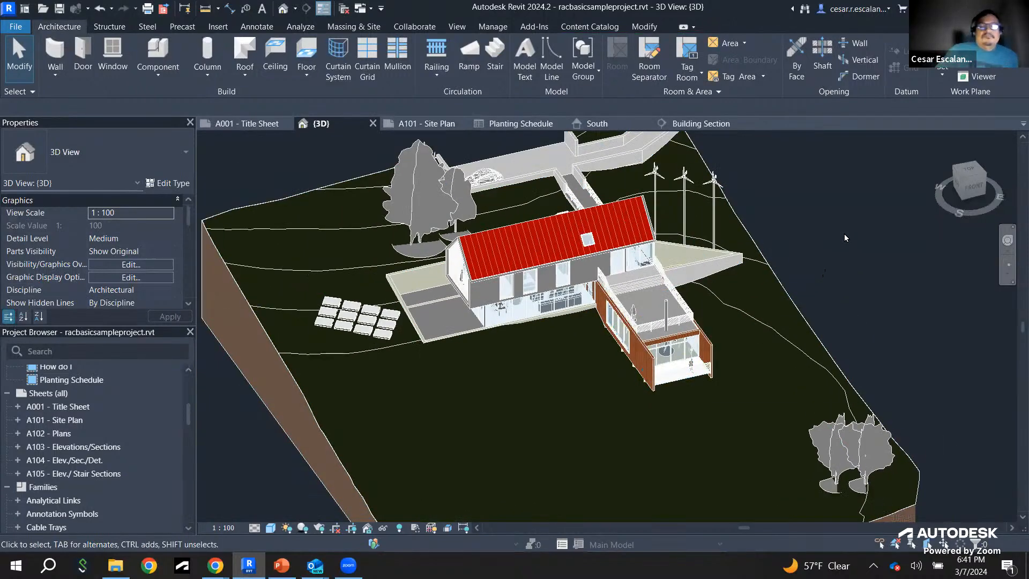
left_click(511, 359)
key("Escape")
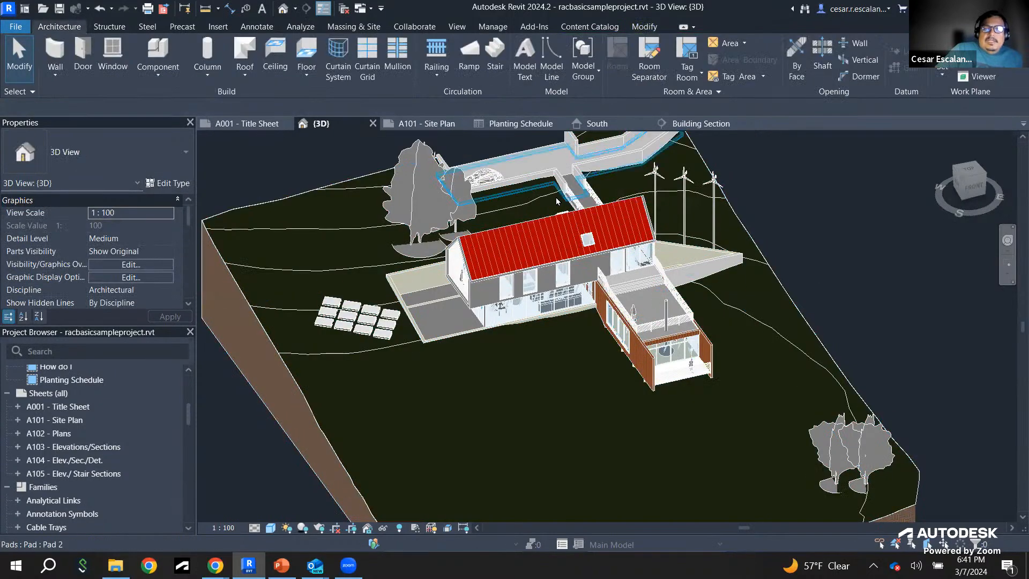
left_click(695, 366)
left_click(819, 284)
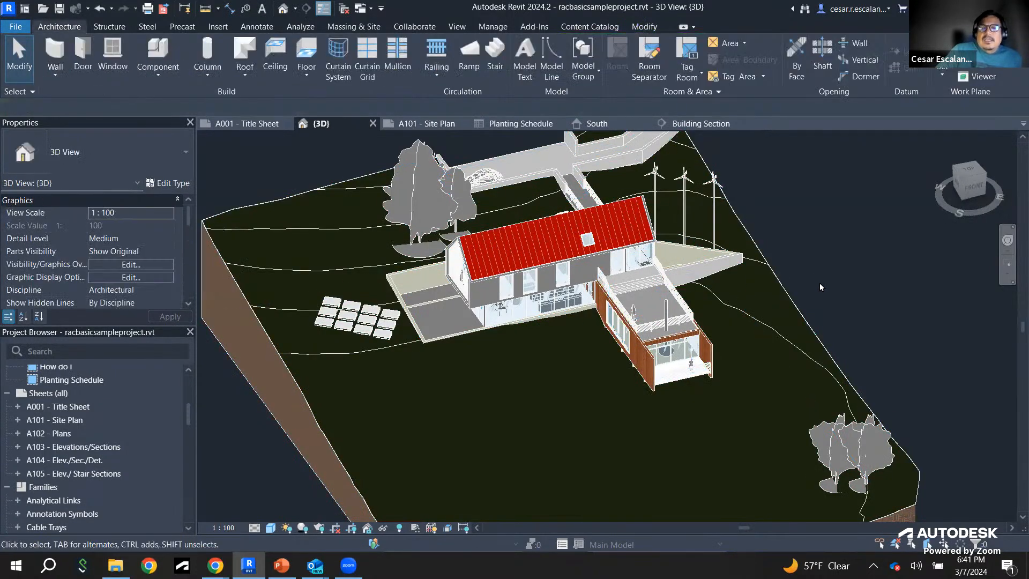
scroll(819, 283, "down", 2)
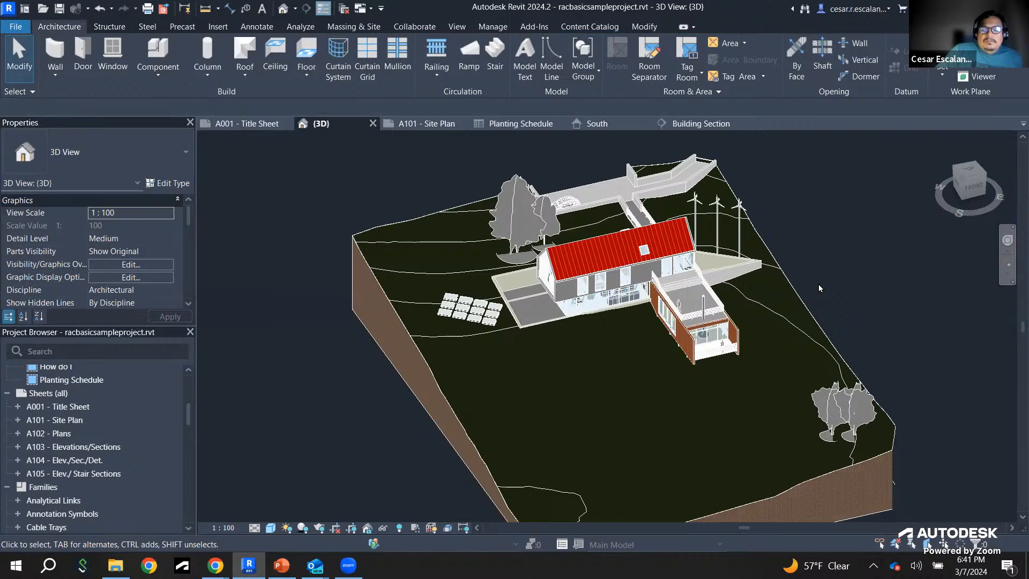
scroll(788, 399, "up", 3)
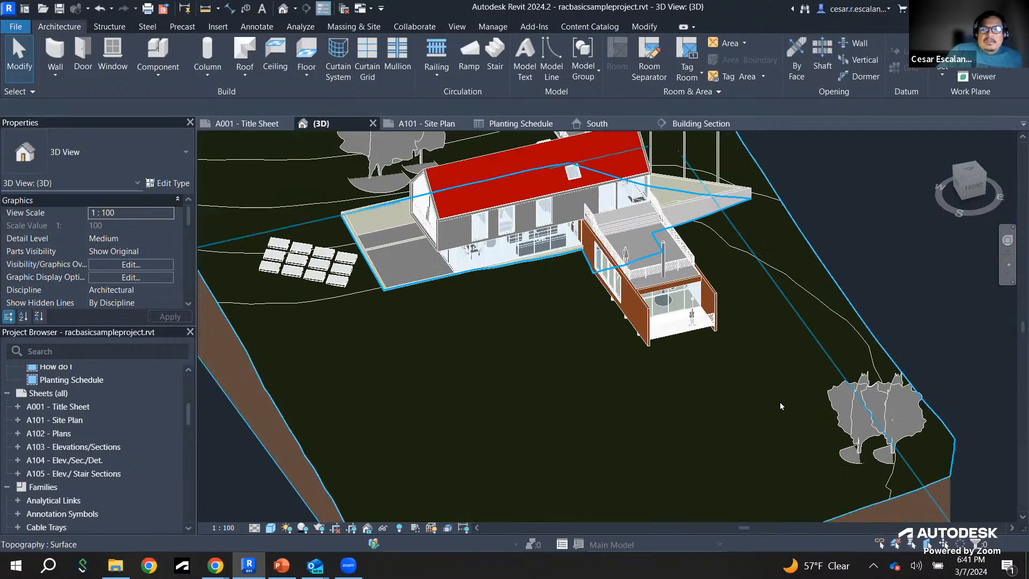
scroll(883, 368, "down", 3)
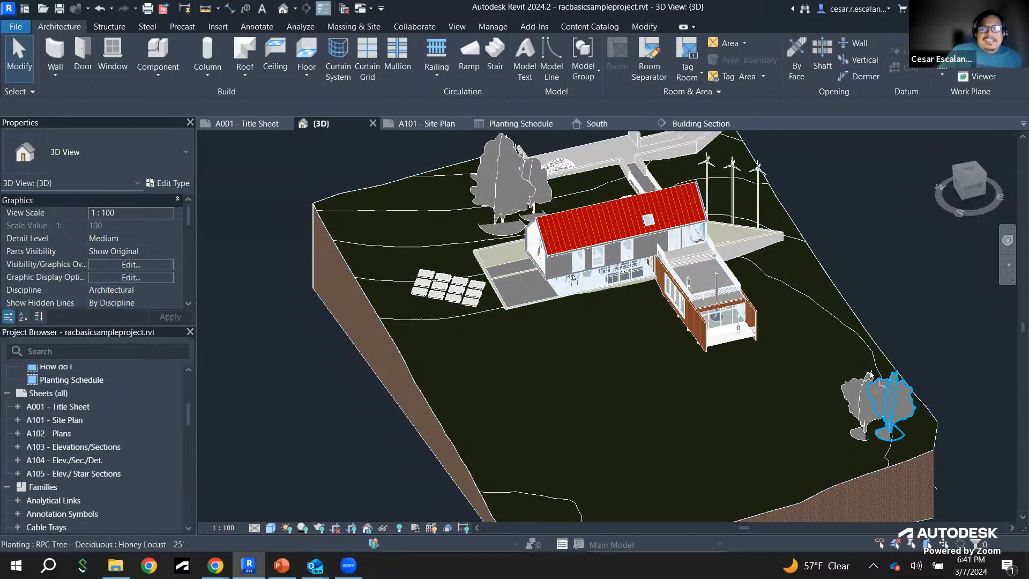
Step: Examine the red roof up close and read its category, family and type in the tooltip and status bar
scroll(629, 272, "up", 5)
middle_click_drag(574, 316, 745, 448)
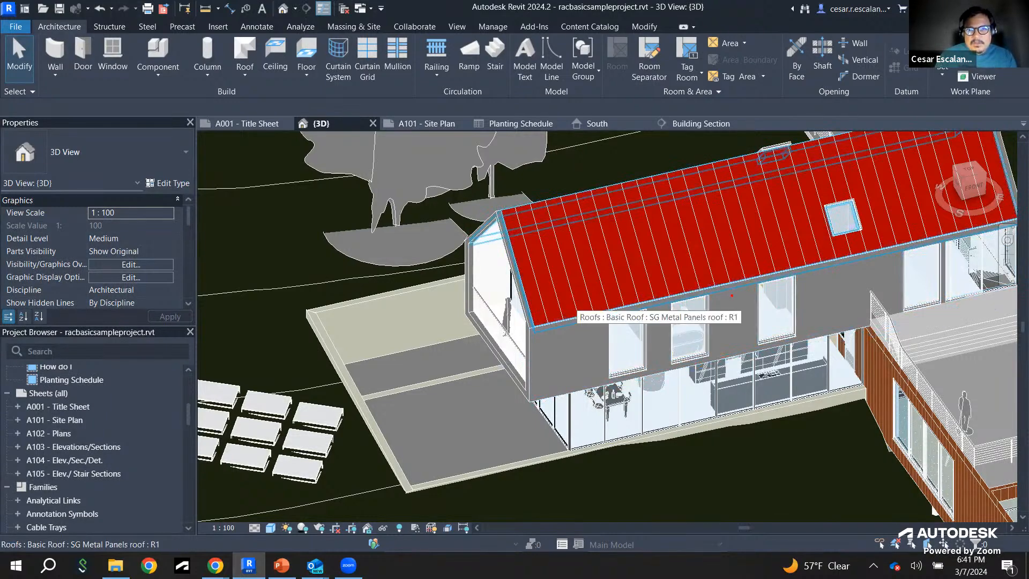
mouse_move(727, 299)
left_mouse_down()
mouse_move(581, 296)
mouse_move(586, 346)
mouse_move(771, 343)
mouse_move(730, 294)
left_mouse_up()
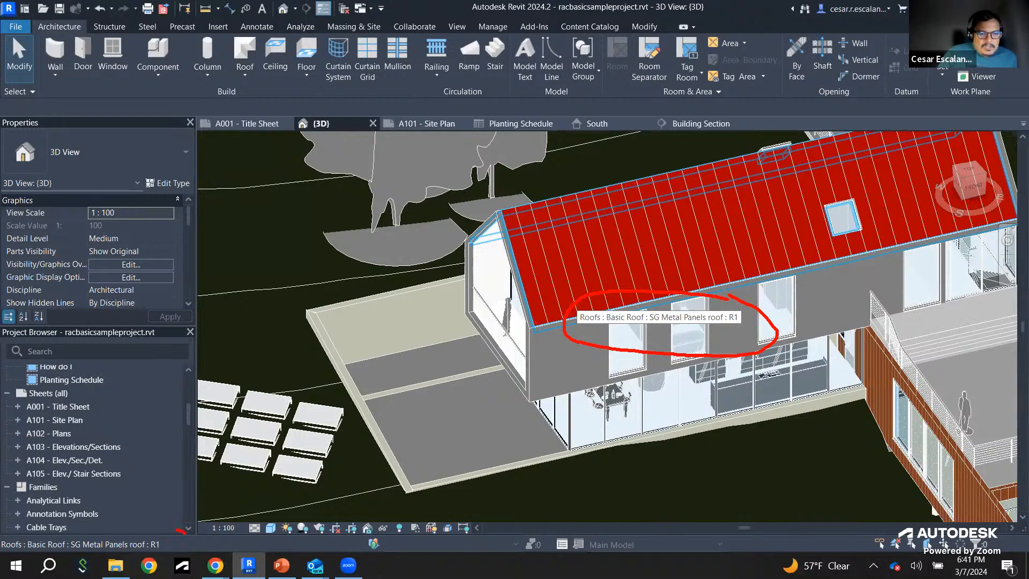
mouse_move(87, 523)
left_mouse_down()
mouse_move(2, 536)
mouse_move(16, 559)
mouse_move(159, 558)
mouse_move(176, 533)
left_mouse_up()
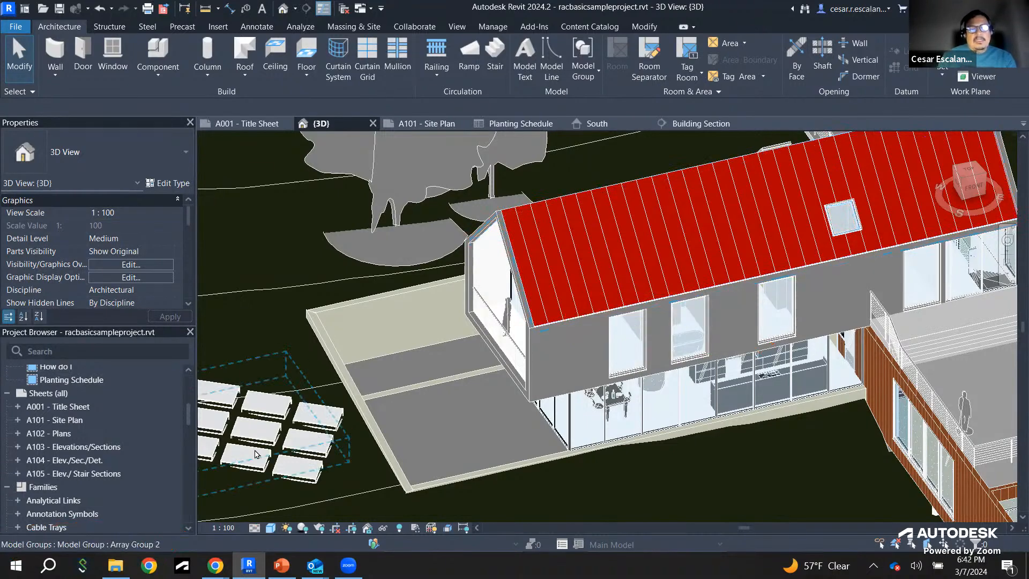
Step: Switch to the RF-Compiled presentation in PowerPoint and start the slide show from slide 25, "Category : Family : Type"
left_click(281, 565)
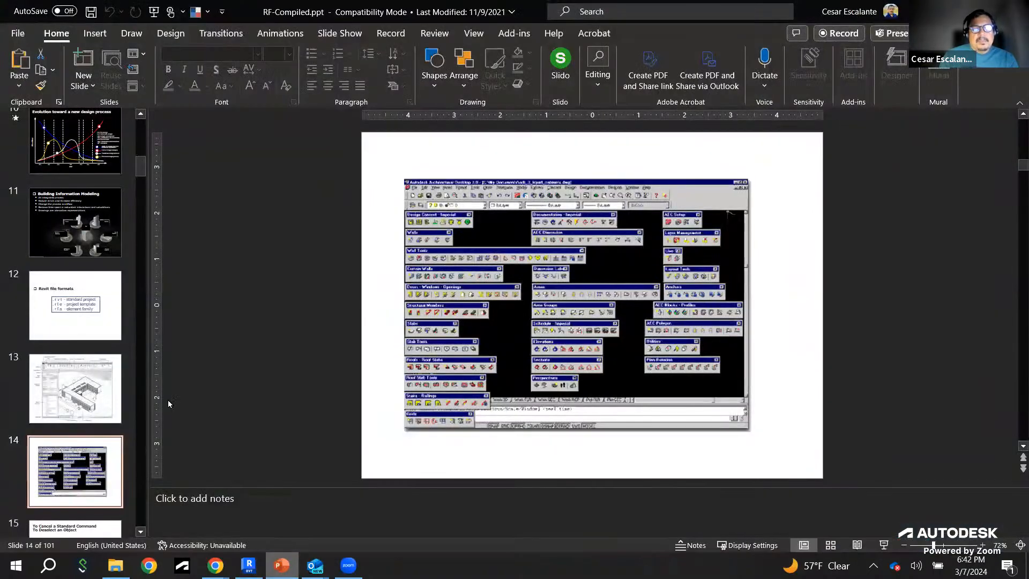
scroll(92, 404, "down", 10)
scroll(92, 404, "down", 8)
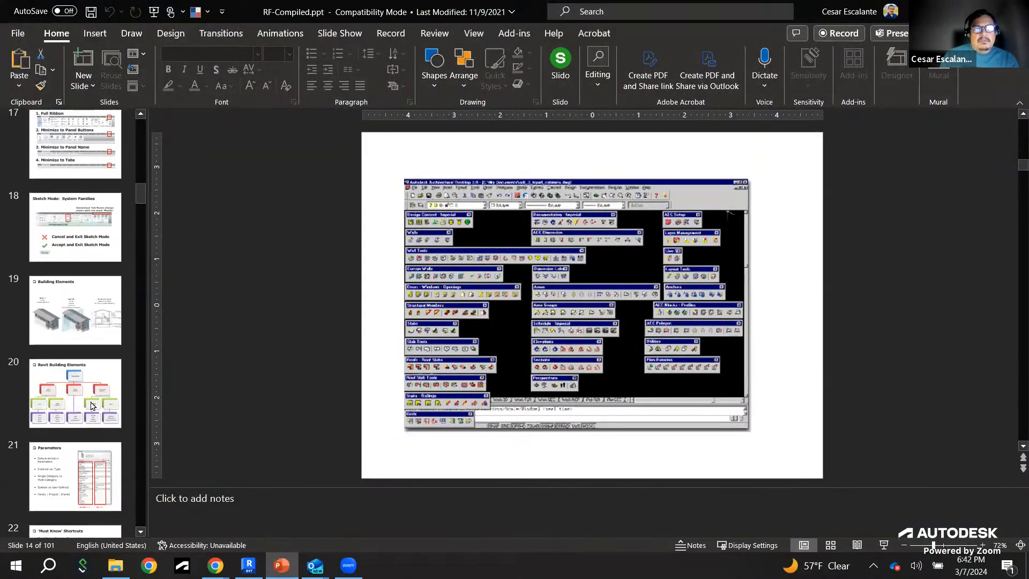
scroll(92, 376, "down", 3)
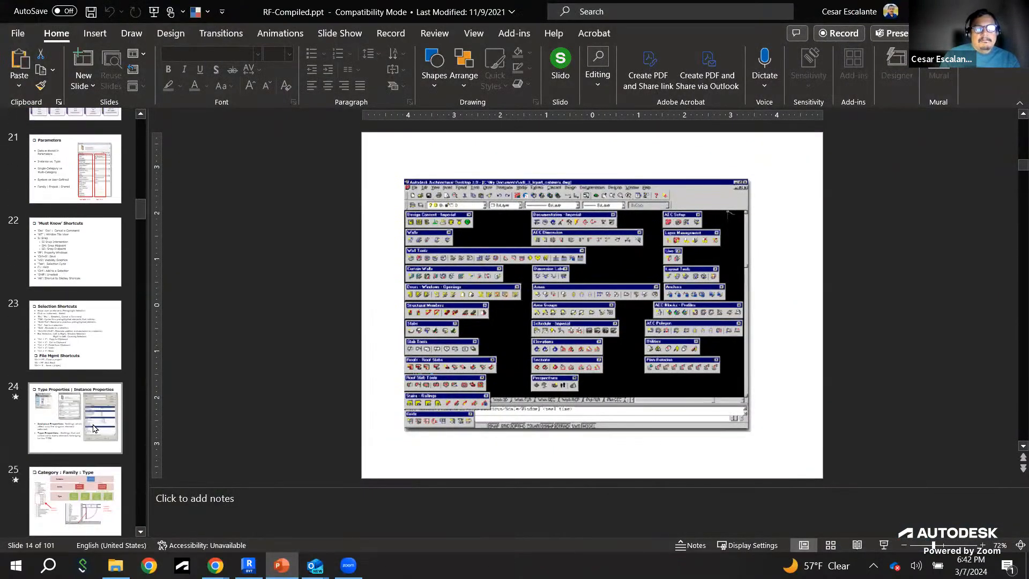
left_click(101, 477)
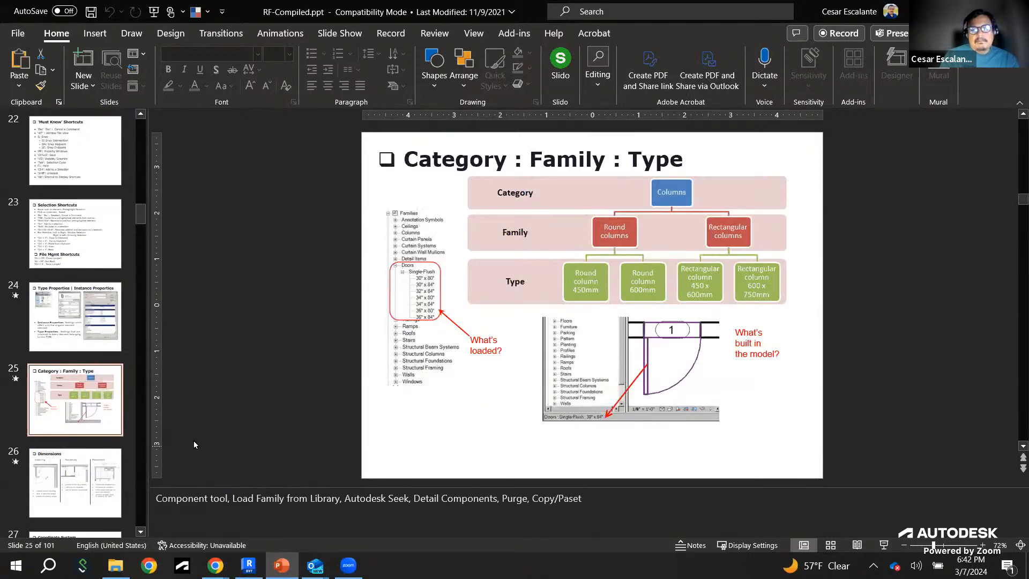
left_click(884, 544)
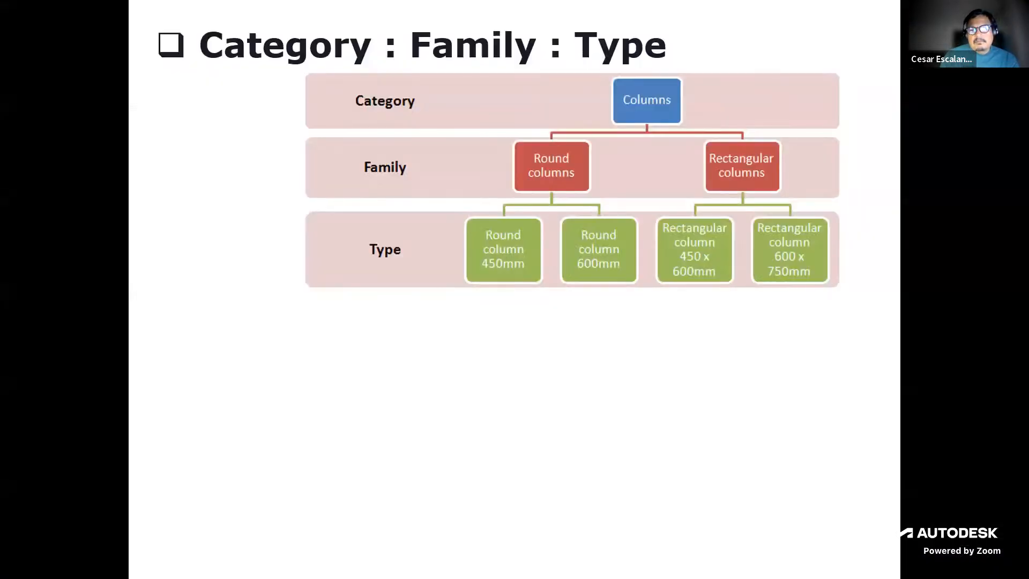
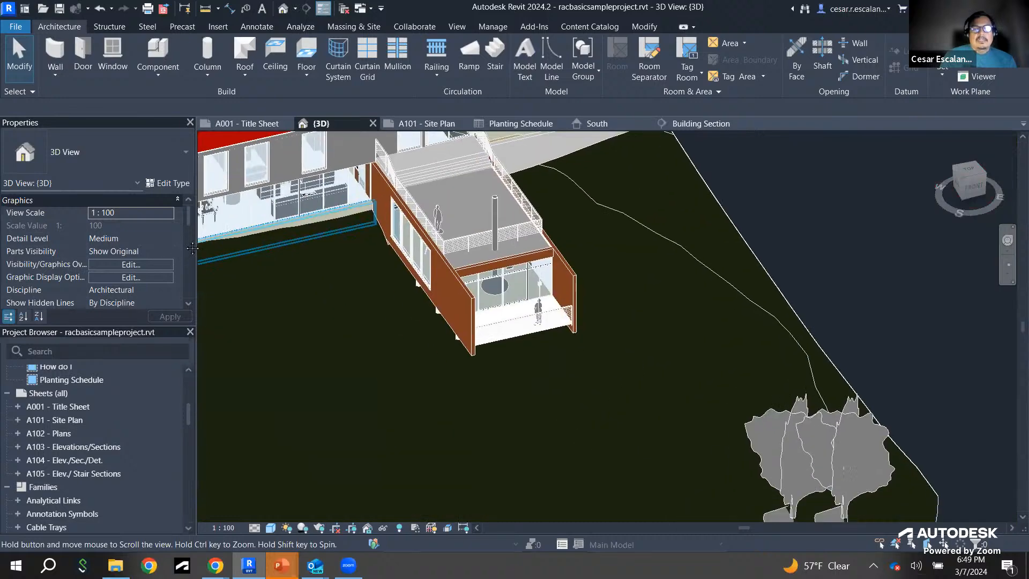
Step: Back in Revit, centre the two trees at the site's corner and look through the project's views, sheets and families
scroll(689, 454, "up", 2)
middle_click_drag(605, 389, 304, 287)
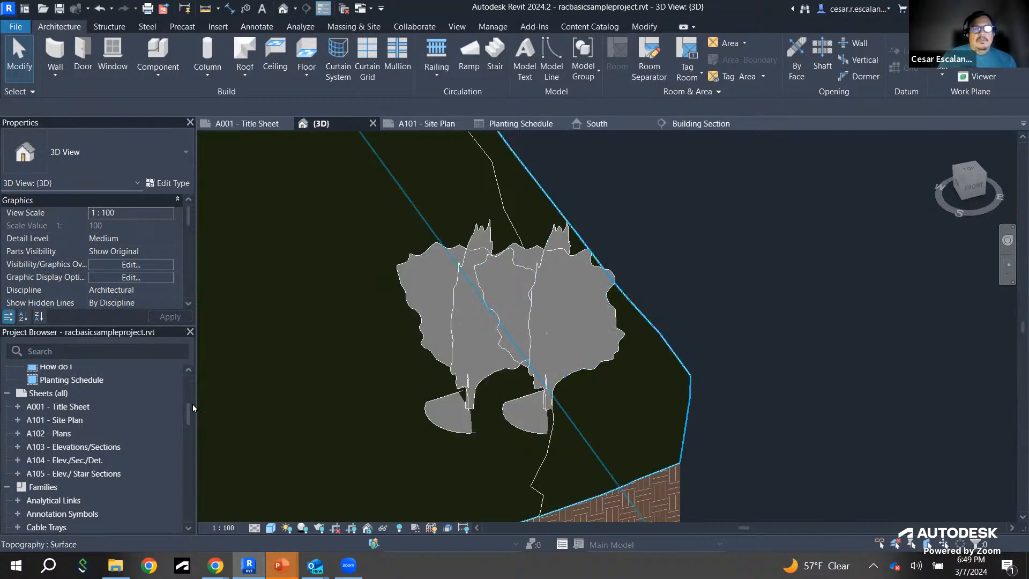
left_click_drag(188, 410, 168, 532)
scroll(149, 474, "up", 12)
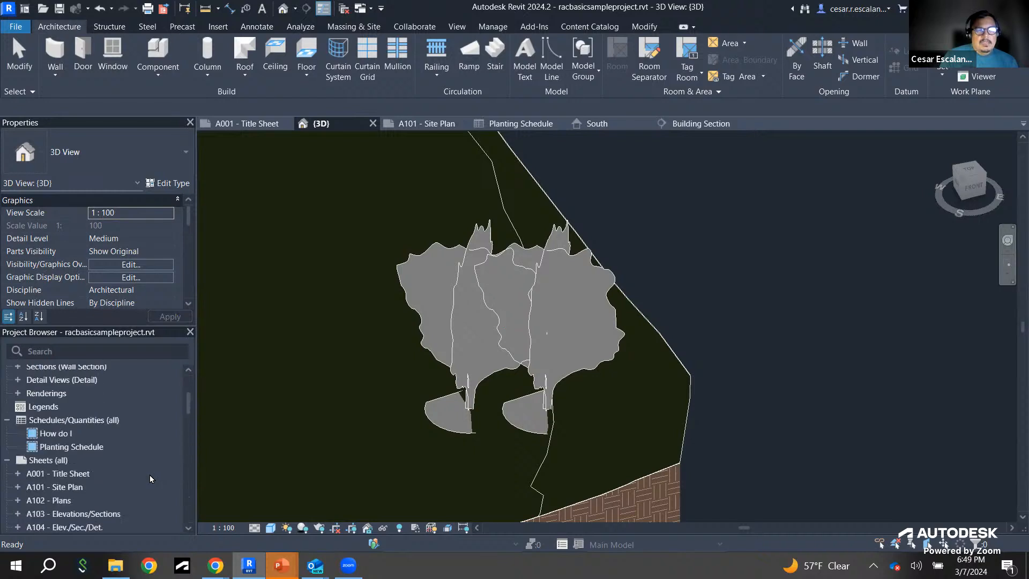
scroll(65, 454, "up", 2)
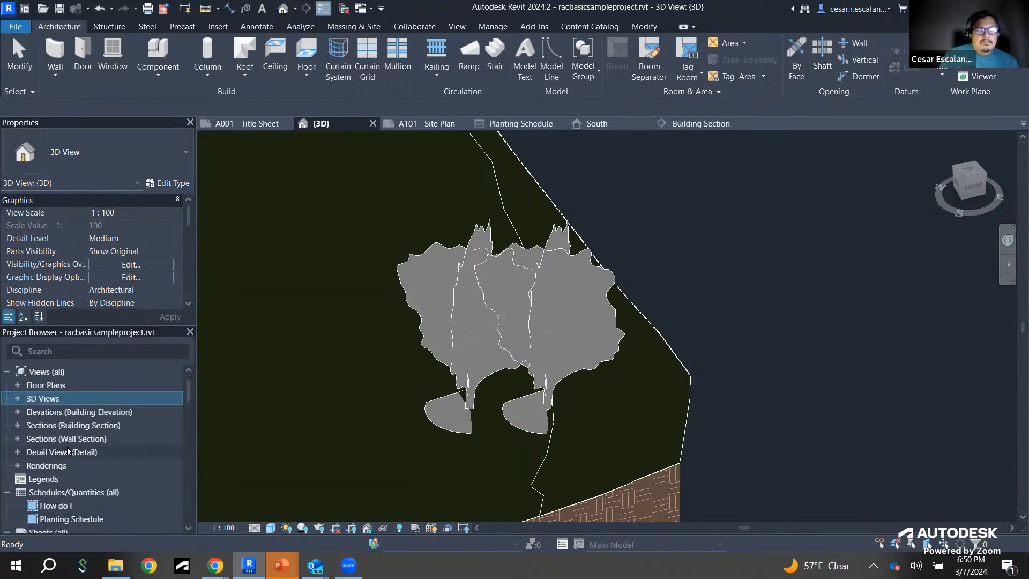
scroll(79, 472, "down", 5)
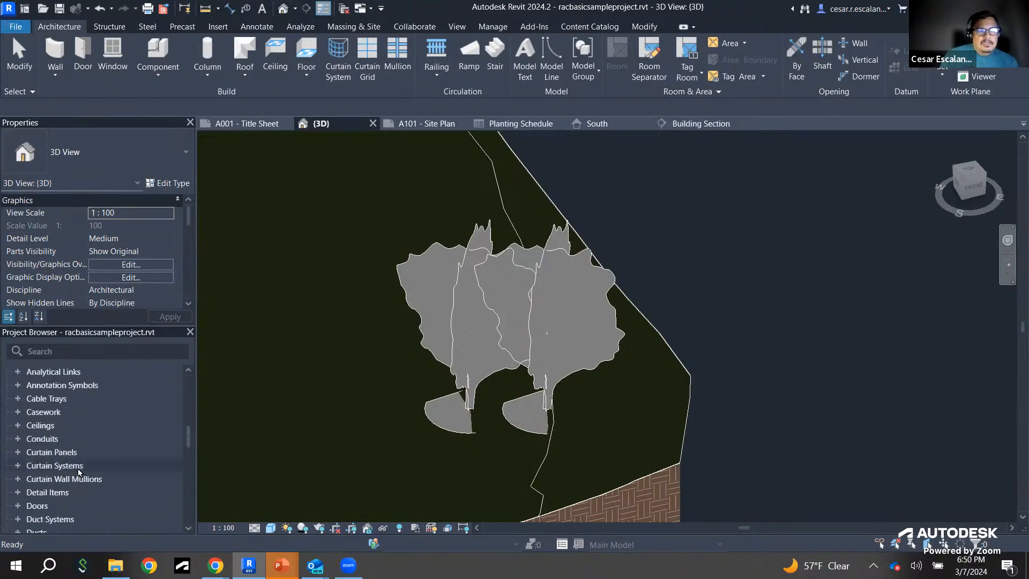
scroll(75, 466, "up", 2)
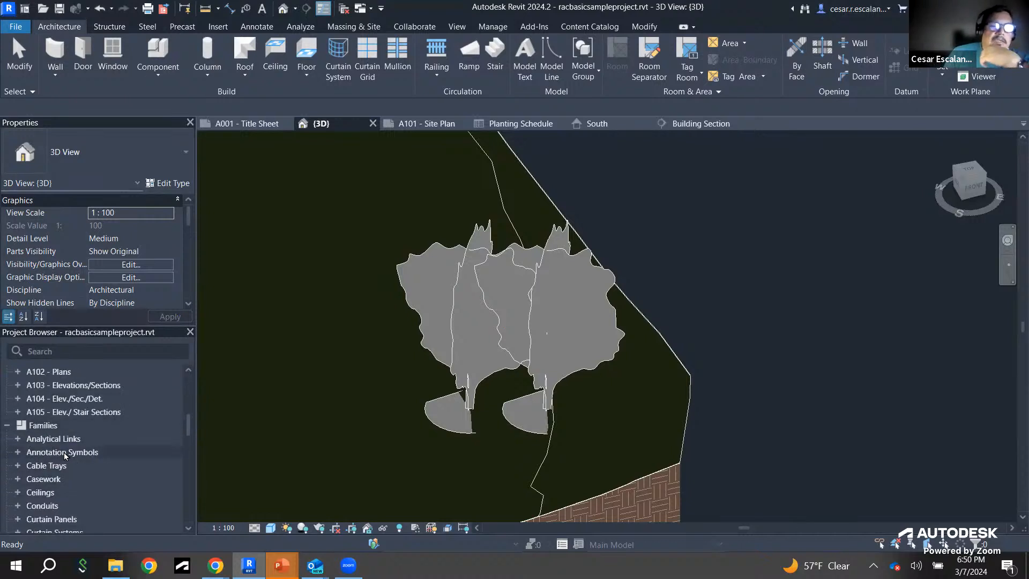
Step: Expand the Planting category and its RPC Tree - Deciduous family to show the loaded tree types
scroll(63, 452, "down", 8)
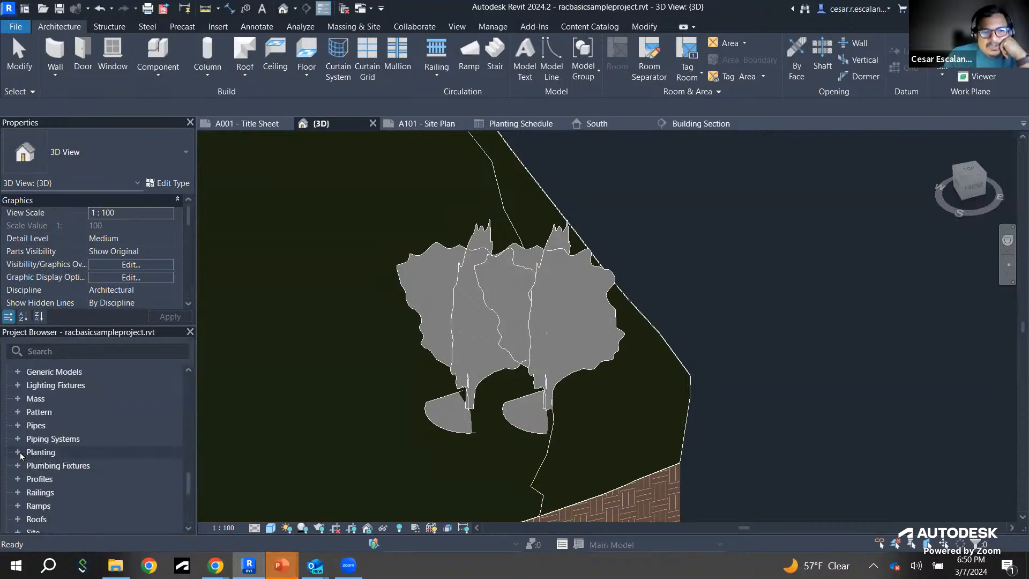
left_click(17, 453)
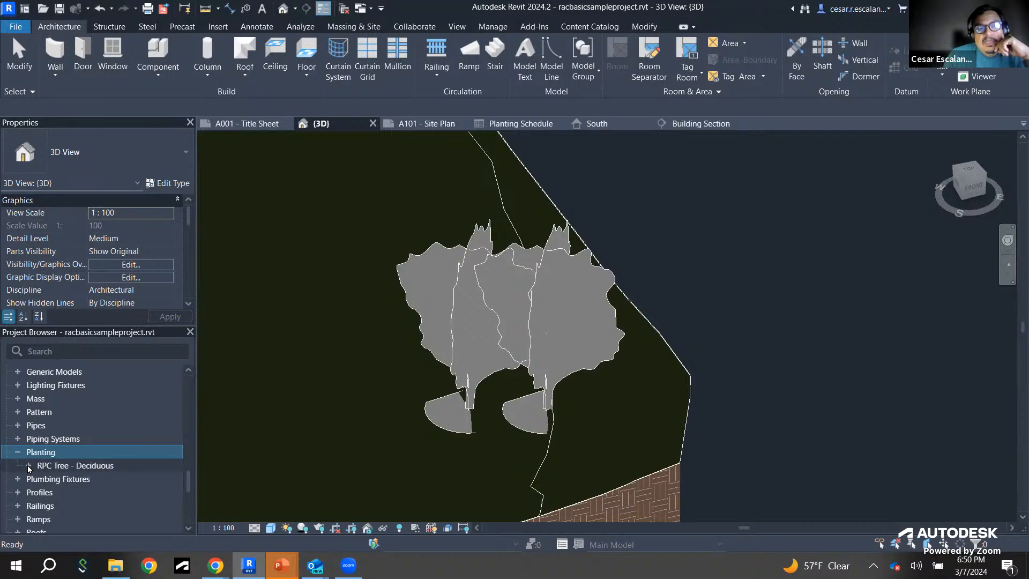
left_click(28, 466)
scroll(86, 456, "down", 2)
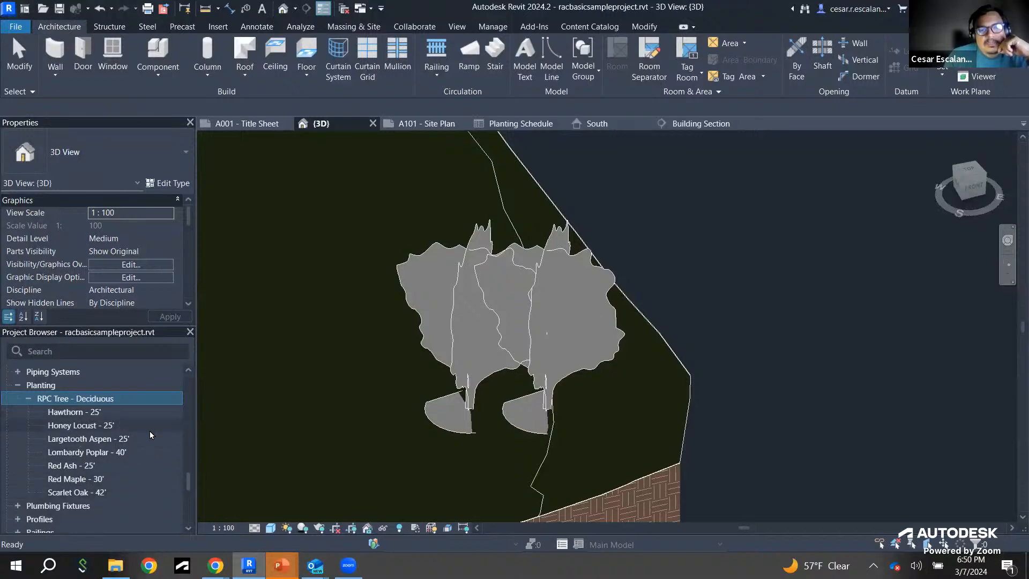
scroll(149, 431, "up", 2)
scroll(150, 429, "down", 2)
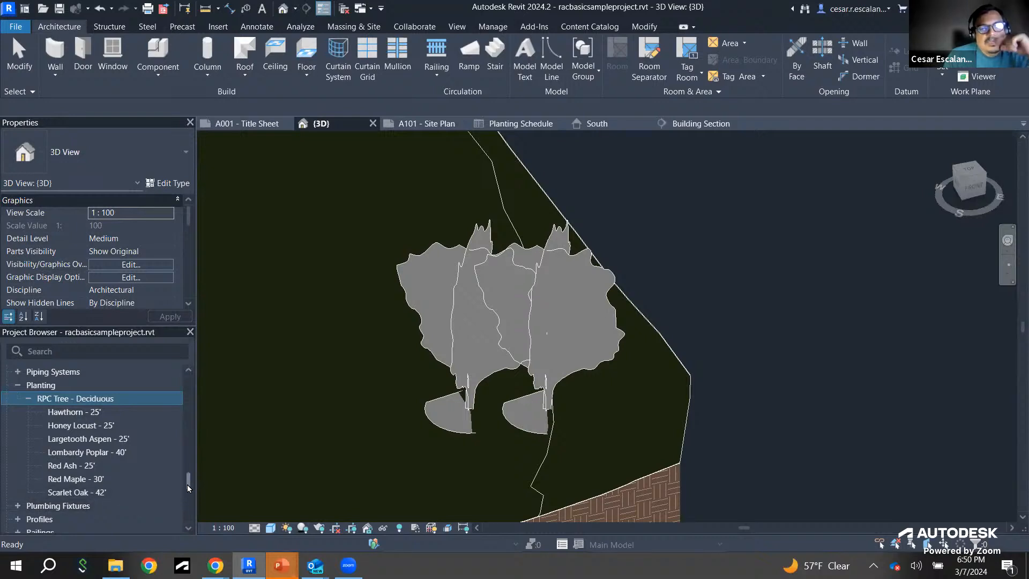
Step: Open the Planting Schedule to review the tree counts, close it and widen the 3D view around the trees
left_click_drag(187, 484, 197, 394)
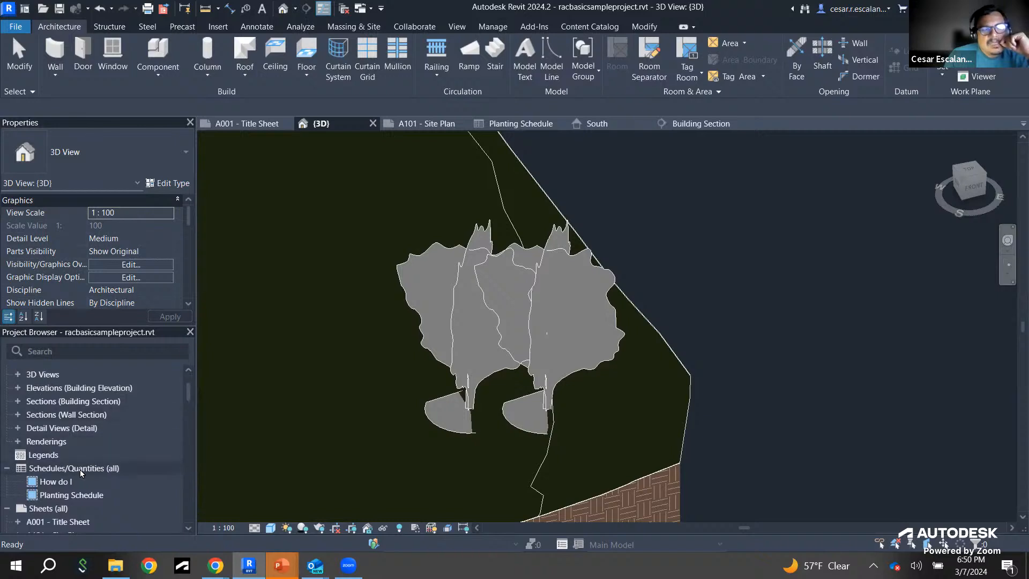
left_click(68, 496)
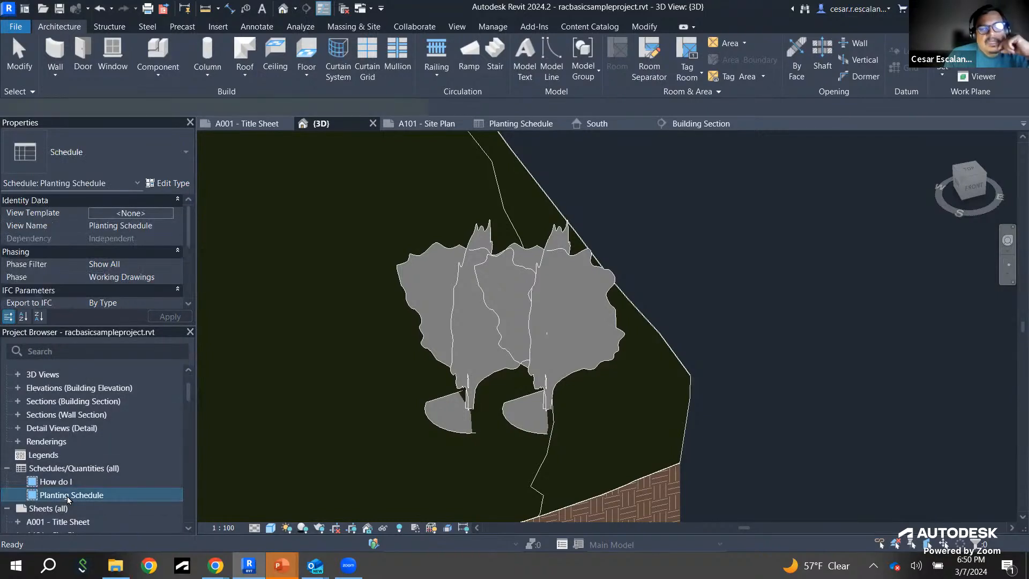
double_click(68, 496)
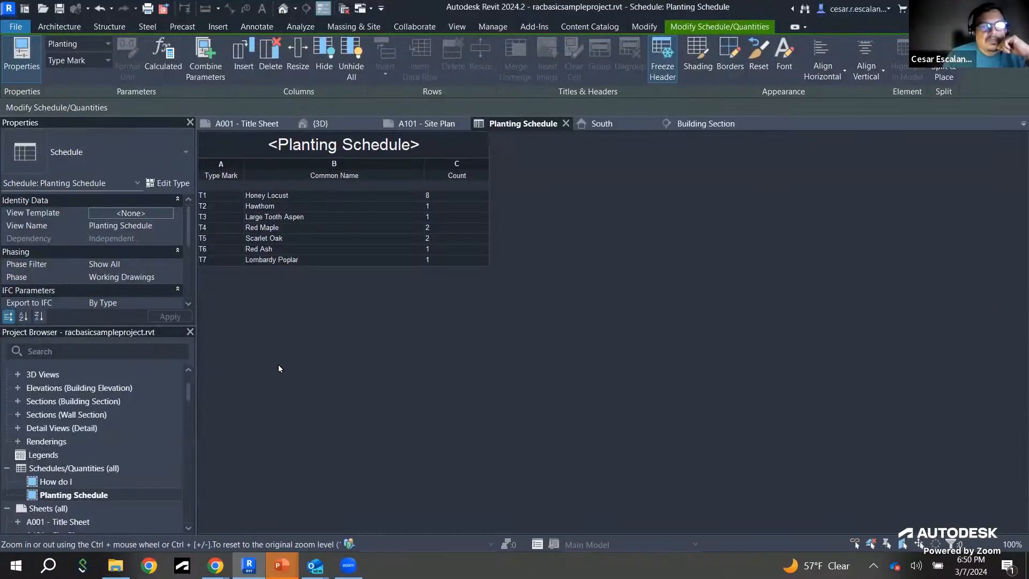
left_click(566, 124)
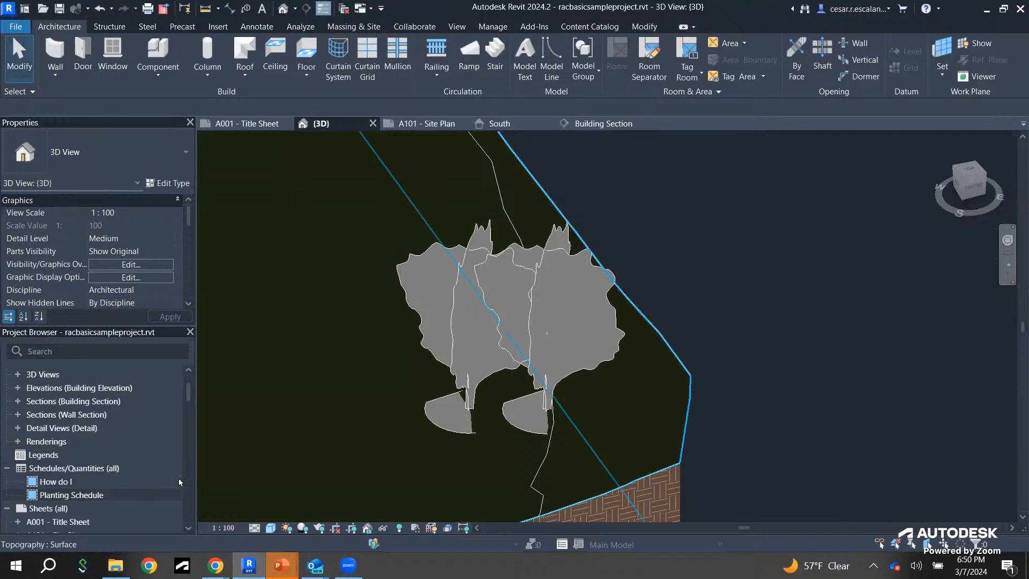
scroll(786, 371, "down", 3)
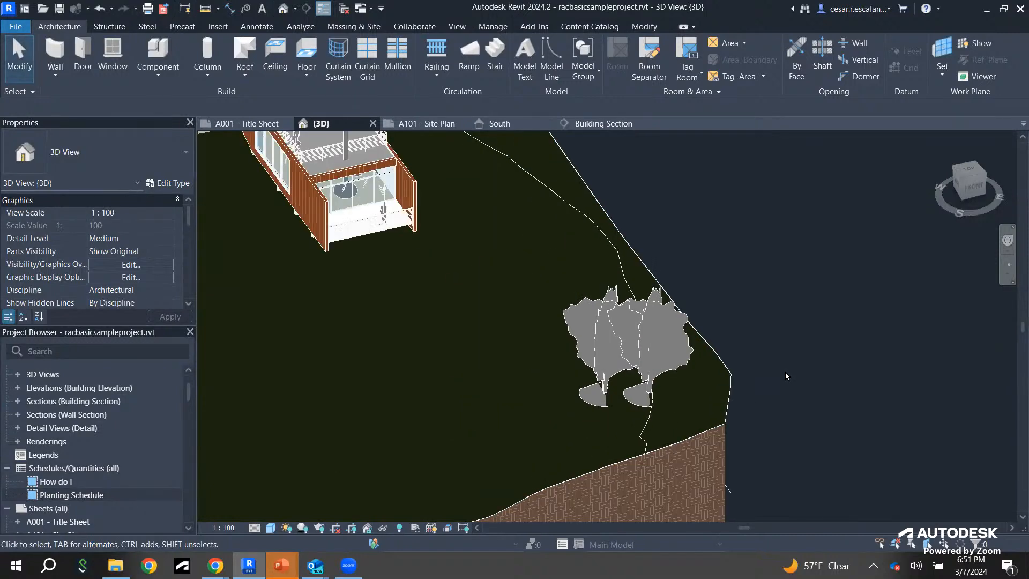
Step: Select the Honey Locust tree nearest the site's corner and review its instance properties down to the IFC parameters
middle_click_drag(794, 344, 877, 351)
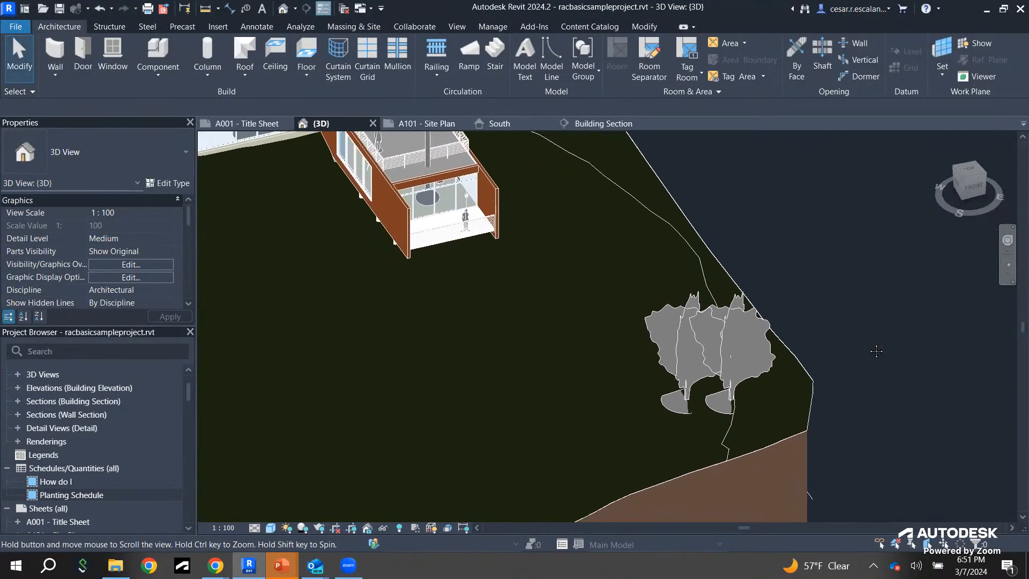
left_click(757, 361)
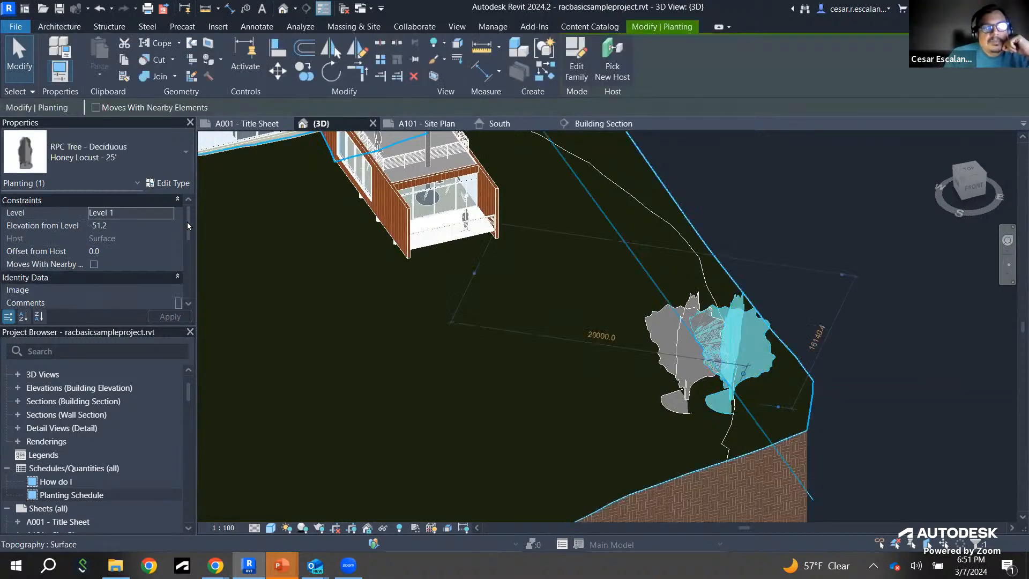
left_click_drag(189, 225, 187, 251)
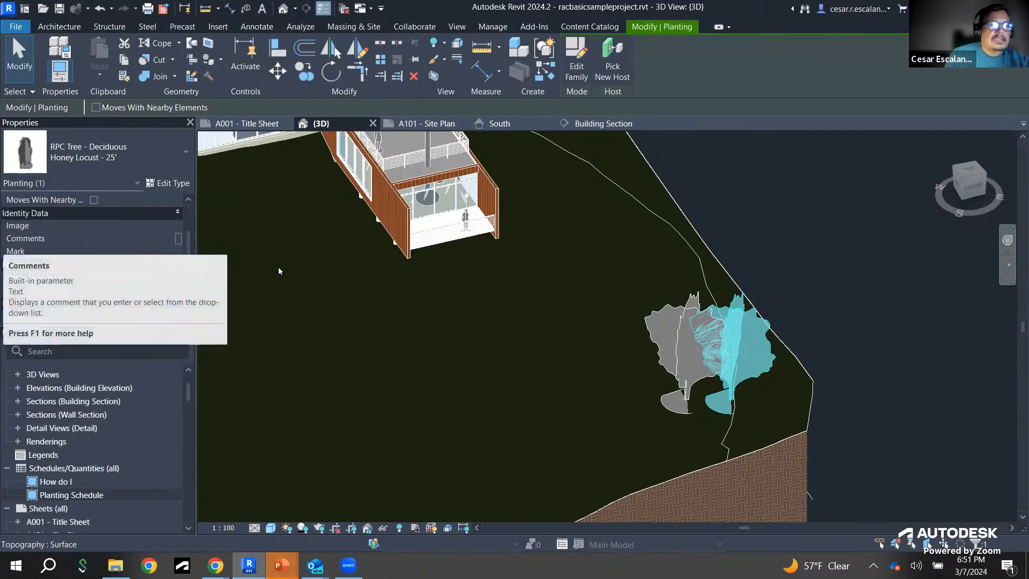
left_click_drag(186, 257, 187, 290)
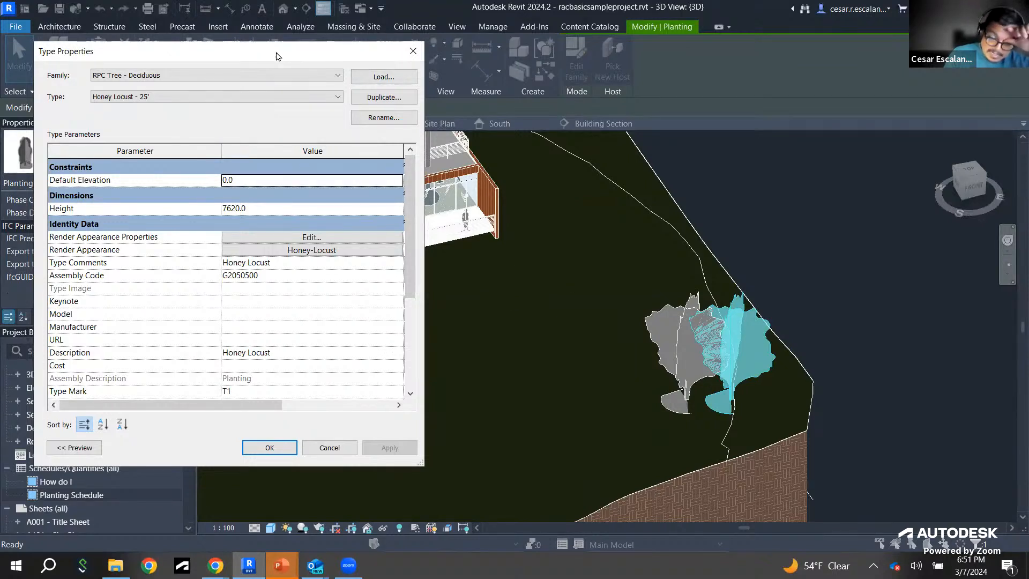
Step: Open the selected tree's type properties and review the dimension, identity and IFC parameters of the Honey Locust - 25' type
left_click_drag(277, 56, 446, 75)
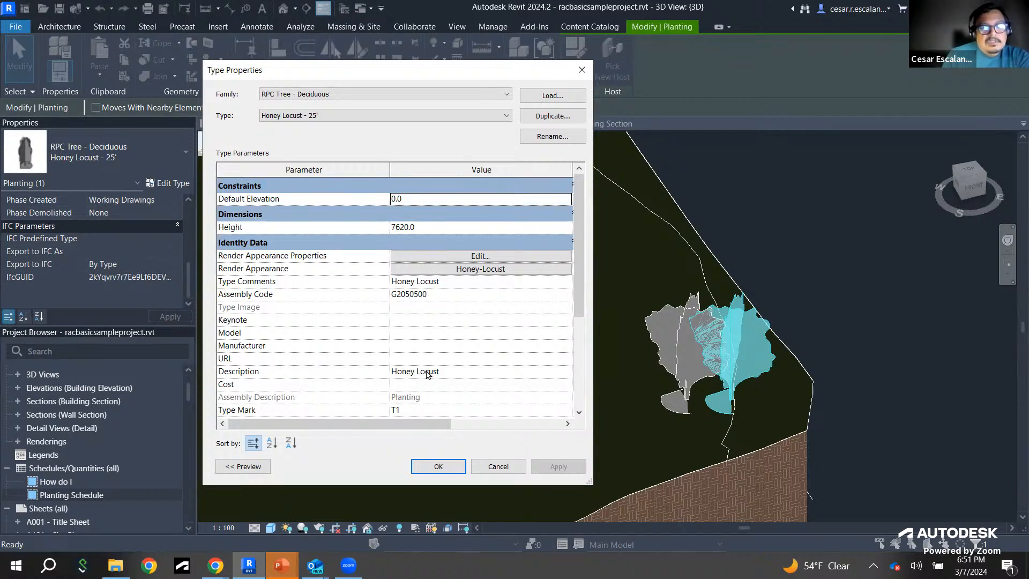
scroll(429, 374, "down", 1)
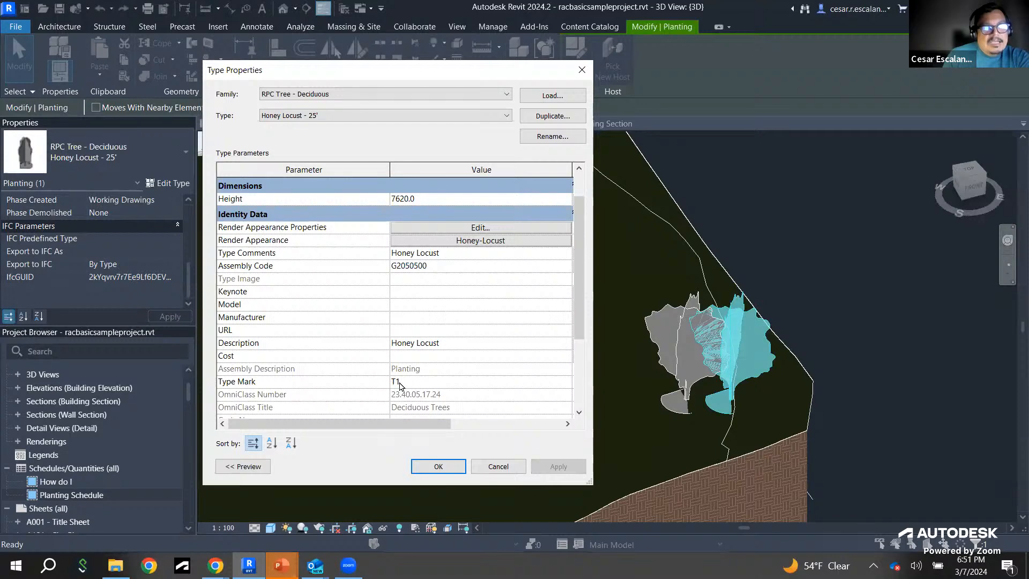
scroll(416, 384, "down", 2)
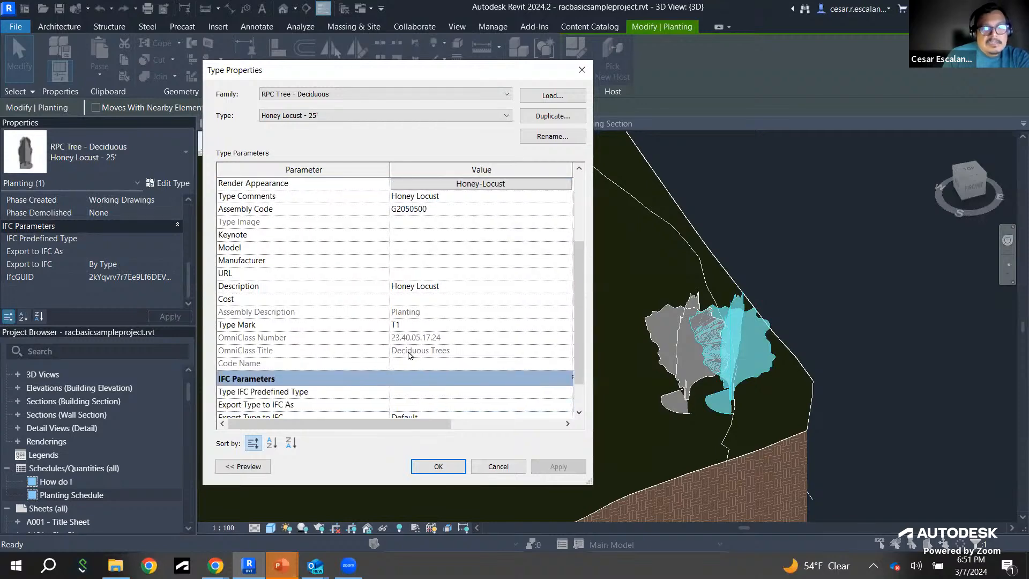
scroll(415, 323, "down", 2)
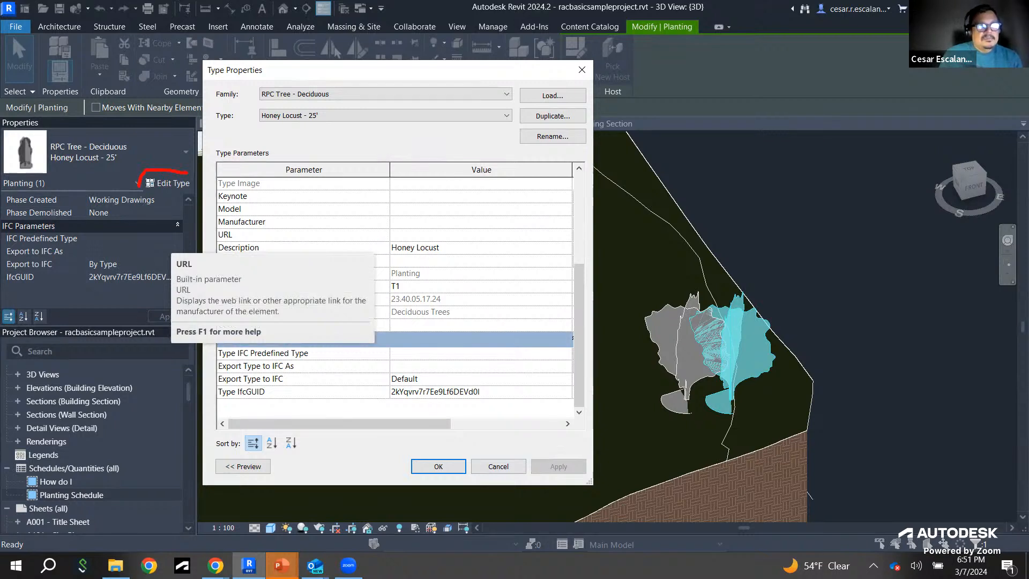
left_click_drag(187, 172, 140, 188)
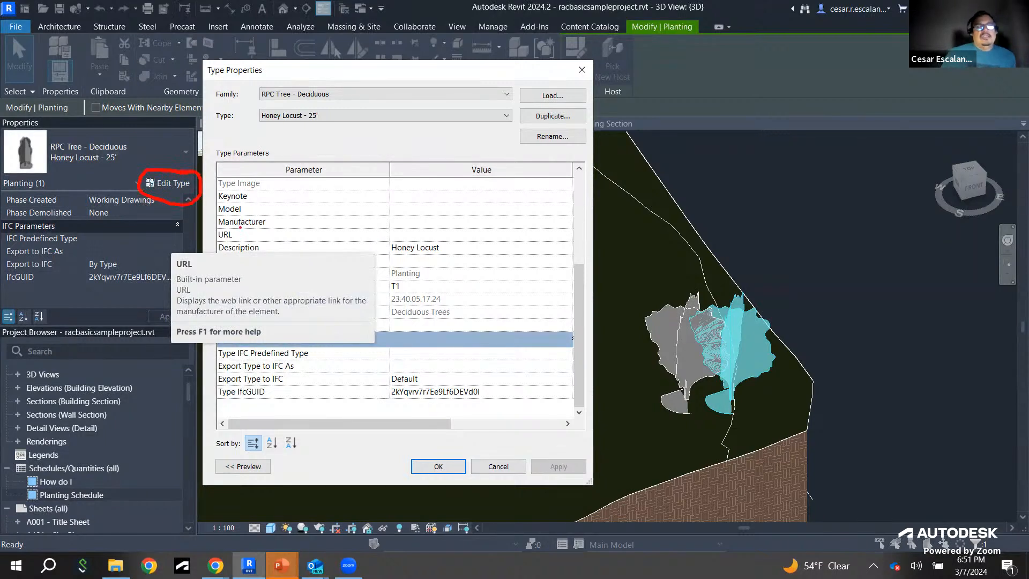
mouse_move(1027, 351)
left_mouse_down()
mouse_move(1013, 371)
mouse_move(978, 371)
left_mouse_up()
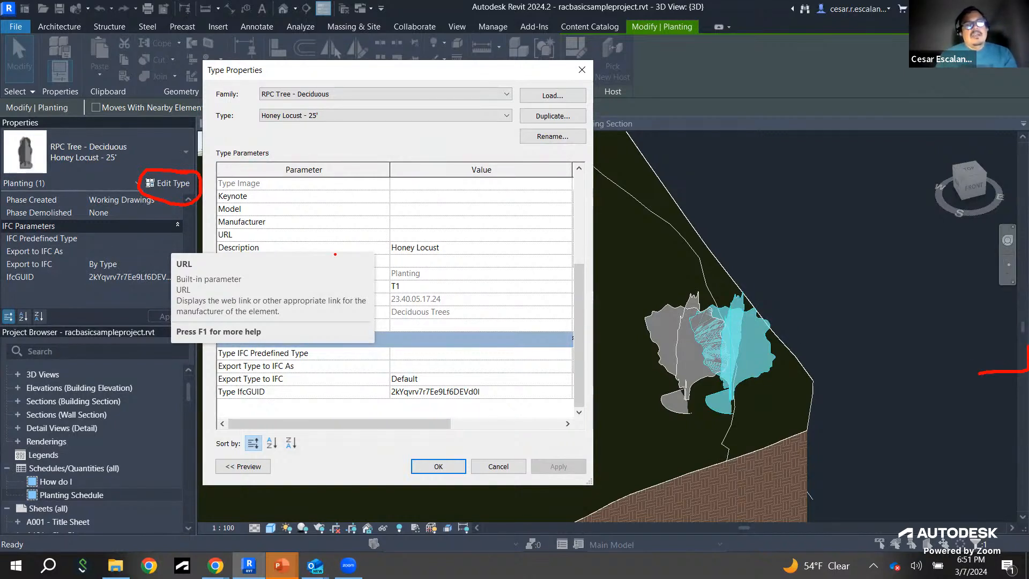
key("Escape")
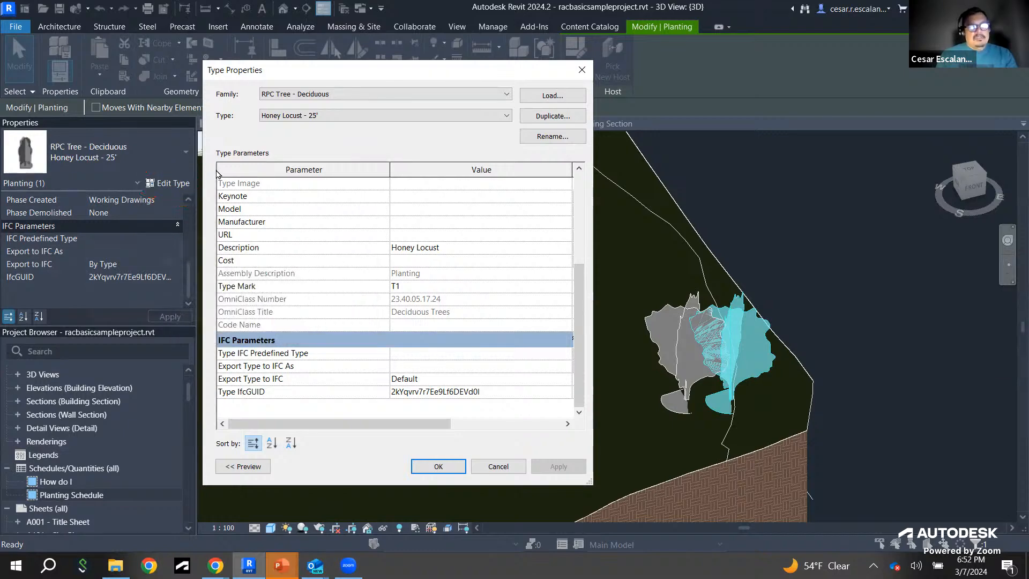
mouse_move(262, 62)
left_mouse_down()
mouse_move(199, 65)
mouse_move(263, 68)
left_mouse_up()
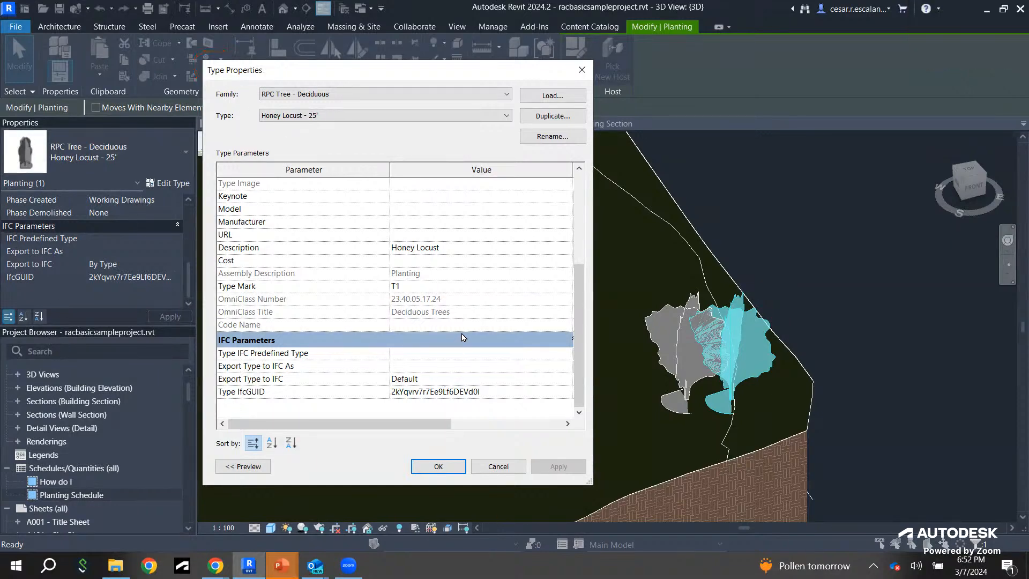
Step: Browse the Uniformat classifications for the tree type's Assembly Code and choose G2050500 - Planting
scroll(464, 337, "up", 3)
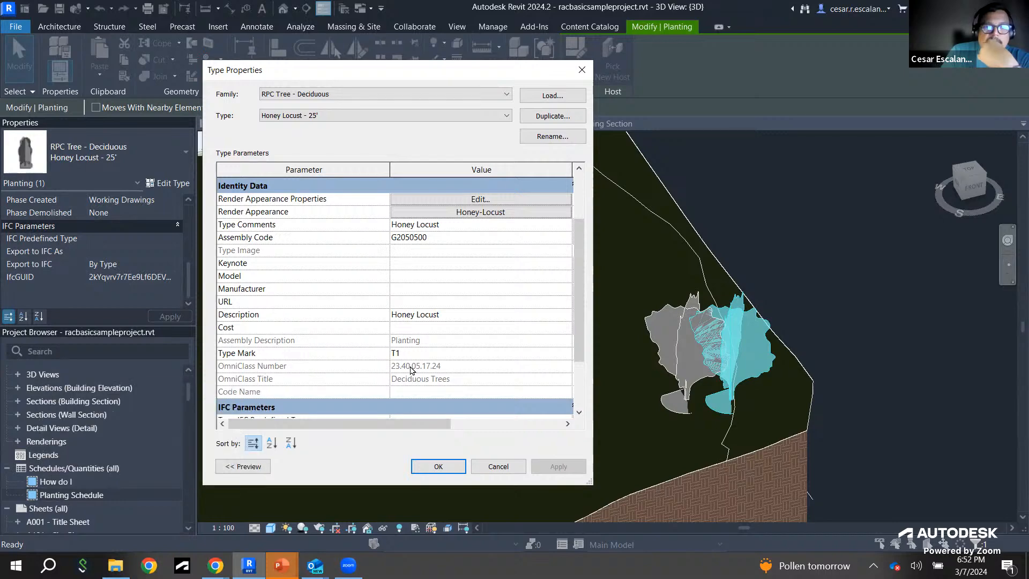
left_click(426, 237)
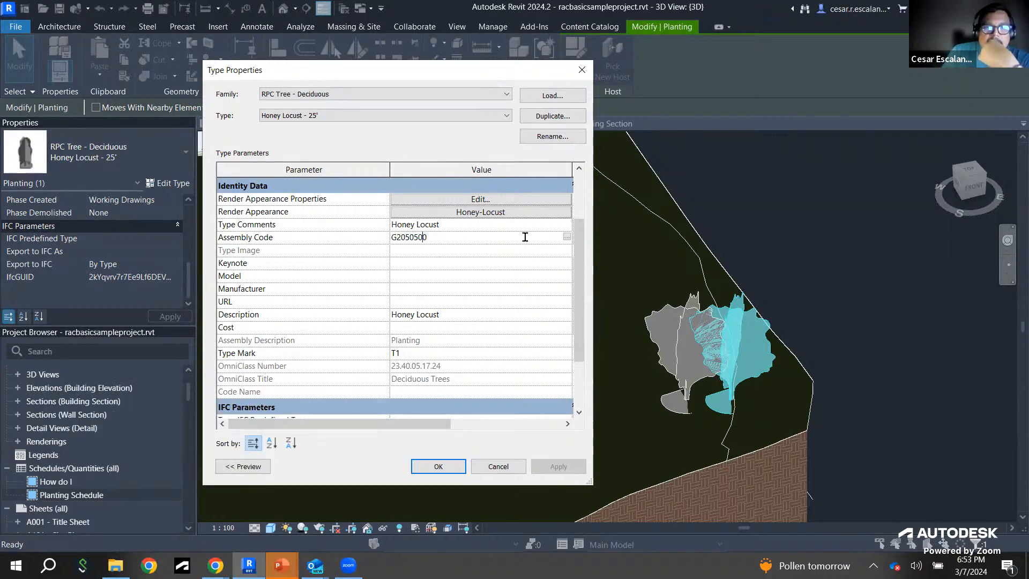
left_click(566, 237)
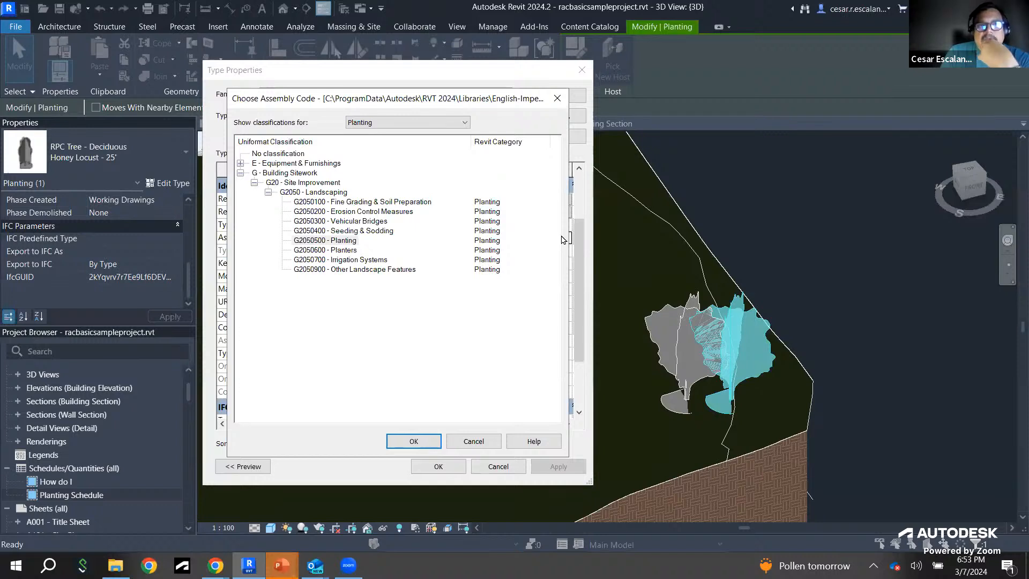
left_click(270, 140)
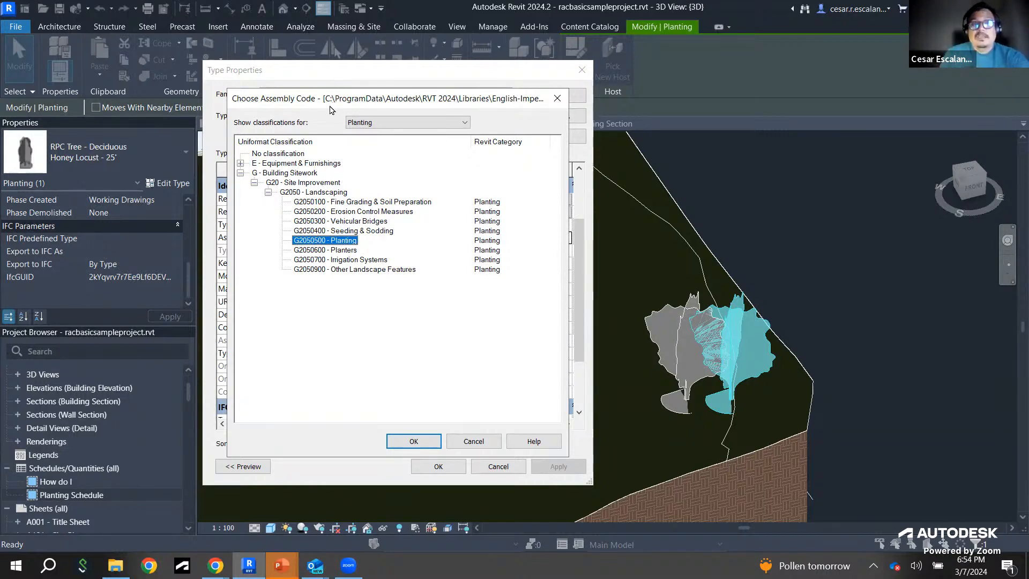
double_click(344, 241)
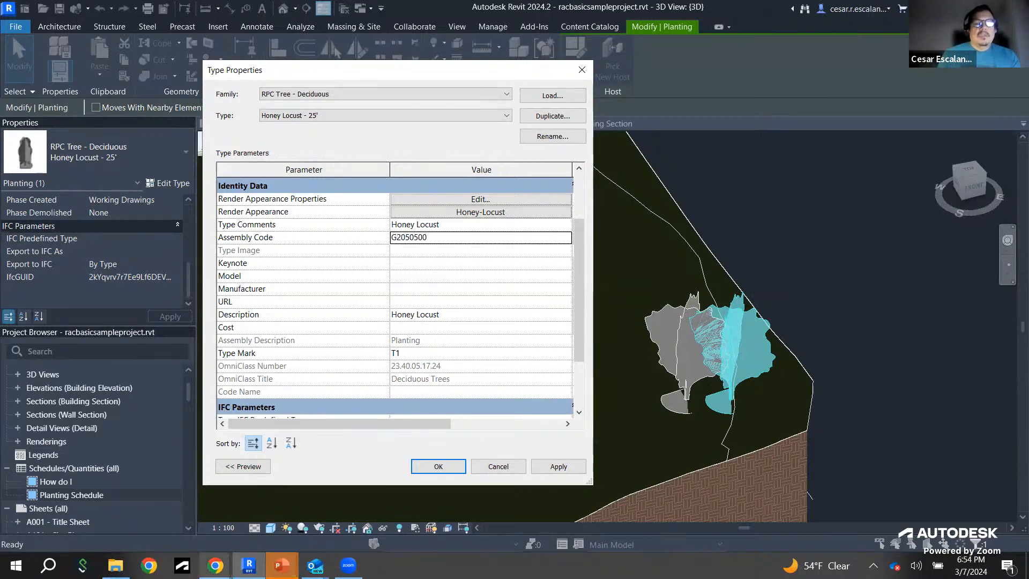
Step: Switch to Chrome and search Google for "spec link"
left_click(215, 565)
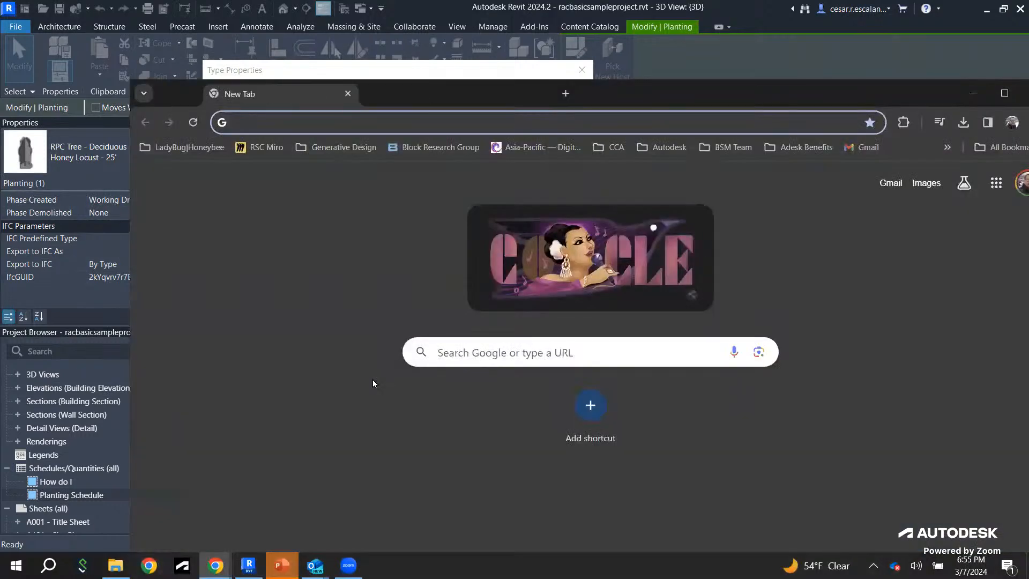
left_click(501, 354)
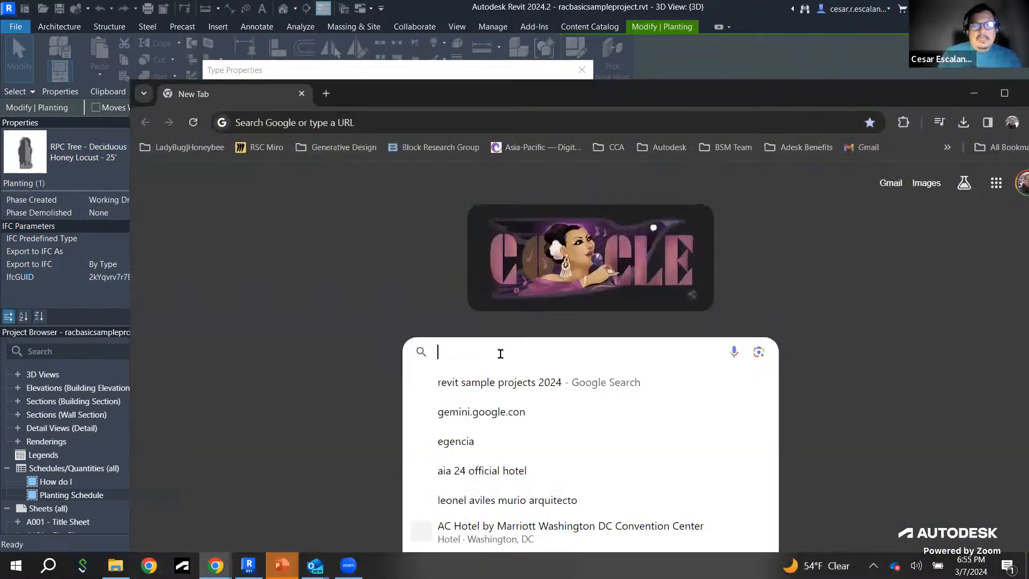
type("spect")
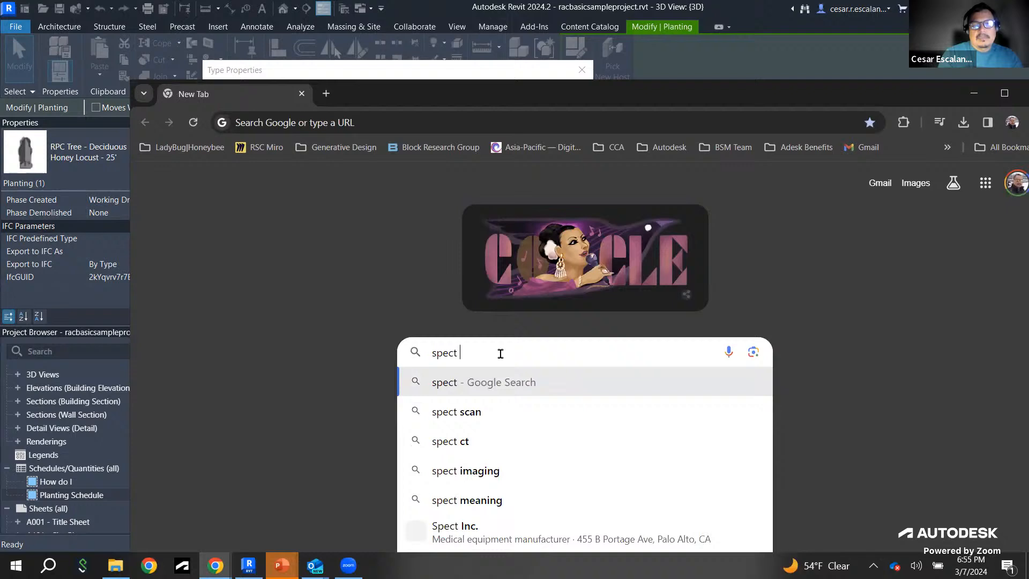
key("BackSpace")
type("link")
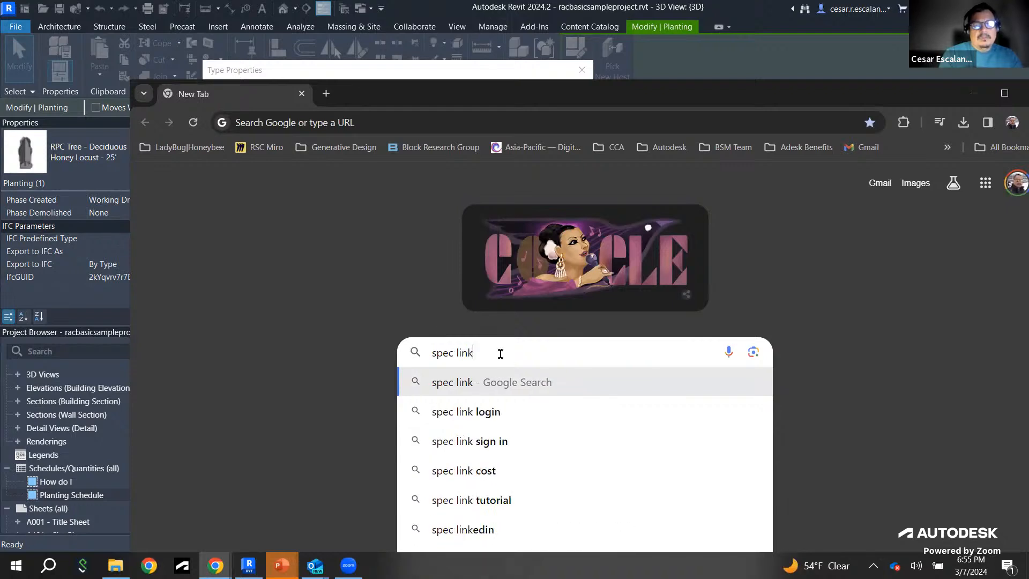
key("Return")
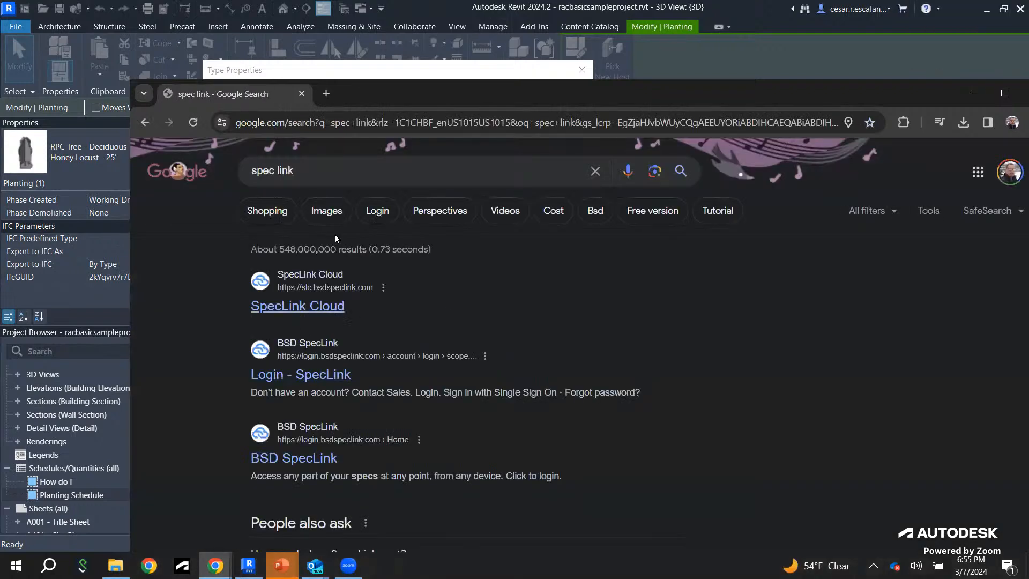
Step: Refine the search to "spec link revit", open RIB Software's page on BIM integration with specs and accept its privacy settings
left_click(329, 170)
type("revit")
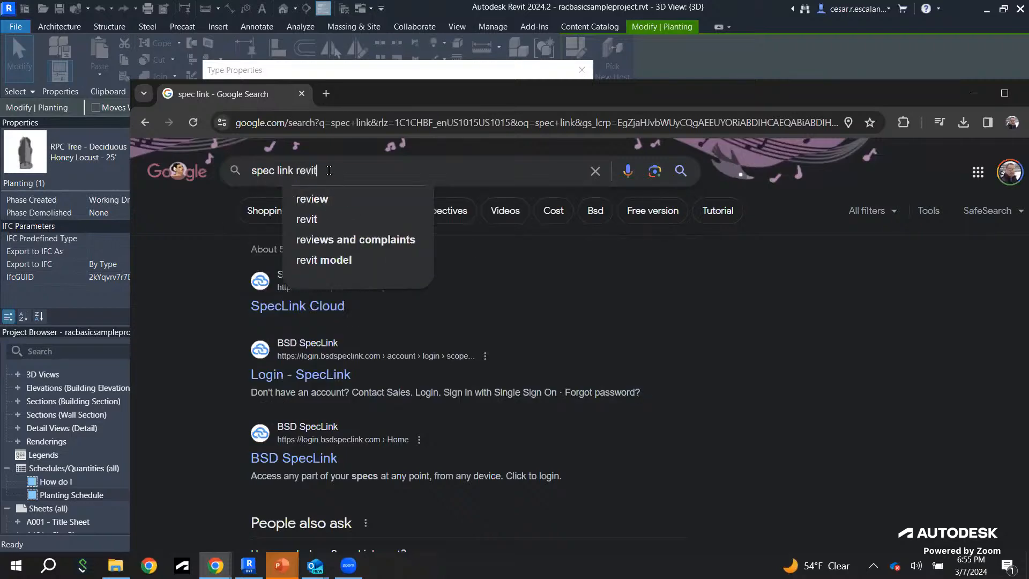
key("Return")
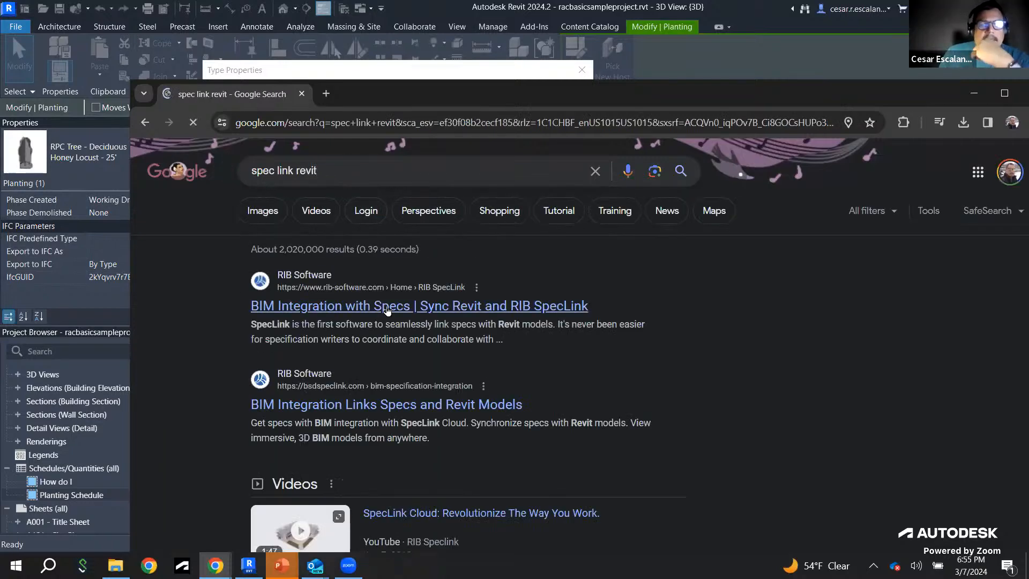
left_click(387, 308)
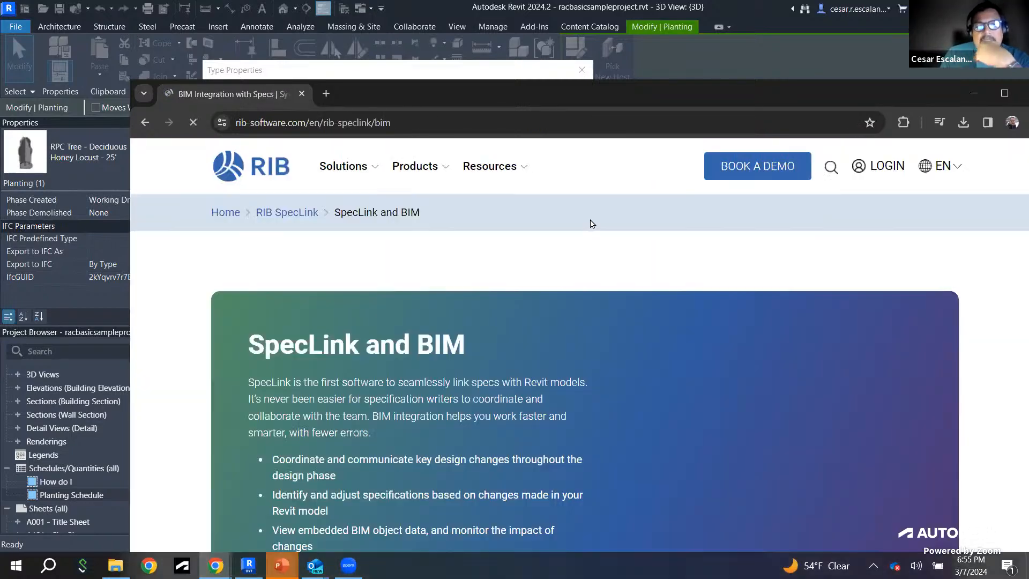
left_click_drag(594, 88, 517, 12)
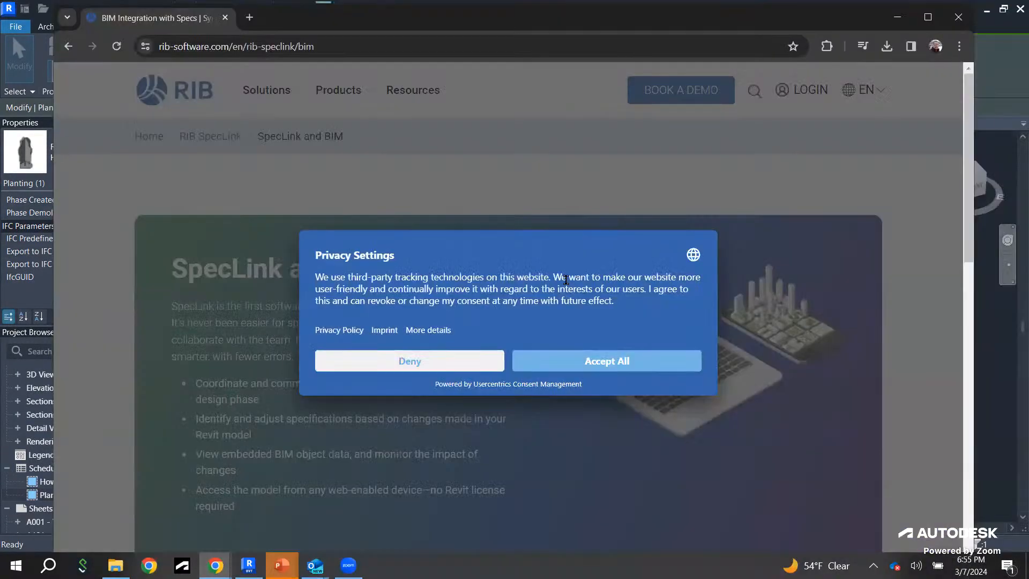
left_click(580, 366)
Step: Read through the SpecLink and BIM page, including its sections on virtual walk-throughs and BIM data, and close the browser
scroll(582, 383, "down", 10)
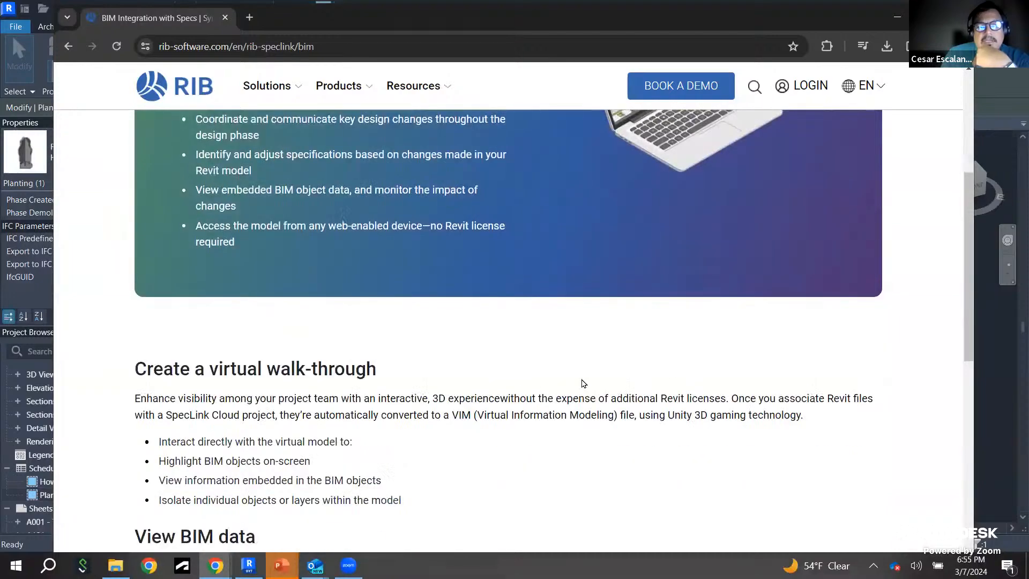
scroll(583, 383, "up", 10)
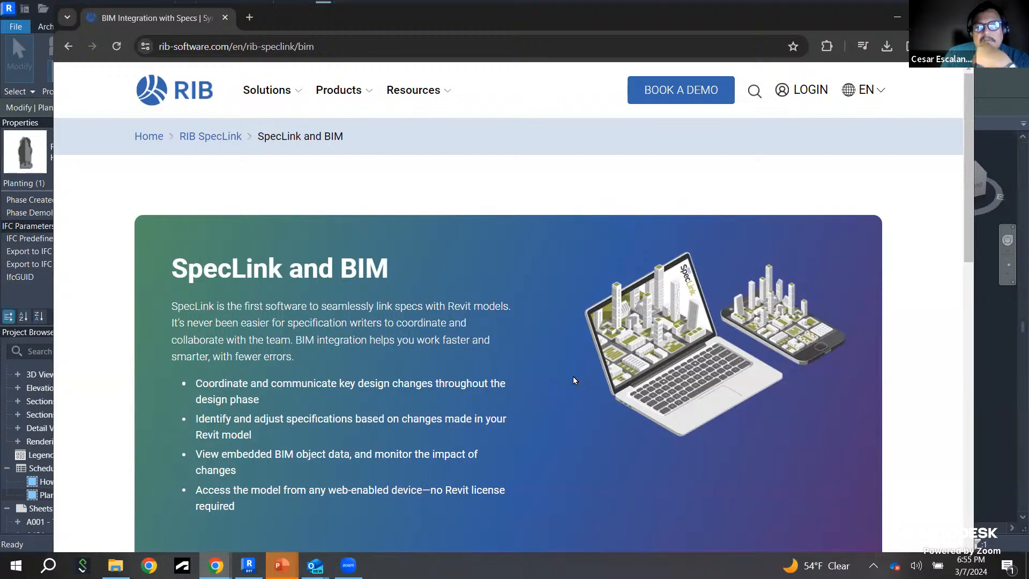
scroll(575, 380, "down", 1)
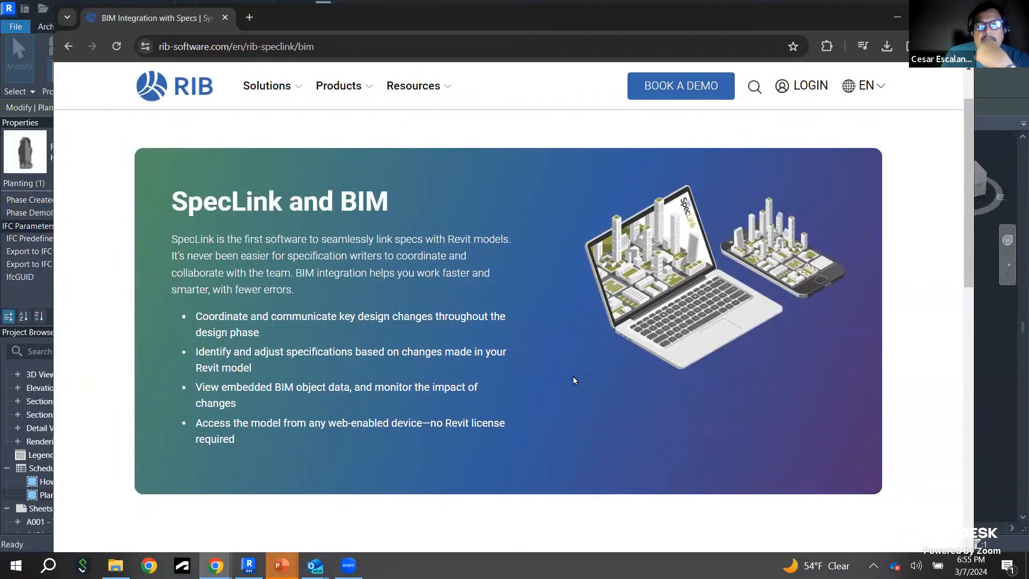
scroll(573, 379, "down", 4)
scroll(573, 379, "down", 4)
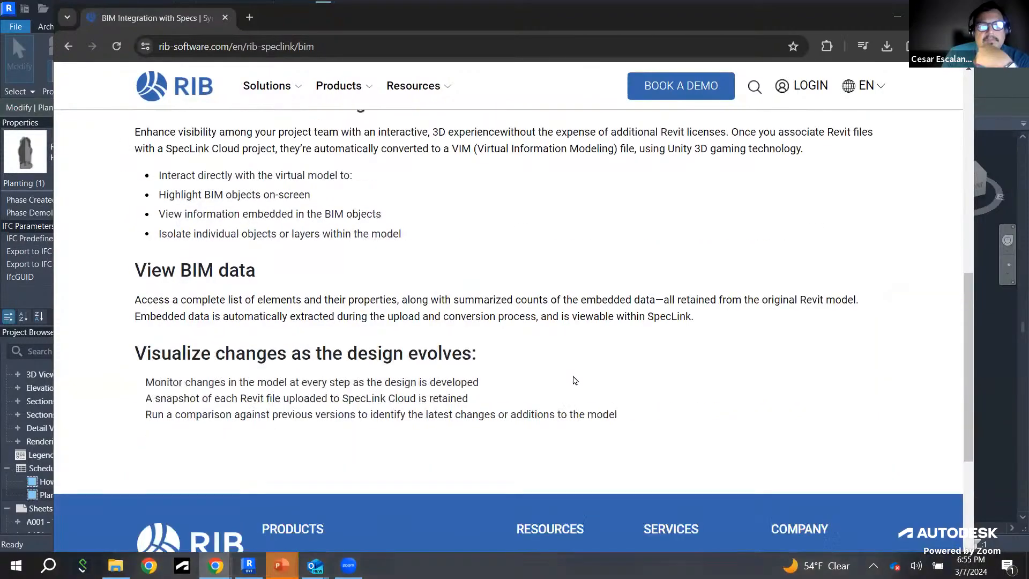
scroll(573, 380, "up", 6)
scroll(574, 380, "up", 3)
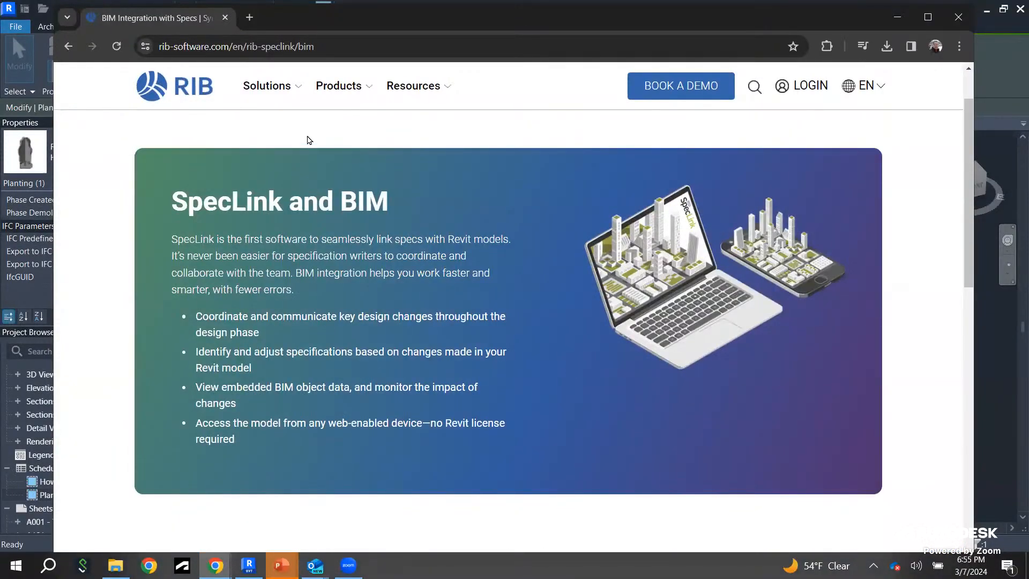
left_click(955, 19)
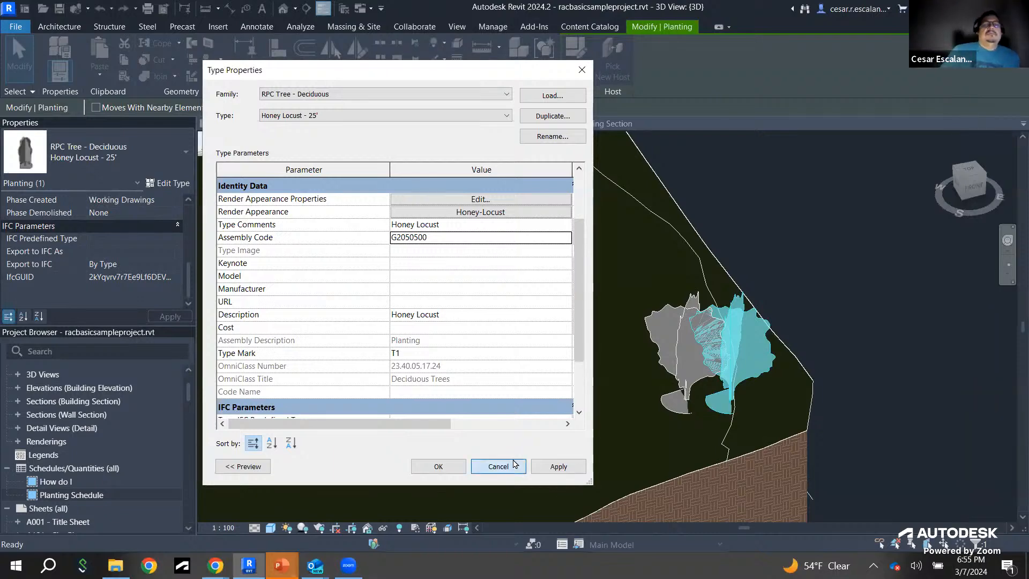
Step: Back in Revit, cancel the type properties, deselect the tree and show the whole site in the 3D view
left_click(497, 466)
left_click(842, 267)
scroll(843, 271, "down", 3)
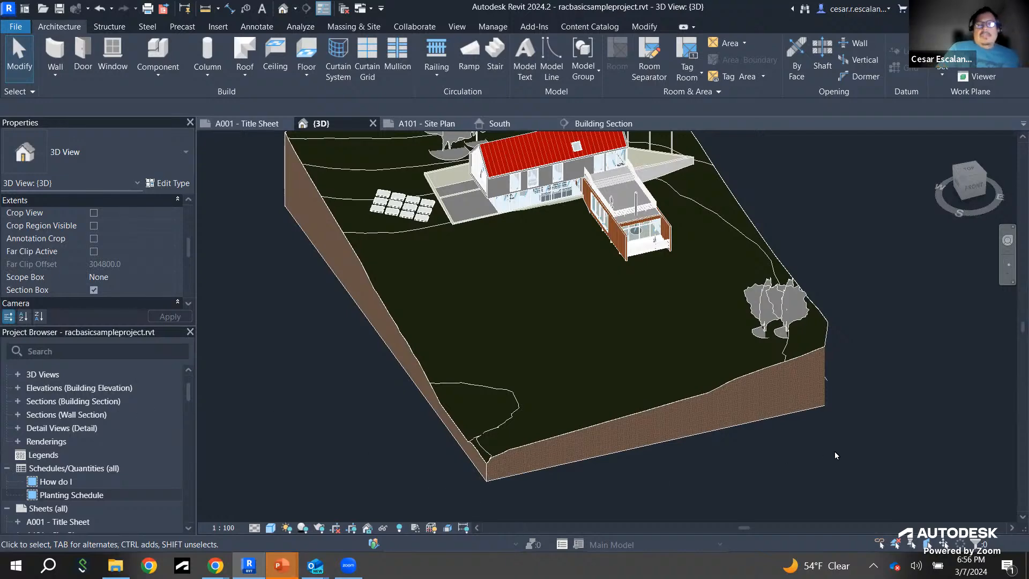
scroll(834, 451, "down", 2)
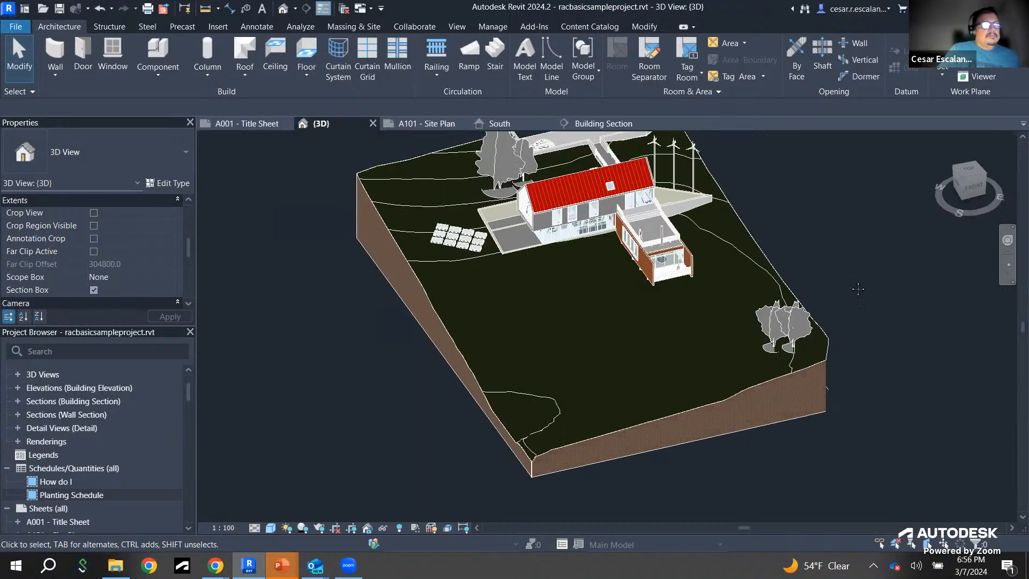
middle_click_drag(851, 351, 853, 321)
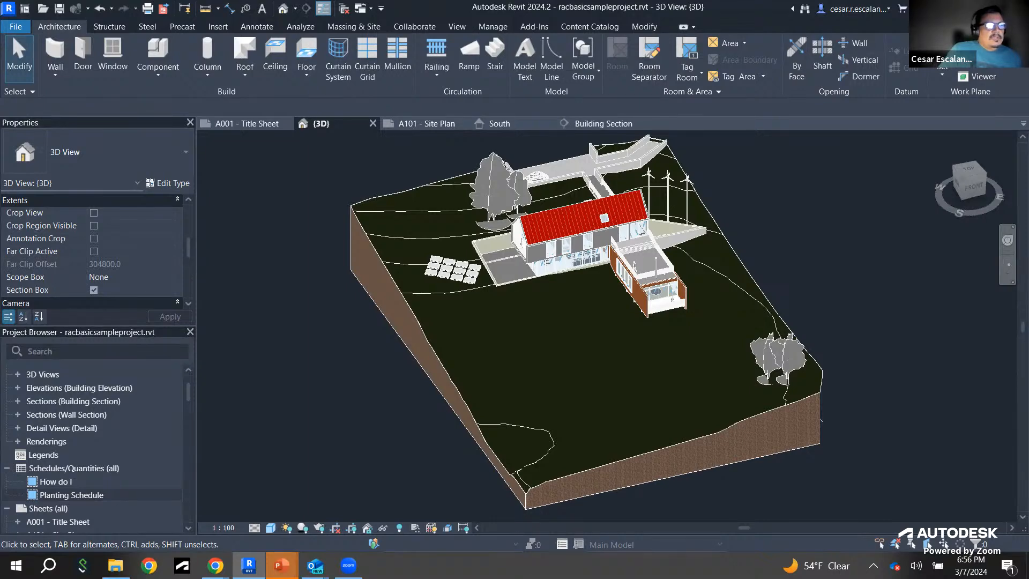
Step: Examine the sample house site in 3D, then look closely at the deciduous trees and the parked car behind the house
scroll(786, 255, "up", 3)
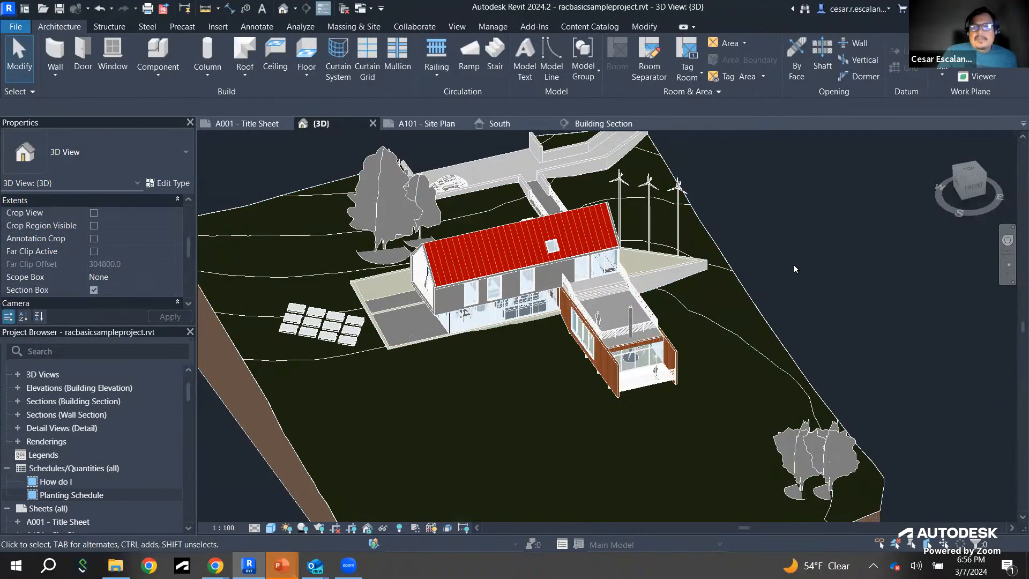
scroll(793, 265, "down", 2)
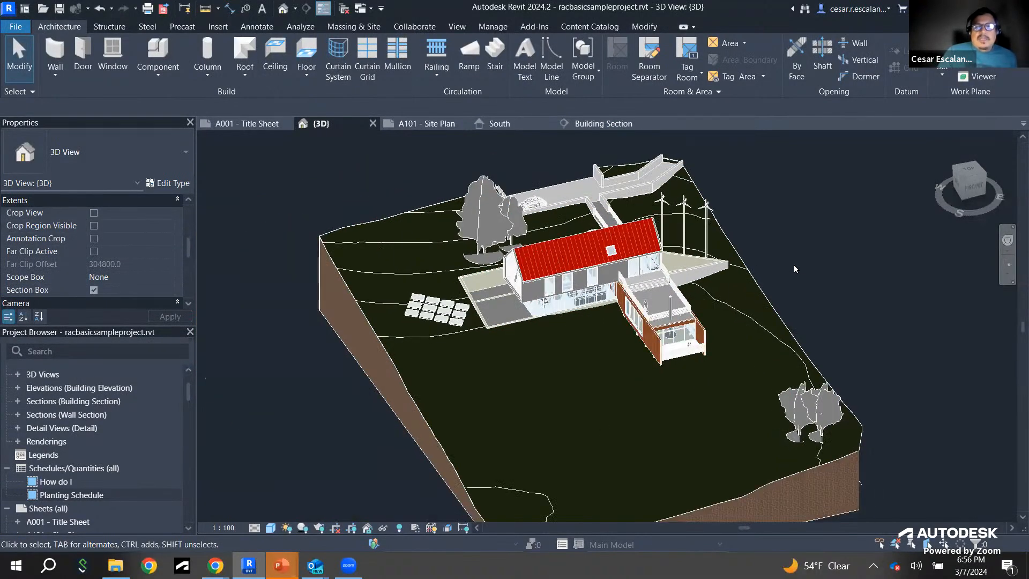
scroll(609, 263, "up", 5)
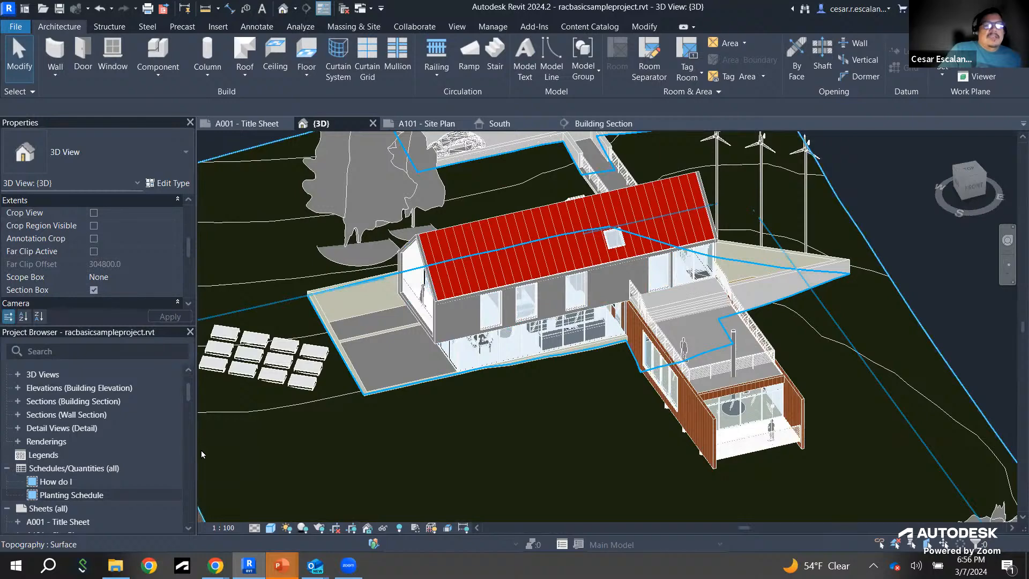
scroll(352, 226, "up", 3)
middle_click_drag(352, 226, 400, 429)
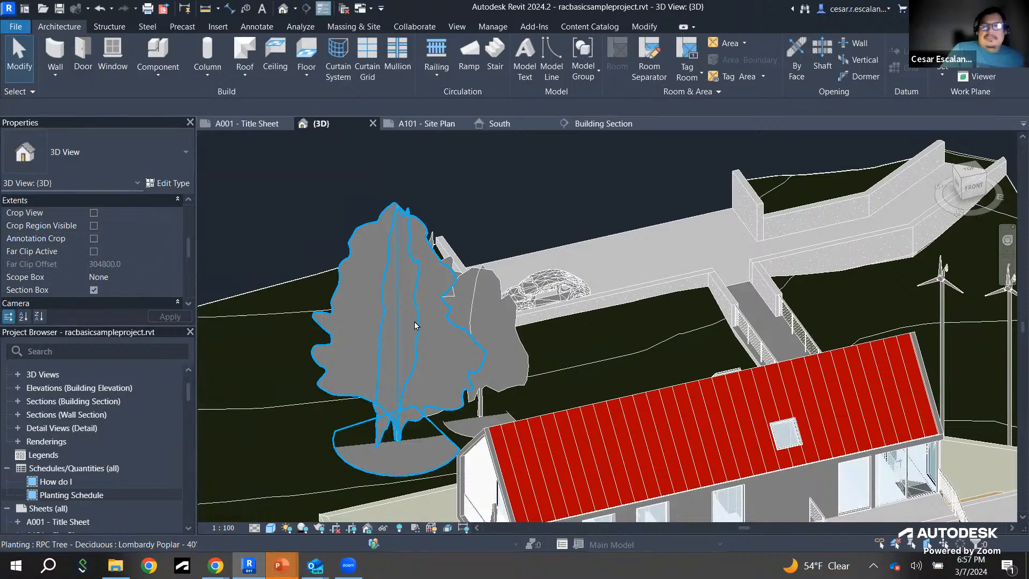
scroll(553, 262, "up", 3)
scroll(551, 310, "up", 2)
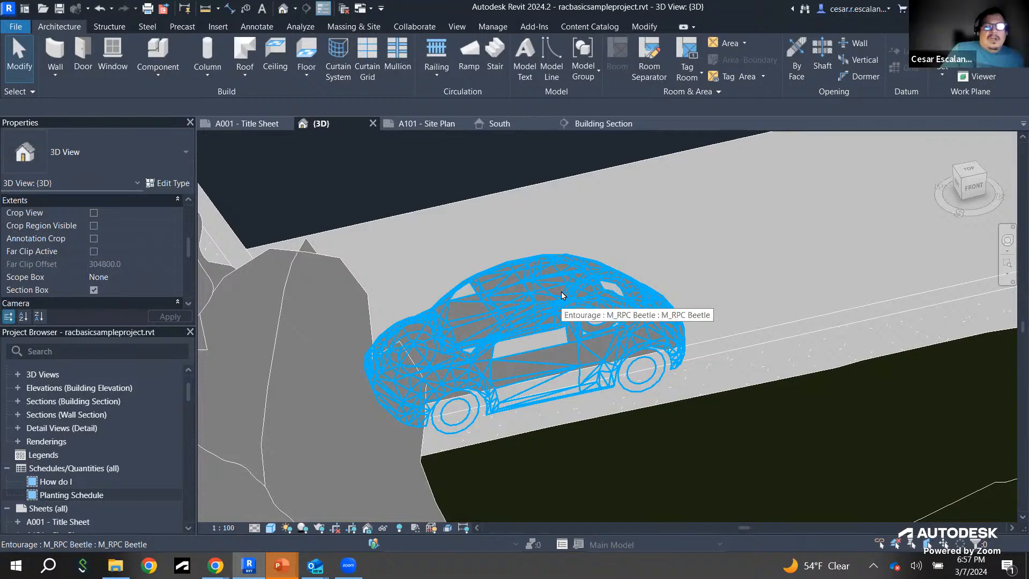
Step: Examine the driveway, footbridge and row of wind turbines beside the house
scroll(561, 295, "down", 5)
middle_click_drag(707, 332, 285, 209)
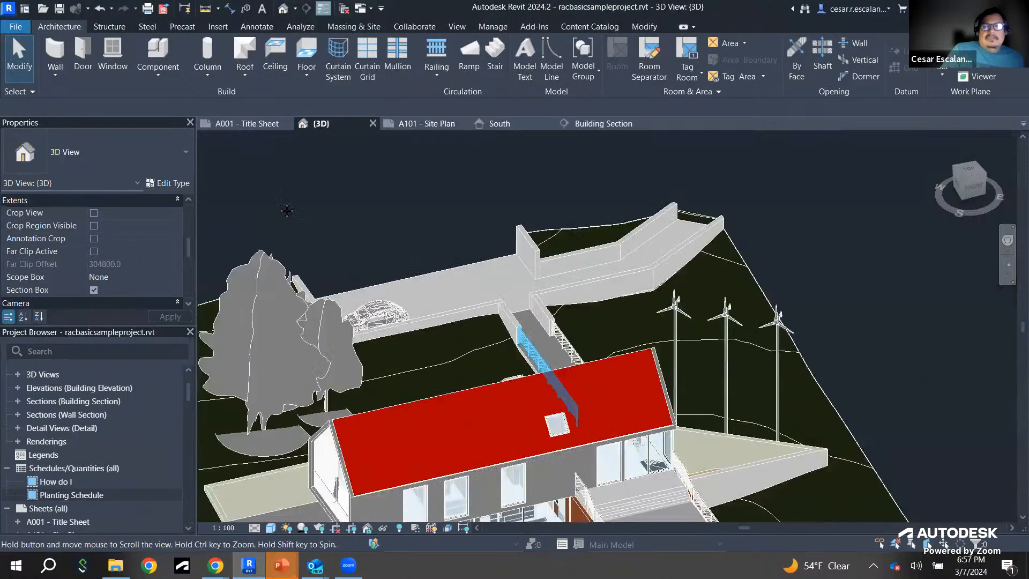
scroll(486, 328, "up", 3)
middle_click_drag(523, 298, 503, 518)
scroll(519, 470, "down", 2)
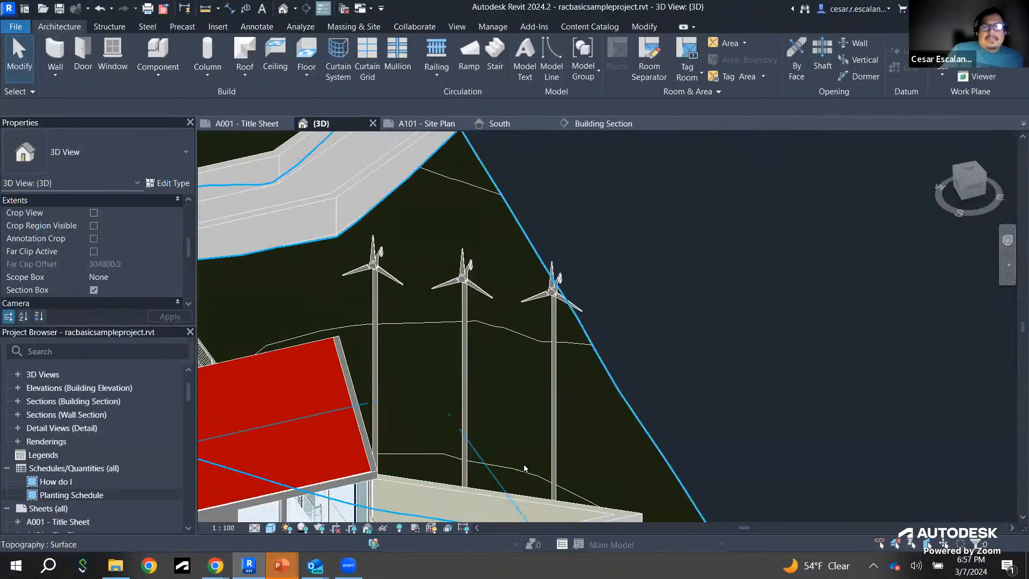
scroll(470, 237, "up", 2)
middle_click_drag(506, 278, 622, 466)
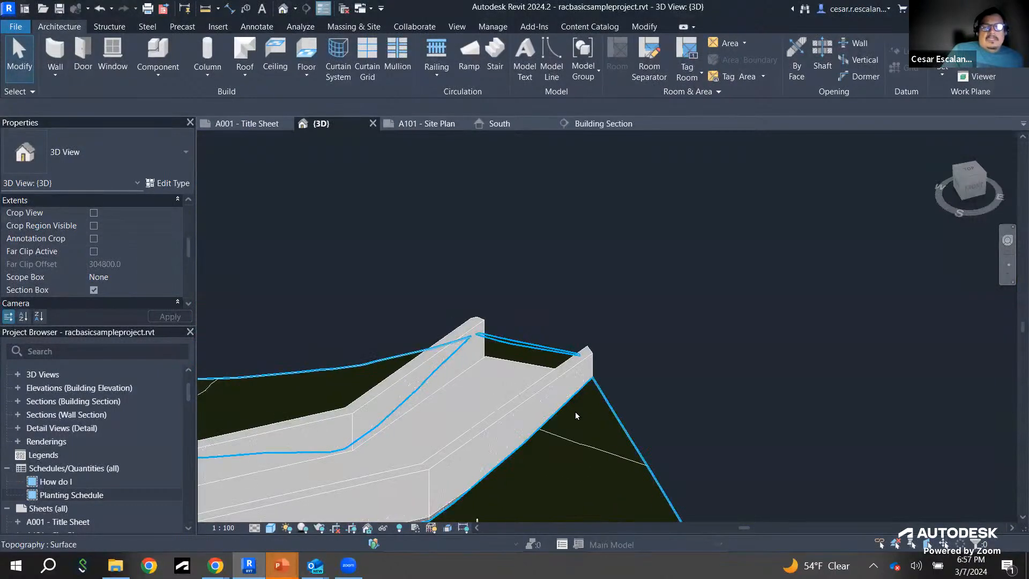
scroll(551, 332, "down", 3)
scroll(567, 371, "up", 5)
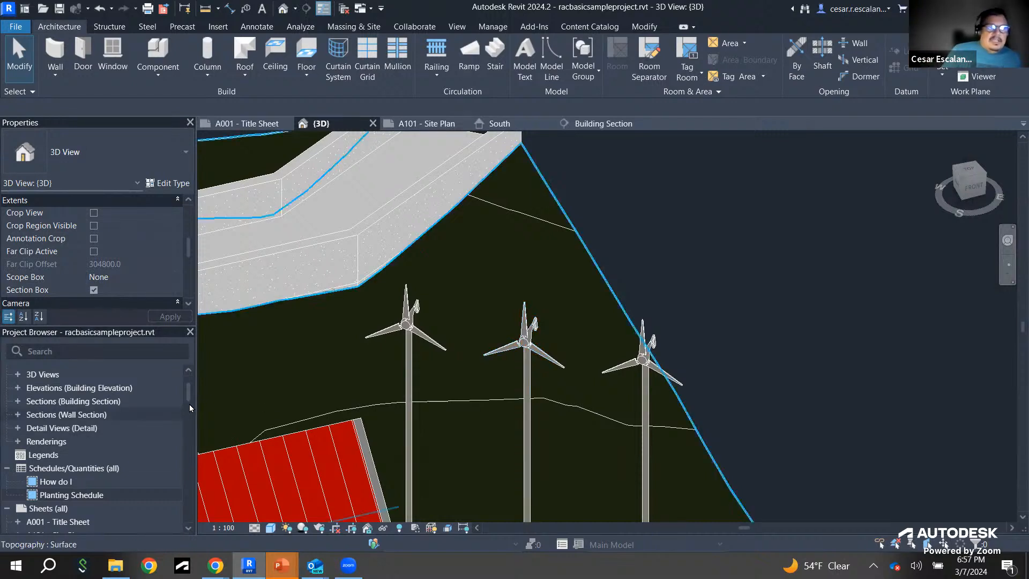
Step: Find the Site category among the project's families and expand its M_Wind Power Generator family to show its types
left_click_drag(188, 390, 184, 468)
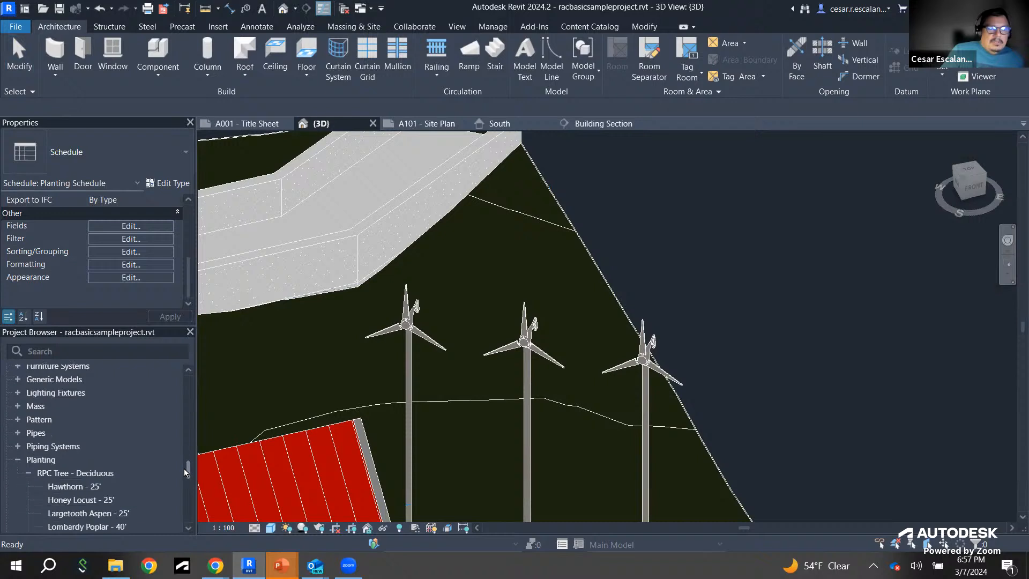
scroll(127, 462, "down", 5)
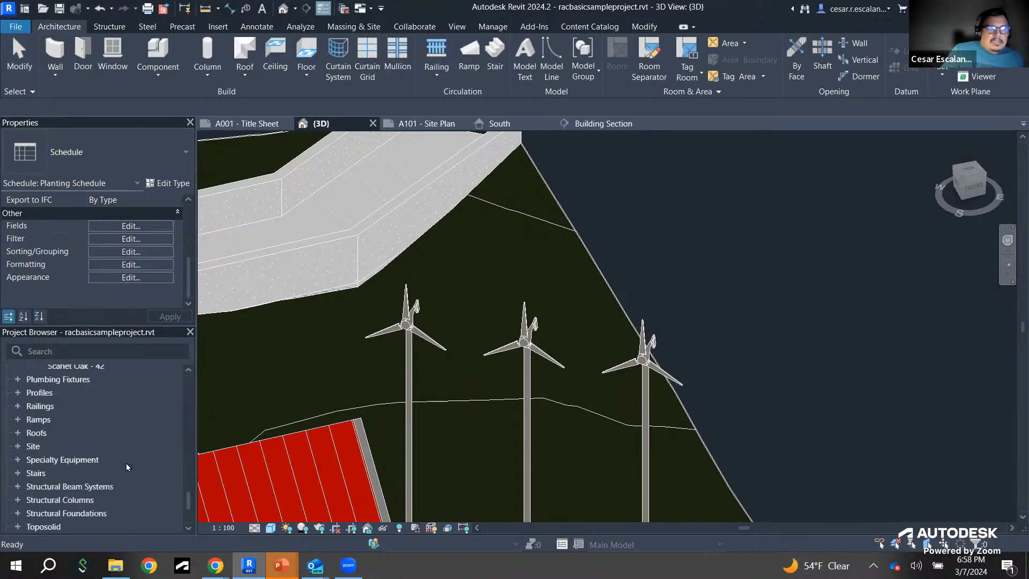
double_click(31, 449)
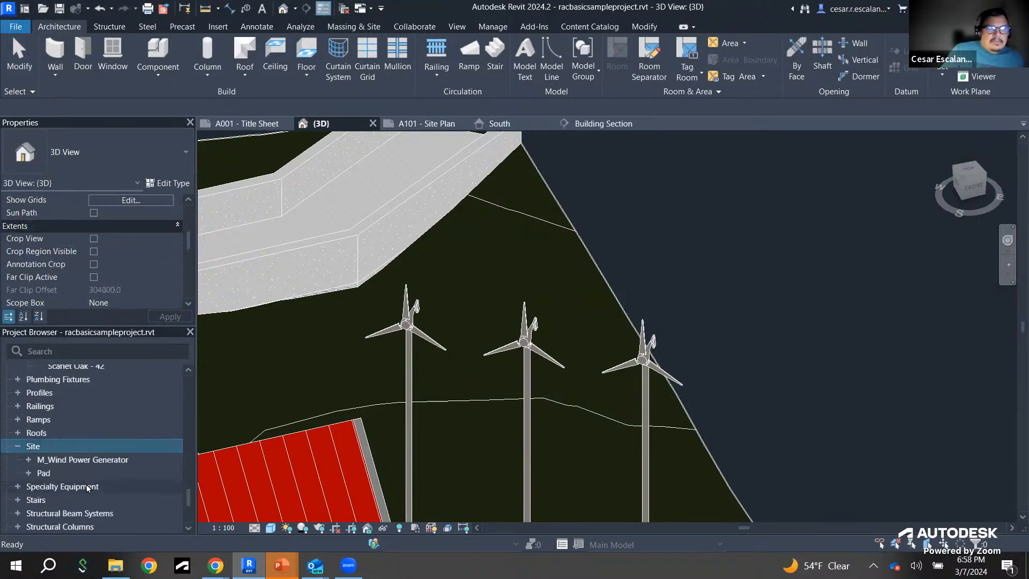
left_click(29, 459)
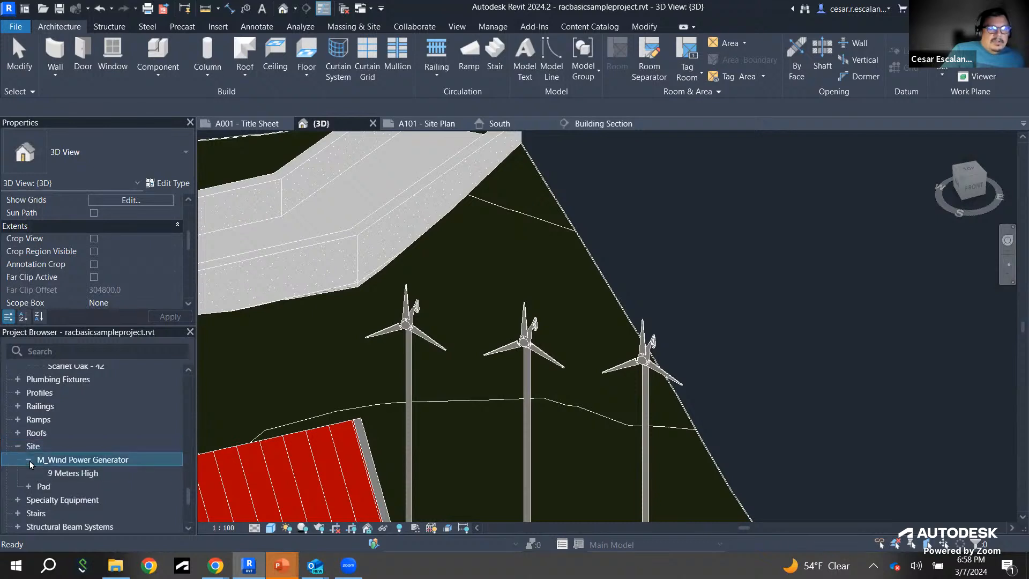
Step: Place a 9 Meters High wind power generator behind the existing turbines, end the placement and dismiss the save reminder
left_click(63, 476)
left_click_drag(63, 476, 489, 339)
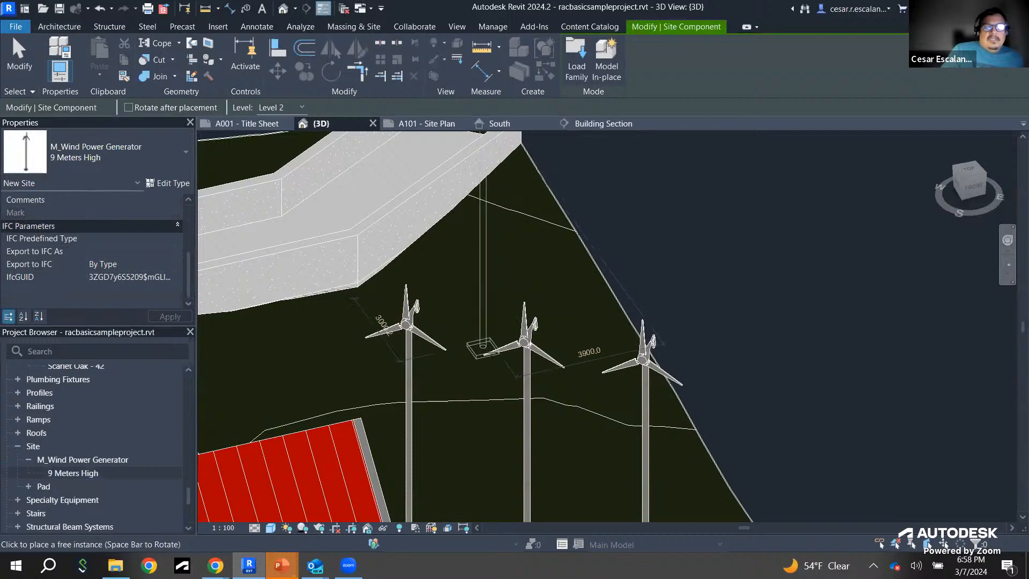
left_click(481, 347)
scroll(561, 335, "down", 2)
middle_click_drag(640, 307, 652, 319)
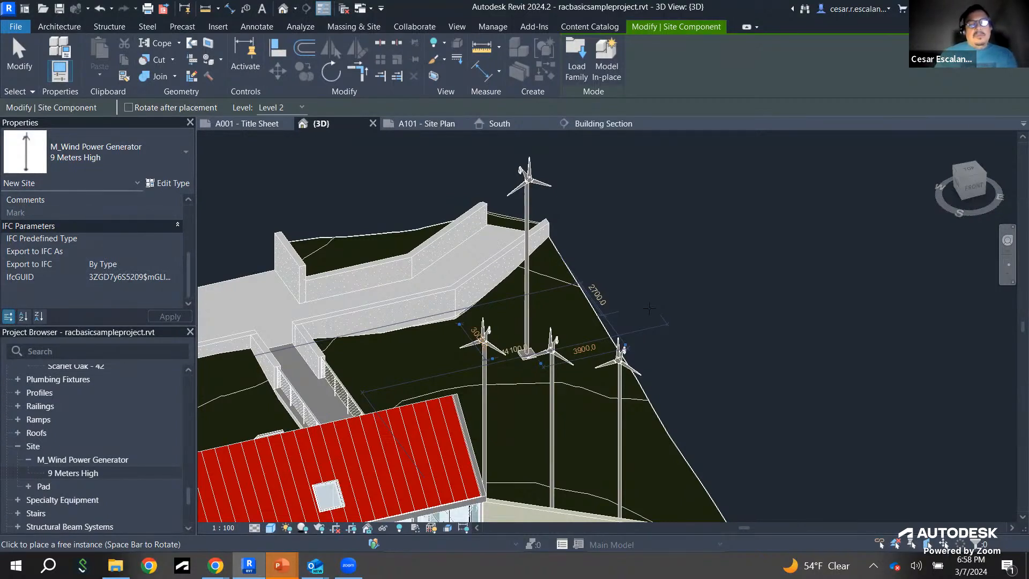
key("Escape")
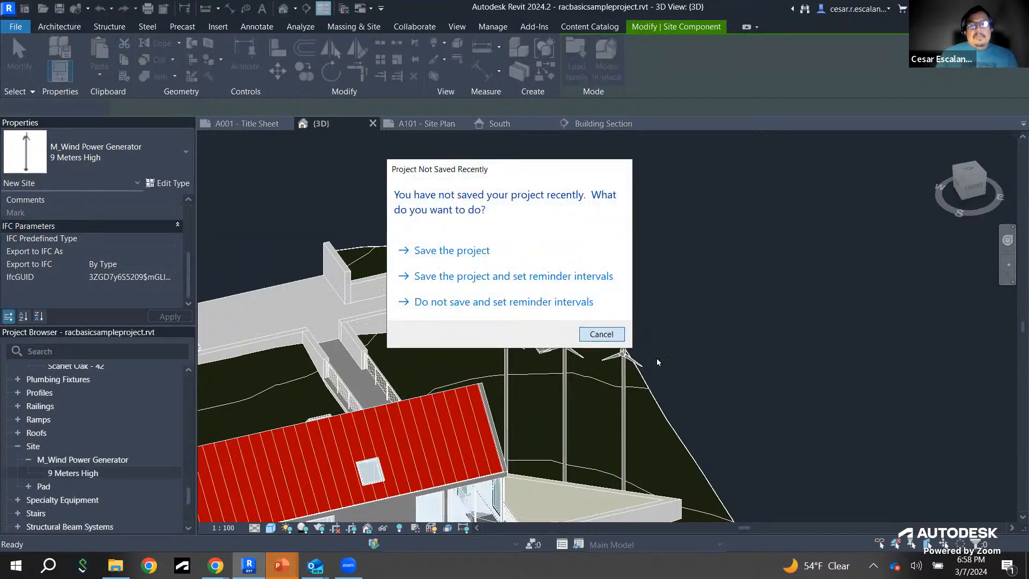
left_click(604, 335)
Step: Select the house's red metal roof to inspect its family, type and dimensions, then deselect it
middle_click_drag(732, 290, 744, 252)
scroll(744, 252, "down", 2)
middle_click_drag(754, 351, 761, 235)
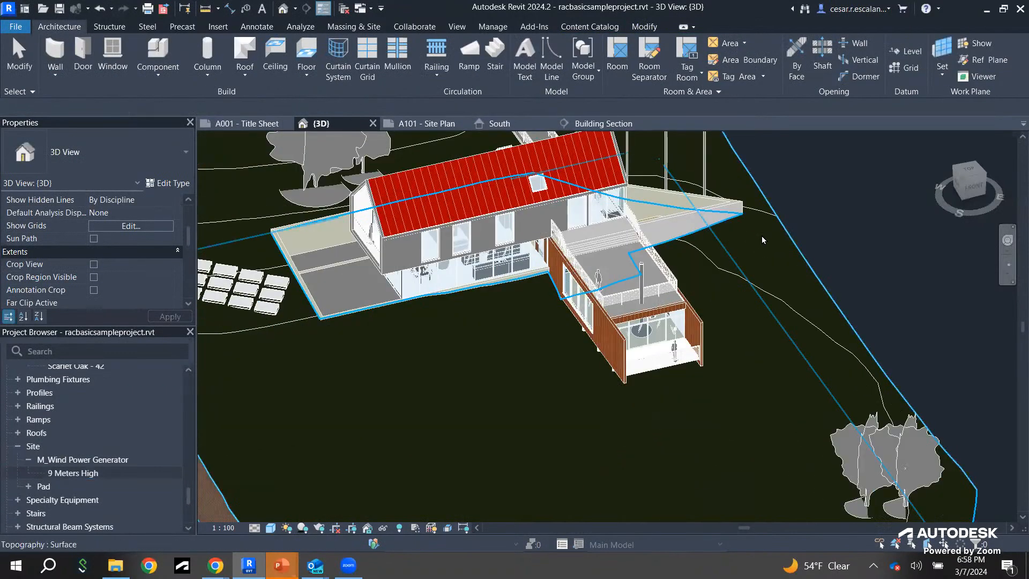
scroll(809, 294, "up", 3)
scroll(805, 291, "down", 4)
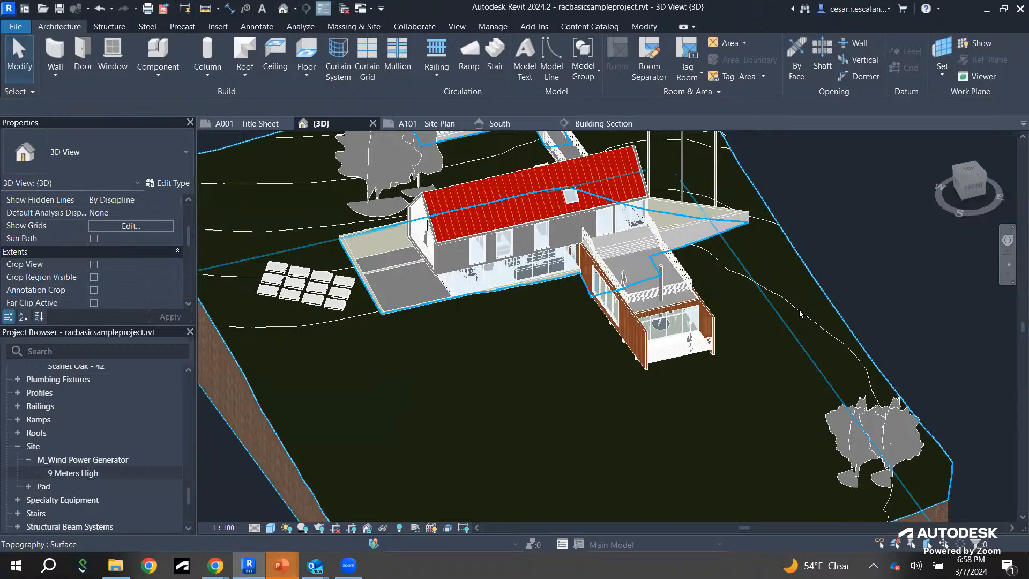
scroll(750, 291, "up", 4)
middle_click_drag(693, 229, 840, 551)
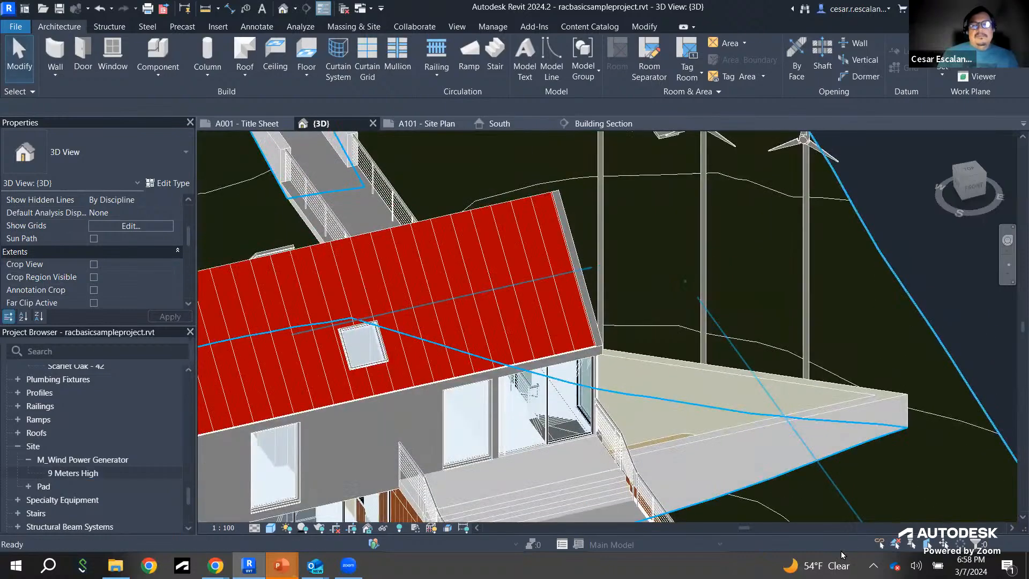
middle_click_drag(764, 371, 809, 425)
scroll(518, 348, "up", 3)
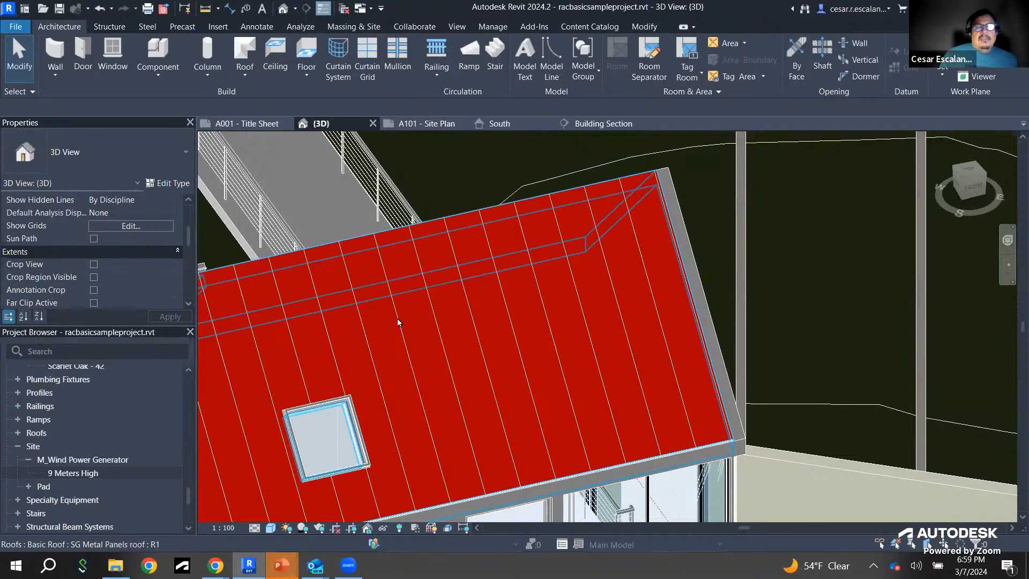
left_click(398, 319)
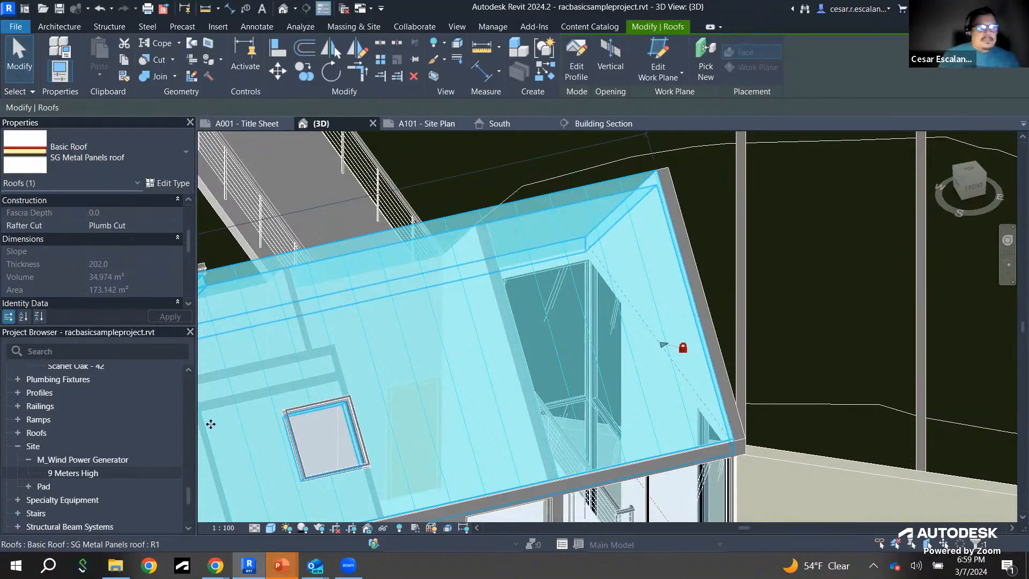
key("Escape")
Step: Expand the Roofs category and Basic Roof family, view the SG Metal Panels roof type's properties, then clear the selection
scroll(108, 505, "down", 3)
scroll(117, 484, "up", 6)
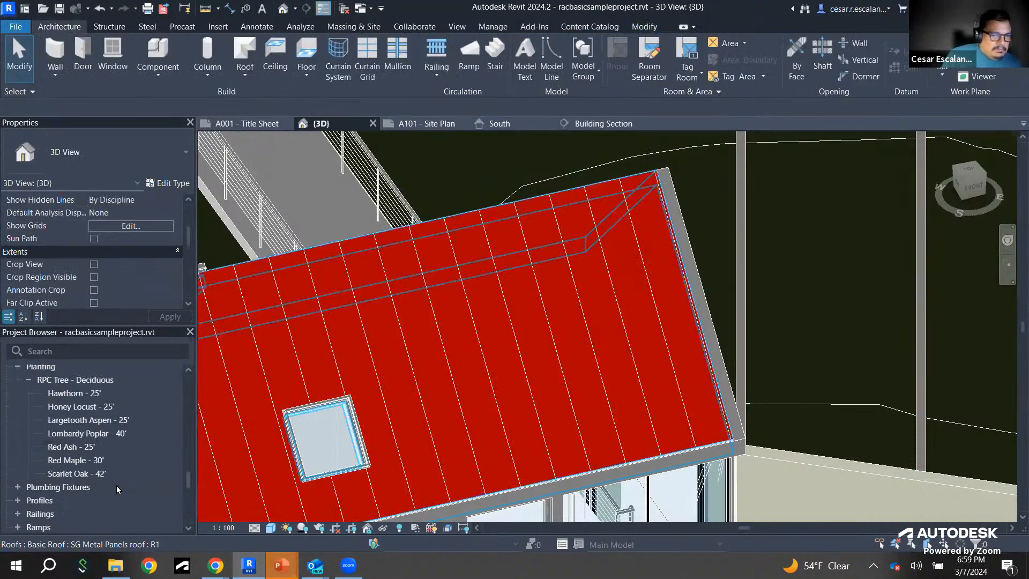
scroll(117, 484, "down", 4)
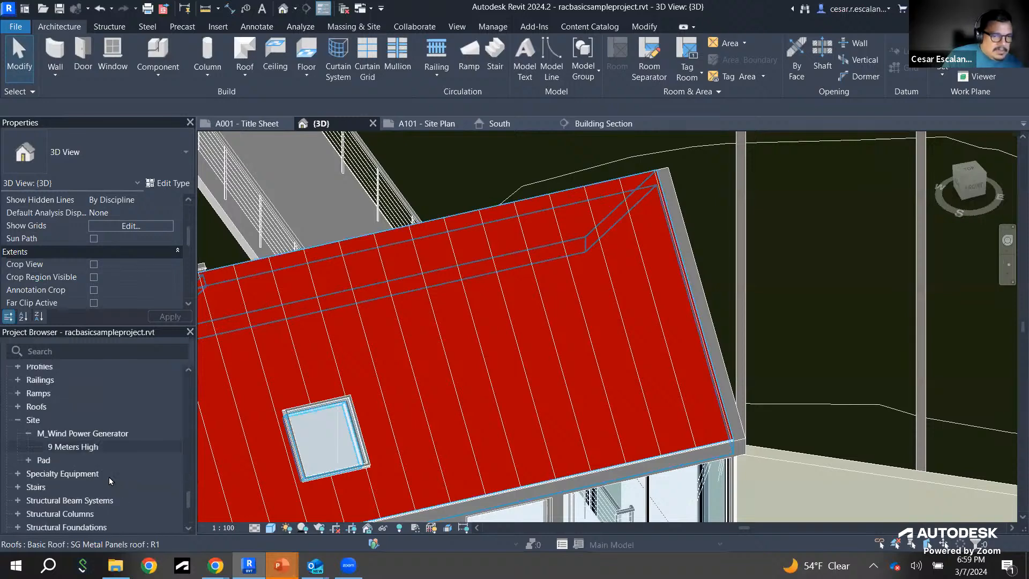
left_click(18, 407)
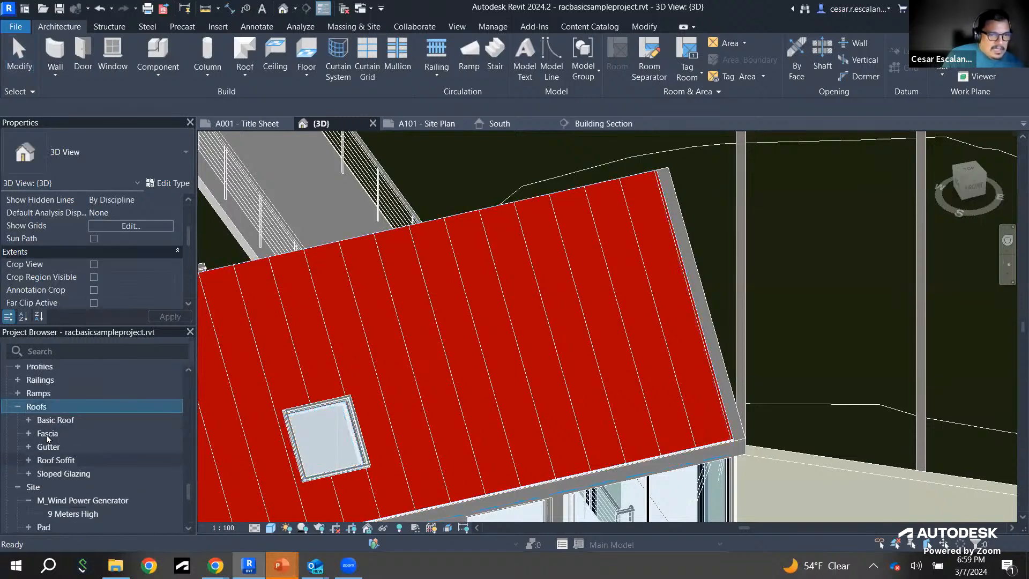
double_click(44, 422)
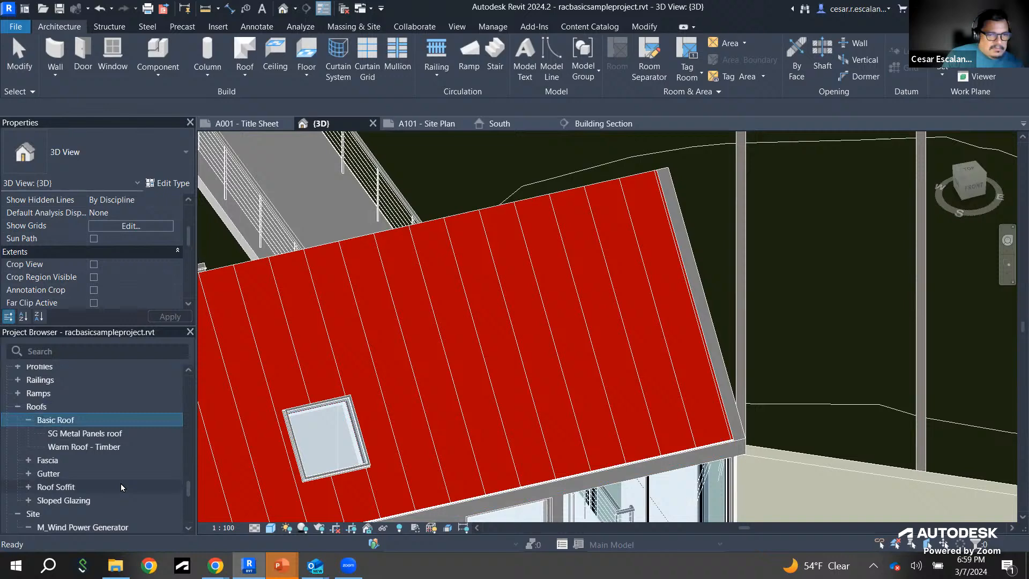
left_click(92, 434)
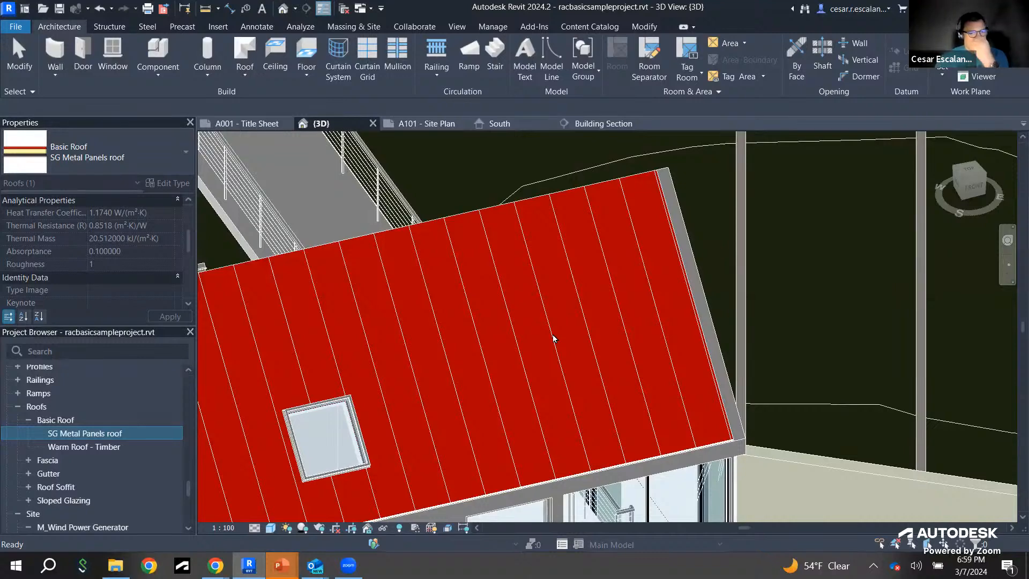
scroll(555, 332, "down", 3)
scroll(588, 303, "down", 5)
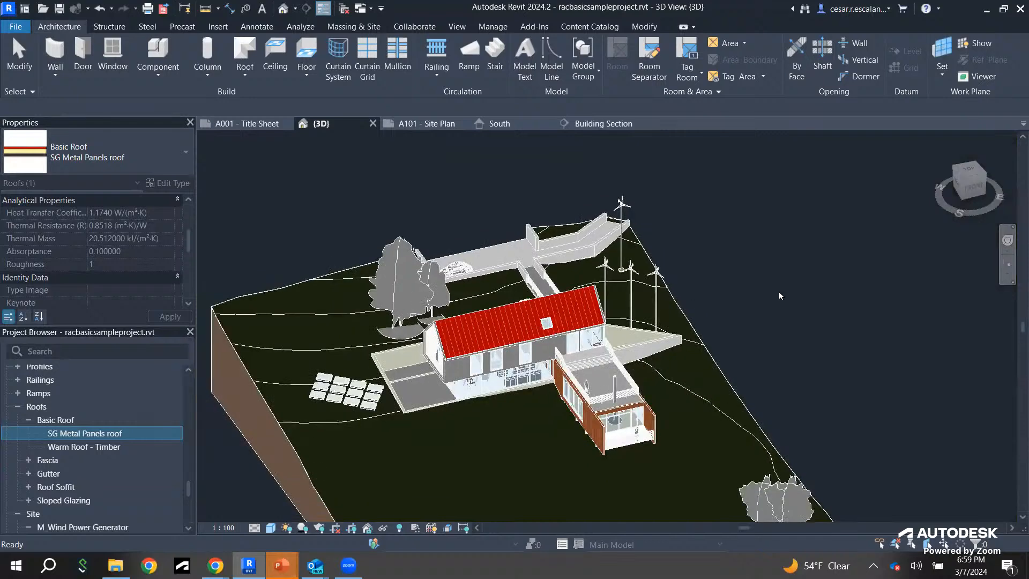
left_click(779, 294)
Step: Browse the project's family categories from the start of the list and expand Floors to show its families
scroll(672, 330, "up", 5)
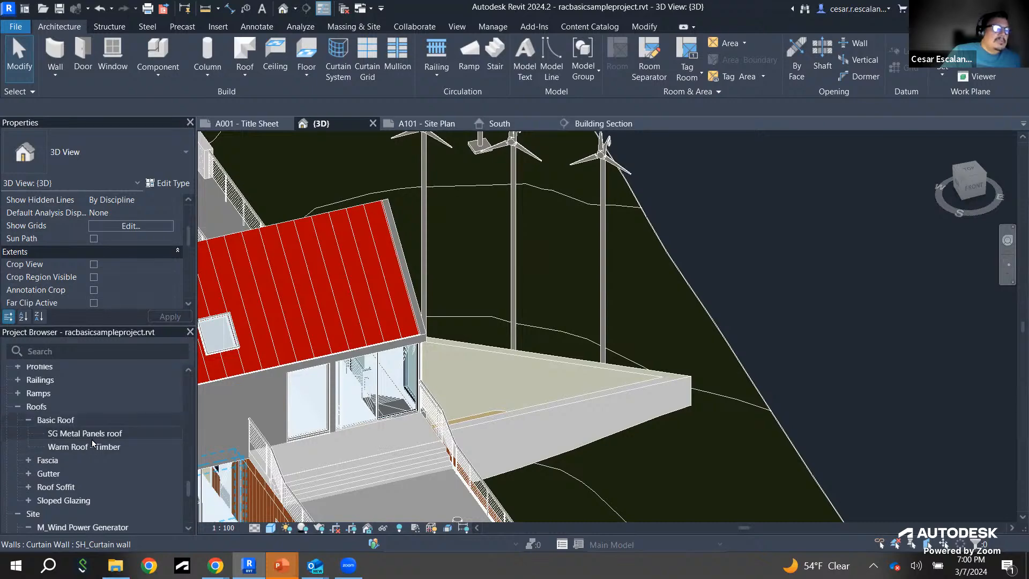
scroll(104, 444, "up", 6)
scroll(104, 444, "up", 5)
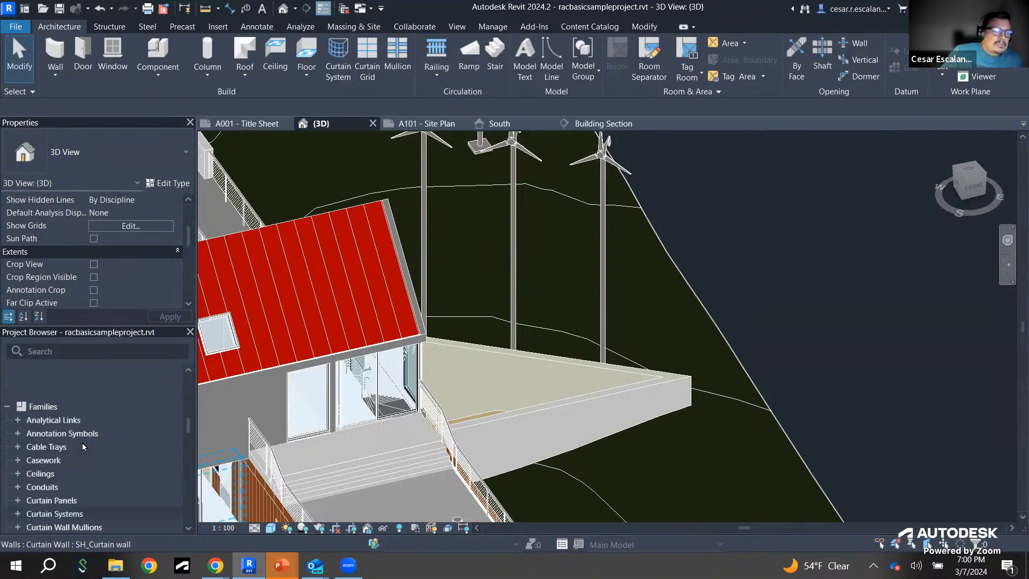
scroll(83, 446, "down", 4)
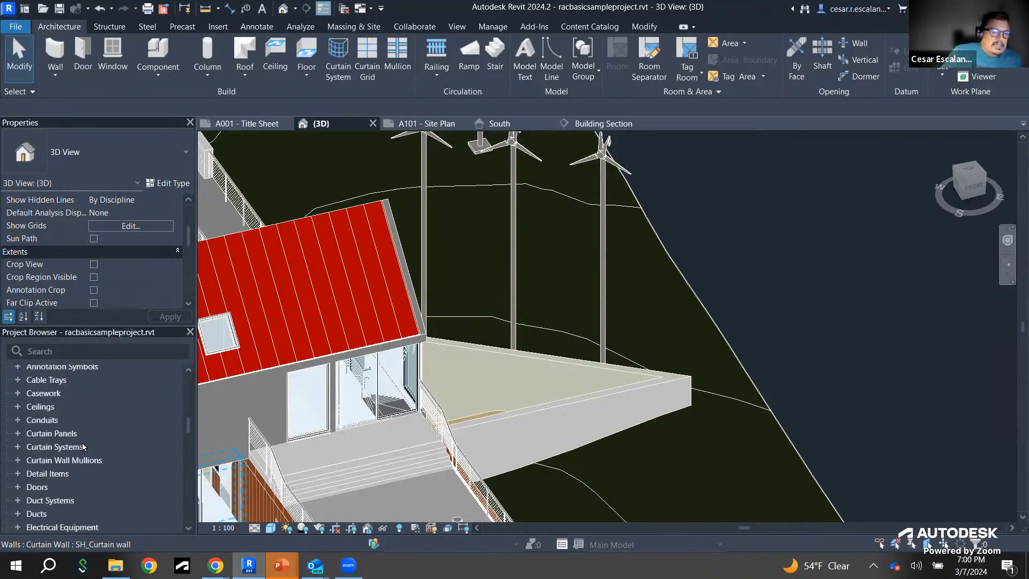
scroll(89, 446, "down", 3)
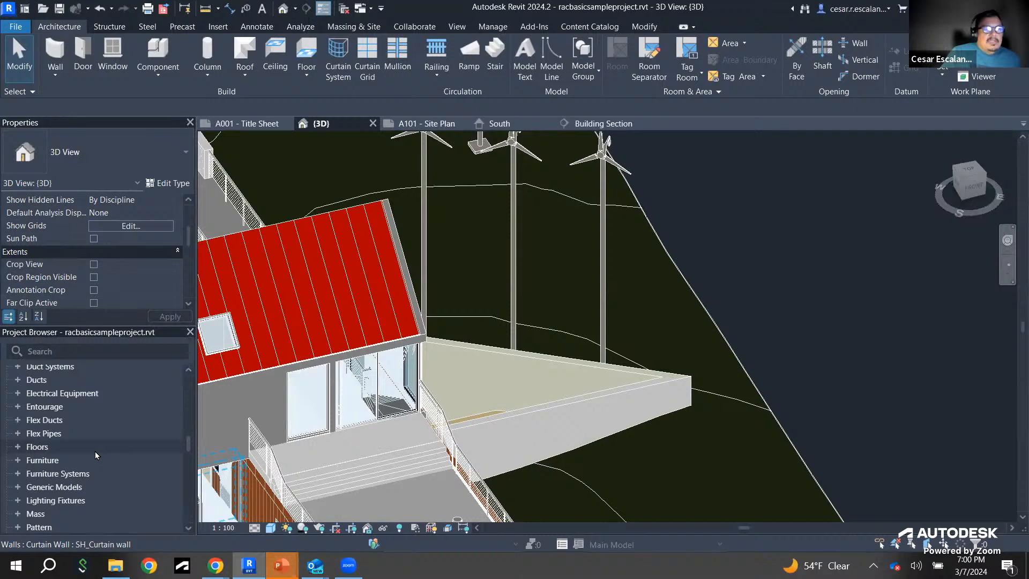
left_click(18, 447)
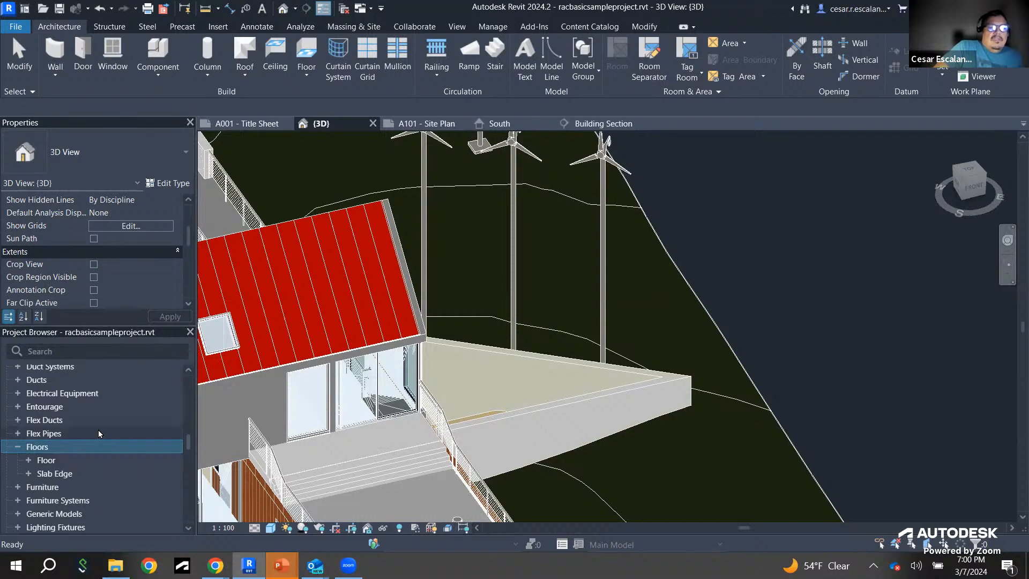
Step: Expand the Doors category and its Single-Flush family to show the available door types
scroll(99, 429, "up", 2)
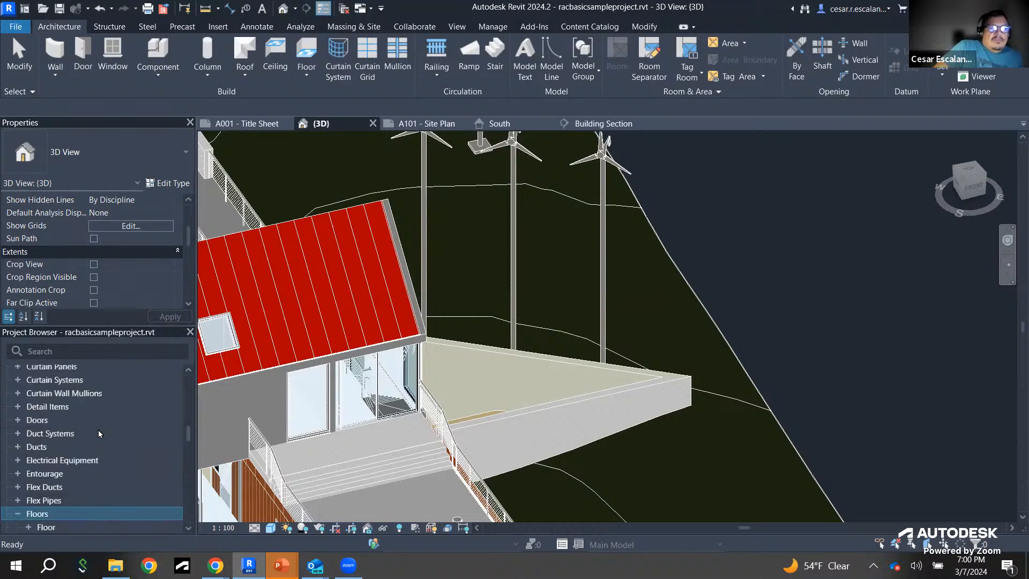
left_click(21, 419)
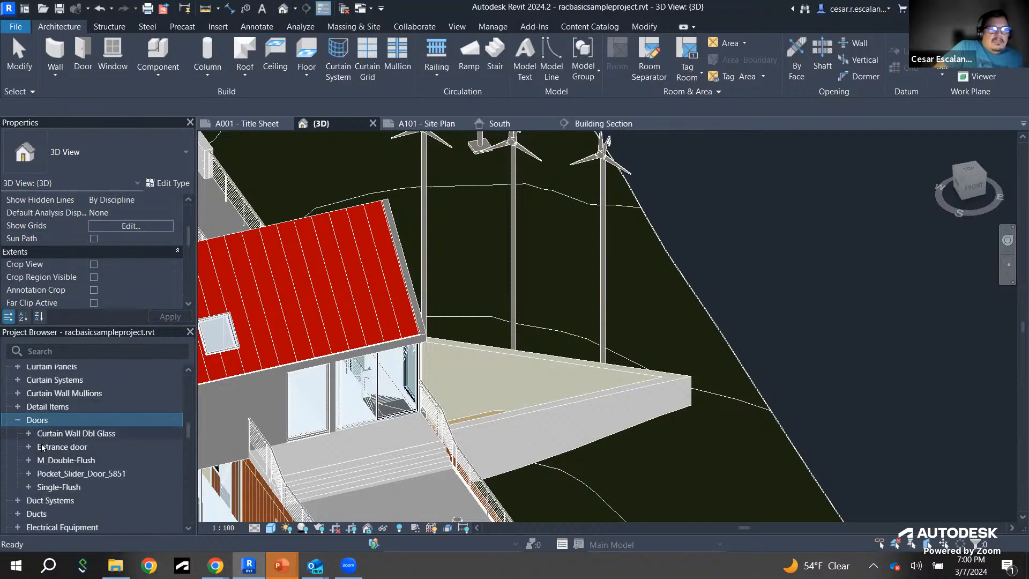
left_click(29, 487)
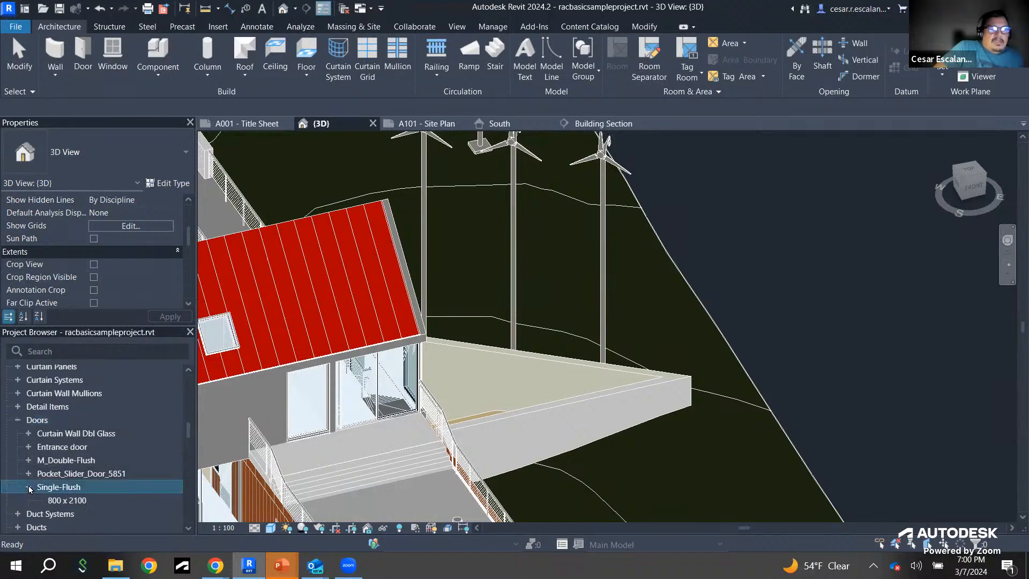
Step: View the properties of the Single-Flush door family's 800 x 2100 type, then collapse the Doors category
scroll(69, 489, "down", 2)
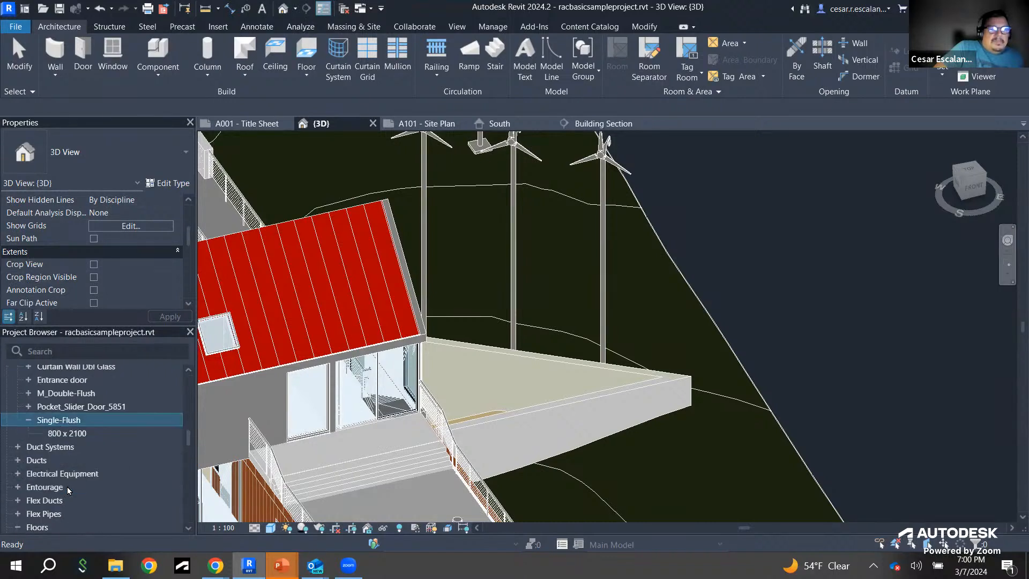
left_click(76, 434)
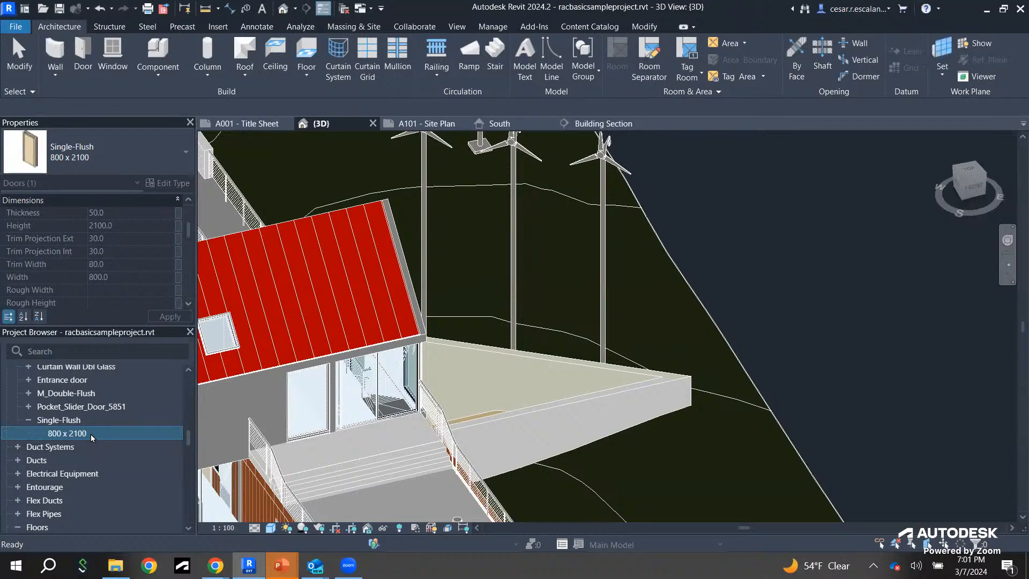
scroll(91, 434, "up", 3)
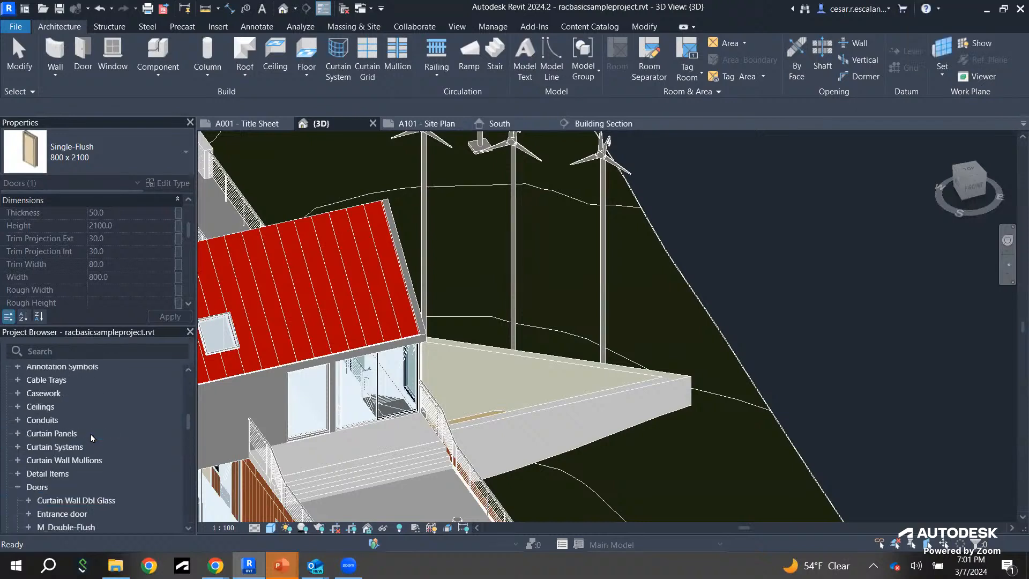
left_click(20, 489)
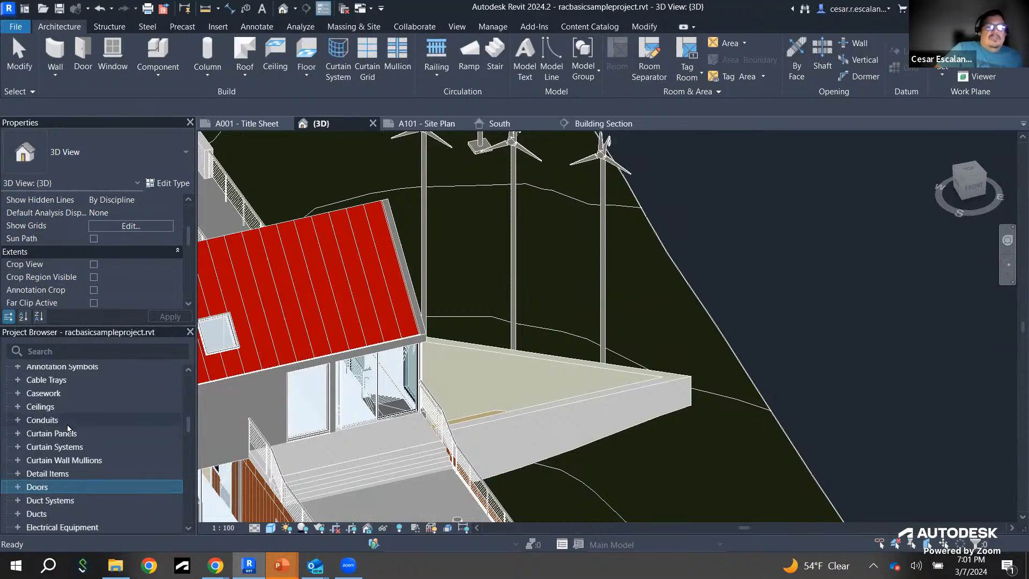
Step: Select the house's metal roof in the 3D view, examine it within the whole site, then clear the selection
scroll(562, 320, "down", 2)
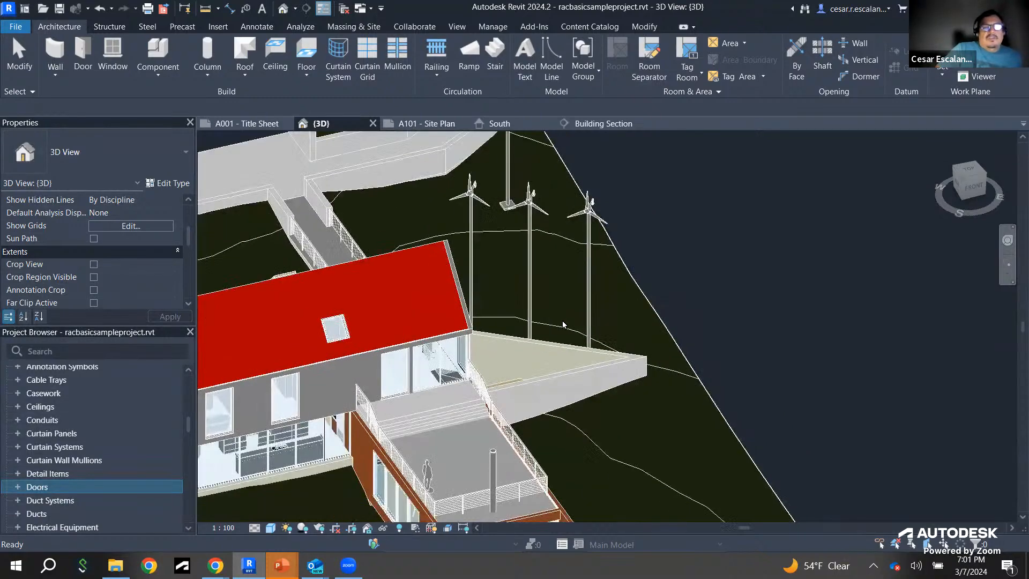
left_click(391, 288)
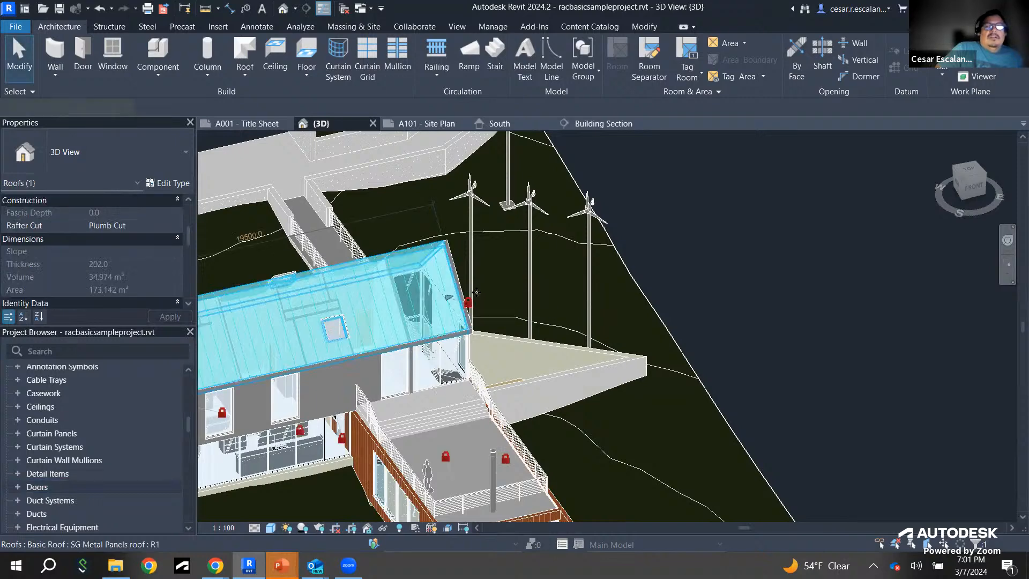
scroll(476, 292, "down", 2)
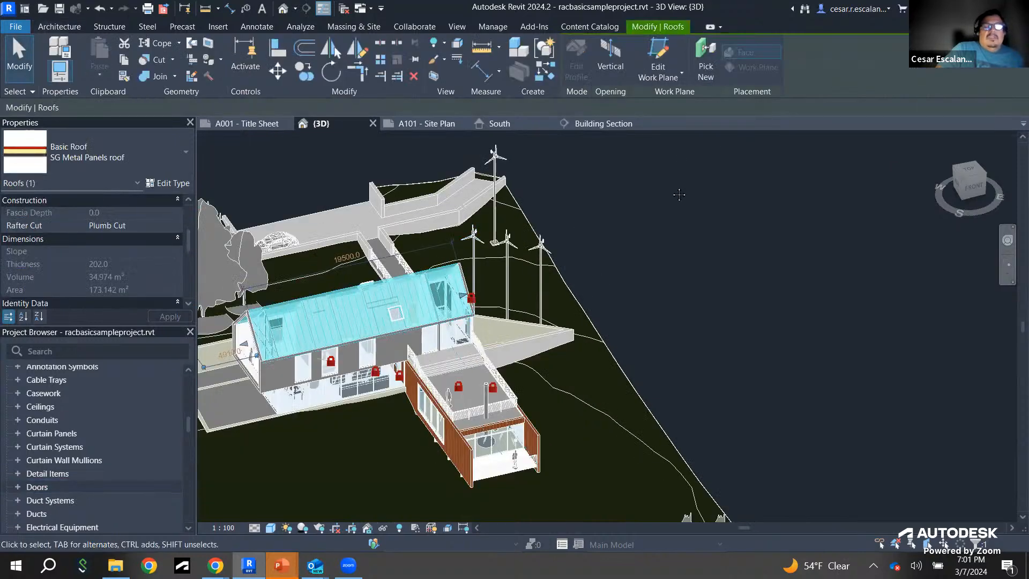
middle_click_drag(679, 194, 838, 194)
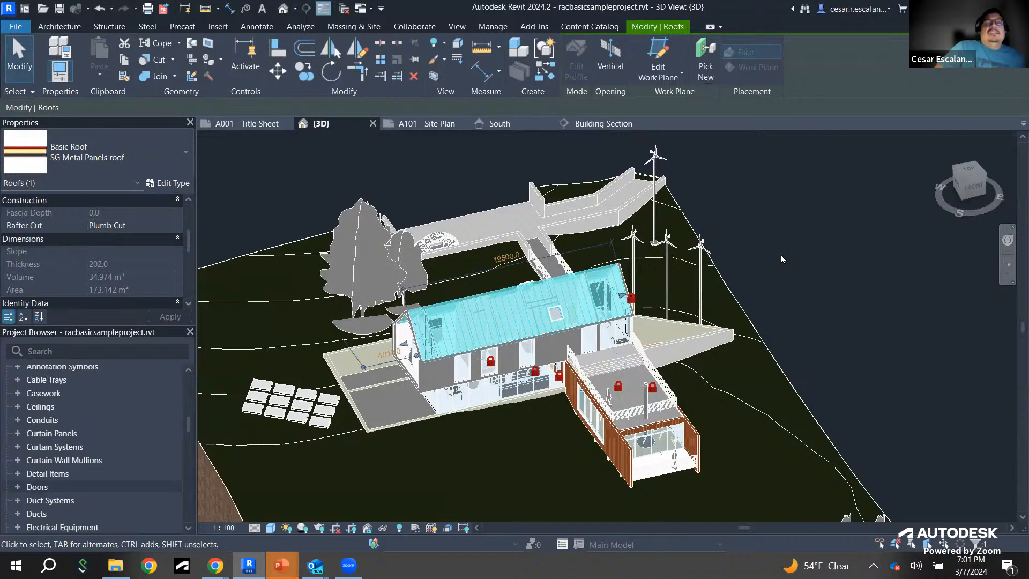
scroll(780, 255, "up", 2)
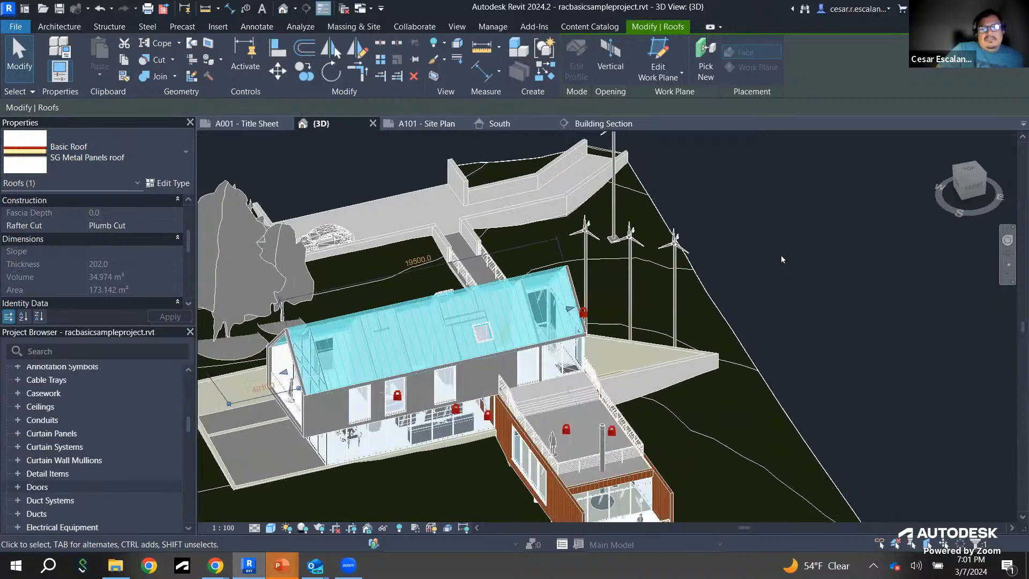
scroll(782, 258, "down", 2)
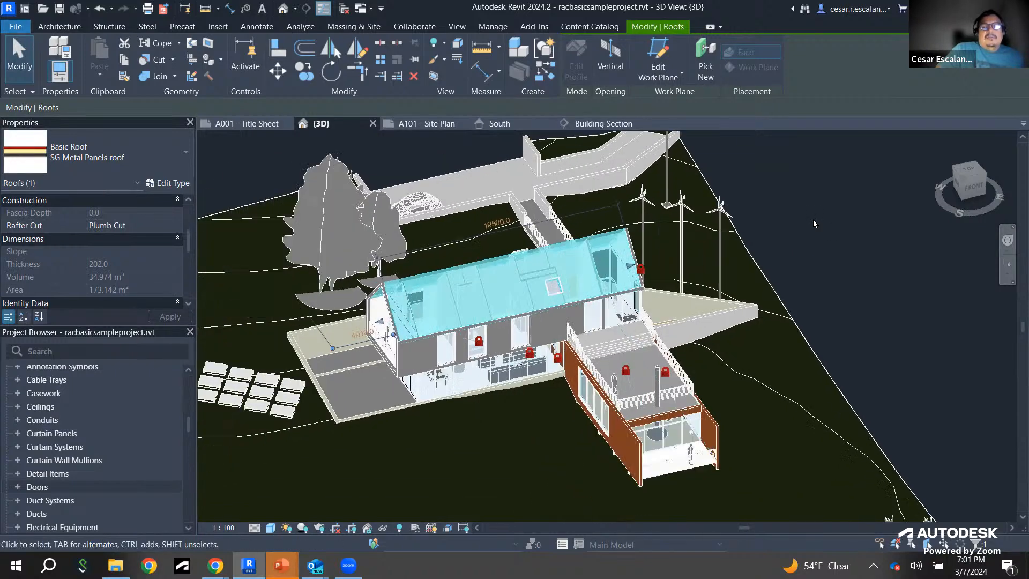
scroll(822, 252, "up", 2)
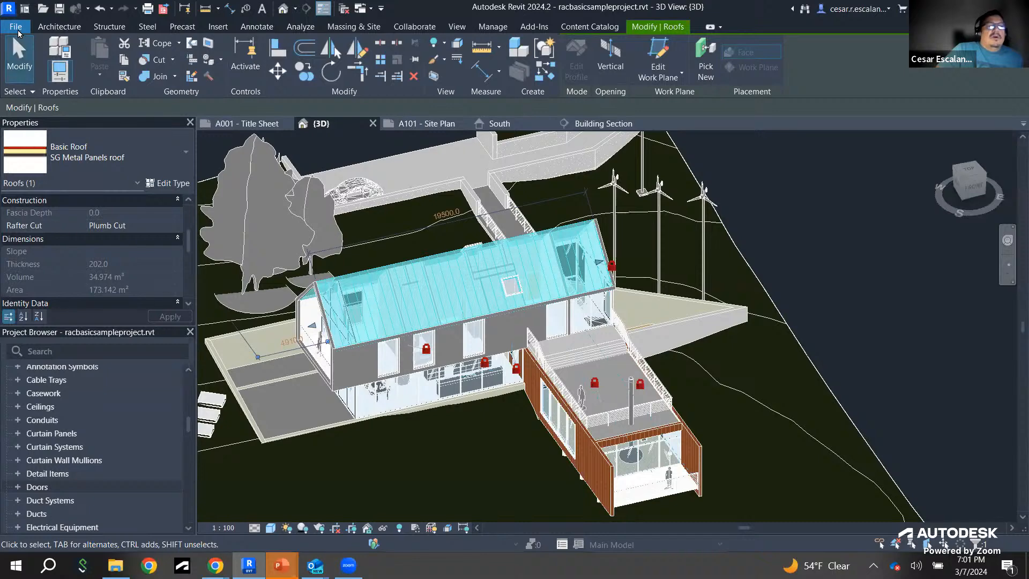
left_click(823, 221)
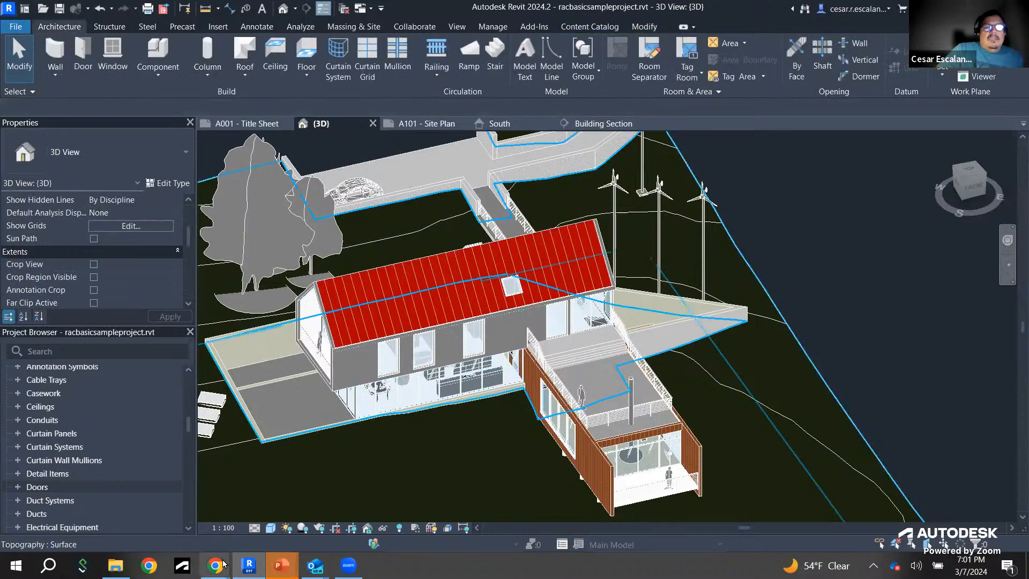
Step: Switch to Chrome to review the Revit 2024 sample project files help page up to Snowdon Towers, then return to Revit
mouse_move(220, 566)
left_click(151, 514)
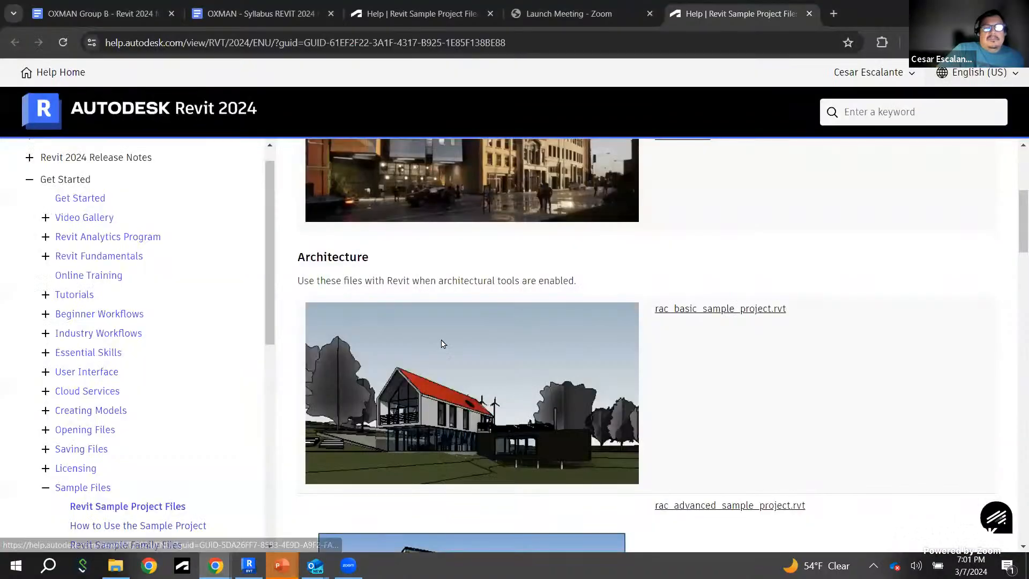
scroll(682, 250, "up", 2)
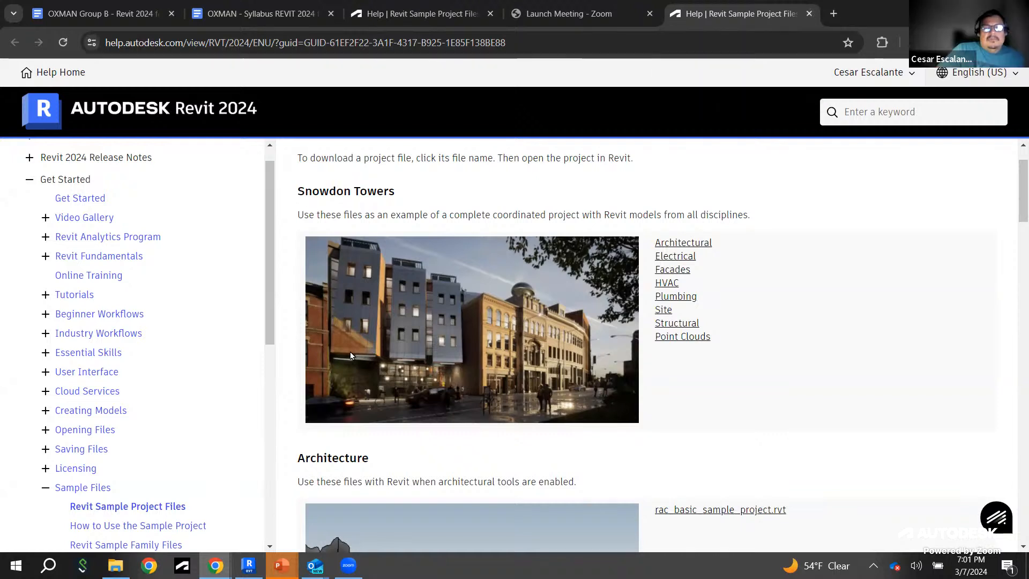
mouse_move(330, 561)
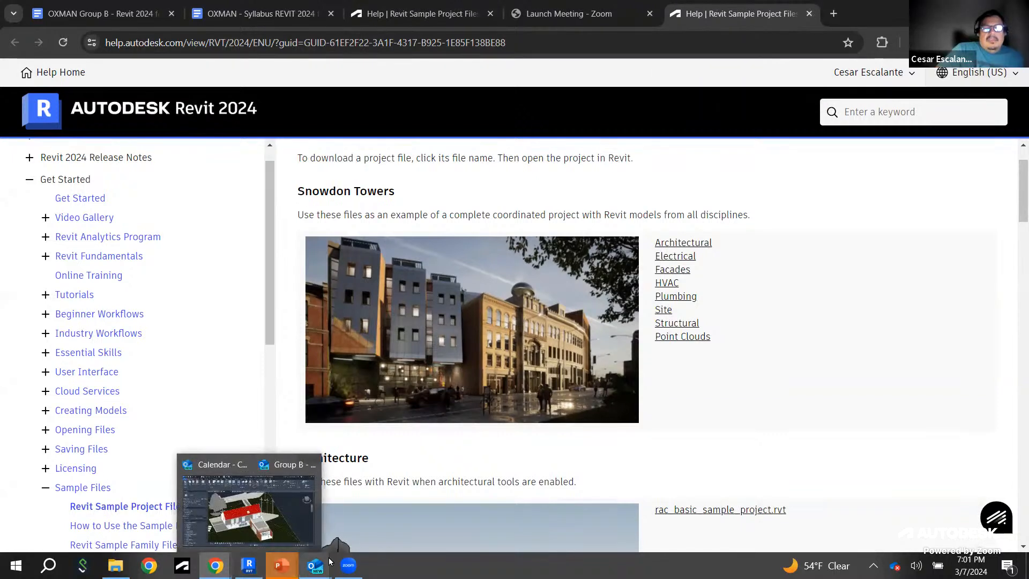
left_click(249, 565)
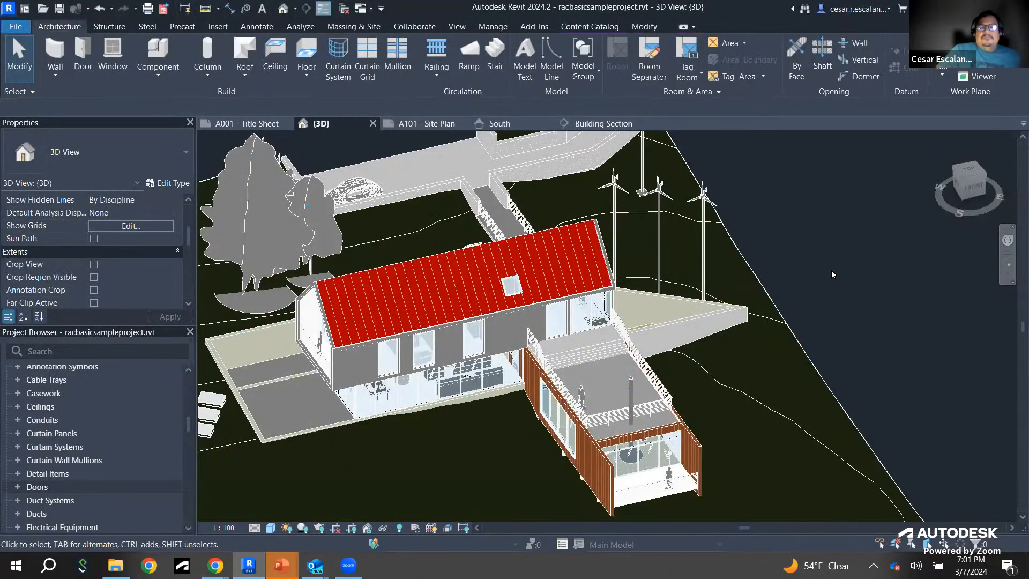
Step: Place a Scarlet Oak - 42' tree from the RPC Tree - Deciduous family on the open ground in front of the house
scroll(831, 269, "down", 3)
scroll(837, 275, "up", 2)
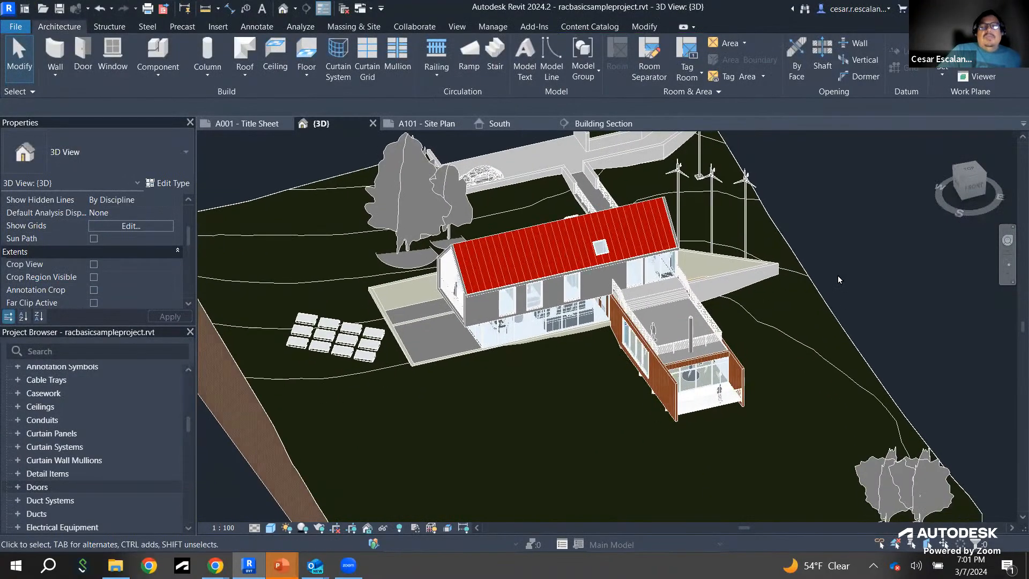
scroll(837, 275, "down", 1)
middle_click_drag(881, 279, 701, 259)
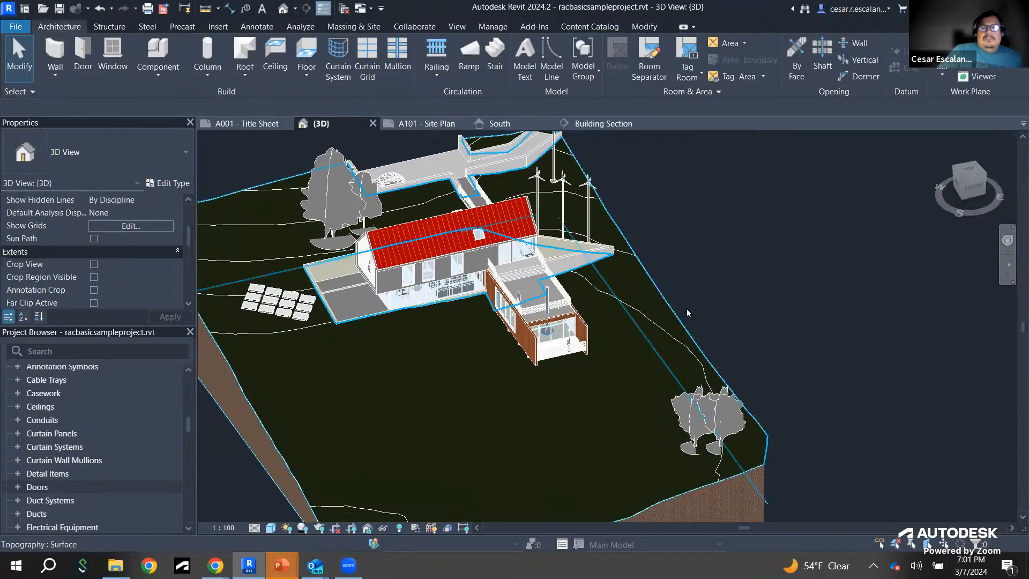
scroll(863, 310, "down", 1)
scroll(650, 453, "up", 2)
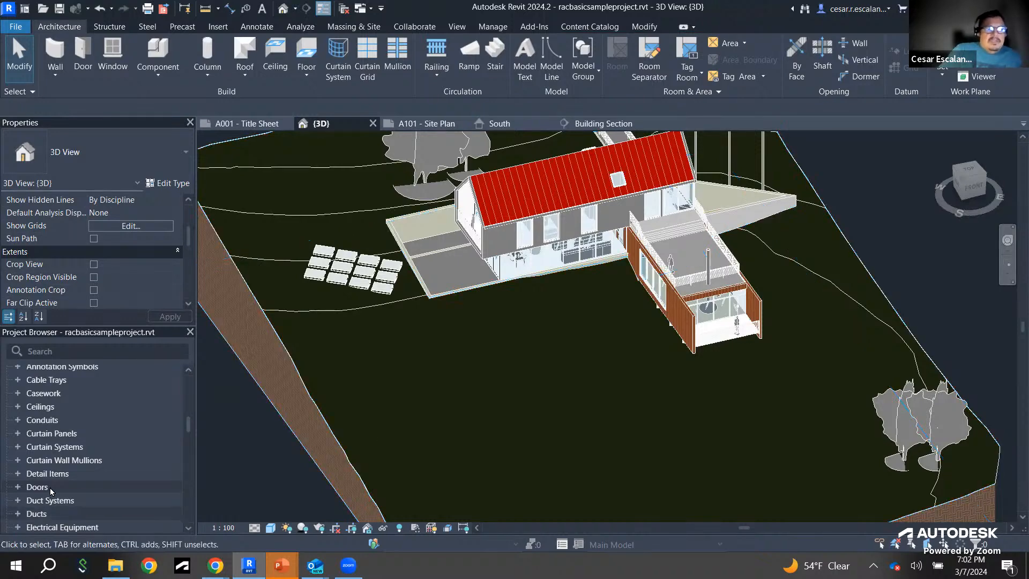
scroll(51, 486, "down", 8)
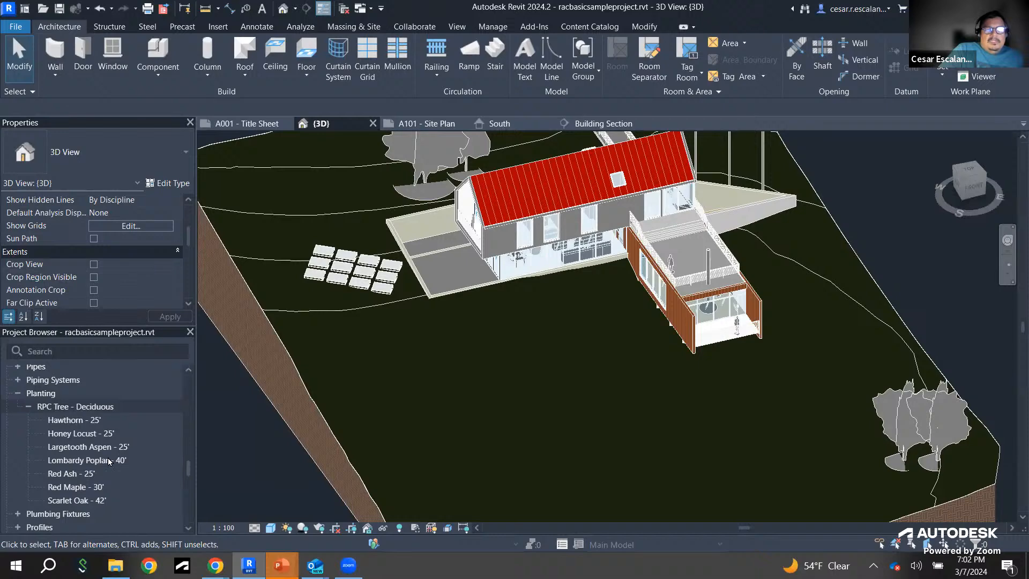
left_click(91, 499)
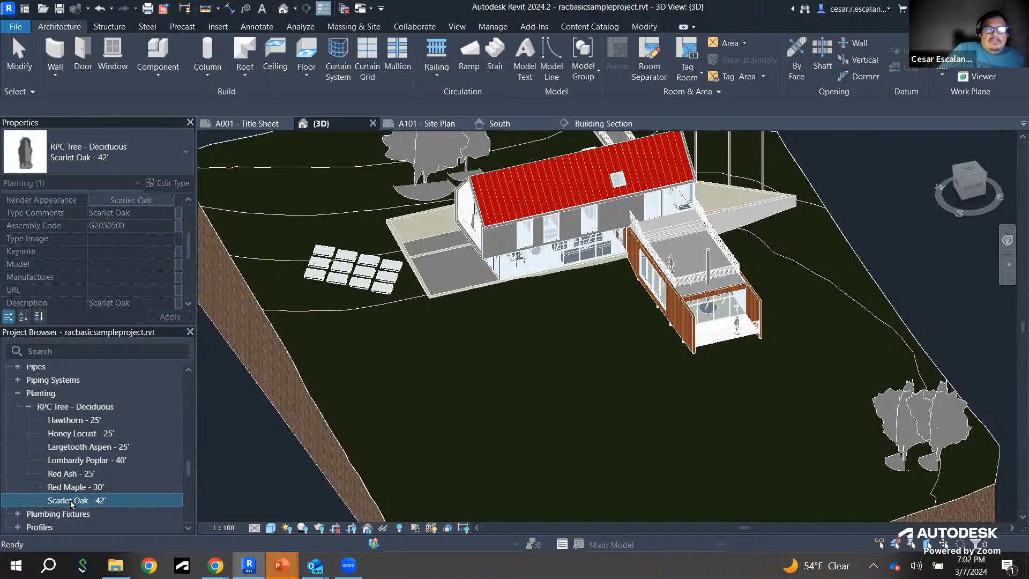
left_click_drag(69, 501, 470, 411)
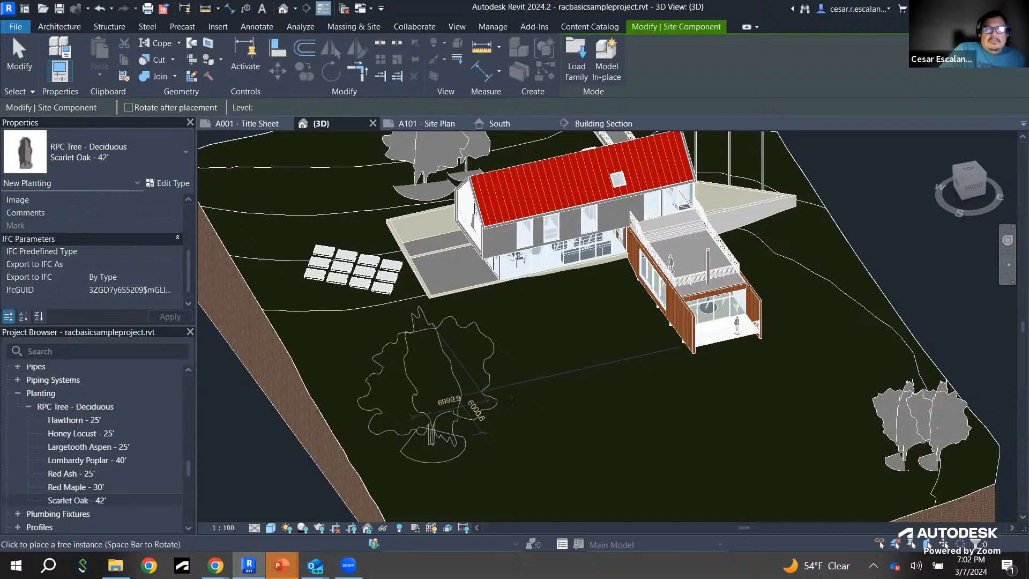
left_click(434, 449)
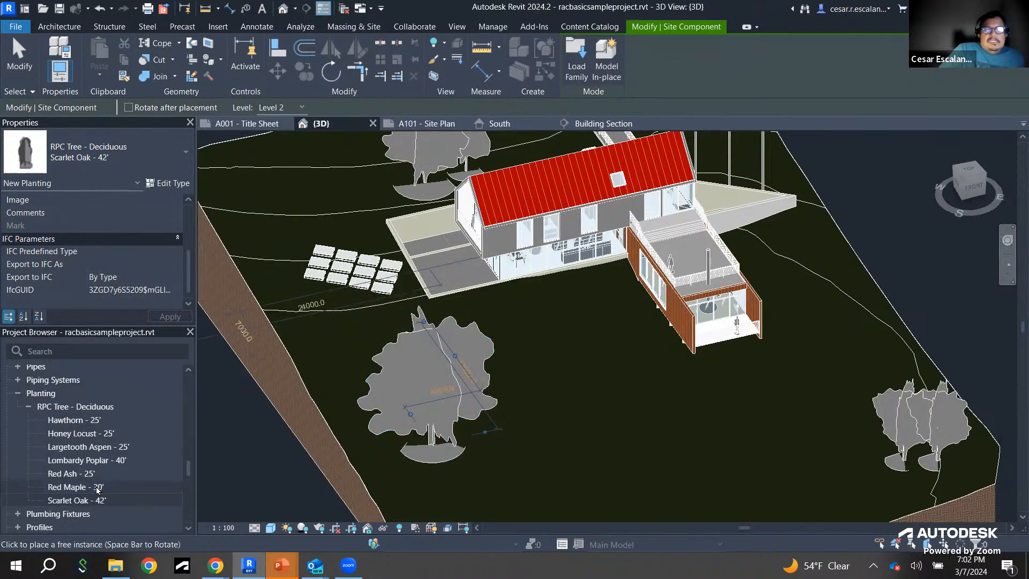
Step: Place a Red Ash - 25' and a Hawthorn - 25' tree in a row beside the oak, then end placement
left_click(82, 474)
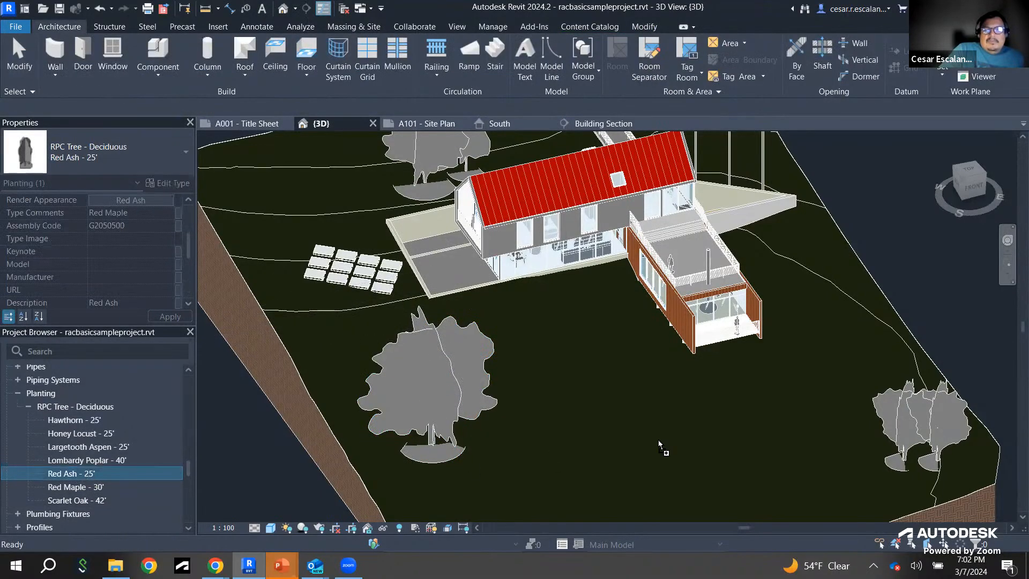
left_click_drag(650, 444, 652, 444)
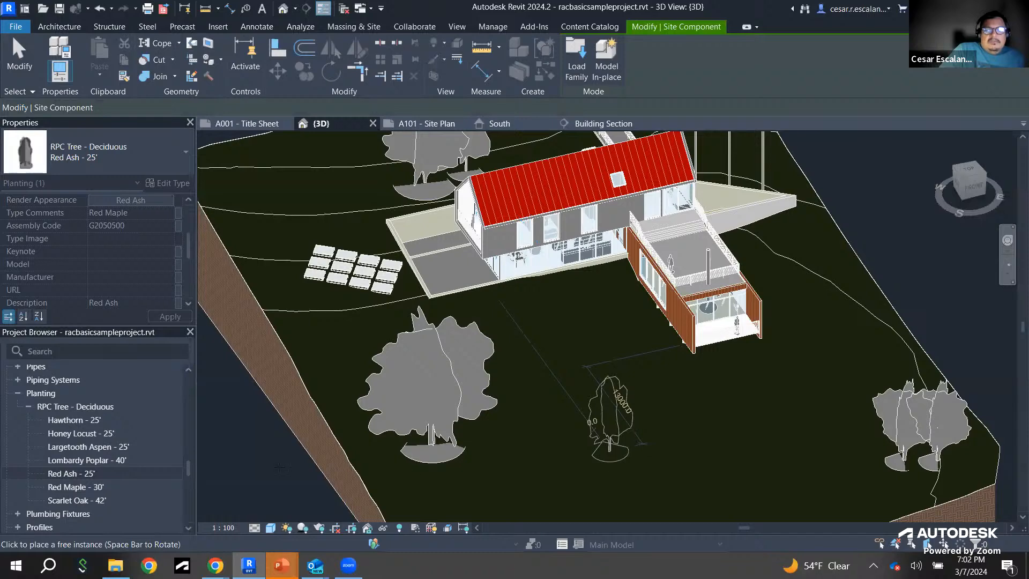
left_click(86, 421)
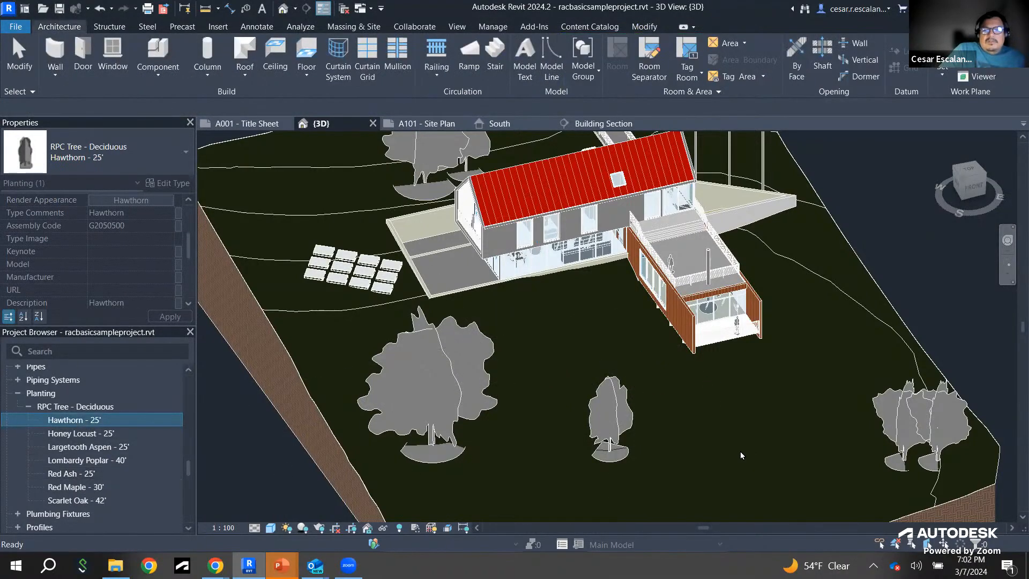
left_click_drag(740, 451, 737, 452)
scroll(737, 452, "up", 1)
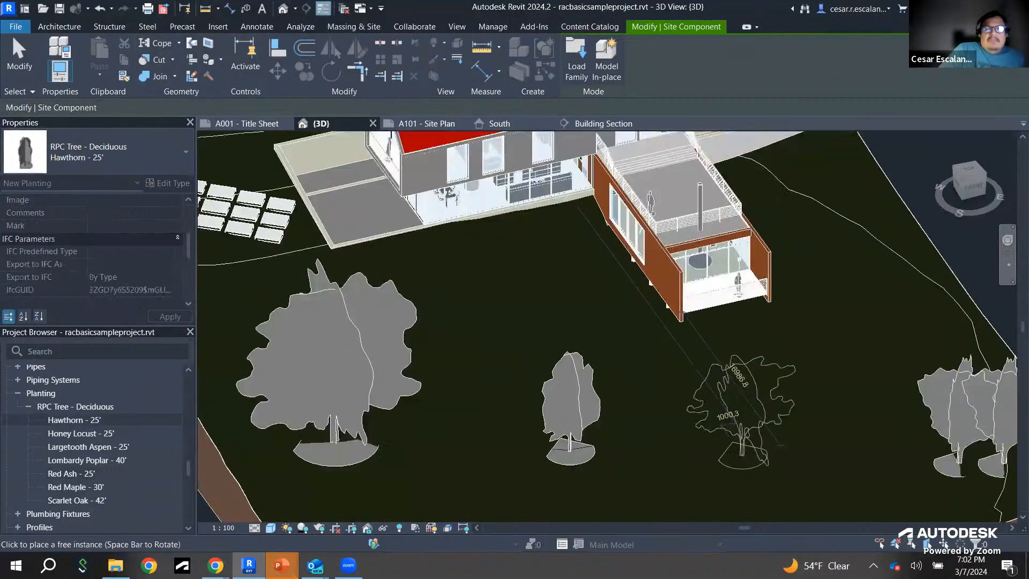
left_click(796, 393)
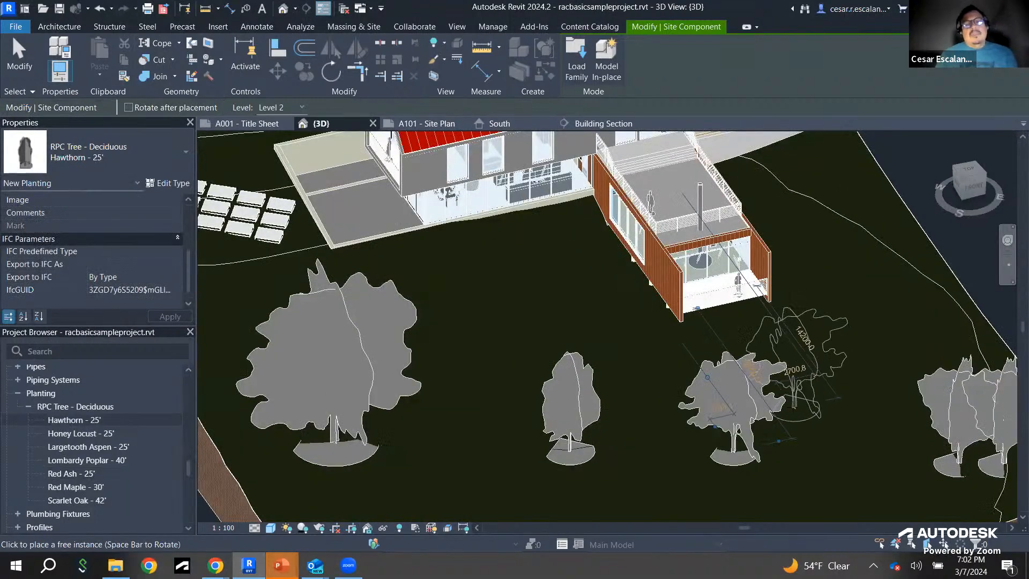
scroll(790, 407, "down", 2)
key("Escape")
Step: Examine the newly placed trees and the existing pair near the site's edge, up close and together with the house
scroll(688, 465, "up", 3)
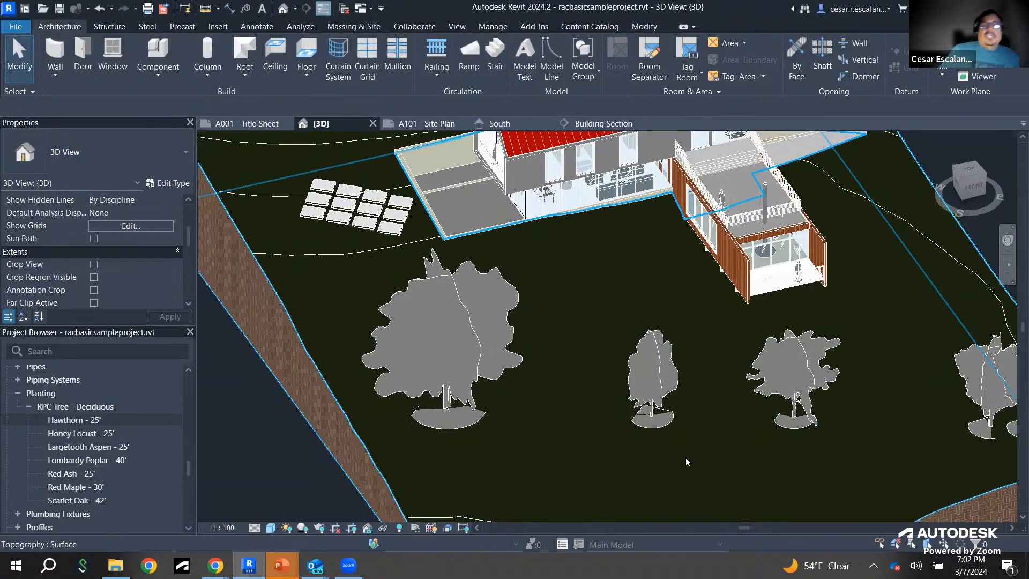
scroll(673, 466, "down", 5)
scroll(808, 430, "up", 10)
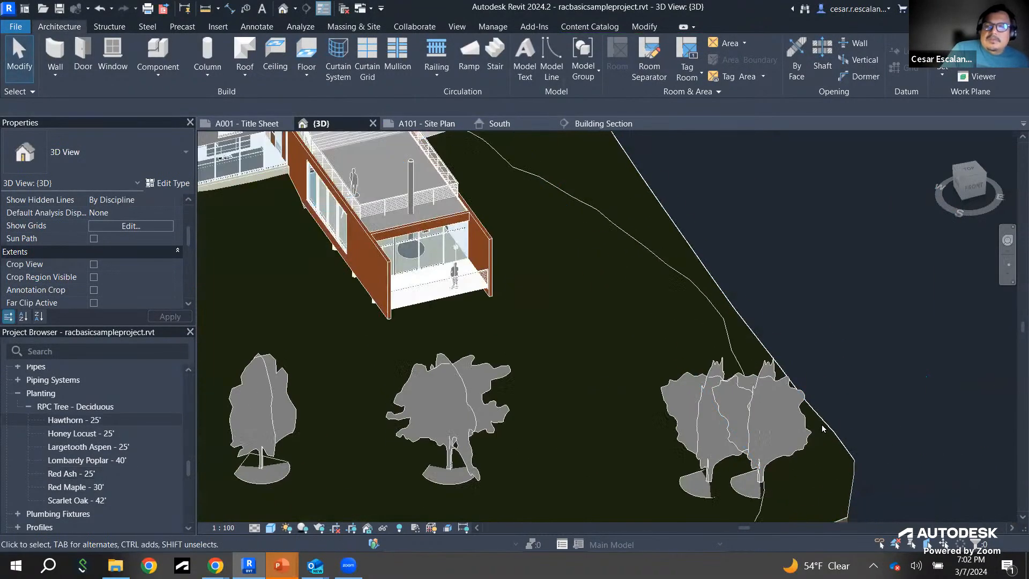
scroll(808, 427, "up", 2)
middle_click_drag(808, 429, 858, 370)
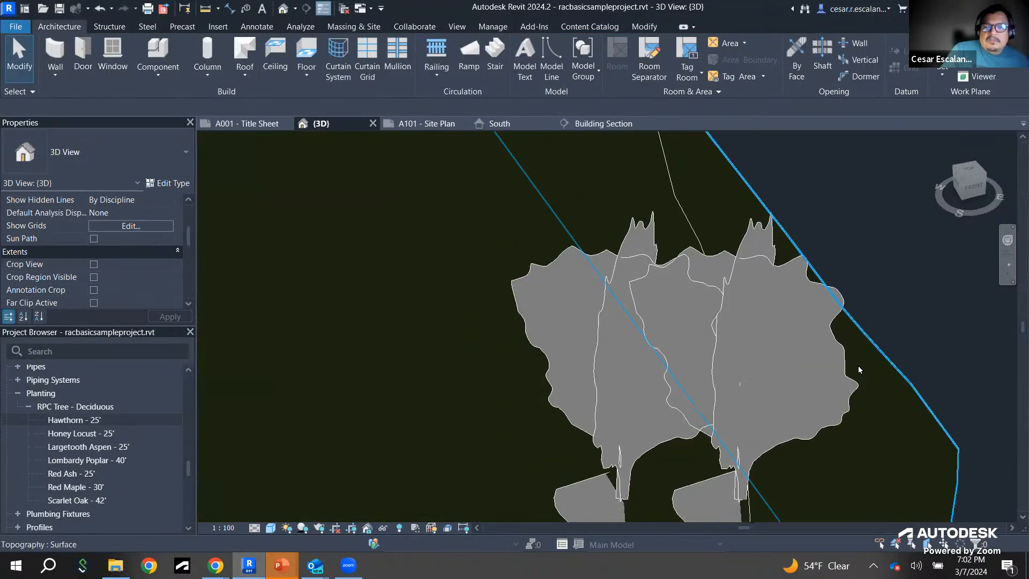
scroll(858, 370, "down", 1)
scroll(928, 407, "down", 3)
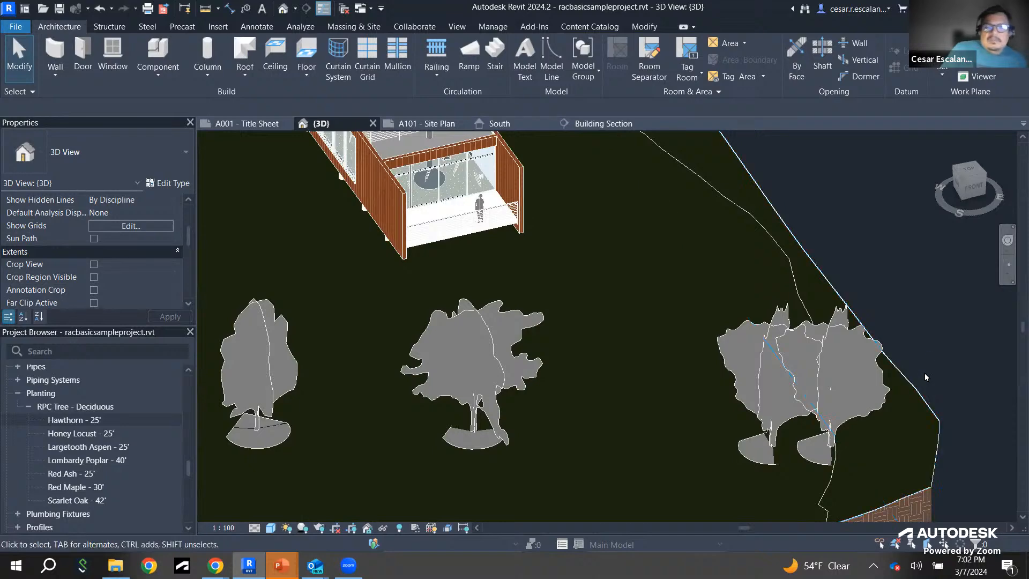
scroll(932, 385, "down", 2)
middle_click_drag(948, 315, 967, 370)
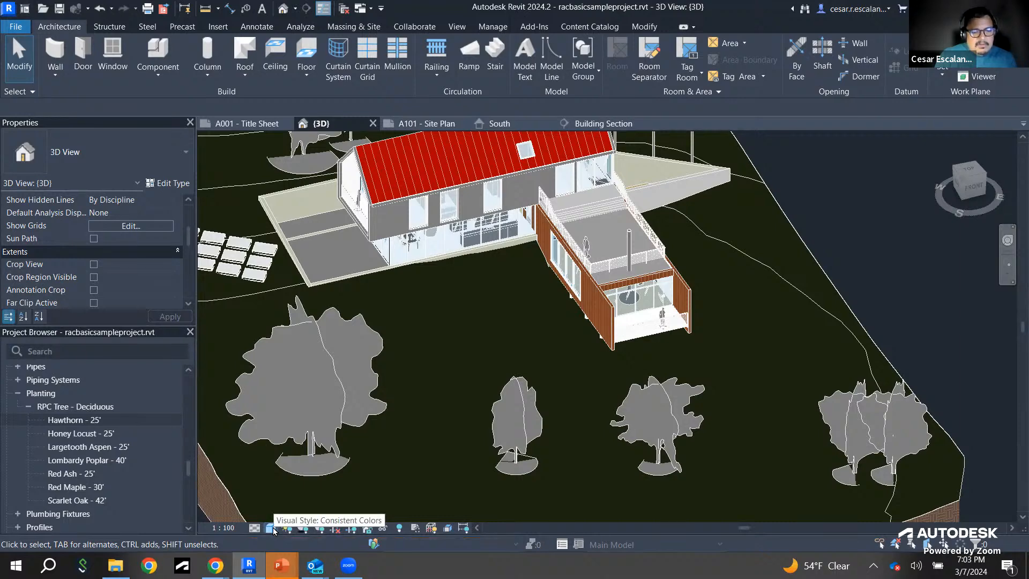
Step: Close the Project Browser
left_click_drag(255, 526, 274, 513)
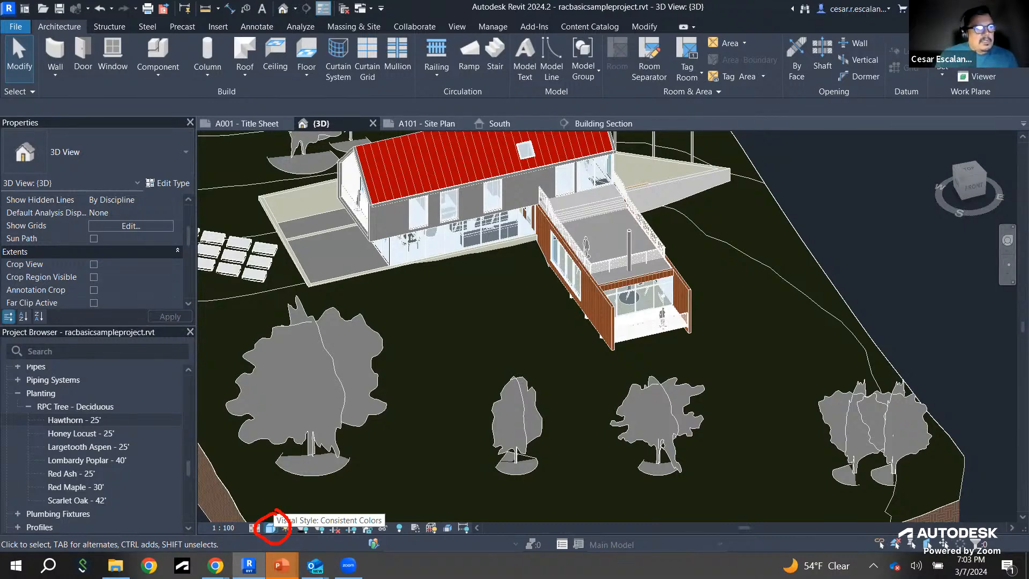
left_click(191, 332)
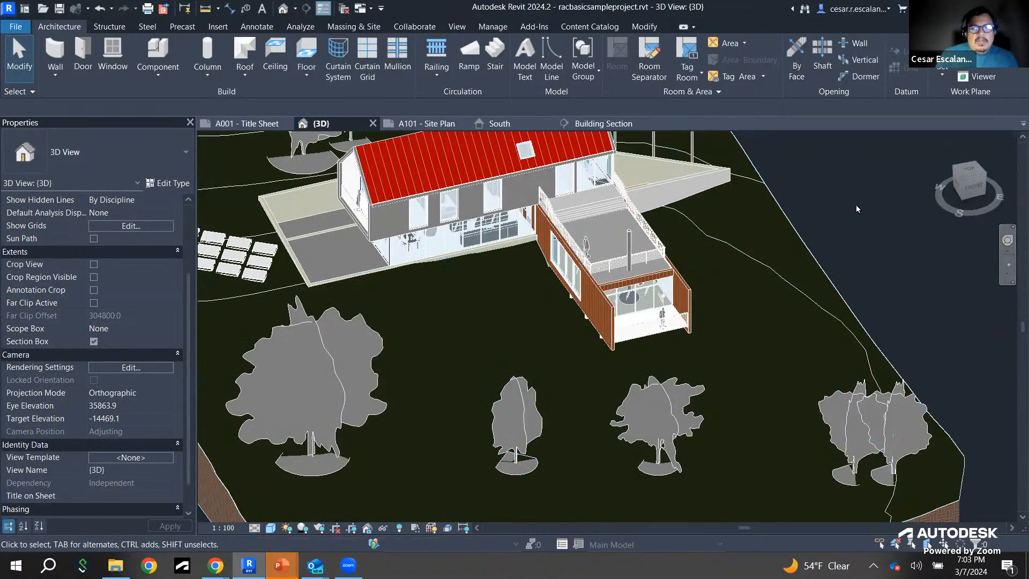
Step: Turn the Project Browser palette back on beneath the Properties palette
right_click(852, 197)
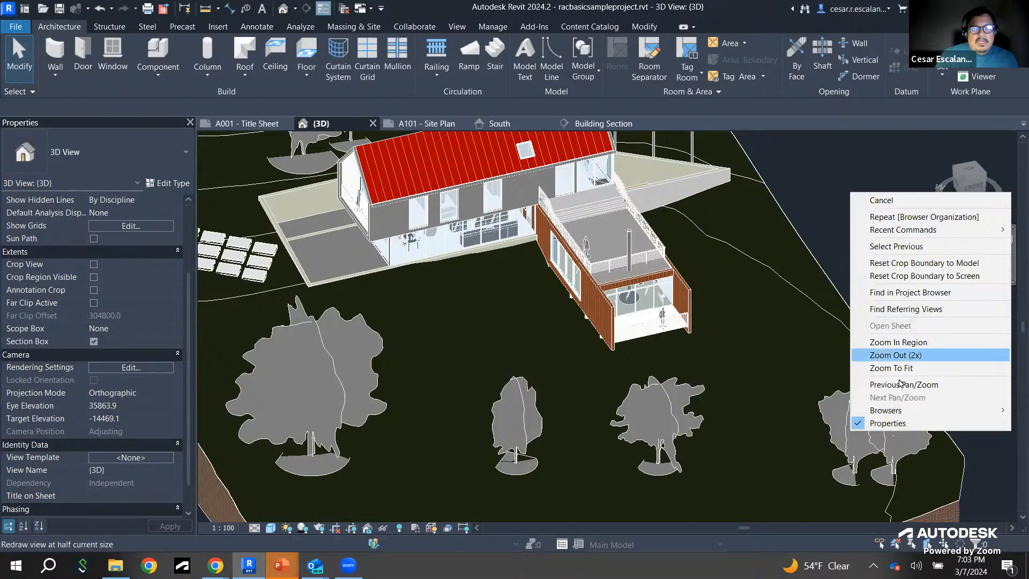
mouse_move(896, 410)
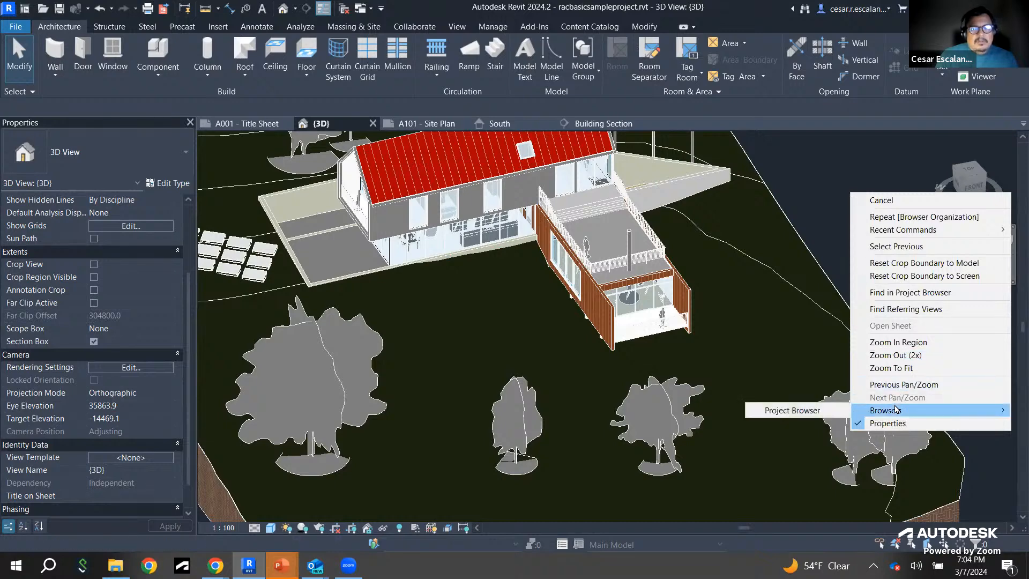
left_click(792, 409)
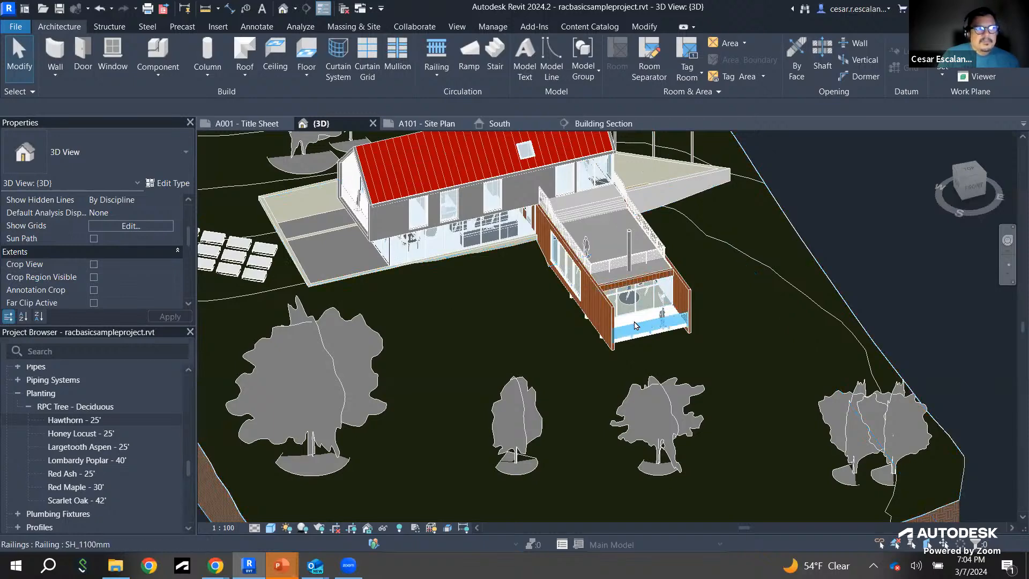
scroll(848, 271, "down", 4)
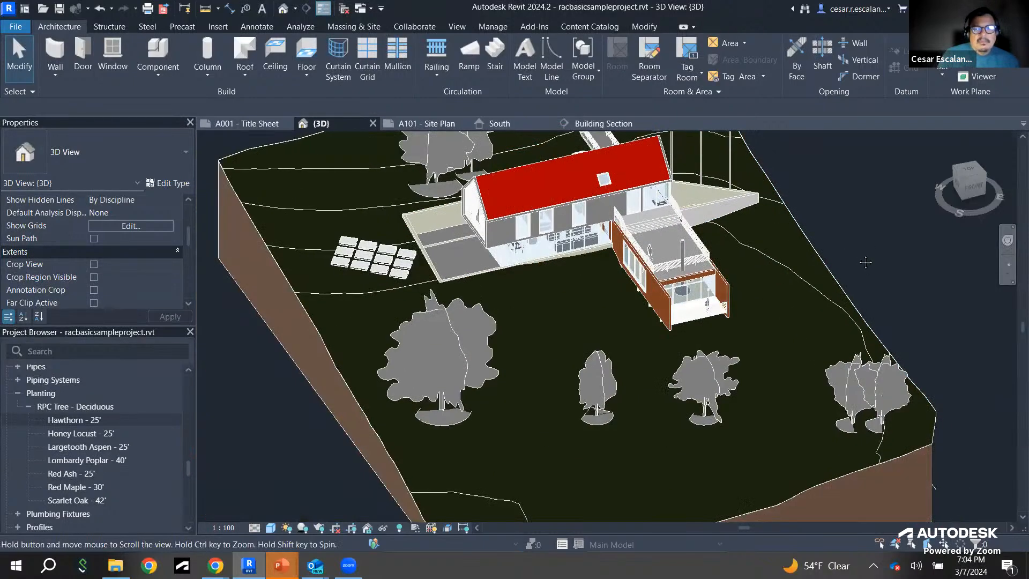
scroll(845, 259, "up", 2)
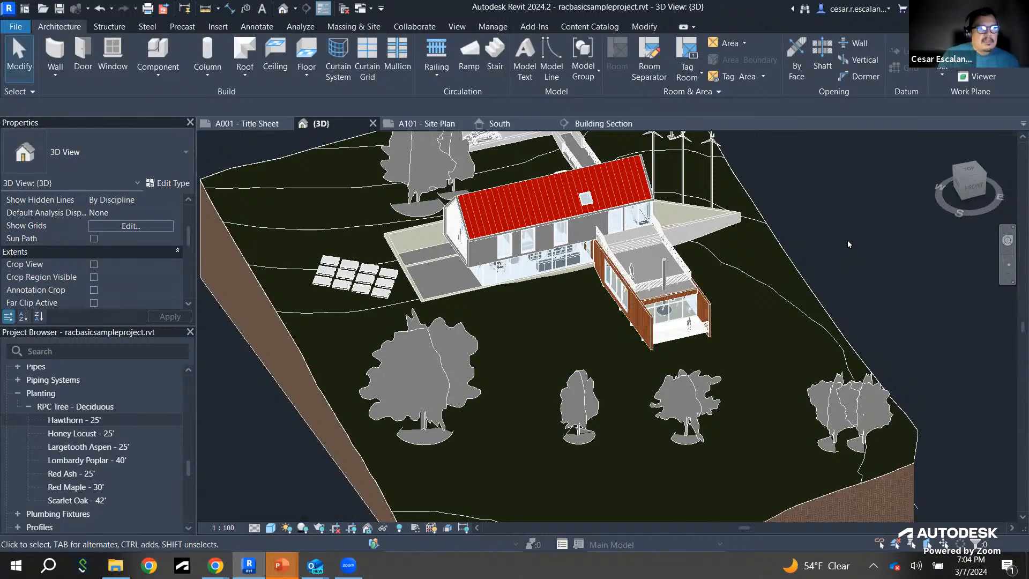
Step: Review the 3D view's context options for toggling the Project Browser and Properties palettes
right_click(848, 245)
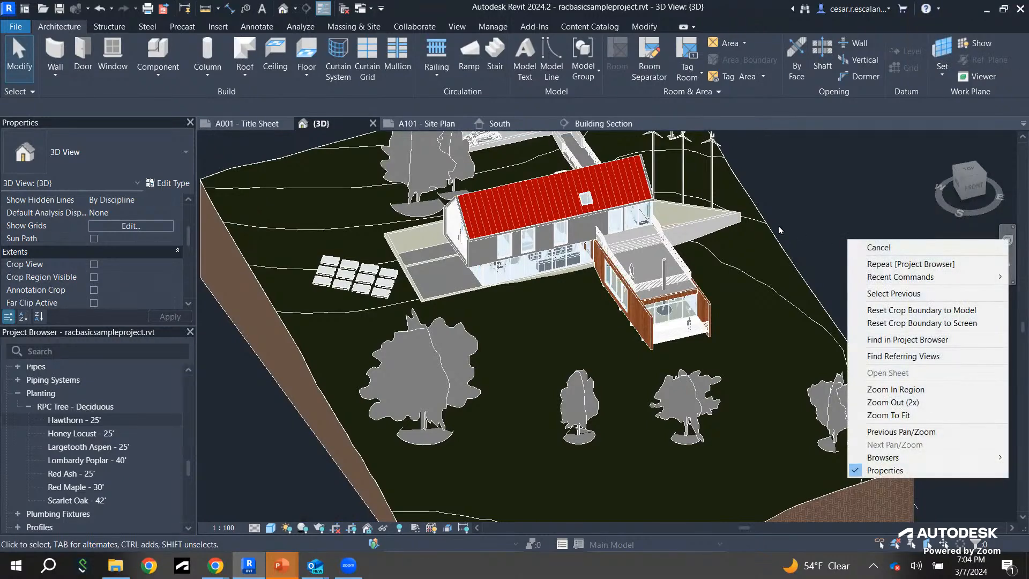
left_click(815, 155)
right_click(801, 174)
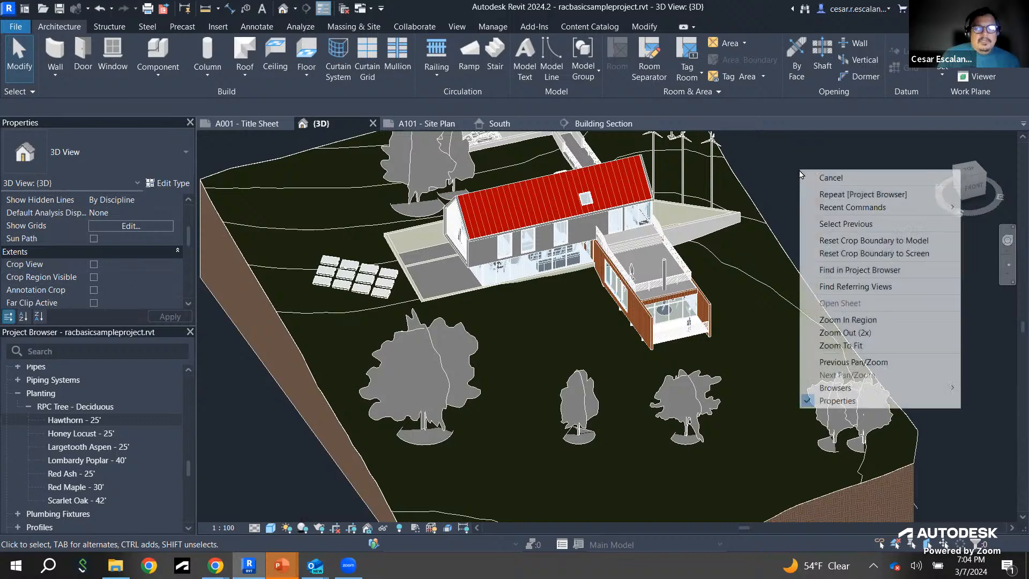
mouse_move(859, 387)
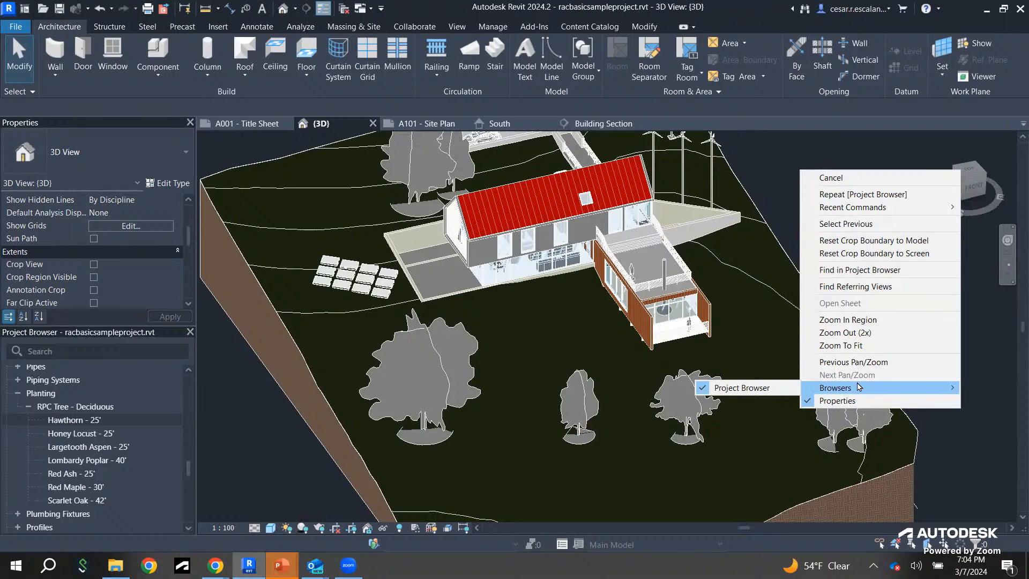
left_click(972, 330)
middle_click_drag(919, 311, 896, 275)
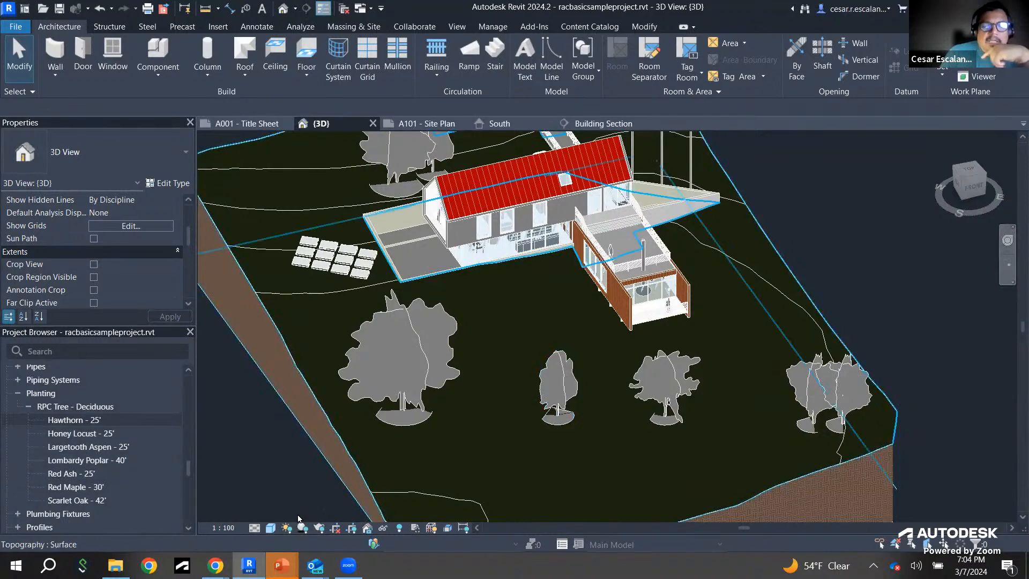
Step: Set the 3D view's visual style to Wireframe and inspect the house and its surroundings
left_click(271, 528)
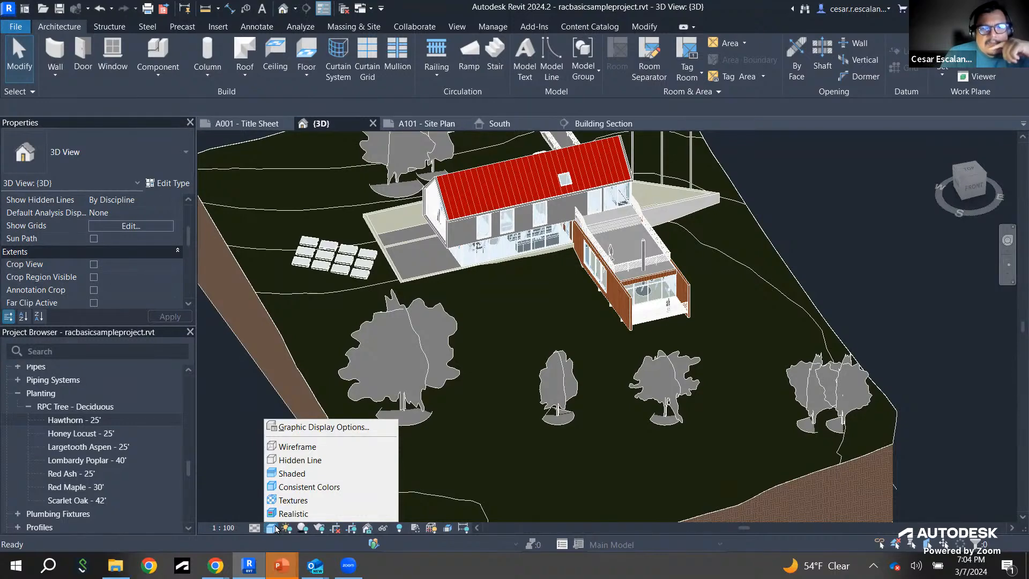
left_click(225, 426)
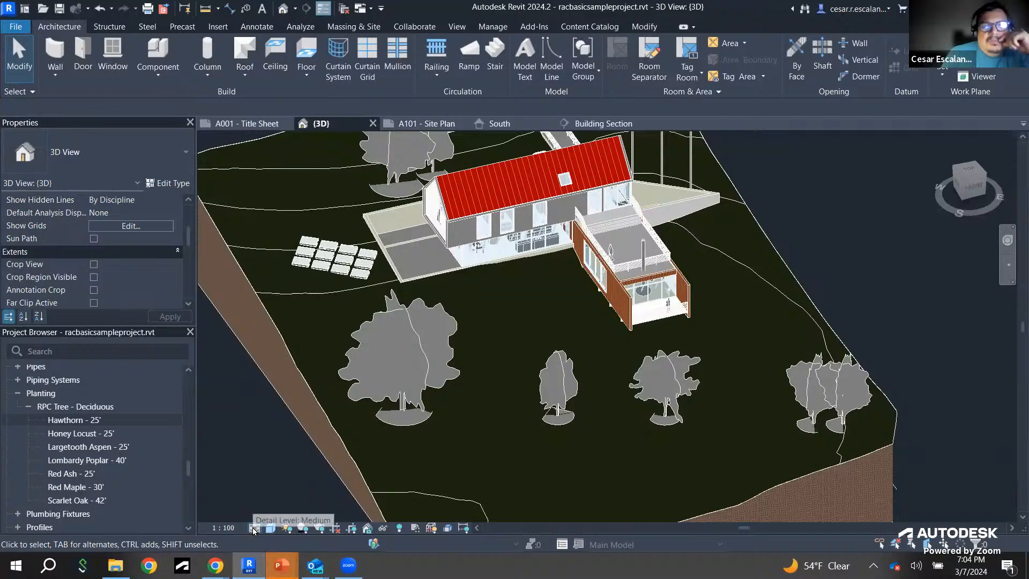
left_click(271, 528)
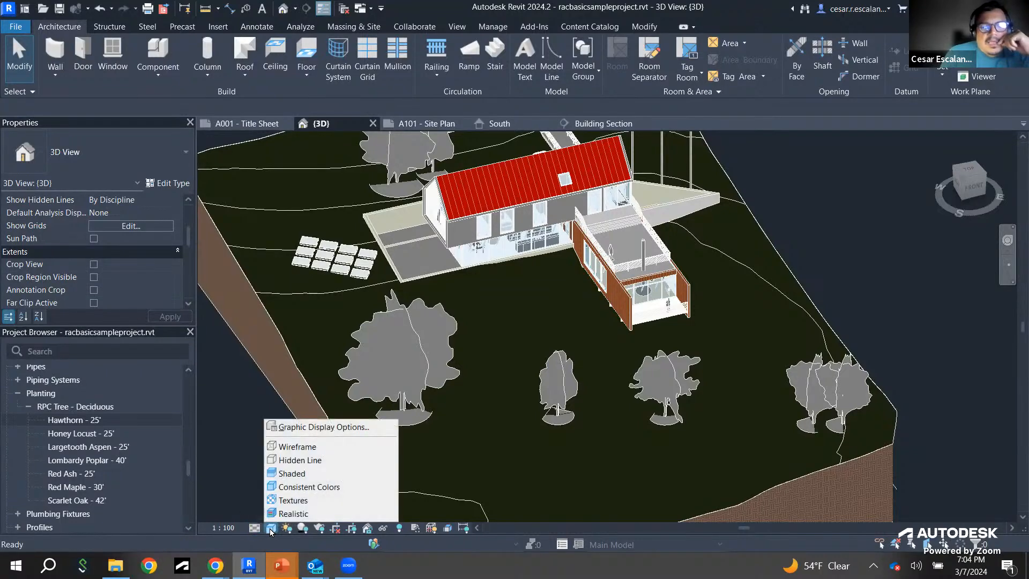
left_click(298, 447)
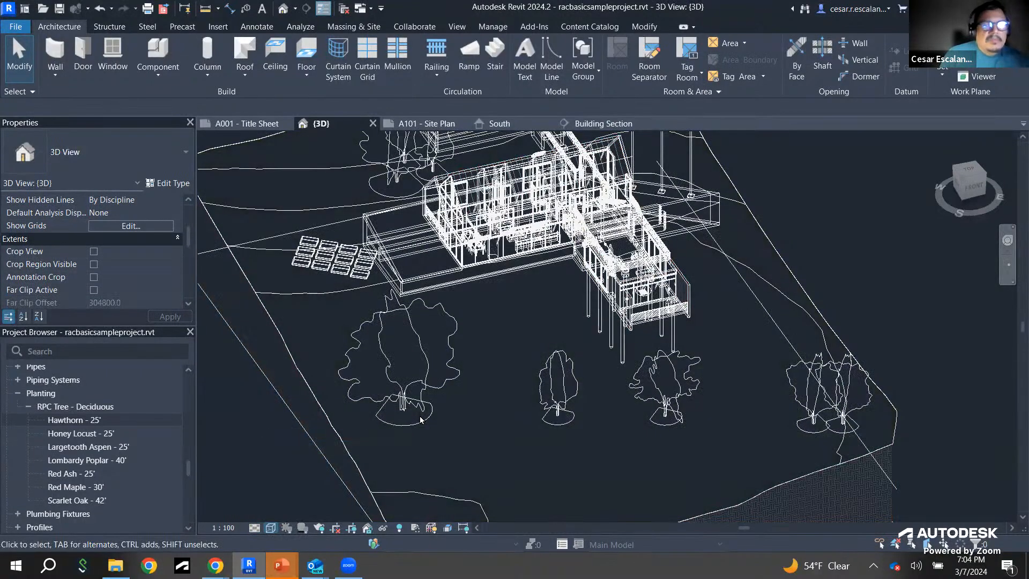
scroll(536, 300, "up", 5)
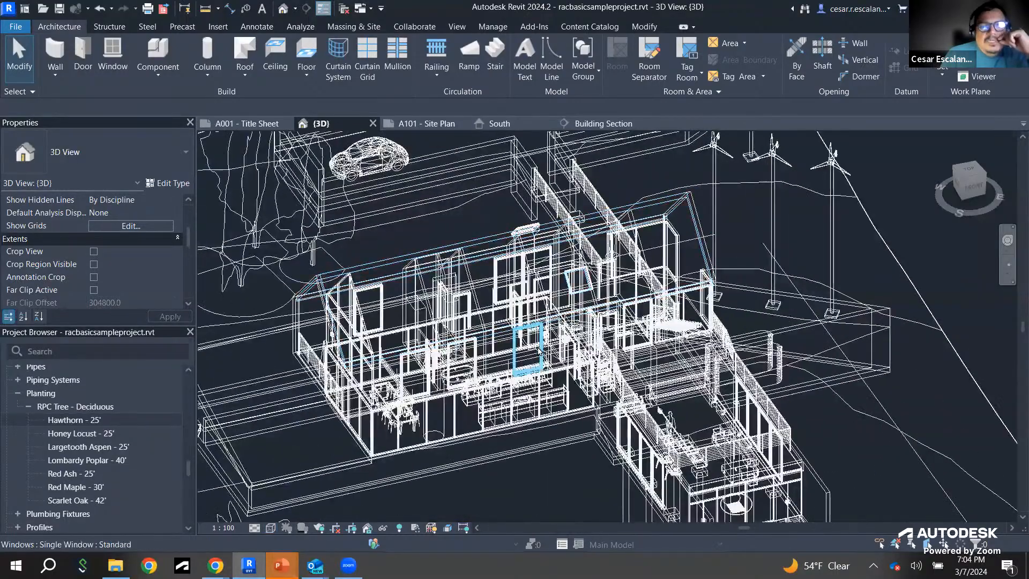
scroll(737, 321, "down", 5)
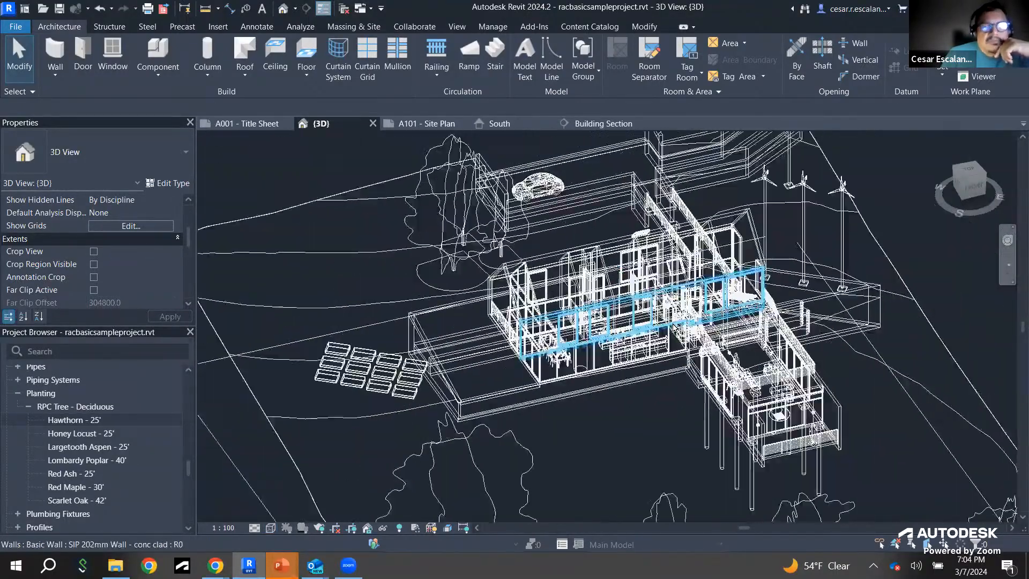
scroll(643, 311, "down", 2)
Step: Set the 3D view's visual style to Hidden Line
left_click(271, 527)
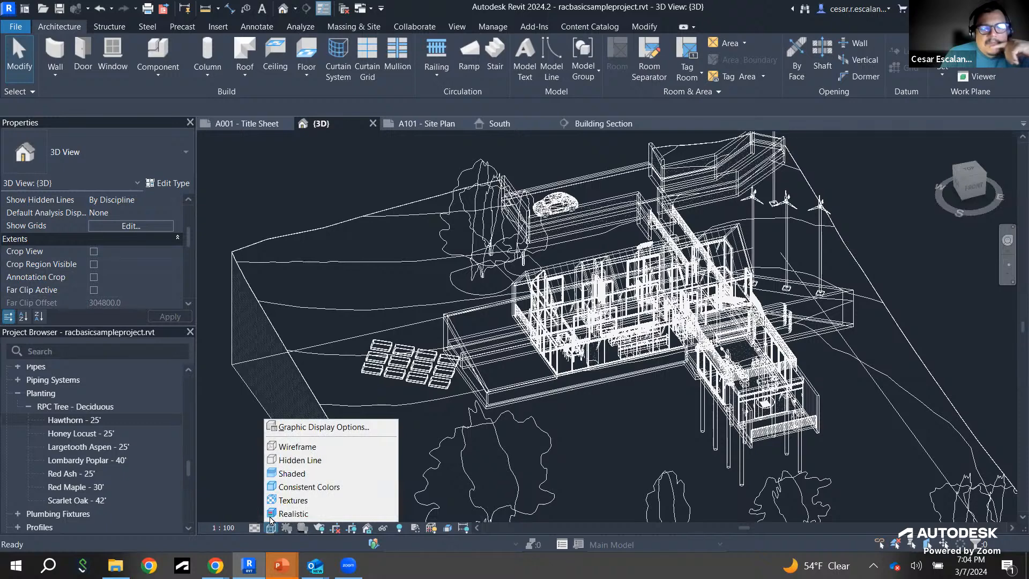
left_click(292, 462)
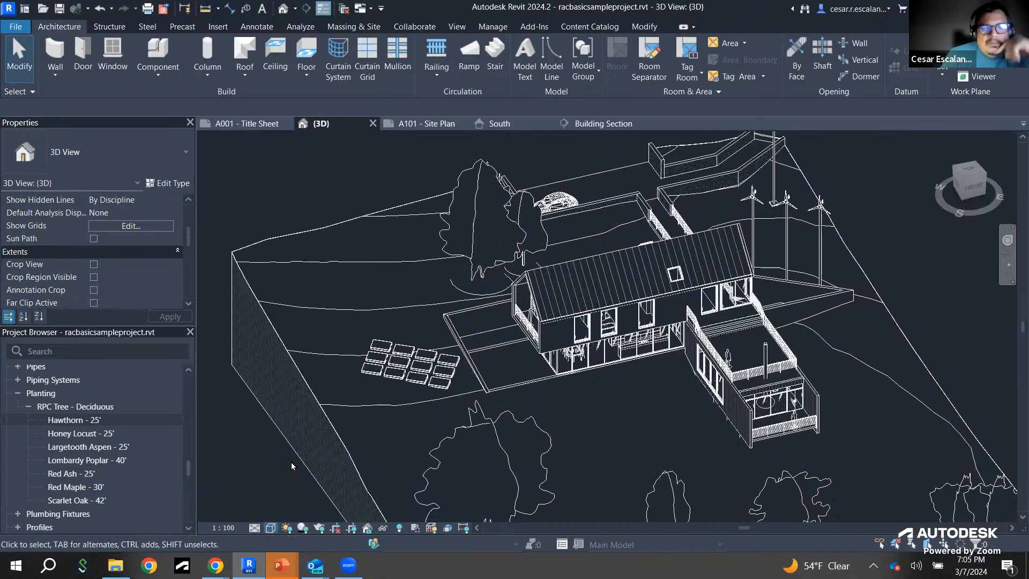
scroll(337, 423, "up", 3)
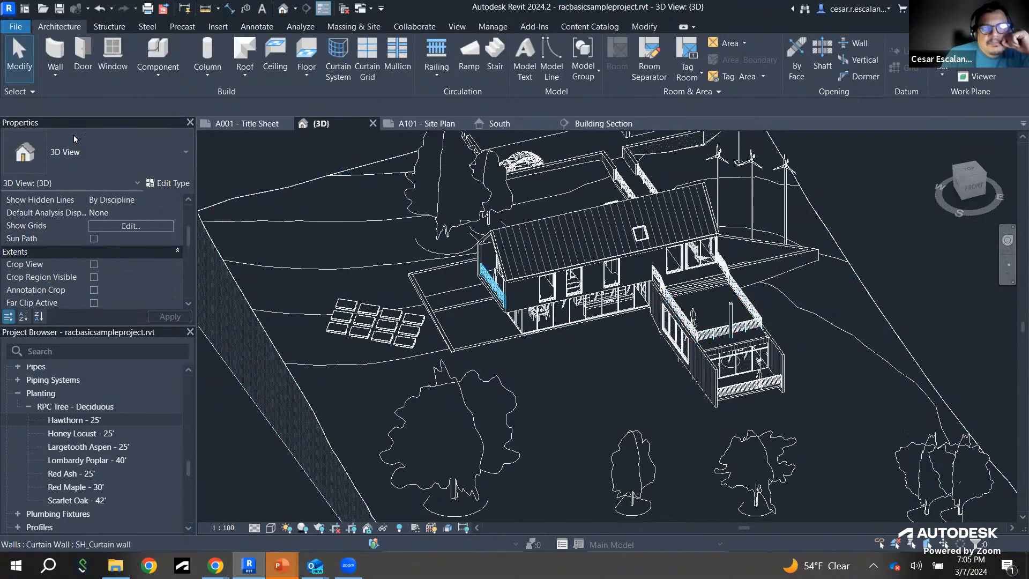
Step: Set the UI active theme to Light in the program's color options and apply it
left_click(23, 10)
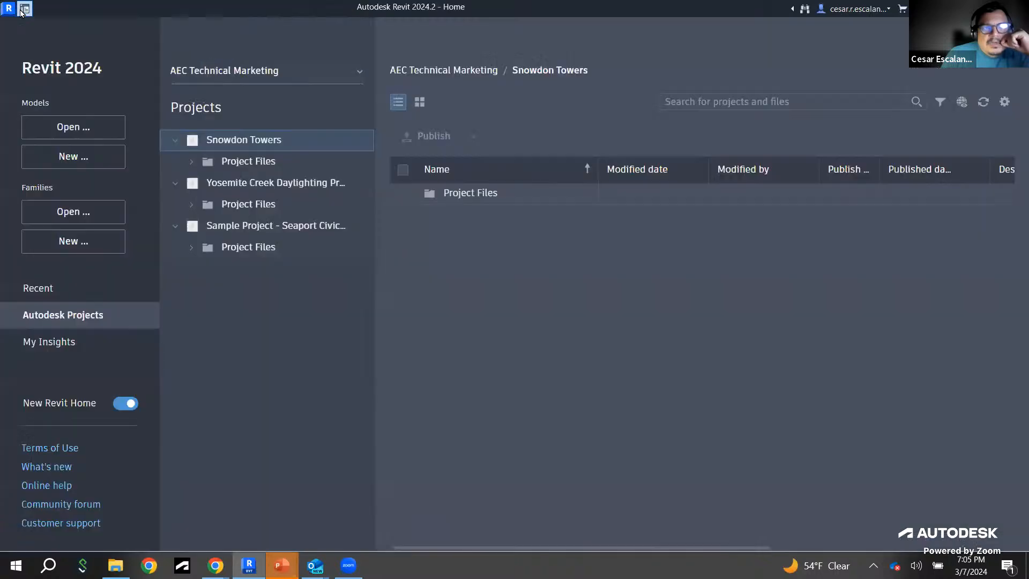
left_click(25, 11)
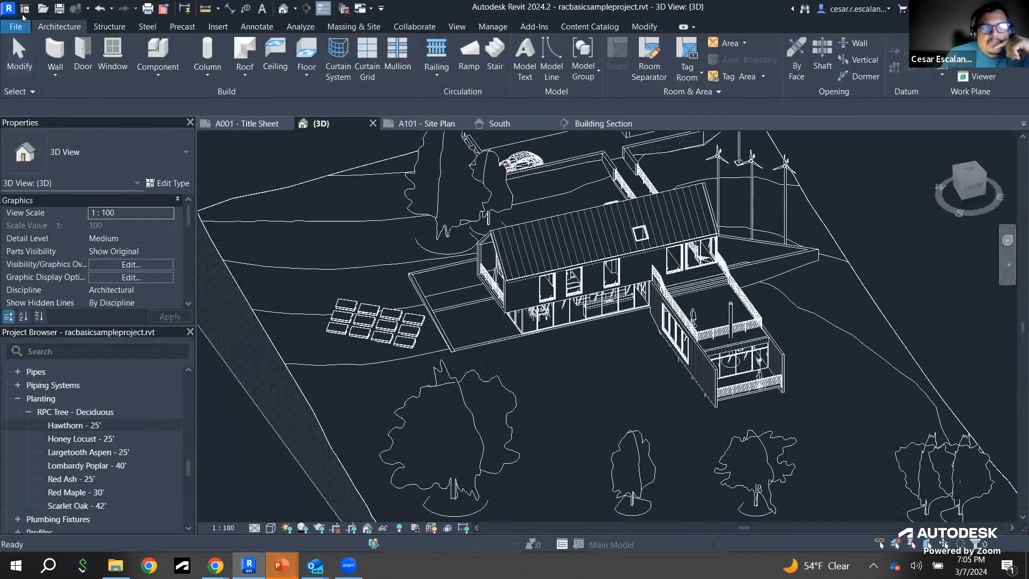
left_click(12, 29)
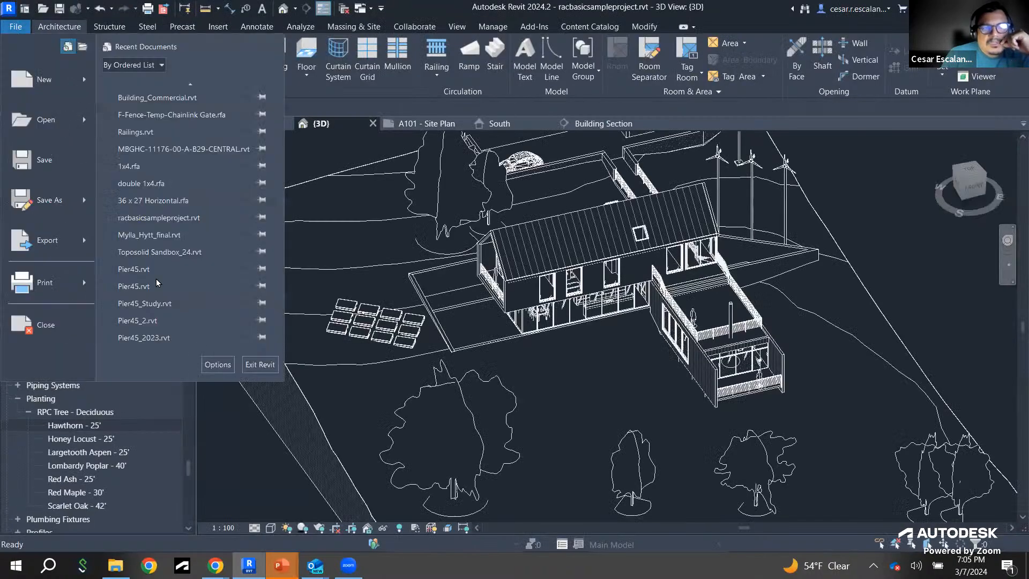
left_click(218, 364)
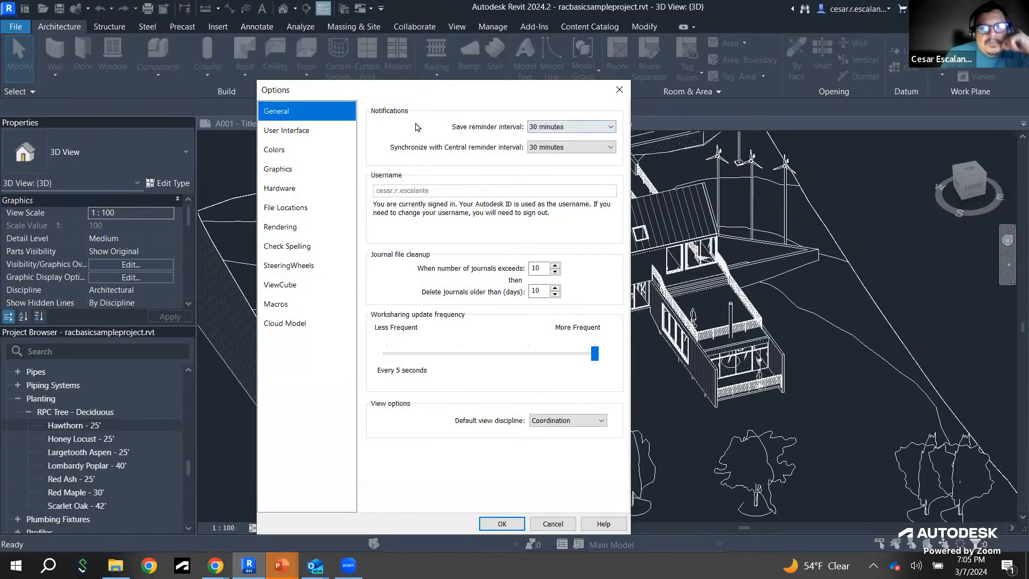
left_click(286, 130)
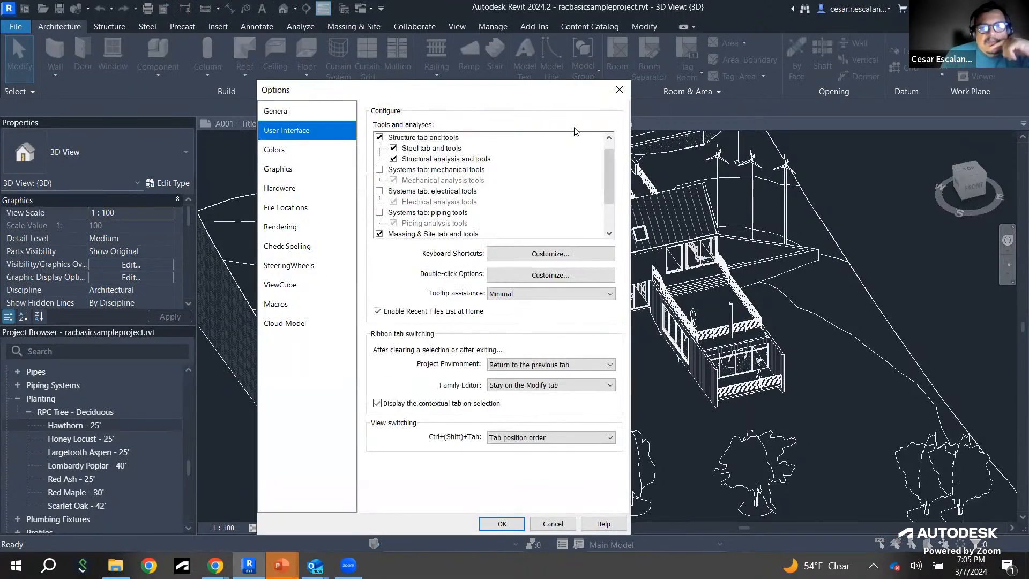
left_click(280, 151)
left_click(473, 121)
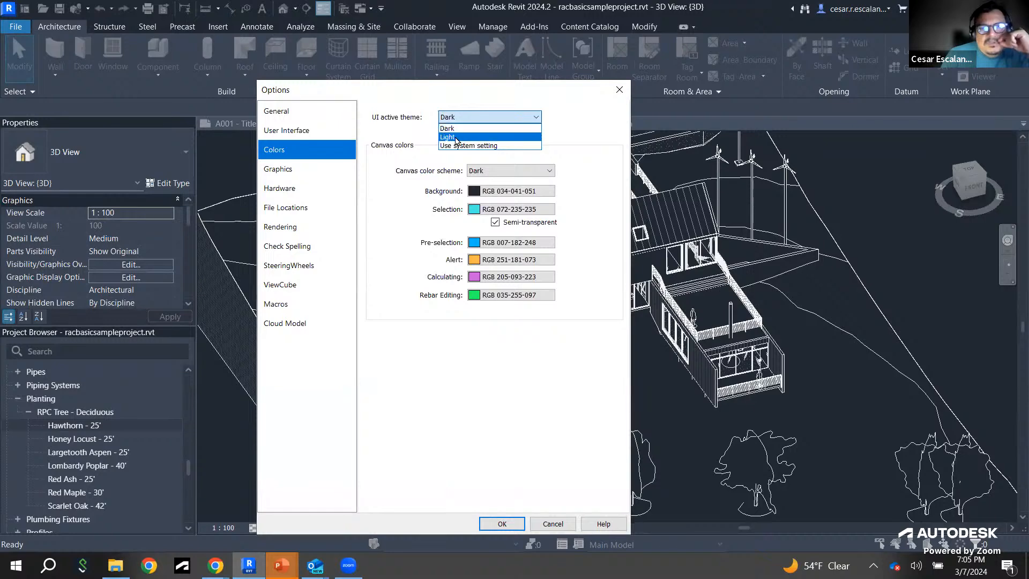
left_click(462, 134)
left_click(502, 520)
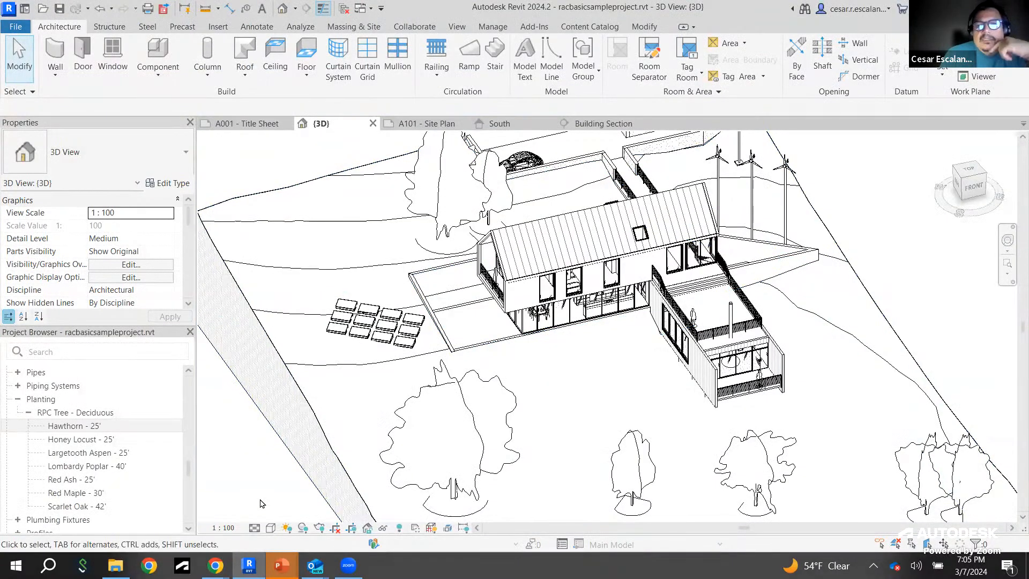
Step: Set the 3D view's visual style to Shaded
left_click(271, 527)
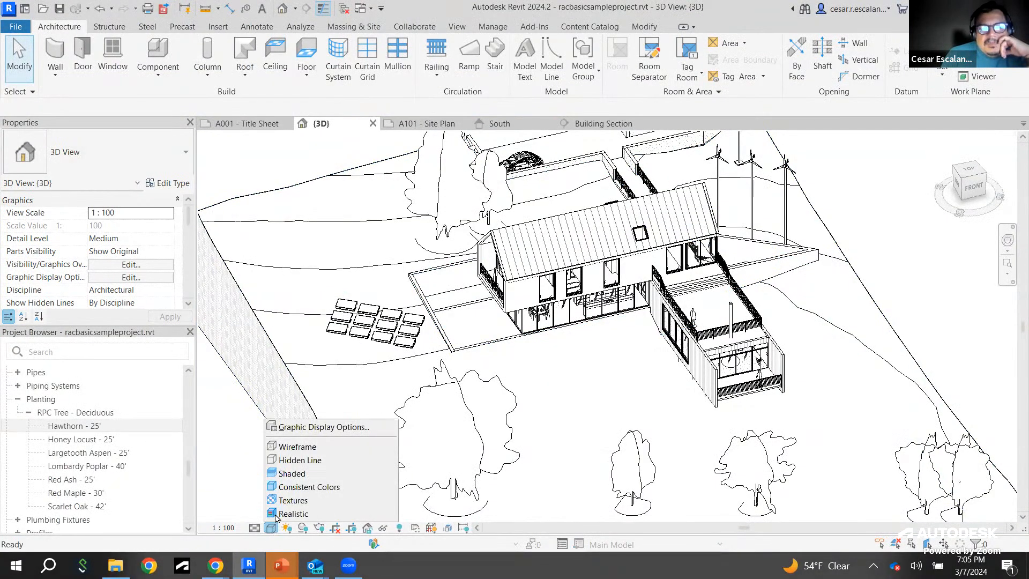
left_click(290, 474)
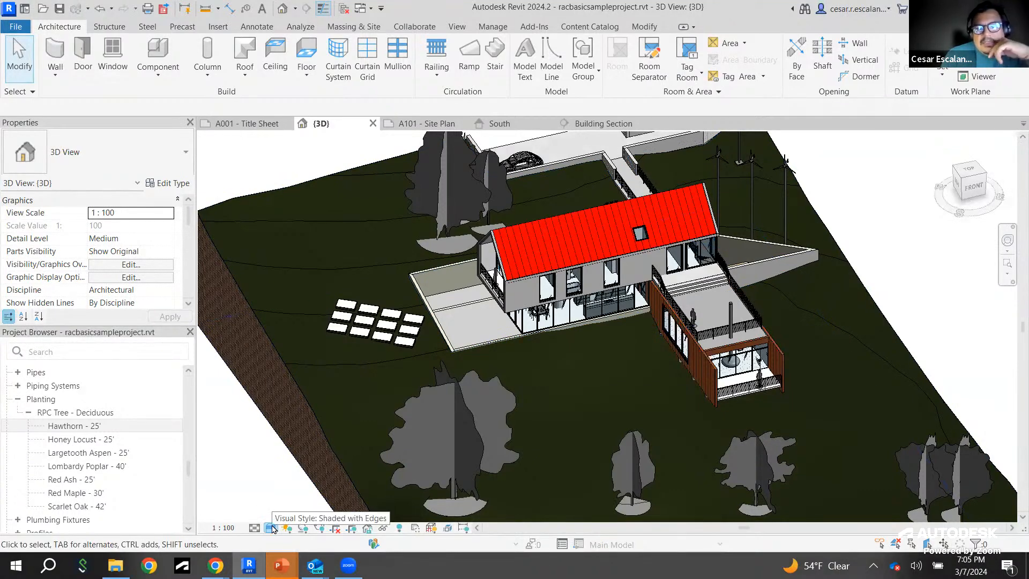
Step: Examine the shaded house up close and from several angles, including its roof, glazed facades, terrace and surrounding trees
scroll(655, 304, "up", 5)
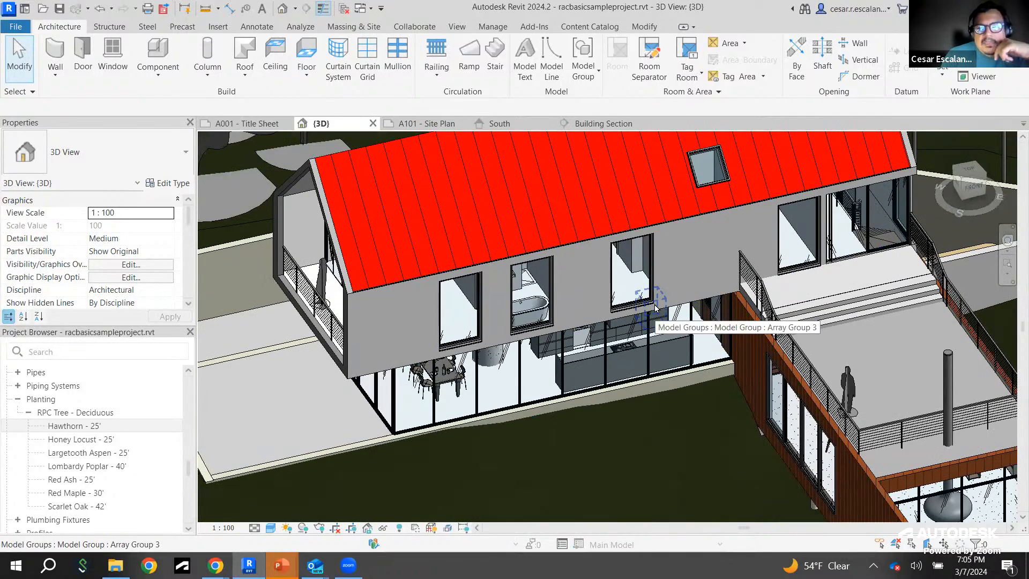
scroll(654, 307, "down", 5)
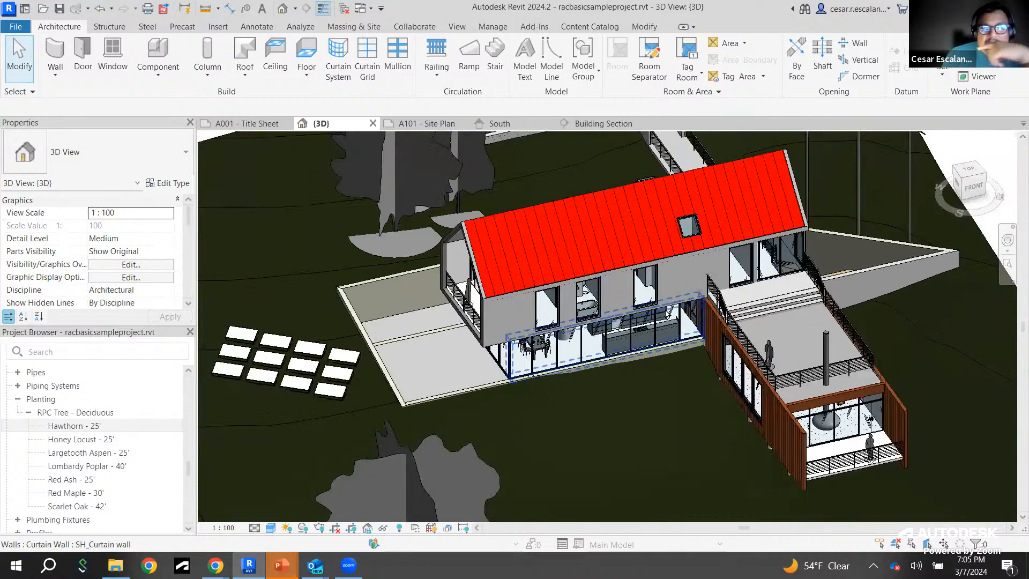
scroll(590, 249, "up", 3)
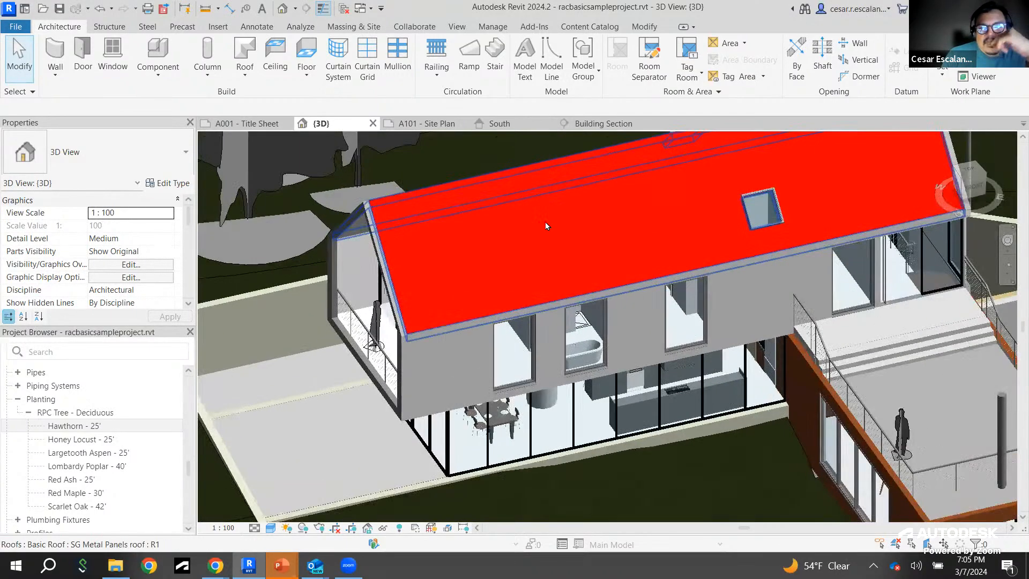
scroll(549, 218, "down", 3)
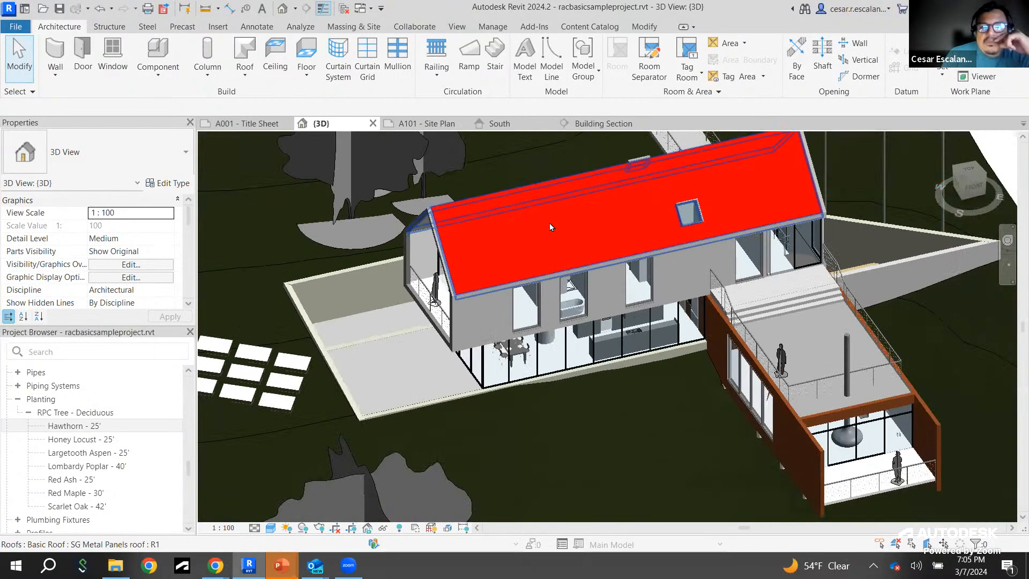
scroll(549, 227, "down", 5)
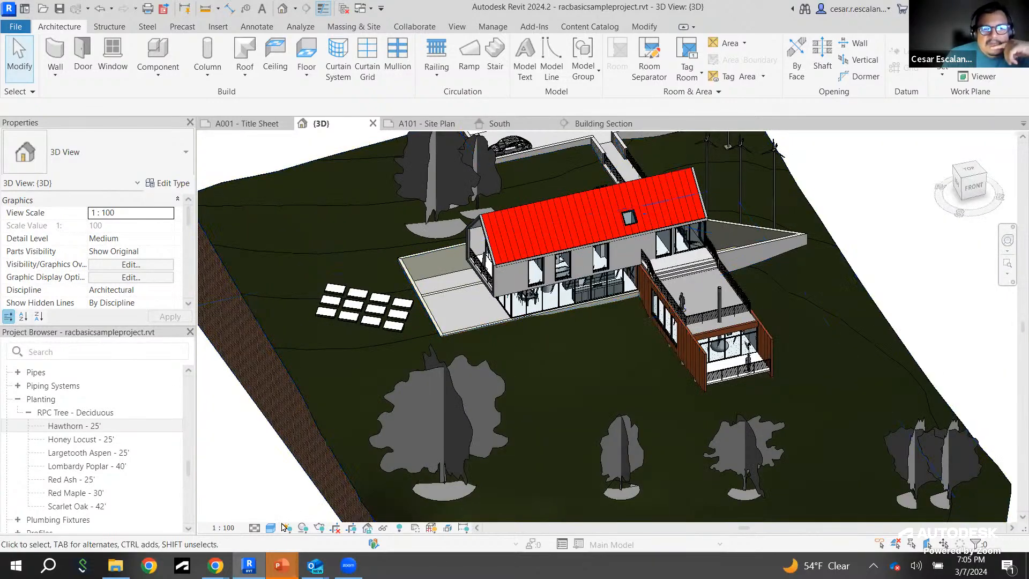
scroll(516, 240, "up", 5)
scroll(517, 240, "up", 2)
scroll(519, 252, "down", 4)
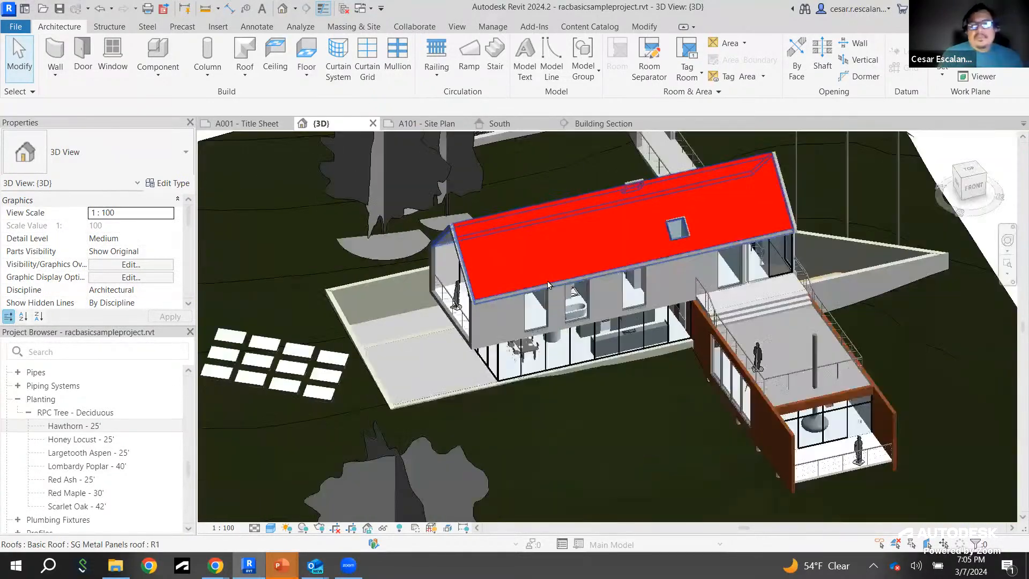
middle_click_drag(635, 307, 586, 268, "shift")
middle_click_drag(644, 337, 538, 422, "shift")
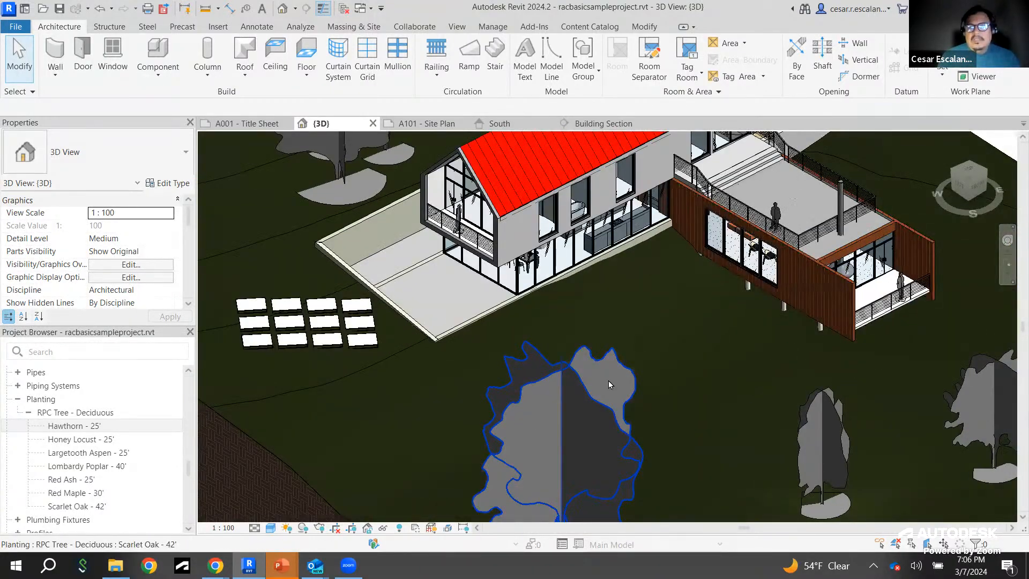
middle_click_drag(608, 381, 752, 273, "shift")
middle_click_drag(689, 338, 571, 330, "shift")
scroll(510, 271, "up", 3)
middle_click_drag(510, 306, 439, 315, "shift")
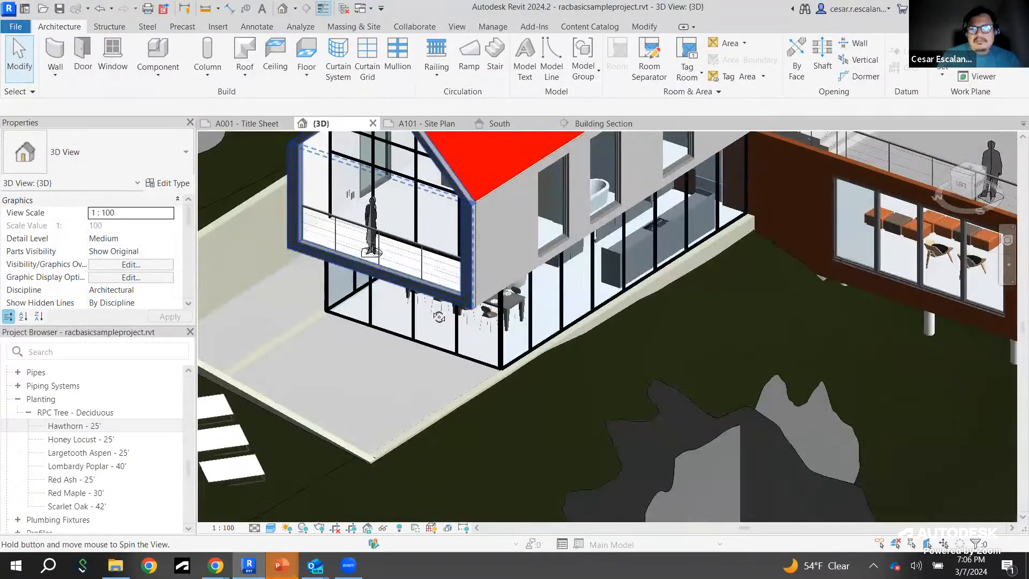
Step: Set the 3D view's visual style to Consistent Colors
middle_click_drag(514, 347, 518, 455)
scroll(524, 395, "down", 1)
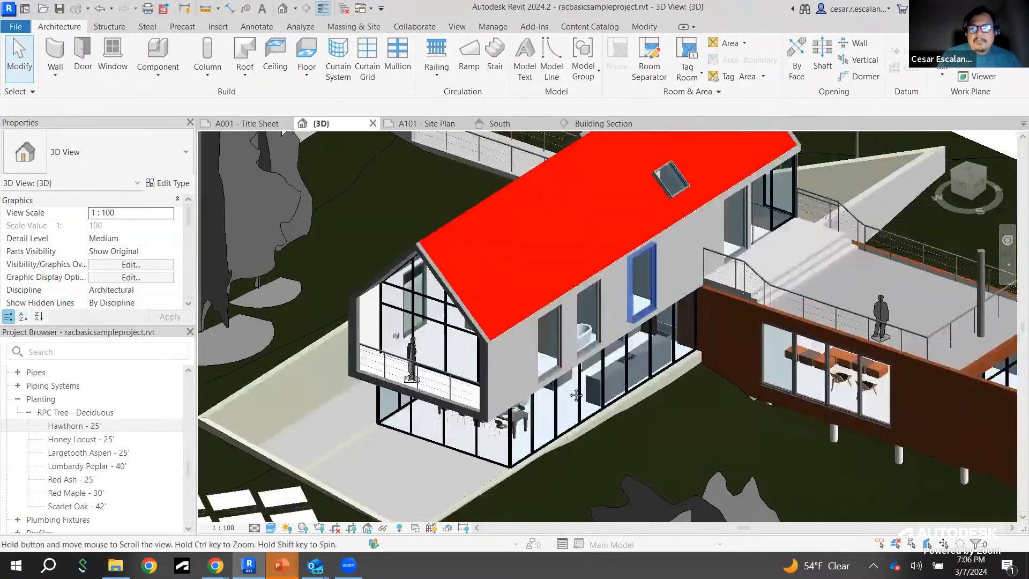
middle_click_drag(820, 370, 844, 394)
scroll(494, 413, "down", 4)
middle_click_drag(495, 412, 412, 369, "shift")
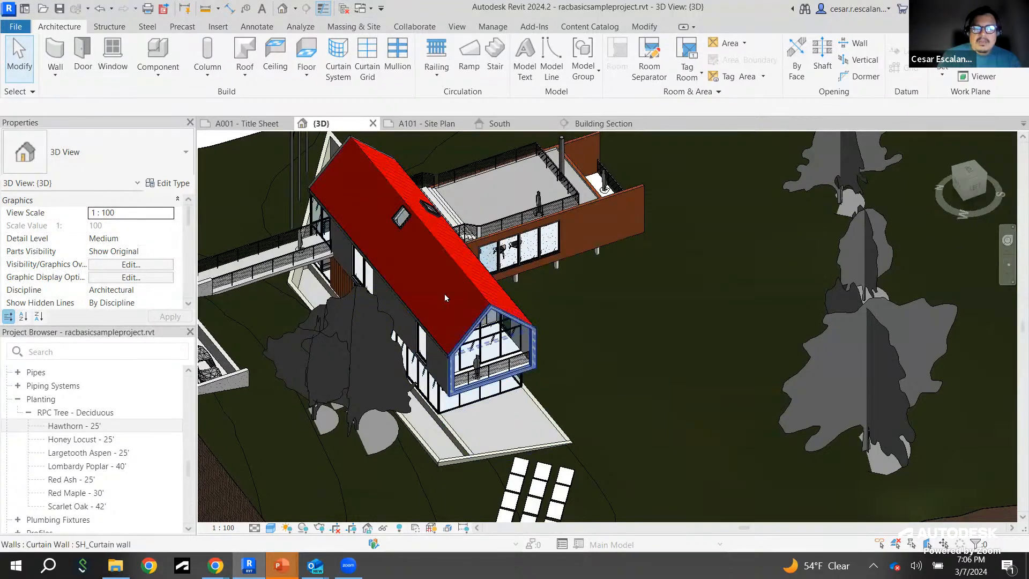
scroll(424, 326, "up", 4)
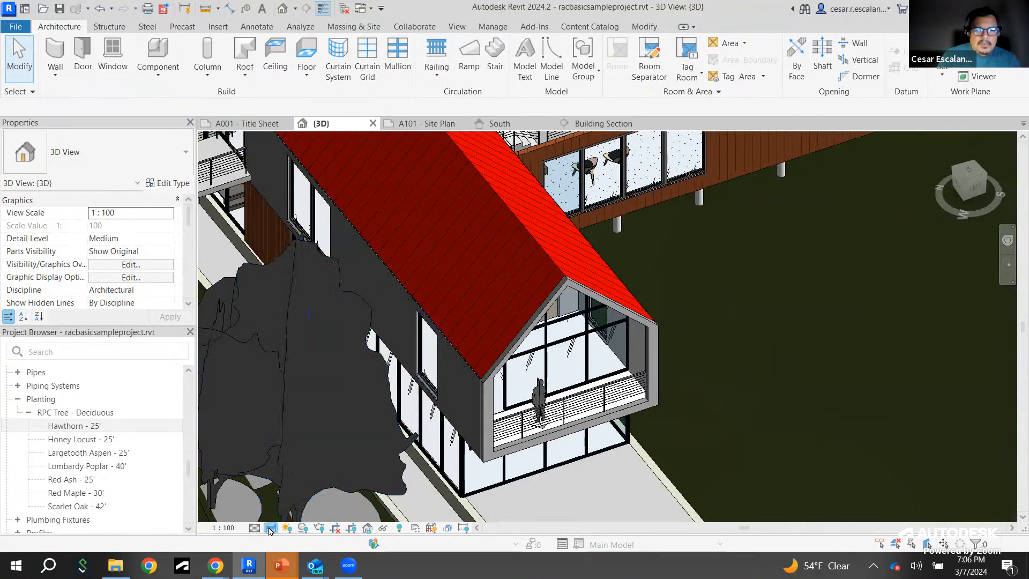
left_click(270, 528)
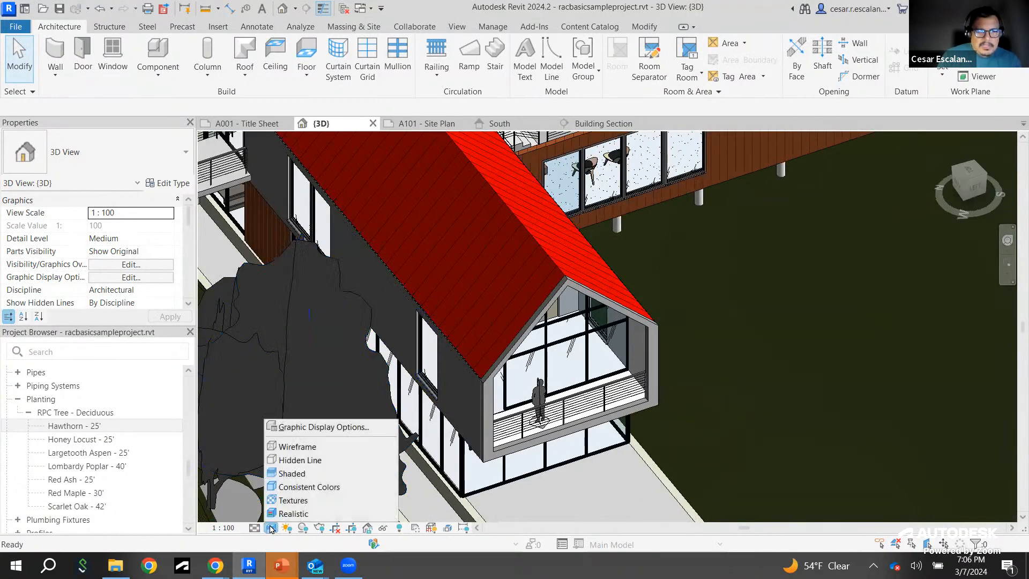
left_click(304, 488)
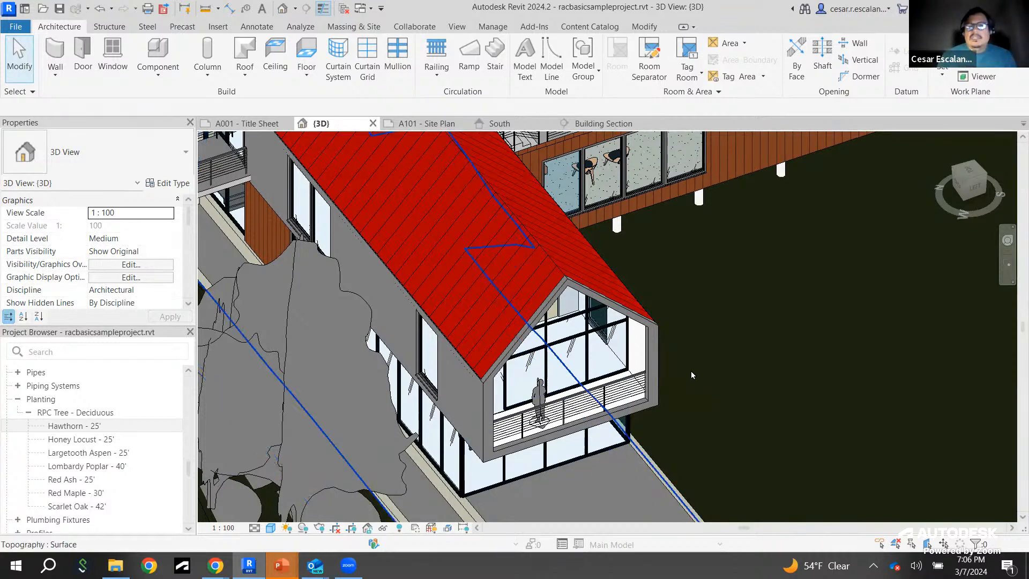
scroll(690, 371, "down", 2)
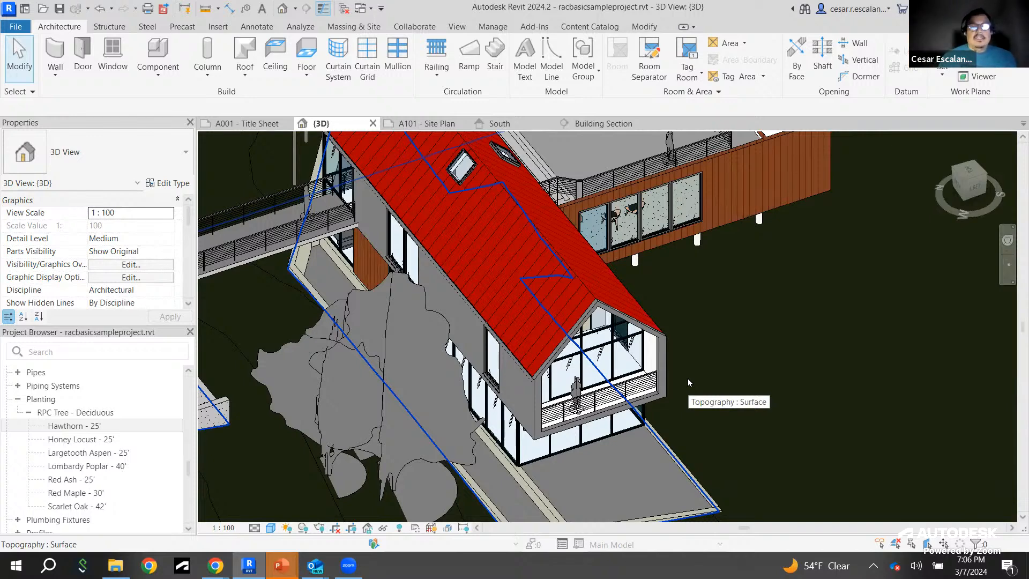
Step: Set the 3D view's visual style to Textures
left_click(271, 527)
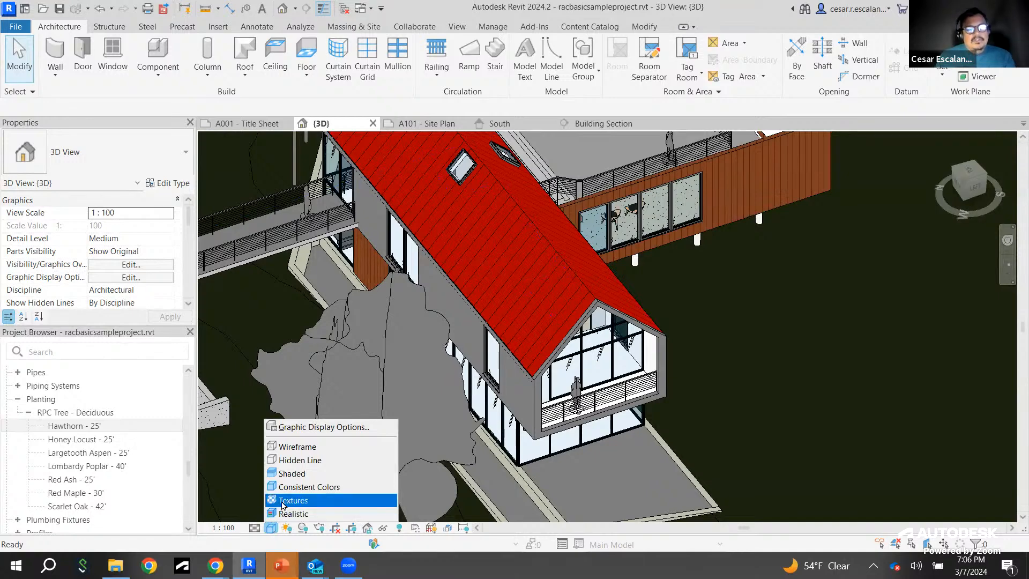
left_click(282, 503)
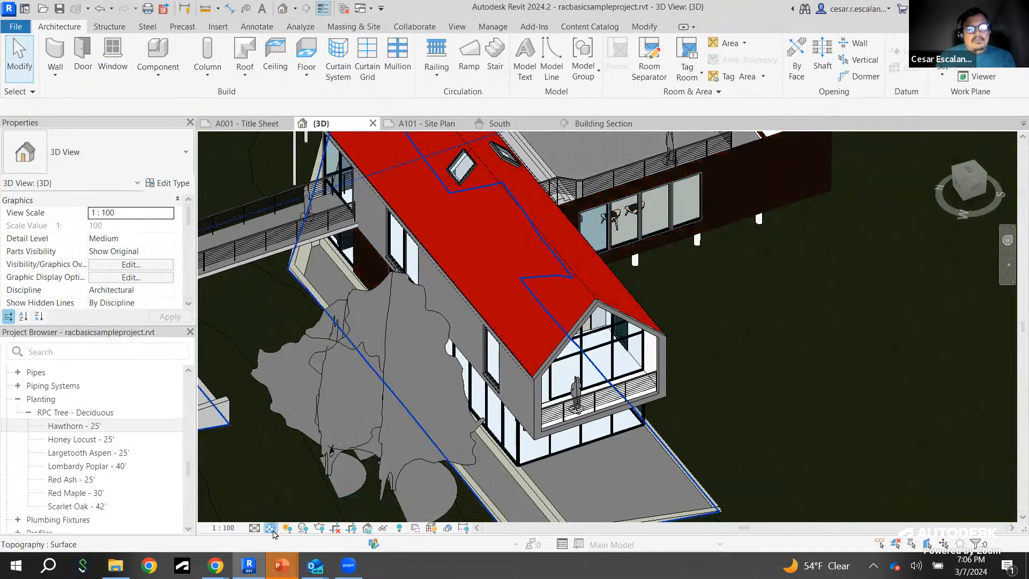
left_click(272, 529)
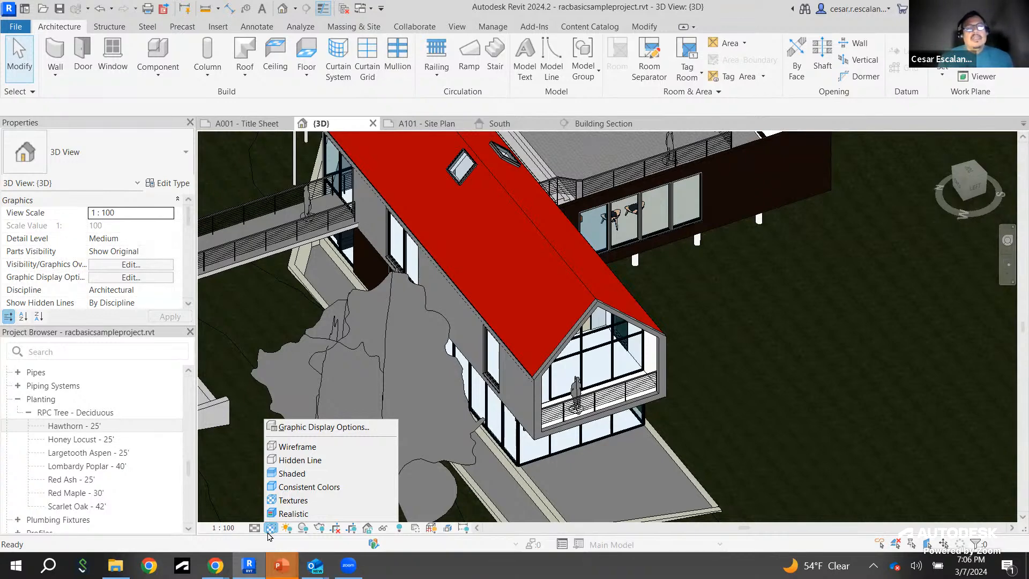
left_click(304, 500)
Step: Examine the textured house and site up close and from several angles, including the grass surface, dark walls and terrace wing
scroll(655, 435, "down", 5)
middle_click_drag(740, 409, 690, 327, "shift")
scroll(668, 349, "up", 4)
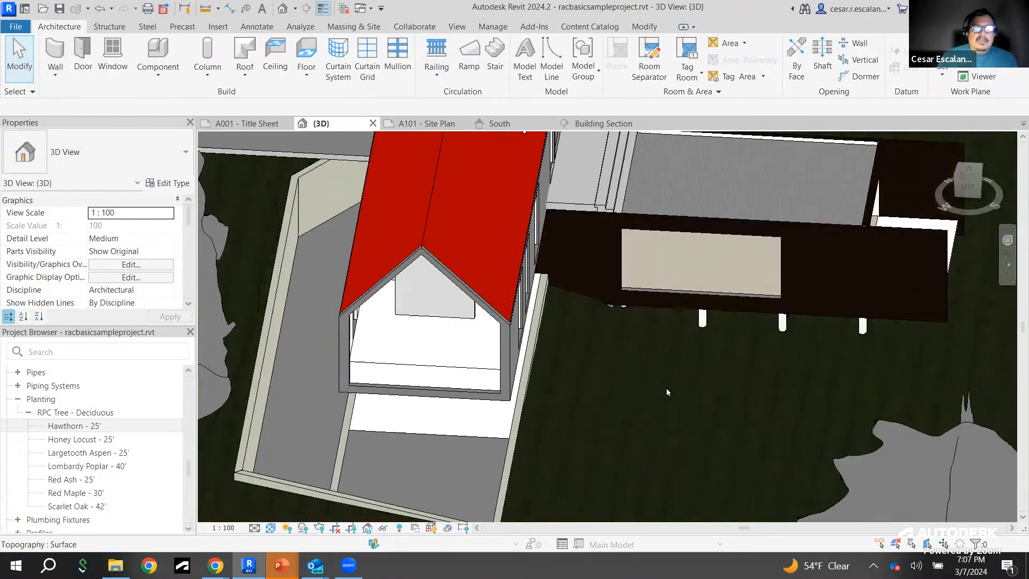
middle_click_drag(666, 399, 616, 356, "shift")
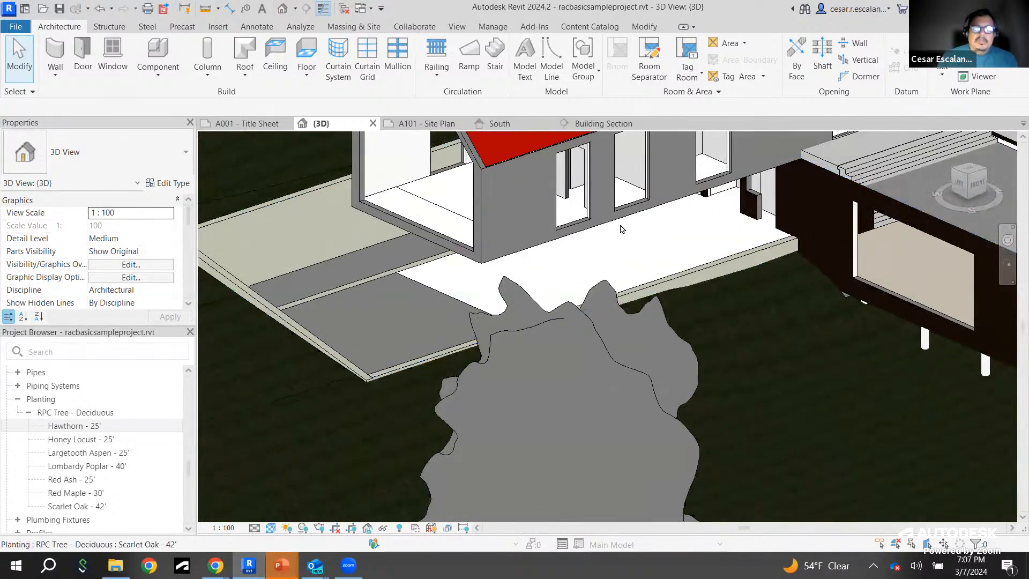
scroll(611, 241, "up", 4)
middle_click_drag(600, 298, 368, 357)
middle_click_drag(590, 413, 581, 294)
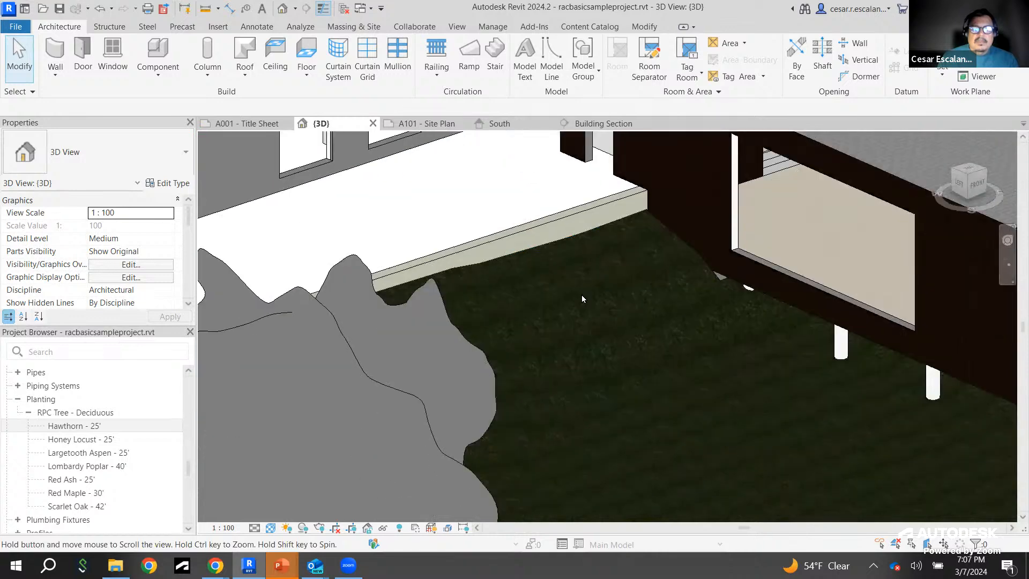
scroll(620, 403, "up", 3)
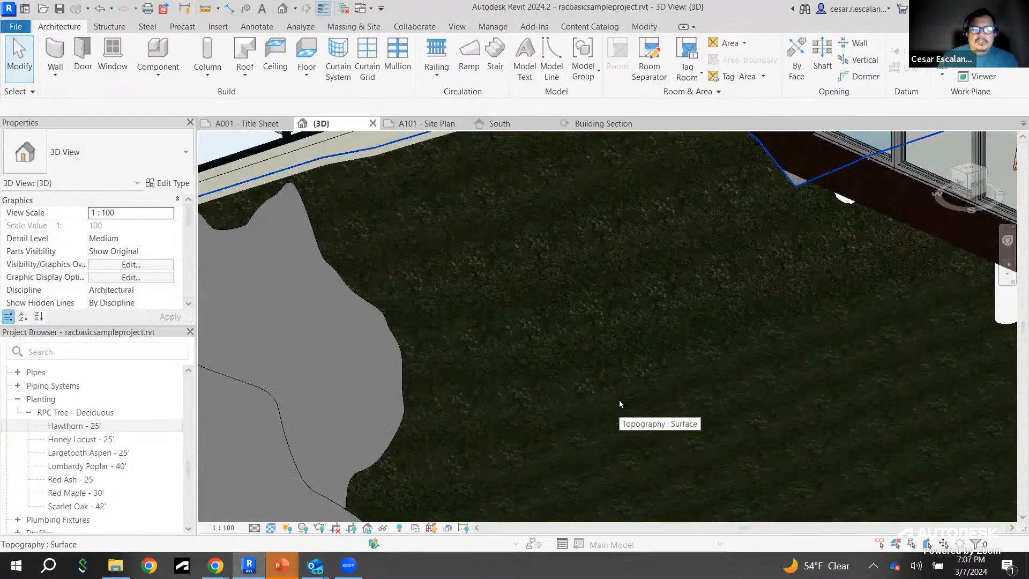
scroll(618, 401, "down", 4)
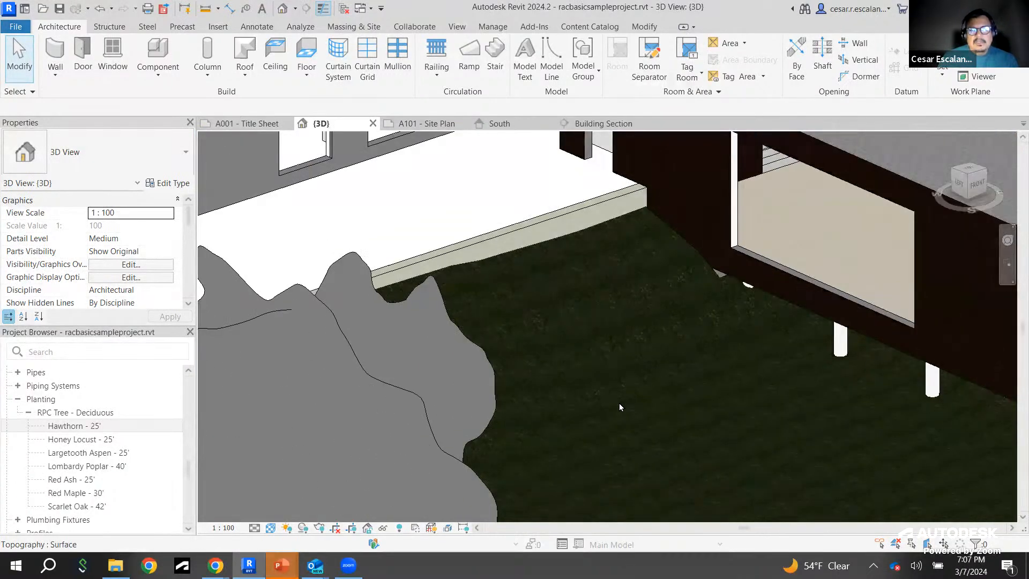
scroll(619, 403, "down", 5)
middle_click_drag(641, 369, 487, 365)
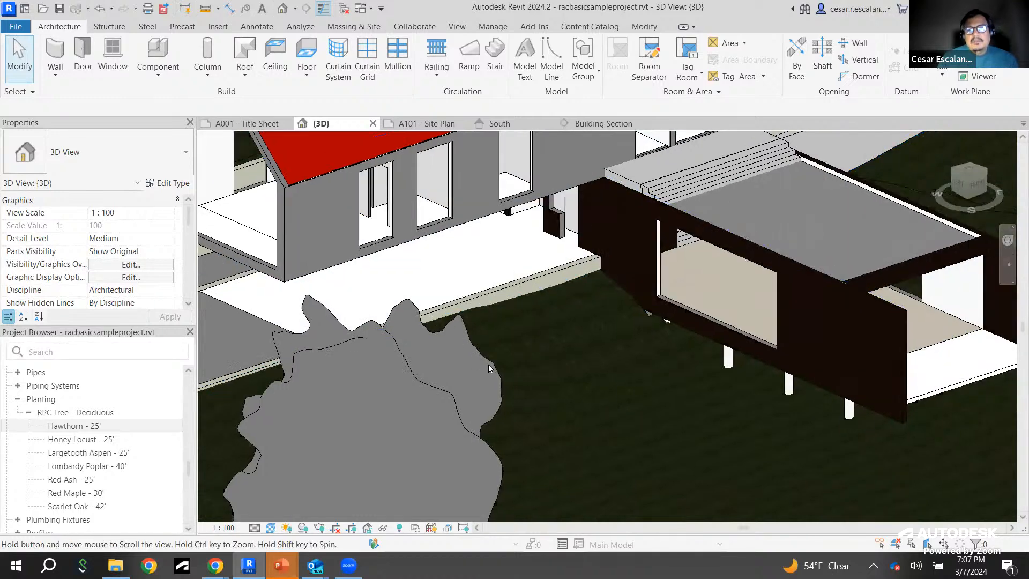
scroll(471, 365, "down", 3)
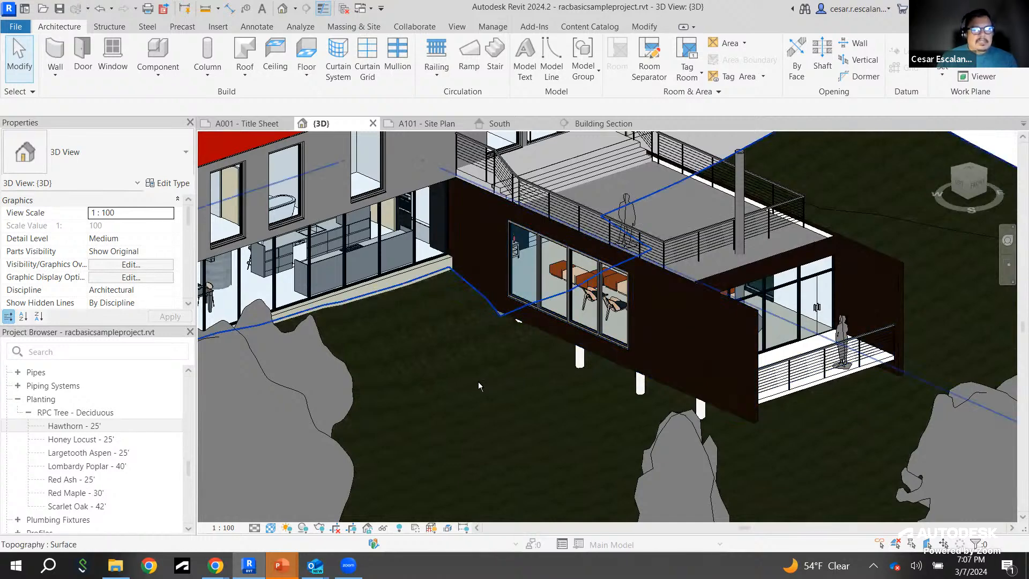
middle_click_drag(478, 381, 413, 446, "shift")
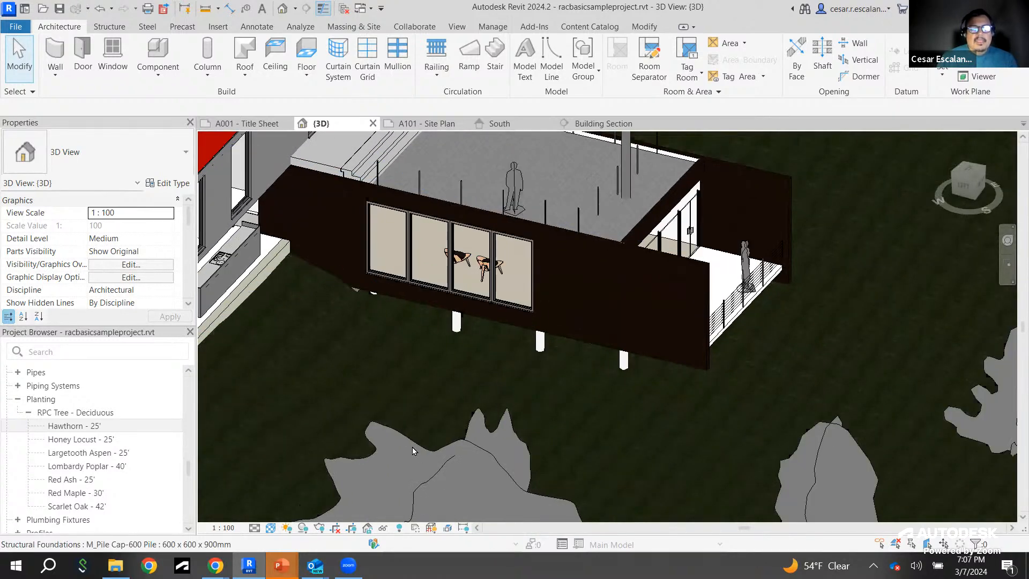
Step: Switch the 3D view from Textures to the Realistic visual style
left_click(270, 528)
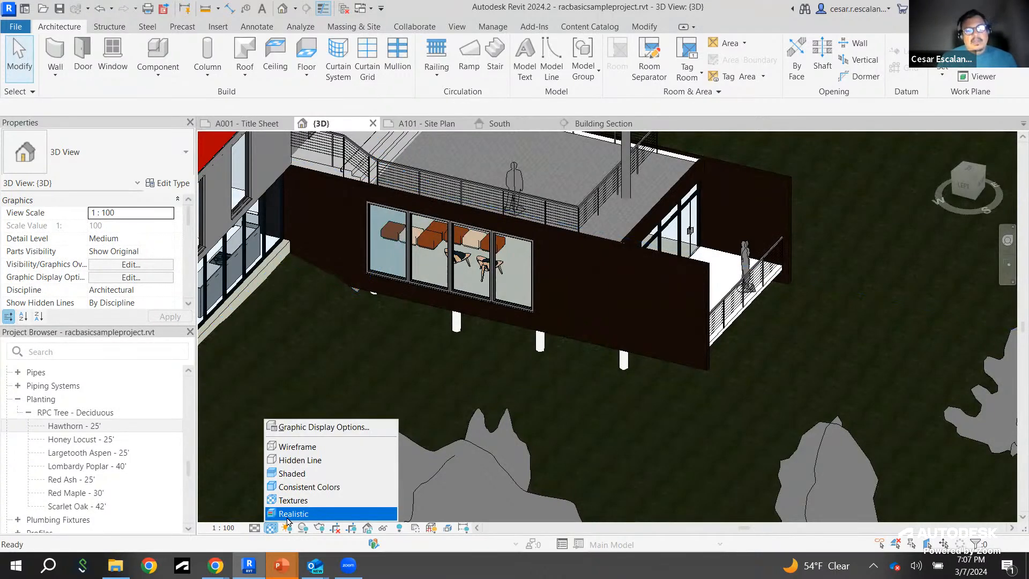
left_click(288, 515)
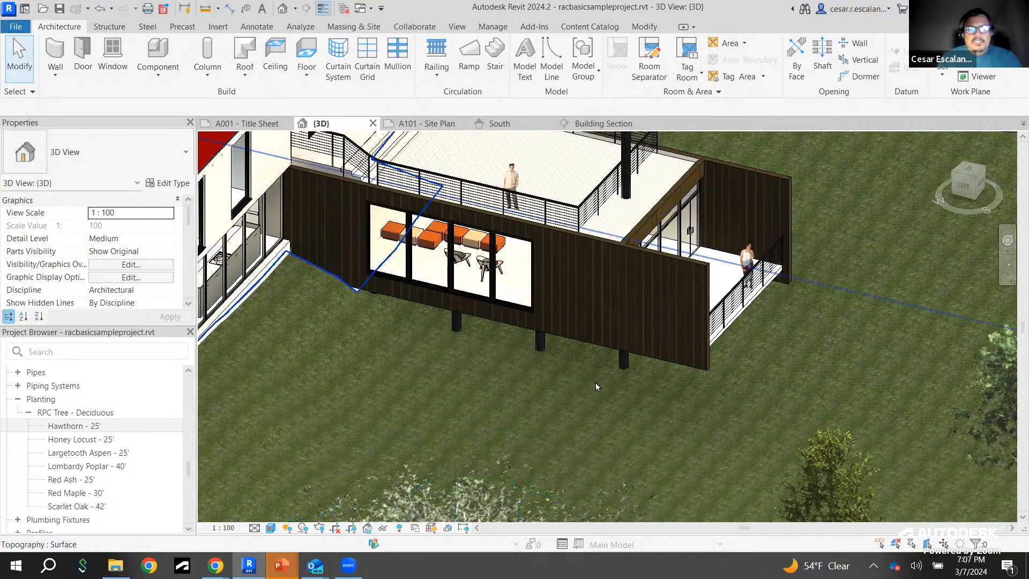
Step: Examine the realistic rendering of the Hawthorn, Red Ash and Scarlet Oak trees, the grass and the terrace wing
middle_click_drag(595, 382, 217, 260)
scroll(729, 304, "up", 3)
middle_click_drag(836, 400, 778, 367)
scroll(778, 367, "down", 3)
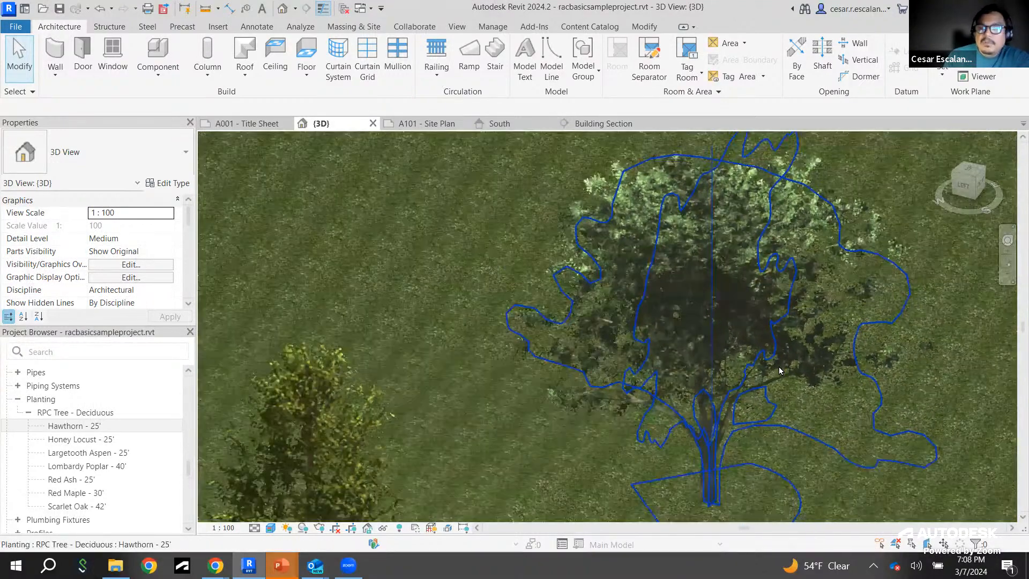
middle_click_drag(718, 408, 787, 254)
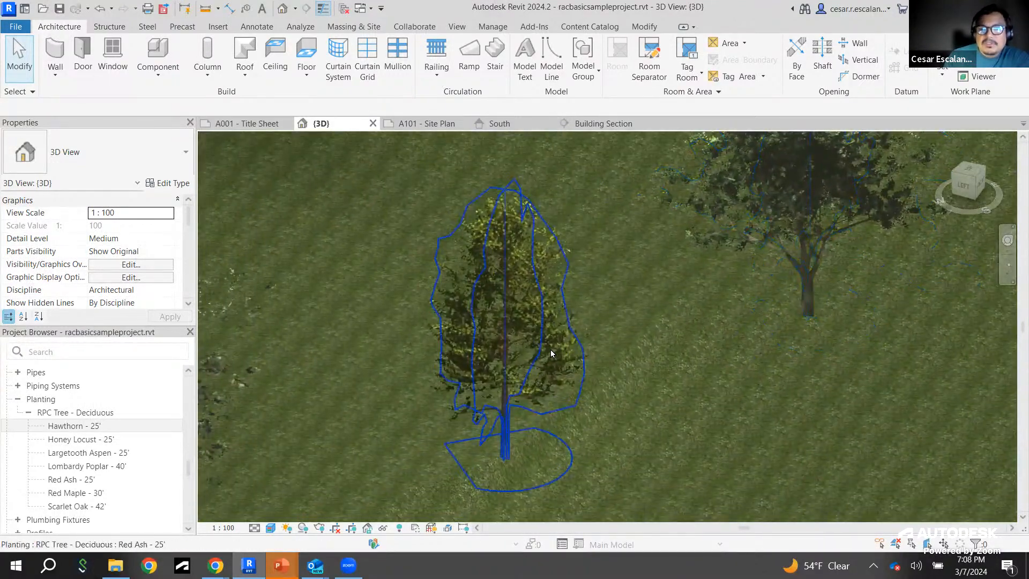
middle_click_drag(551, 349, 869, 295)
middle_click_drag(673, 352, 884, 313)
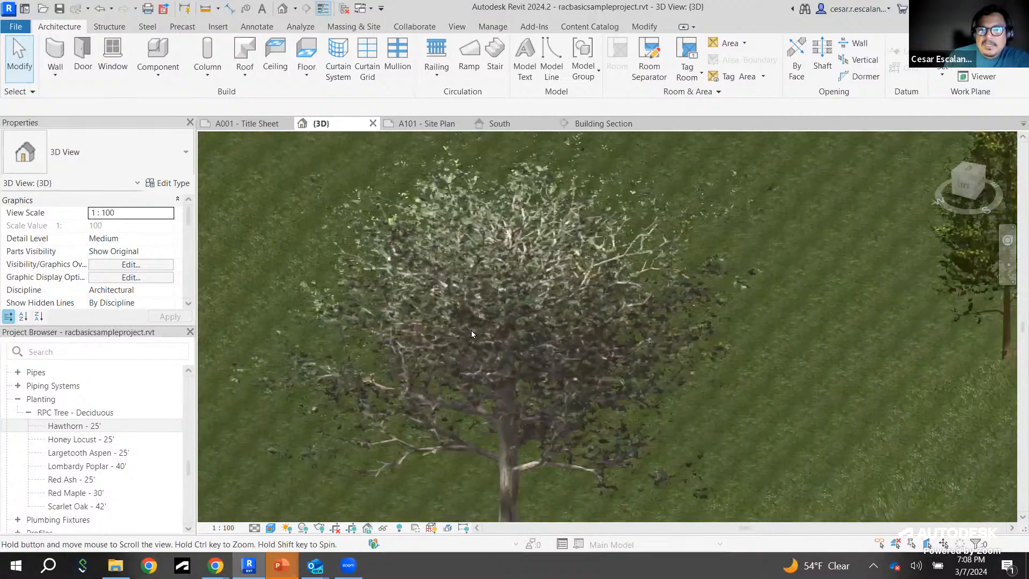
scroll(474, 331, "up", 3)
scroll(474, 330, "down", 6)
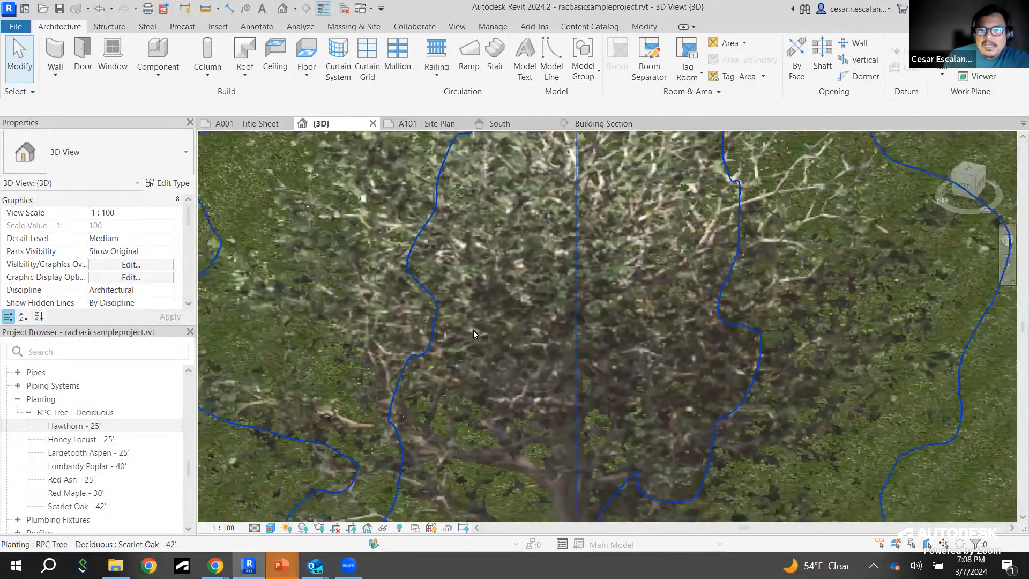
middle_click_drag(720, 319, 714, 424)
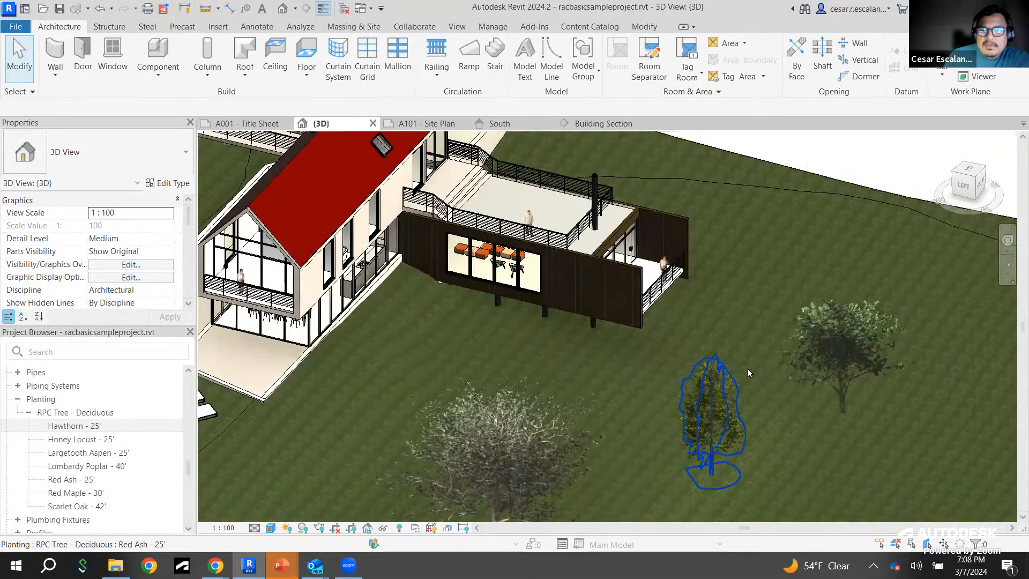
scroll(755, 377, "up", 5)
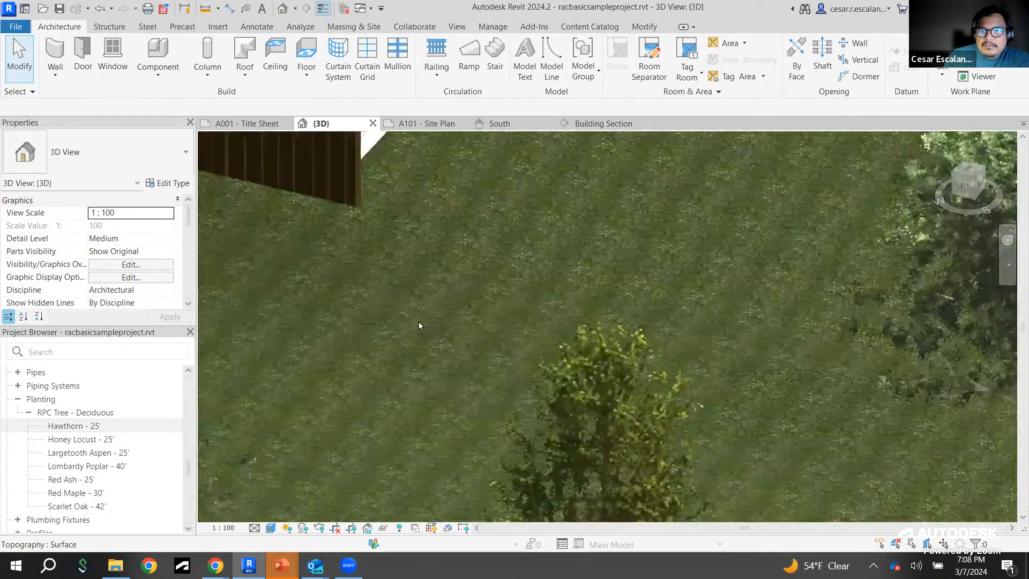
middle_click_drag(474, 314, 628, 419)
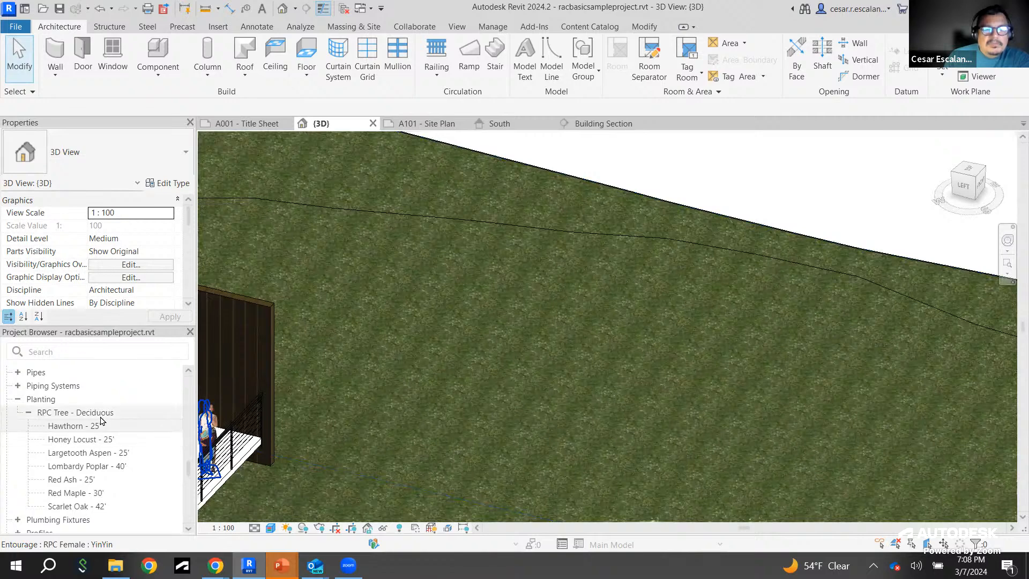
Step: Set the 3D view's visual style to Hidden Line
left_click(270, 529)
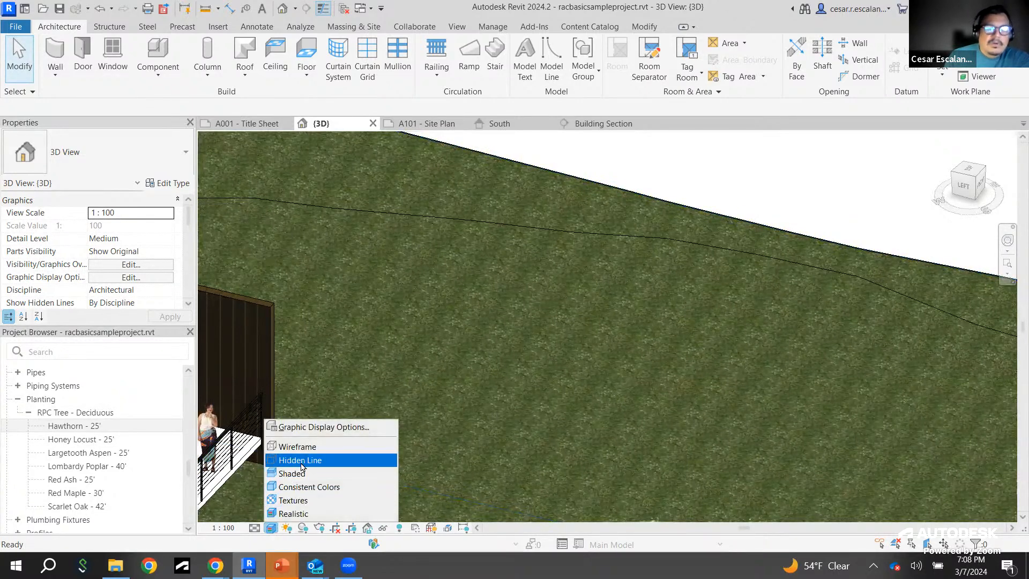
left_click(304, 462)
middle_click_drag(633, 352, 742, 314)
Step: Set the 3D view's visual style to Shaded
left_click(271, 529)
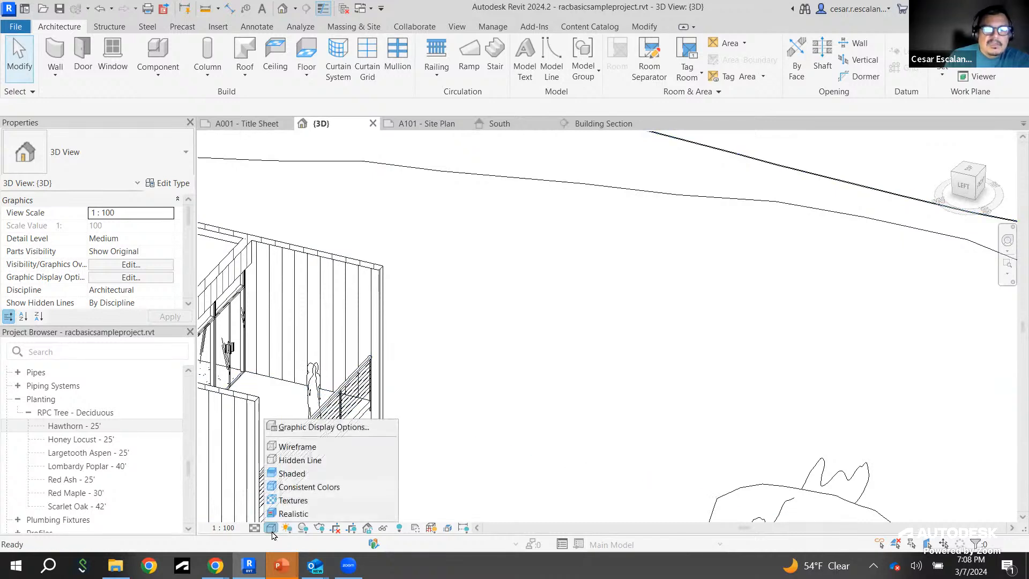
left_click(293, 475)
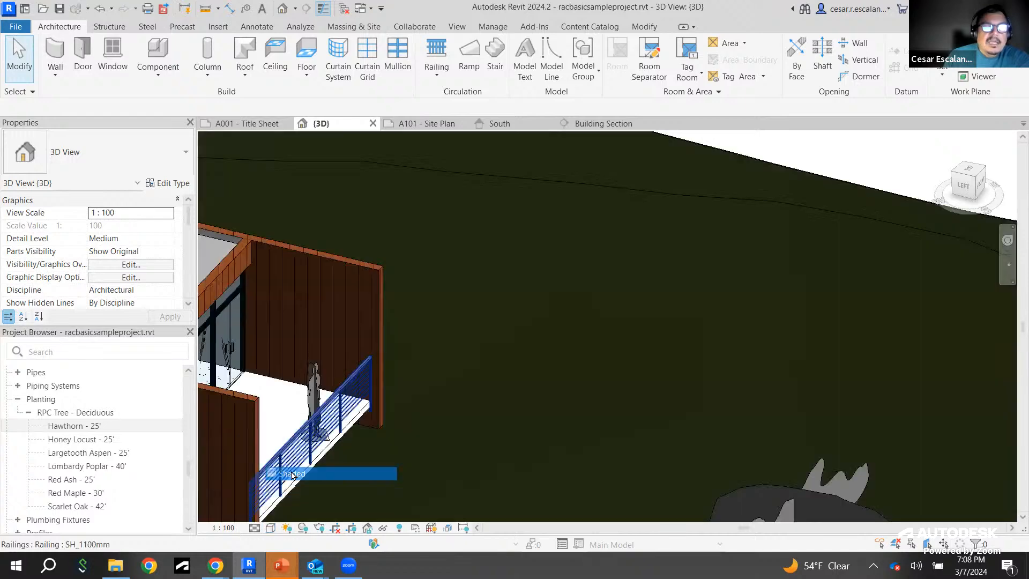
middle_click_drag(340, 431, 486, 390)
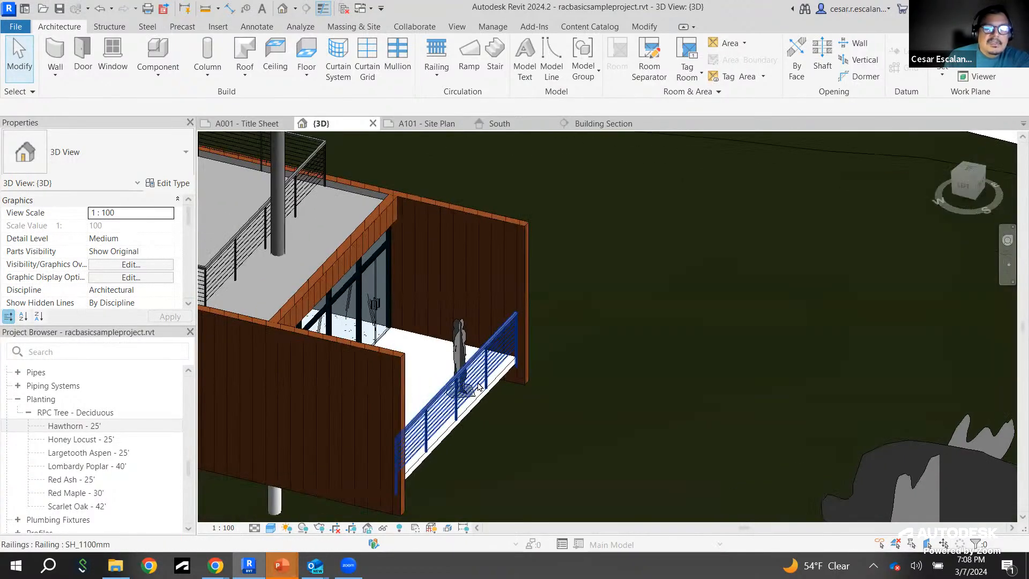
scroll(476, 381, "down", 1)
Step: Set the 3D view's visual style back to Realistic
left_click(272, 526)
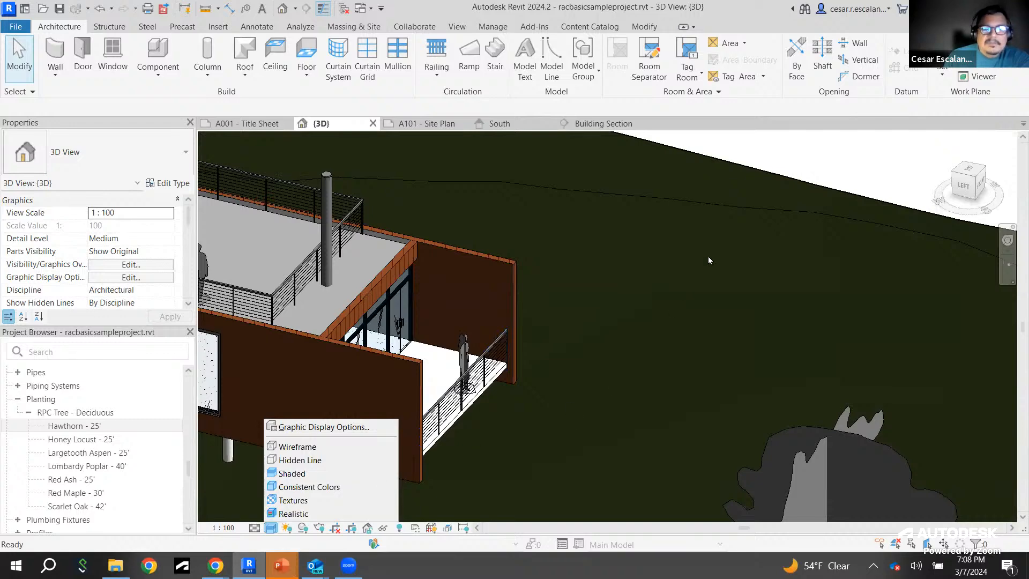
left_click(800, 168)
middle_click_drag(802, 163, 818, 222)
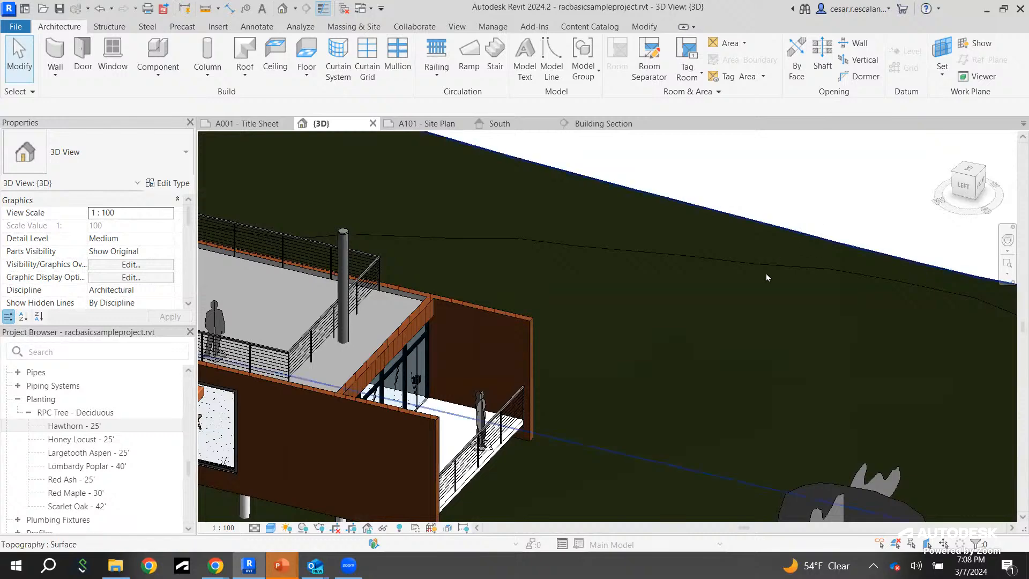
middle_click_drag(766, 272, 722, 211)
left_click(270, 528)
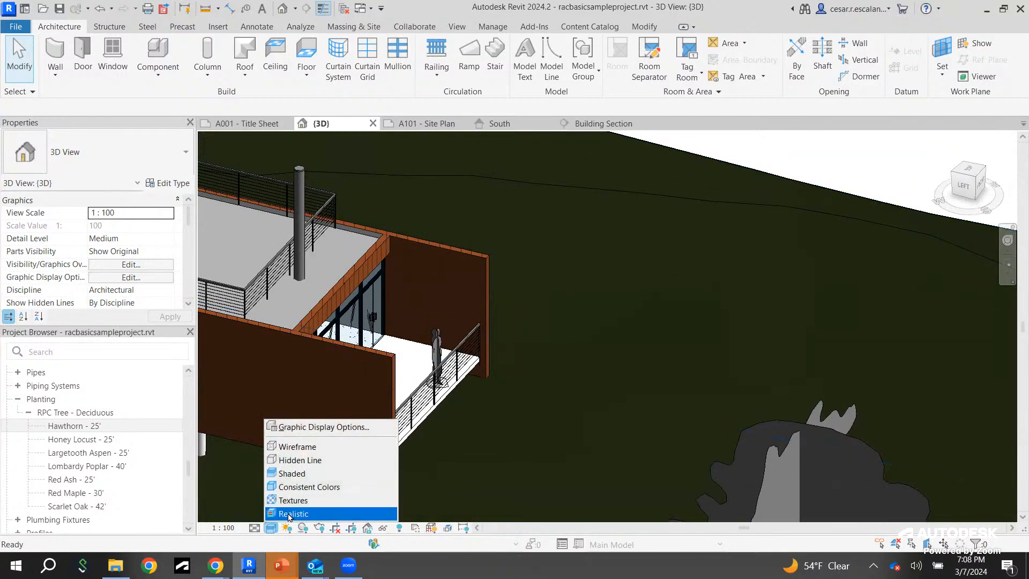
left_click(288, 514)
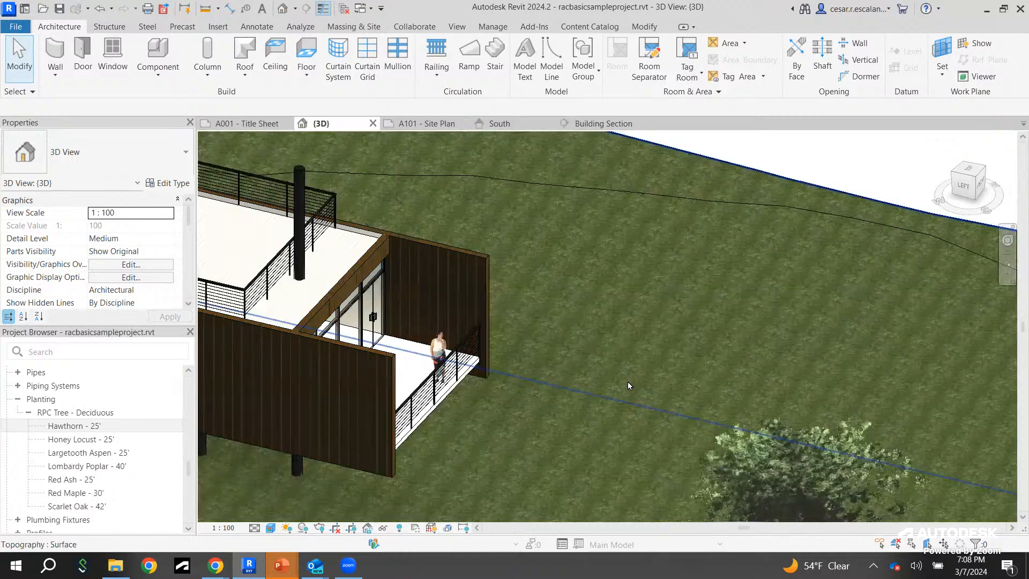
Step: Select the Hawthorn - 25' tree on the lawn beside the terrace wing
scroll(628, 382, "down", 2)
middle_click_drag(761, 510, 647, 310)
left_click(648, 309)
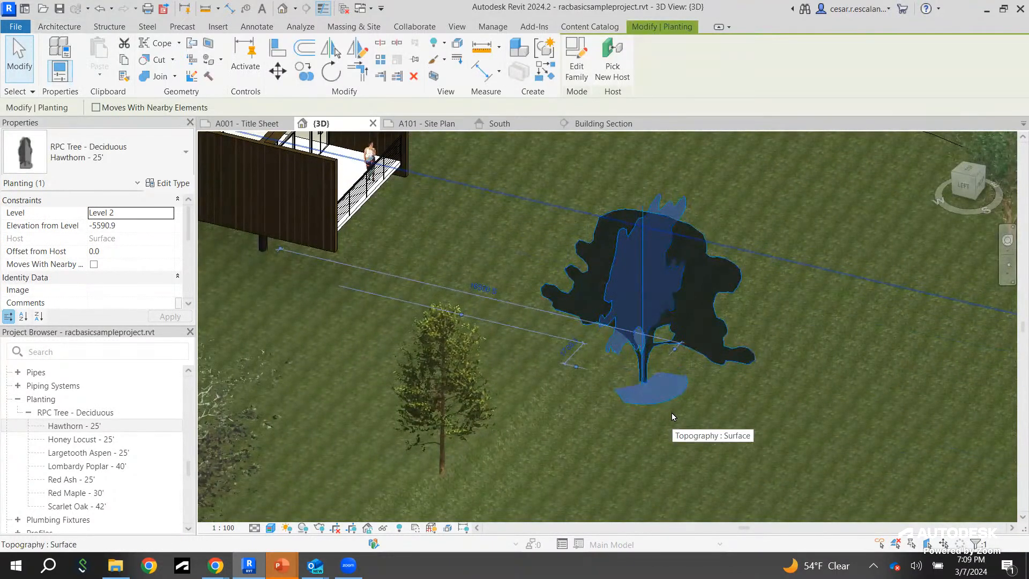
Step: Look through the list of recent documents for another project to open
left_click(16, 27)
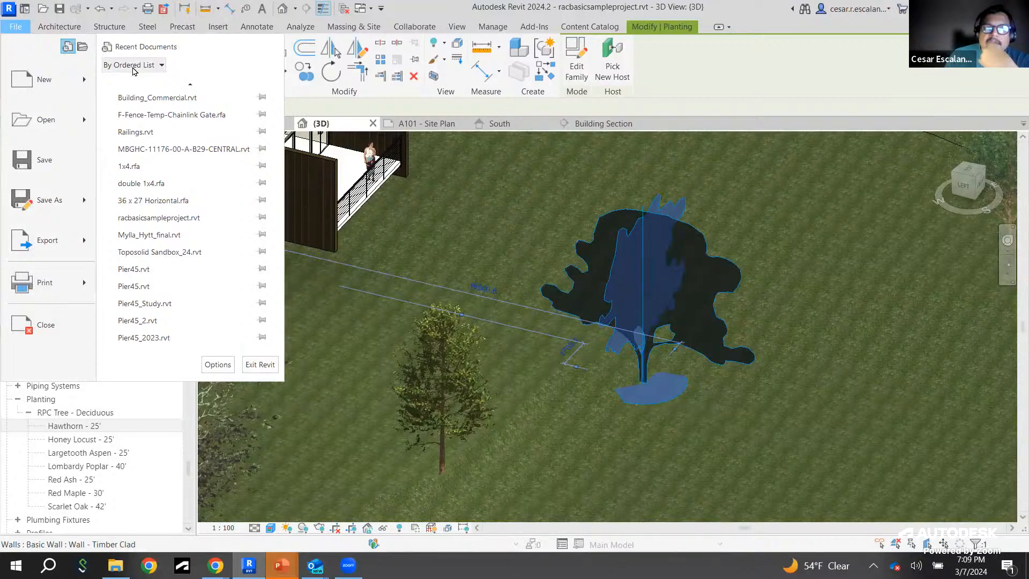
scroll(161, 107, "up", 3)
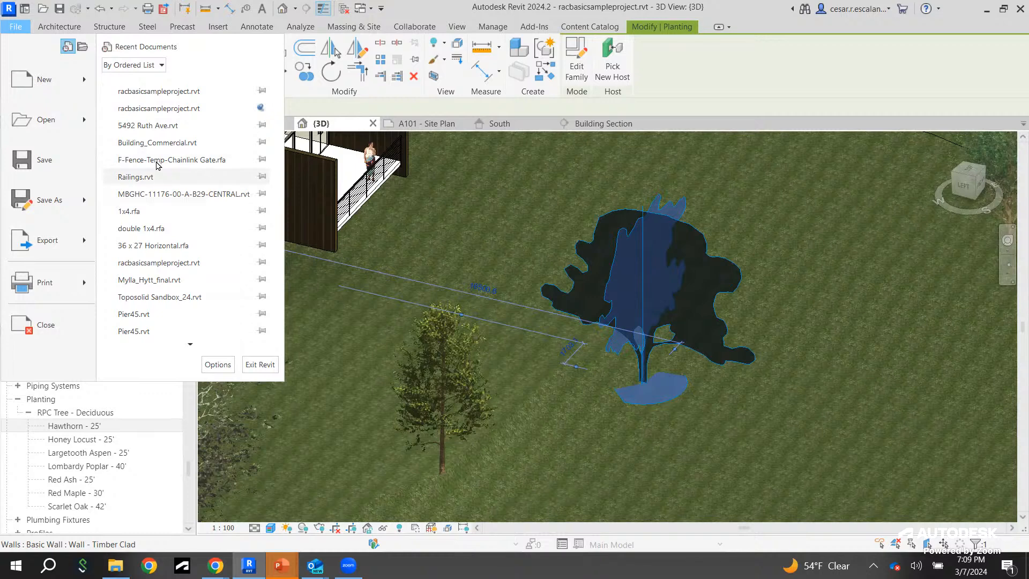
scroll(166, 321, "down", 1)
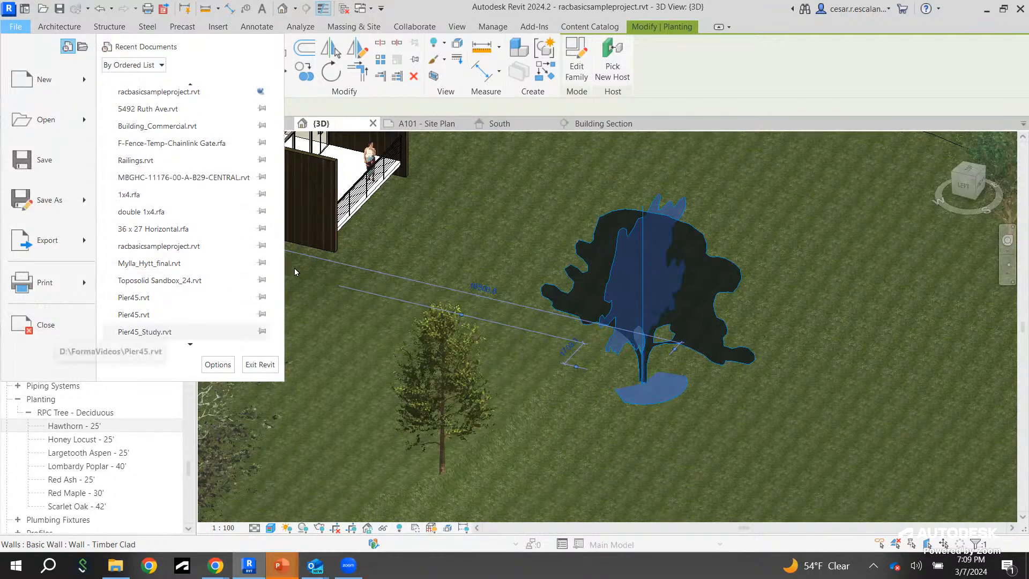
scroll(252, 322, "down", 2)
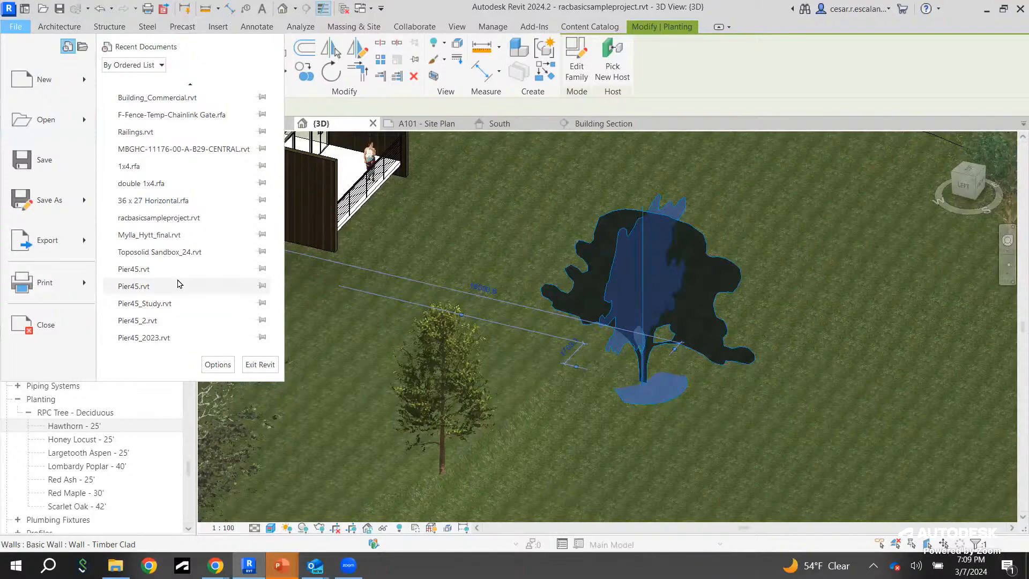
scroll(178, 284, "up", 3)
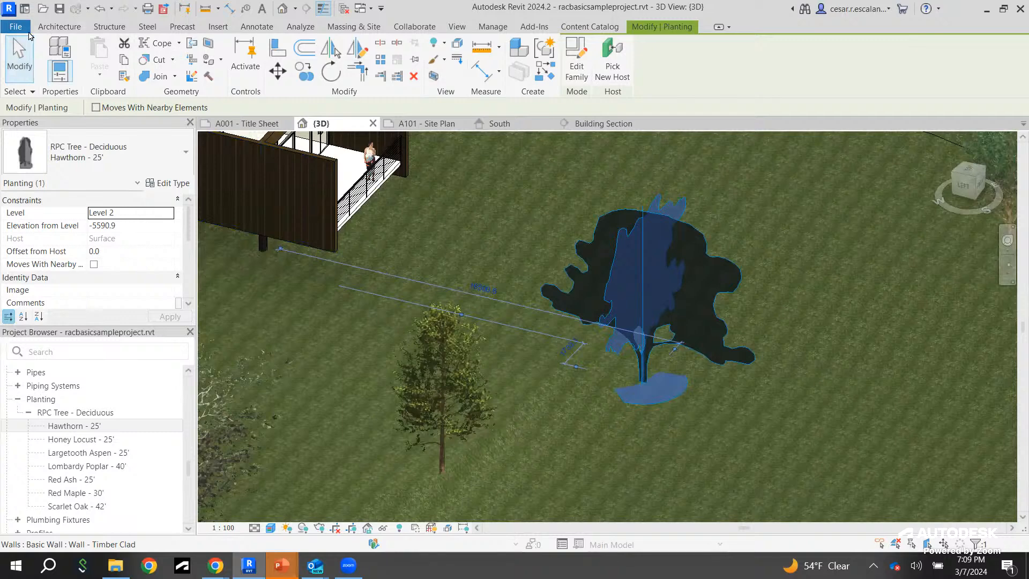
Step: Open the recent project Toposolid Sandbox_24 from the Home screen, ignoring its unresolved references
left_click(25, 8)
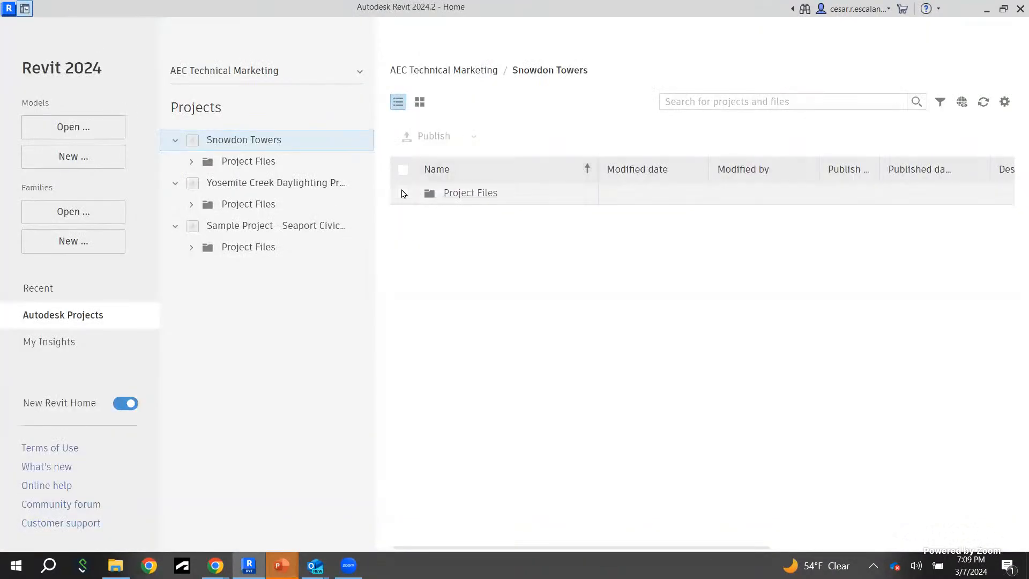
left_click(55, 343)
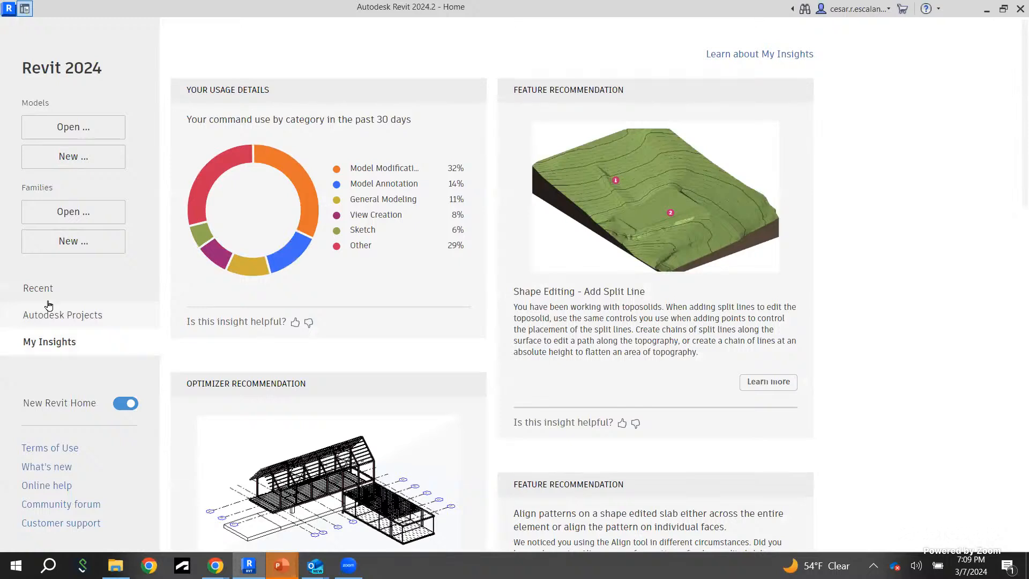
left_click(65, 291)
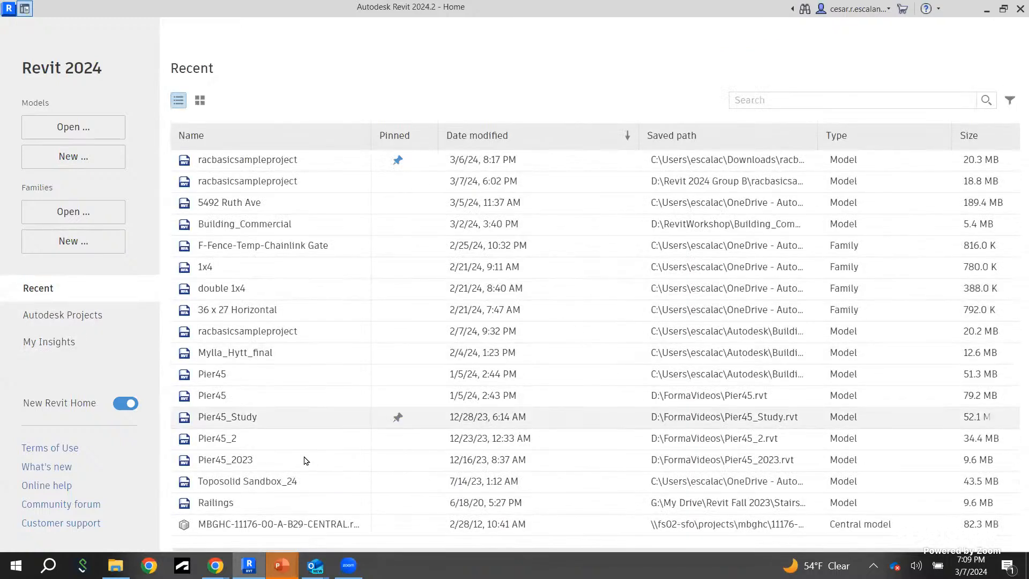
left_click(283, 484)
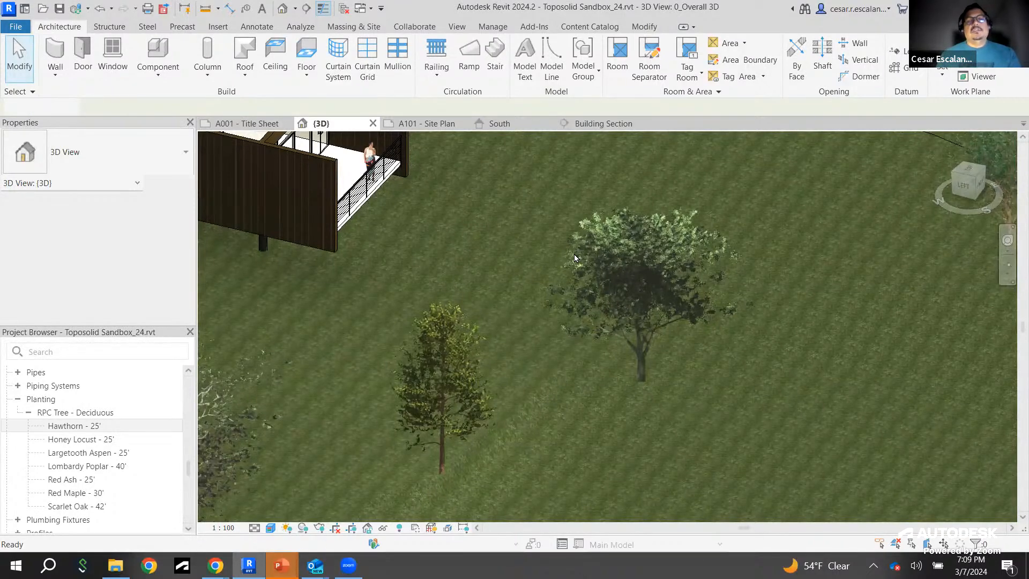
key("alt+Tab")
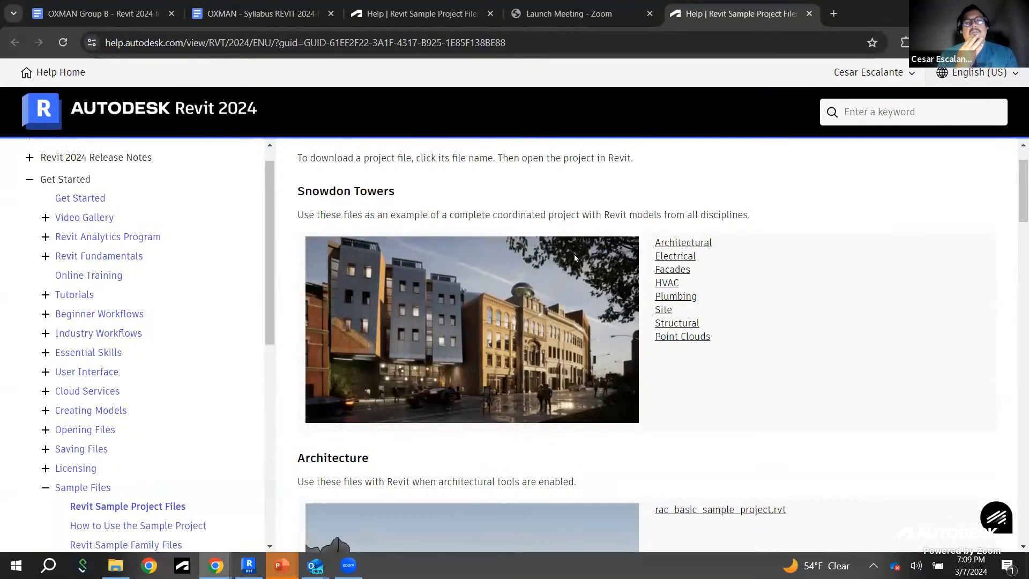
left_click(249, 566)
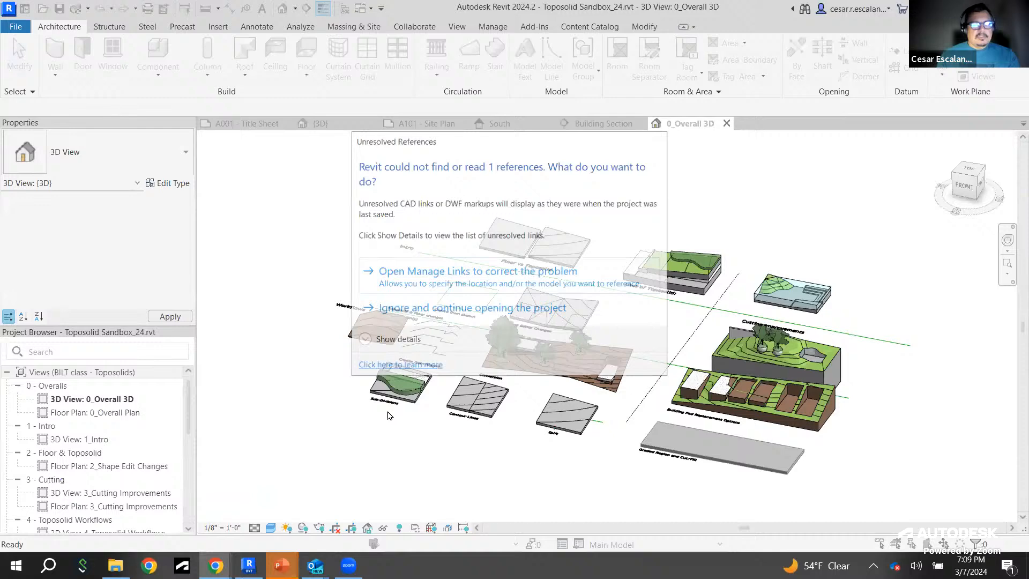
left_click(475, 307)
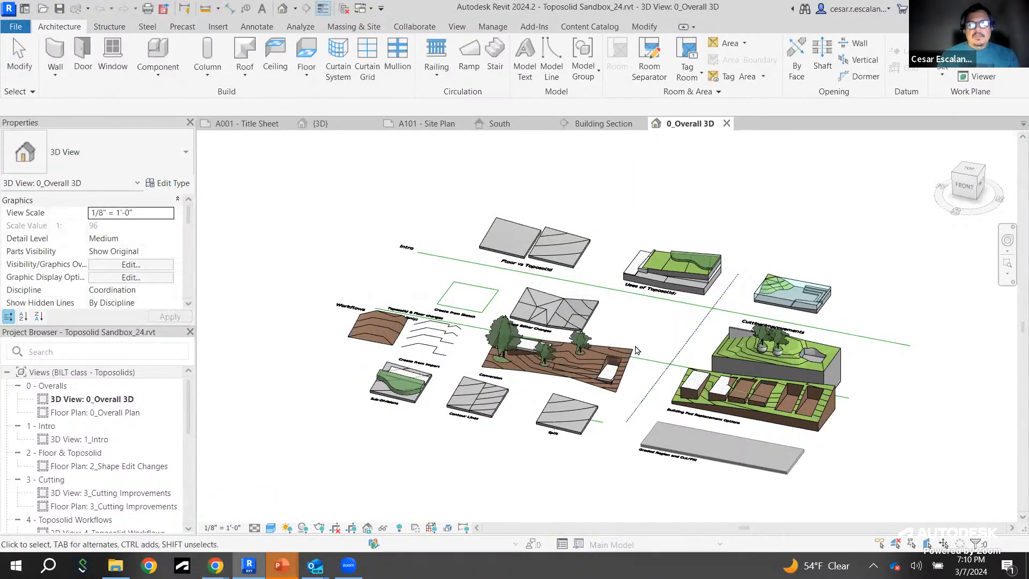
Step: Select the front Hawthorn tree with a root ball in the Cutting Improvements sample and display its instance properties in a floating, enlarged palette
scroll(637, 350, "up", 10)
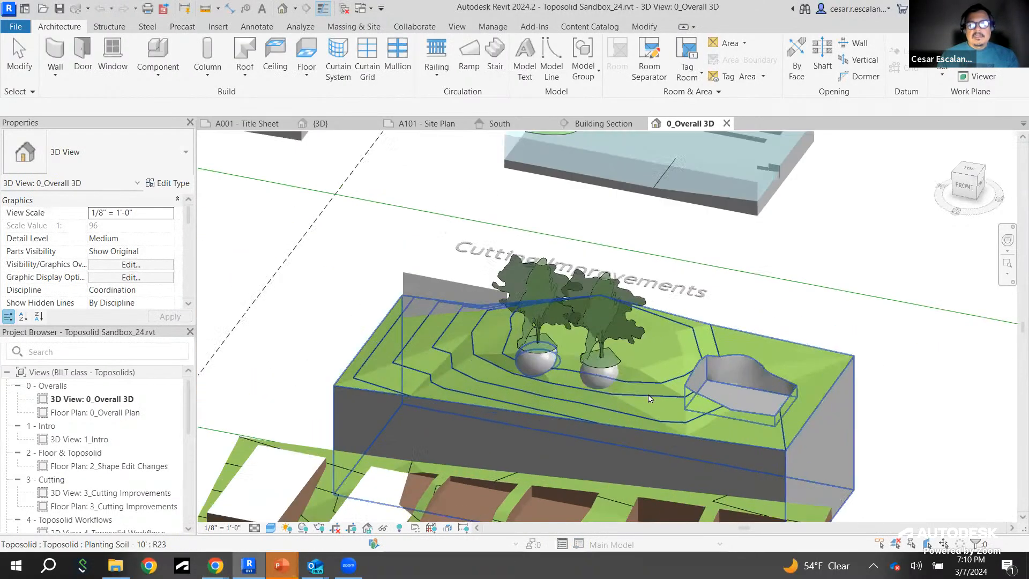
scroll(649, 398, "up", 5)
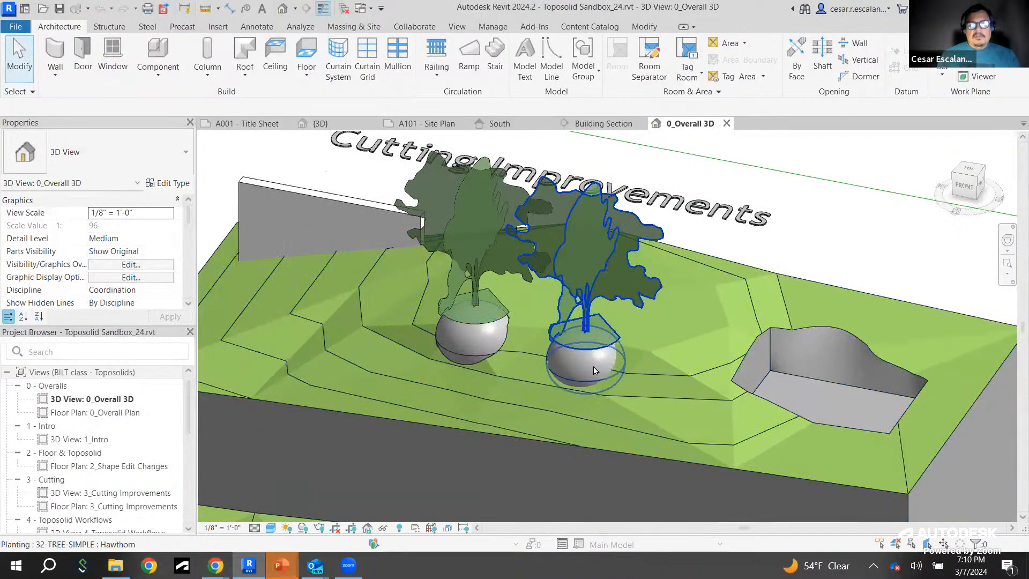
left_click(594, 370)
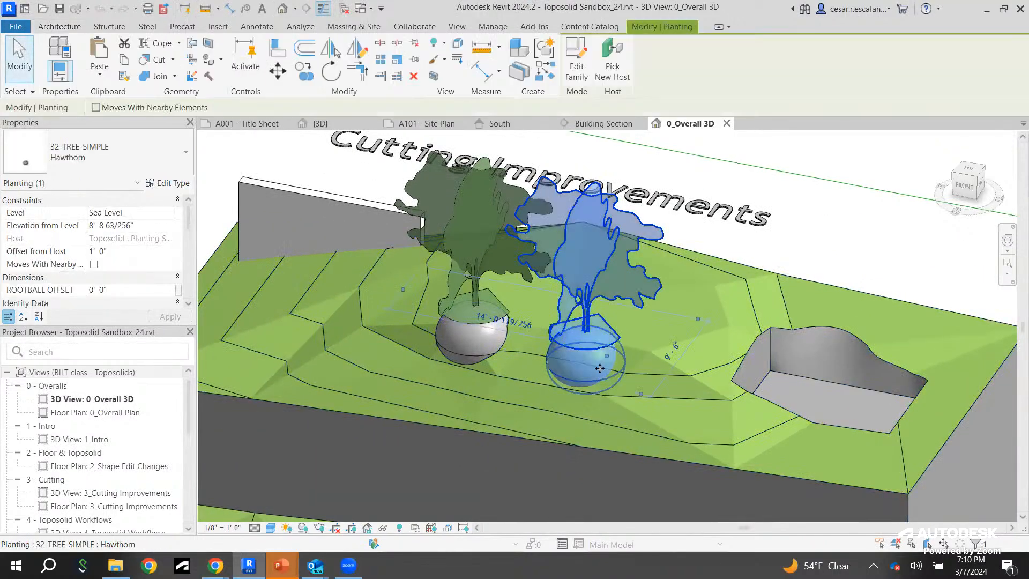
scroll(589, 342, "up", 3)
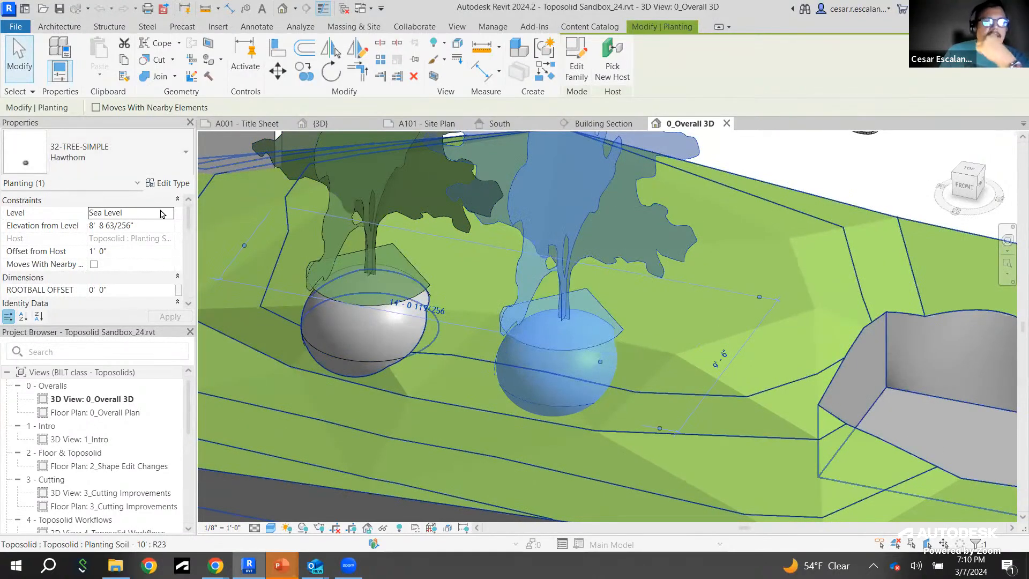
left_click_drag(385, 235, 600, 175)
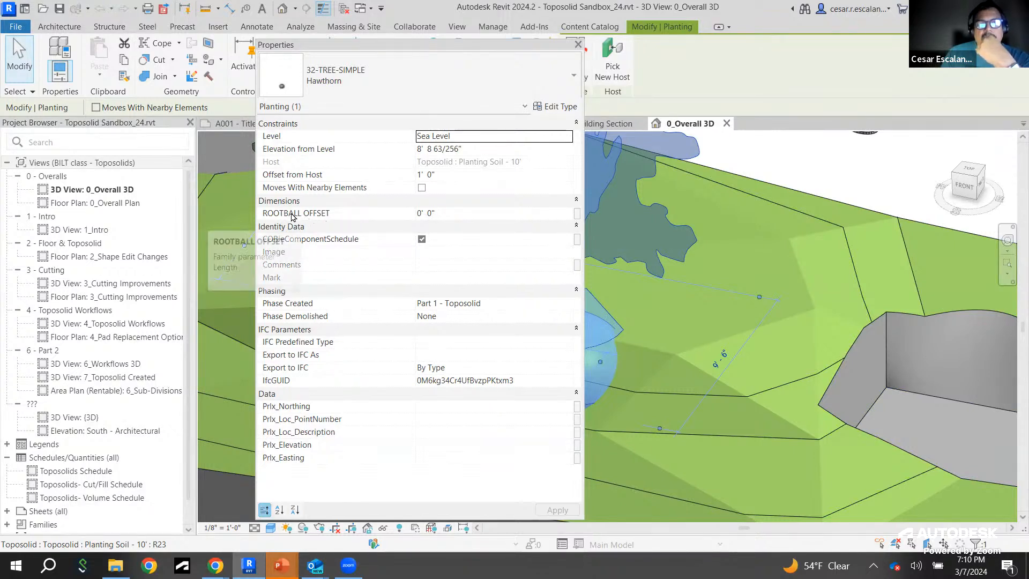
Step: Examine the type parameters of the 32-TREE-SIMPLE Hawthorn tree
left_click(555, 106)
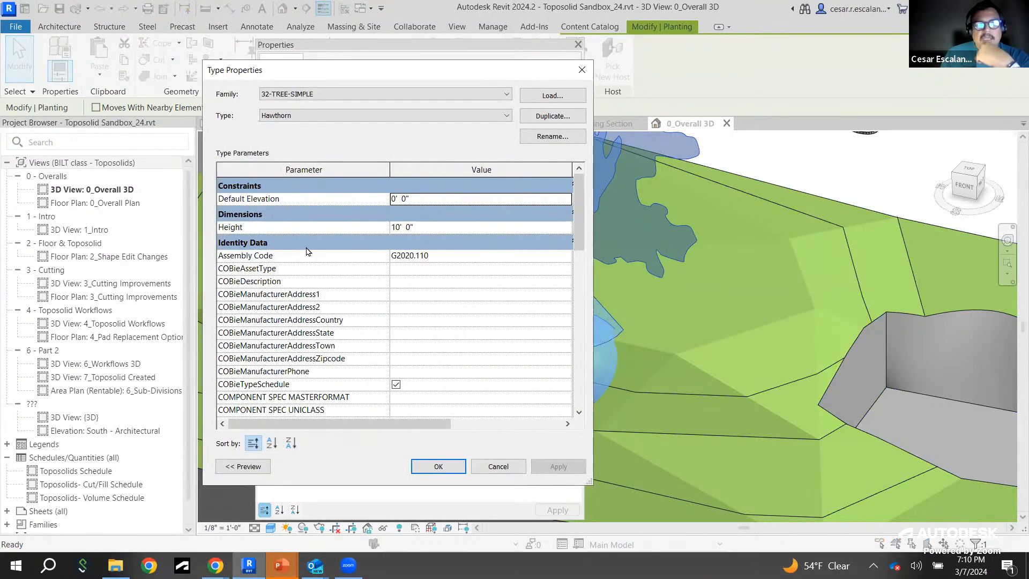
scroll(316, 281, "down", 5)
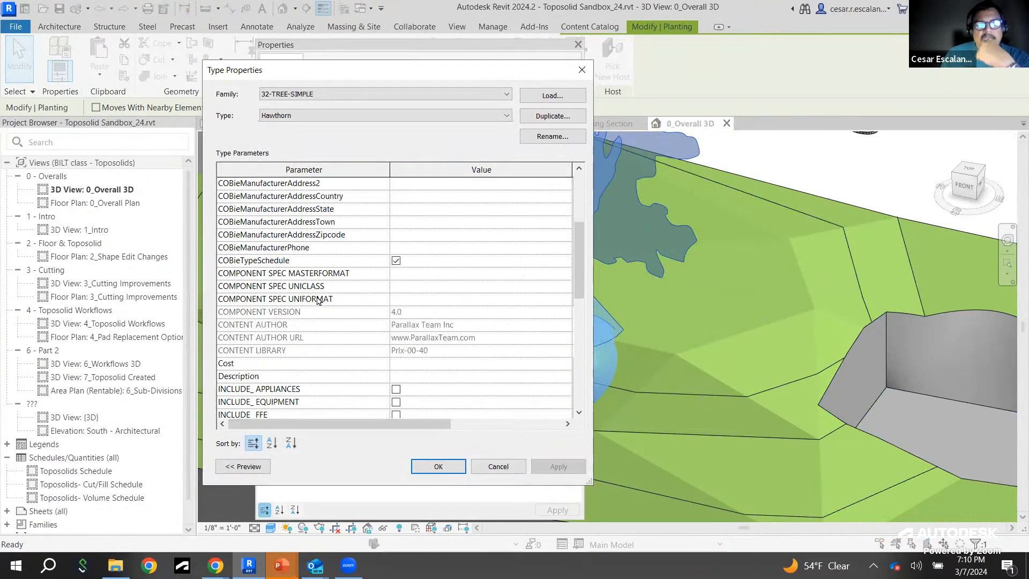
scroll(318, 300, "down", 5)
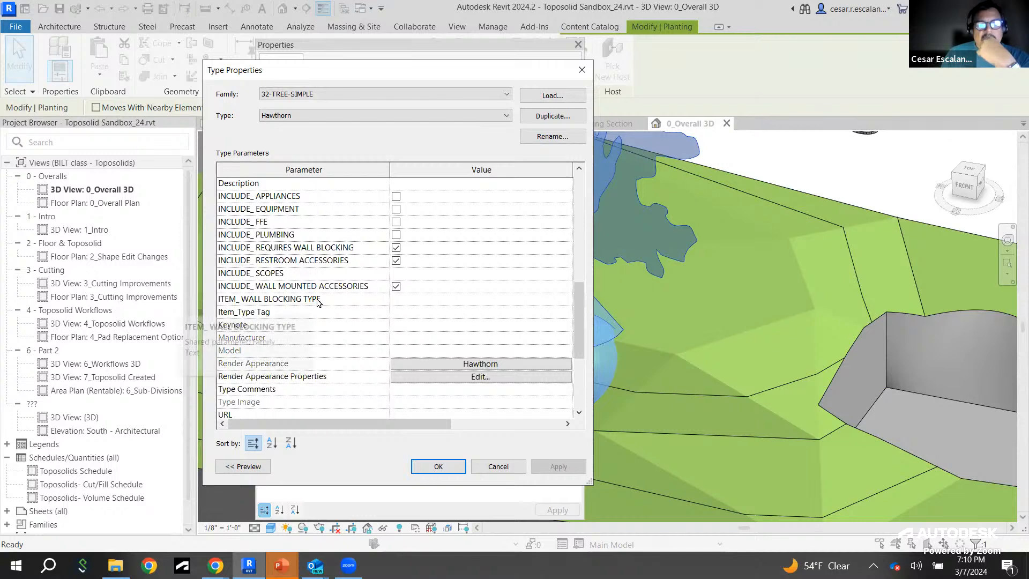
scroll(318, 301, "down", 4)
scroll(343, 351, "up", 3)
scroll(343, 352, "up", 4)
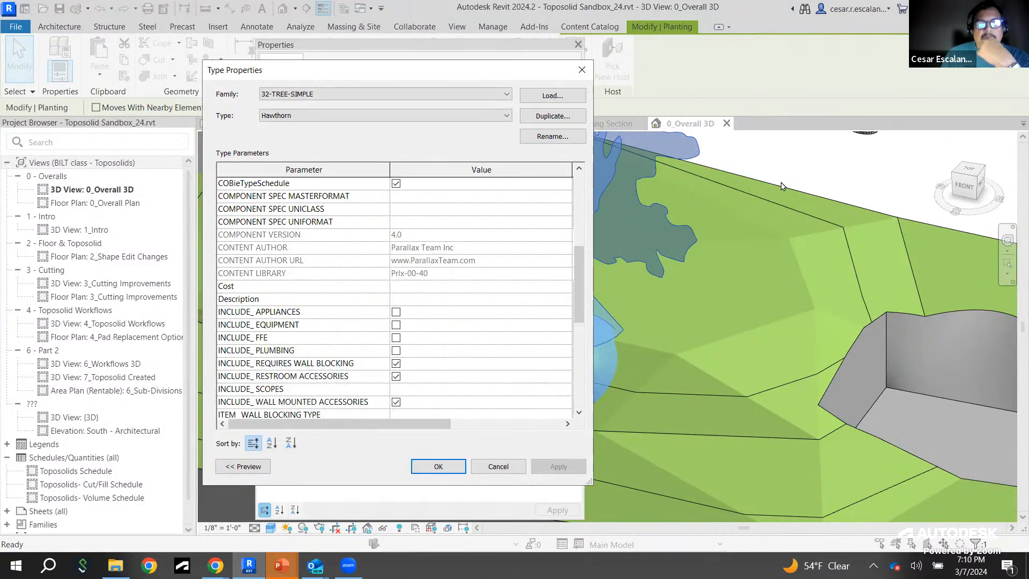
scroll(420, 263, "down", 1)
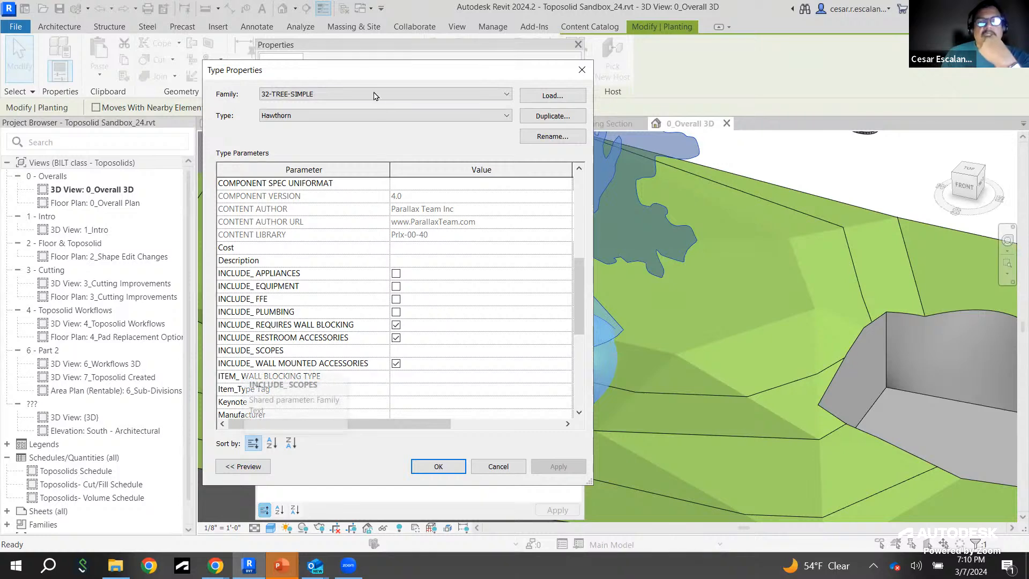
Step: Compare the tree's type properties with its instance properties and close both
left_click_drag(373, 83, 884, 120)
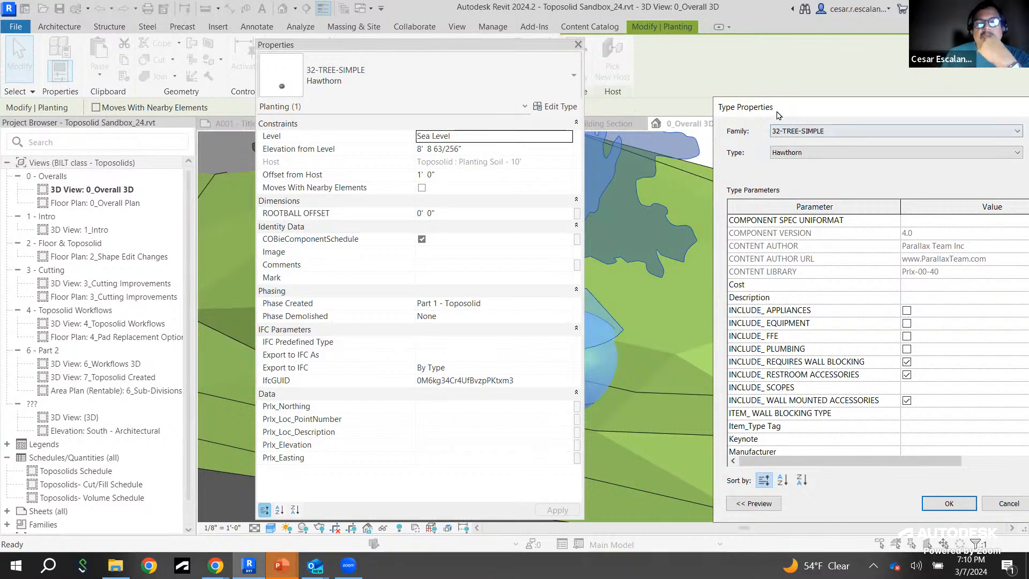
left_click_drag(778, 114, 92, 56)
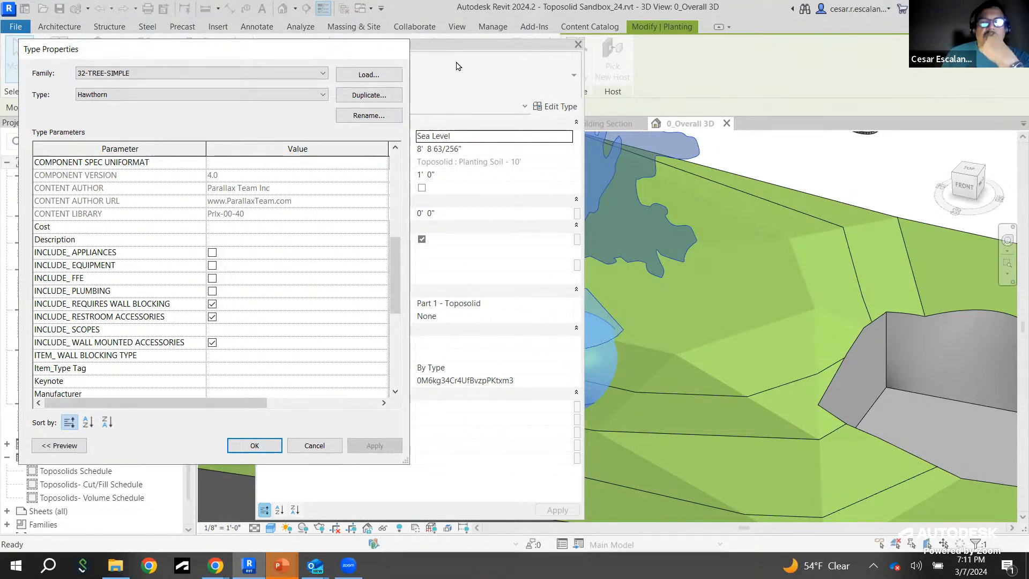
left_click(398, 52)
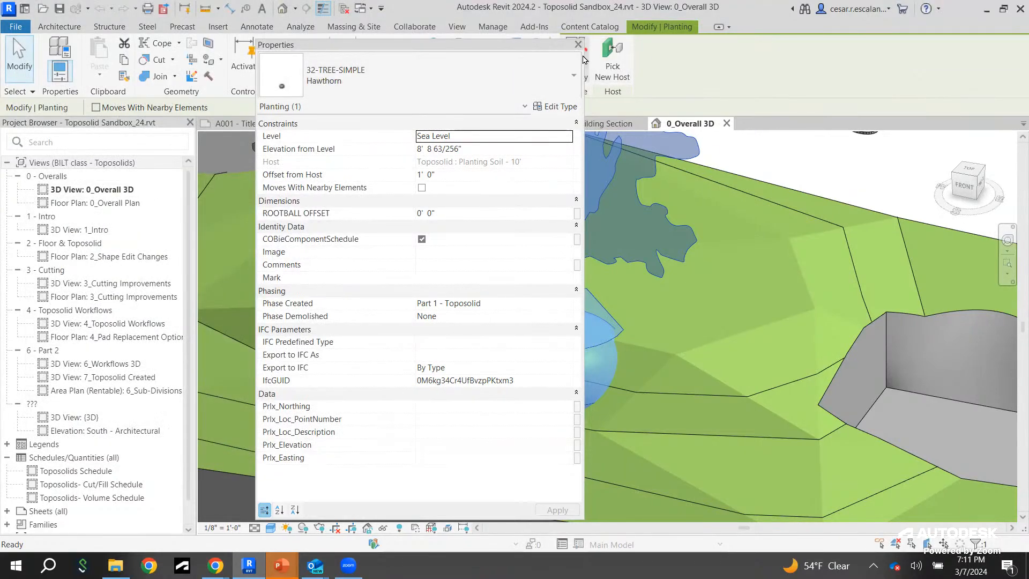
key("alt+Tab")
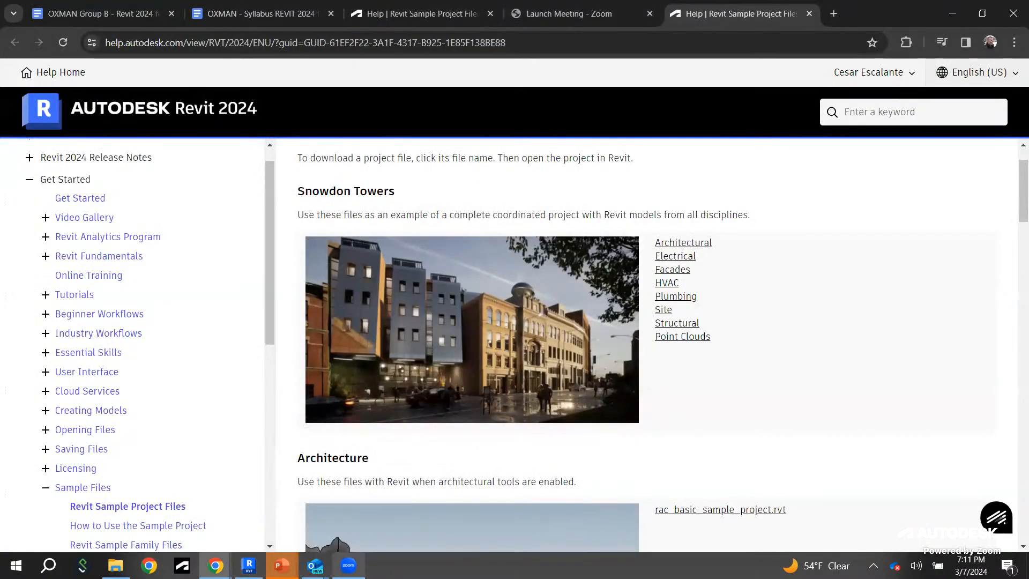
left_click(248, 565)
Step: Examine the trees' root balls cutting into the toposolid and the other toposolid samples in the overall 3D view
scroll(549, 423, "down", 2)
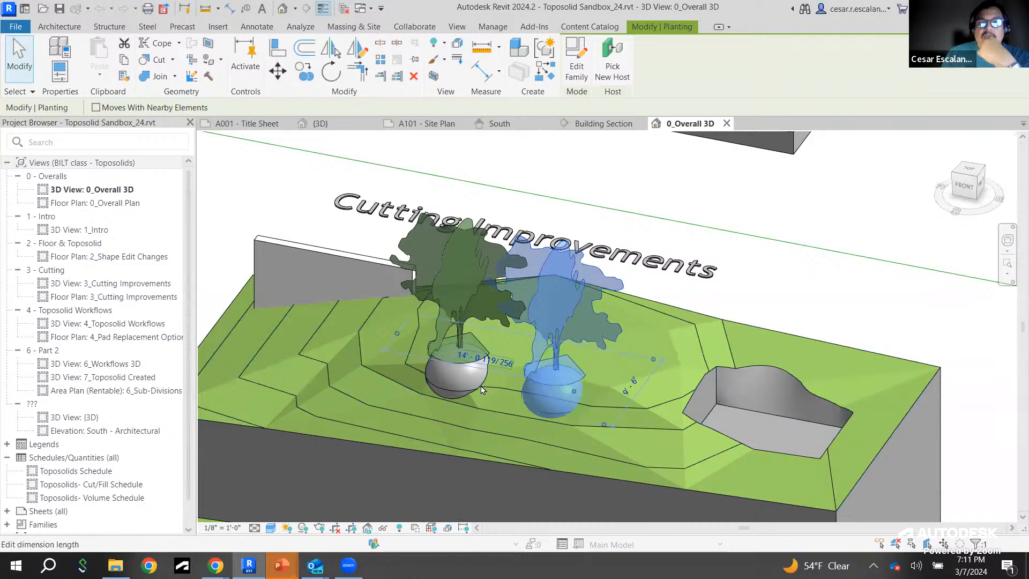
scroll(477, 386, "up", 4)
scroll(416, 355, "up", 2)
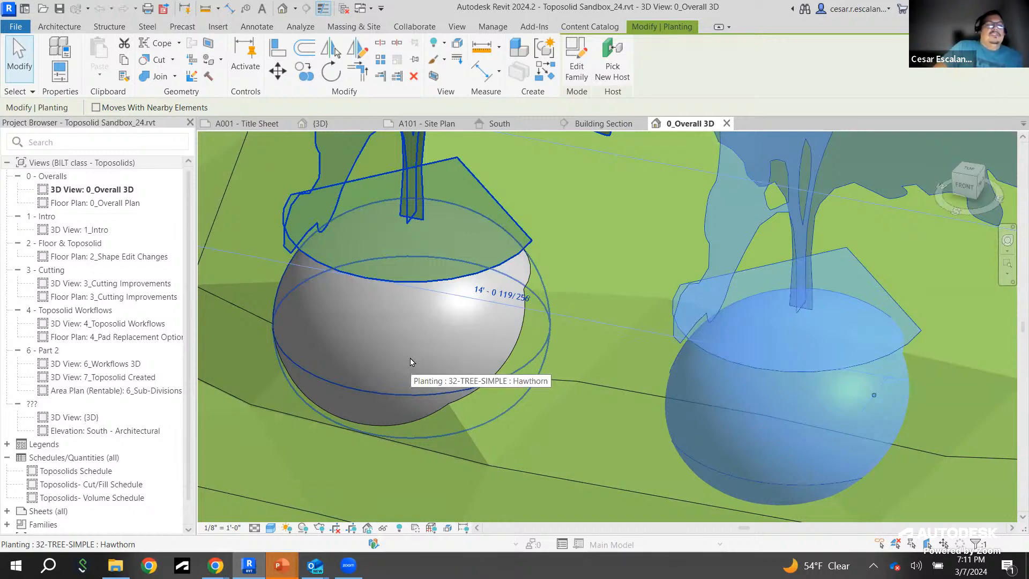
scroll(434, 367, "down", 4)
scroll(576, 360, "down", 2)
middle_click_drag(589, 366, 589, 365)
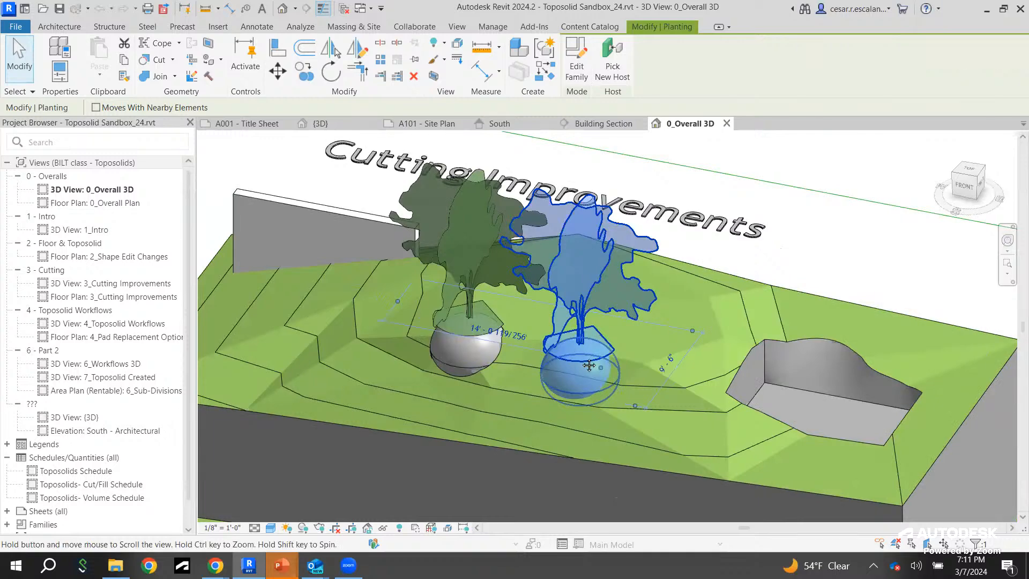
scroll(589, 366, "down", 6)
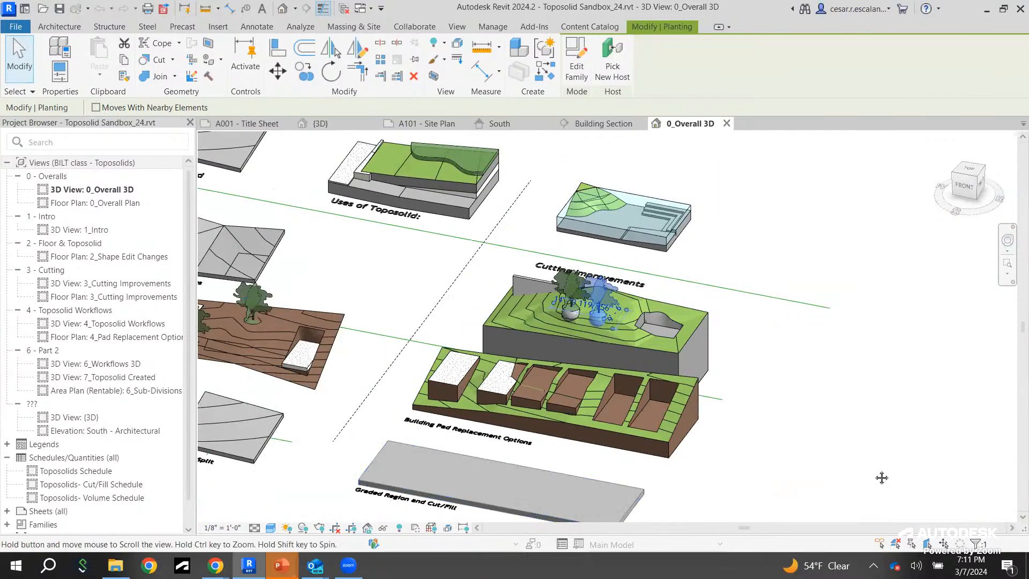
middle_click_drag(881, 477, 895, 482)
middle_click_drag(590, 462, 697, 491)
middle_click_drag(727, 335, 696, 416)
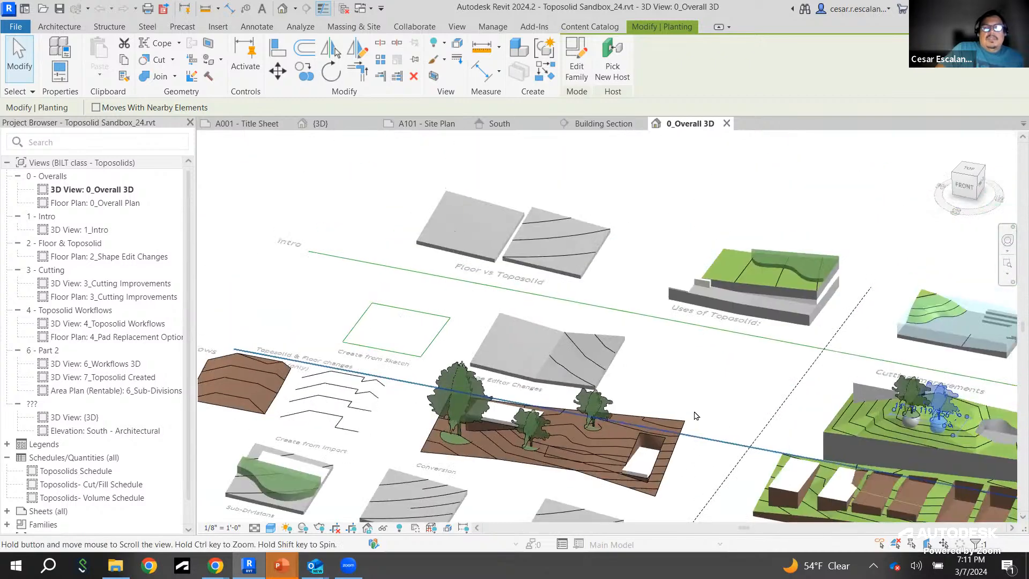
Step: Close the Toposolid Sandbox_24 view and select the Hawthorn tree on the sample house's lawn
left_click(727, 124)
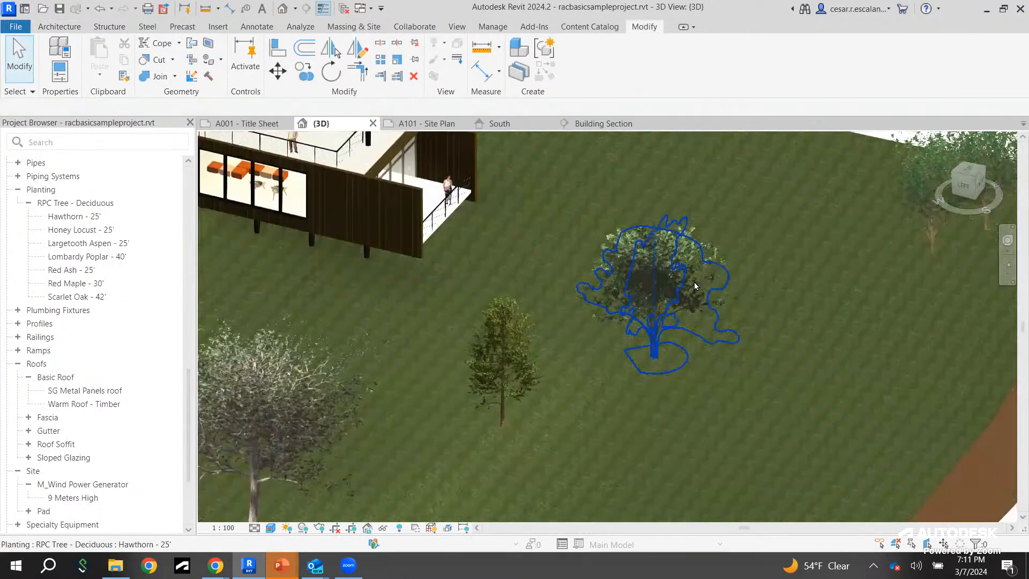
middle_click_drag(734, 255, 744, 198)
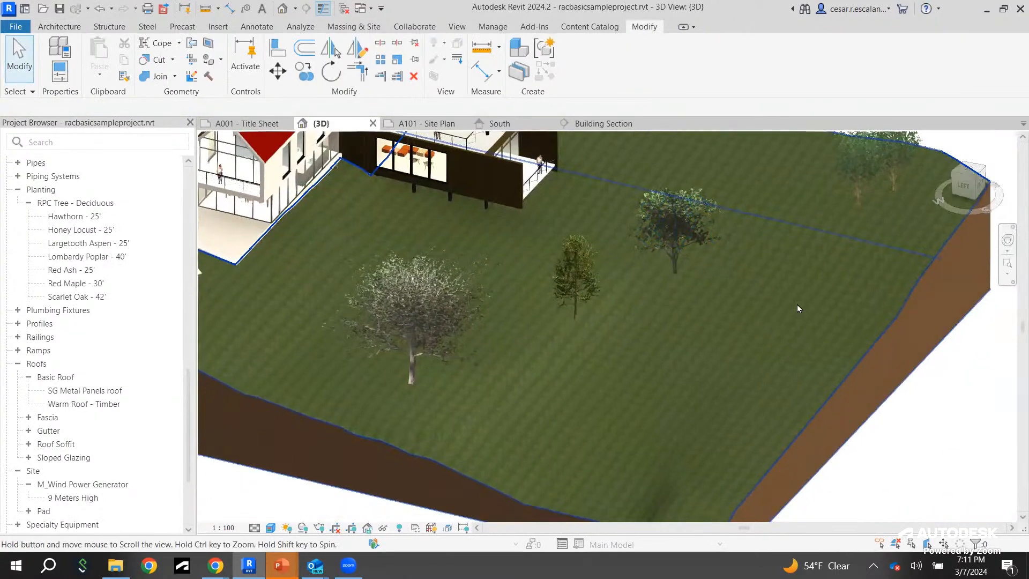
left_click(689, 230)
scroll(702, 281, "up", 3)
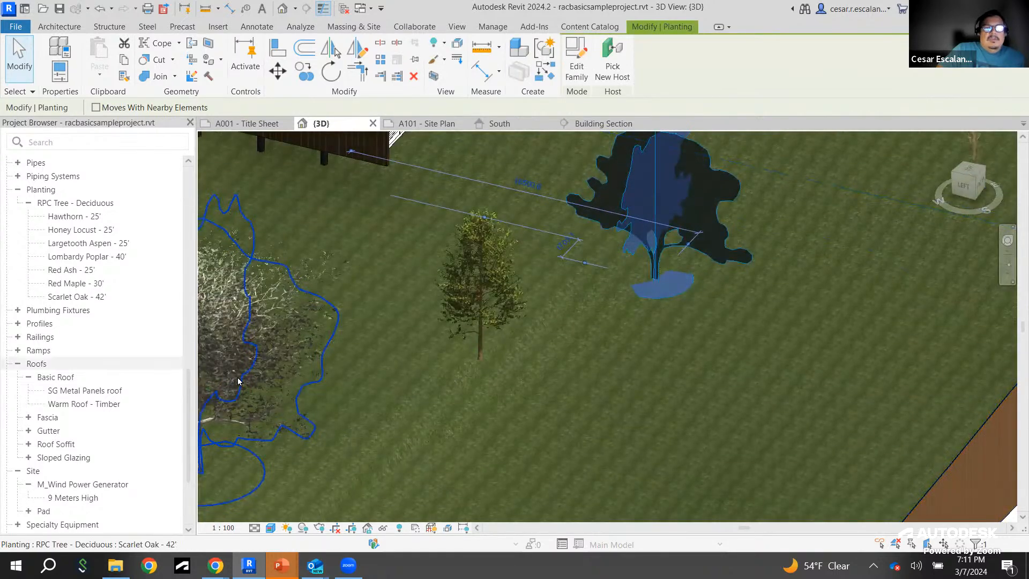
Step: Select the lawn's topography surface and display its properties
left_click(366, 380)
right_click(366, 379)
left_click(396, 369)
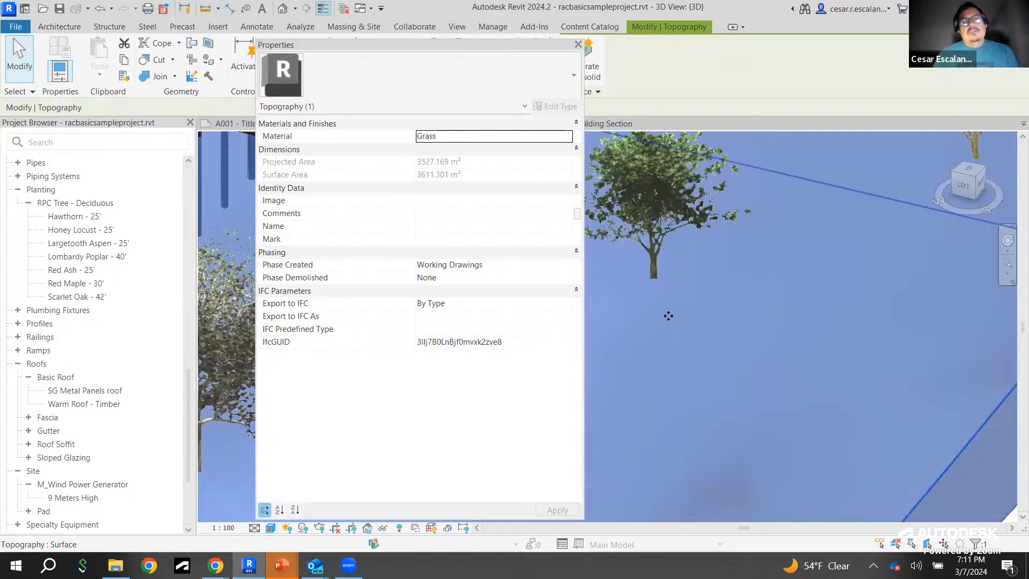
Step: Clear the topography selection, dock the Properties palette on the opposite side of the drawing area from the Project Browser, and narrow it
key("Escape")
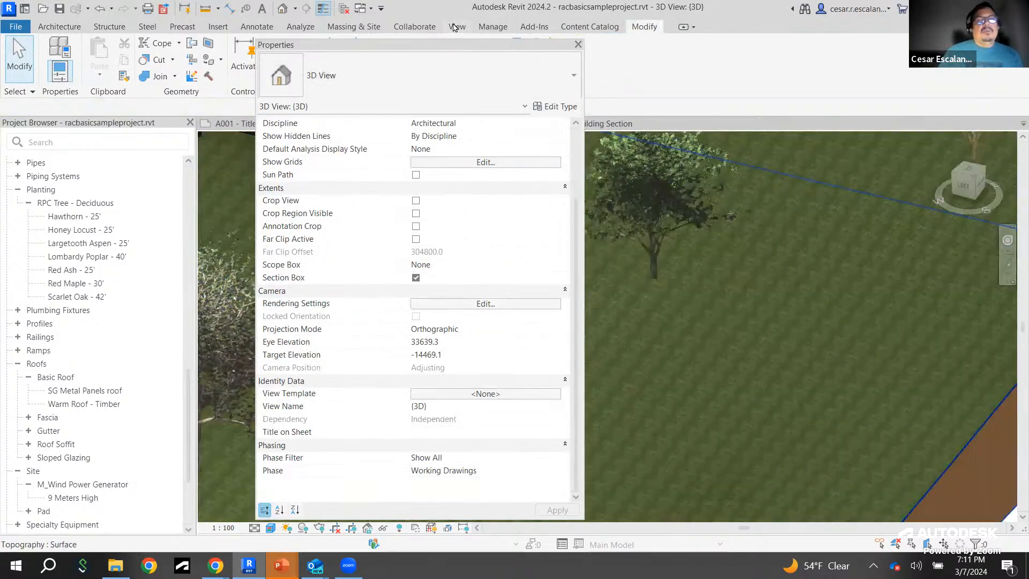
left_click_drag(464, 46, 439, 216)
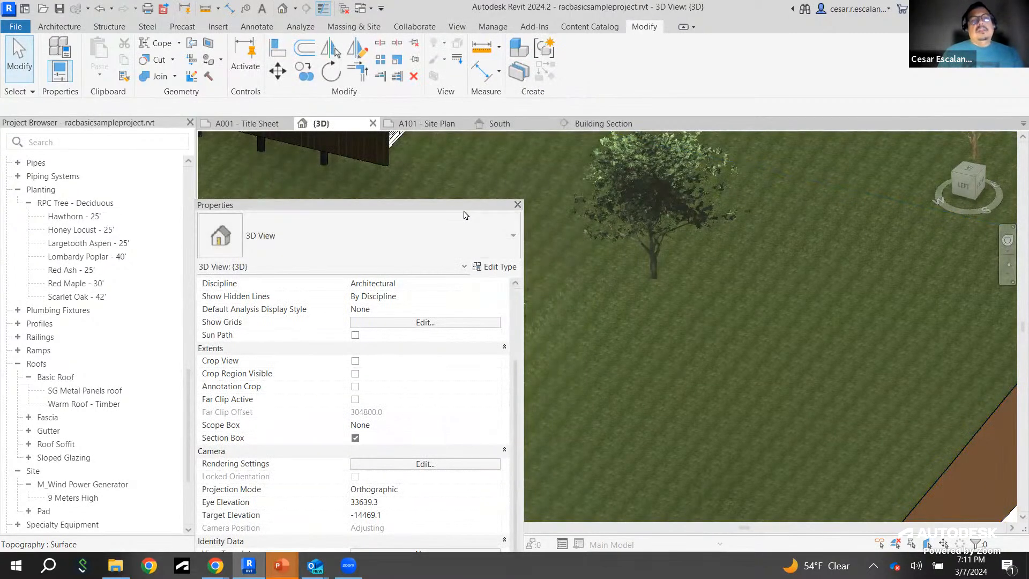
double_click(435, 205)
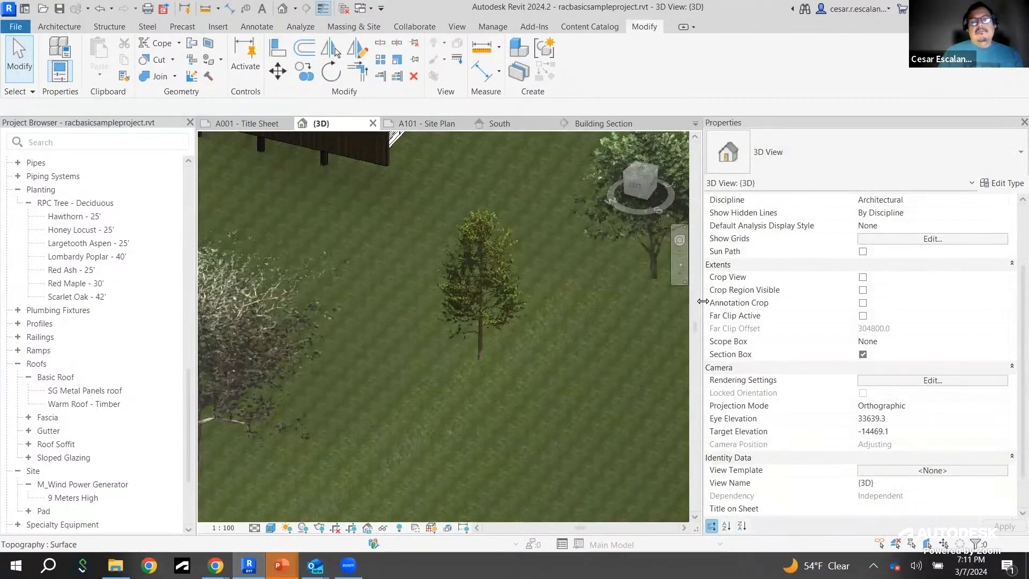
left_click_drag(702, 301, 839, 303)
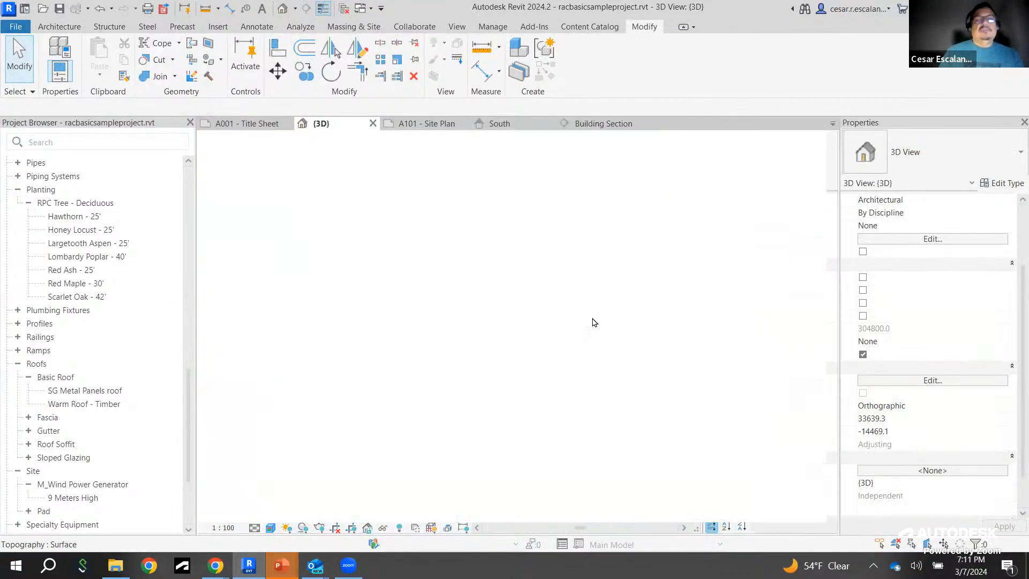
Step: Examine the sample house's lawn, trees and terrain edges in the 3D view
scroll(581, 337, "down", 3)
middle_click_drag(628, 332, 504, 333)
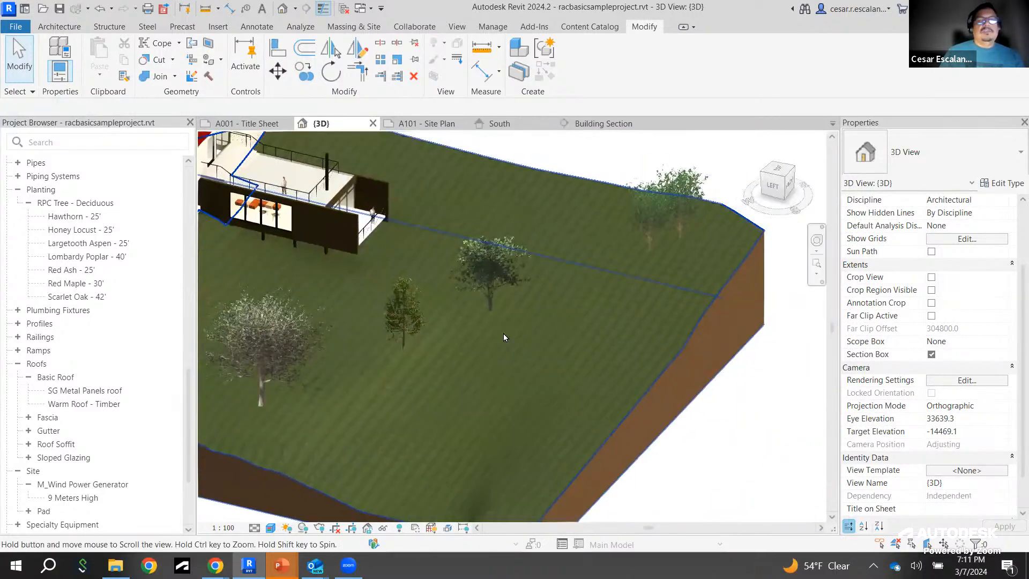
scroll(763, 441, "down", 3)
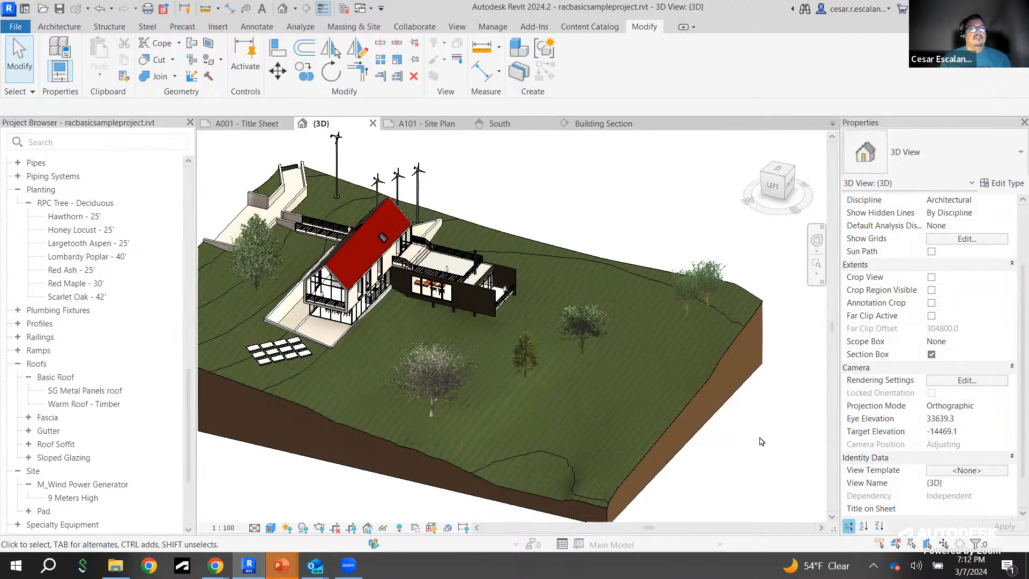
scroll(391, 424, "up", 3)
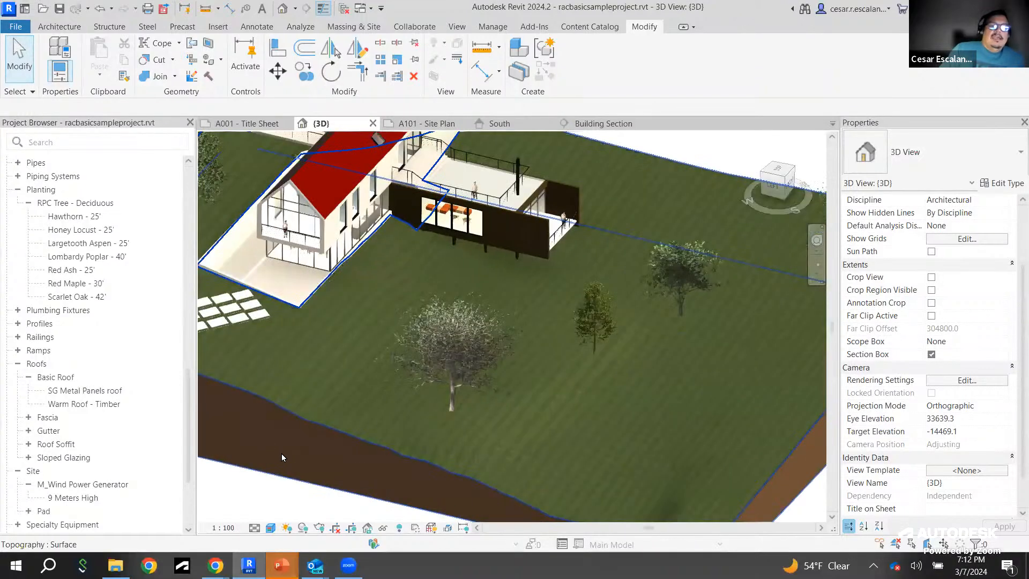
middle_click_drag(339, 426, 340, 425)
scroll(348, 418, "down", 5)
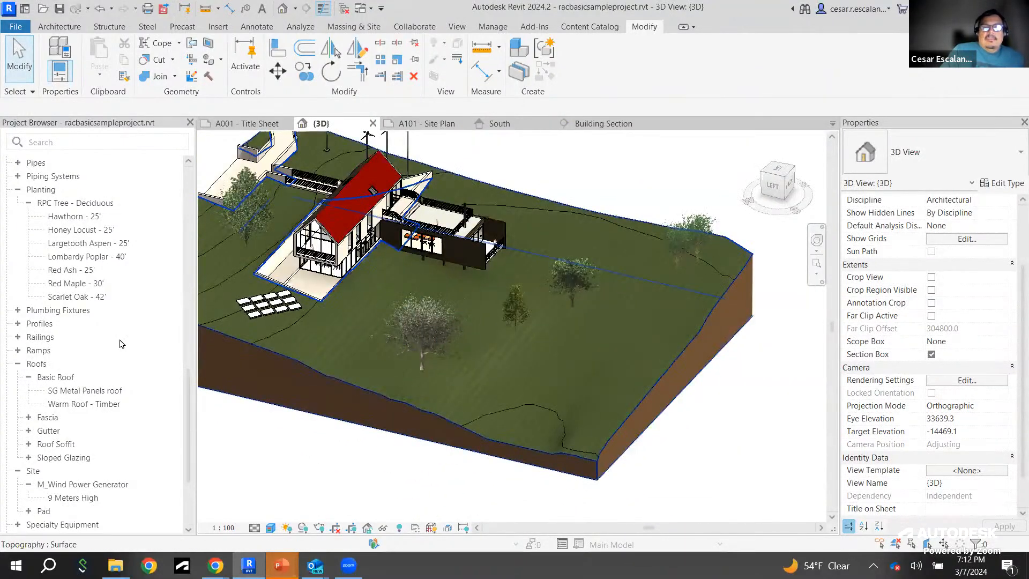
scroll(616, 385, "up", 4)
middle_click_drag(616, 385, 650, 408)
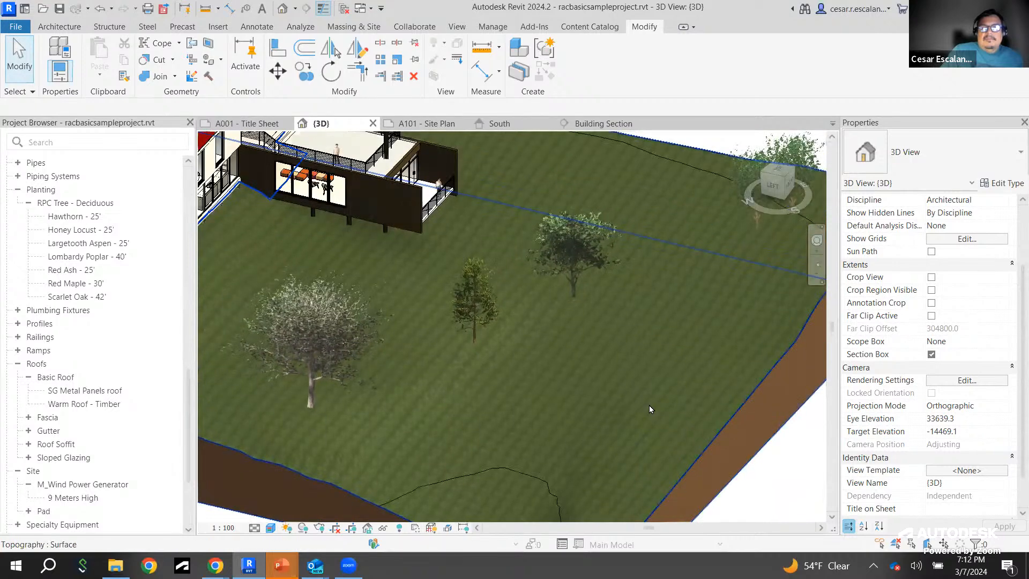
scroll(649, 408, "down", 3)
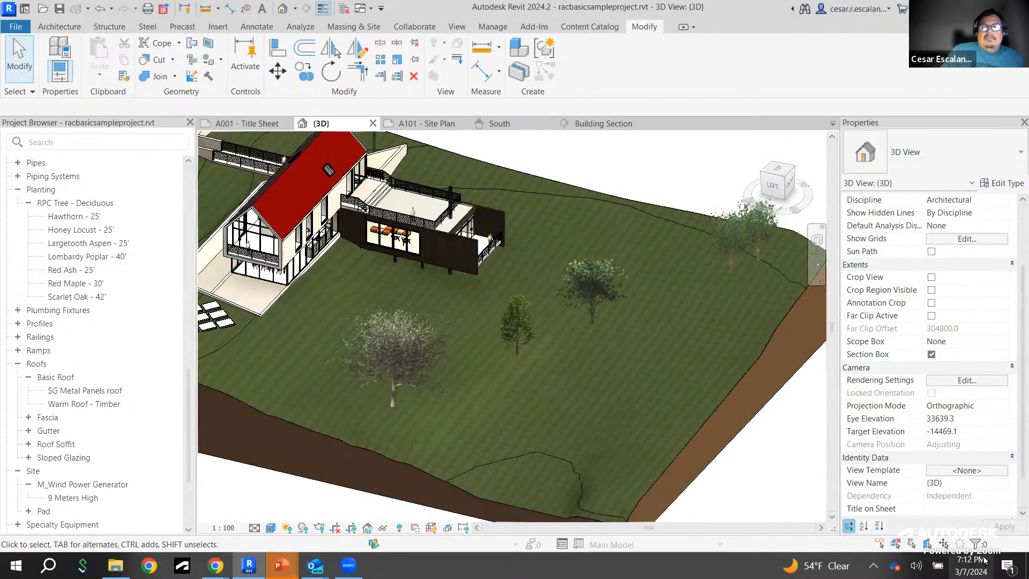
scroll(750, 450, "down", 2)
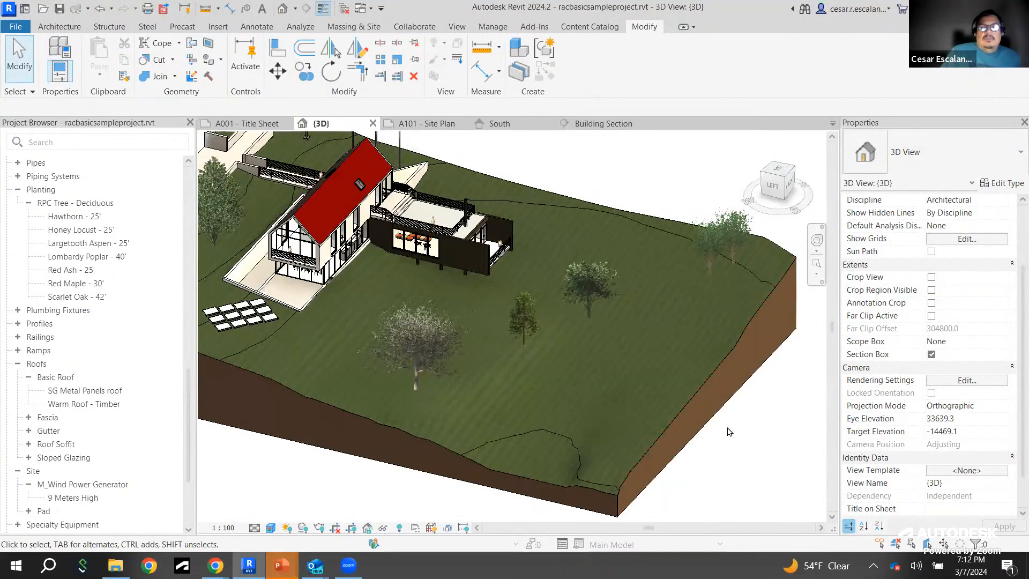
scroll(728, 431, "down", 1)
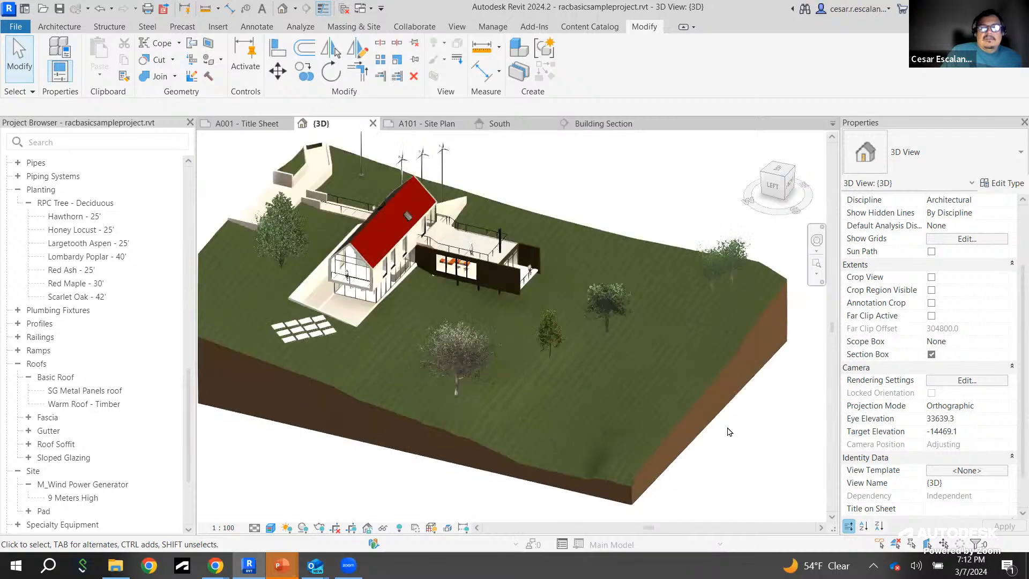
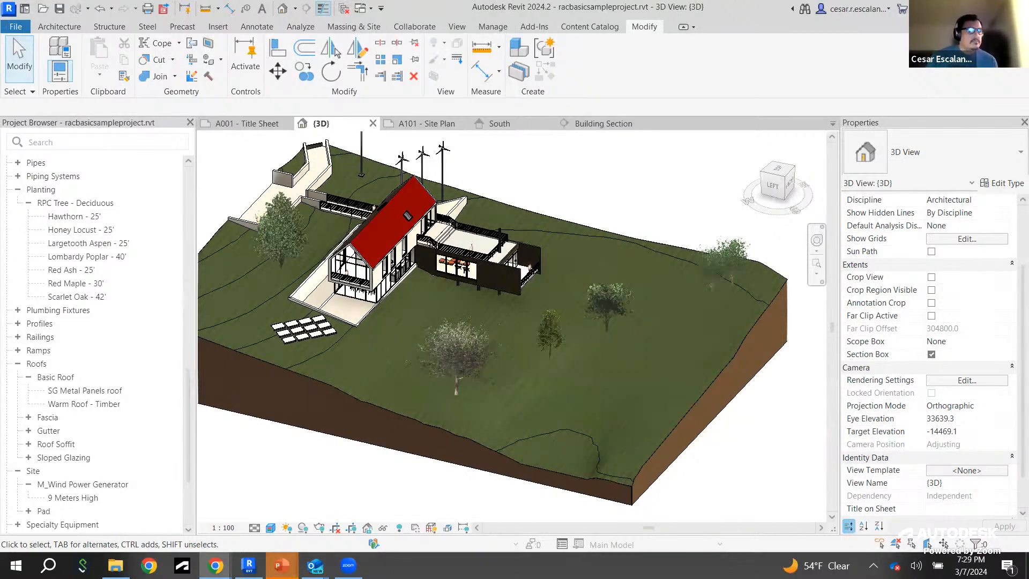
Step: Switch to Chrome and open the bimstore website in a new tab
mouse_move(214, 565)
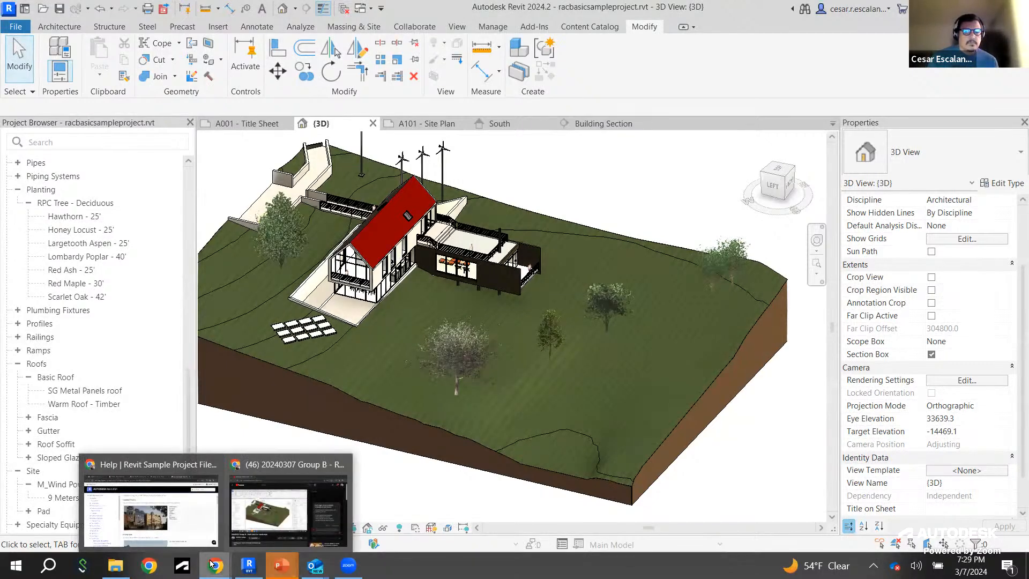
left_click(168, 521)
left_click(833, 13)
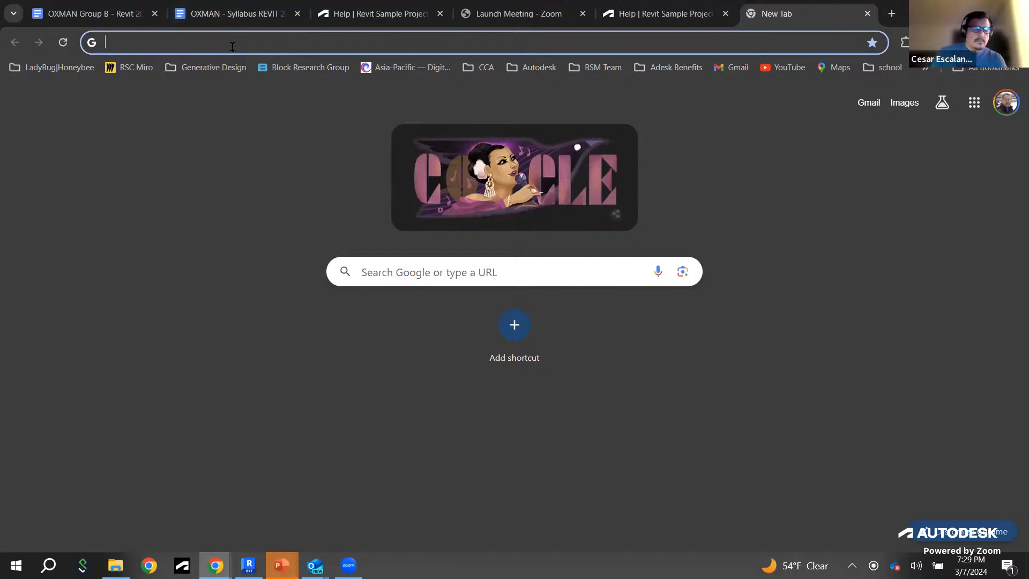
type("bim")
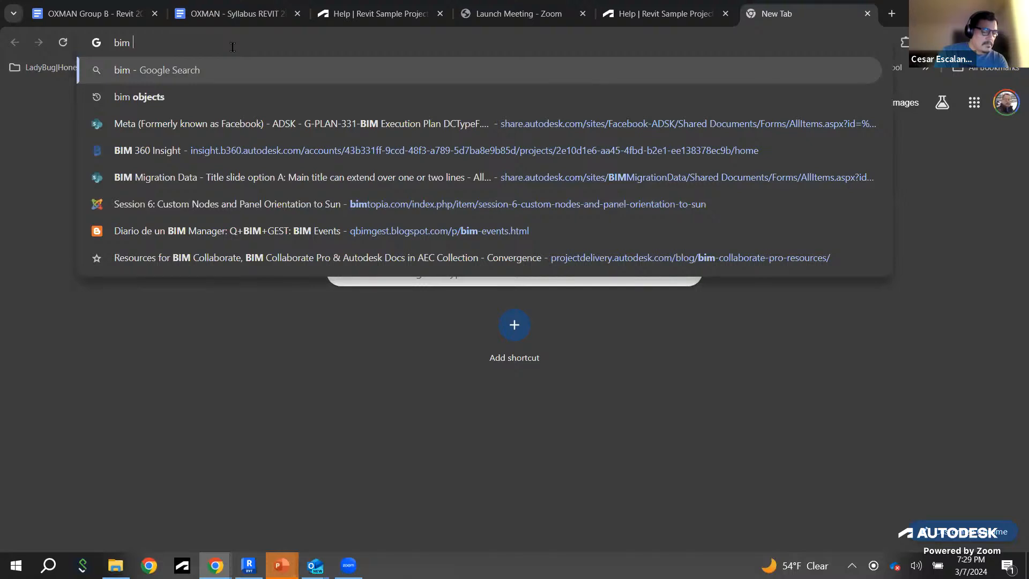
key("BackSpace")
type("store")
key("Return")
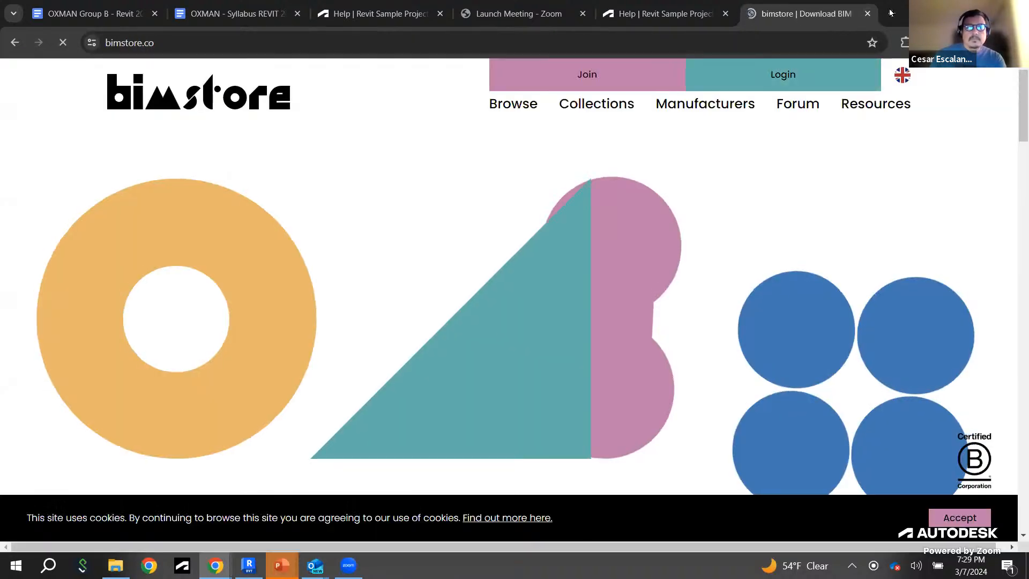
Step: Search for bimsmith in another new tab and open the BIMsmith website
left_click(891, 14)
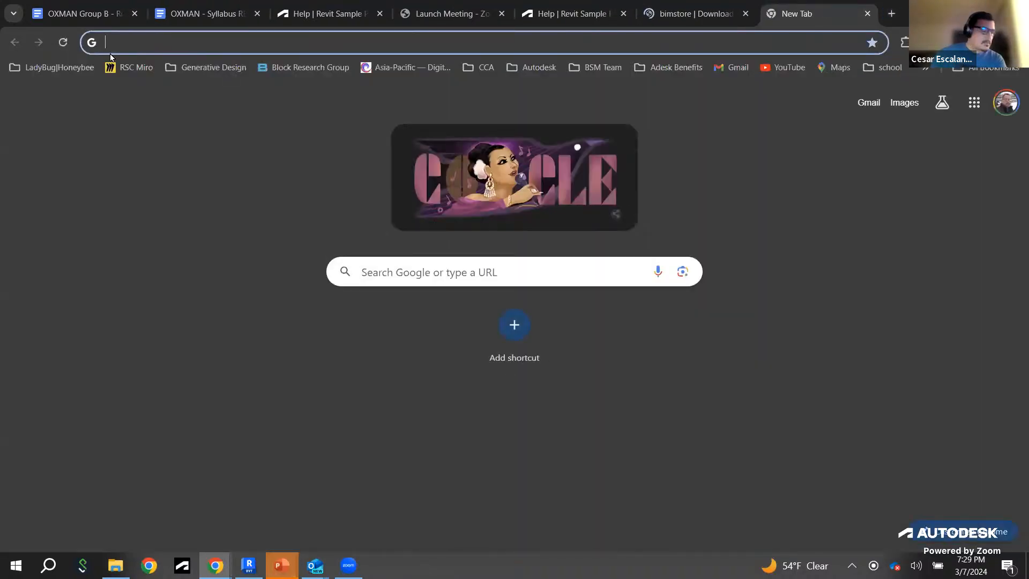
type("bim")
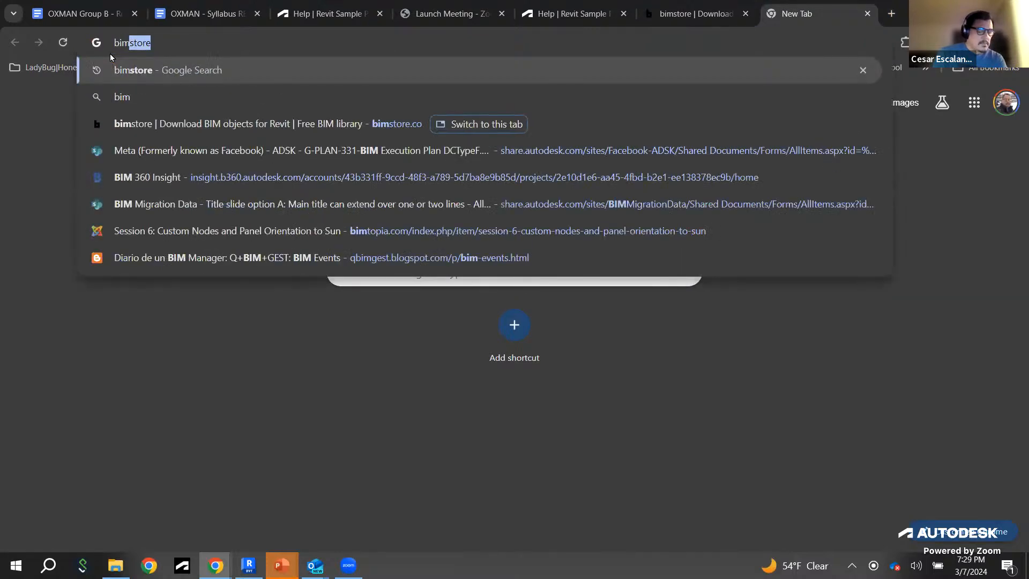
type("smith")
key("Return")
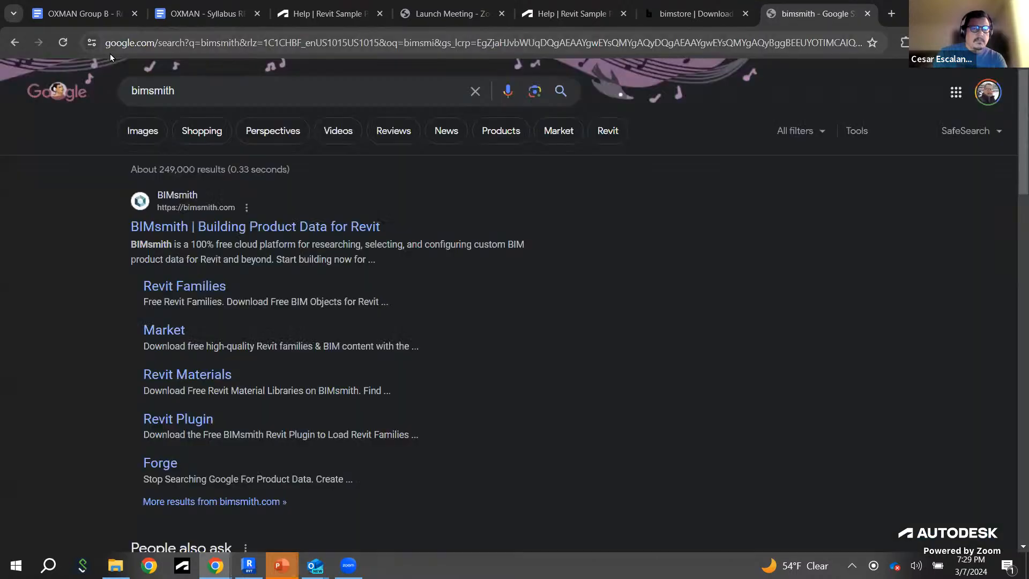
left_click(300, 227)
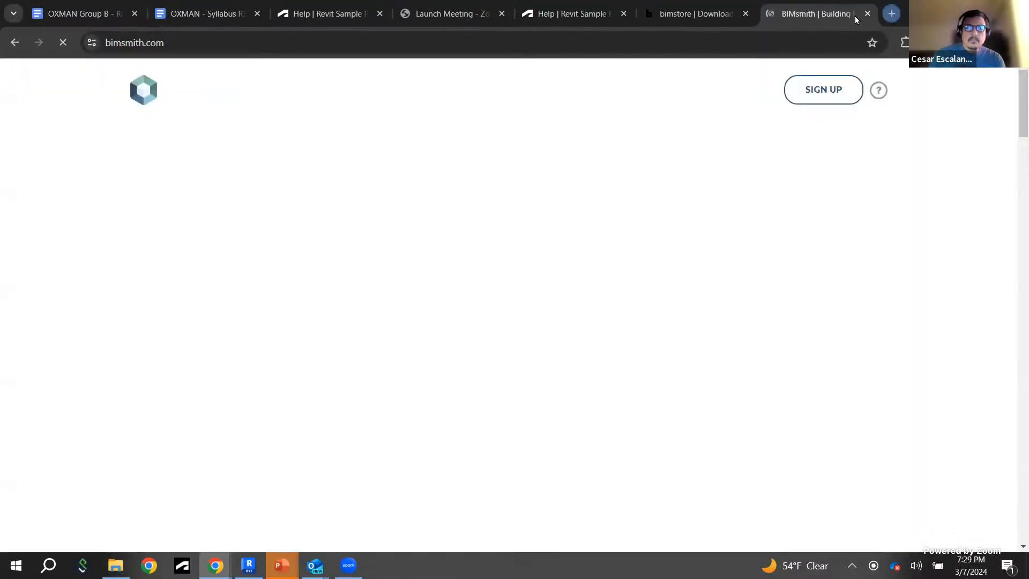
Step: Look up revit city in a new tab and bring up the RevitCity home page
left_click(891, 13)
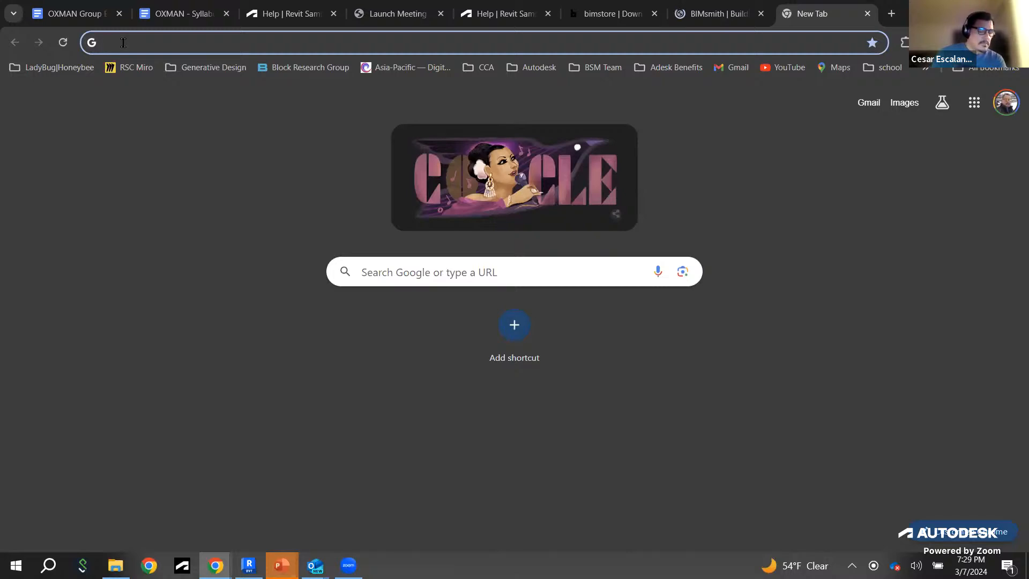
type("revit")
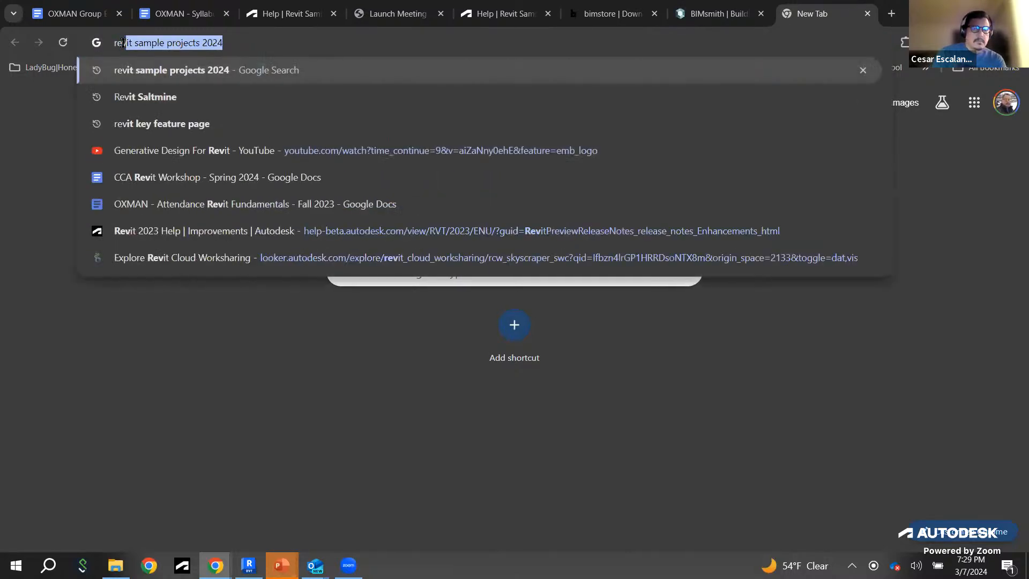
type(" city")
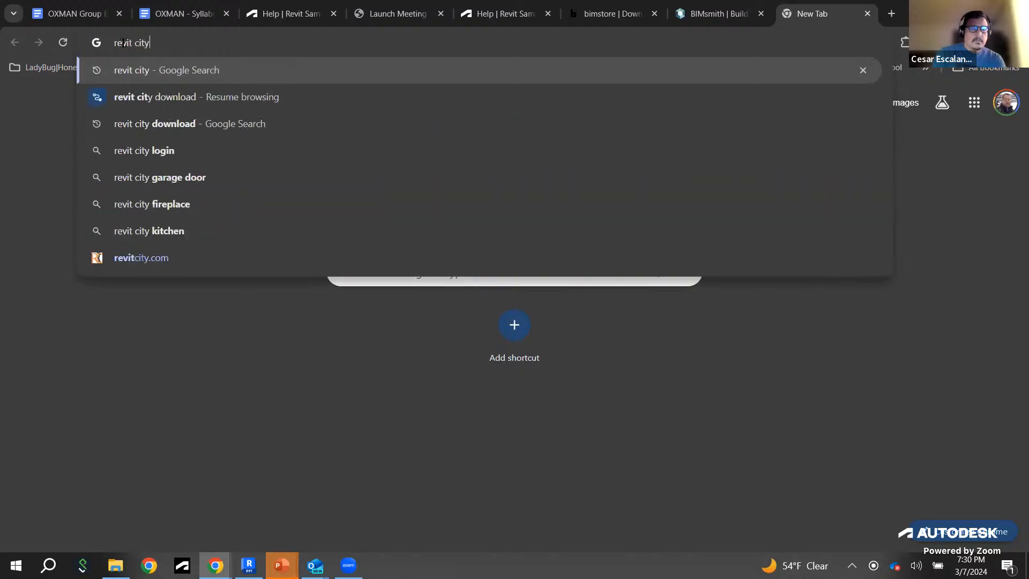
key("Return")
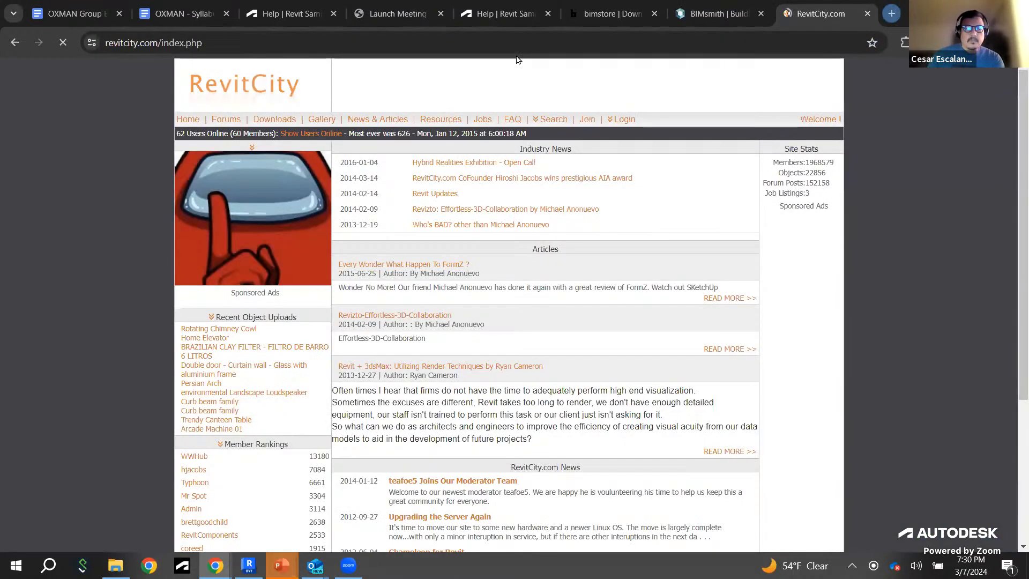
Step: Search for arcat in a new tab and open the Arcat website from the results
left_click(891, 13)
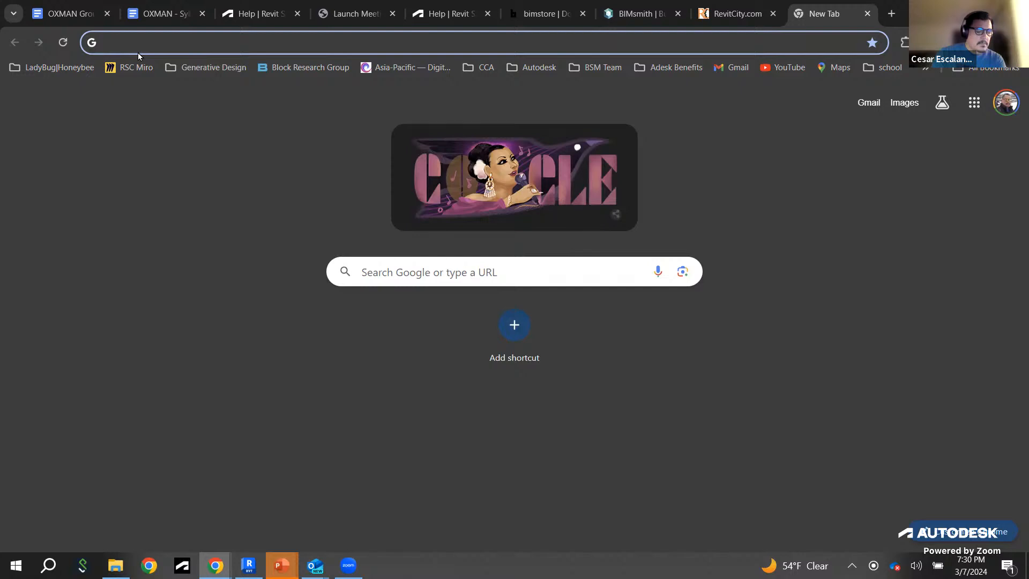
type("arcat")
key("Return")
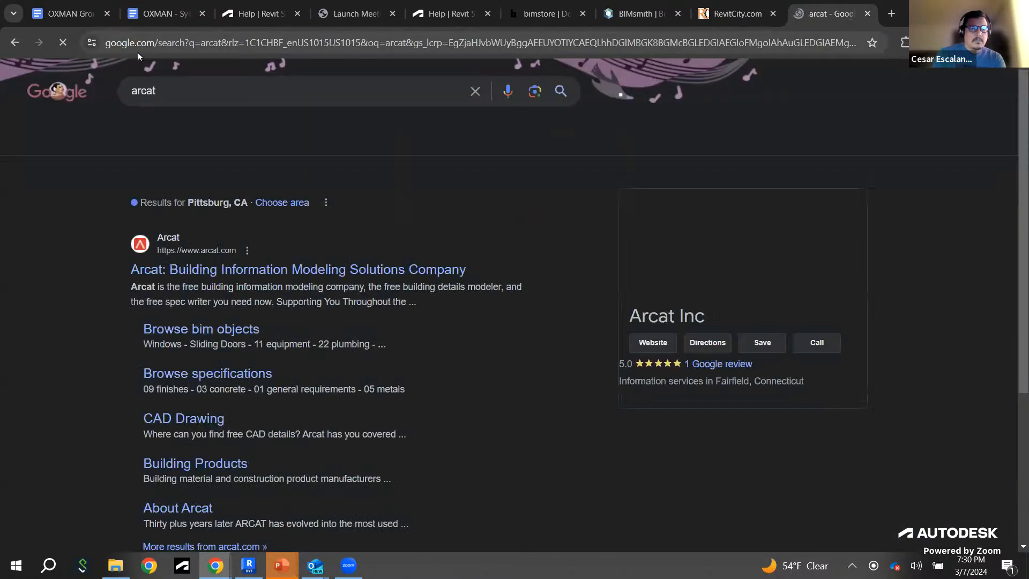
left_click(217, 268)
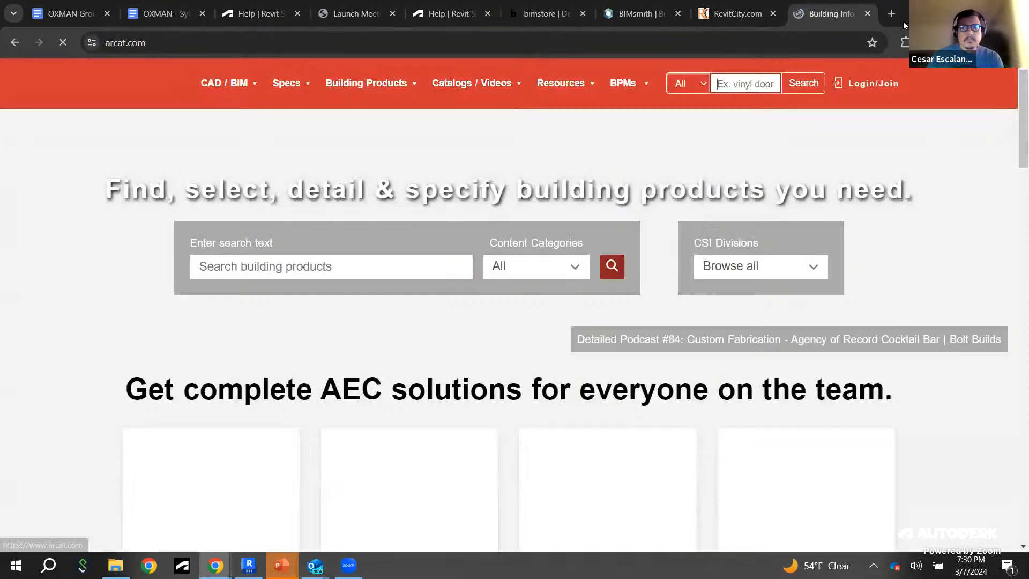
Step: Search the web for "national bim library" in a new tab
left_click(891, 13)
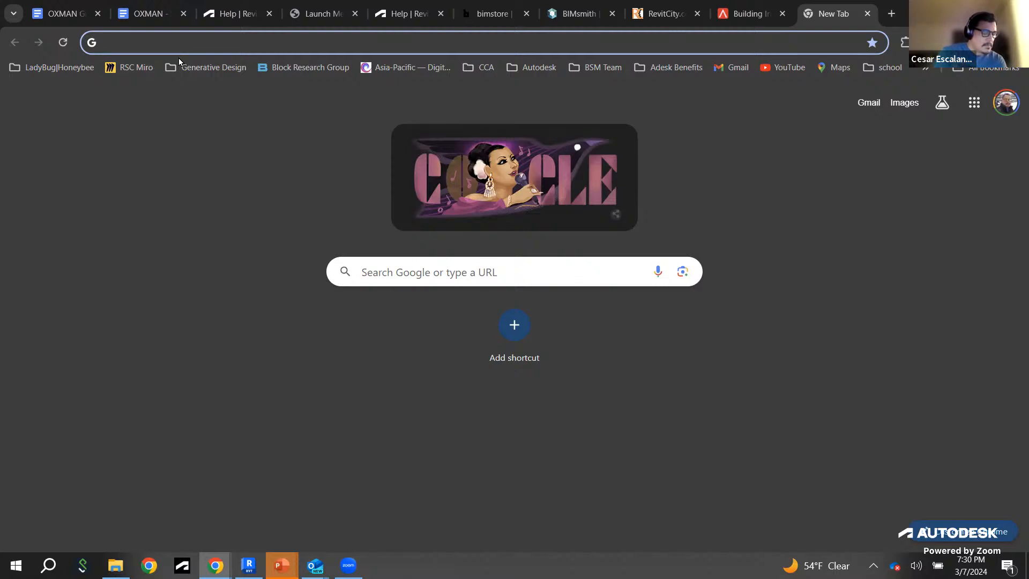
type("na")
key("BackSpace")
key("BackSpace")
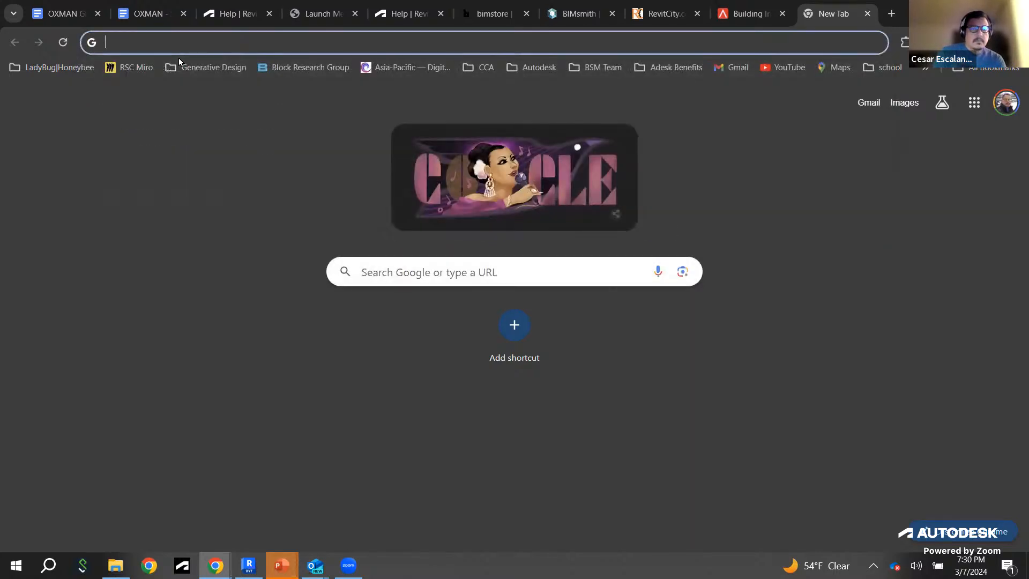
type("national bim")
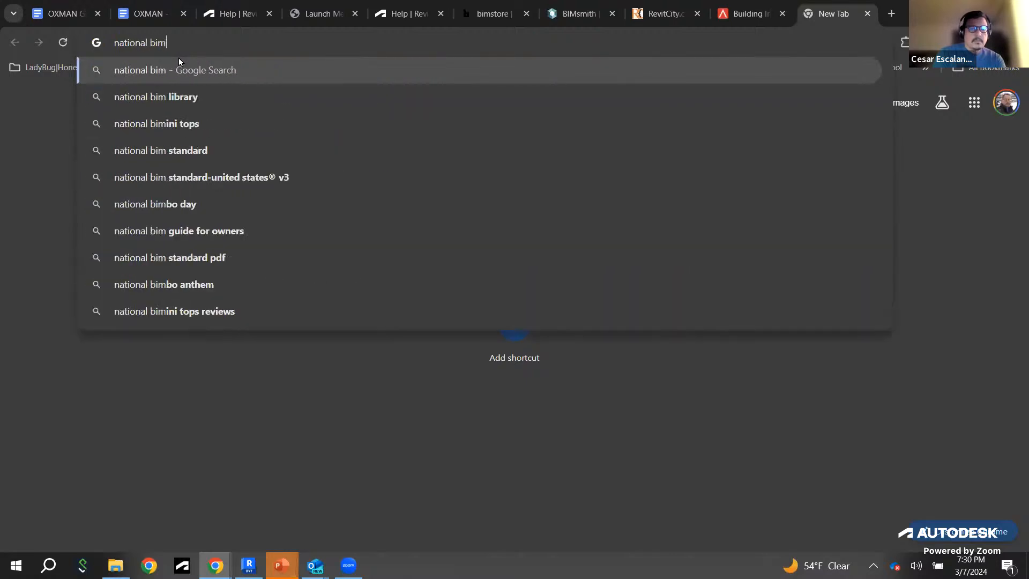
type(" lib")
key("Return")
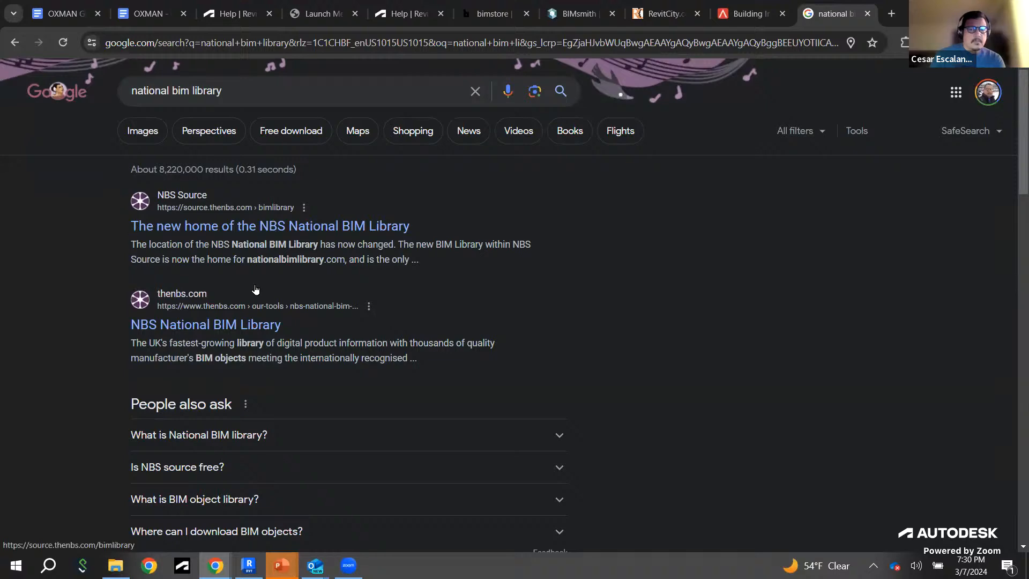
Step: Open the NBS National BIM Library result, accept all cookies and go to the NBS Canada - English site
left_click(244, 326)
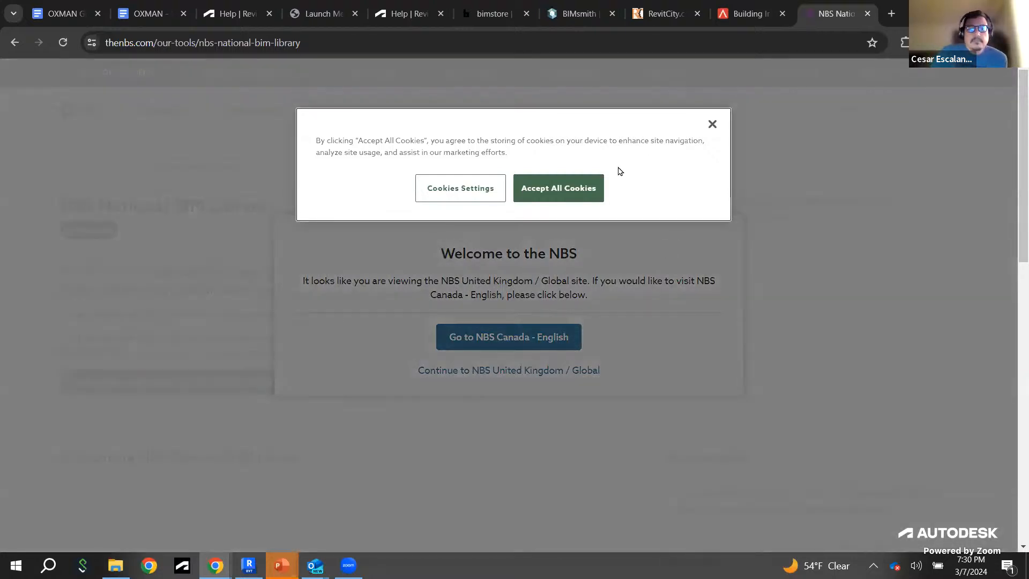
left_click(591, 186)
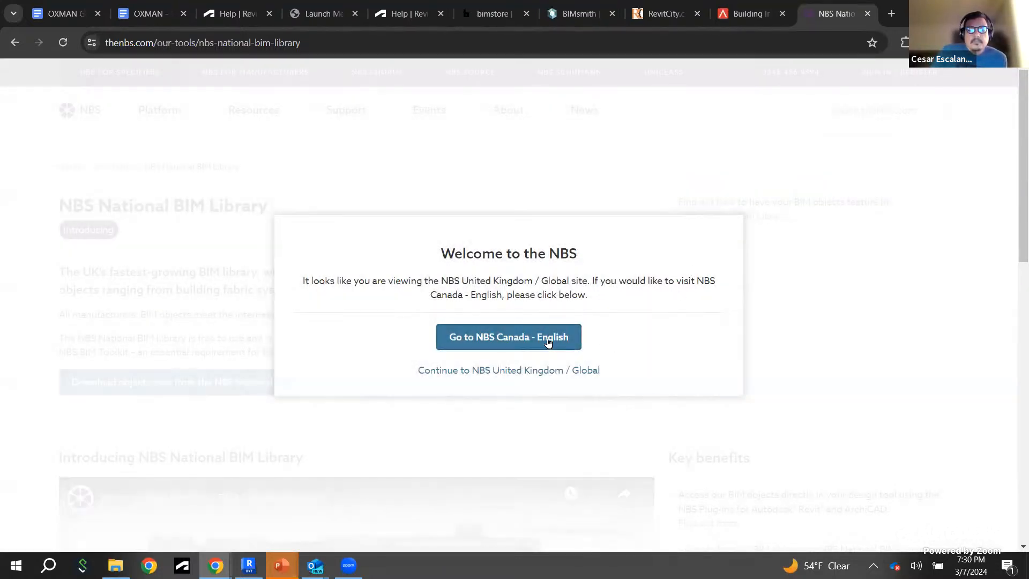
left_click(547, 341)
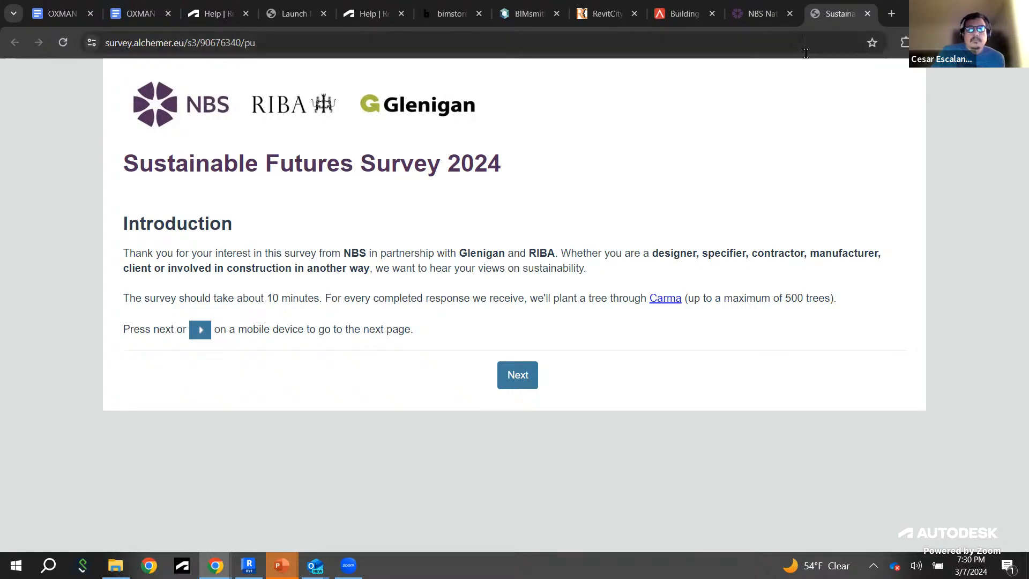
Step: Close the Sustainable Futures Survey page, dismiss the survey pop-up and continue to the NBS United Kingdom / Global site
left_click(867, 14)
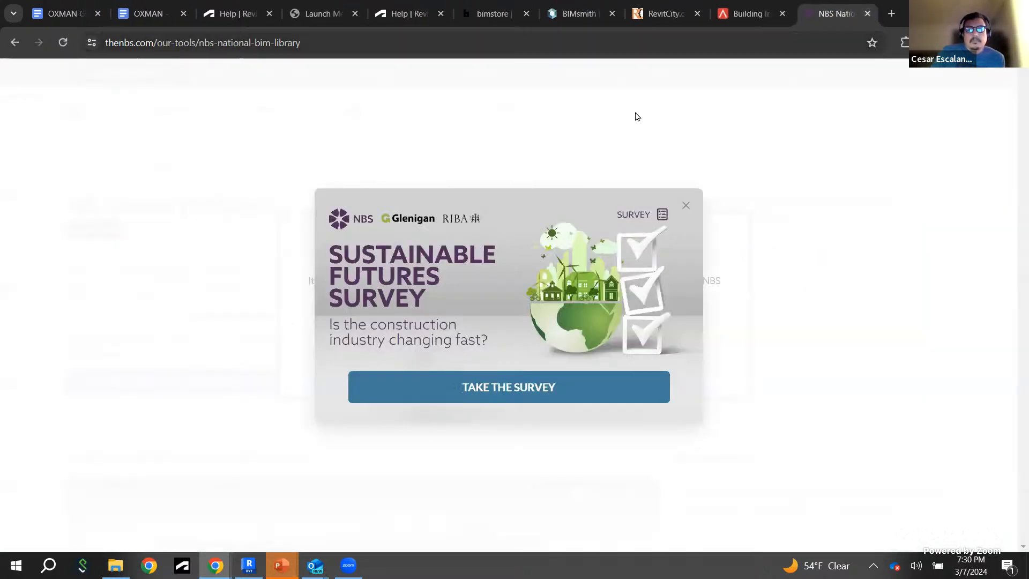
left_click(685, 205)
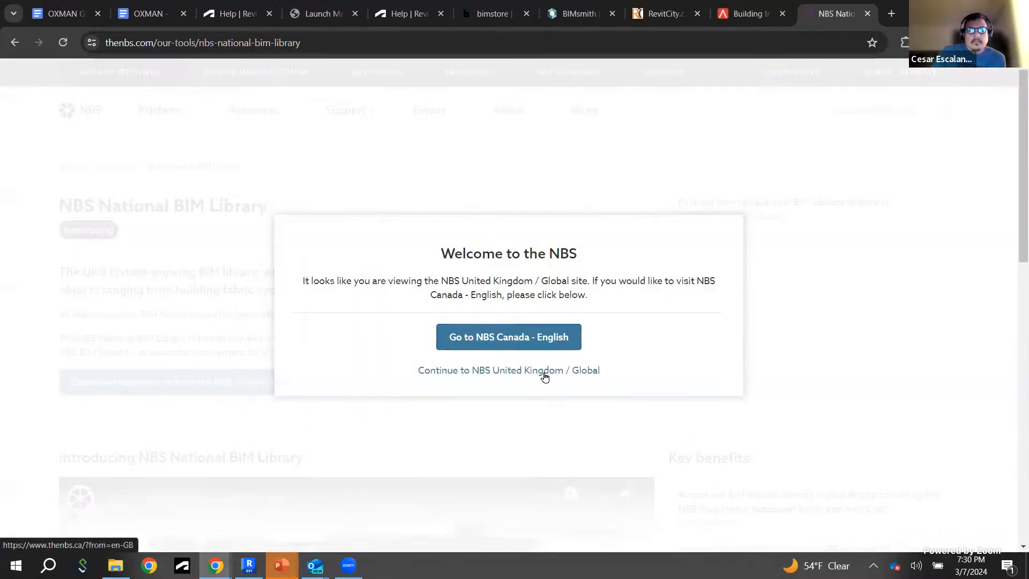
left_click(545, 372)
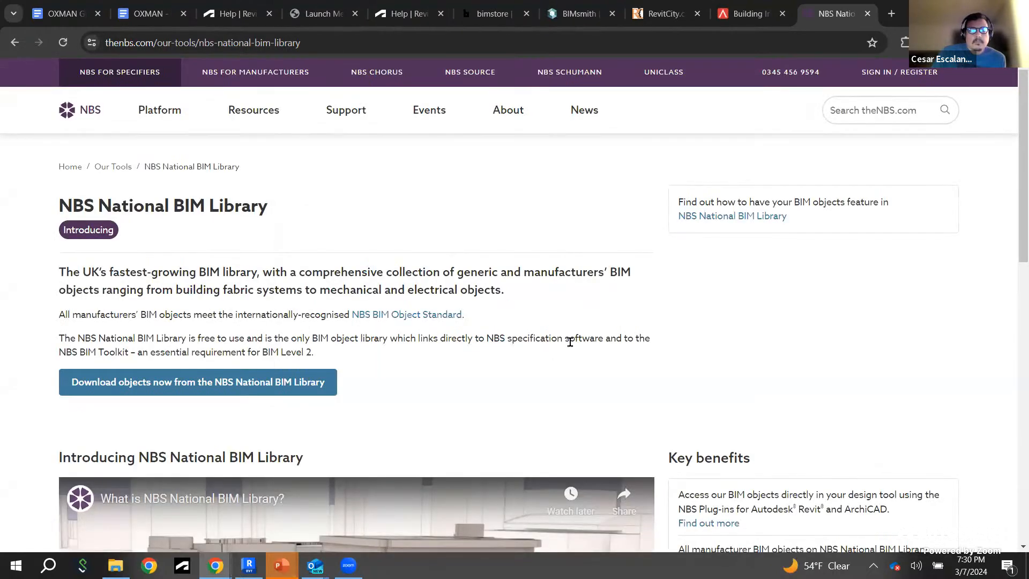
Step: Skim the NBS National BIM Library introduction and open the site for downloading its objects
scroll(569, 342, "down", 5)
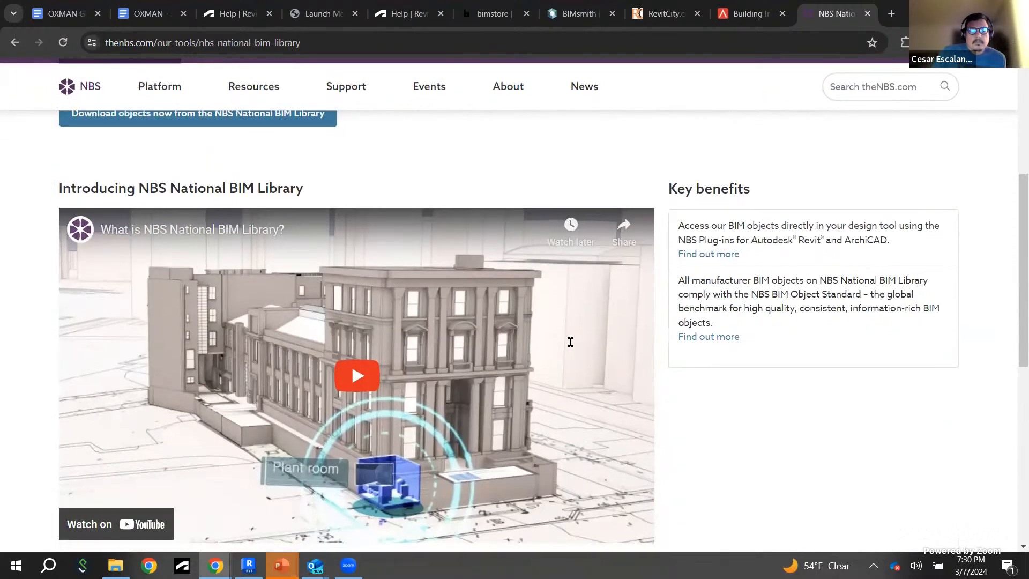
scroll(570, 341, "down", 6)
scroll(572, 347, "up", 6)
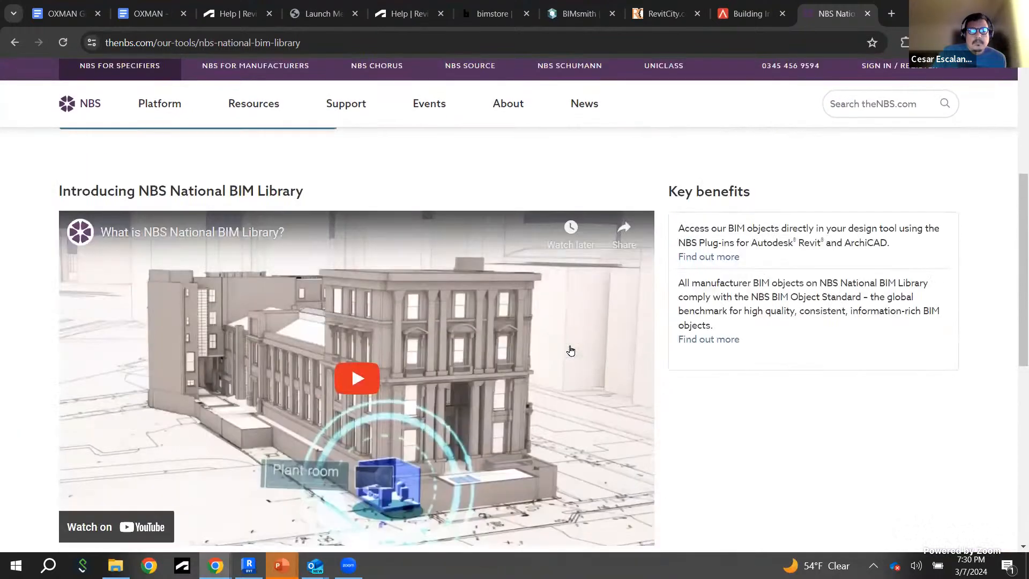
scroll(570, 351, "up", 3)
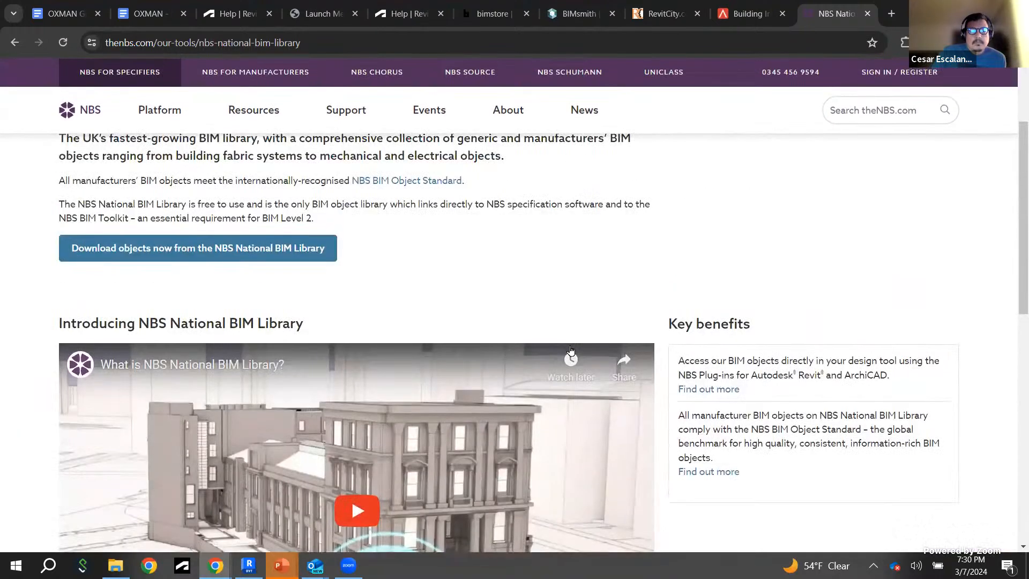
left_click(224, 248)
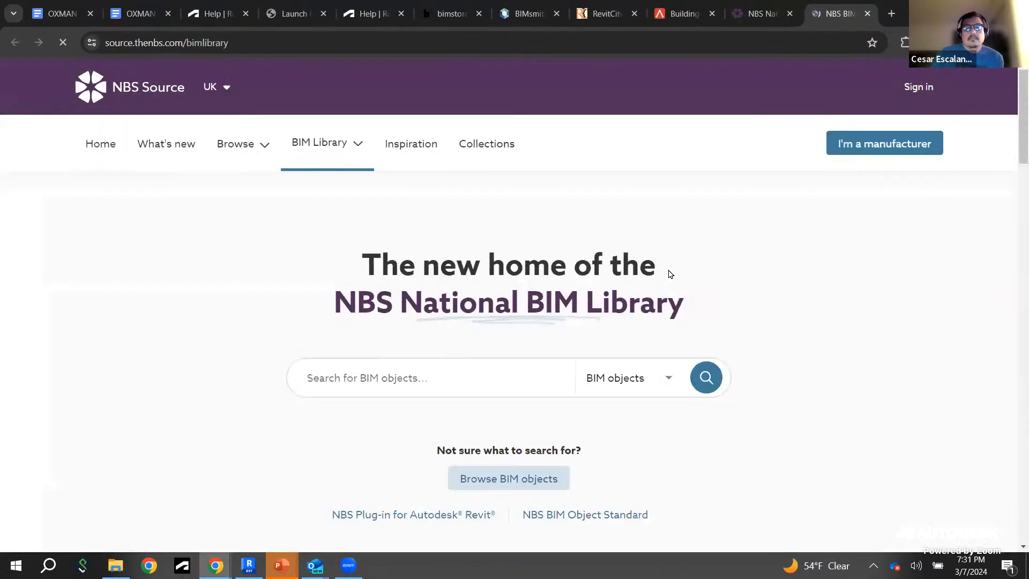
Step: Look through the NBS Source BIM Library page, including the Revit plug-in and NBS BIM Object Standard sections
scroll(732, 270, "down", 3)
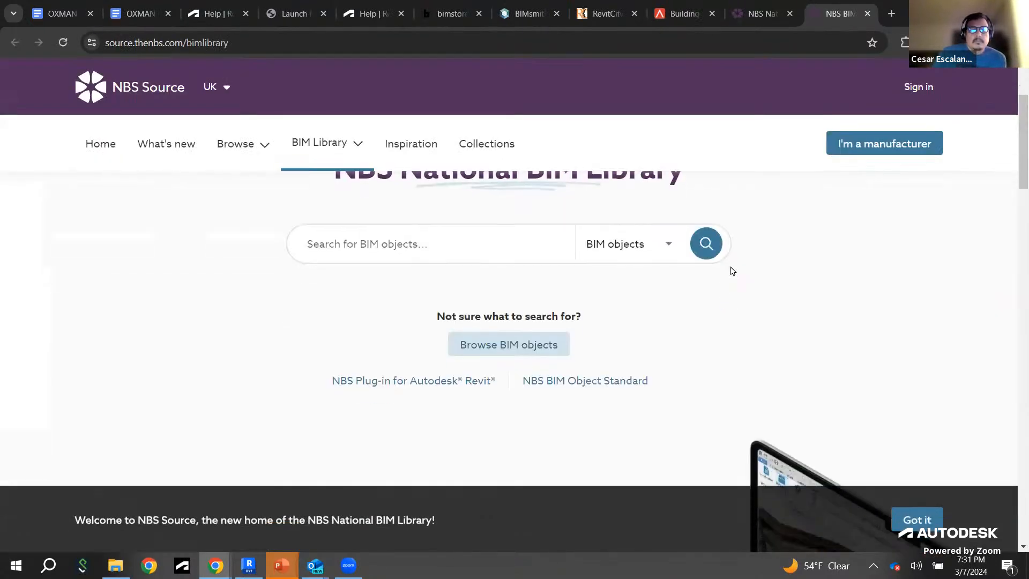
scroll(732, 271, "down", 10)
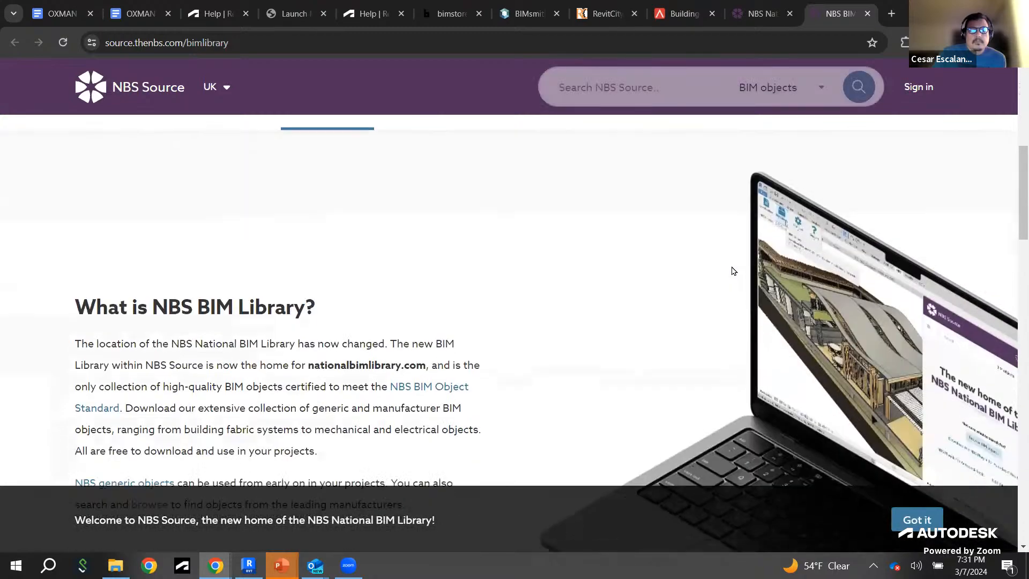
scroll(733, 271, "down", 5)
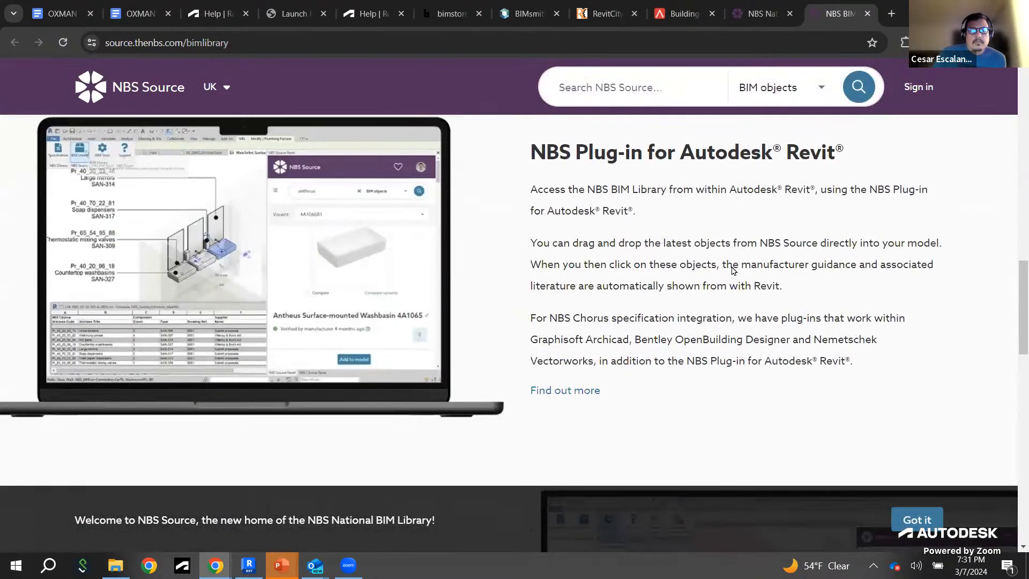
scroll(732, 266, "down", 10)
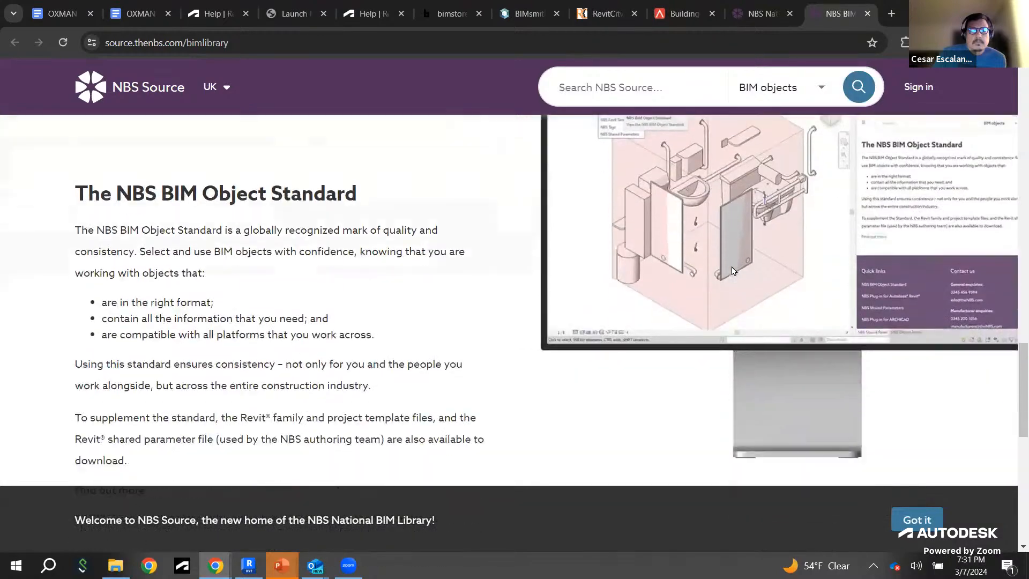
scroll(733, 271, "down", 6)
scroll(733, 271, "up", 16)
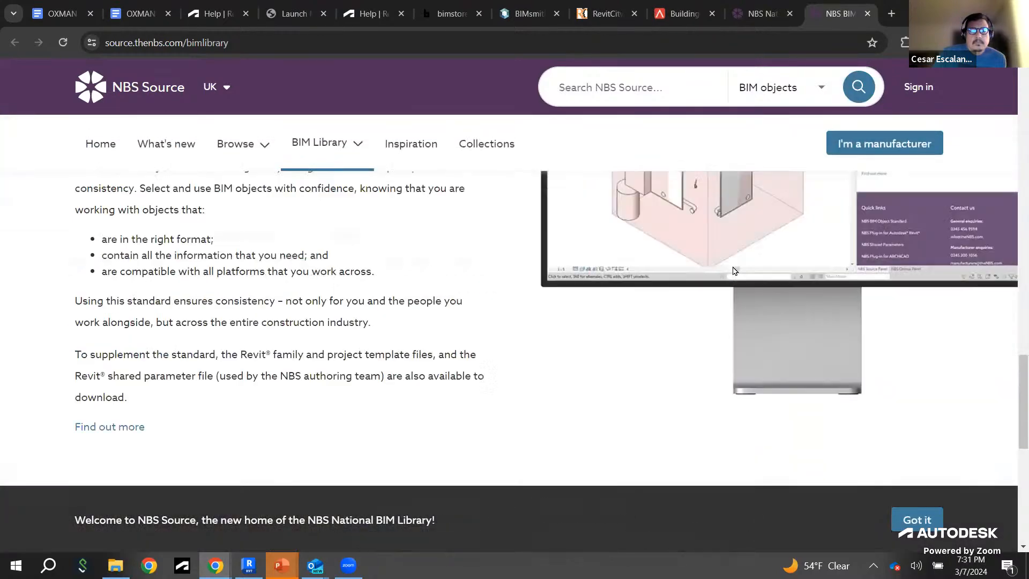
scroll(733, 271, "up", 8)
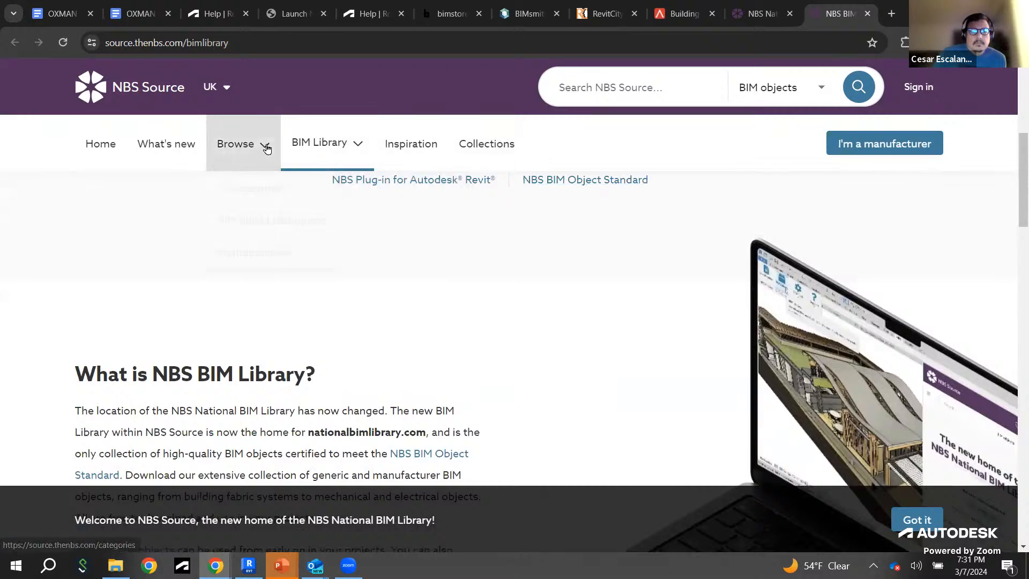
Step: Browse all NBS Source product categories and open the Plants and animals category
mouse_move(266, 148)
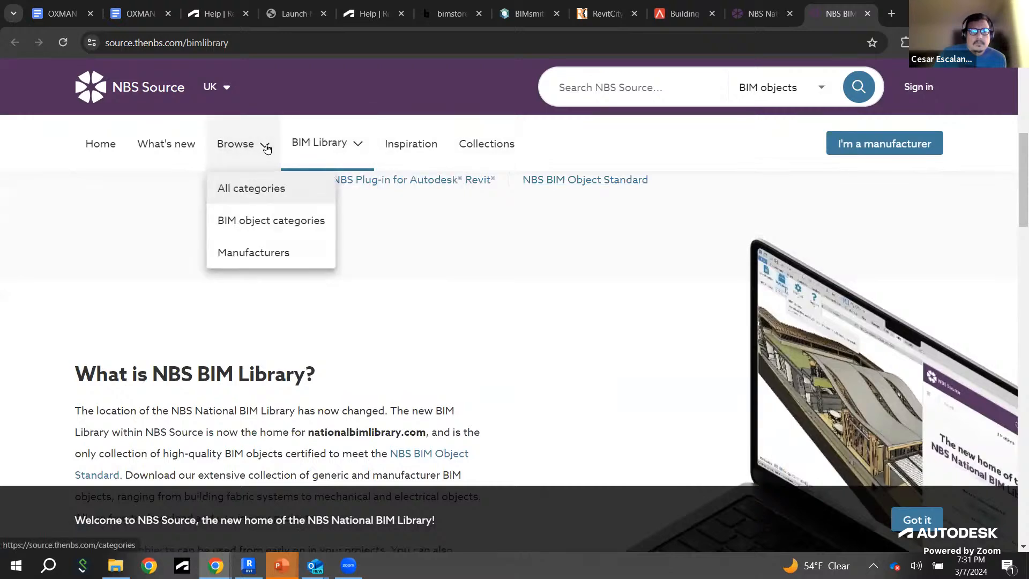
left_click(270, 191)
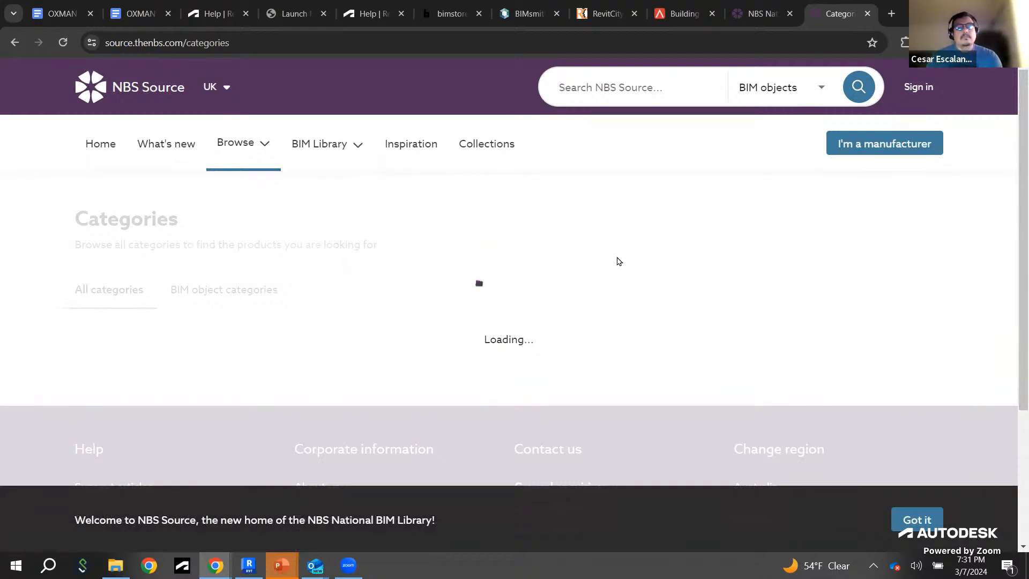
scroll(619, 261, "down", 2)
scroll(619, 261, "up", 2)
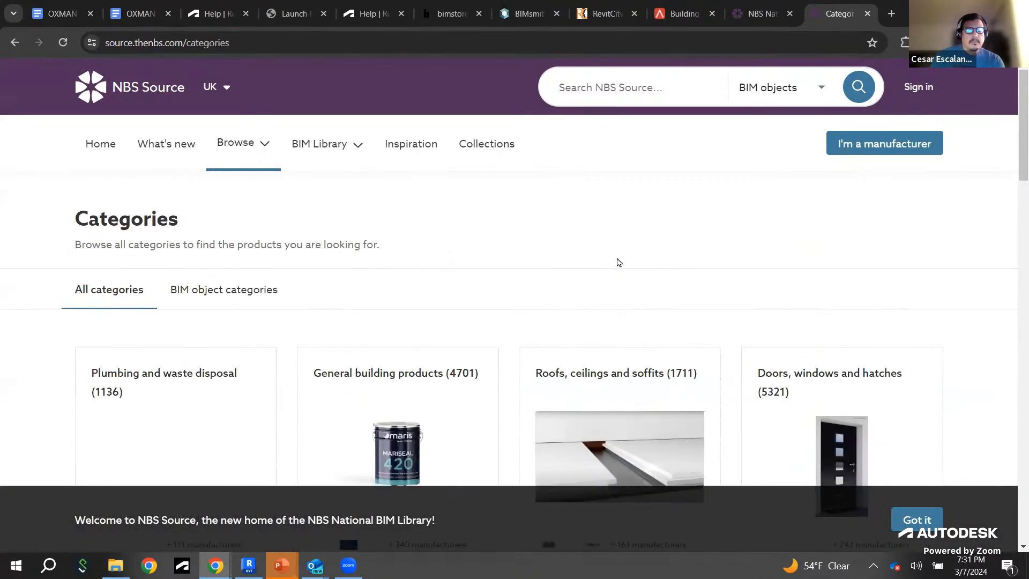
scroll(619, 262, "down", 8)
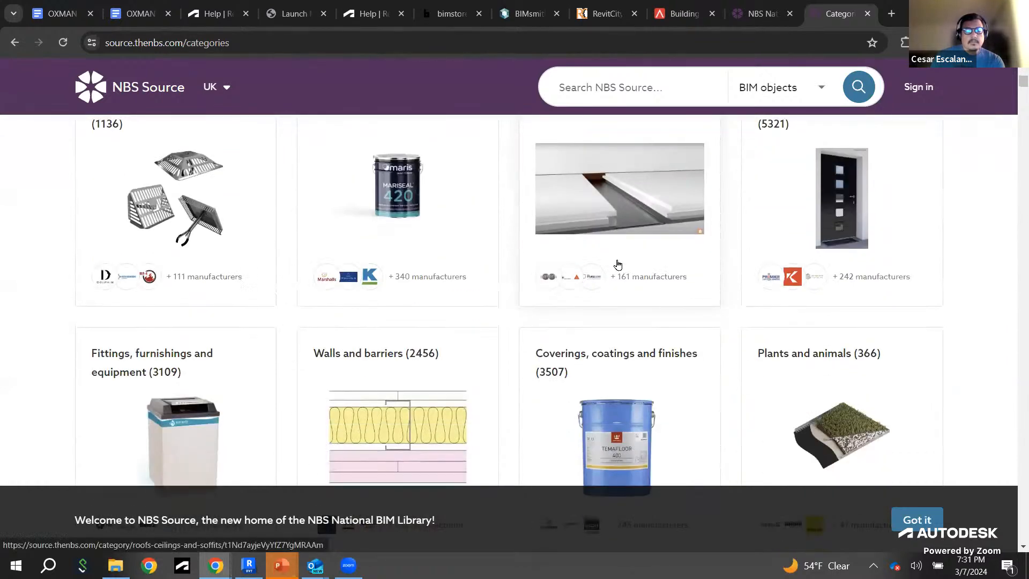
scroll(617, 264, "up", 2)
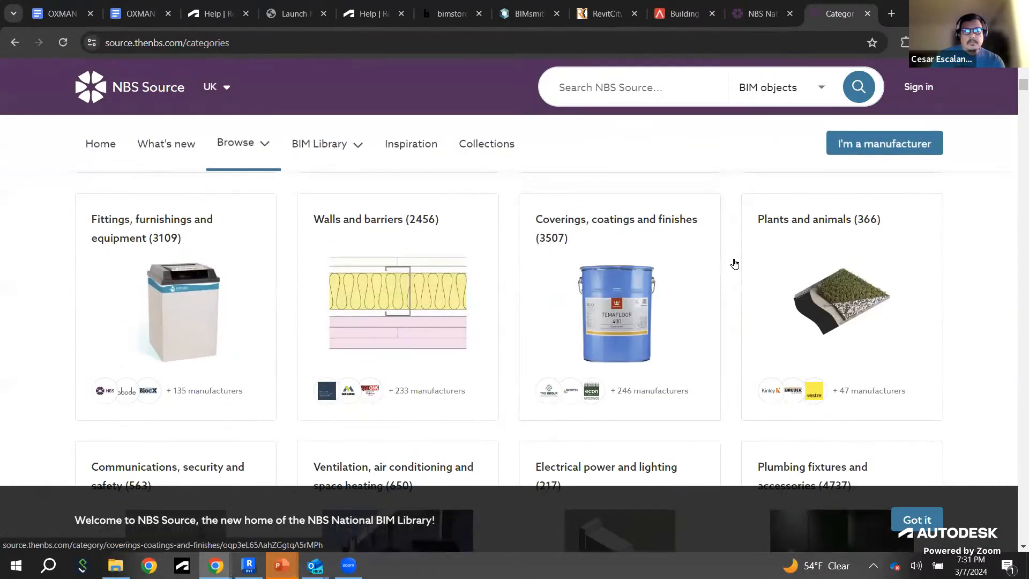
left_click(841, 233)
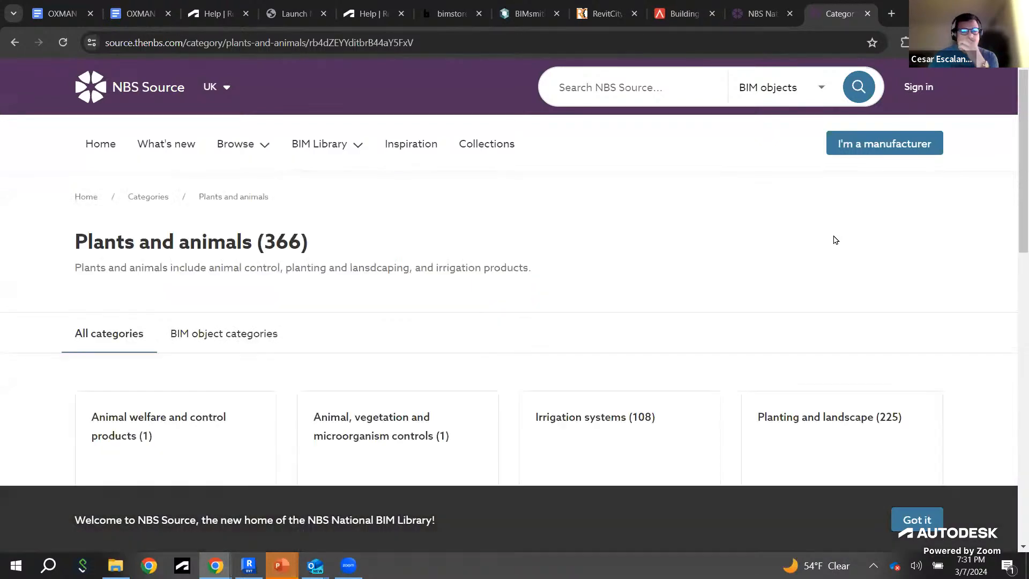
Step: Review the Plants and animals subcategories and open Planting and landscape
scroll(796, 273, "down", 2)
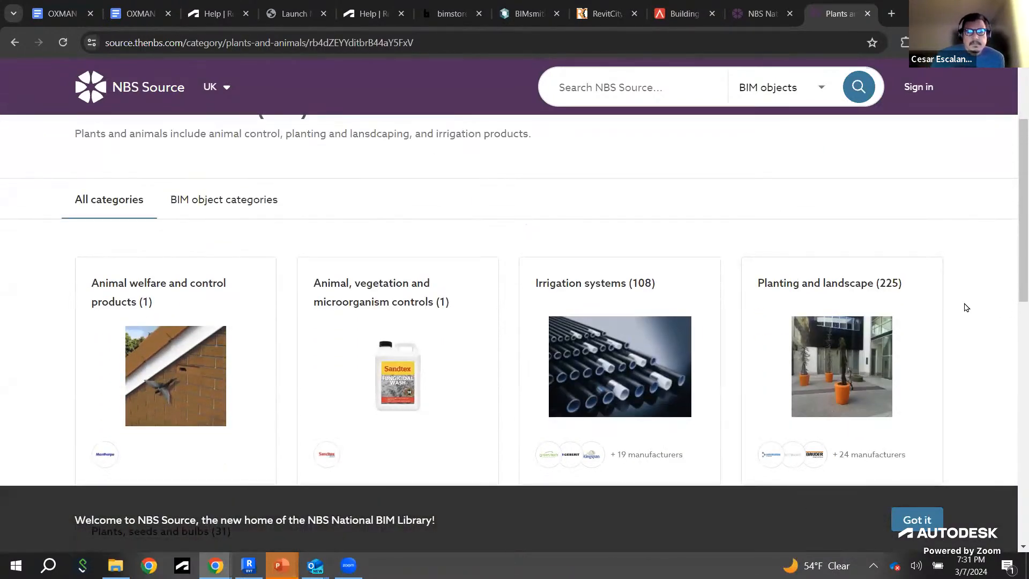
scroll(963, 306, "down", 1)
scroll(966, 307, "down", 3)
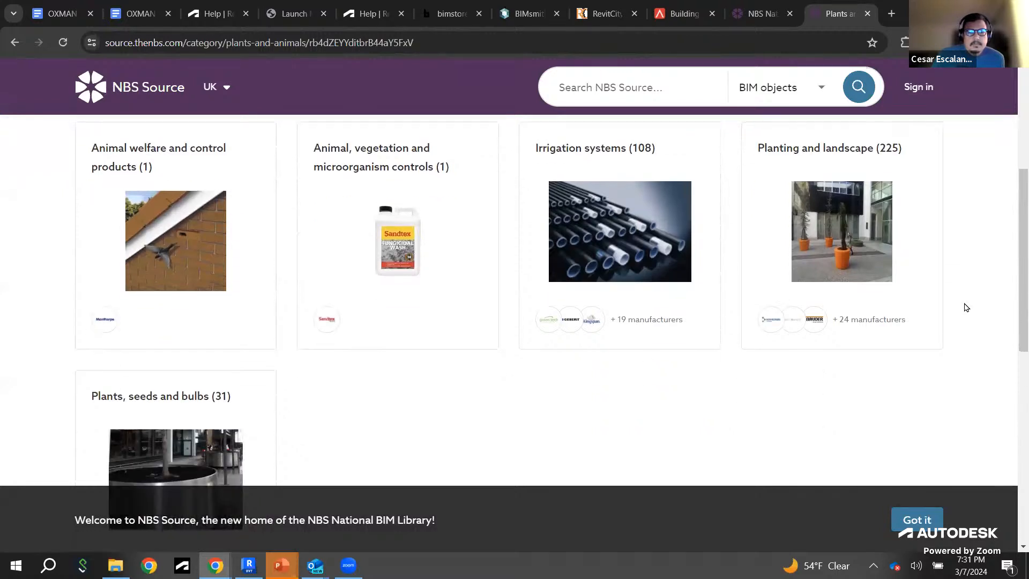
scroll(966, 307, "down", 1)
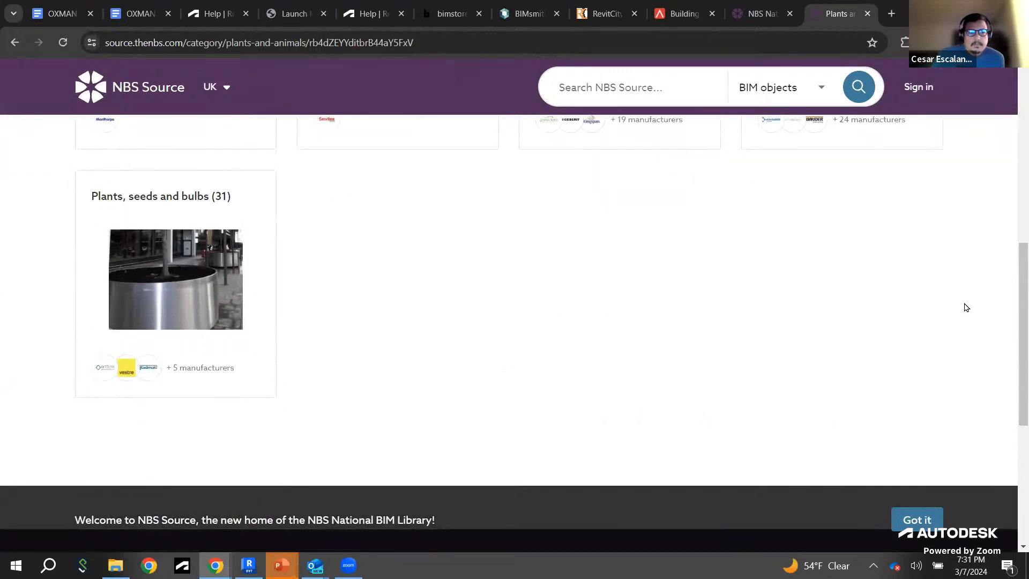
scroll(966, 307, "up", 2)
scroll(966, 307, "up", 3)
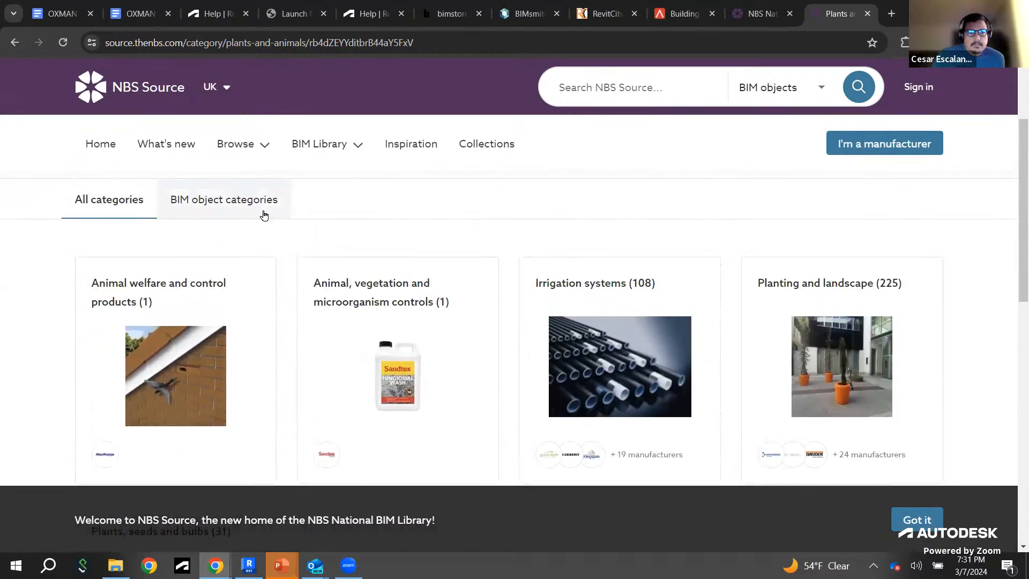
left_click(853, 283)
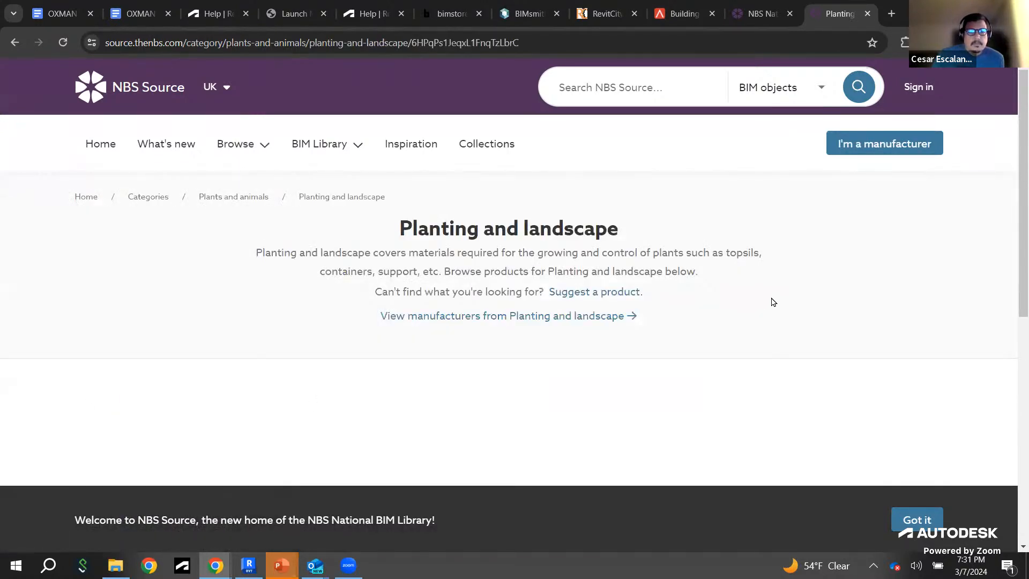
Step: Examine the planter products in the Planting and landscape listing and which of them offer BIM downloads
scroll(771, 302, "down", 3)
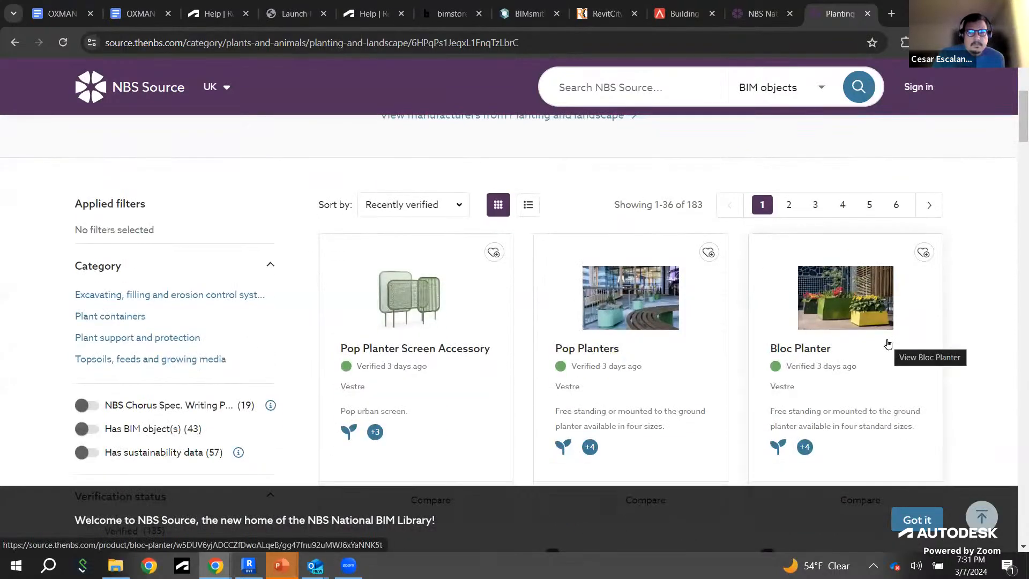
scroll(888, 344, "down", 1)
scroll(888, 344, "down", 5)
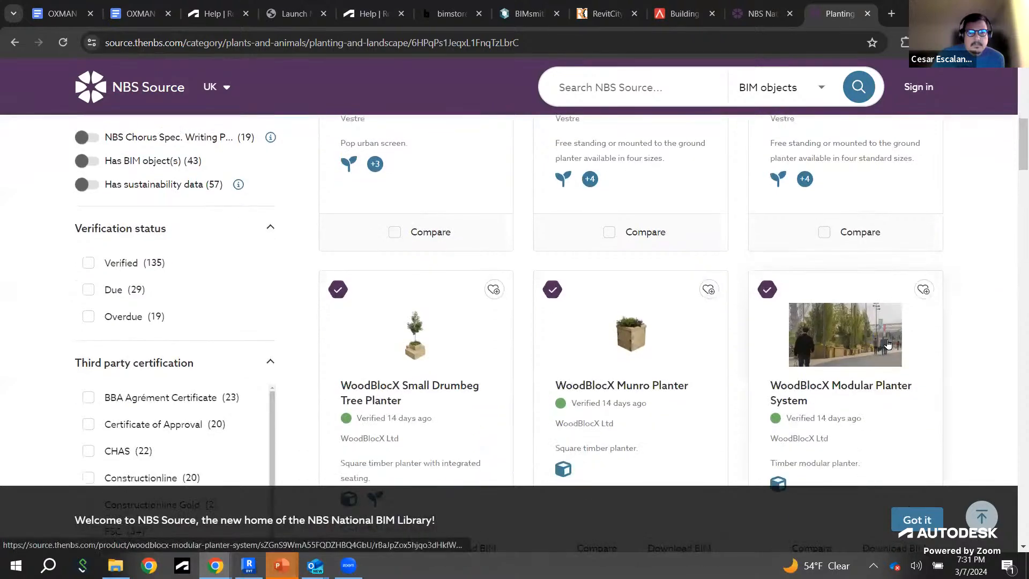
scroll(888, 343, "down", 5)
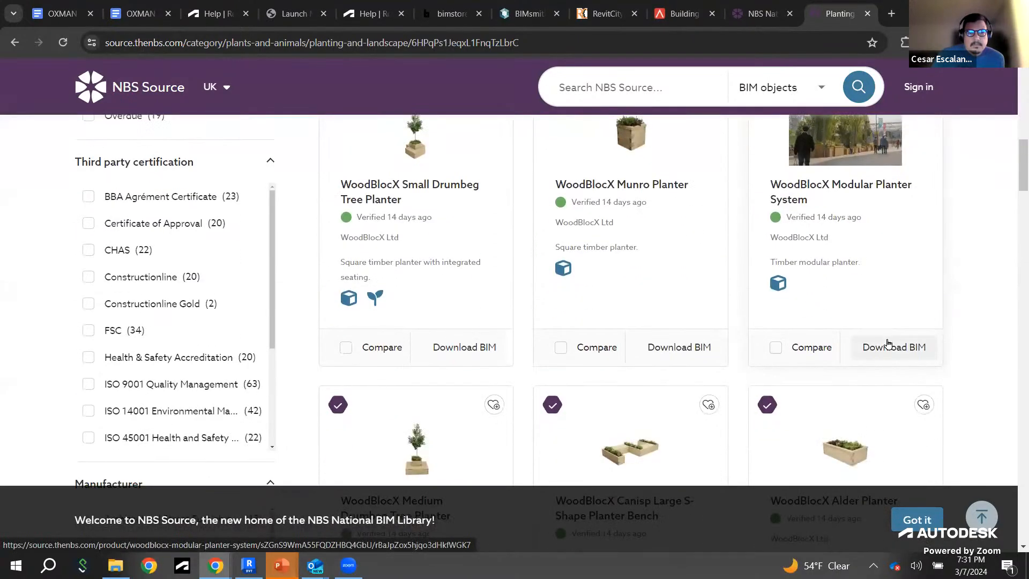
scroll(887, 344, "up", 6)
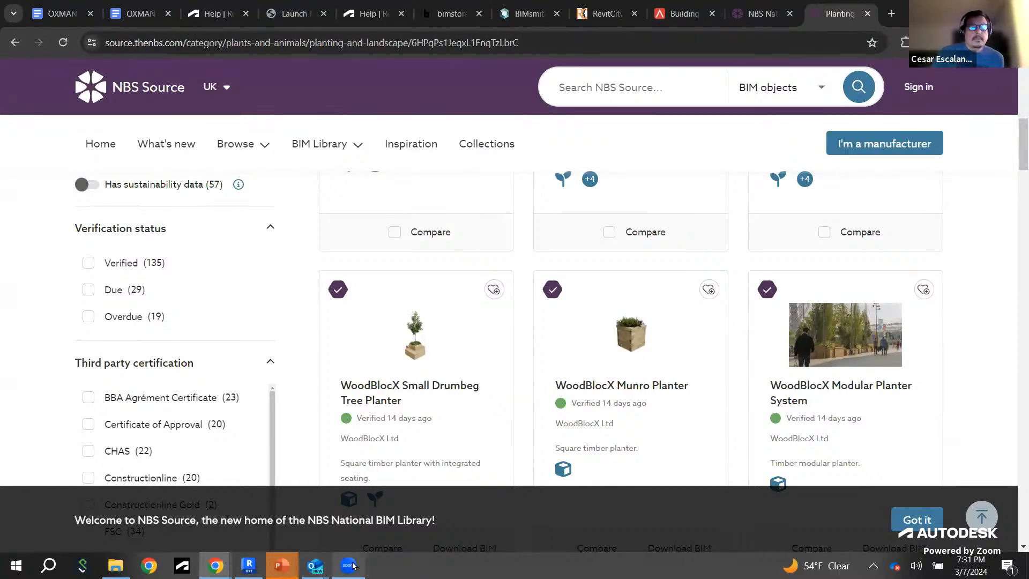
Step: Switch to Revit and dock the Properties palette above the Project Browser beside the 3D view
left_click(248, 564)
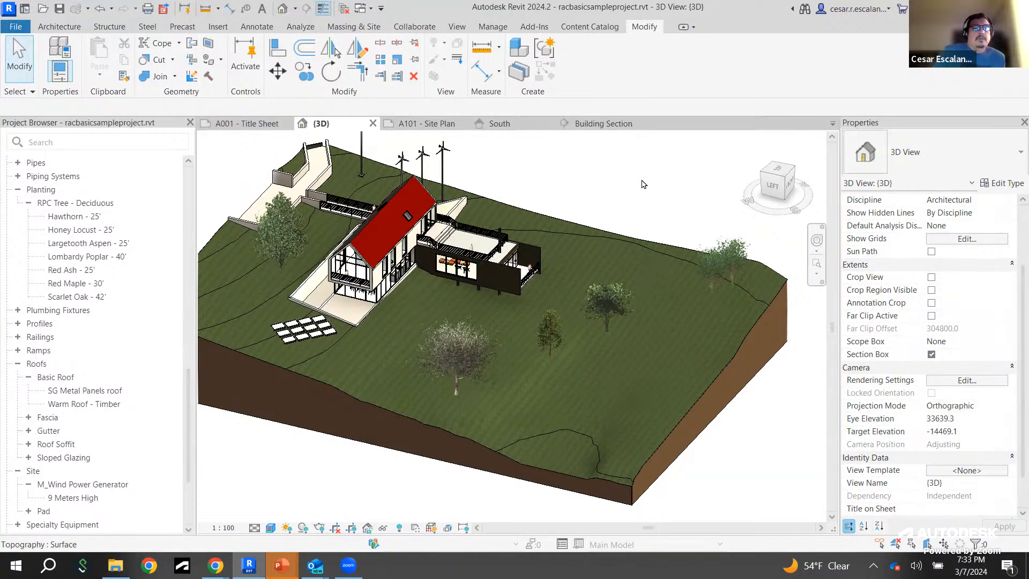
scroll(604, 189, "up", 2)
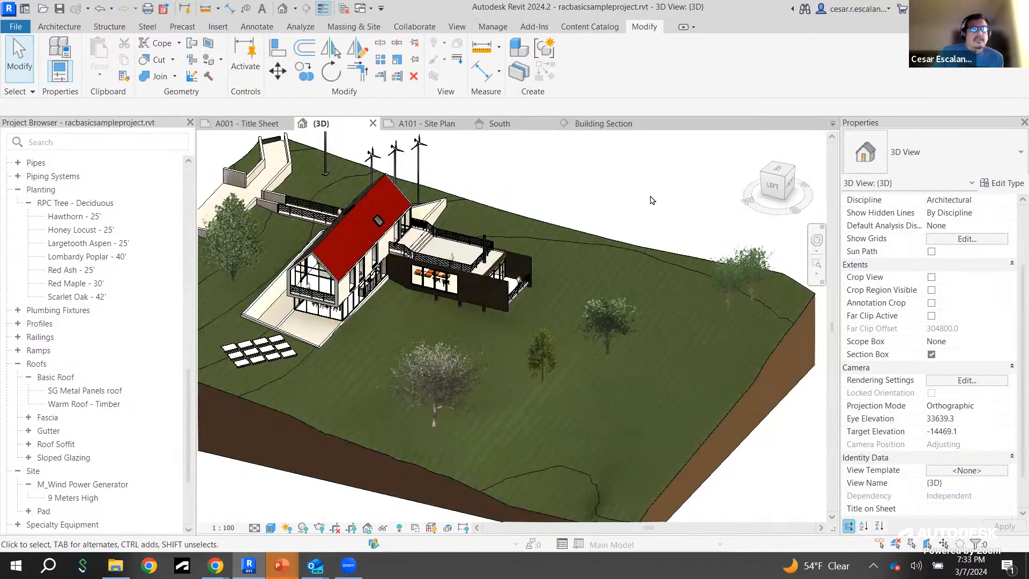
scroll(652, 201, "down", 2)
scroll(652, 200, "up", 2)
middle_click_drag(650, 190, 694, 199)
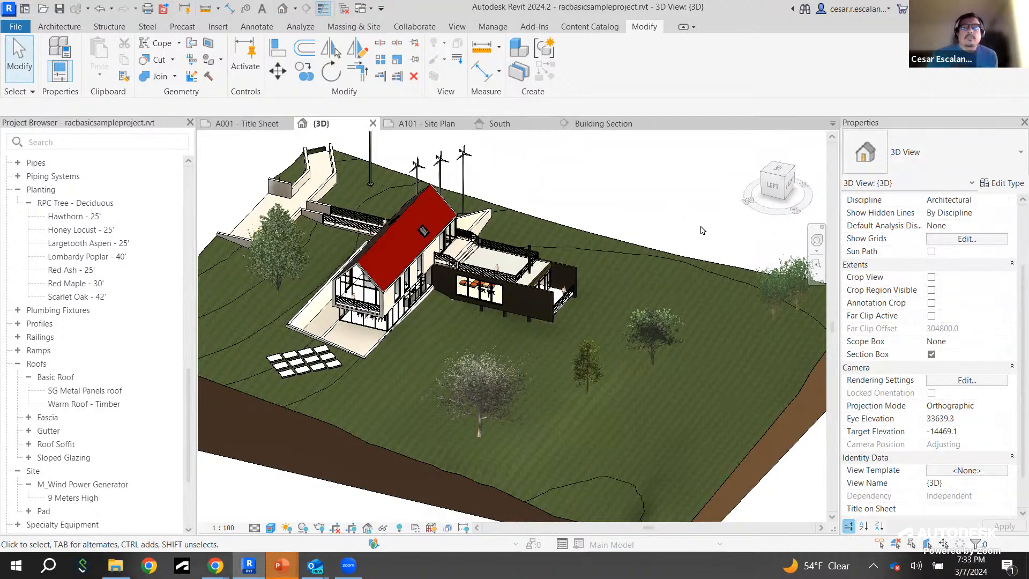
left_click_drag(936, 123, 954, 265)
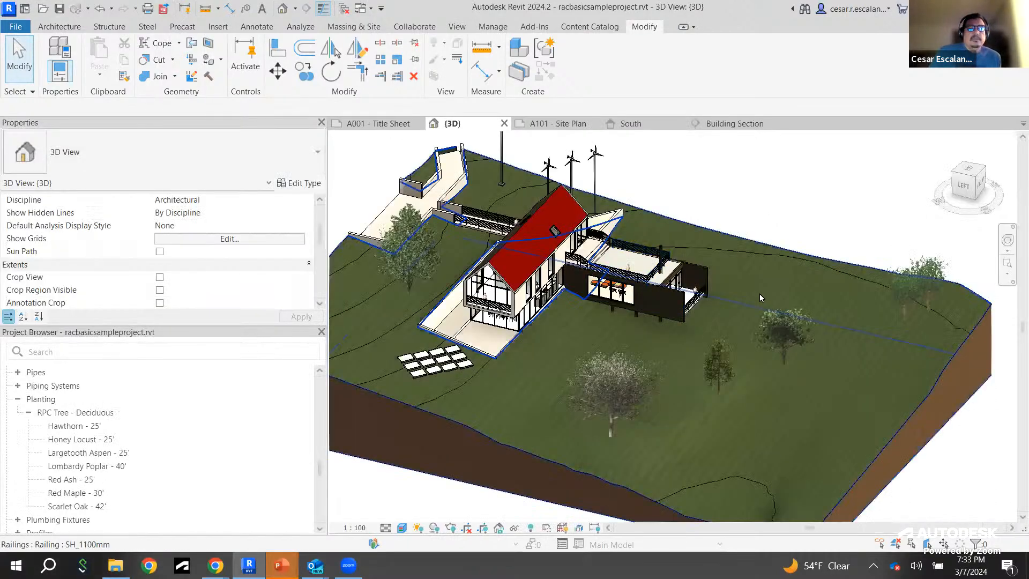
scroll(760, 293, "down", 2)
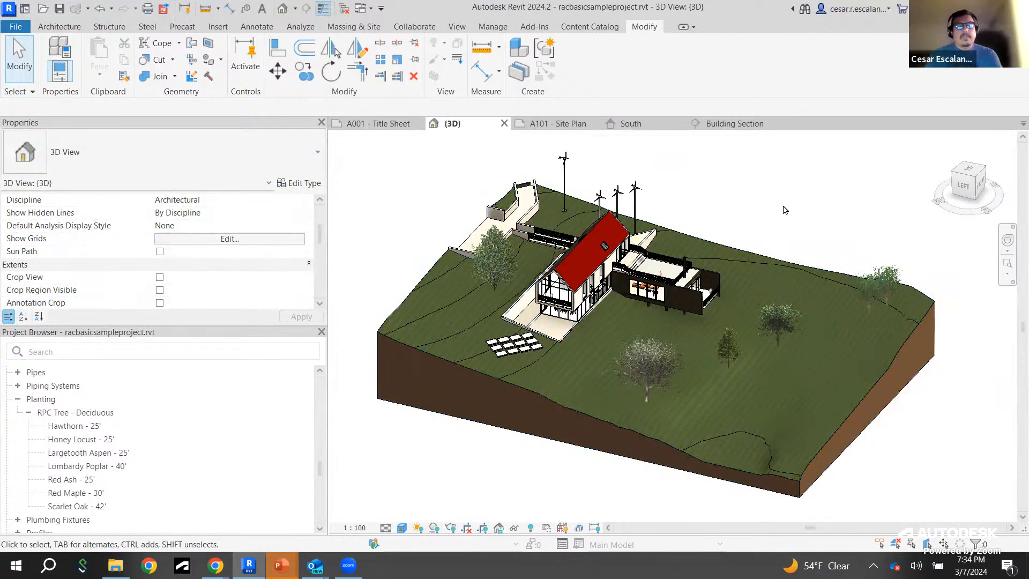
Step: Narrow the Properties and Project Browser palettes to enlarge the 3D view, framing the house and its lawn
middle_click_drag(784, 209, 706, 342, "shift")
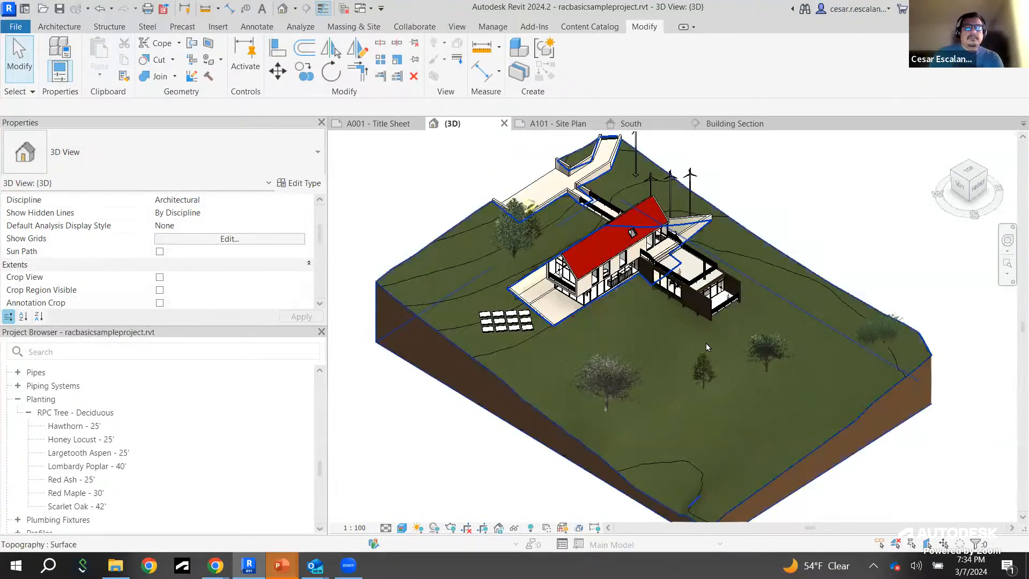
scroll(706, 342, "up", 3)
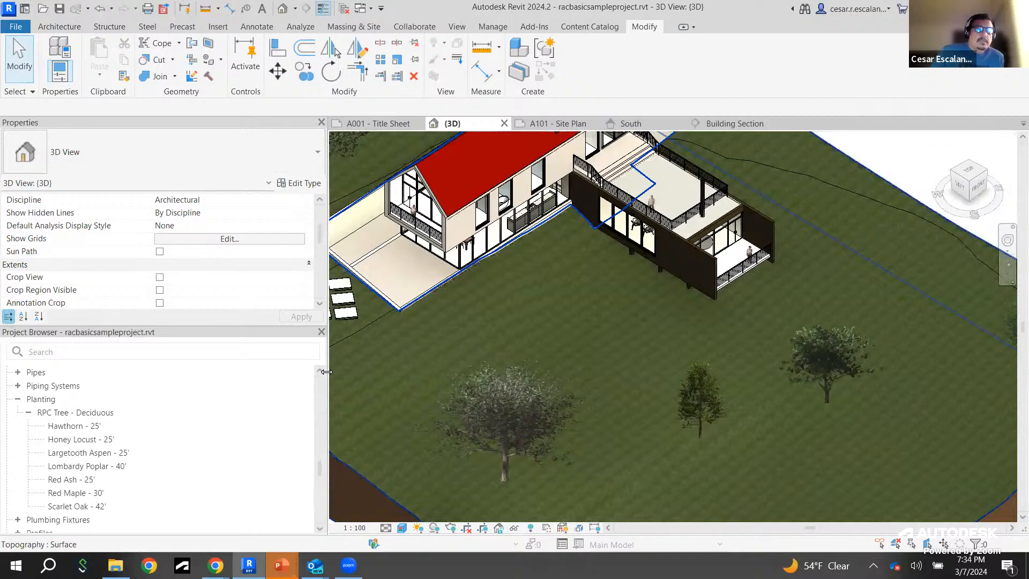
left_click_drag(327, 371, 150, 386)
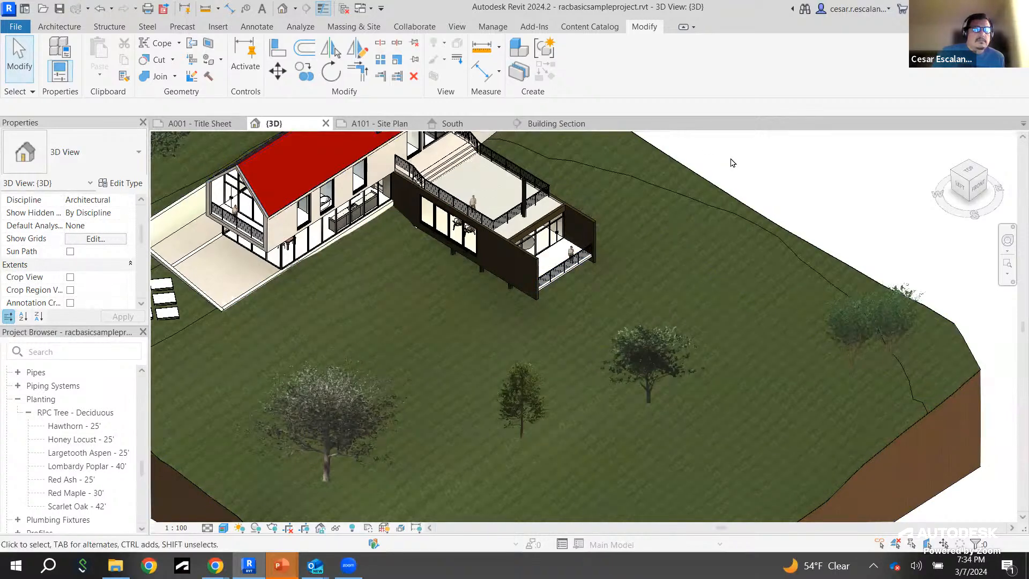
middle_click_drag(792, 201, 839, 241)
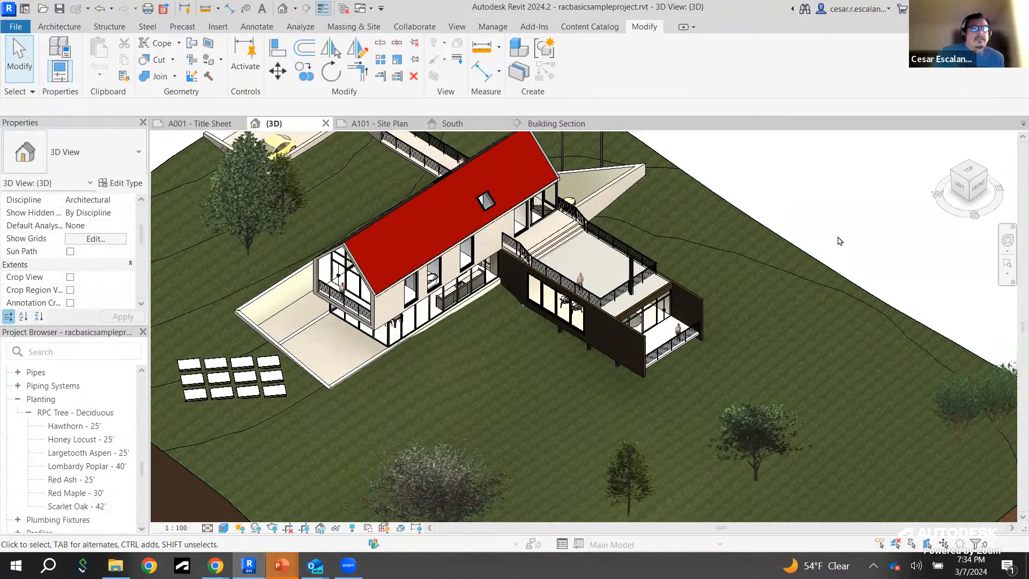
Step: Open the Load Autodesk Family library and browse to its Site category
left_click(216, 28)
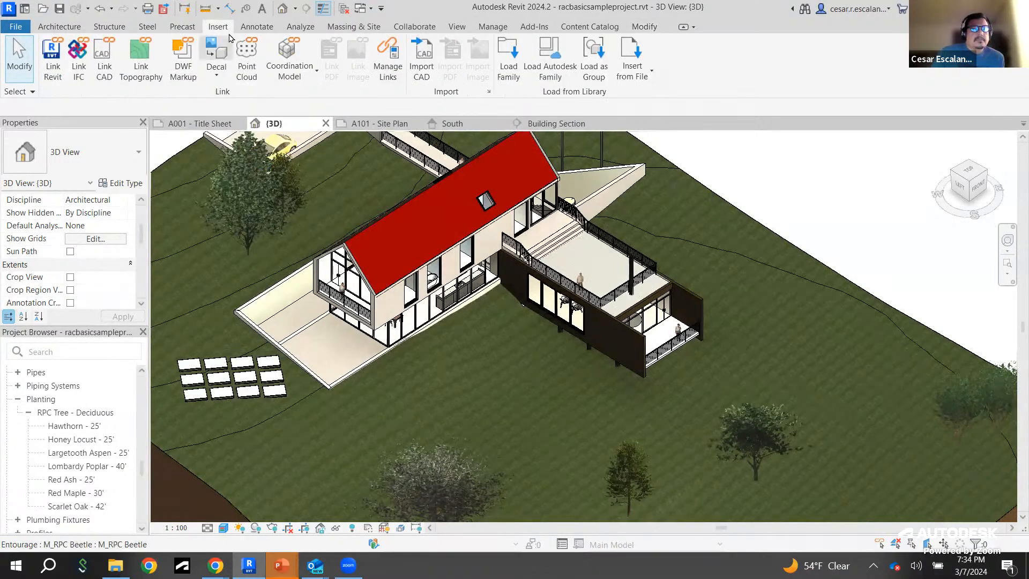
left_click(559, 67)
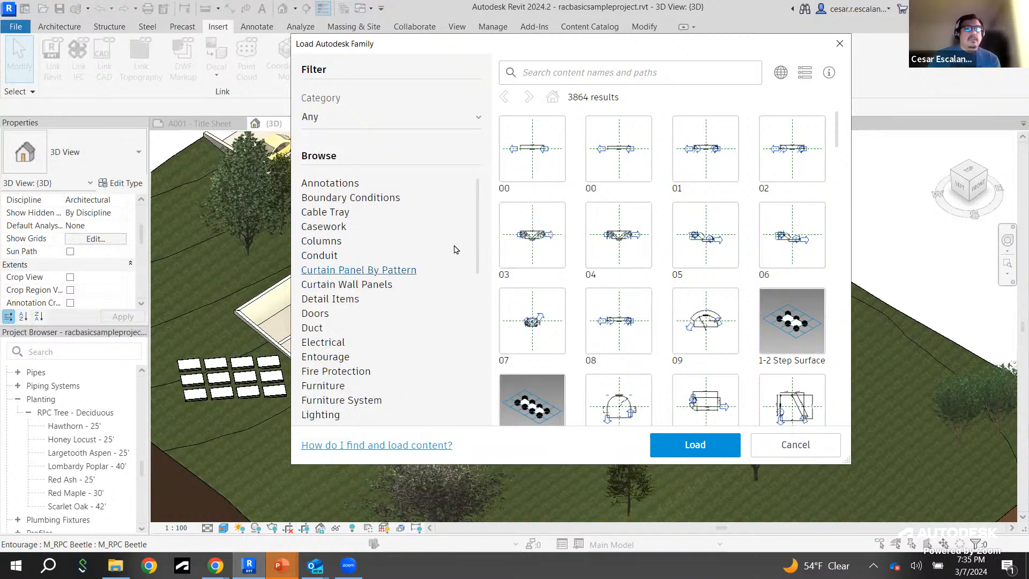
mouse_move(476, 244)
left_mouse_down()
mouse_move(473, 421)
mouse_move(473, 344)
left_mouse_up()
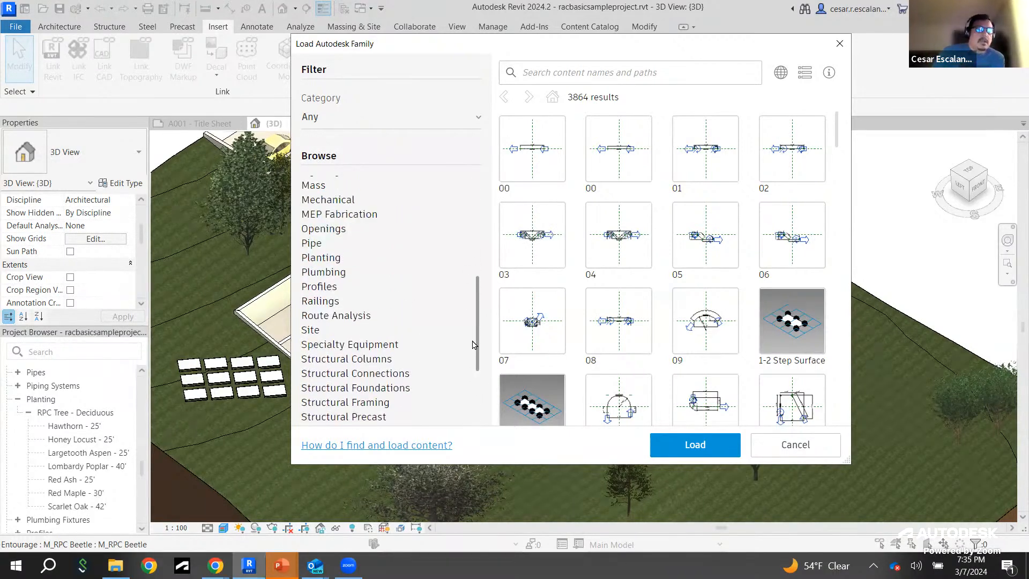
left_click(319, 332)
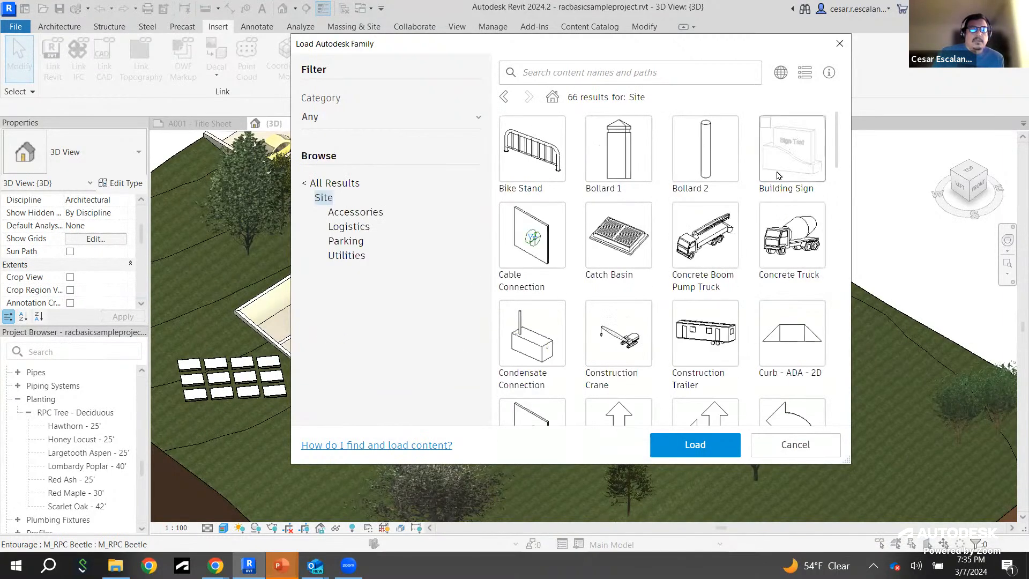
Step: Look through the Site families available in the Autodesk library, from Bike Stand to Water Connection
scroll(780, 328, "down", 3)
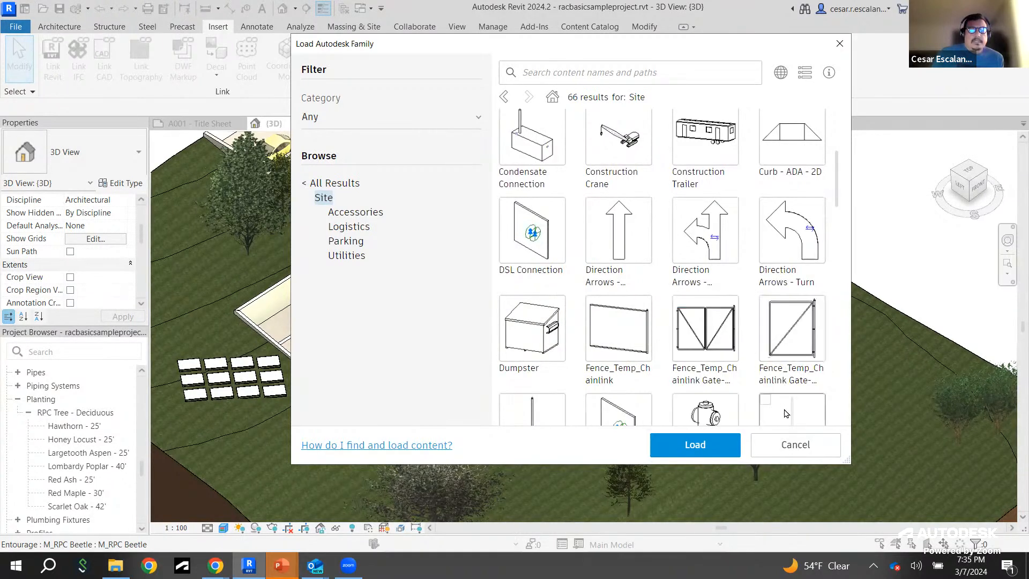
scroll(785, 414, "down", 4)
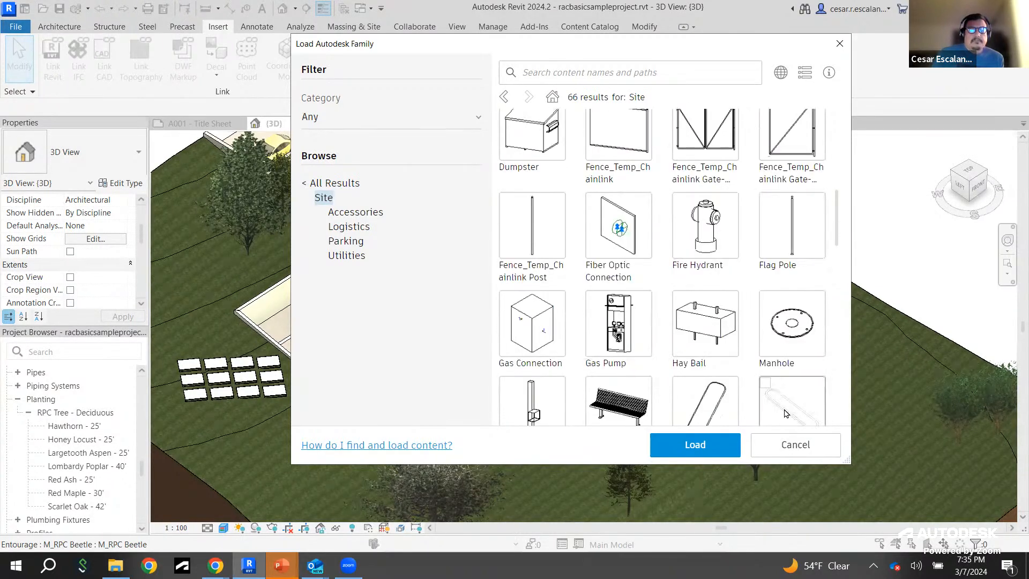
scroll(786, 413, "down", 4)
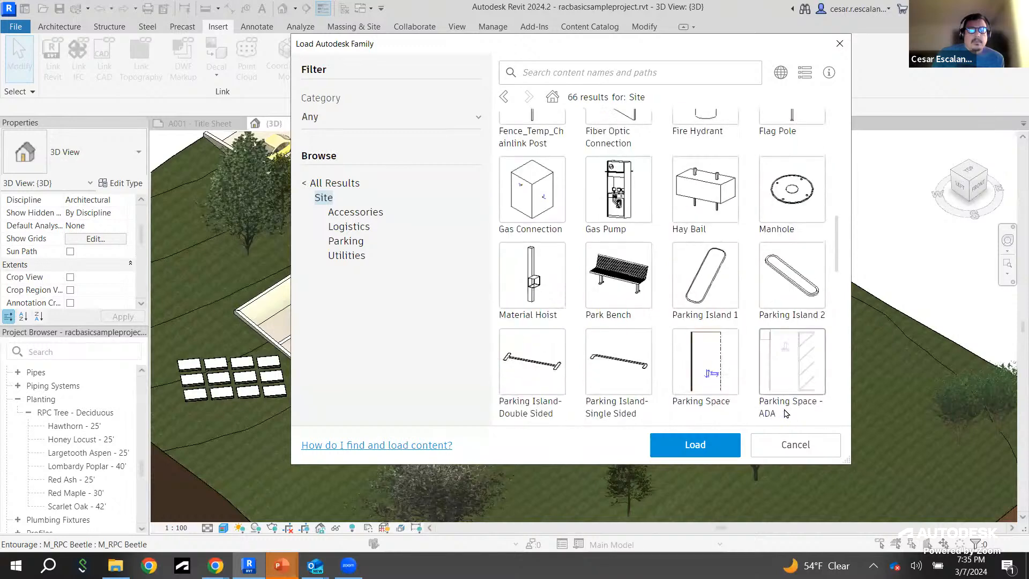
scroll(786, 413, "down", 6)
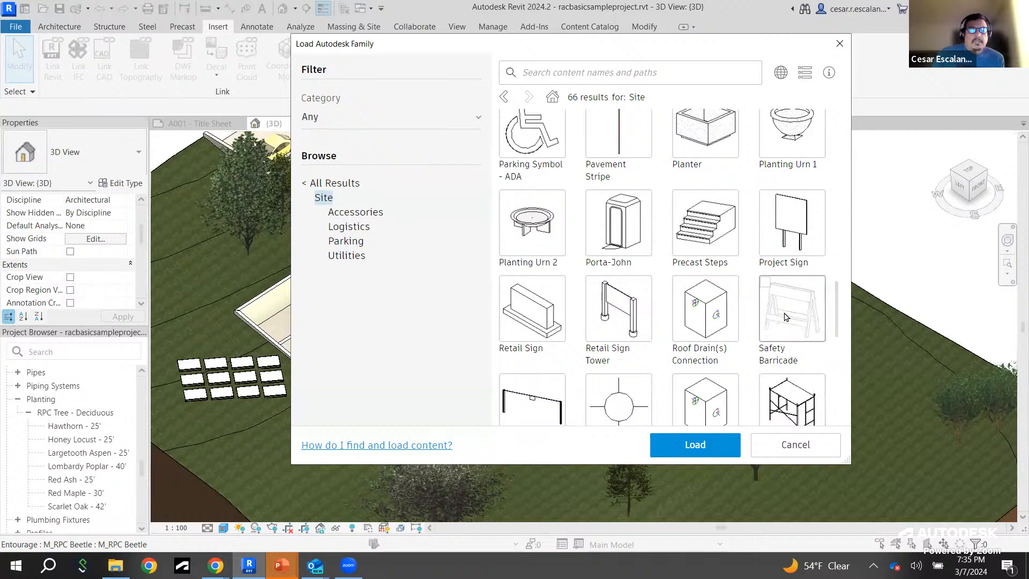
scroll(786, 322, "down", 7)
scroll(786, 337, "down", 2)
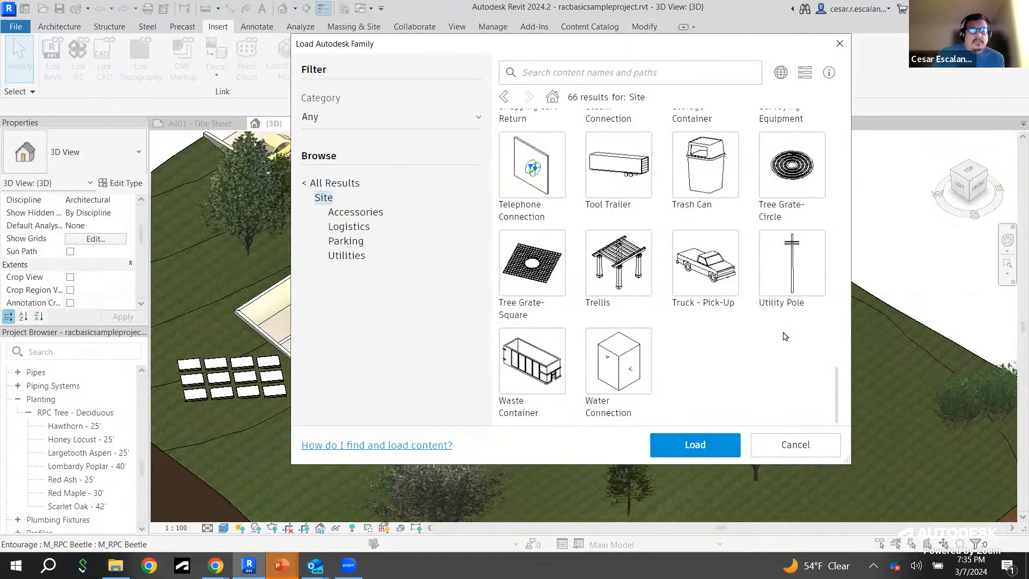
scroll(784, 336, "up", 20)
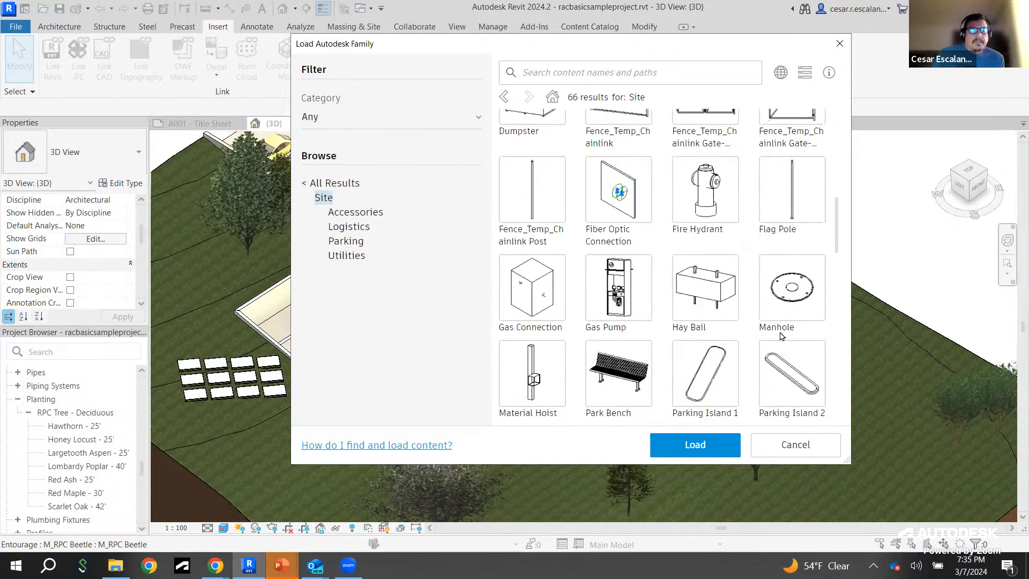
scroll(780, 336, "up", 4)
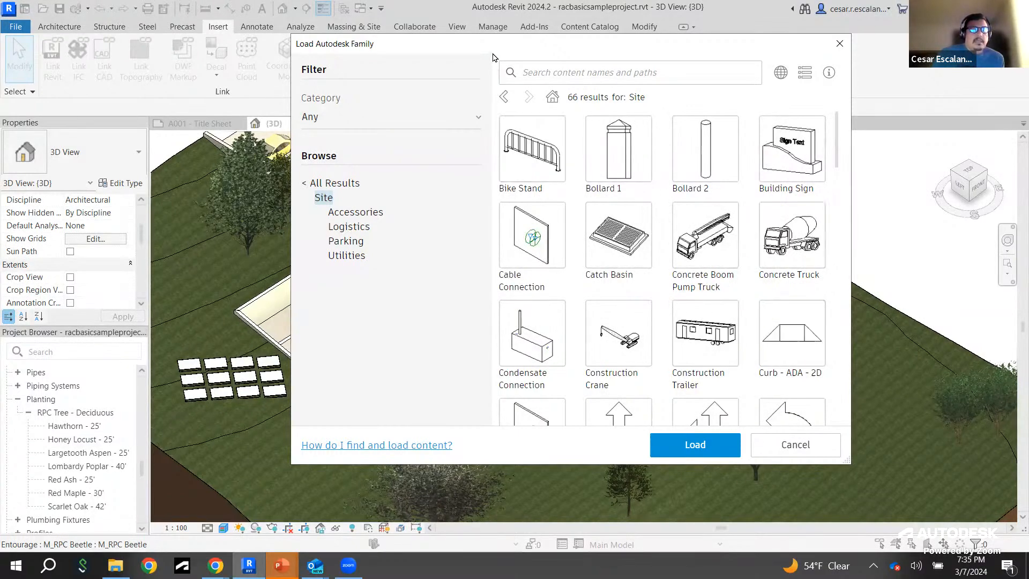
left_click_drag(427, 44, 401, 143)
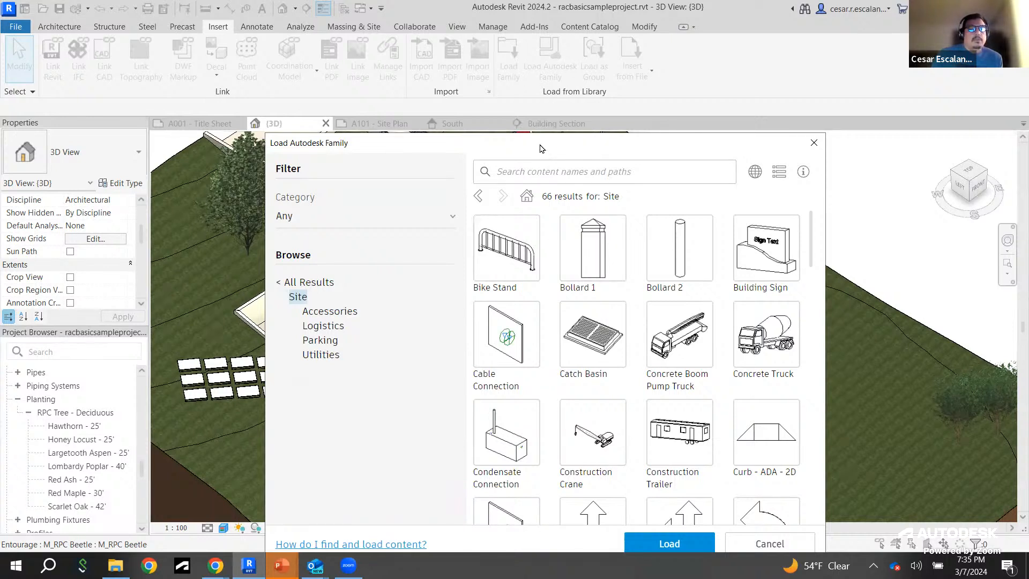
left_click_drag(540, 149, 532, 53)
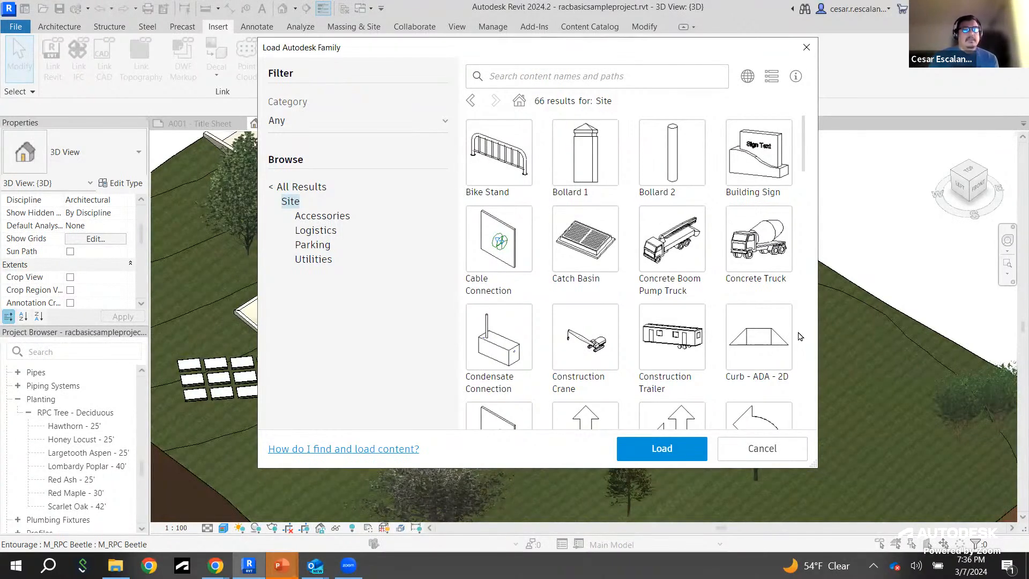
Step: Load the Fire Hydrant family from the Site category into the project
scroll(800, 336, "down", 5)
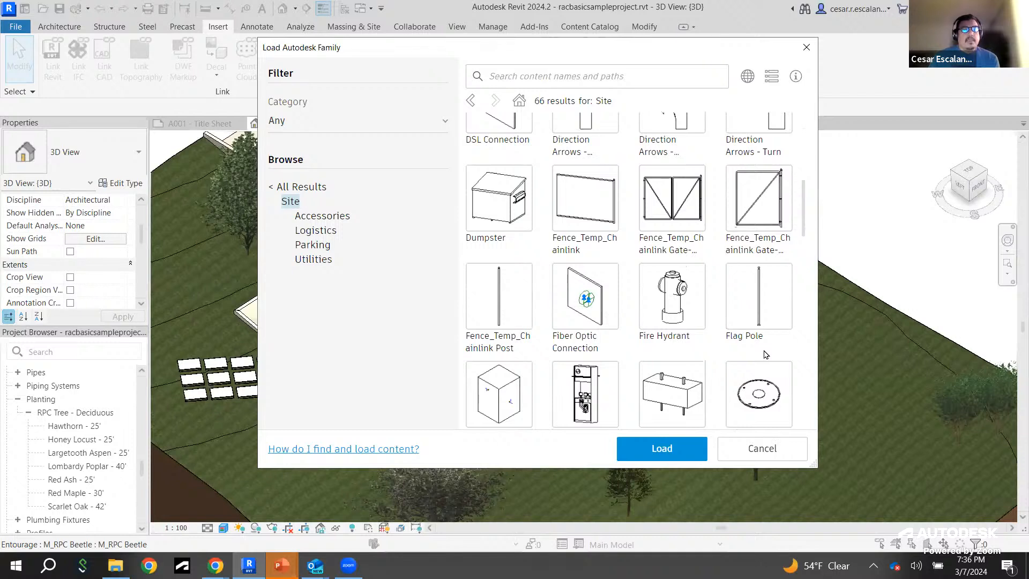
mouse_move(678, 306)
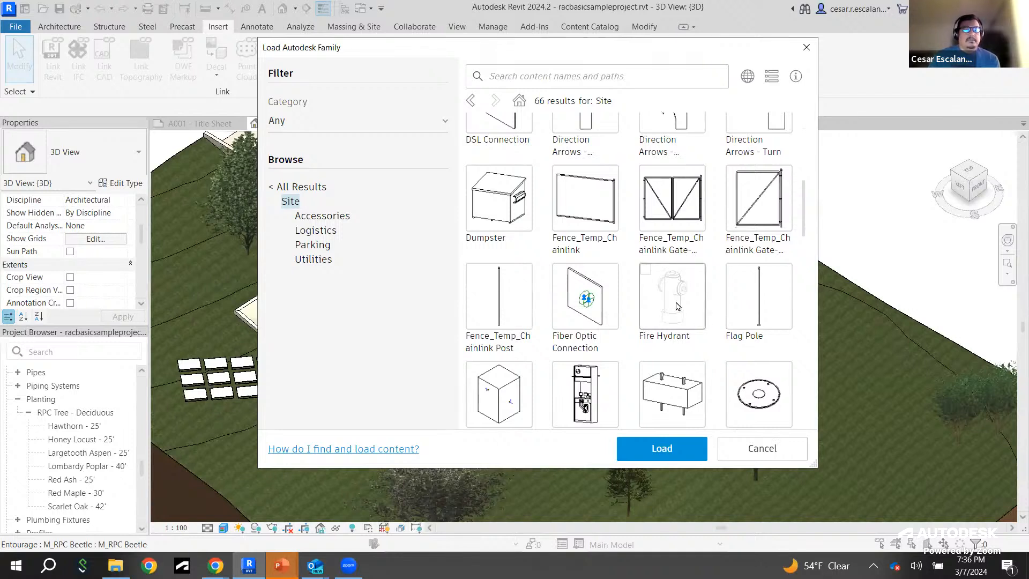
left_click(677, 306)
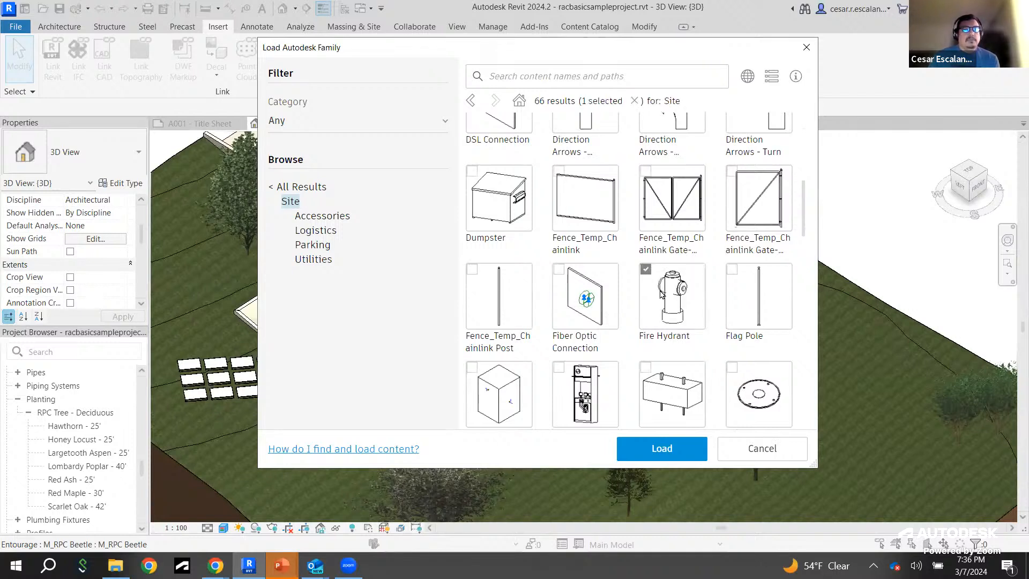
left_click(670, 449)
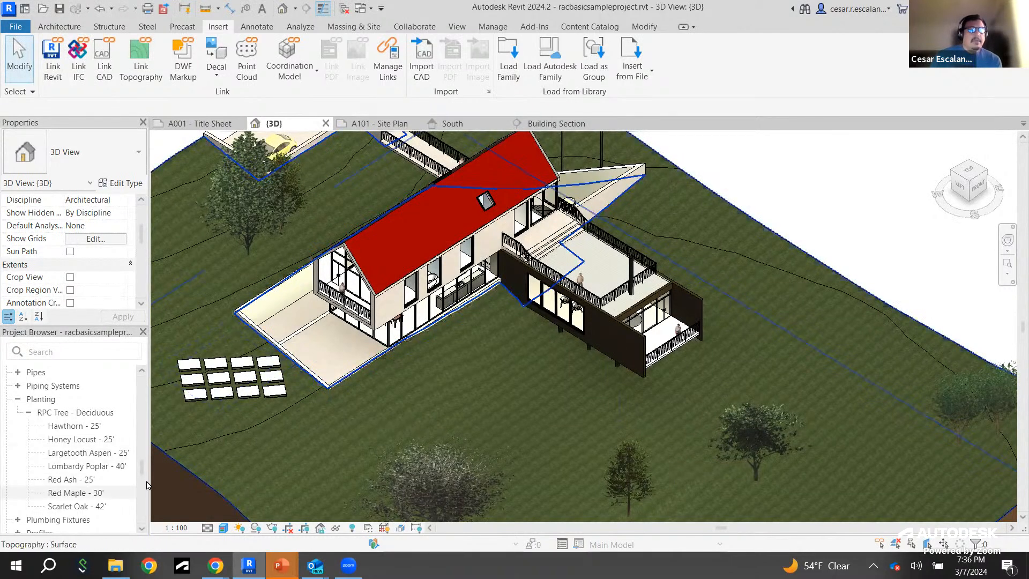
Step: Place two Fire Hydrant site components on the lawn in front of the house, dismissing the save reminder without saving
left_click_drag(144, 468, 143, 500)
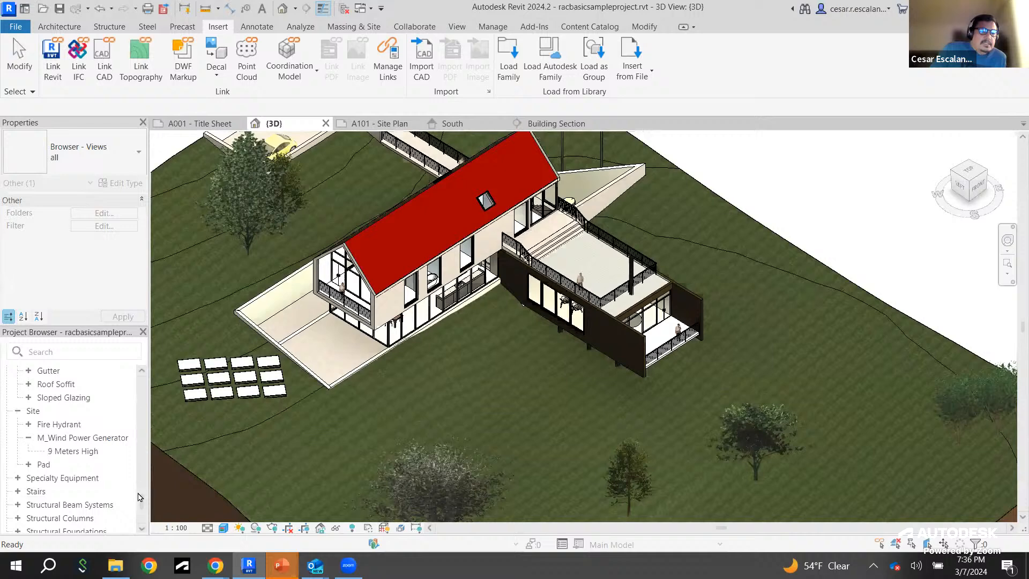
left_click(28, 424)
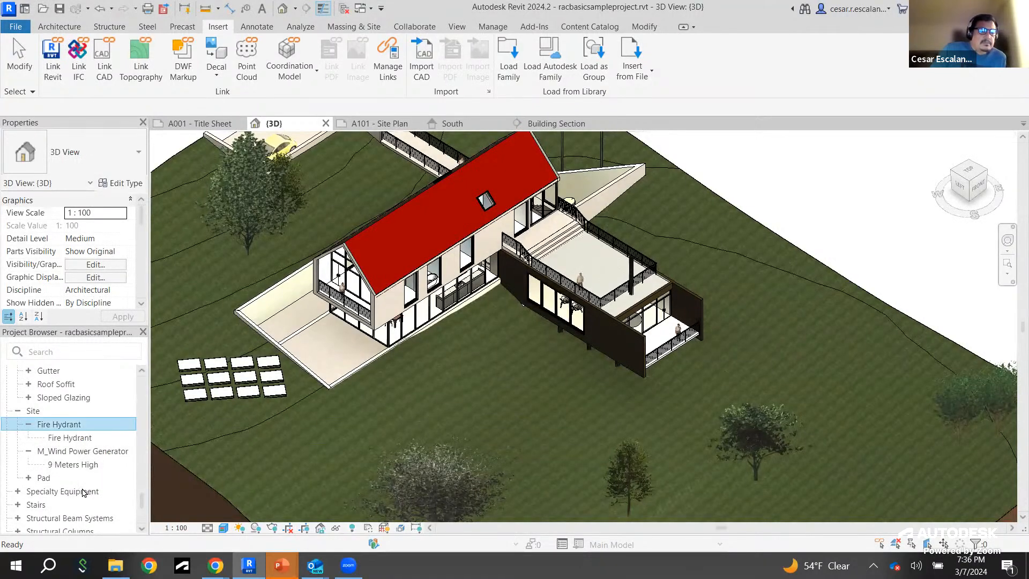
left_click(71, 438)
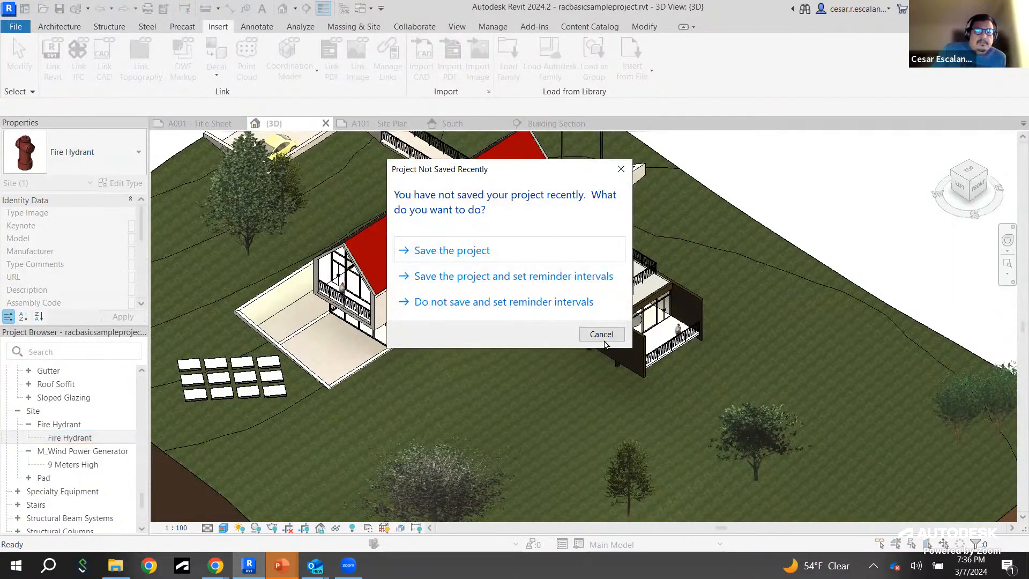
left_click(602, 339)
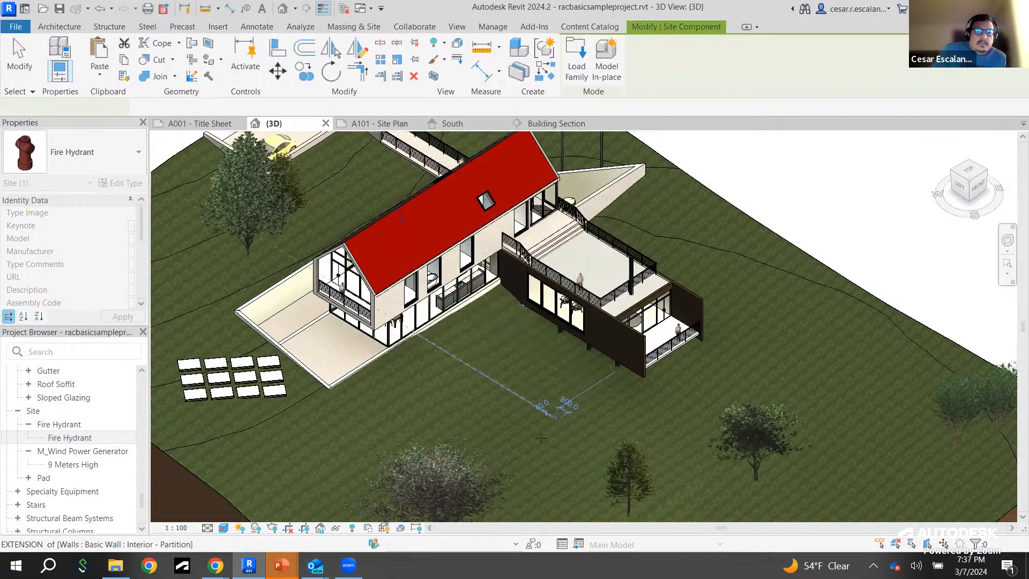
scroll(543, 435, "up", 5)
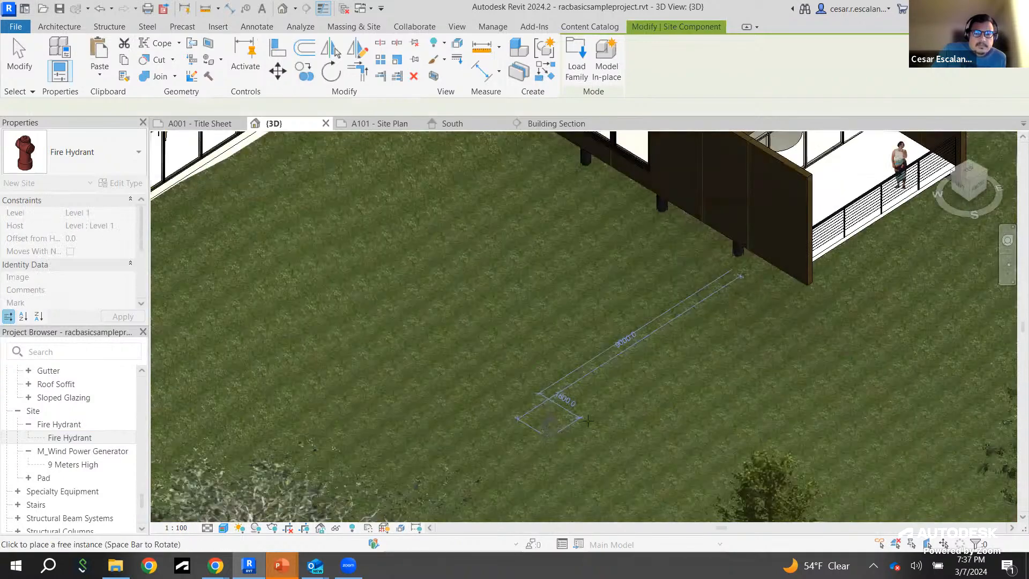
scroll(584, 421, "up", 3)
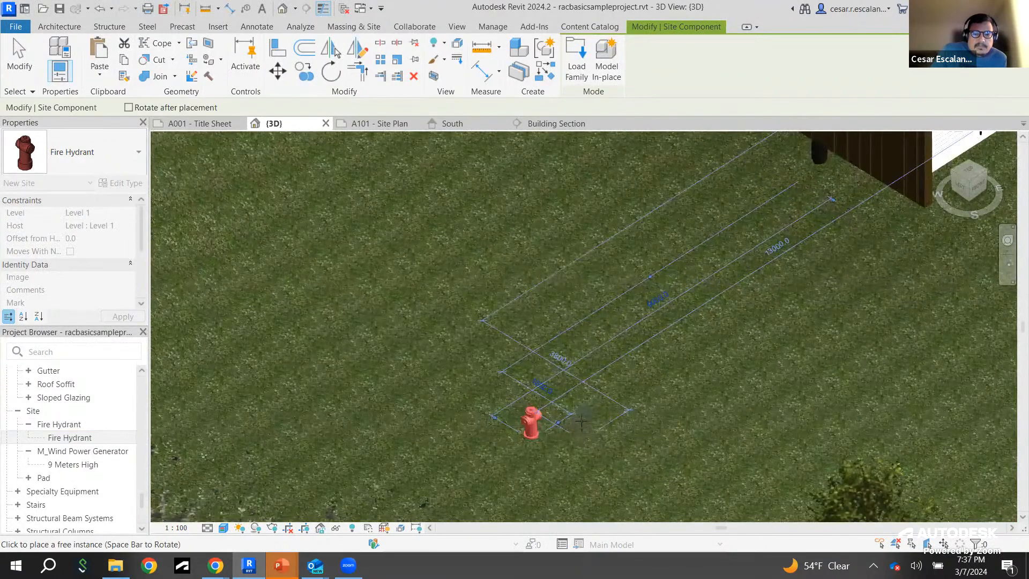
scroll(581, 421, "up", 3)
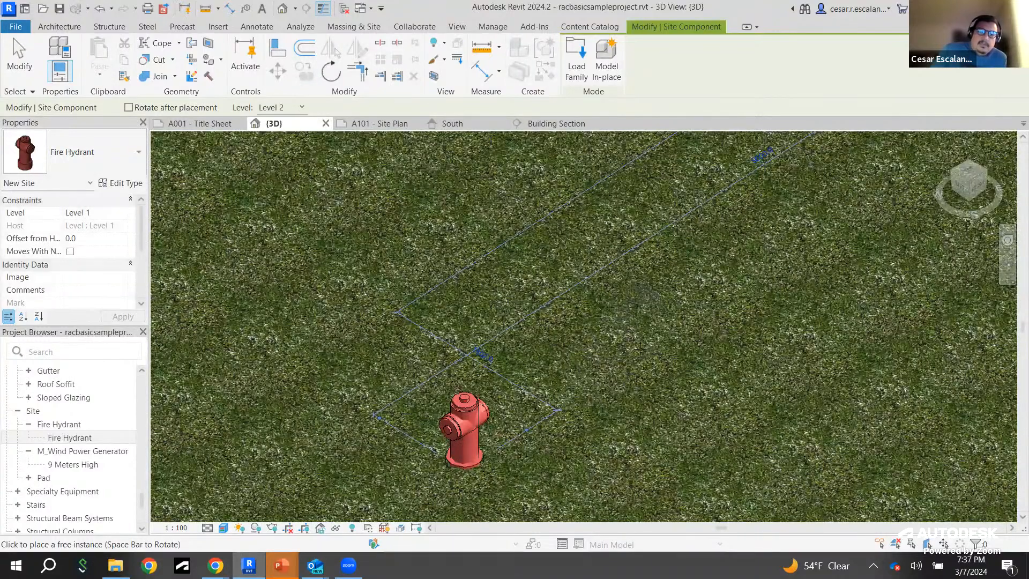
key("Escape")
left_click(639, 350)
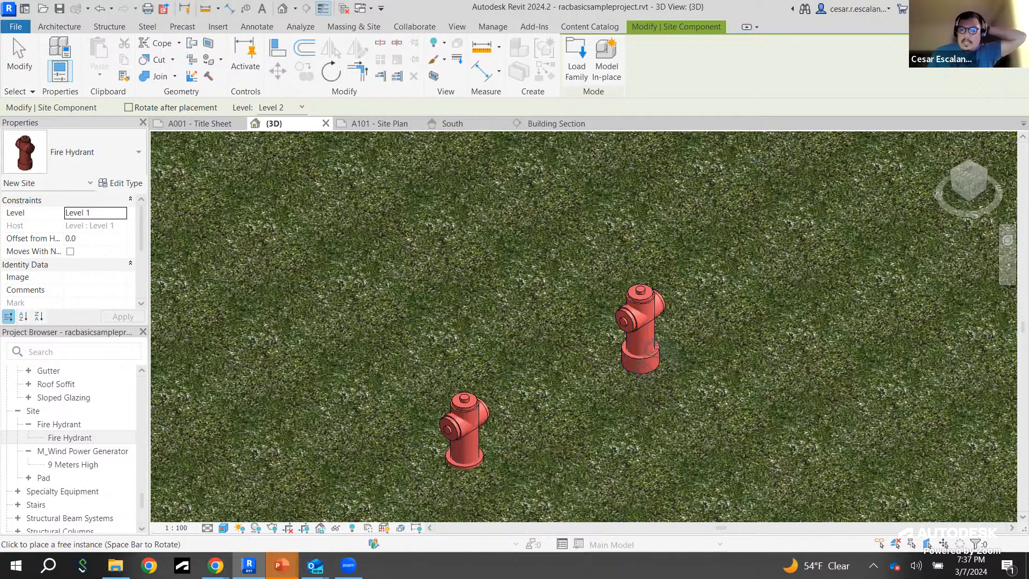
scroll(659, 403, "down", 2)
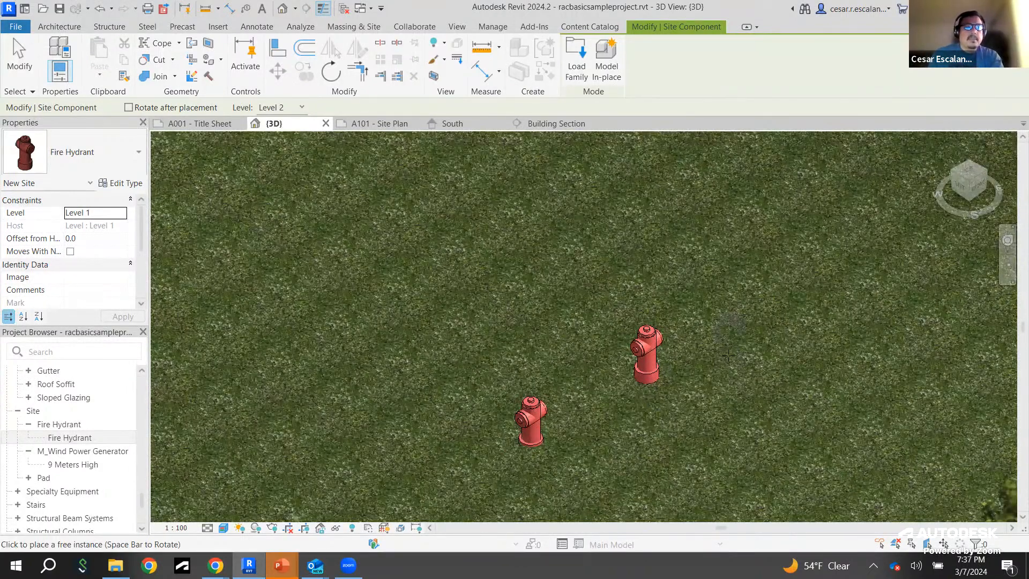
key("Escape")
key("Escape")
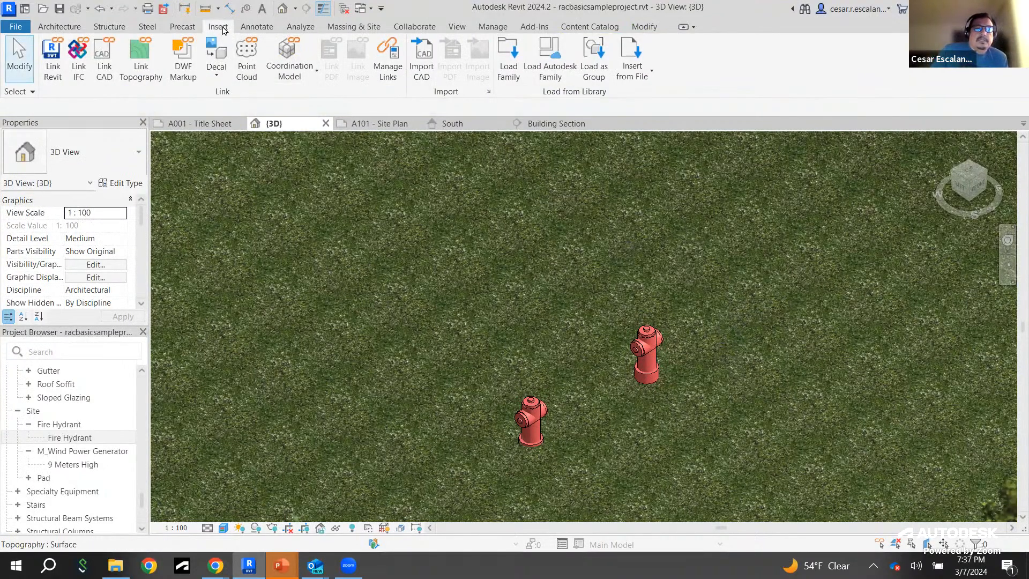
Step: Reopen the Autodesk family library and select the Catch Basin, Bollard 2 and Dumpster families in the Site category
left_click(554, 76)
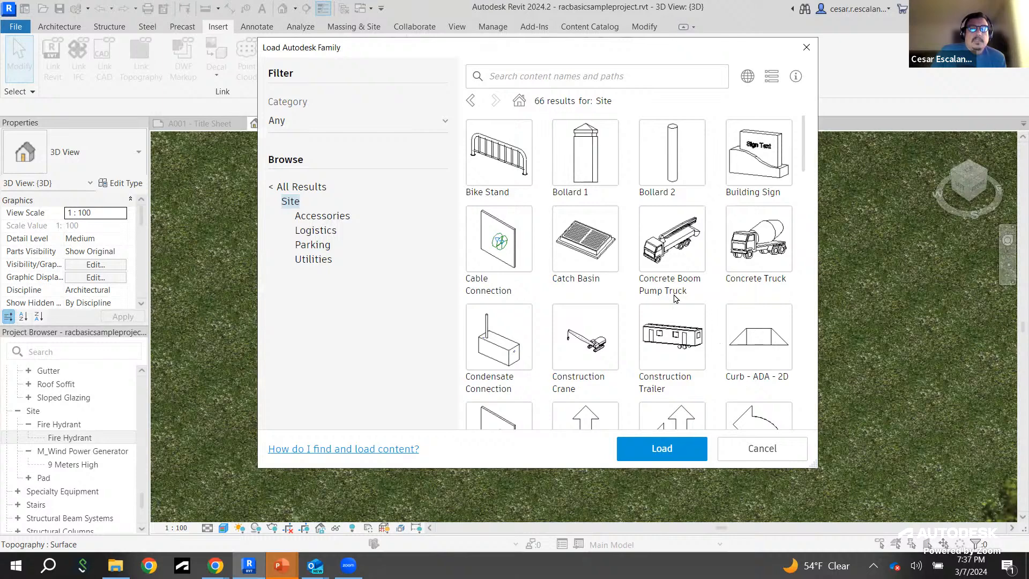
left_click(558, 215)
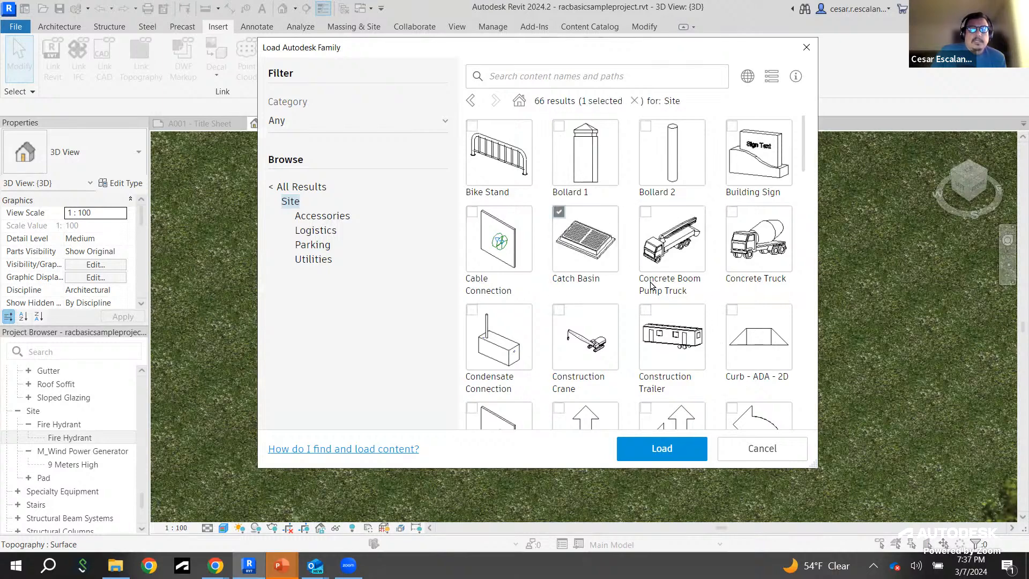
left_click(658, 161)
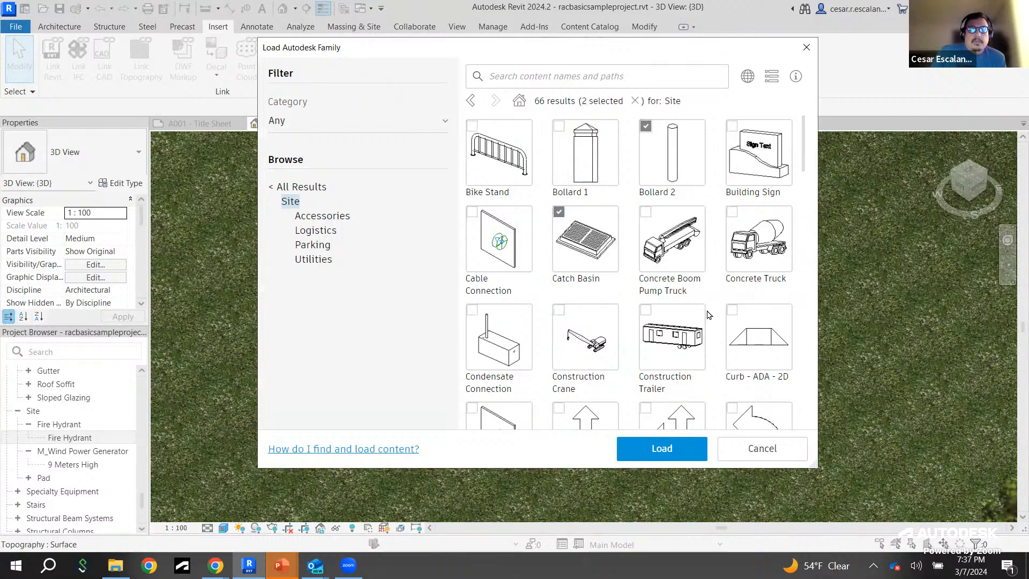
scroll(707, 310, "down", 5)
scroll(707, 311, "down", 2)
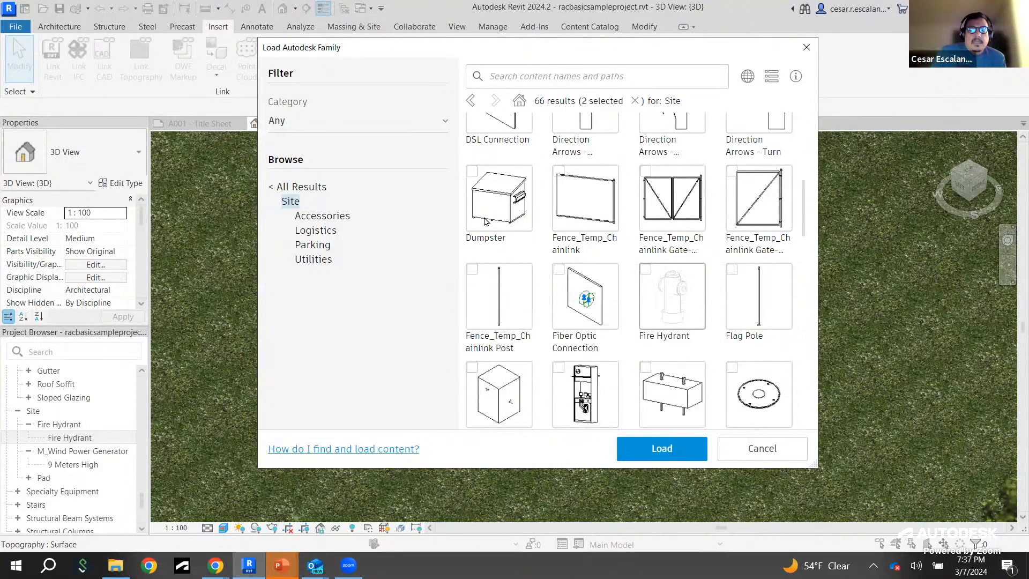
left_click(693, 346)
Step: Add Parking Space and Parking Symbol - ADA to the selection and load all the selected families into the project
scroll(713, 375, "down", 5)
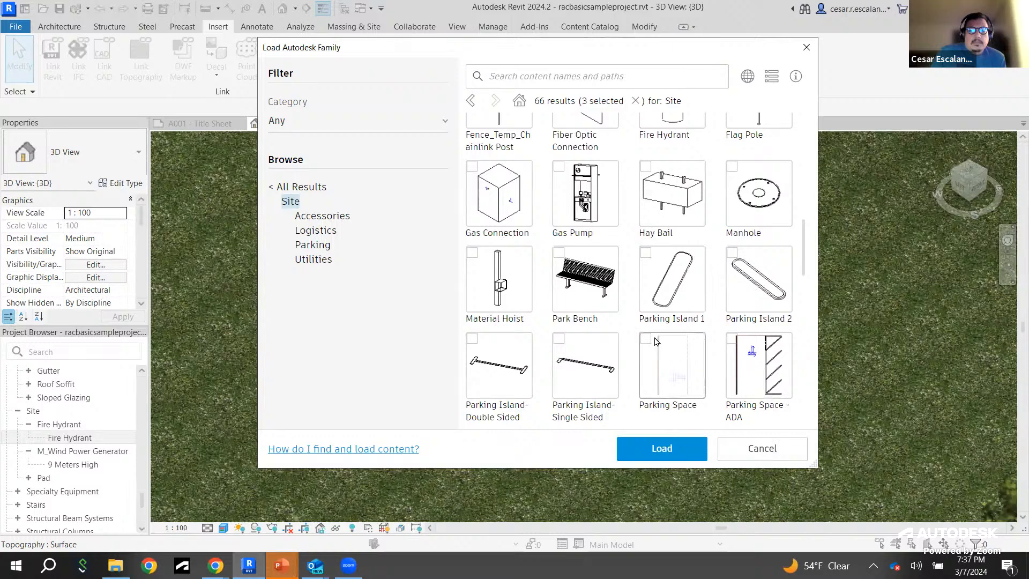
left_click(676, 339)
scroll(664, 327, "down", 8)
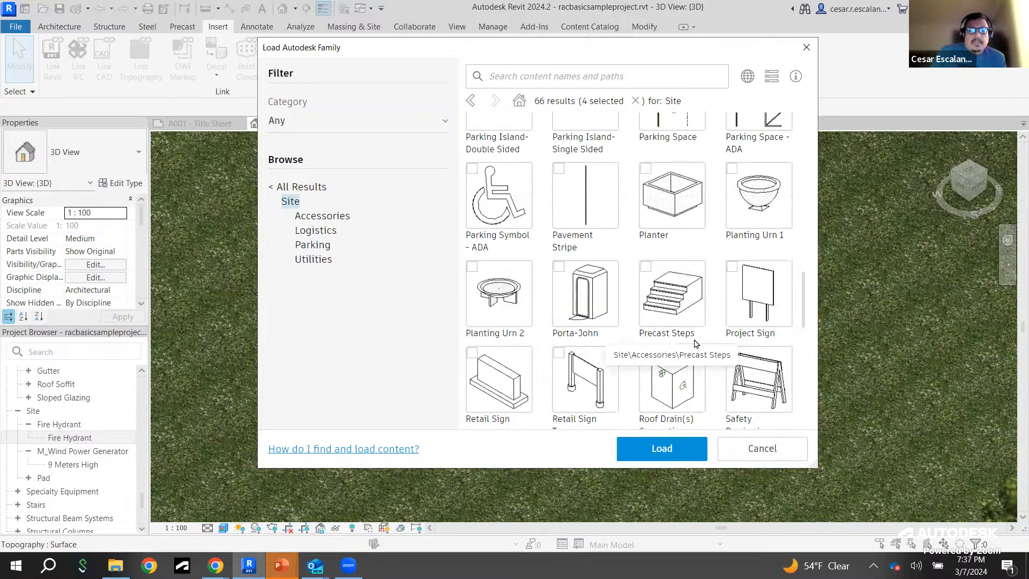
left_click(474, 169)
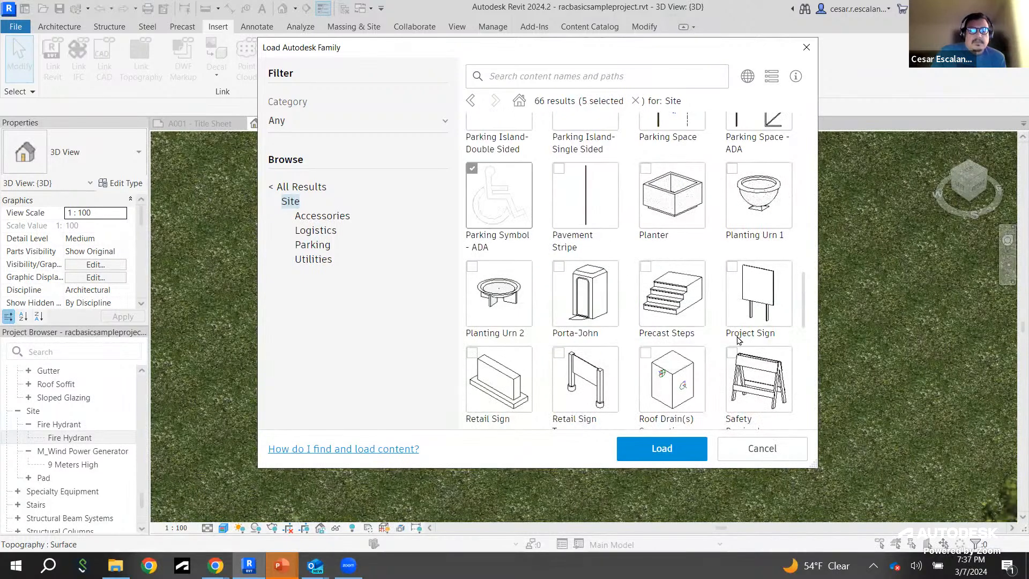
scroll(774, 356, "down", 3)
scroll(774, 356, "down", 5)
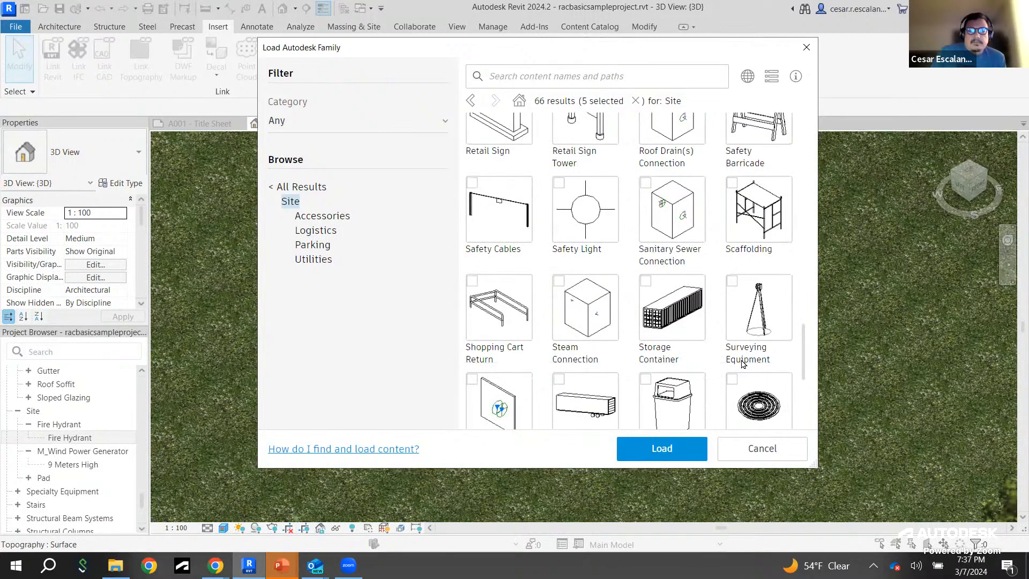
left_click(663, 454)
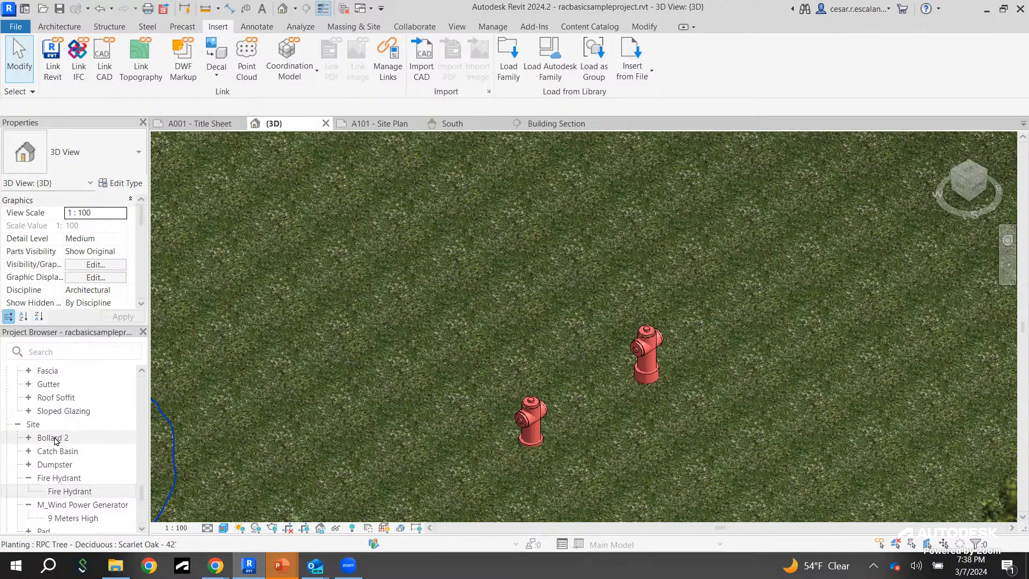
Step: Place one Bollard 2 component of type 9" Diameter on the lawn beside the two fire hydrants
left_click(30, 438)
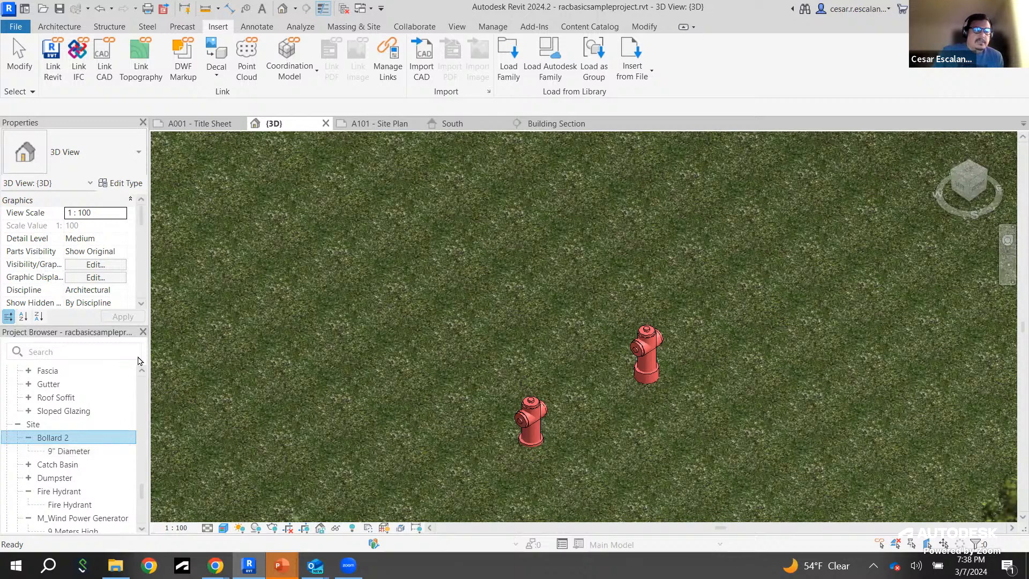
left_click(74, 451)
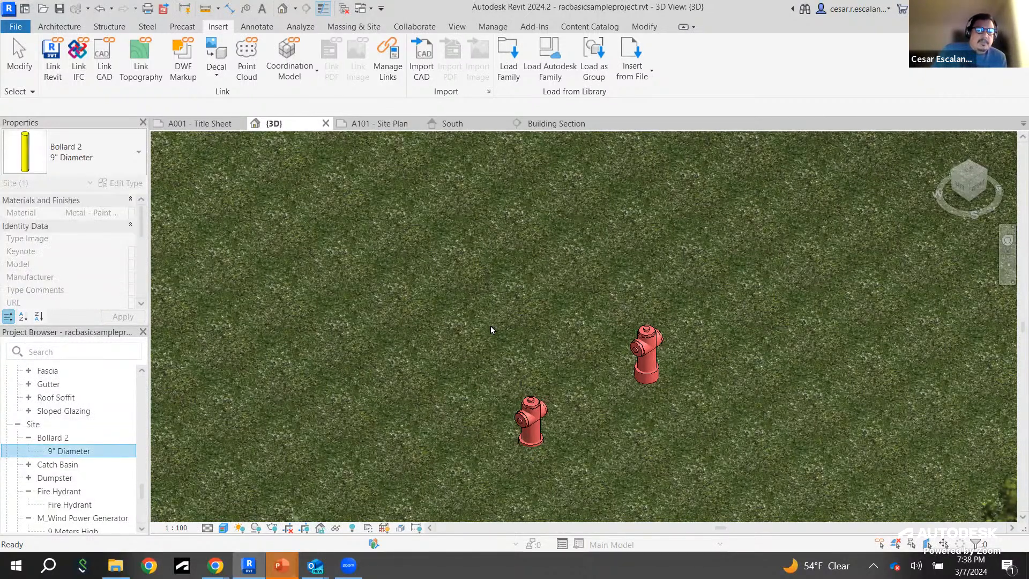
left_click_drag(69, 450, 410, 328)
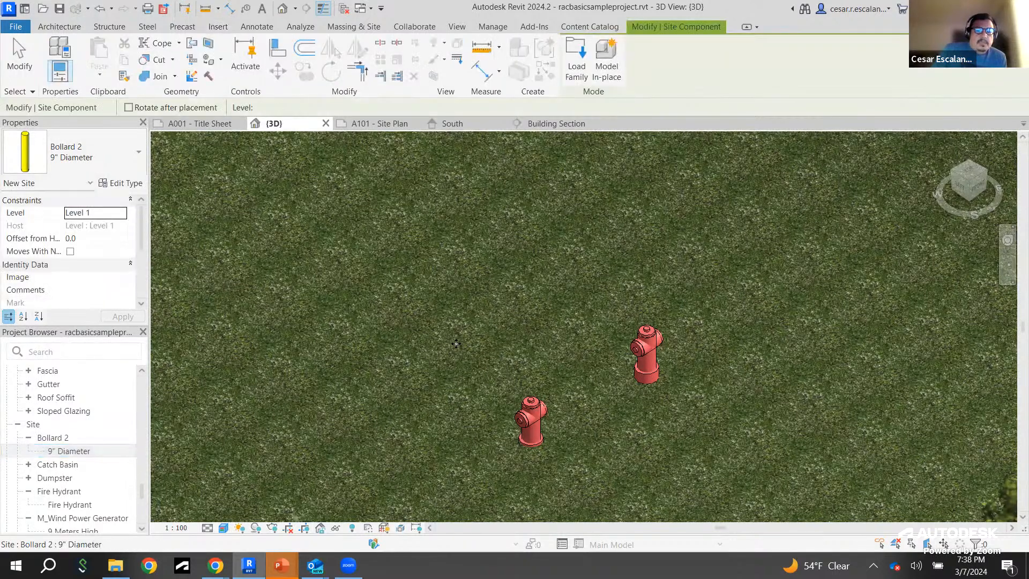
scroll(406, 325, "up", 3)
left_click(407, 325)
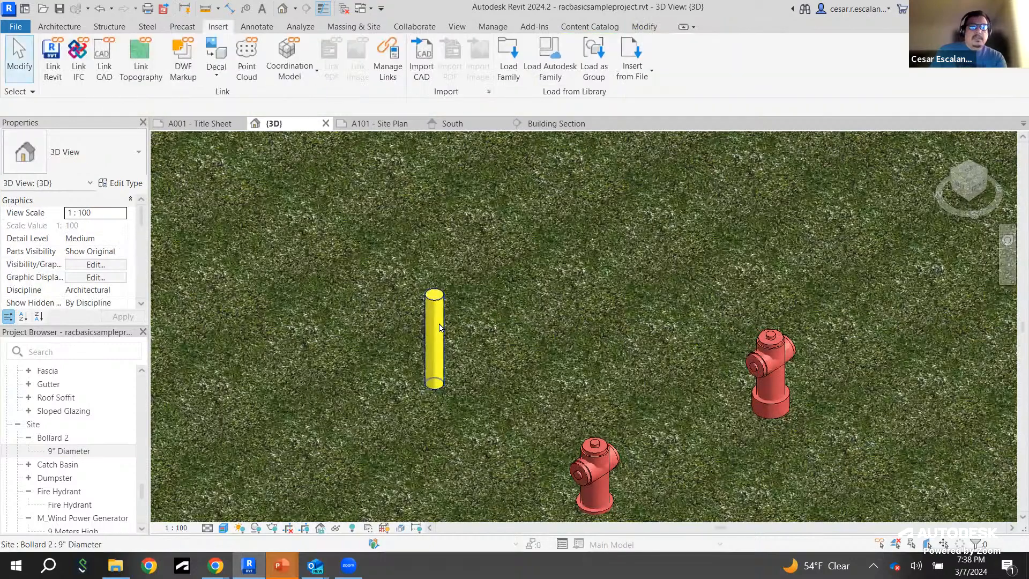
Step: Examine the type properties of the placed bollard, close them without changes and clear the selection
left_click(433, 325)
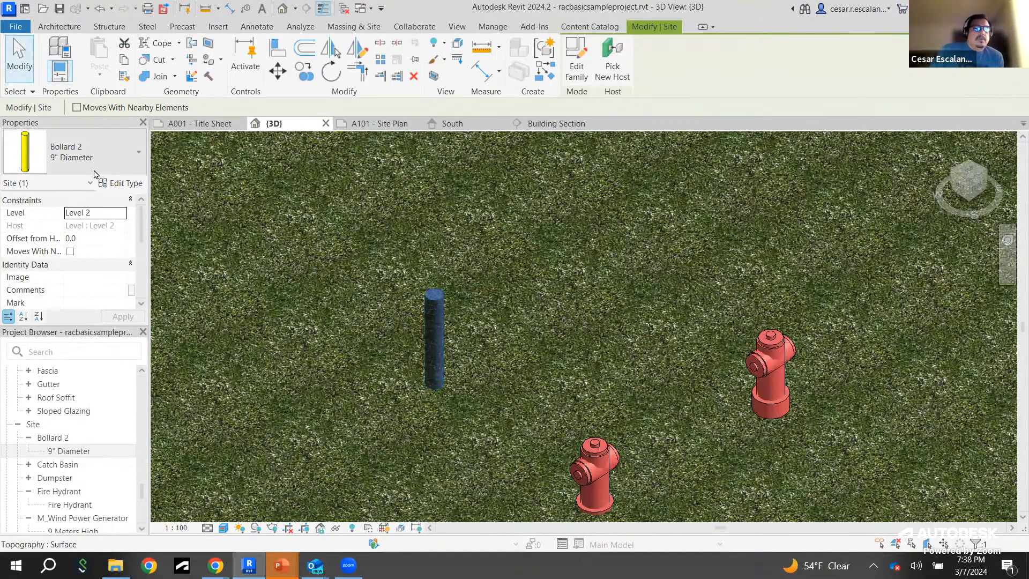
left_click(119, 184)
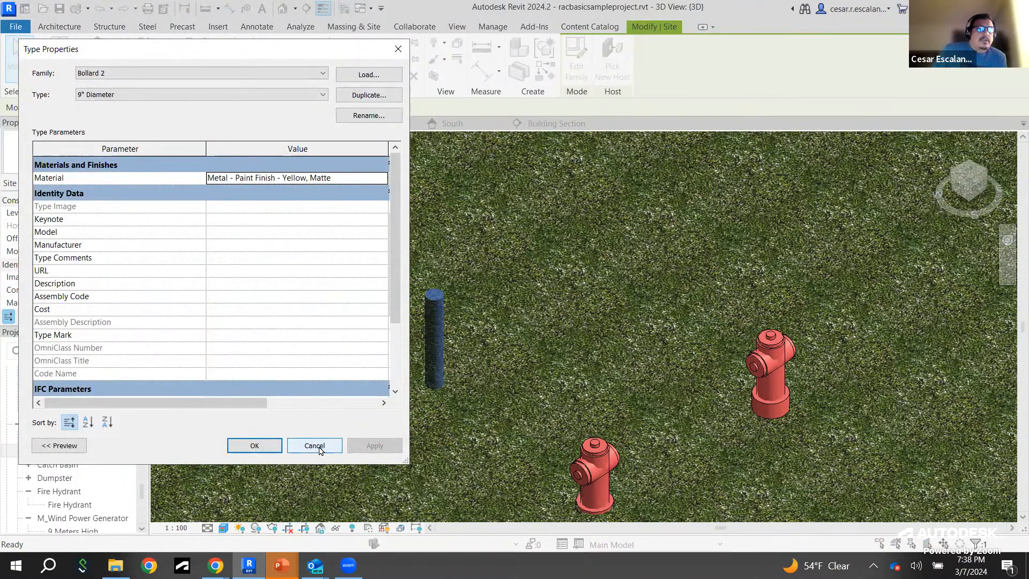
left_click(315, 446)
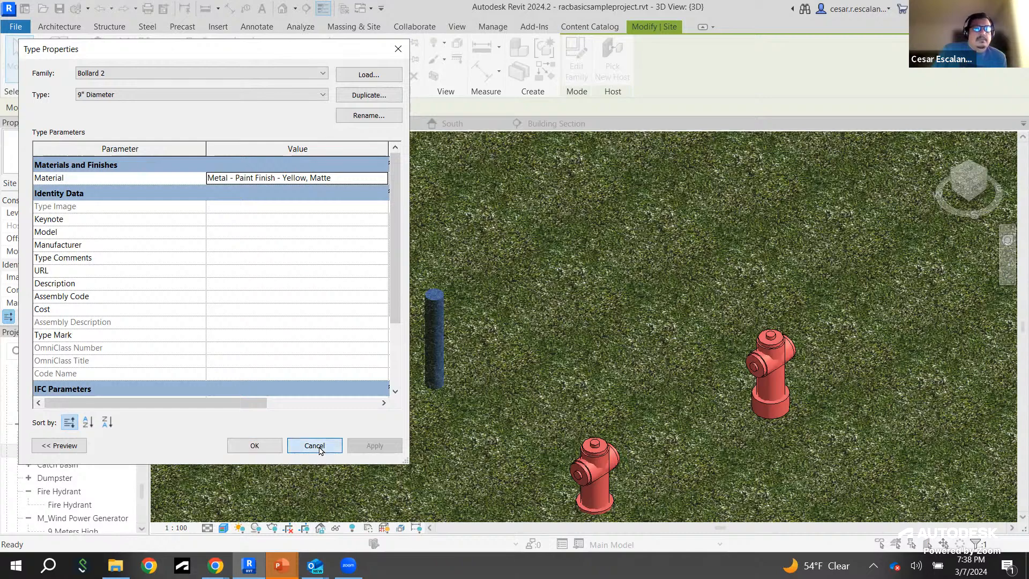
left_click(561, 337)
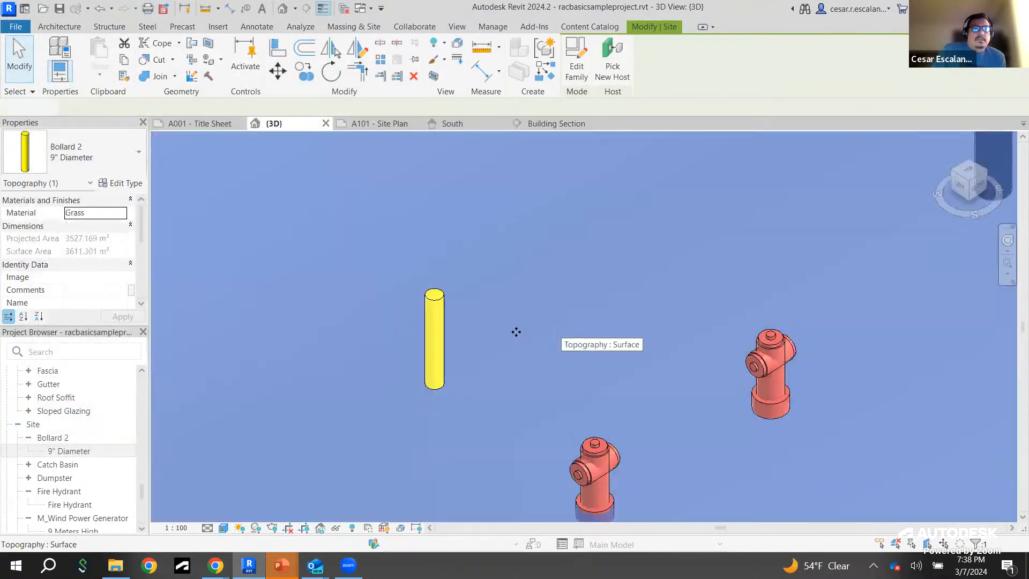
key("Escape")
Step: Open the placed bollard's family for editing in the Family Editor
left_click(434, 338)
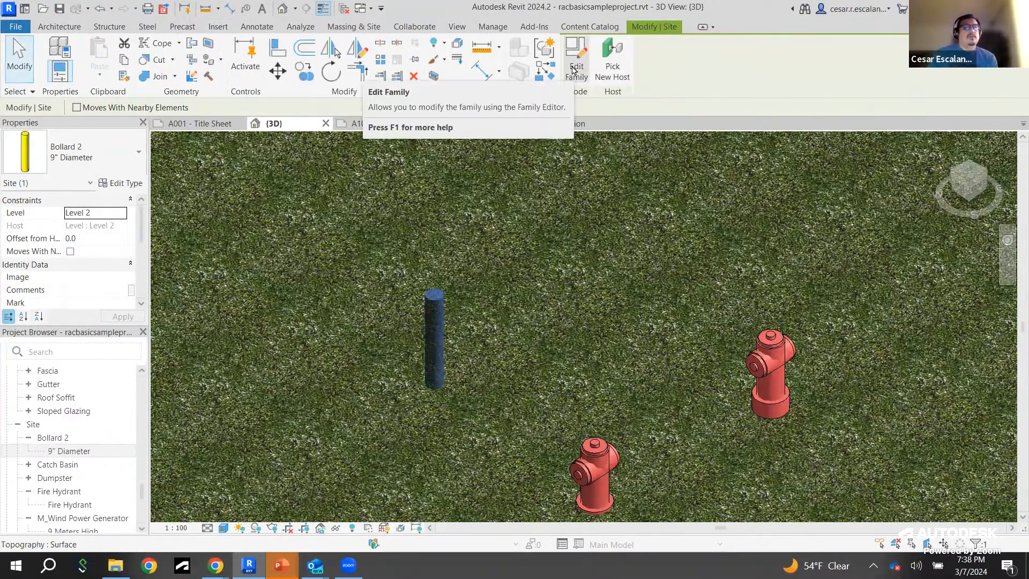
left_click(573, 70)
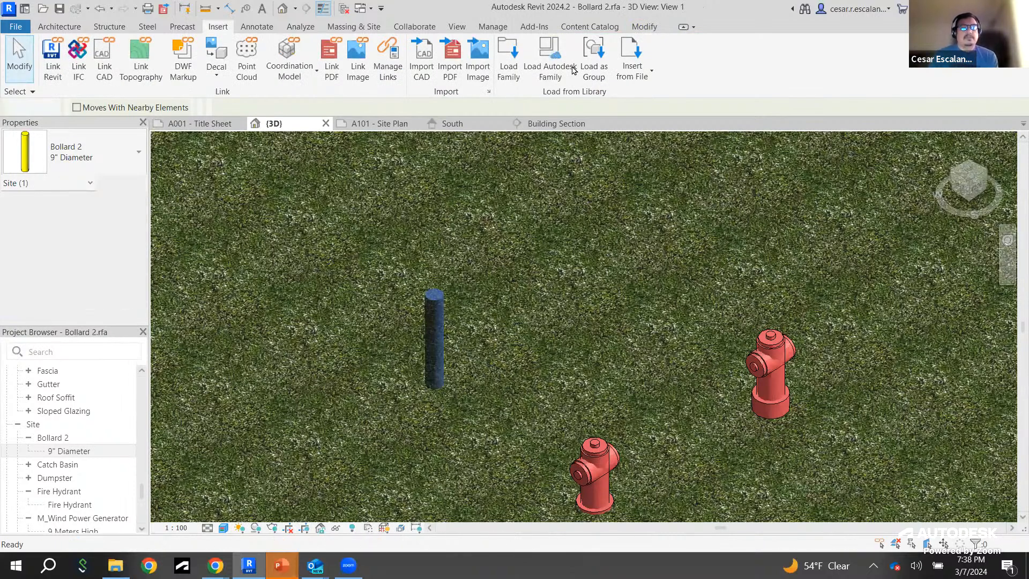
scroll(536, 251, "down", 3)
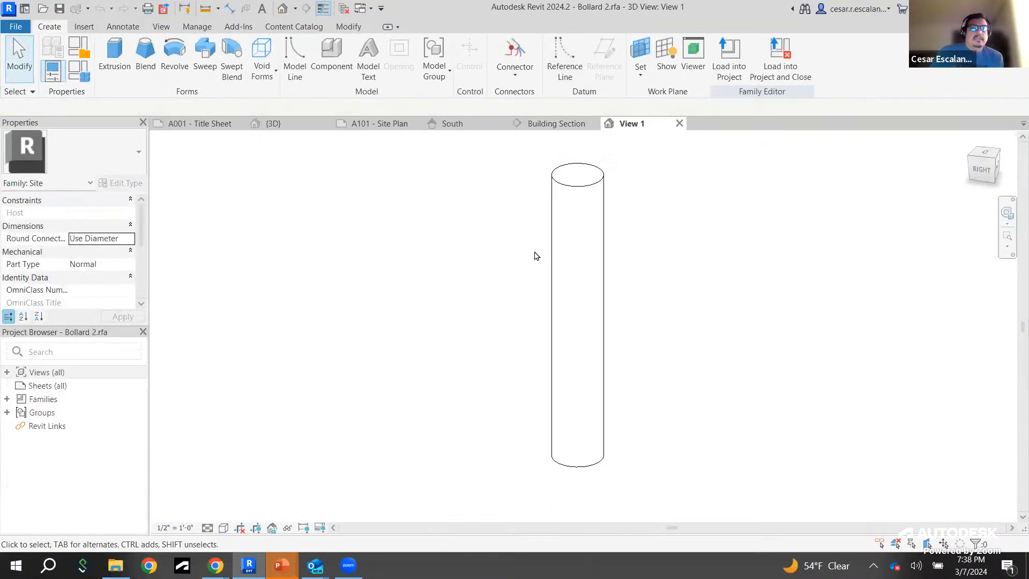
Step: Try to stretch the top of the bollard's extrusion upward to make it taller, and deselect it
left_click(578, 259)
middle_click_drag(569, 223, 538, 302)
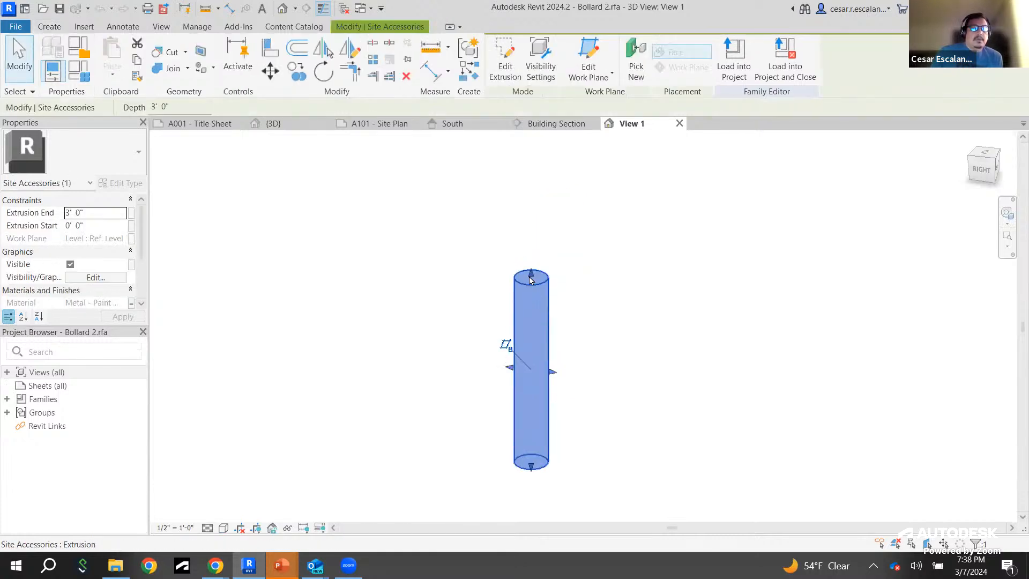
left_click_drag(531, 273, 530, 180)
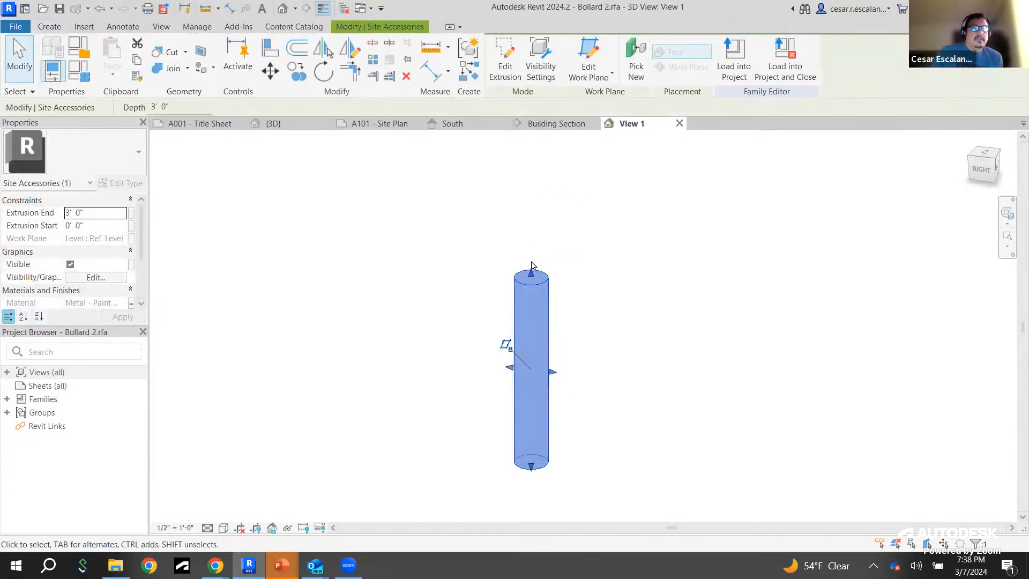
left_click_drag(531, 273, 535, 215)
left_click(78, 71)
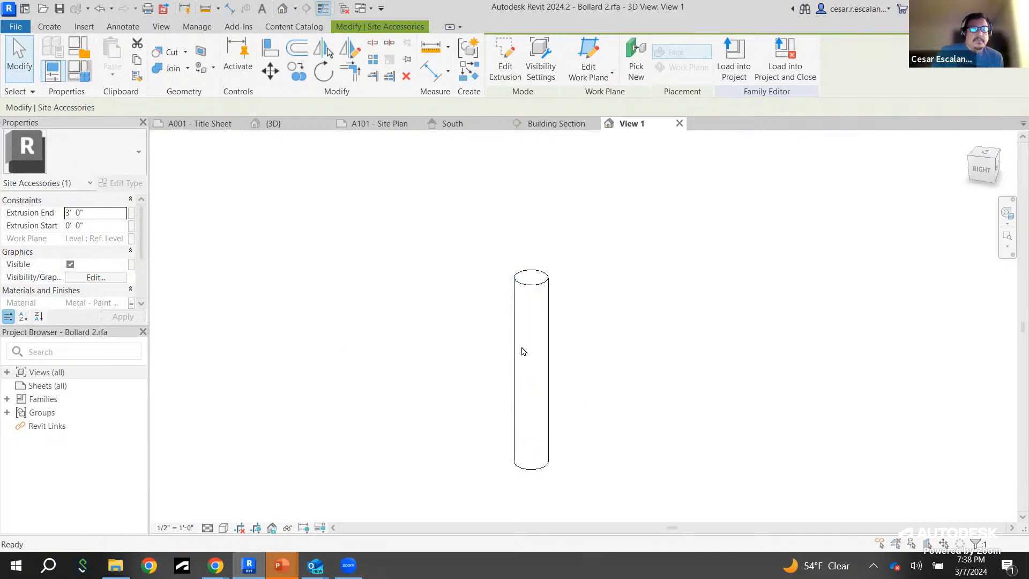
left_click(605, 438)
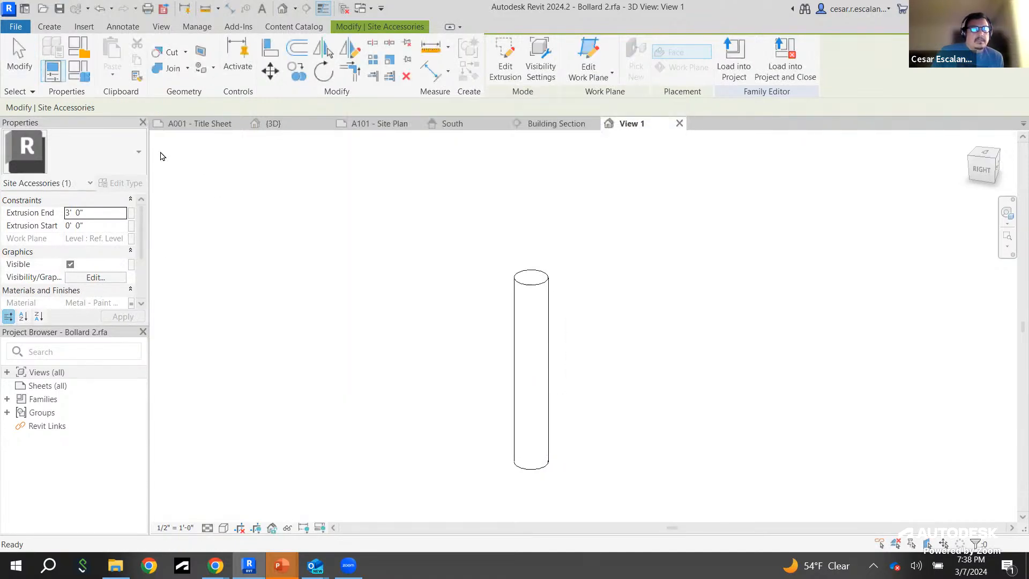
left_click(161, 156)
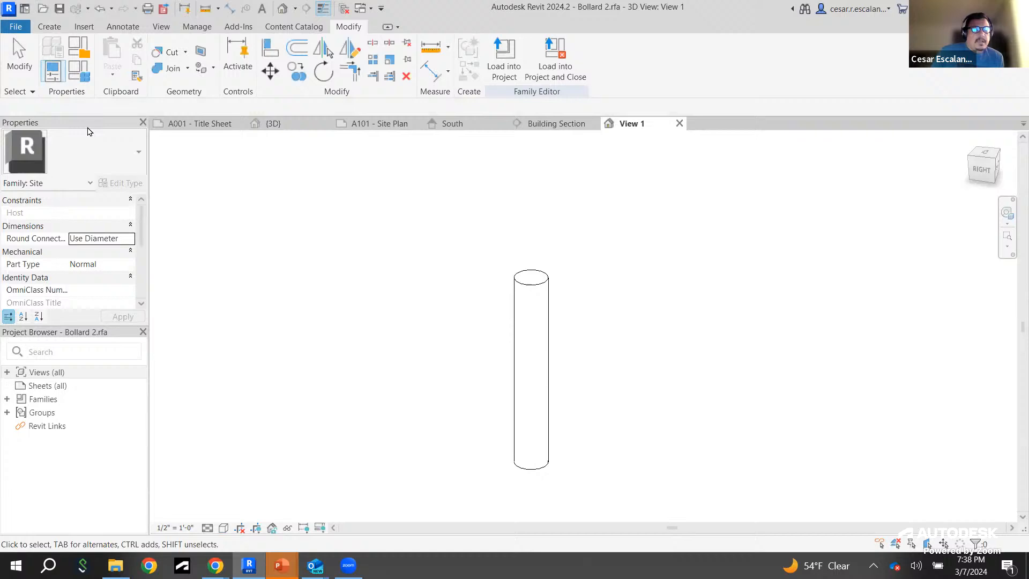
Step: Edit the bollard's extrusion, try to set its Extrusion End to 5, and finish the sketch
left_click(515, 334)
left_click(505, 62)
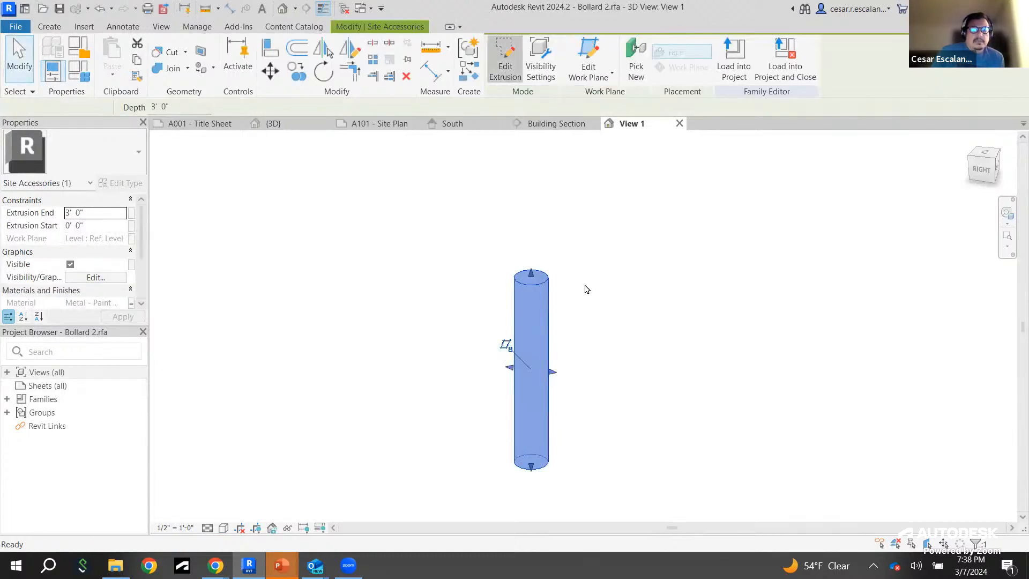
left_click(94, 213)
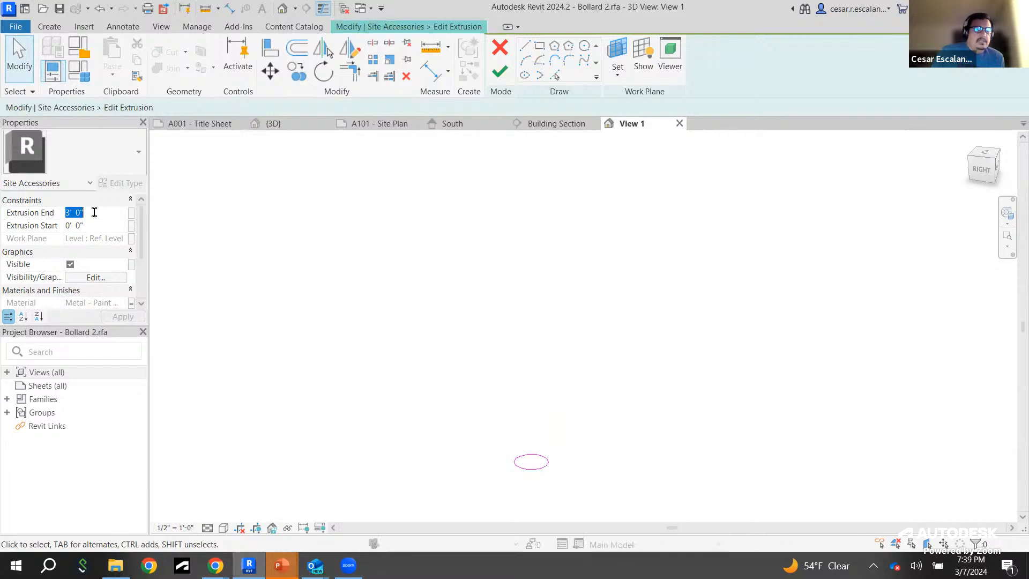
type("5")
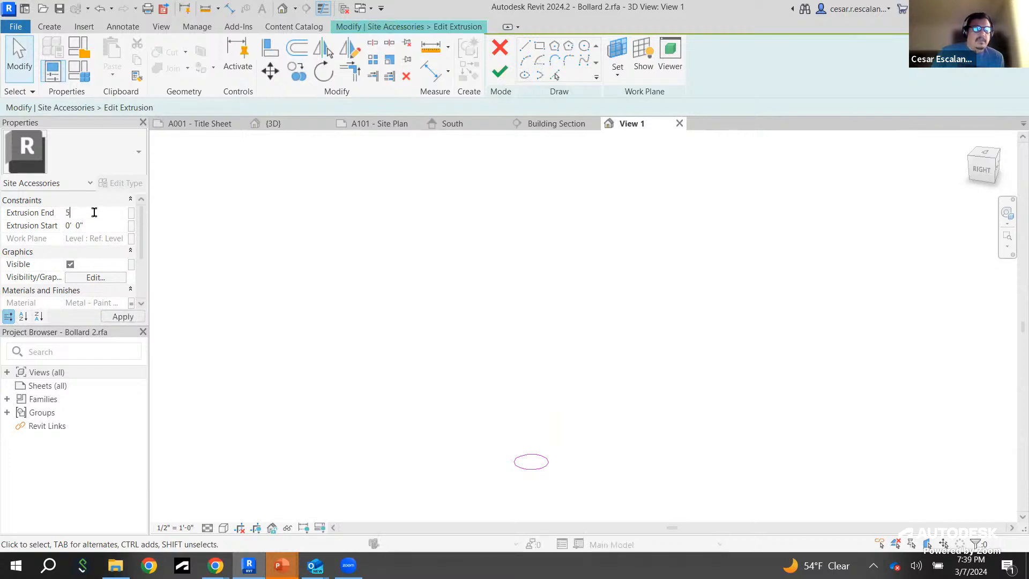
left_click(499, 72)
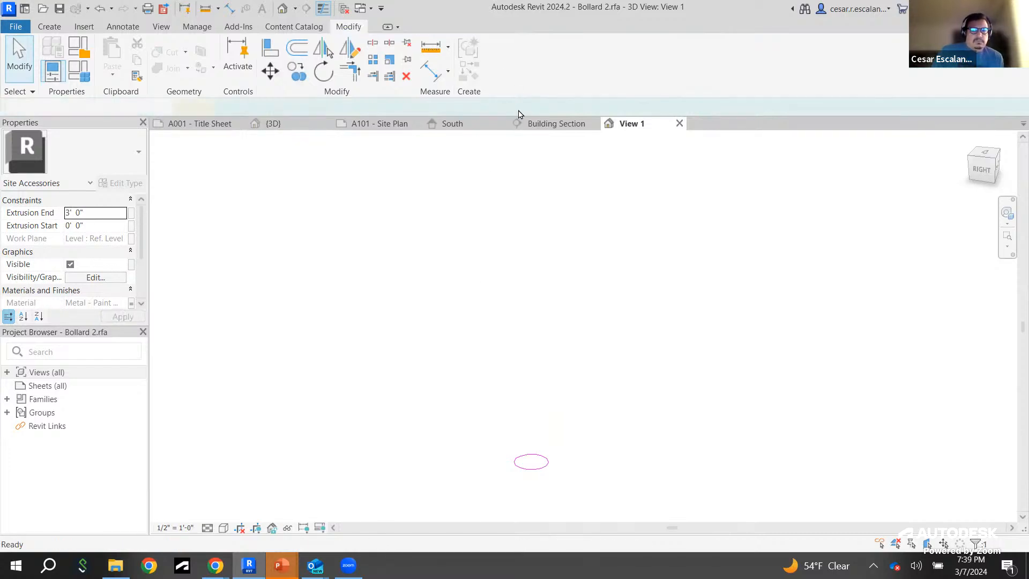
left_click(323, 275)
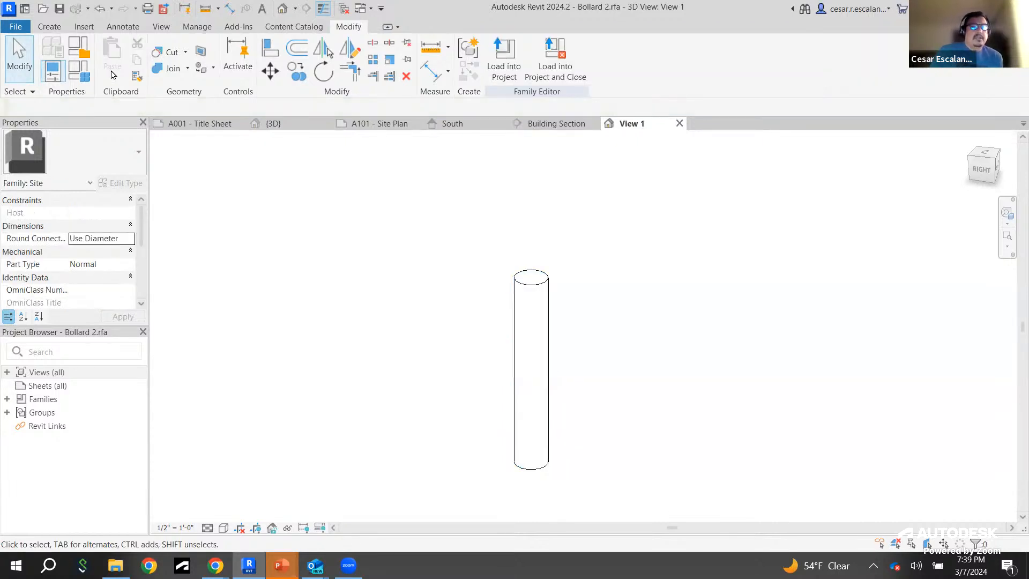
Step: Save the bollard family as Bollard 2.rfa on the Desktop
left_click(16, 26)
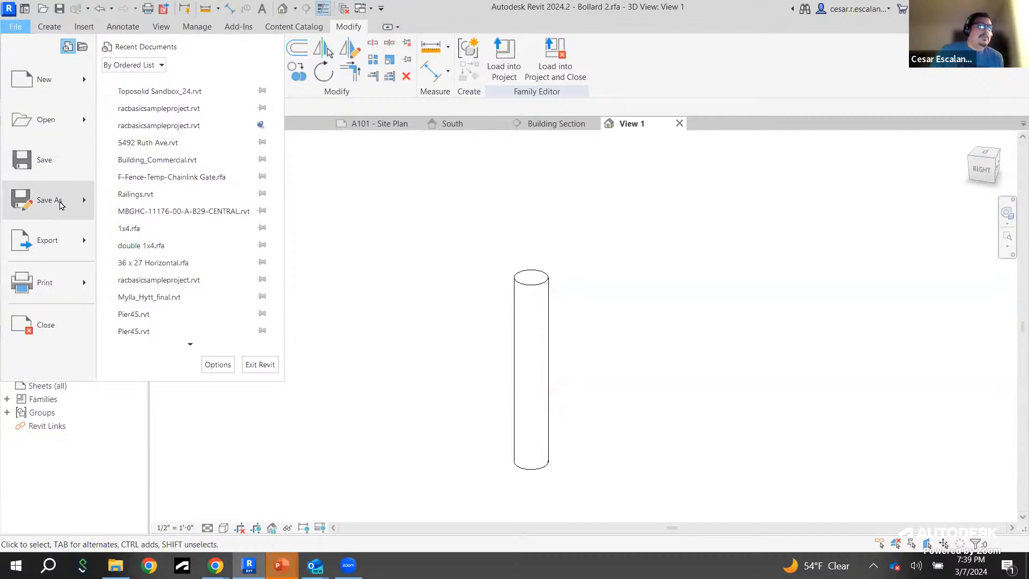
mouse_move(81, 200)
left_click(189, 186)
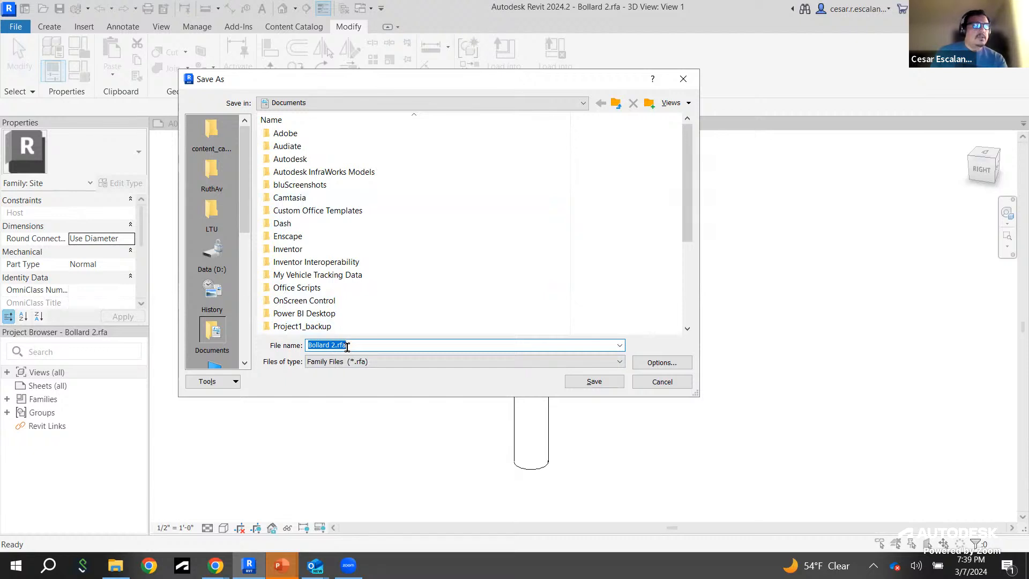
left_click(377, 103)
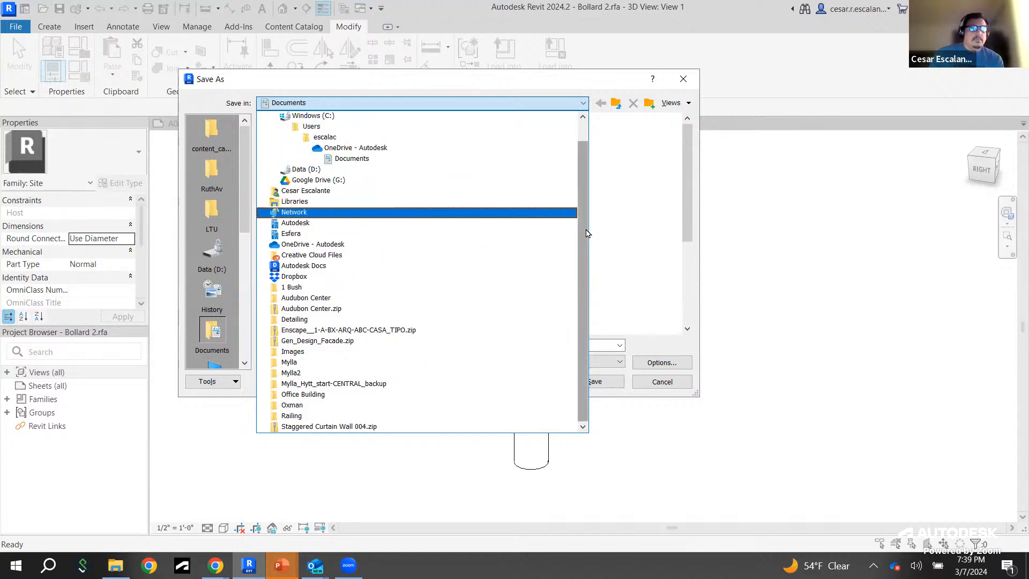
left_click(582, 119)
left_click(339, 115)
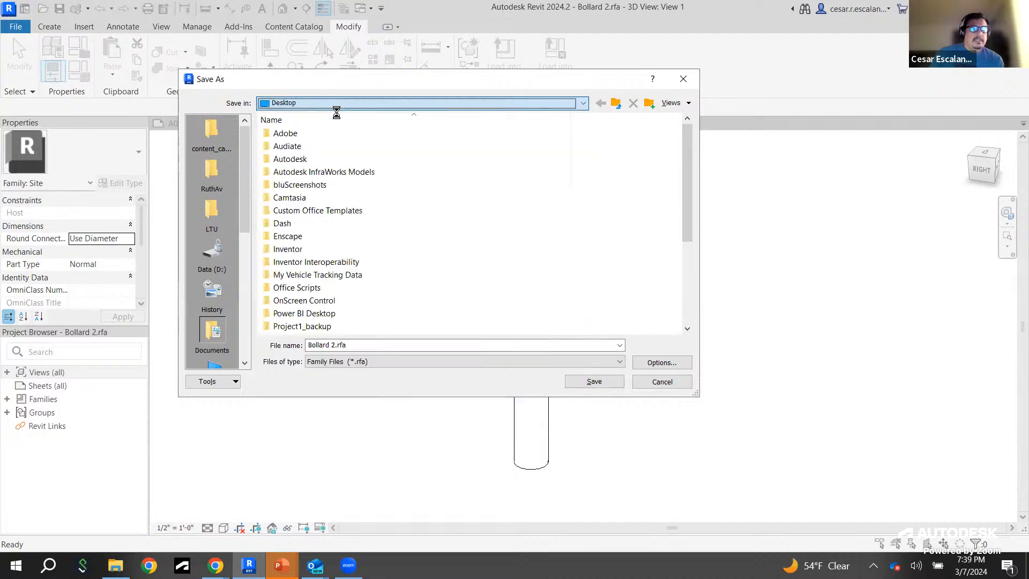
left_click(594, 381)
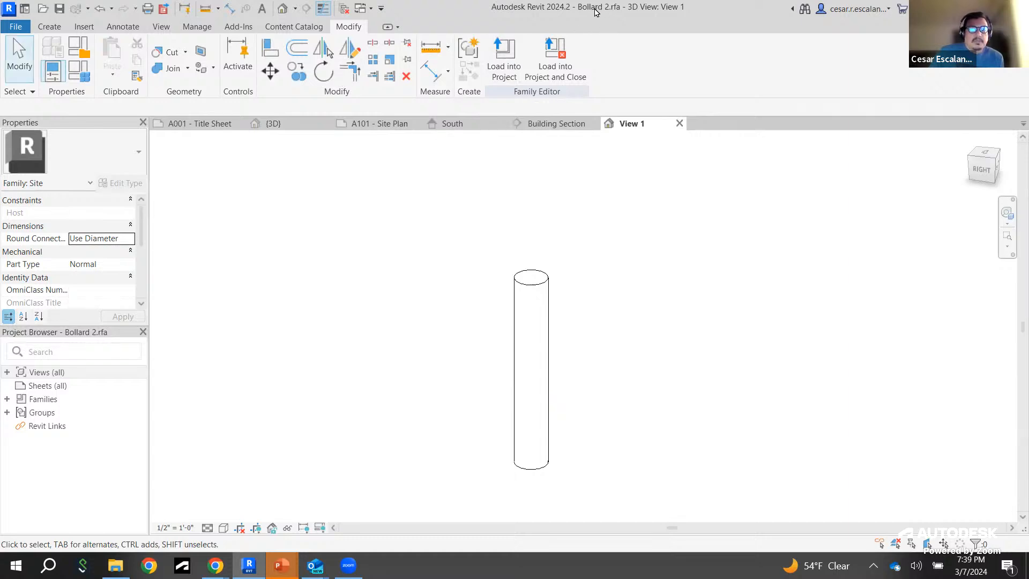
Step: Load the edited bollard family into the project, overwriting the existing version, and place another 9" Diameter Bollard 2 on the terrain
left_click(503, 65)
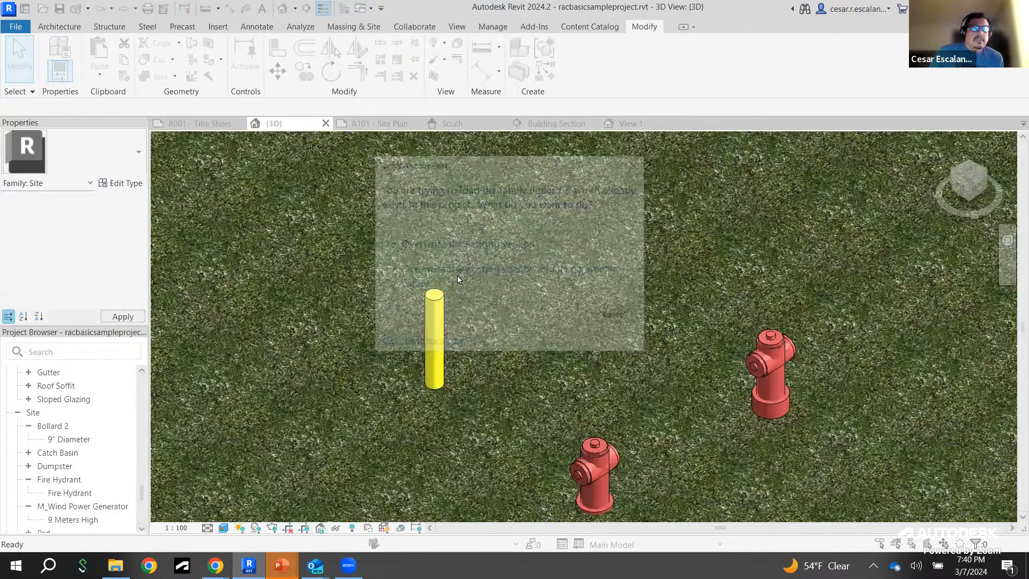
left_click(467, 245)
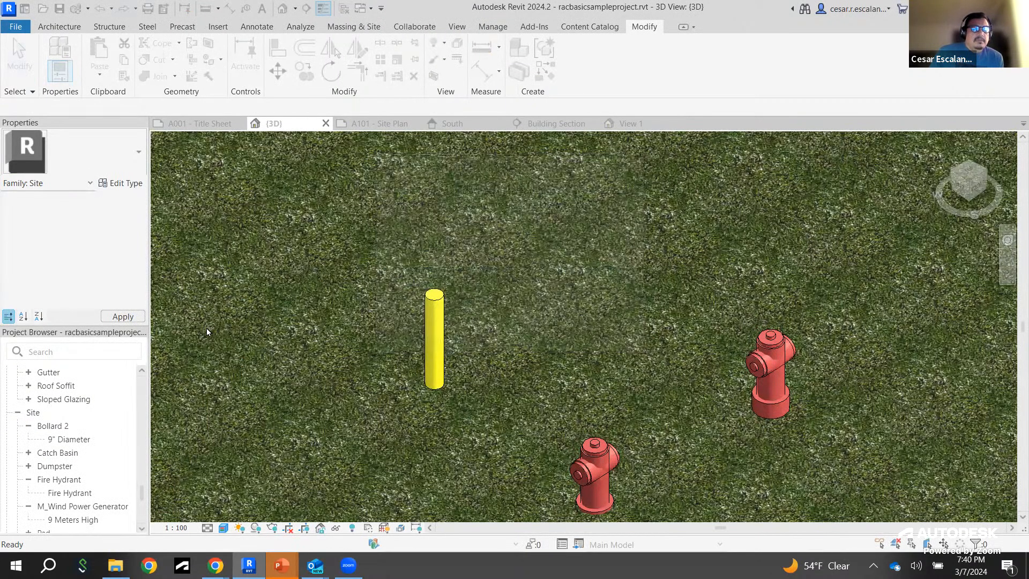
left_click(28, 426)
left_click_drag(65, 439, 529, 301)
left_click(524, 321)
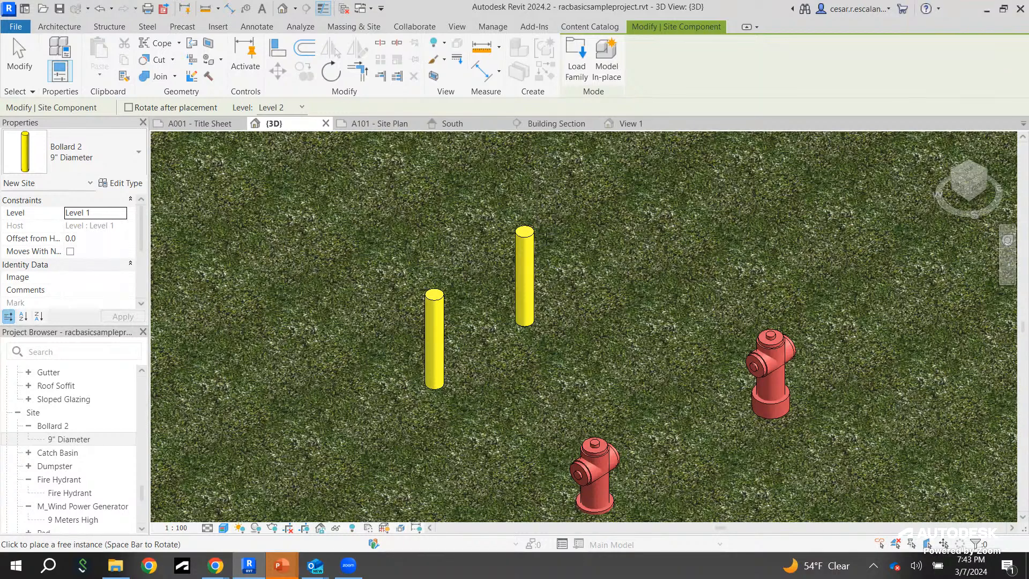
scroll(676, 263, "down", 2)
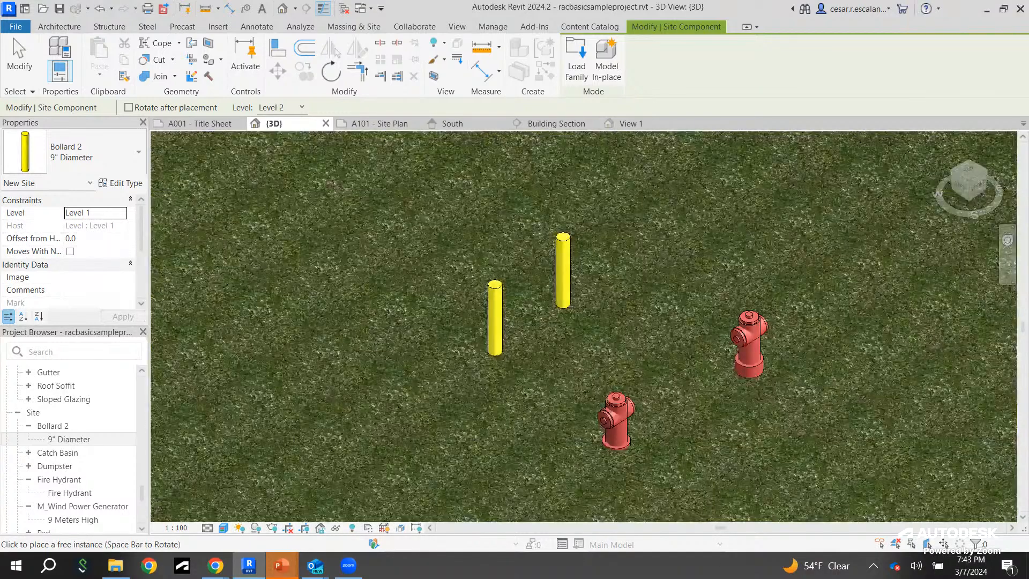
scroll(620, 302, "up", 1)
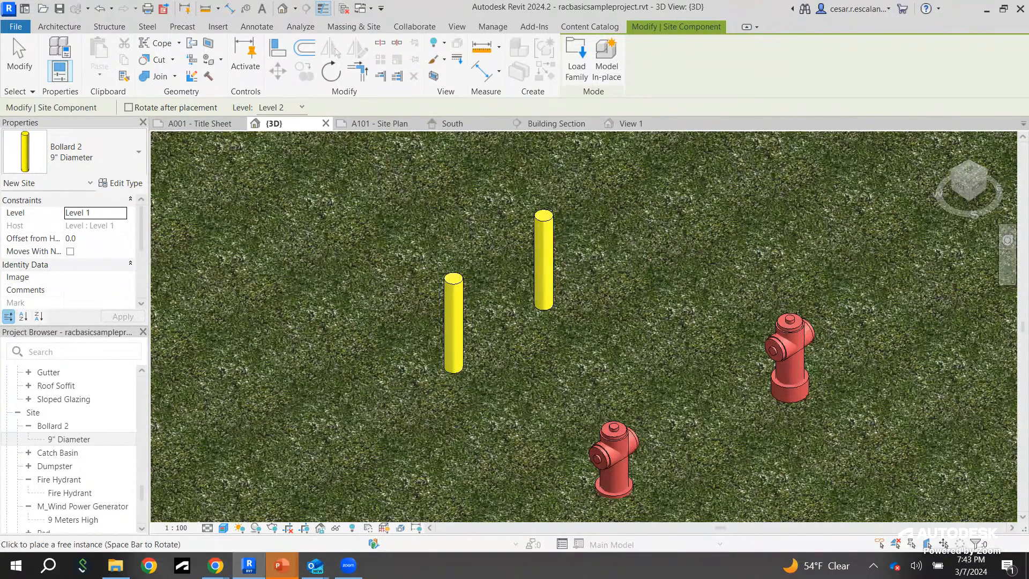
key("Escape")
Step: Delete the newly placed bollard and the fire hydrant farthest from the bollards
left_click(544, 268)
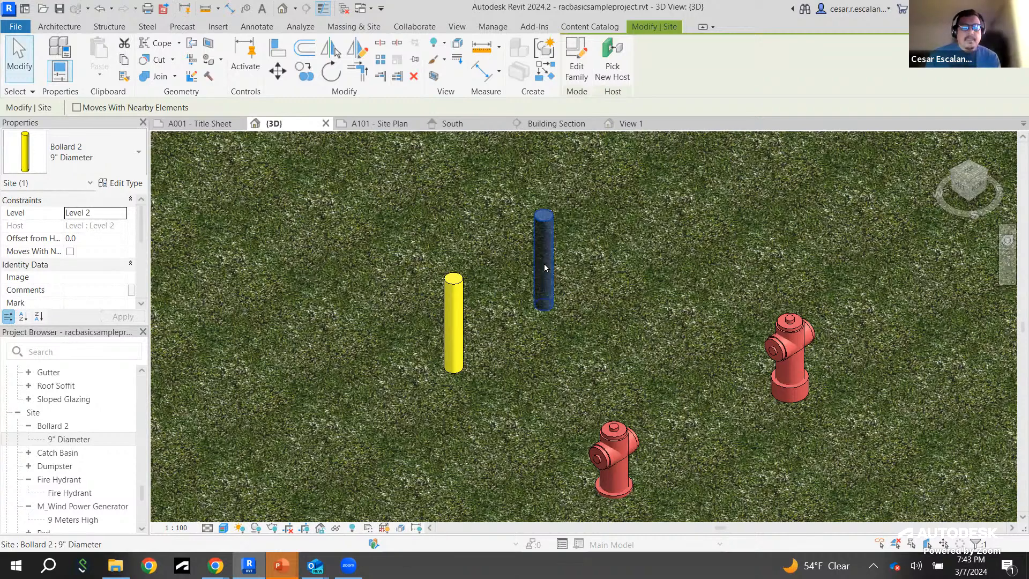
key("Delete")
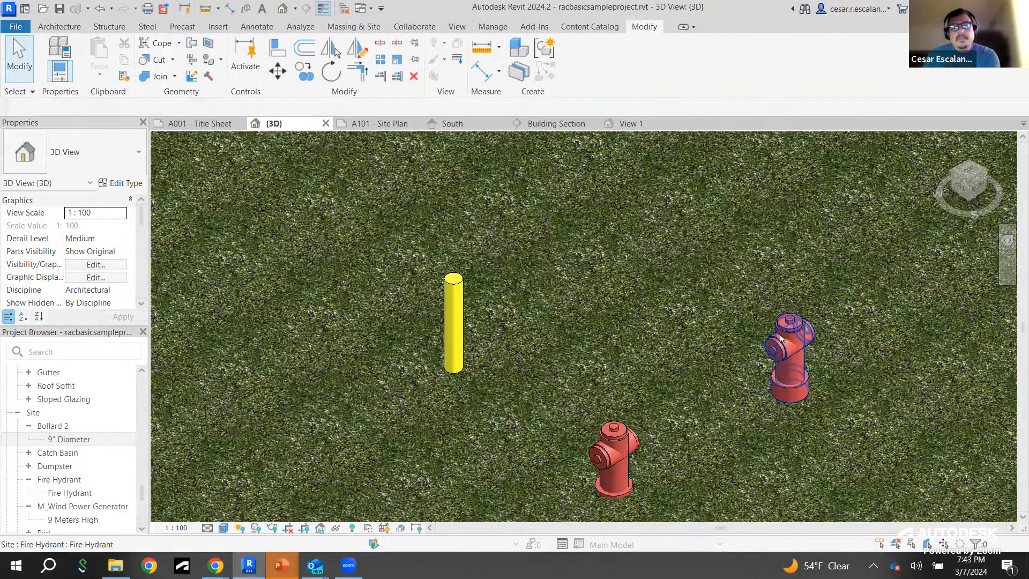
left_click(781, 335)
key("Delete")
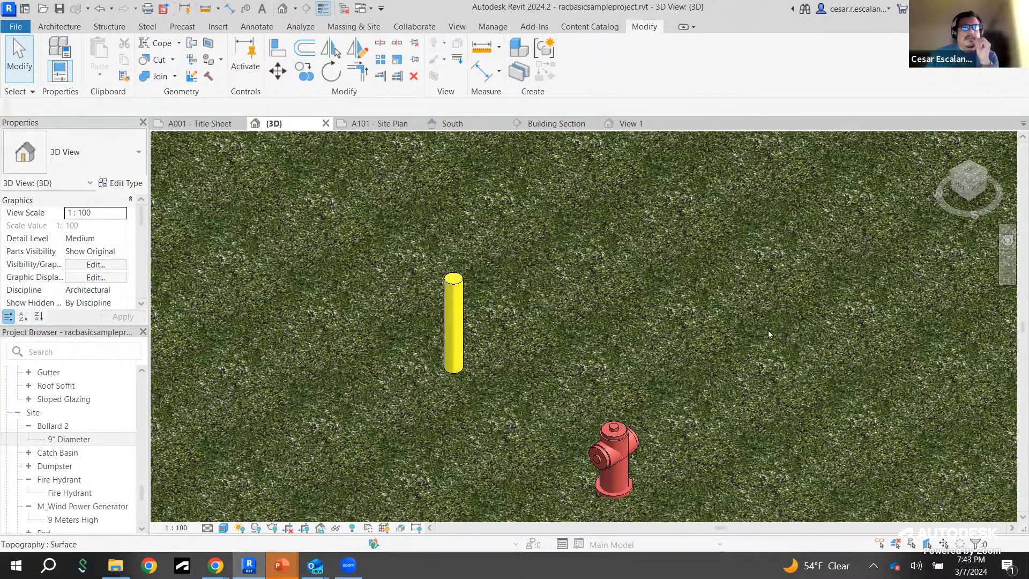
Step: Undo the deletions of the bollard and fire hydrant, and redo both of them
left_click(99, 11)
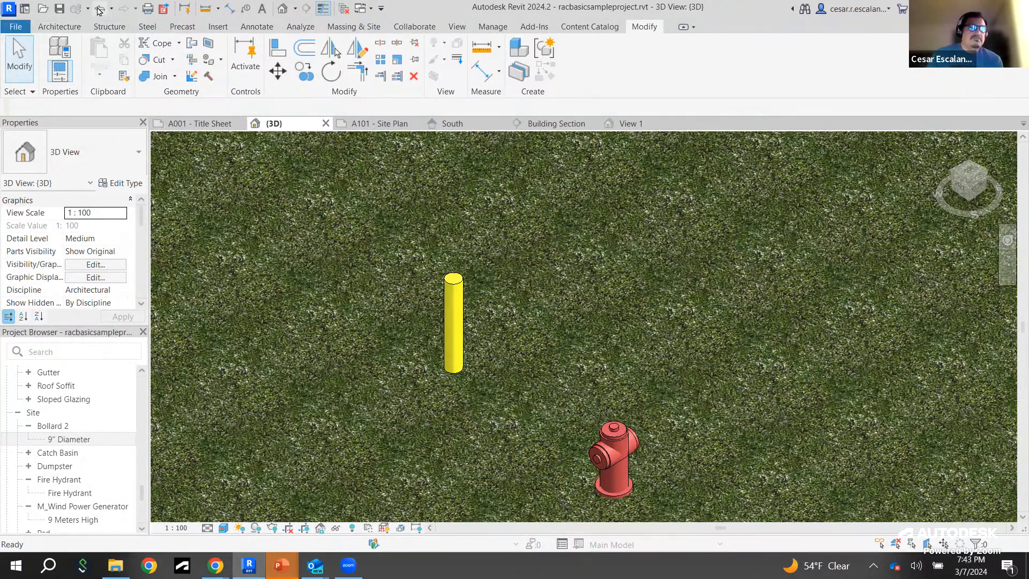
left_click(99, 11)
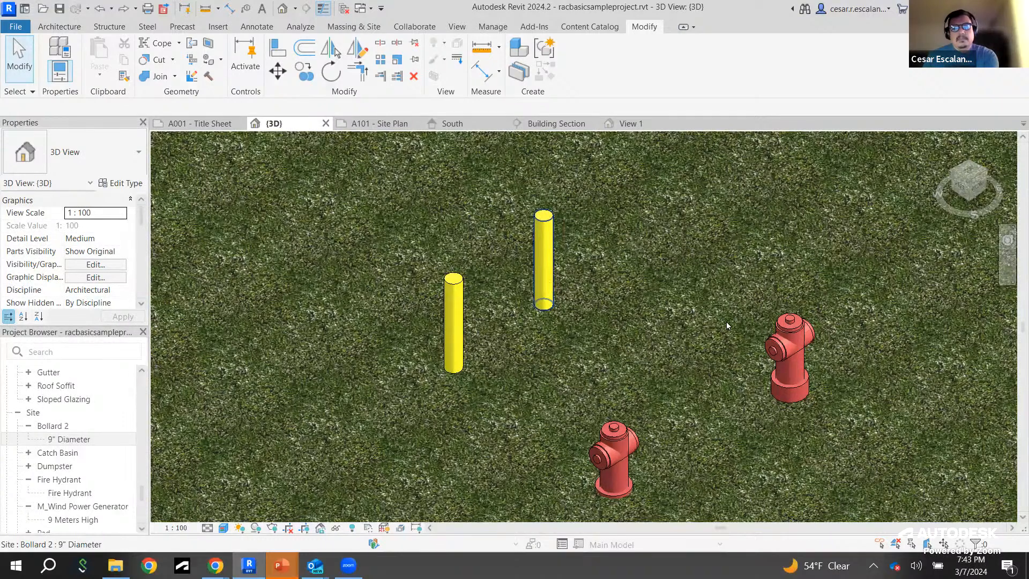
key("ctrl+y")
key("ctrl+y")
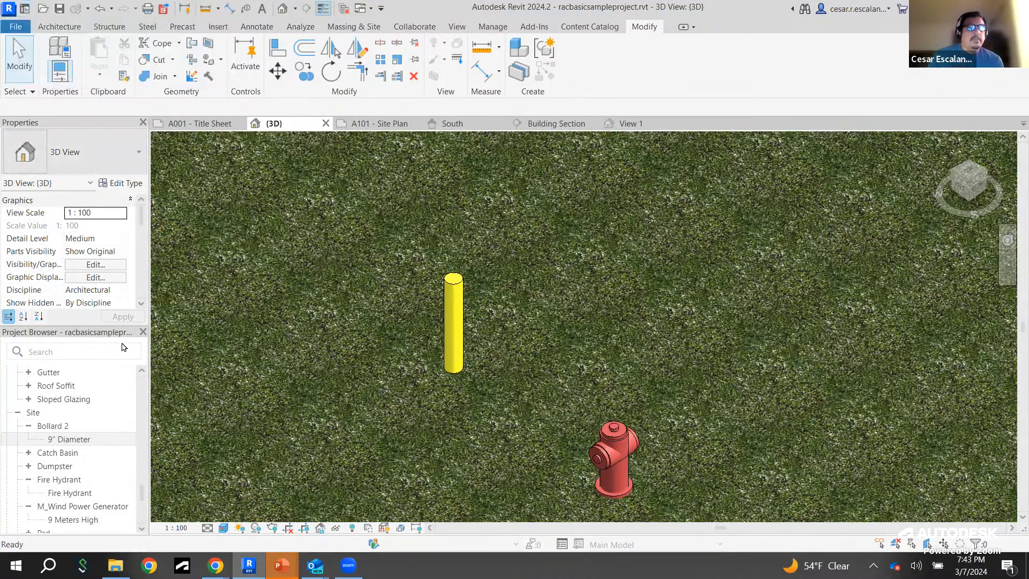
Step: Compare racbasicsampleproject.rvt with its backup racbasicsampleproject.0001.rvt in File Explorer's Revit 2024 Group B folder, and return to the Revit project
left_click(115, 565)
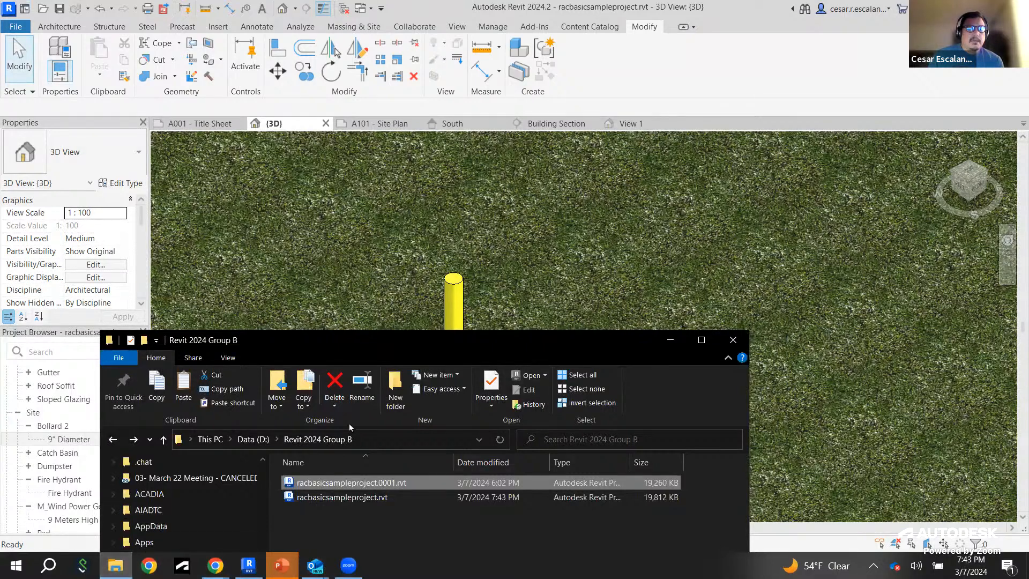
left_click_drag(420, 331, 456, 108)
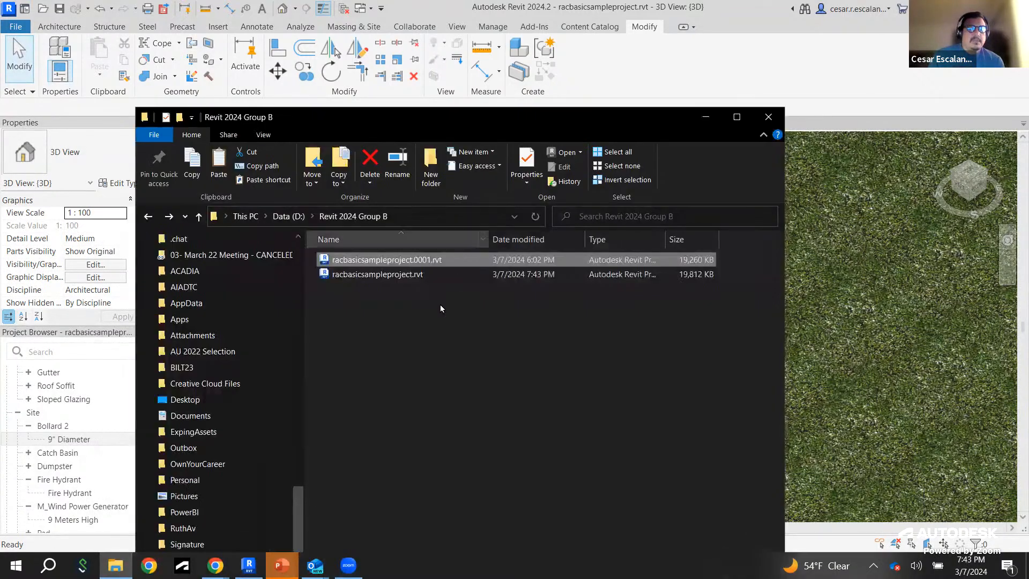
left_click(737, 117)
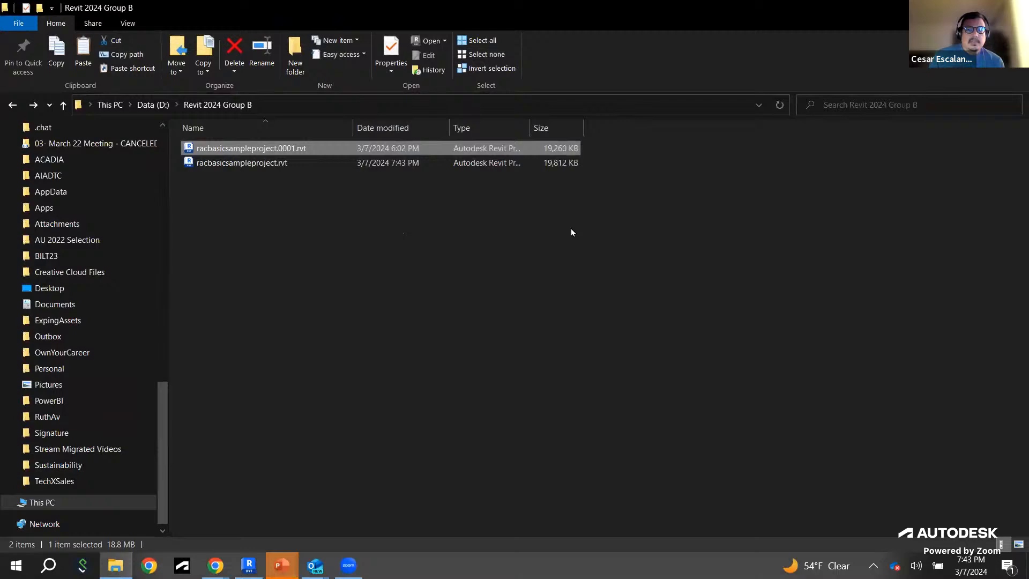
left_click(270, 167)
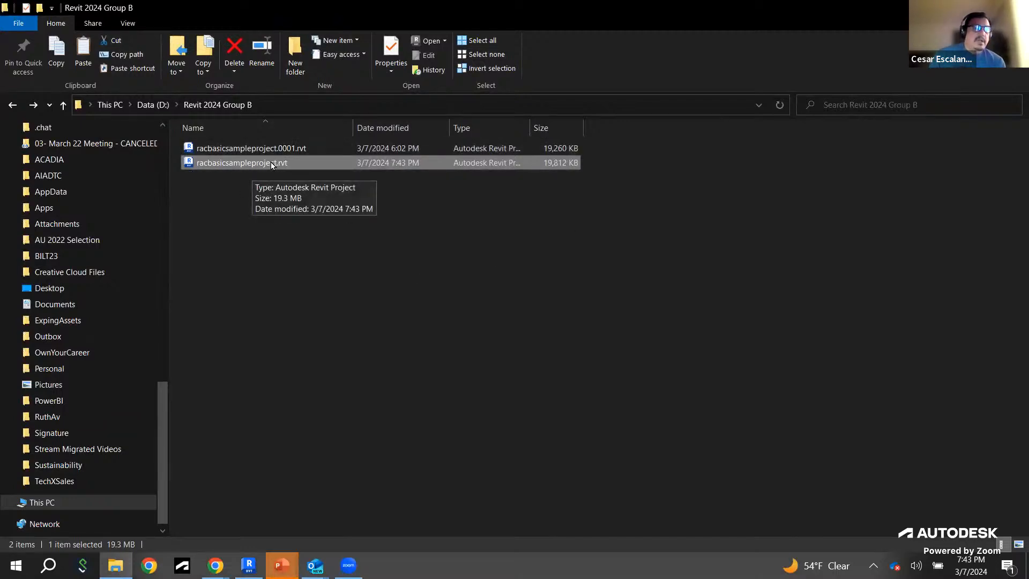
left_click(303, 148)
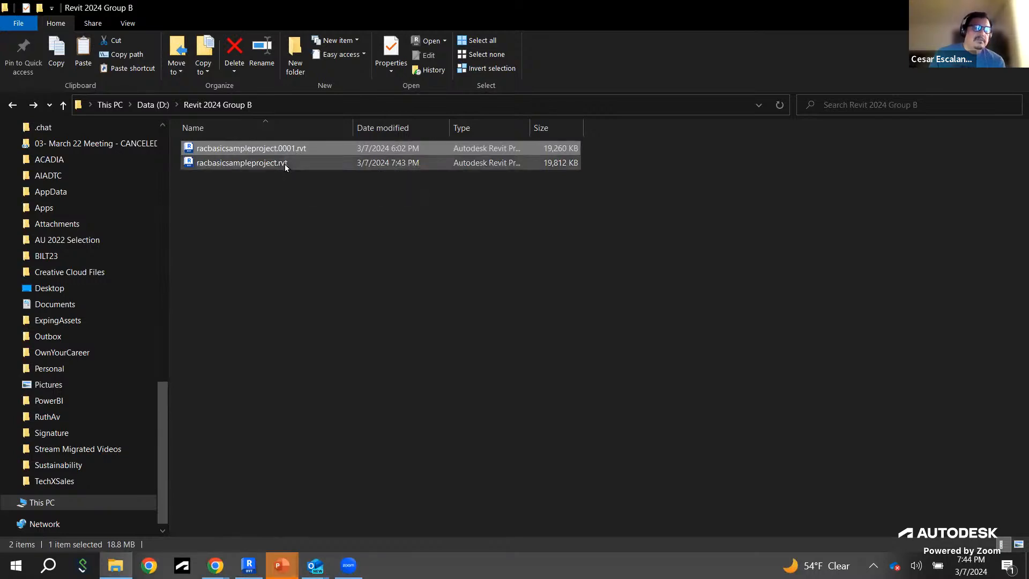
left_click(284, 164)
left_click(291, 148)
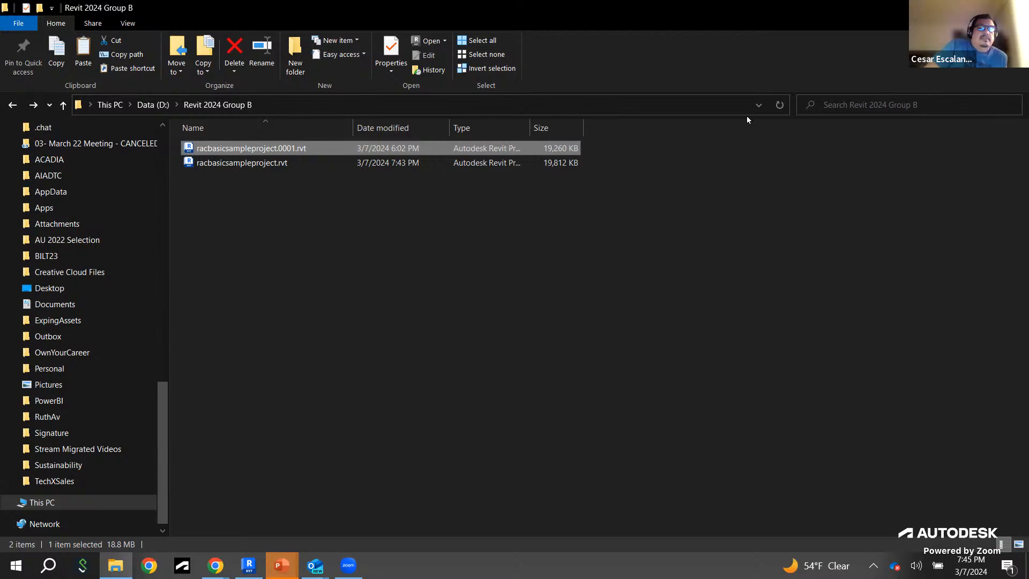
left_click(952, 8)
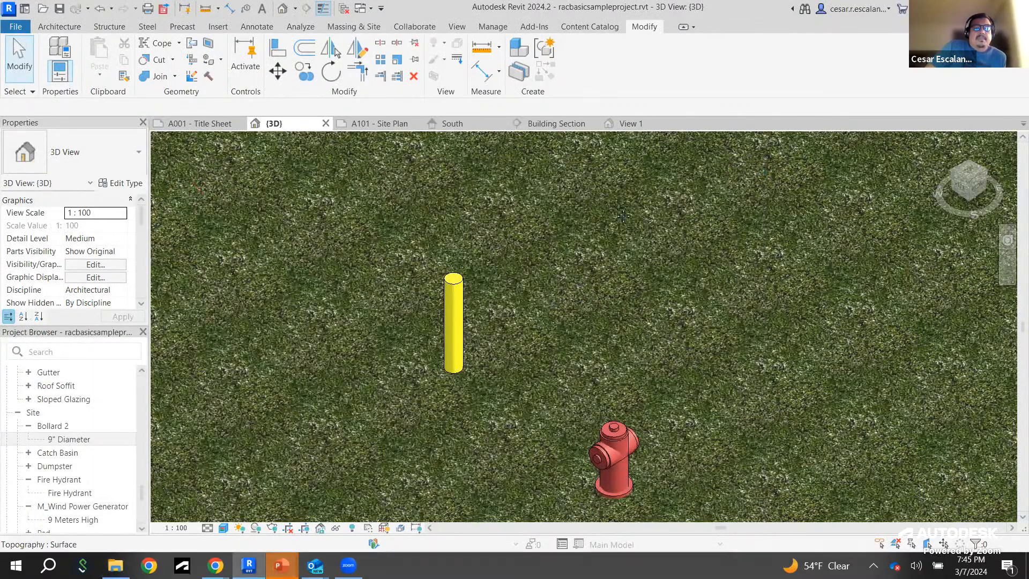
Step: Open the Autodesk family library and browse to the Entourage category
scroll(623, 194, "down", 5)
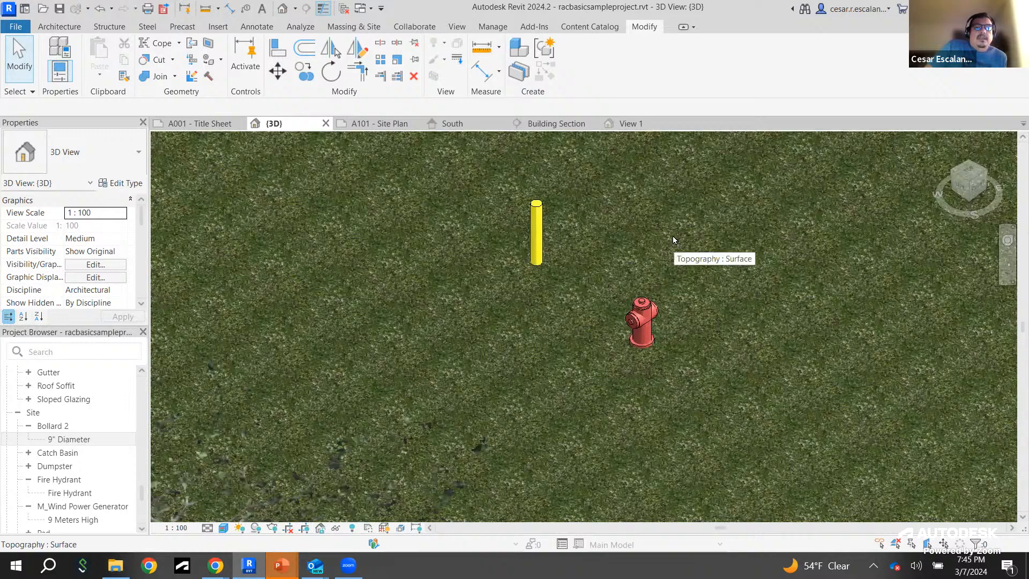
scroll(671, 233, "down", 2)
middle_click_drag(670, 227, 552, 271)
scroll(552, 272, "up", 1)
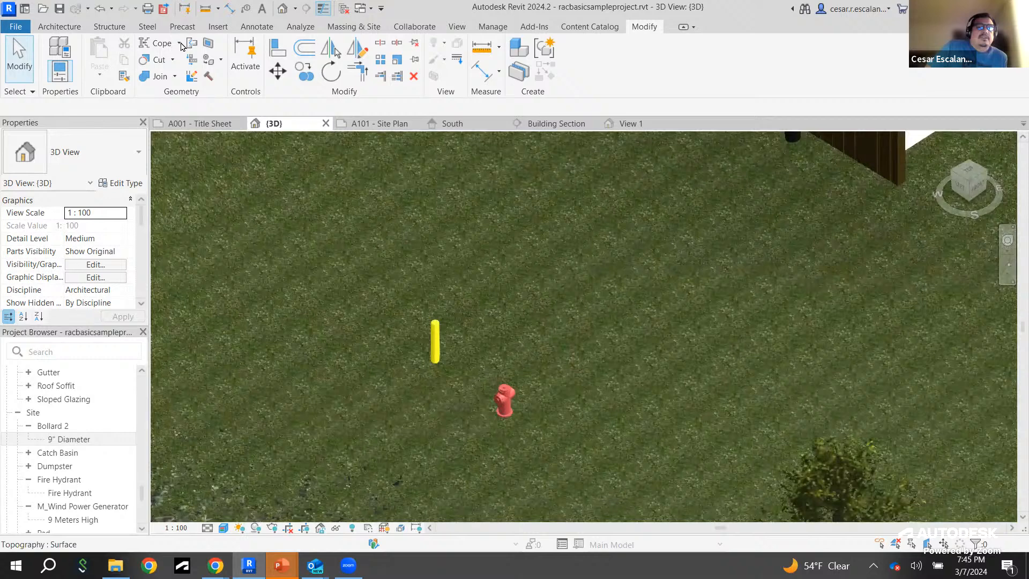
left_click(223, 31)
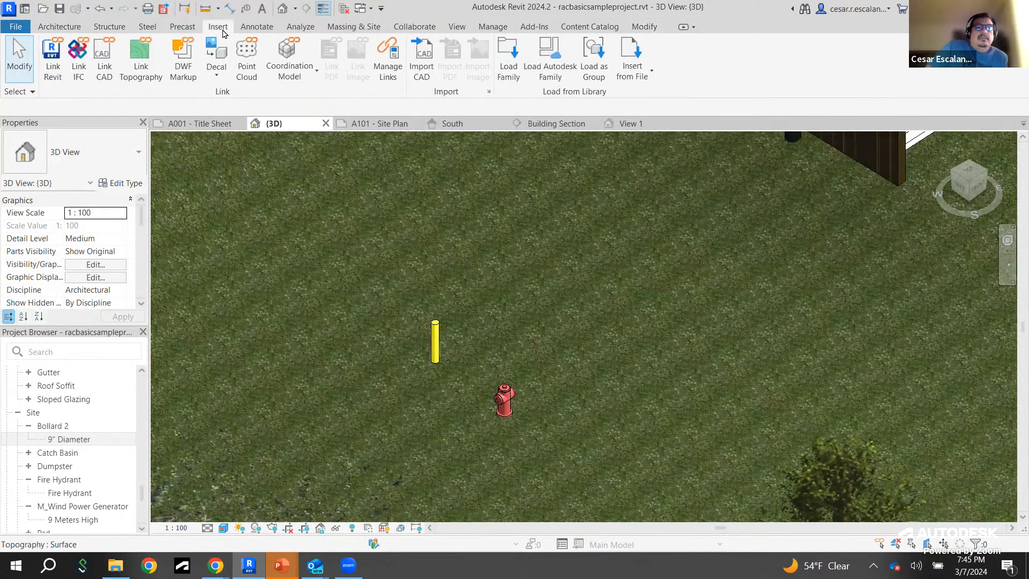
left_click(544, 63)
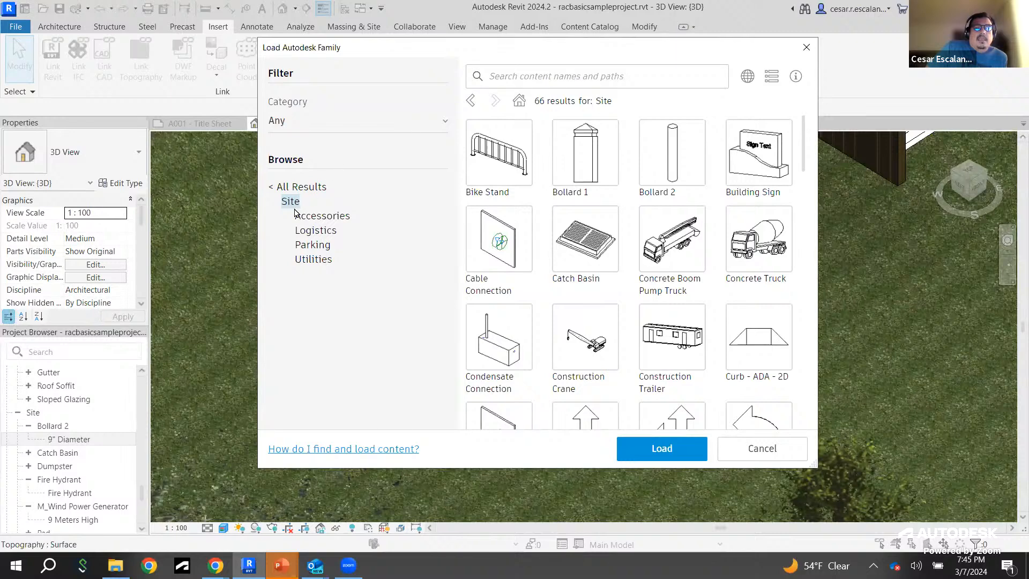
left_click(289, 187)
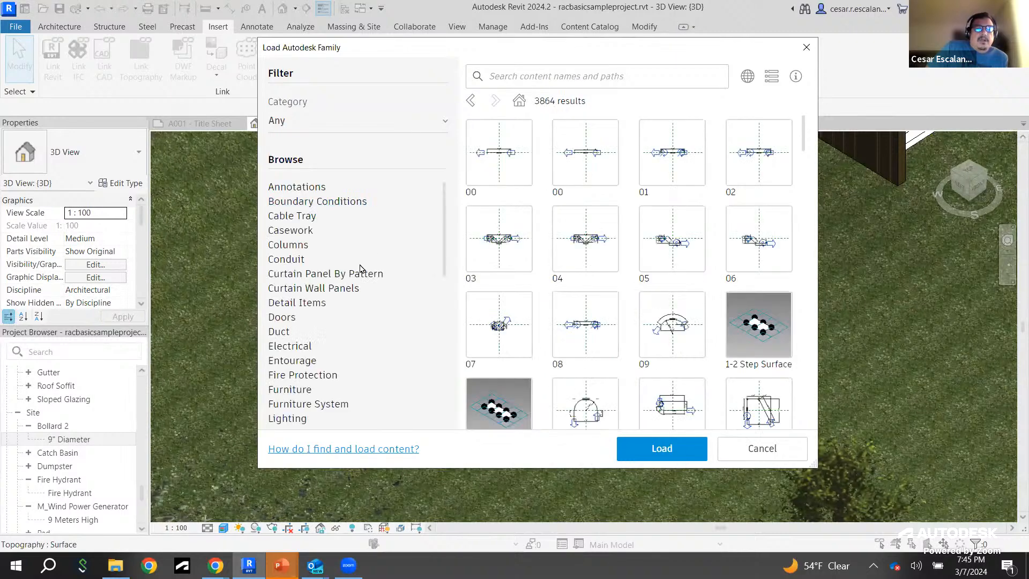
left_click(304, 374)
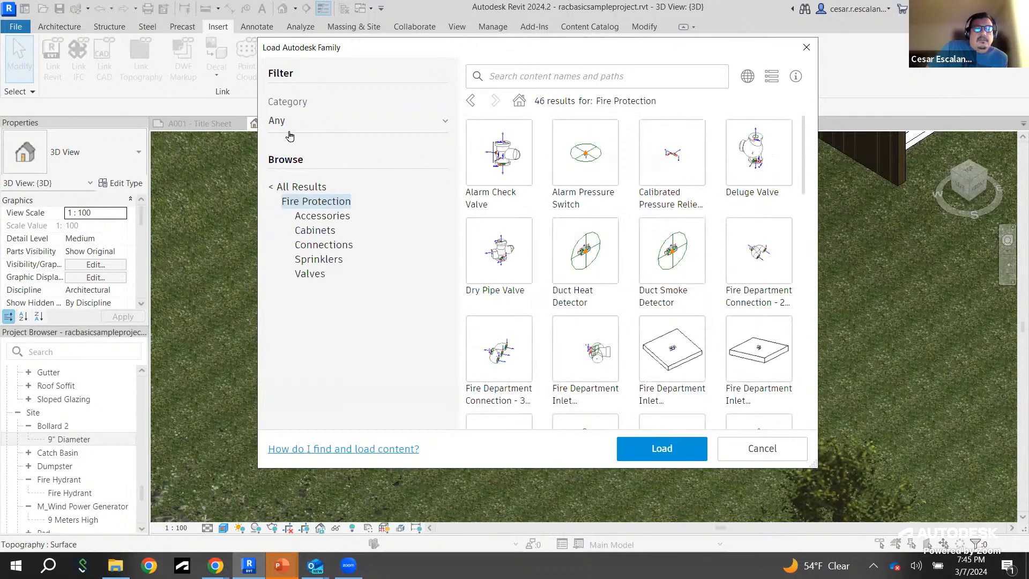
left_click(274, 189)
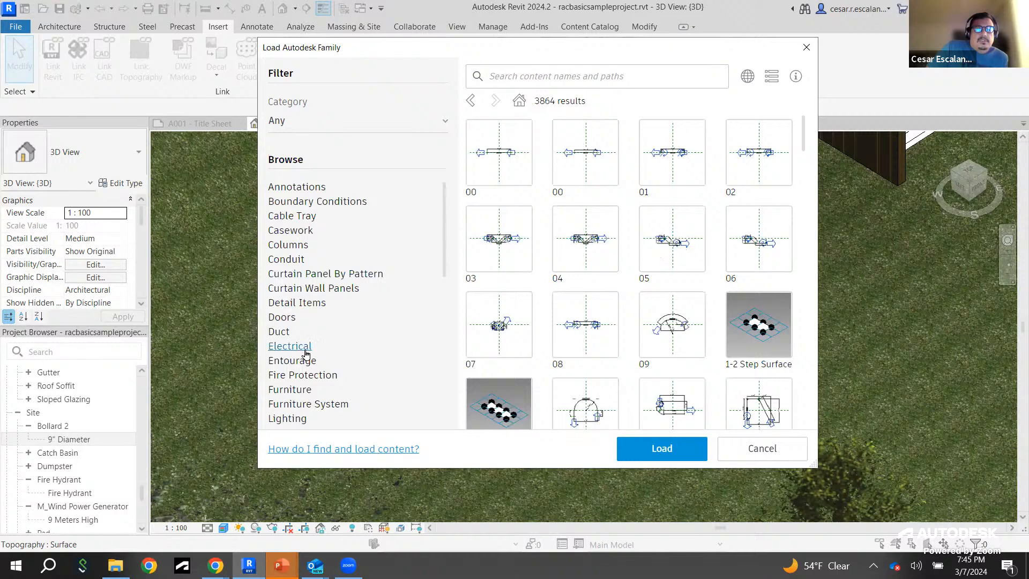
left_click(303, 360)
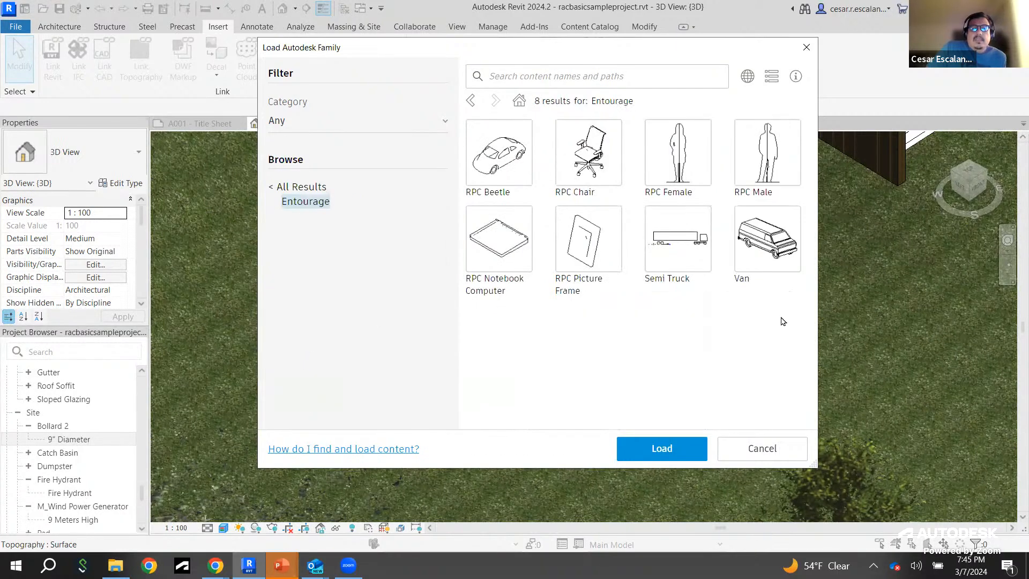
Step: Load the Van and RPC Female families, overwriting the existing RPC Female version and its parameter values
left_click(763, 237)
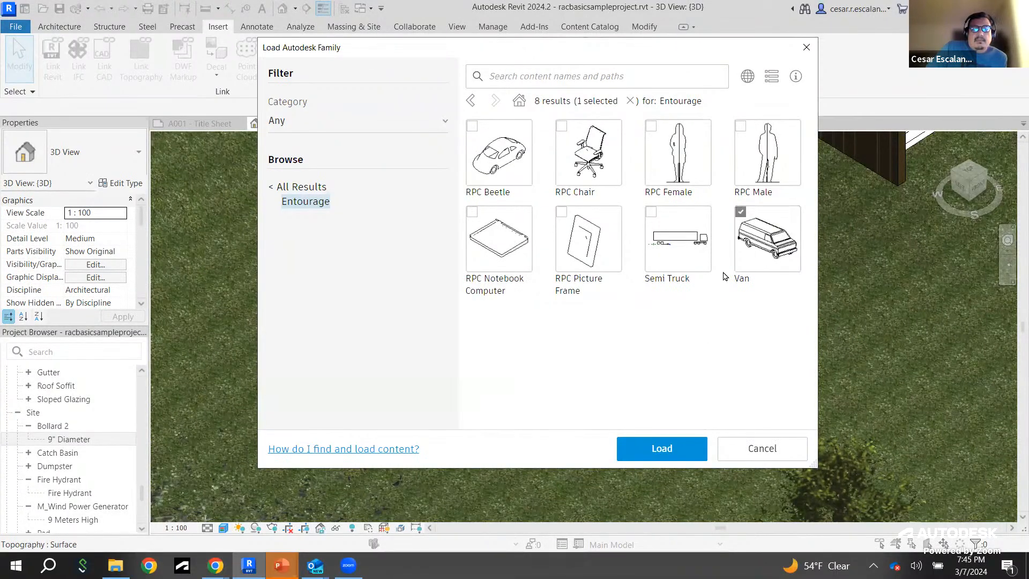
left_click(652, 128)
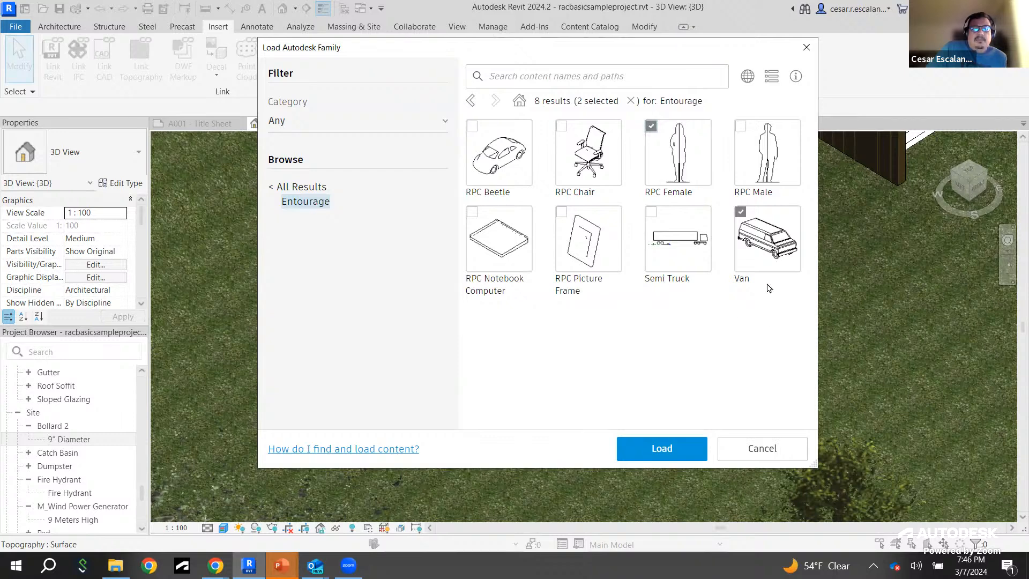
left_click(677, 446)
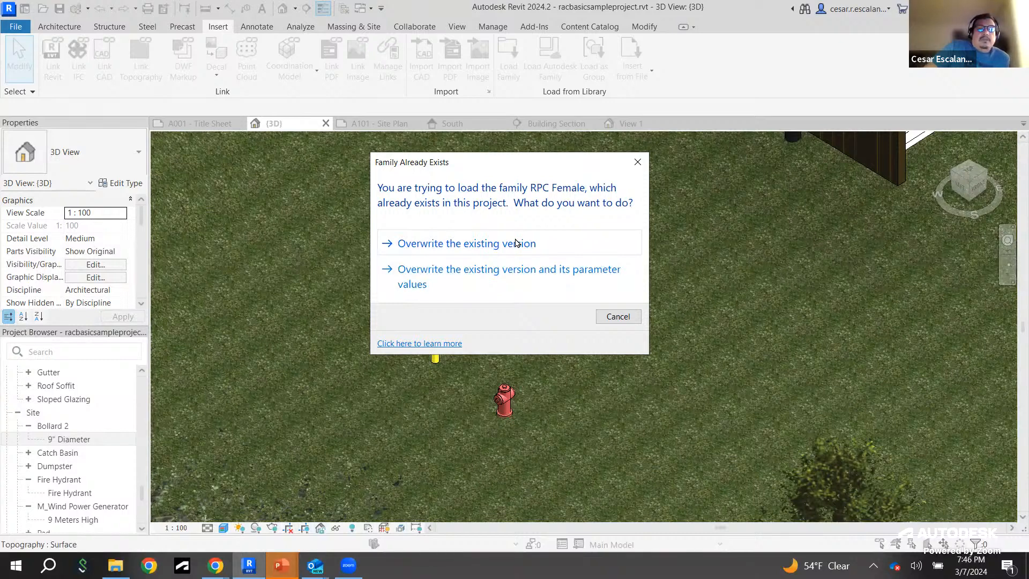
left_click(467, 276)
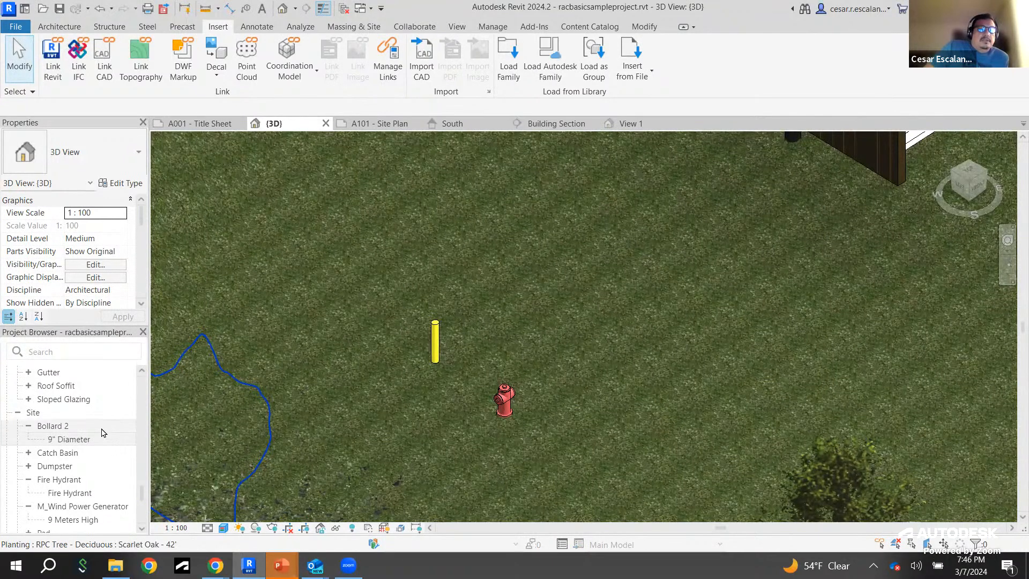
Step: Place a Delivery Van from the project's Entourage families on the lawn beside the bollard and fire hydrant
scroll(104, 431, "up", 10)
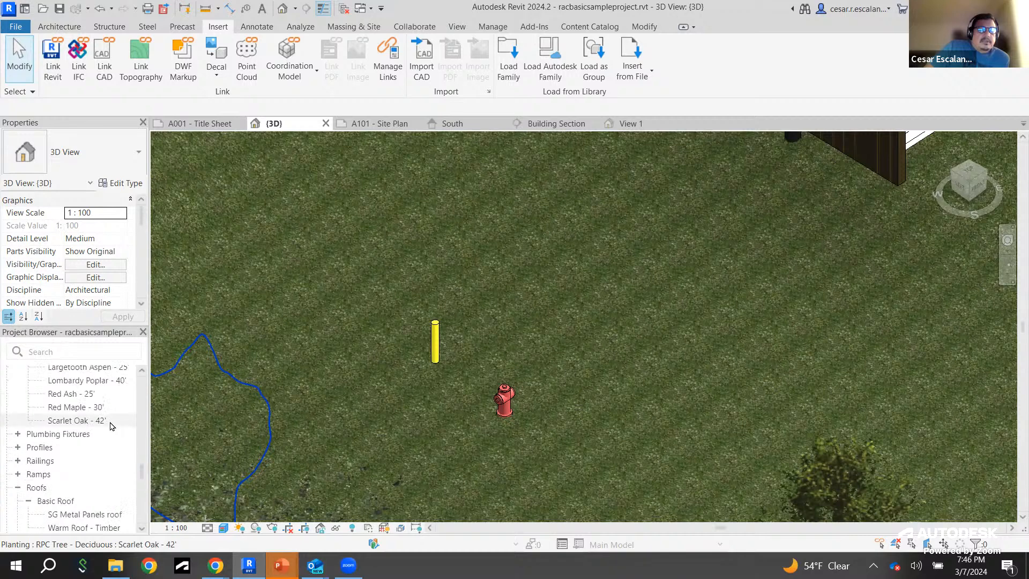
scroll(111, 425, "up", 8)
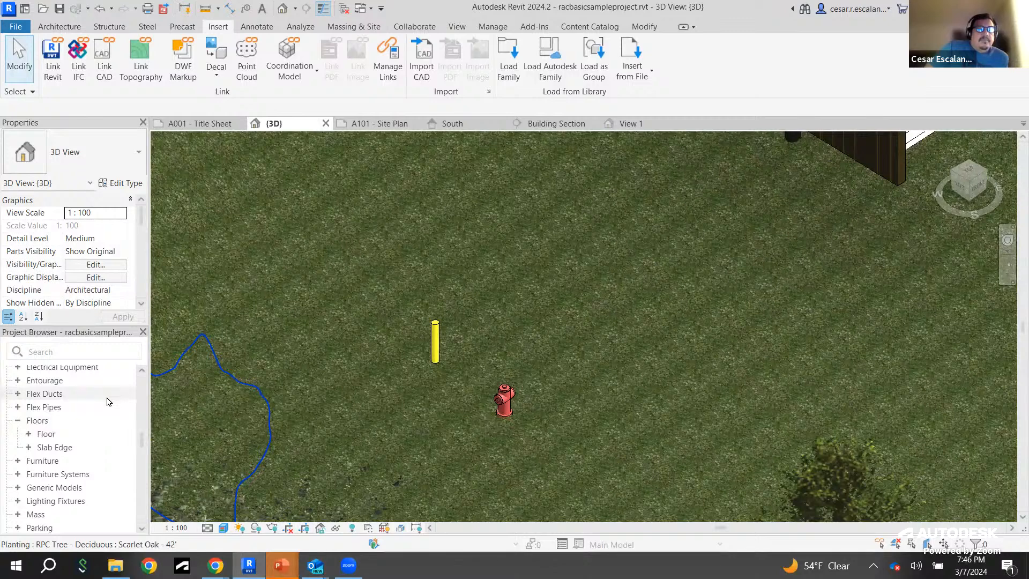
left_click(18, 380)
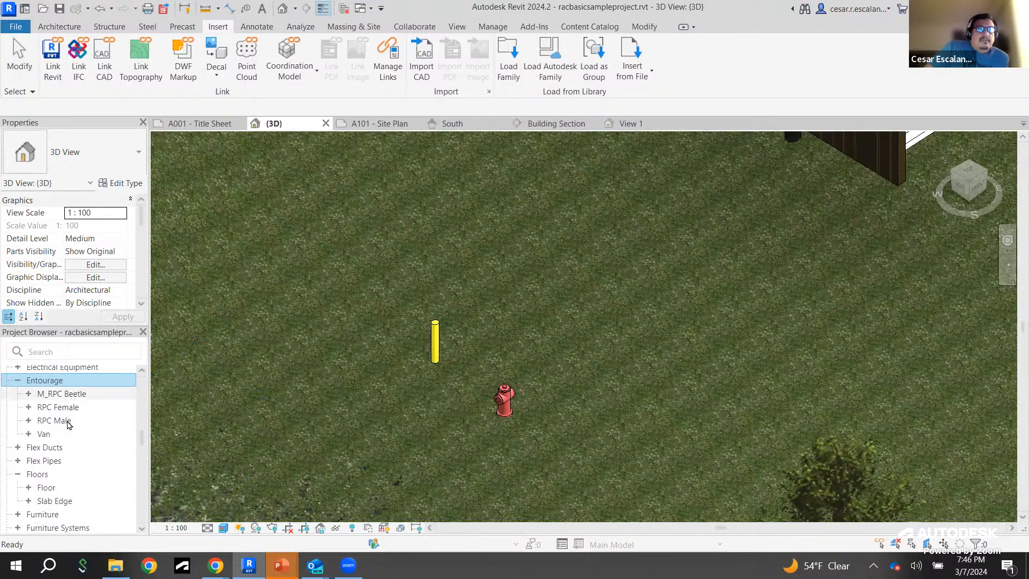
left_click(28, 434)
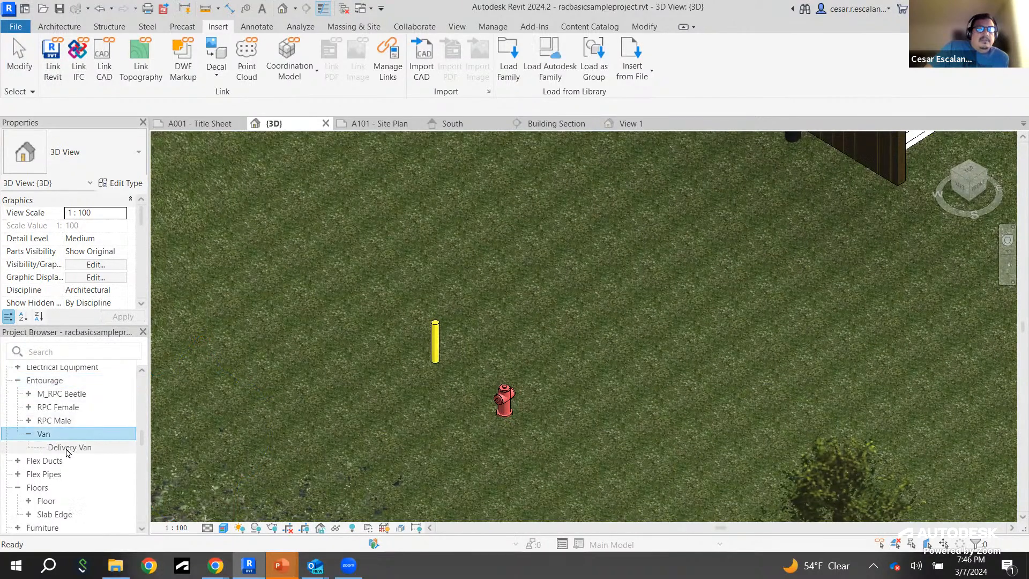
left_click(68, 449)
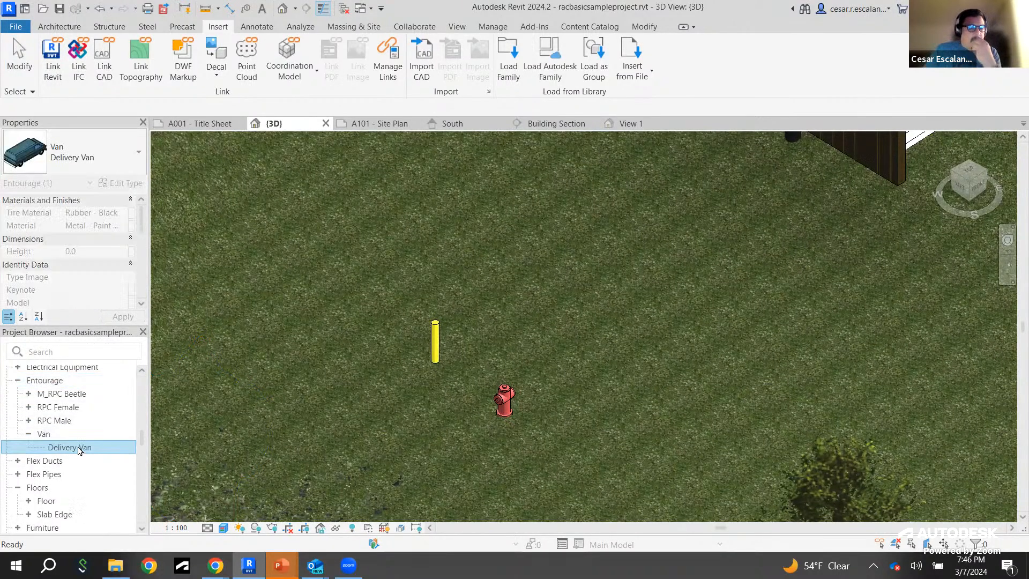
left_click_drag(77, 449, 628, 314)
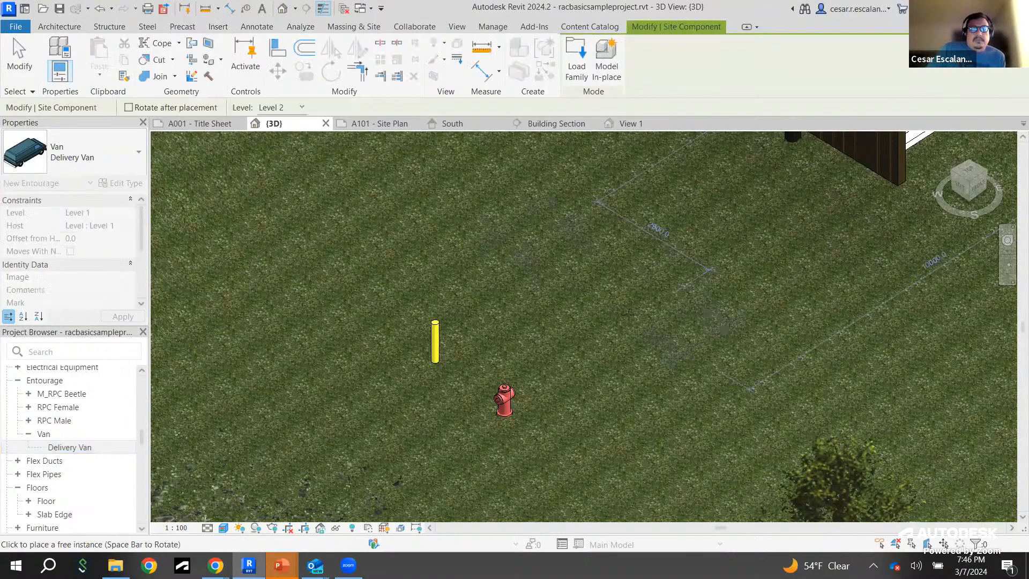
left_click(592, 319)
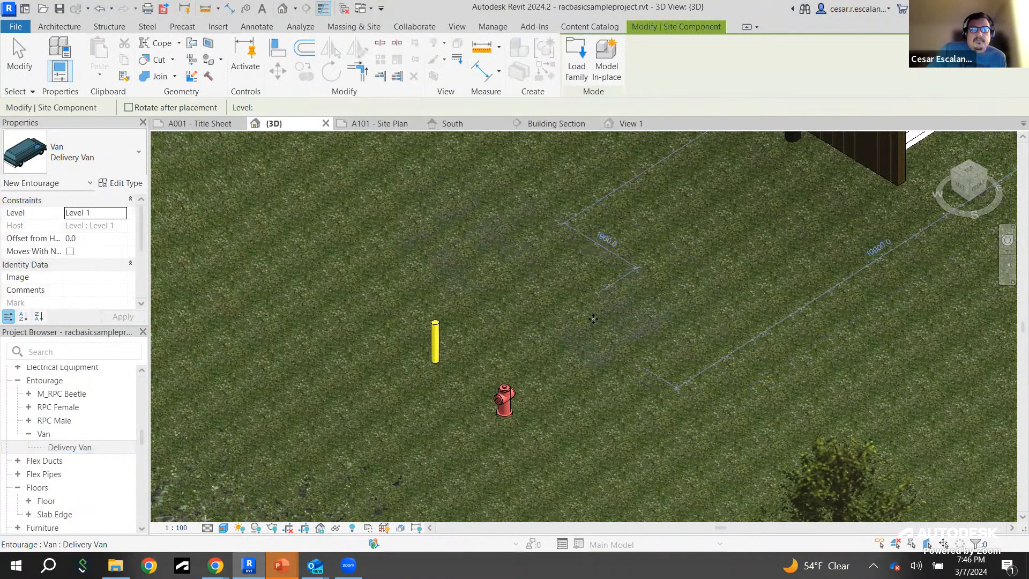
left_click(708, 300)
key("Escape")
scroll(627, 276, "up", 4)
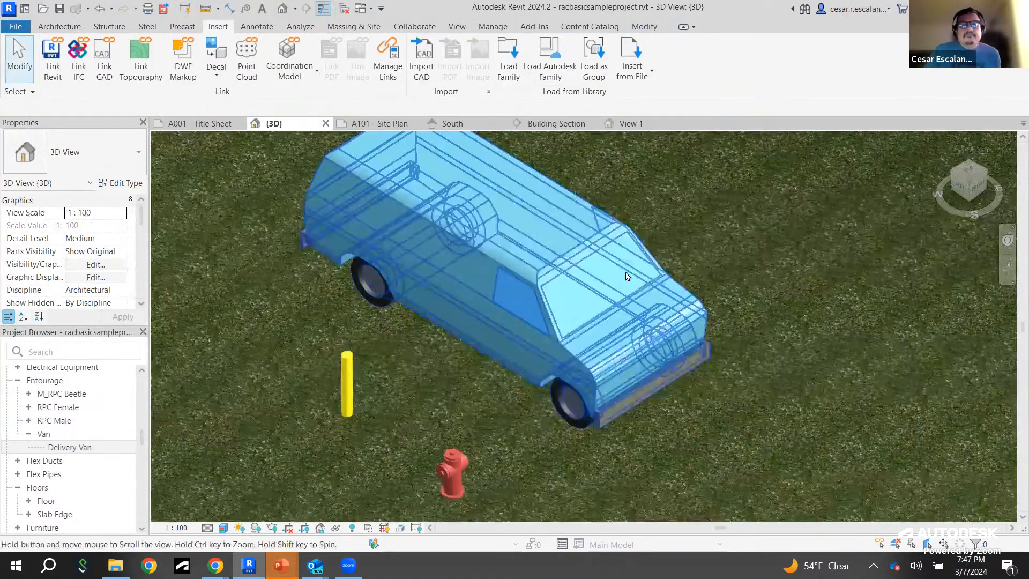
left_click(659, 336)
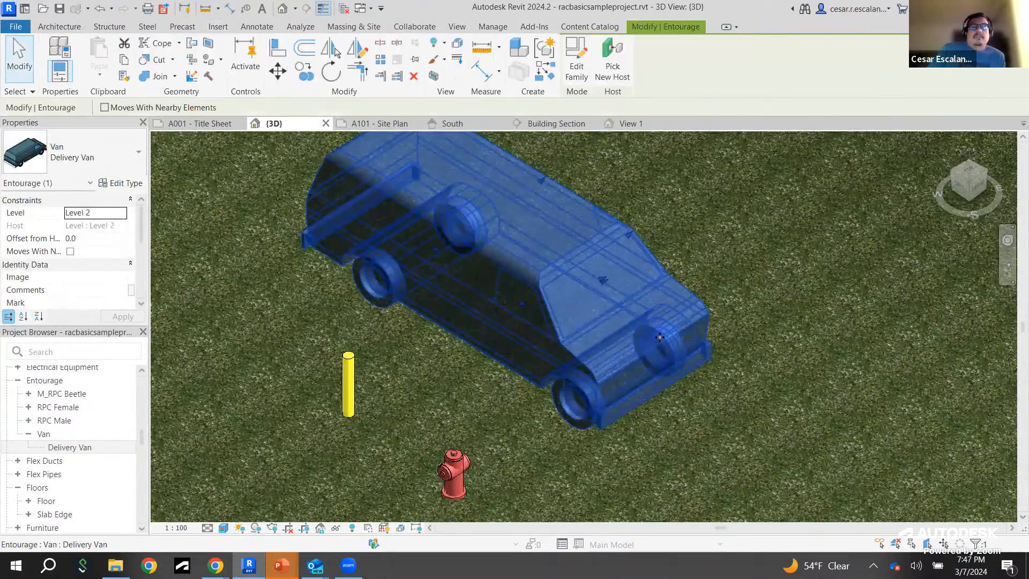
scroll(660, 336, "down", 4)
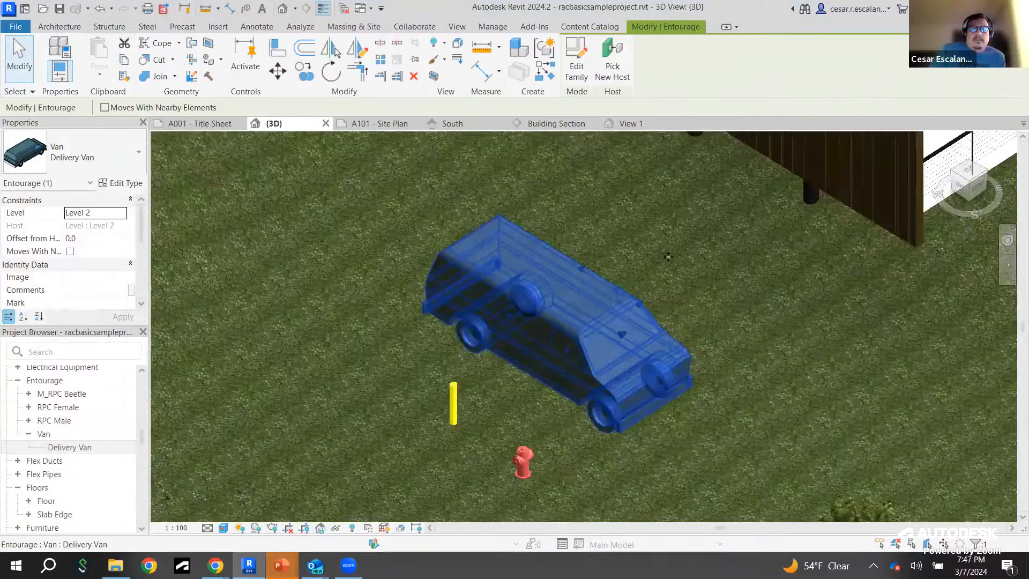
scroll(668, 257, "up", 2)
left_click(656, 303)
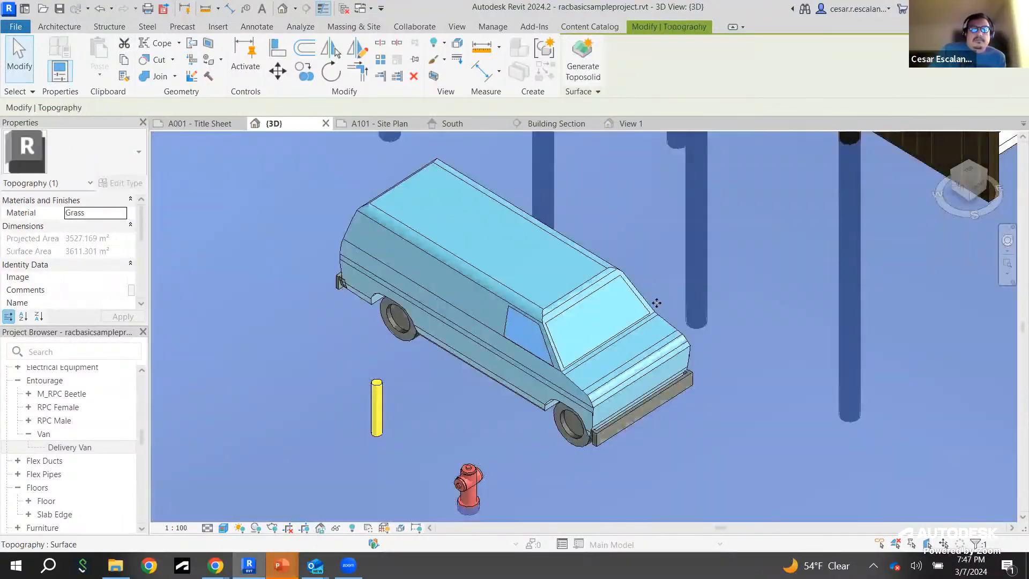
key("Escape")
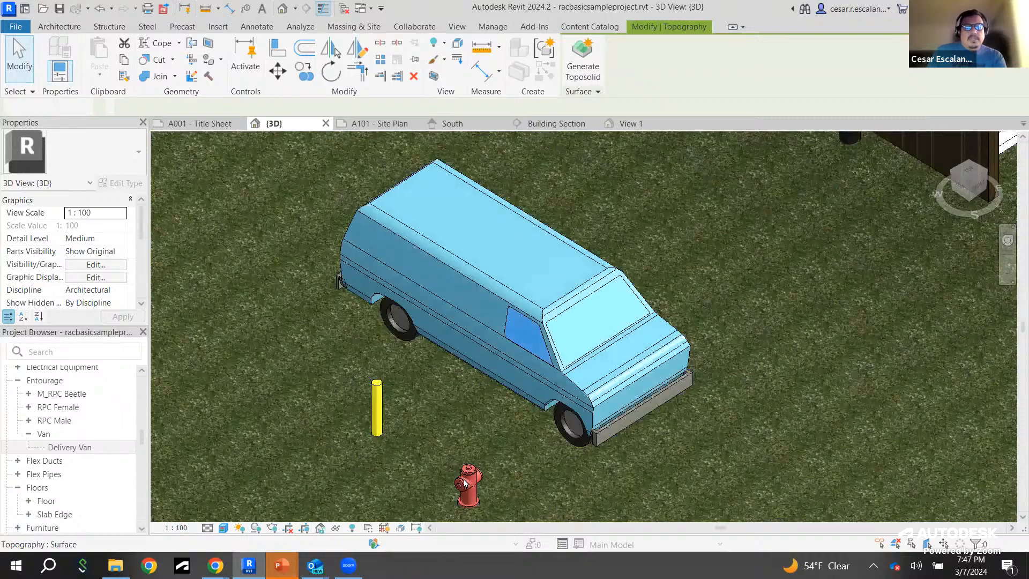
Step: Rotate the fire hydrant in place in 90-degree increments
left_click(466, 483)
scroll(535, 404, "down", 2)
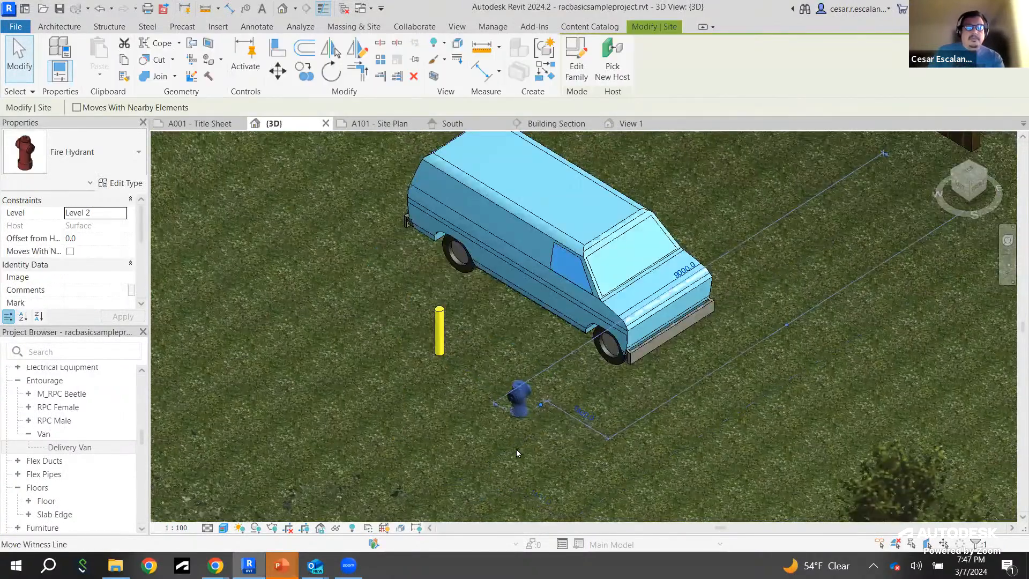
scroll(515, 453, "up", 2)
key("space")
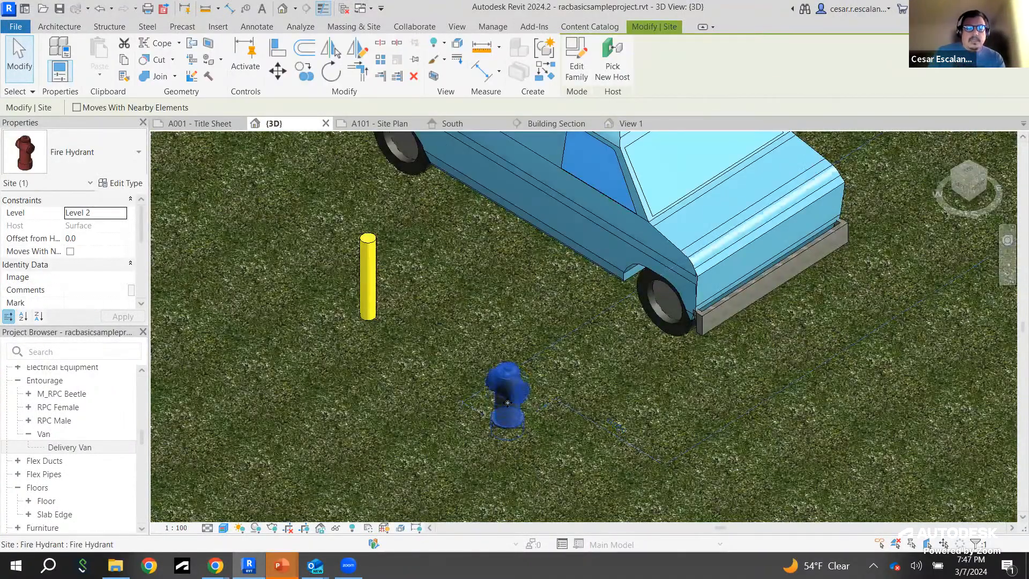
scroll(530, 438, "up", 1)
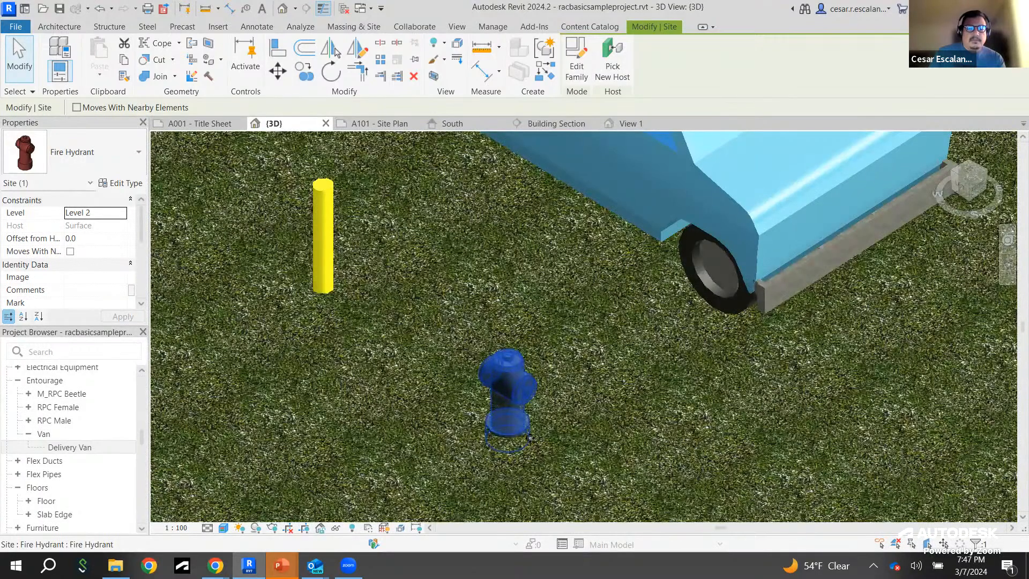
scroll(530, 437, "up", 1)
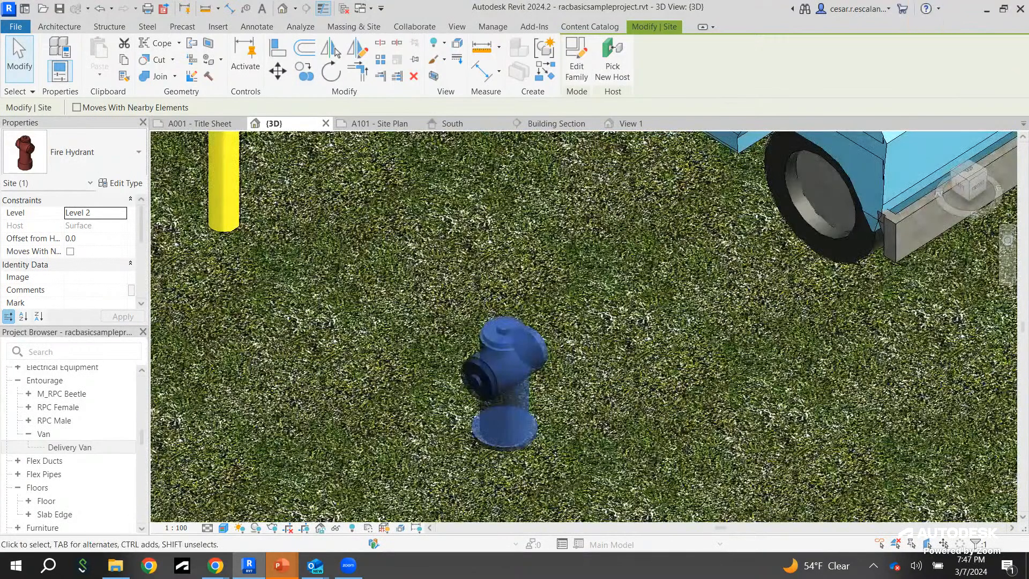
Step: Rotate the delivery van in 90-degree increments until it faces the opposite direction
scroll(589, 434, "down", 1)
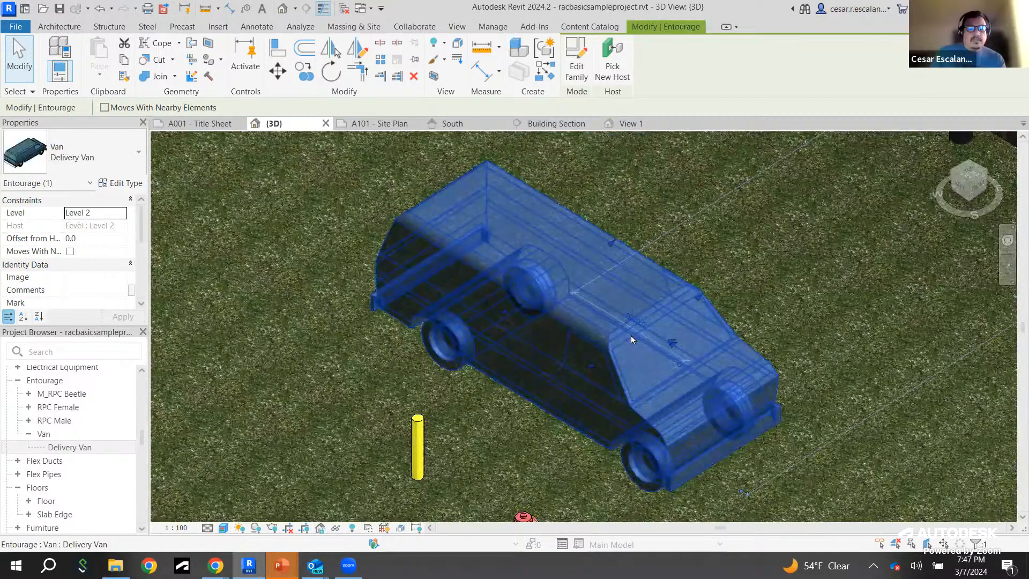
key("space")
key("space")
key("space")
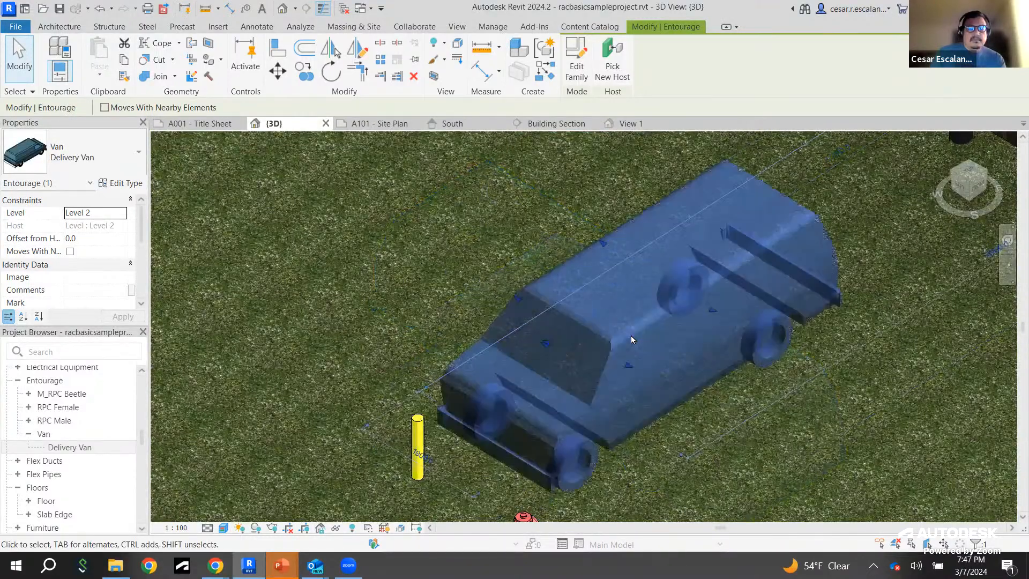
key("space")
key("space")
key("space")
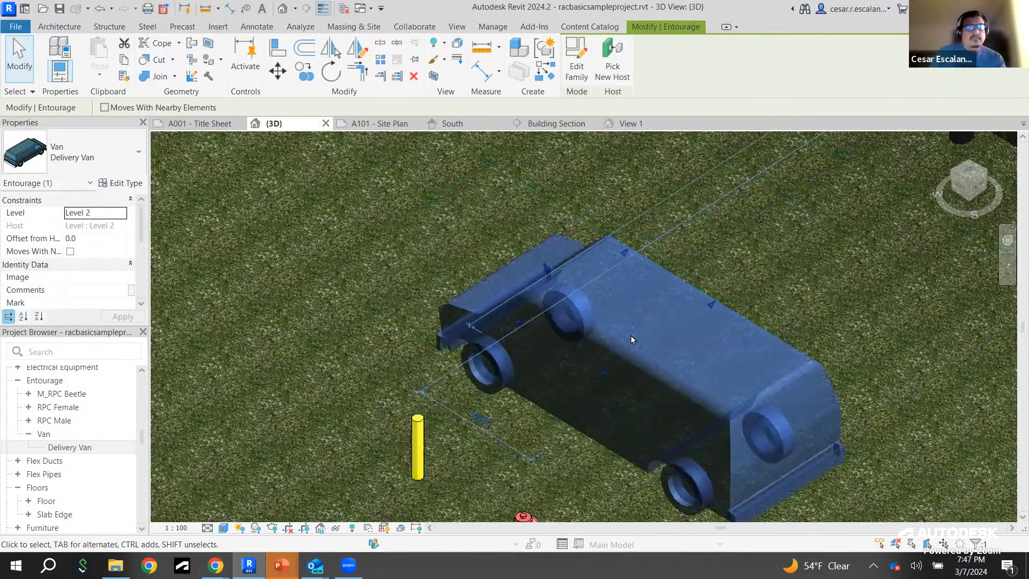
Step: Rotate the Hawthorn - 25' tree beyond the van in place, and clear the selection
scroll(632, 337, "down", 4)
middle_click_drag(665, 410, 588, 427)
scroll(670, 394, "down", 4)
middle_click_drag(717, 394, 663, 339)
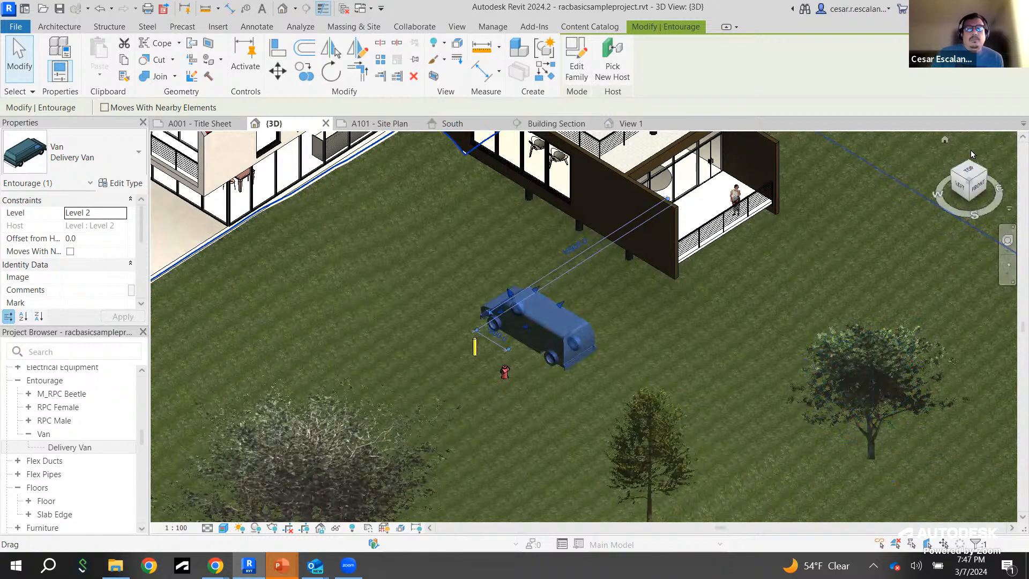
scroll(598, 371, "down", 2)
left_click(793, 365)
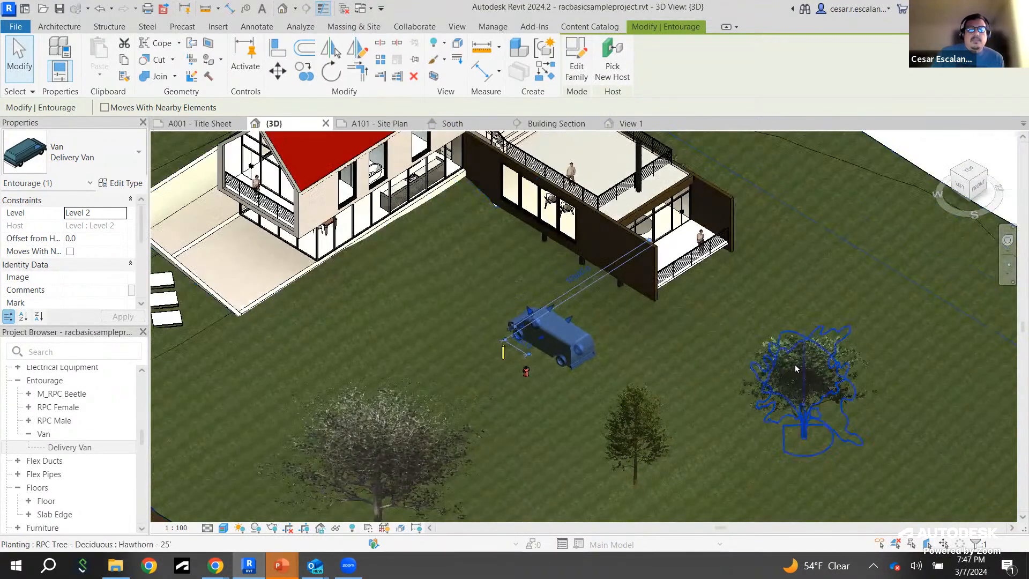
key("space")
key("space")
key("space")
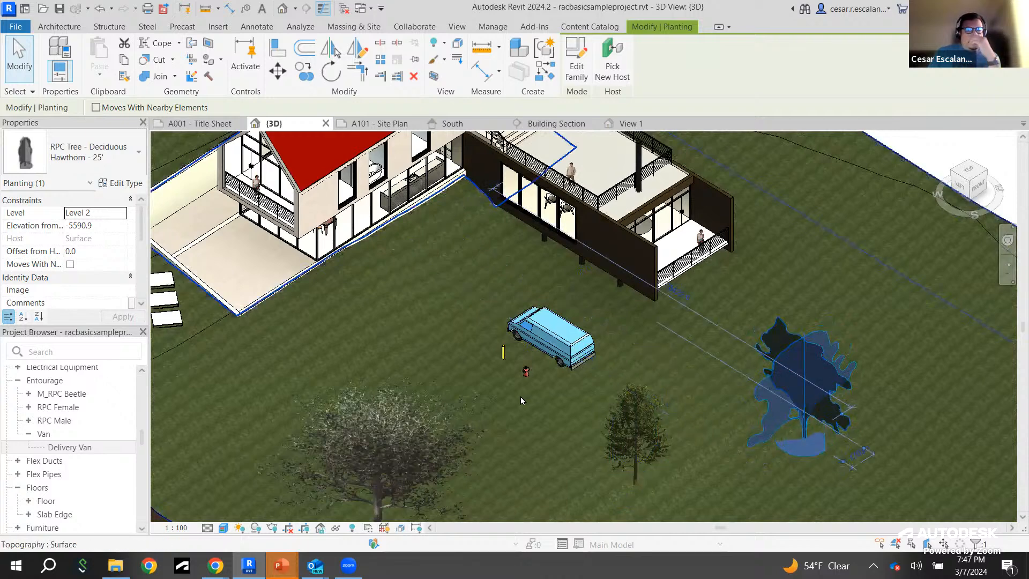
key("Escape")
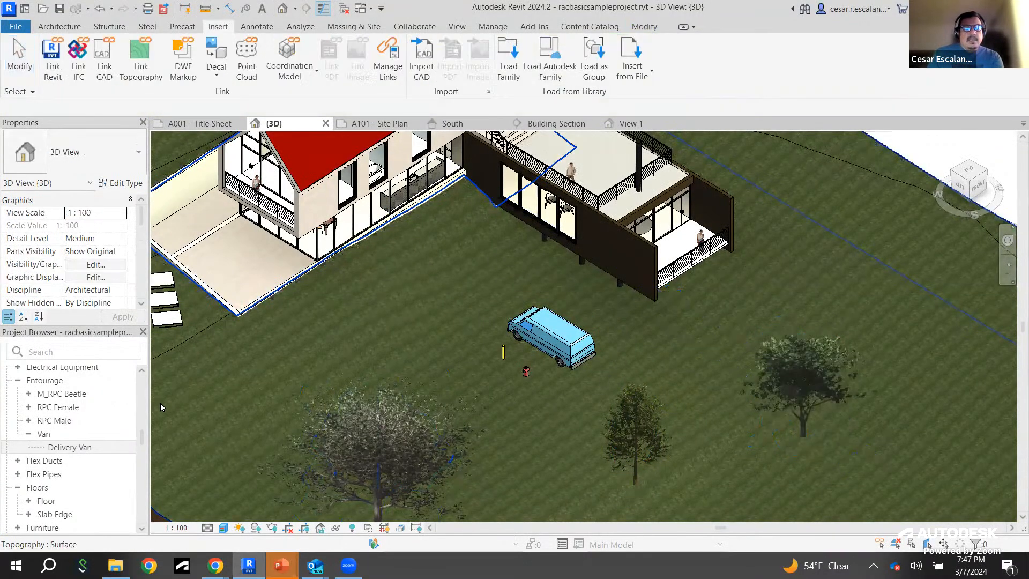
Step: Review the Delivery Van's instance and type properties, including materials, dimensions, identity data and IFC parameters, without editing them
scroll(571, 342, "up", 2)
scroll(571, 342, "up", 1)
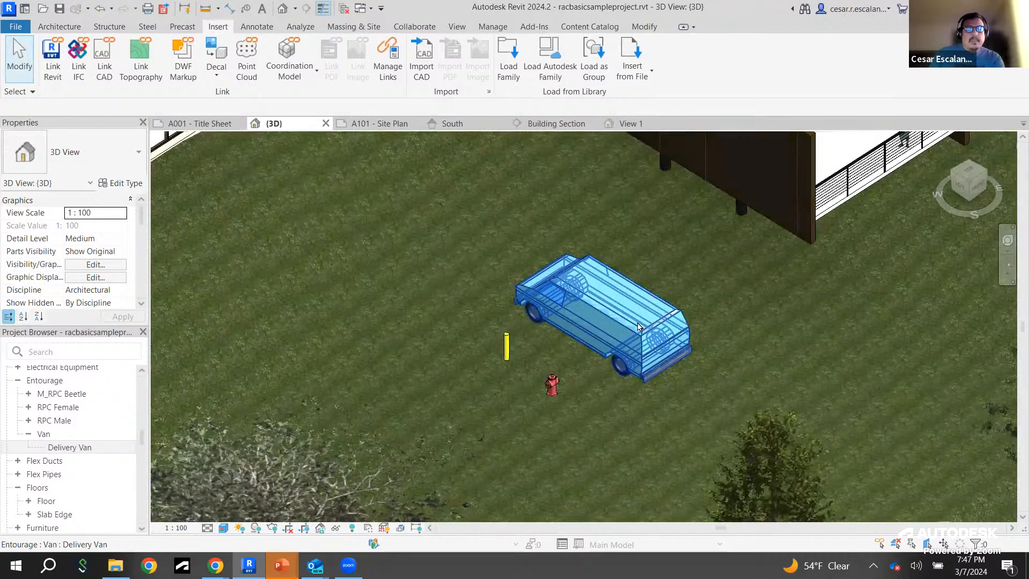
left_click(634, 326)
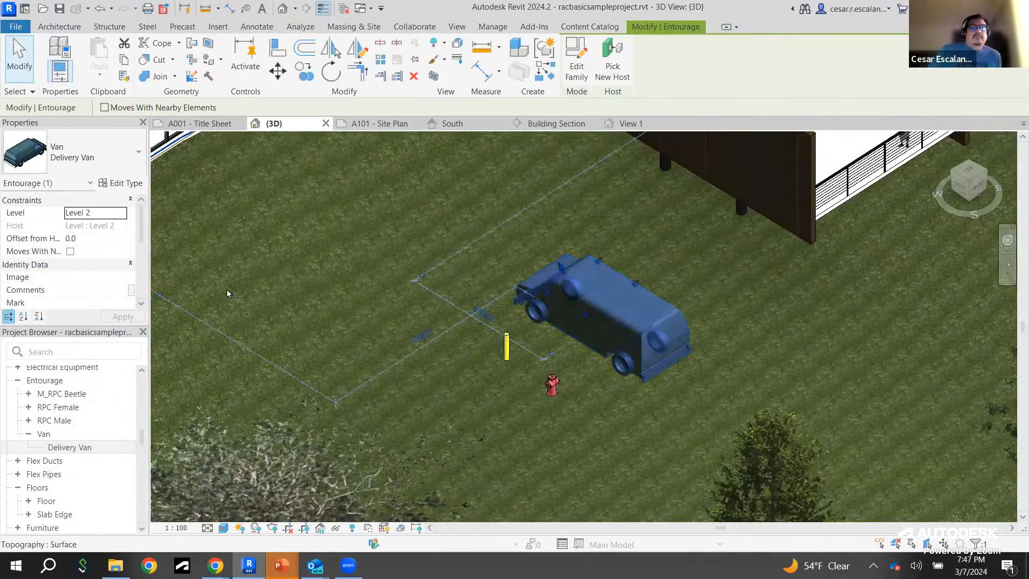
scroll(112, 276, "down", 5)
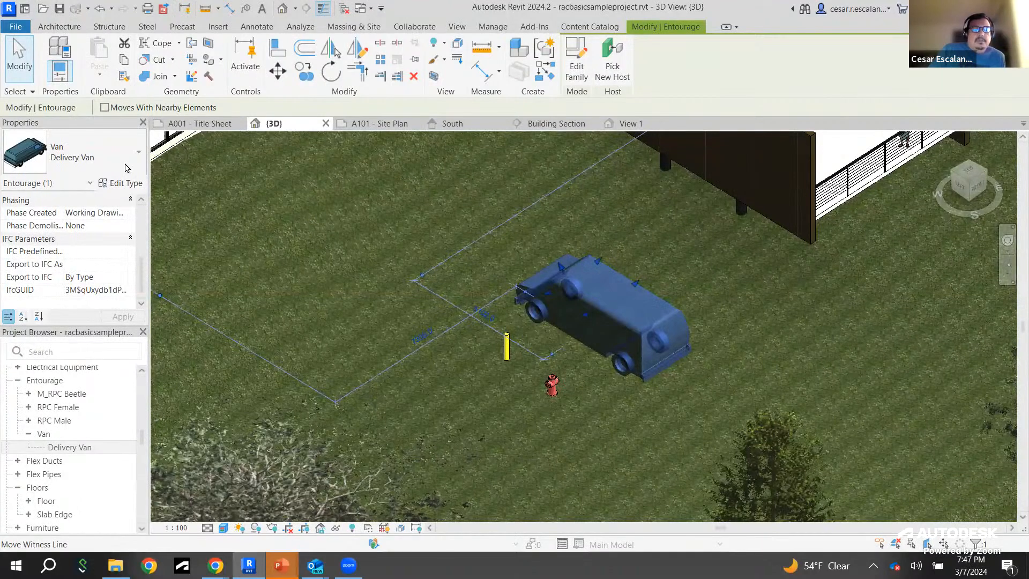
left_click(136, 184)
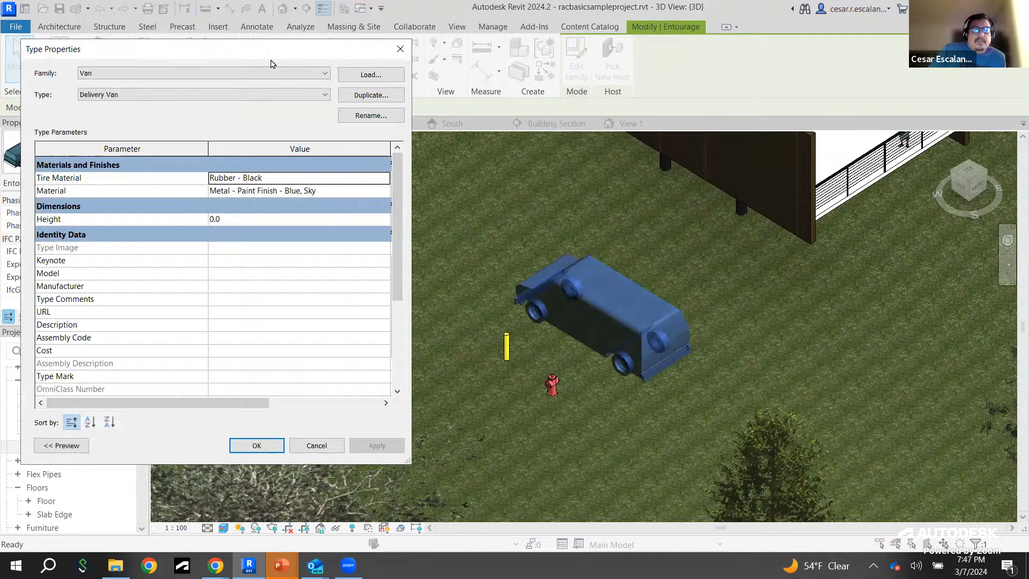
left_click_drag(267, 57, 435, 42)
scroll(474, 290, "down", 3)
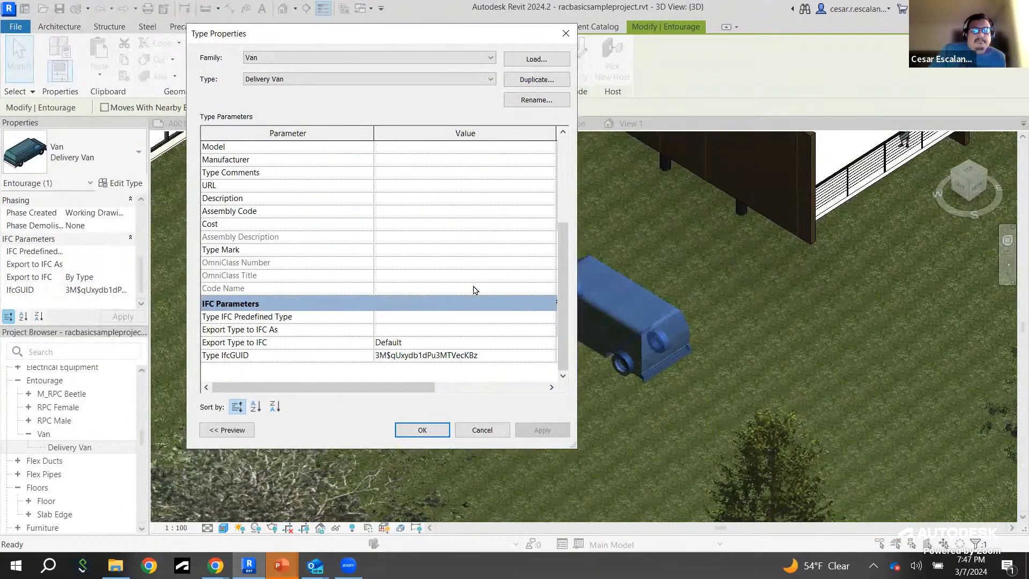
scroll(474, 290, "up", 3)
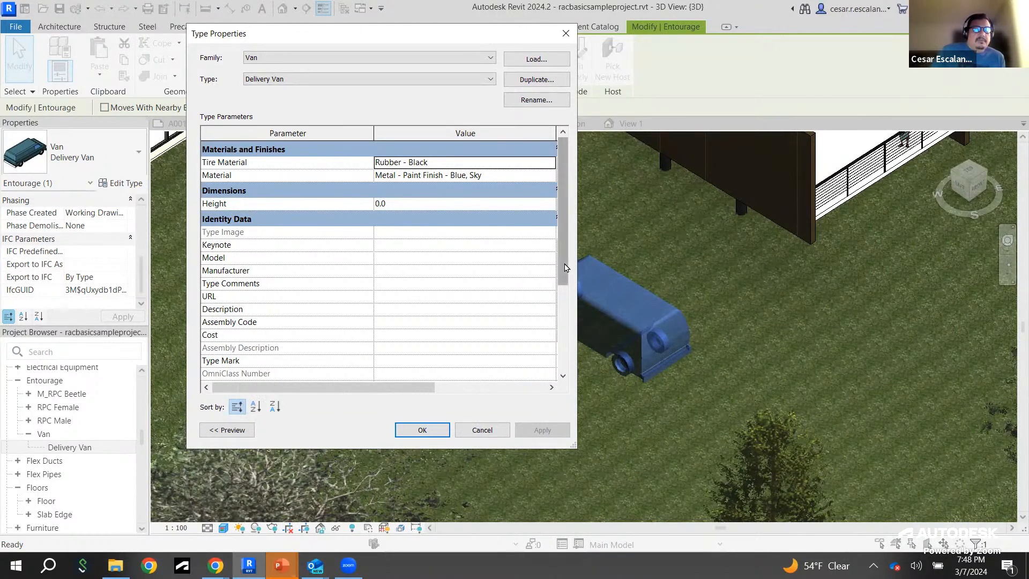
left_click_drag(563, 268, 554, 375)
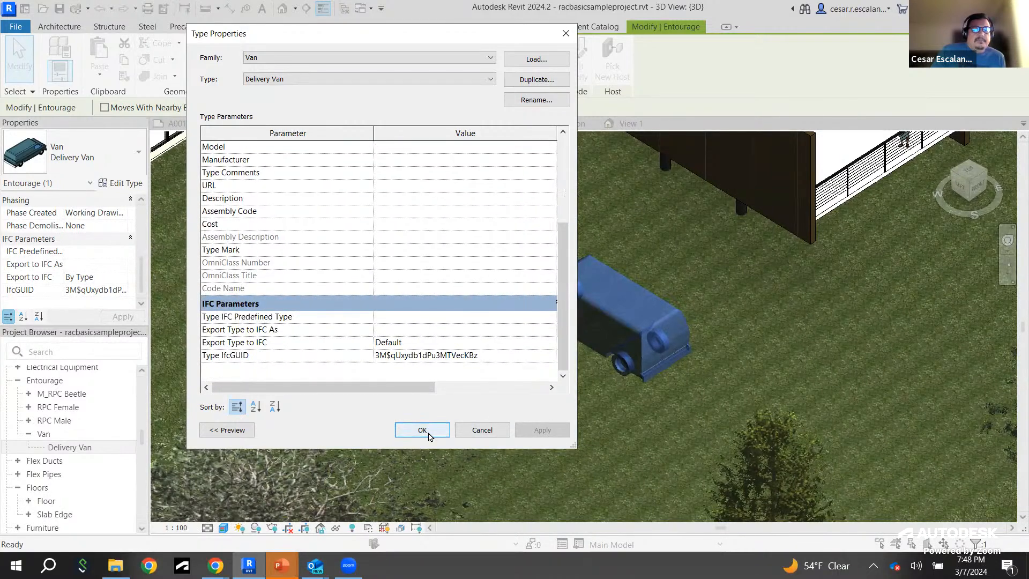
left_click(422, 430)
Step: Inspect the woman figure standing by the railing of the house terrace up close
scroll(535, 423, "down", 3)
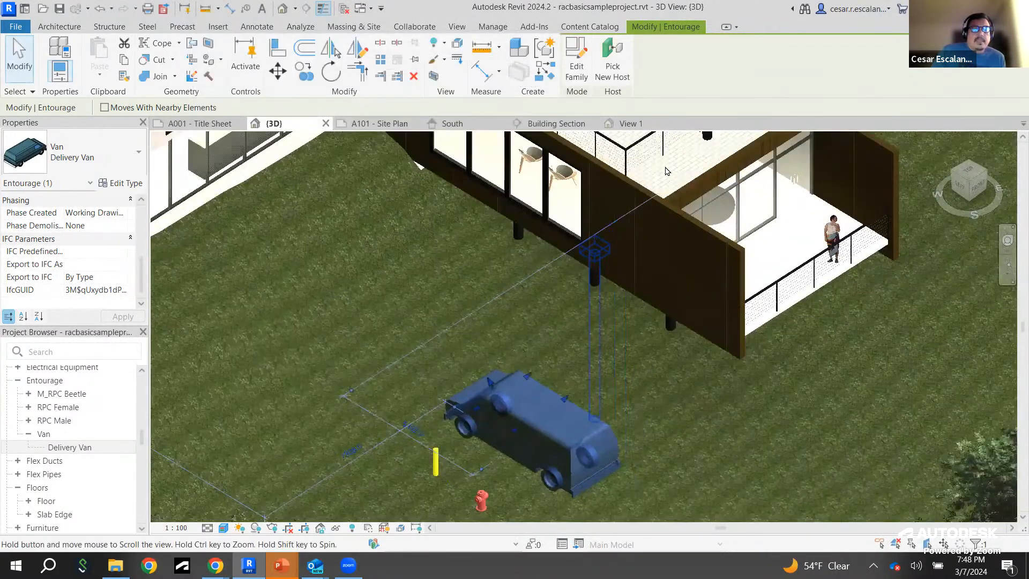
scroll(748, 372, "up", 5)
scroll(786, 435, "up", 8)
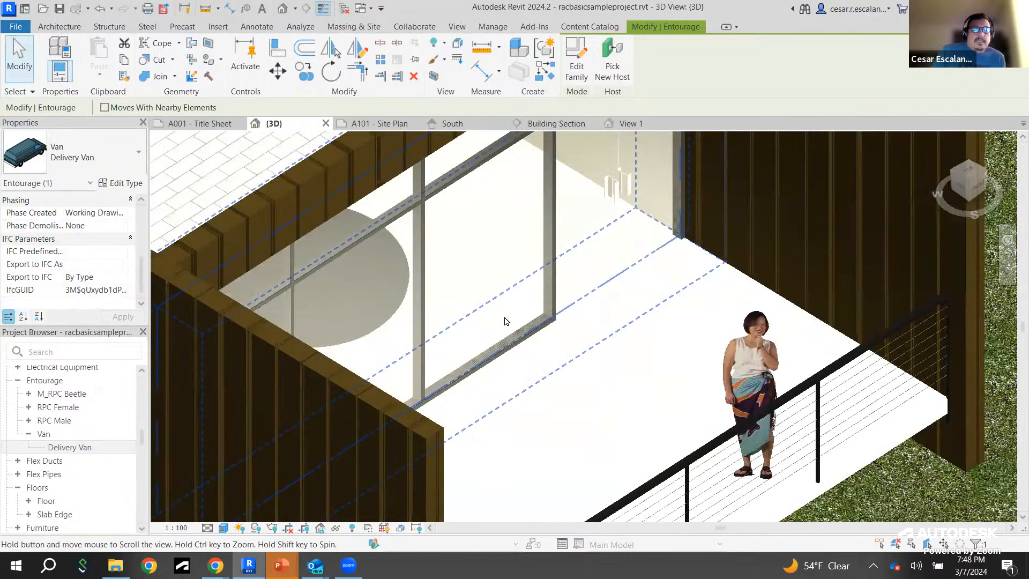
scroll(542, 361, "up", 5)
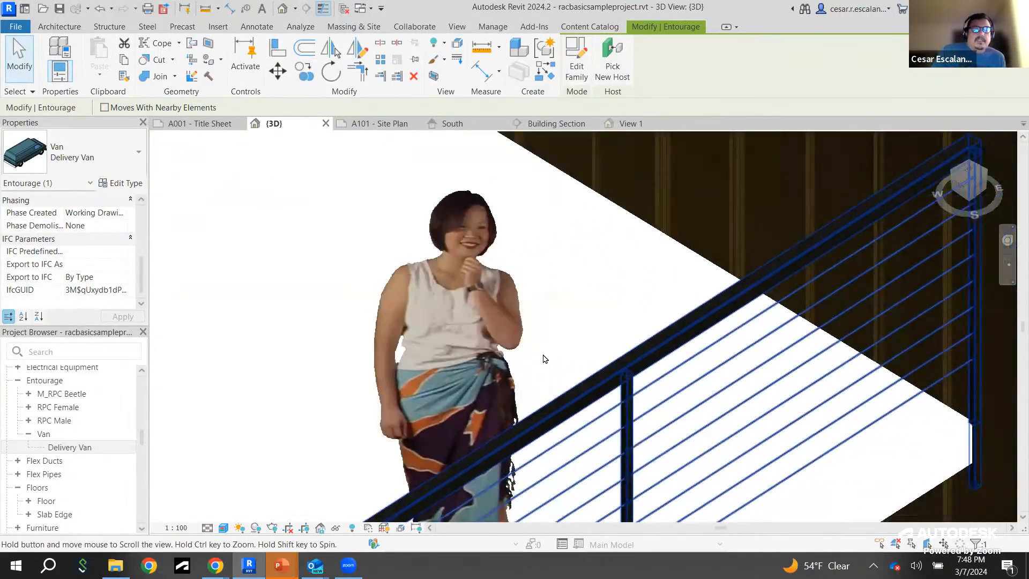
middle_click_drag(563, 334, 627, 349)
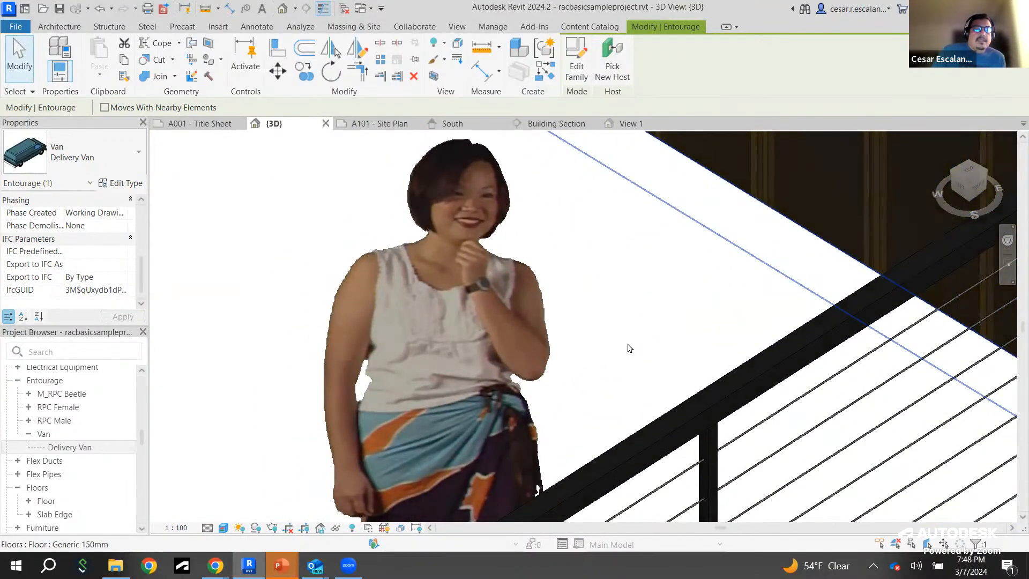
scroll(629, 348, "down", 2)
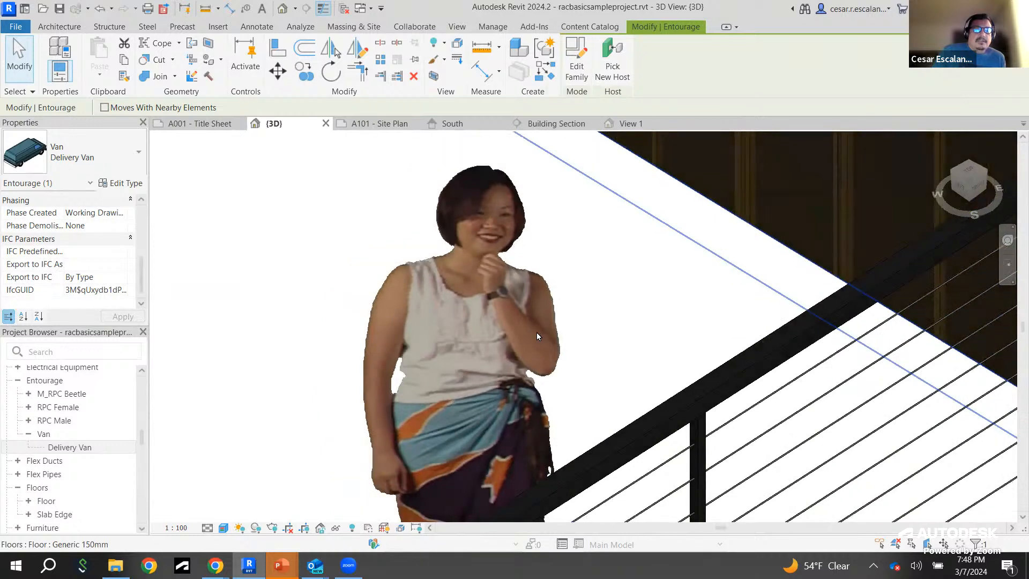
Step: Swap the woman figure by the terrace railing to the RPC Female type Cathy
left_click(528, 352)
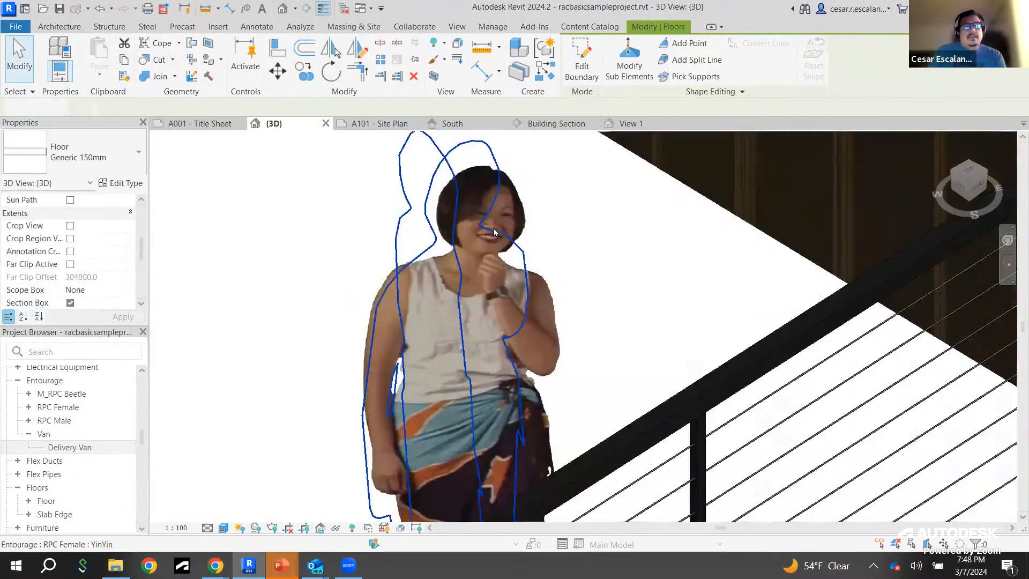
left_click(494, 227)
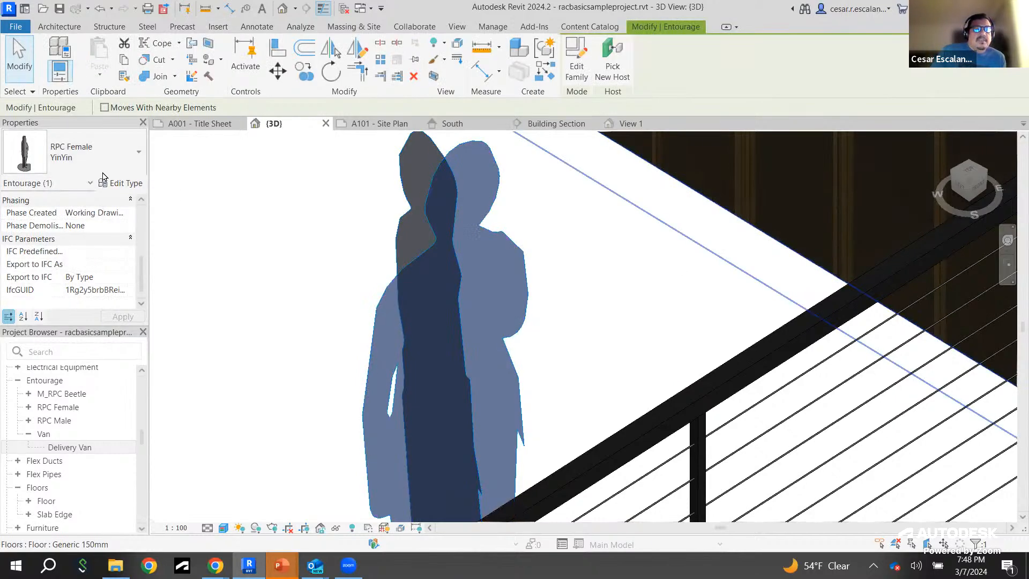
scroll(782, 315, "down", 3)
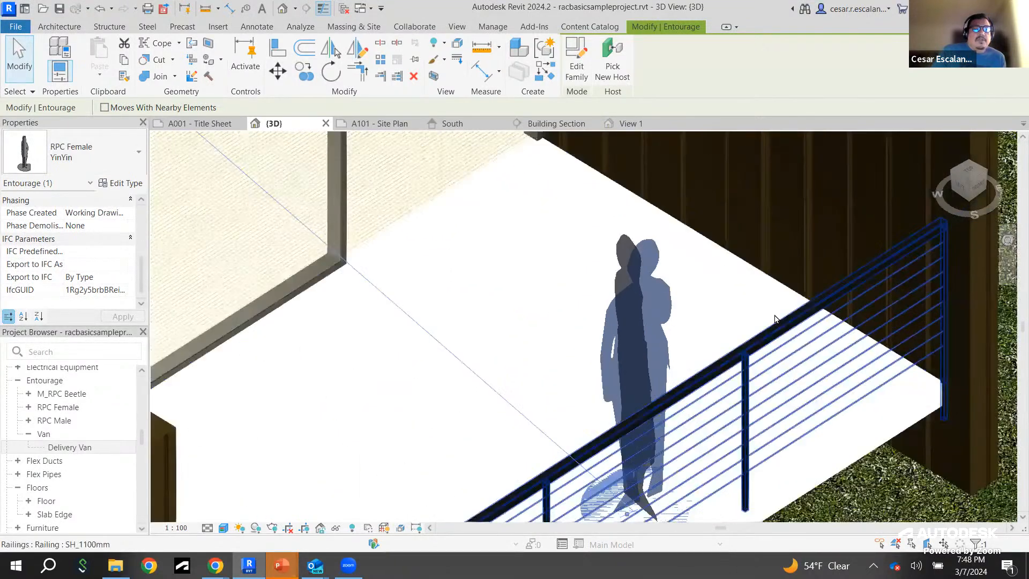
middle_click_drag(733, 291, 710, 276)
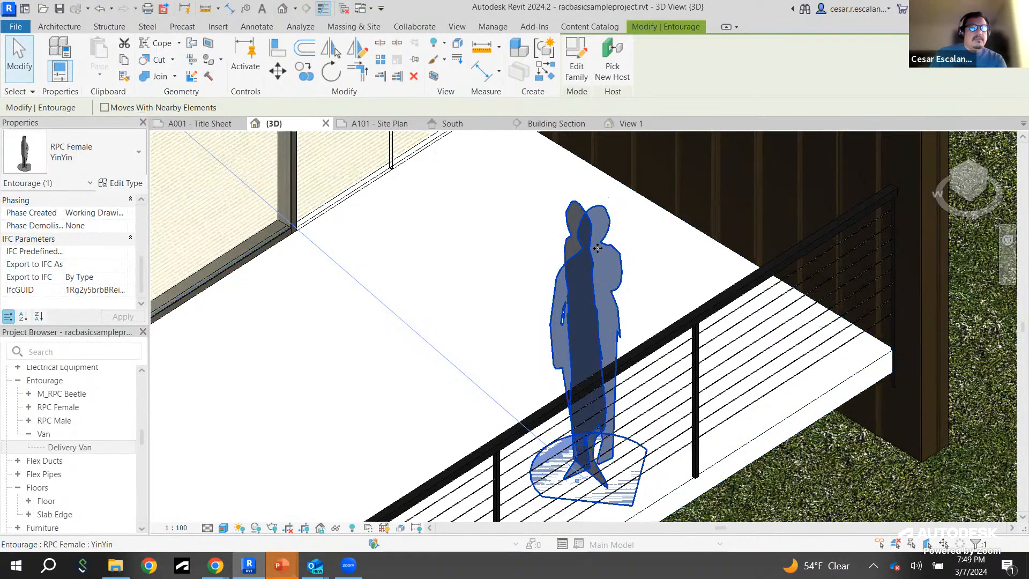
left_click(130, 159)
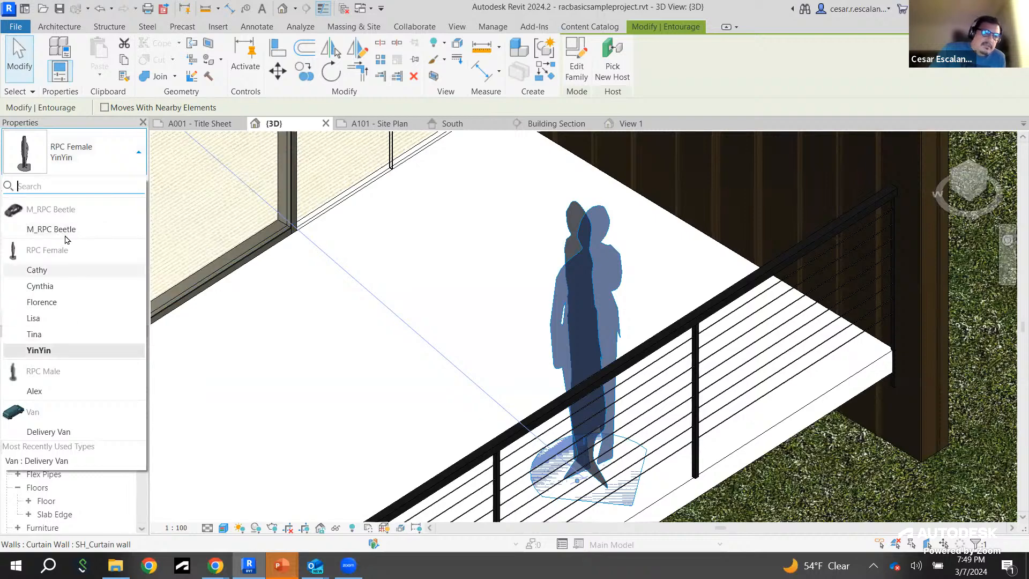
left_click(66, 271)
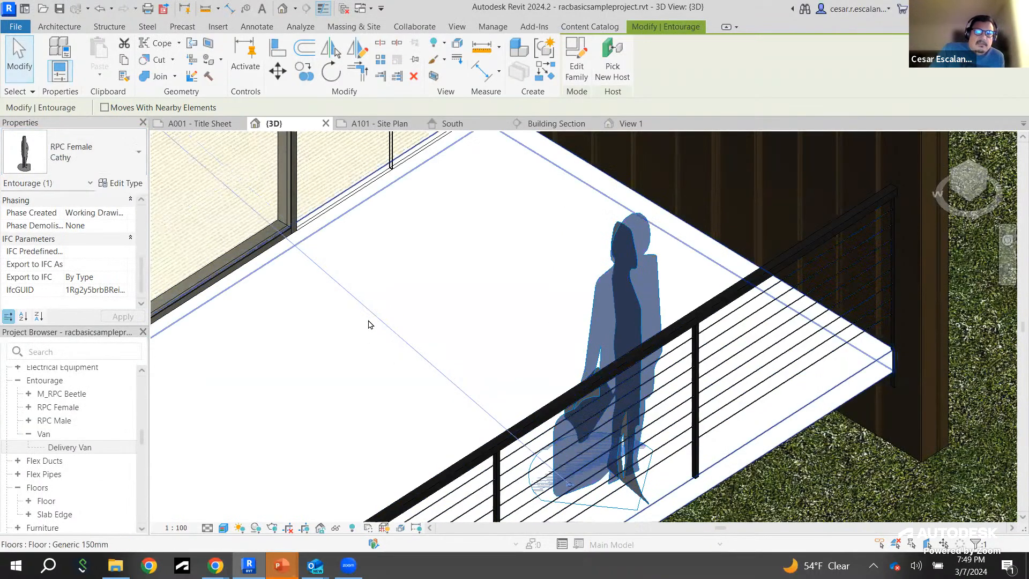
left_click(369, 324)
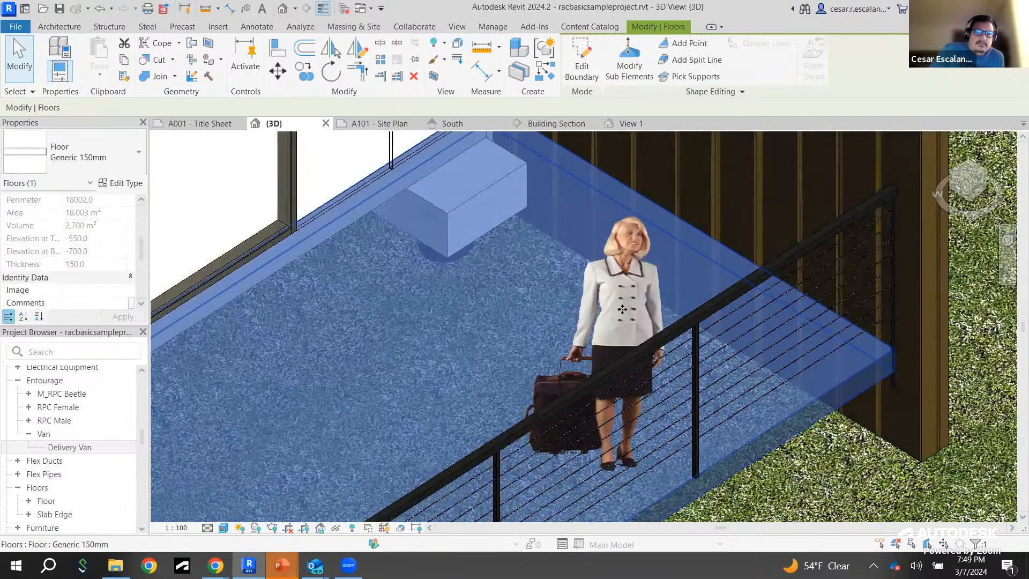
Step: Switch the terrace figure to the RPC Female type Cynthia and clear the selection
left_click(623, 303)
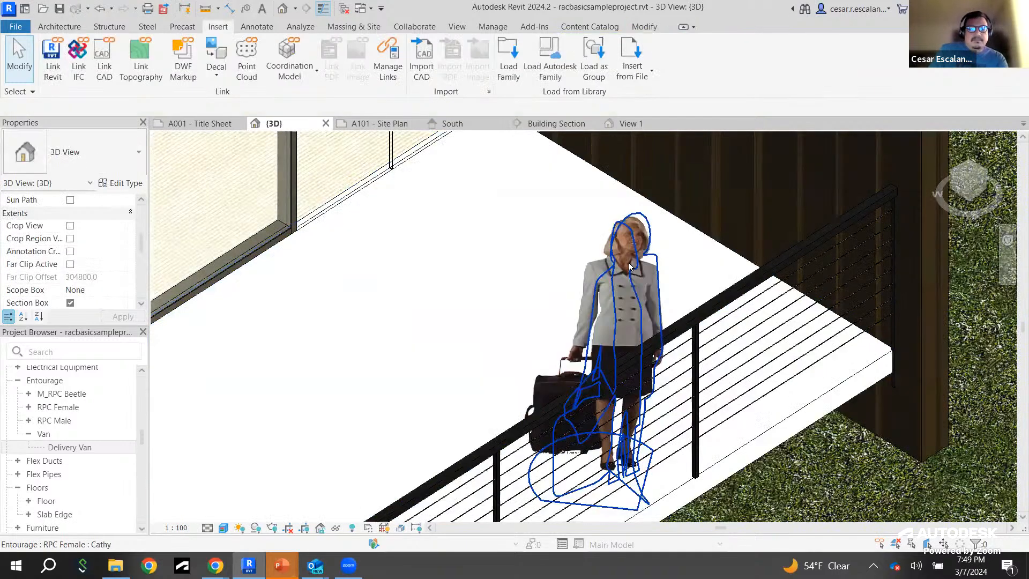
left_click(85, 156)
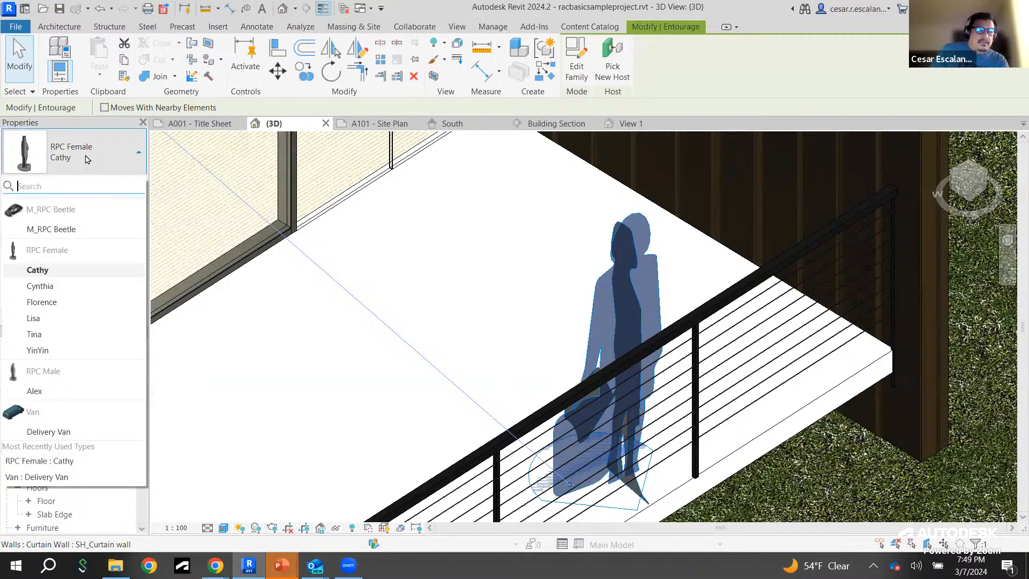
left_click(52, 287)
key("Escape")
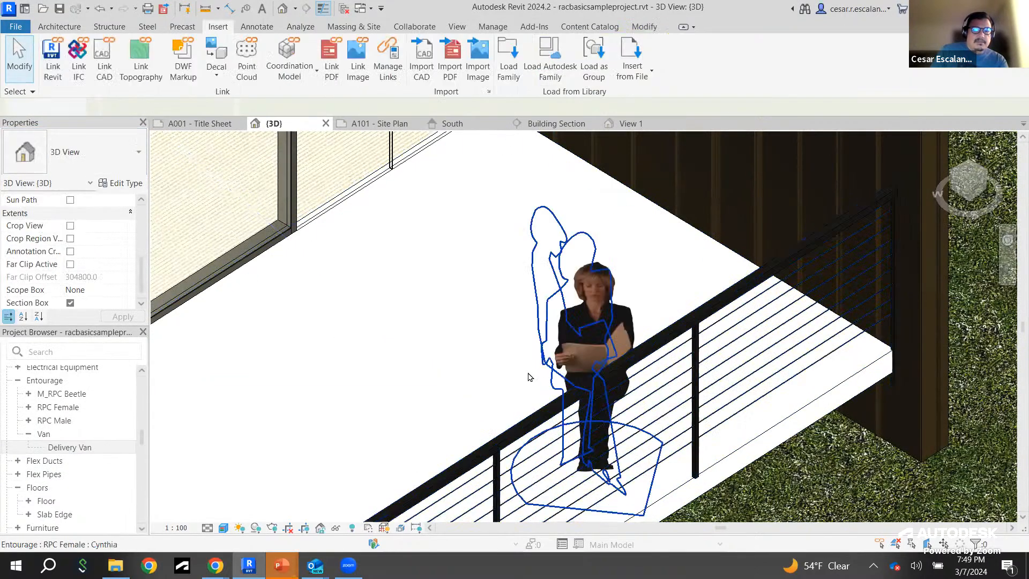
Step: Change the terrace figure to the RPC Female type Tina and clear the selection
left_click(597, 332)
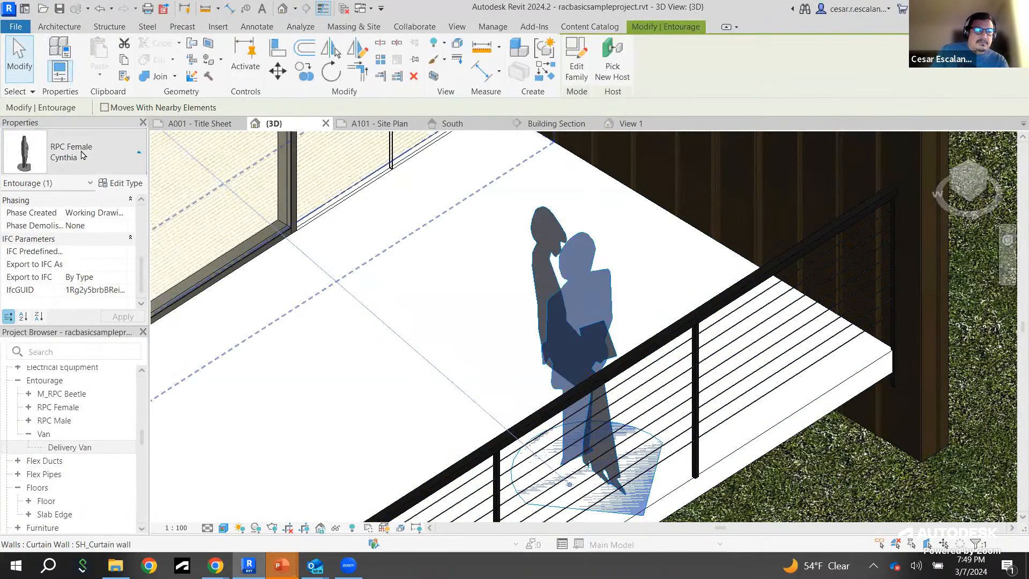
left_click(85, 155)
left_click(41, 334)
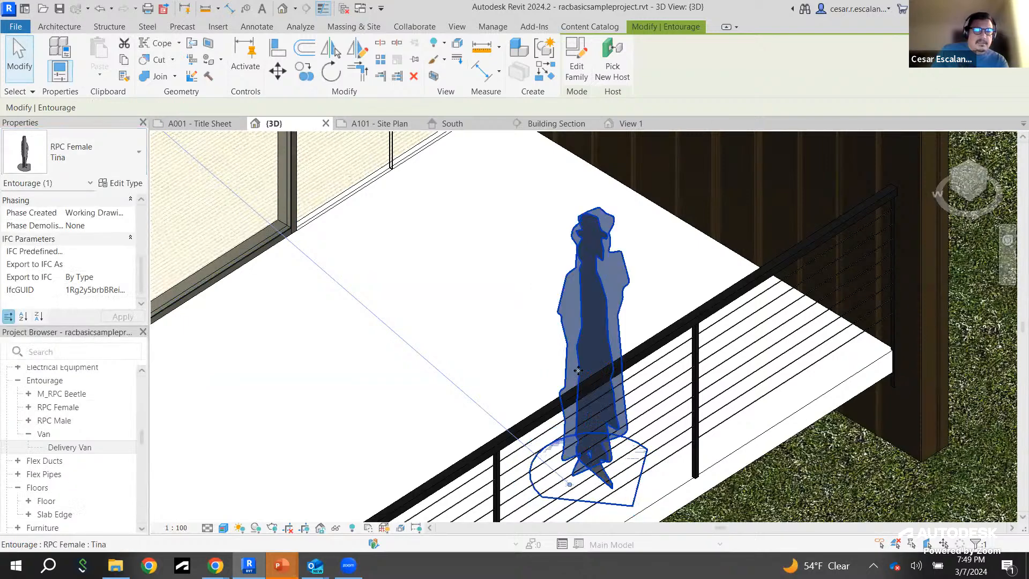
key("Escape")
Step: Examine the Tina figure up close and from several viewing directions around the terrace railing
scroll(616, 300, "up", 3)
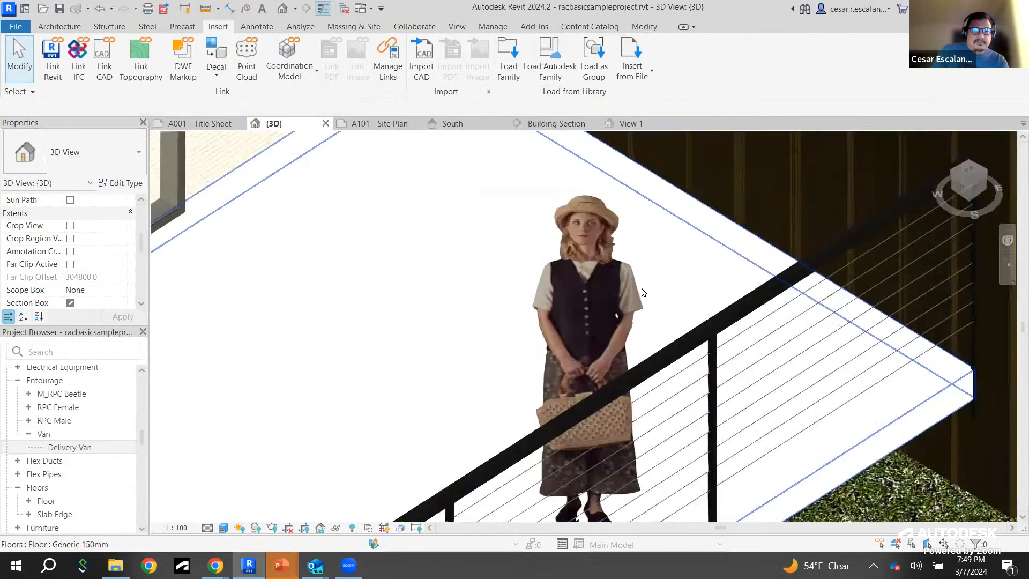
scroll(595, 284, "down", 3)
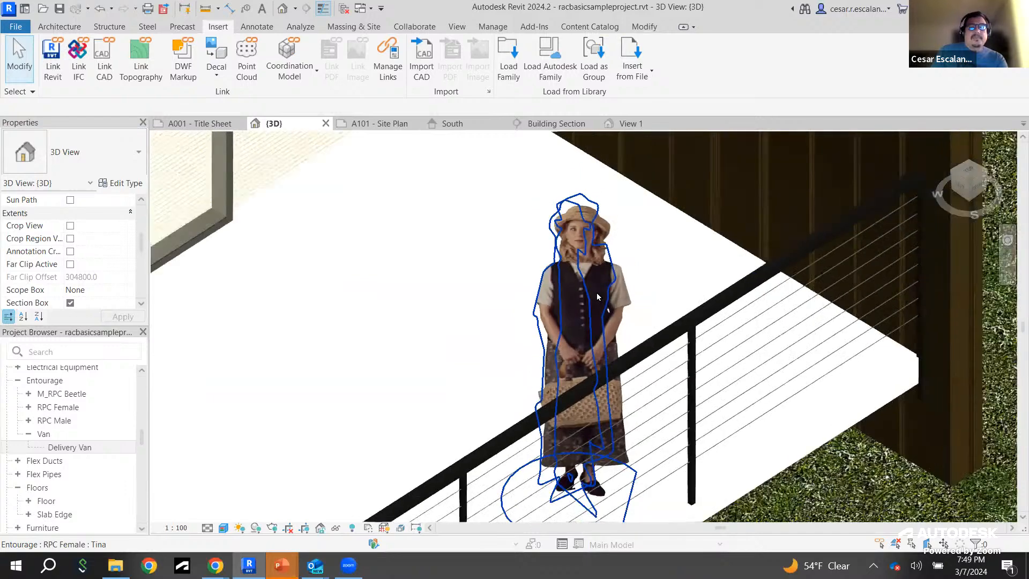
middle_click_drag(596, 296, 472, 348, "shift")
left_click(634, 312)
key("Escape")
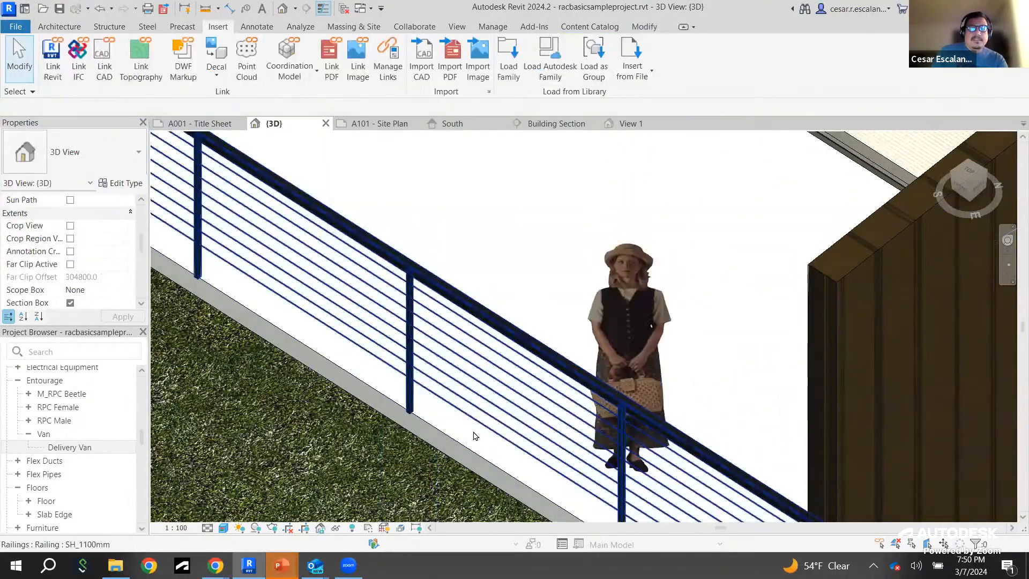
middle_click_drag(539, 383, 677, 368, "shift")
scroll(561, 345, "up", 1)
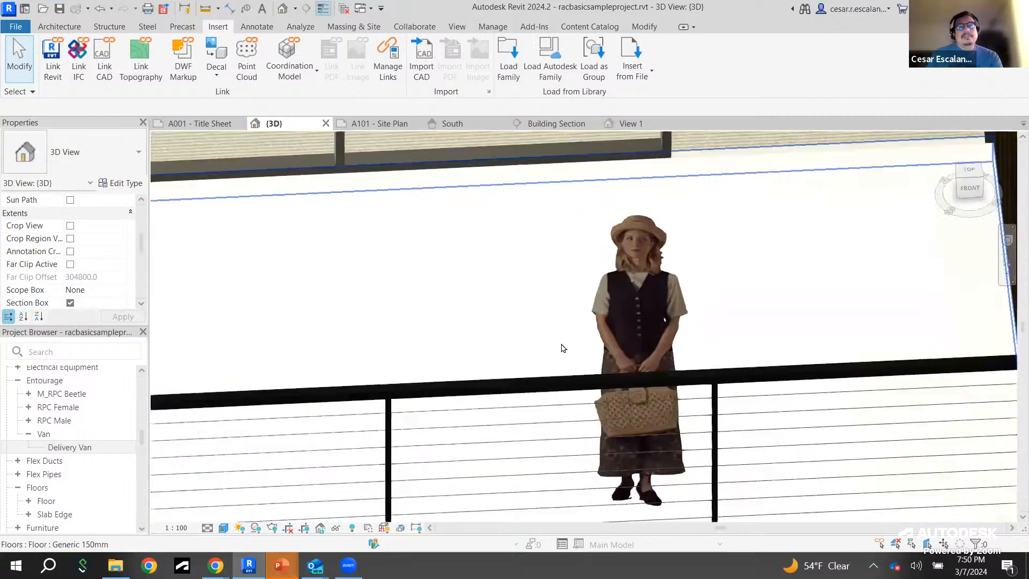
scroll(562, 348, "up", 1)
Step: Set the 3D view's RPC display to Use Render Appearance in the realistic graphic display options
left_click(224, 528)
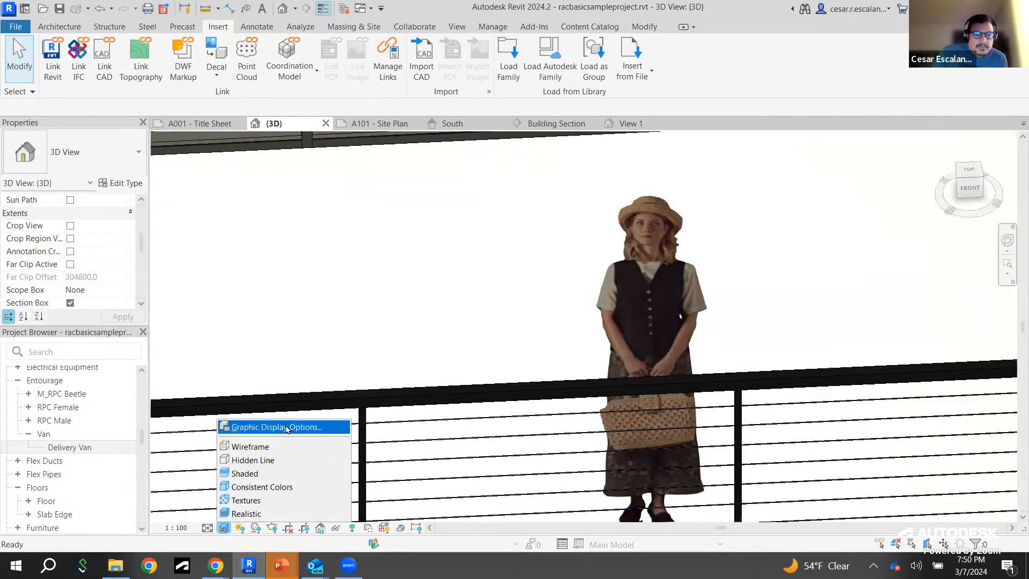
left_click(288, 427)
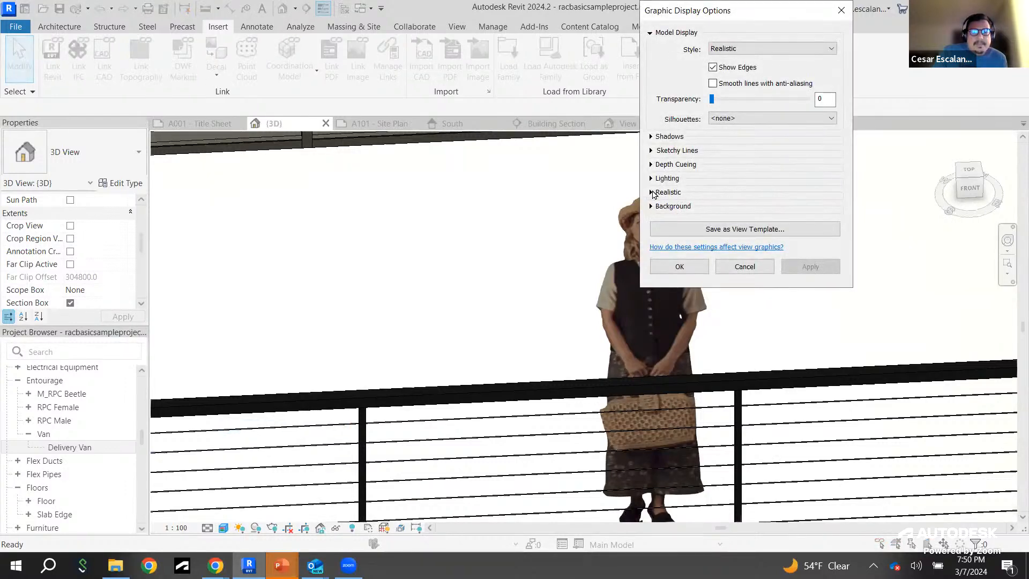
left_click(651, 192)
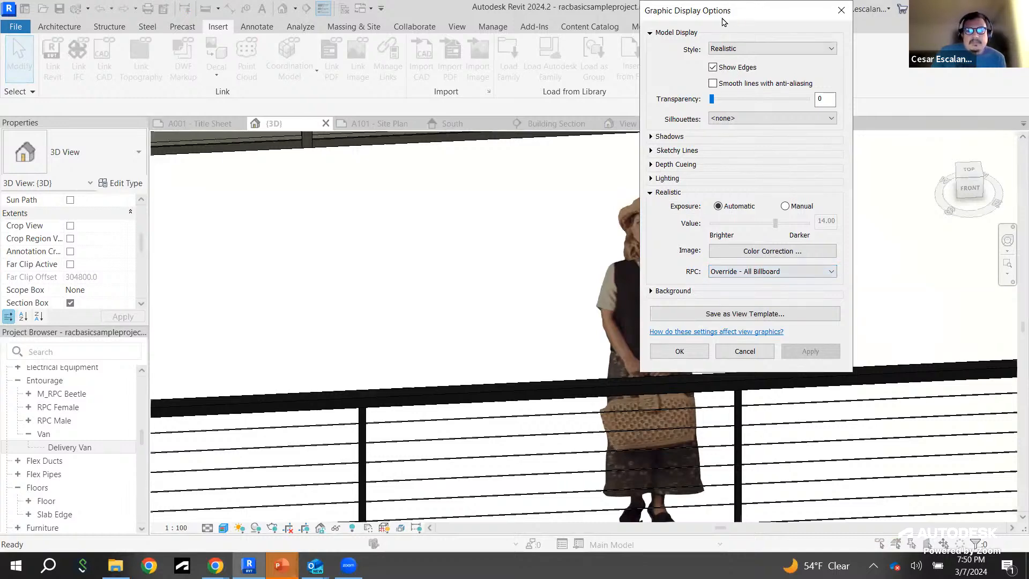
left_click_drag(142, 89, 143, 89)
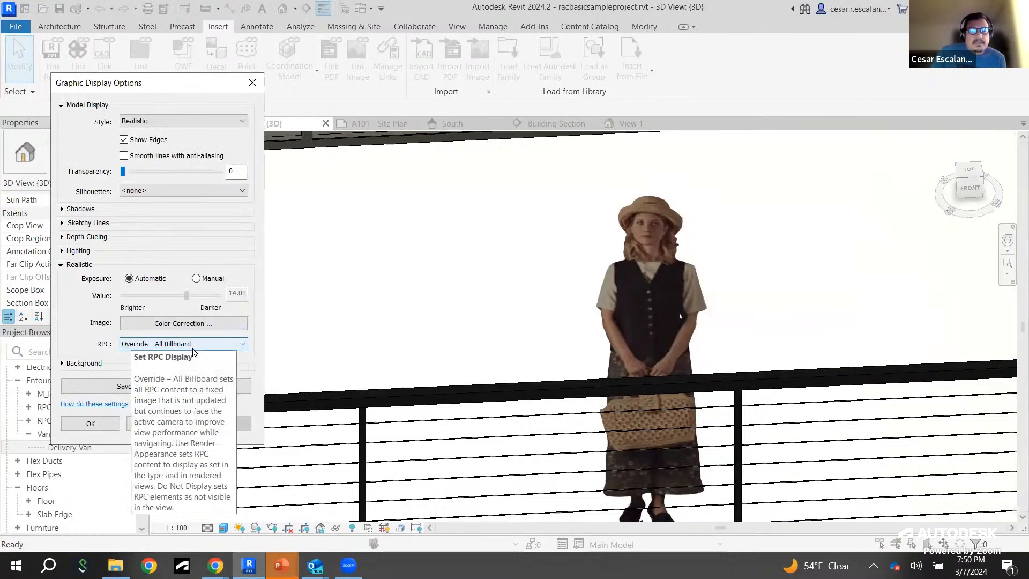
left_click(193, 344)
left_click(194, 355)
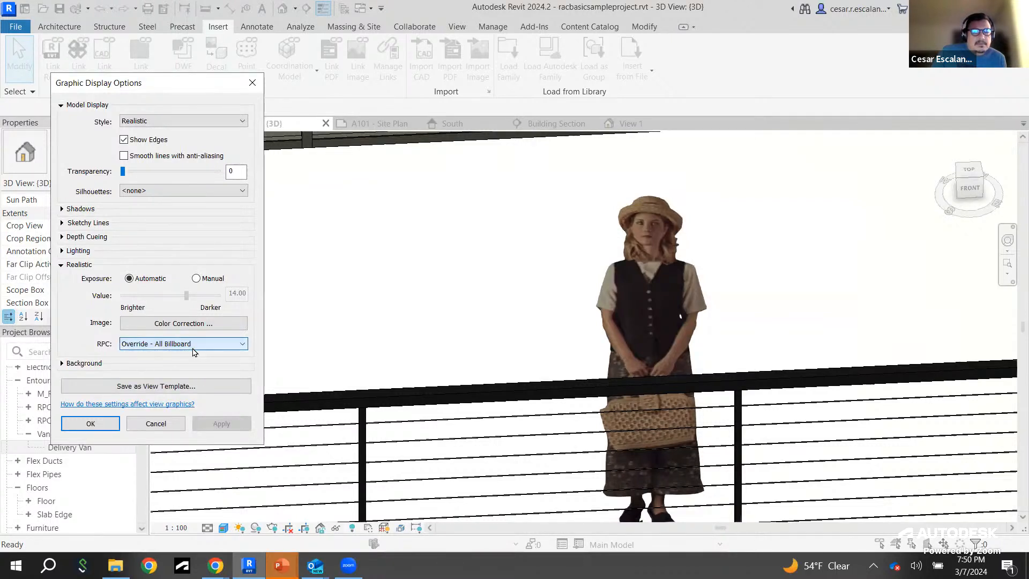
left_click(192, 349)
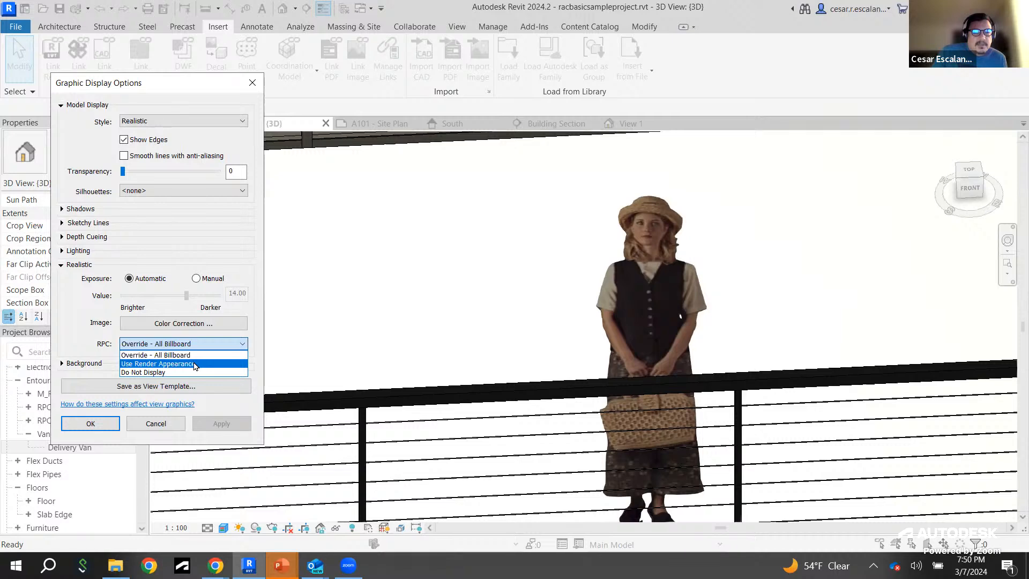
left_click(194, 364)
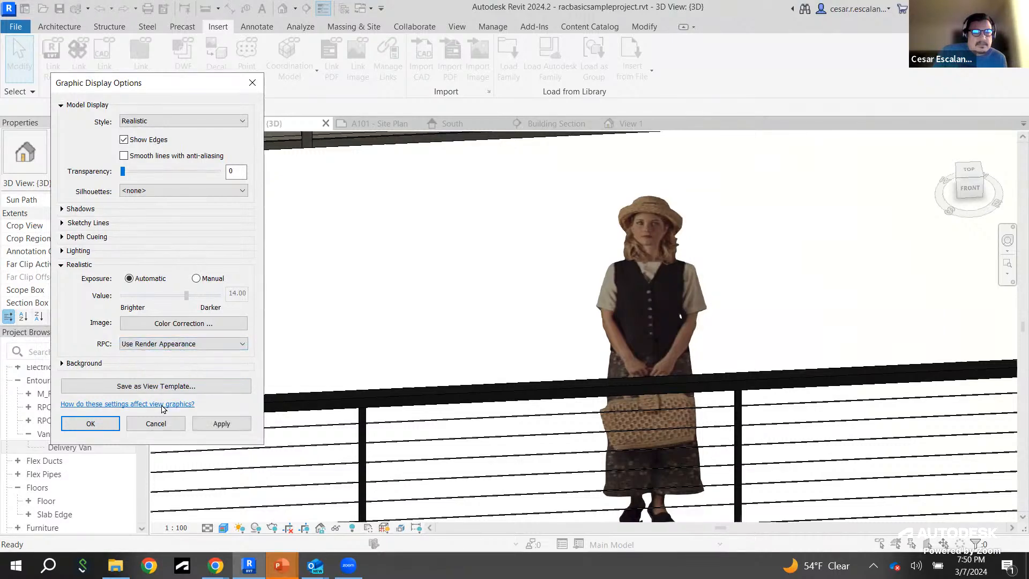
left_click(101, 424)
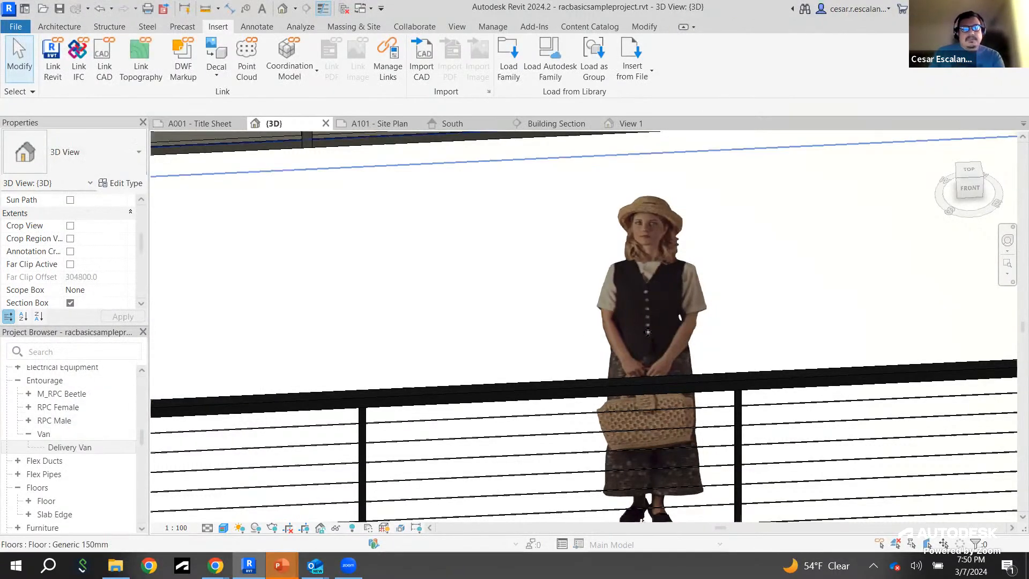
Step: View the terrace figure from other angles, set the view's RPC display back to Override - All Billboard, and clear the selection
left_click(574, 321)
middle_click_drag(574, 321, 673, 287, "shift")
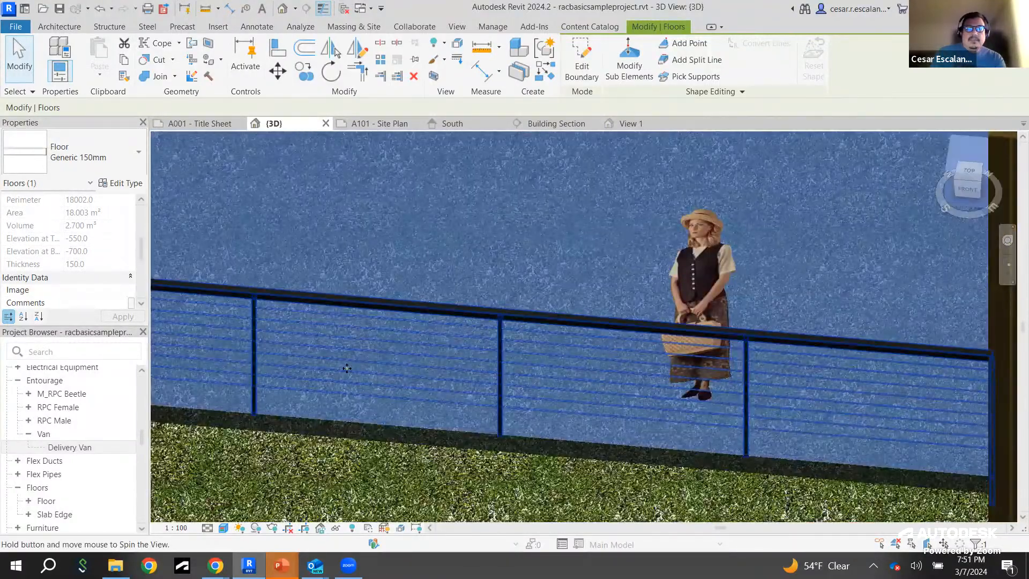
middle_click_drag(347, 368, 584, 338, "shift")
middle_click_drag(220, 195, 323, 428)
left_click(223, 528)
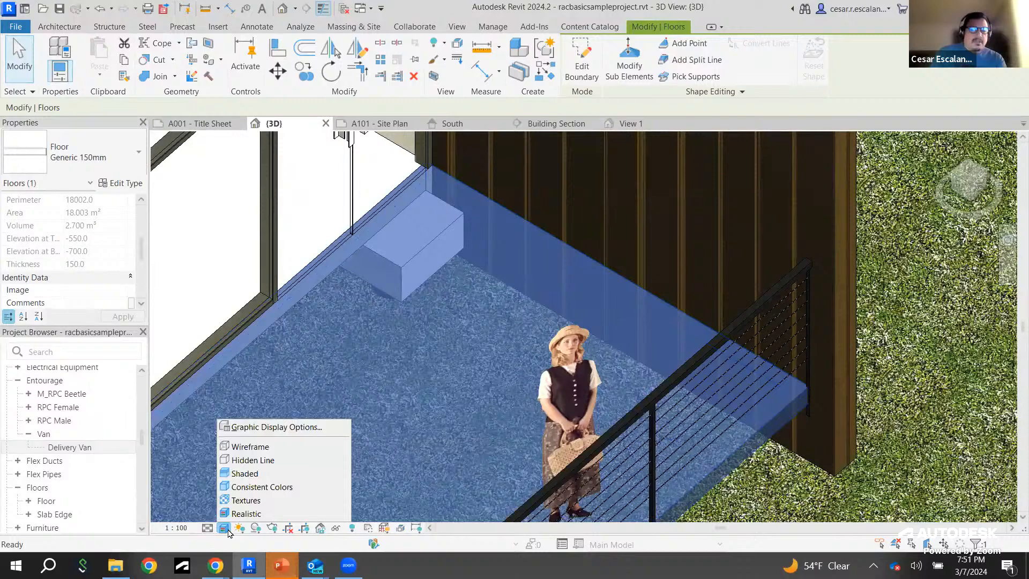
left_click(289, 428)
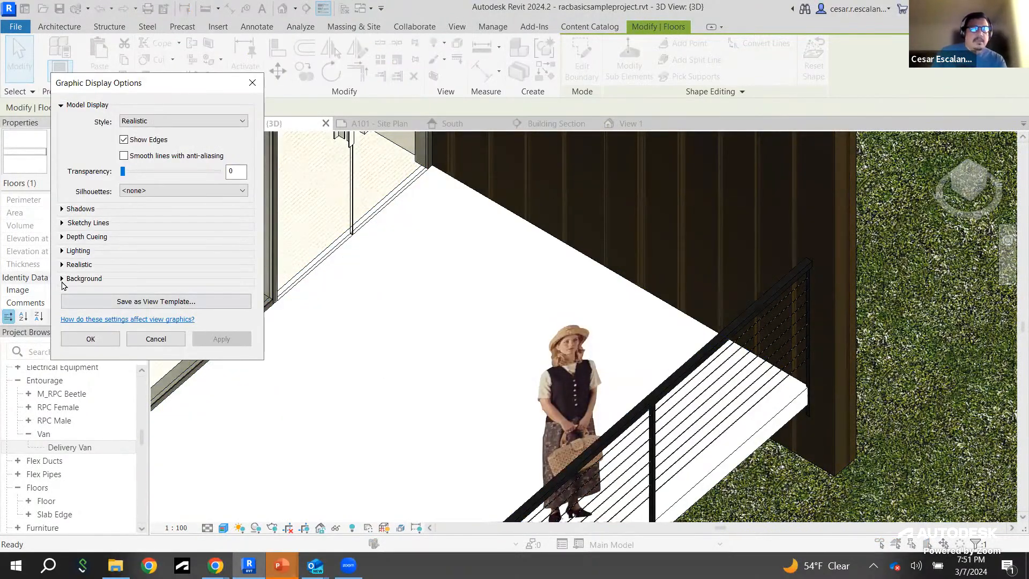
left_click(62, 264)
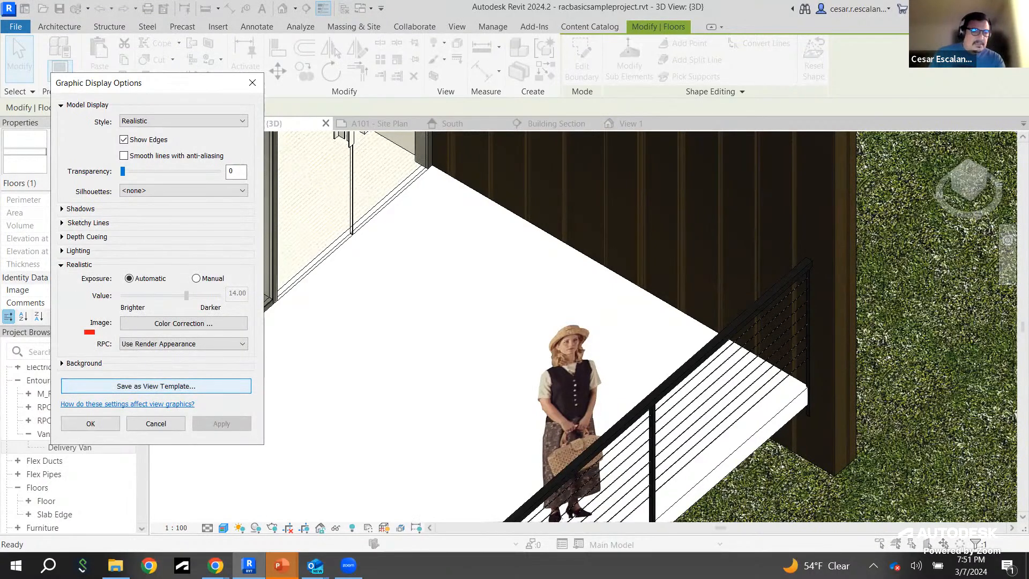
left_click_drag(85, 330, 254, 367)
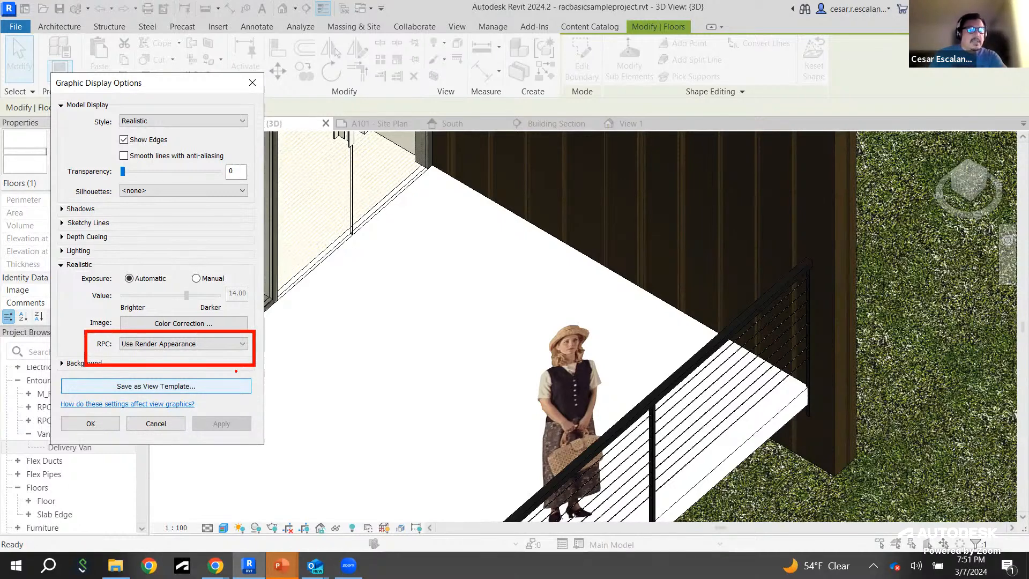
left_click(242, 344)
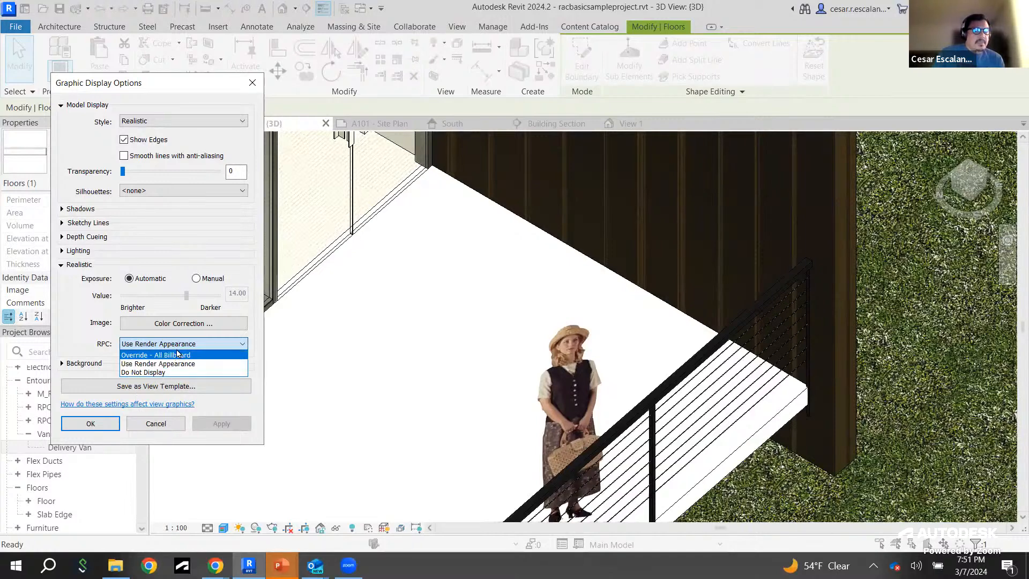
left_click(155, 354)
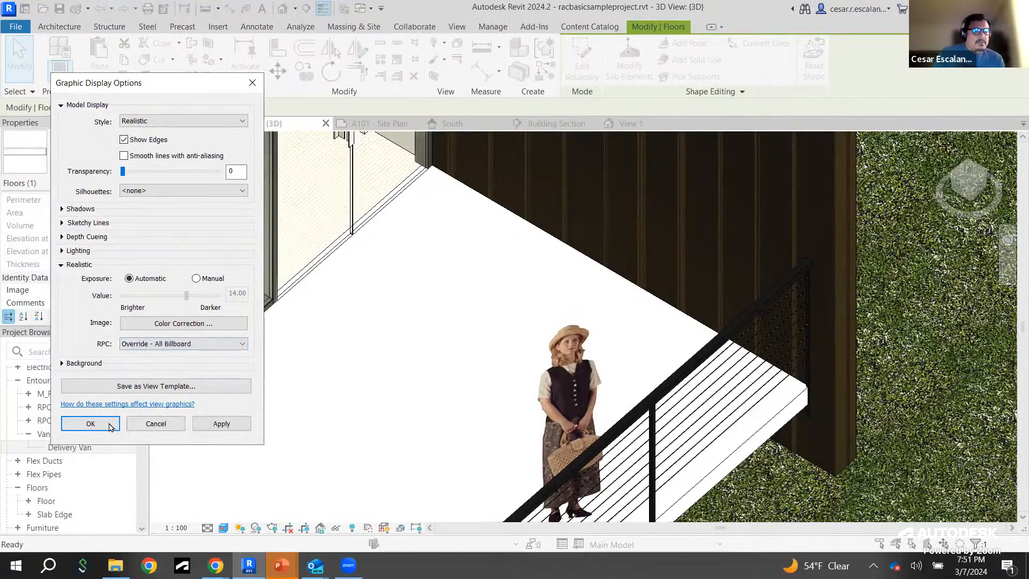
left_click(91, 424)
key("Escape")
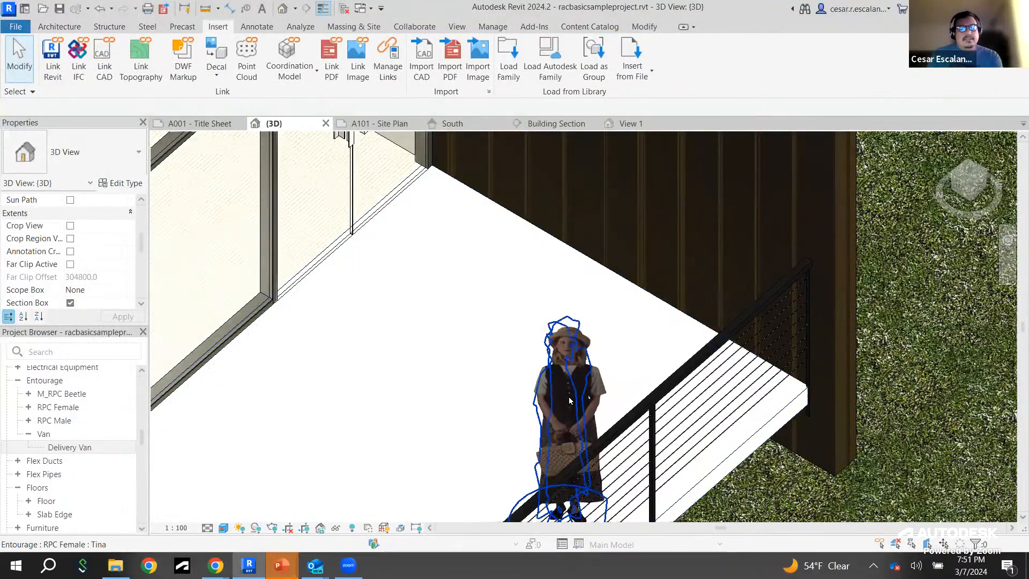
Step: Inspect the terrace figure's billboard display both up close and together with the surrounding house
scroll(566, 402, "down", 3)
scroll(571, 352, "up", 5)
scroll(572, 352, "up", 1)
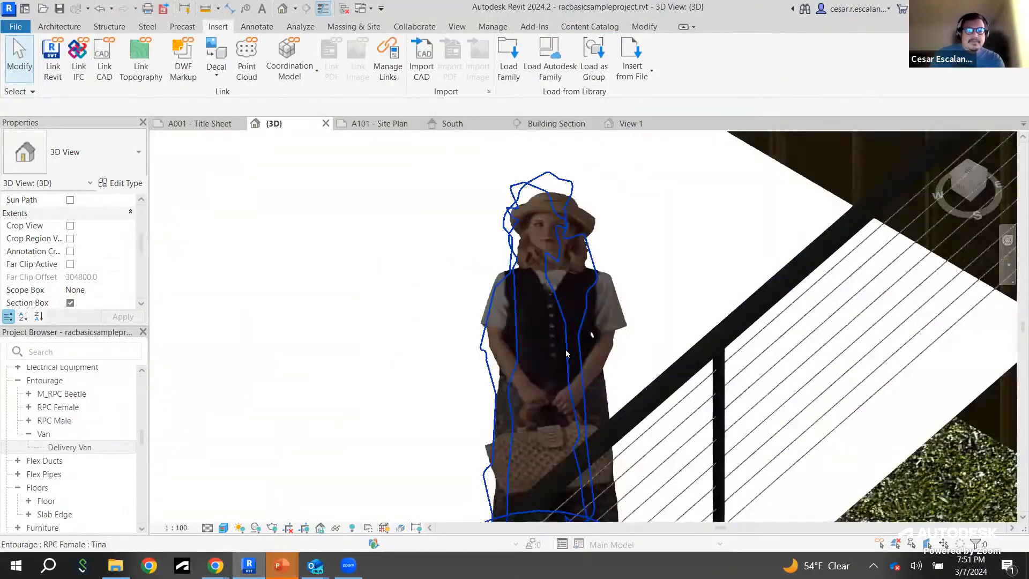
scroll(565, 358, "down", 3)
scroll(563, 358, "up", 2)
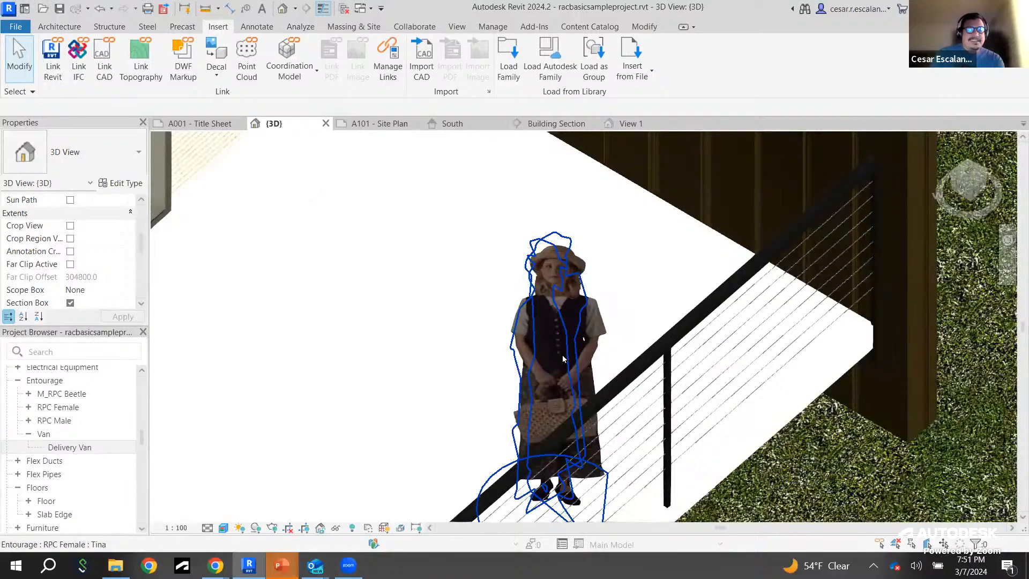
scroll(695, 401, "down", 3)
scroll(662, 359, "down", 2)
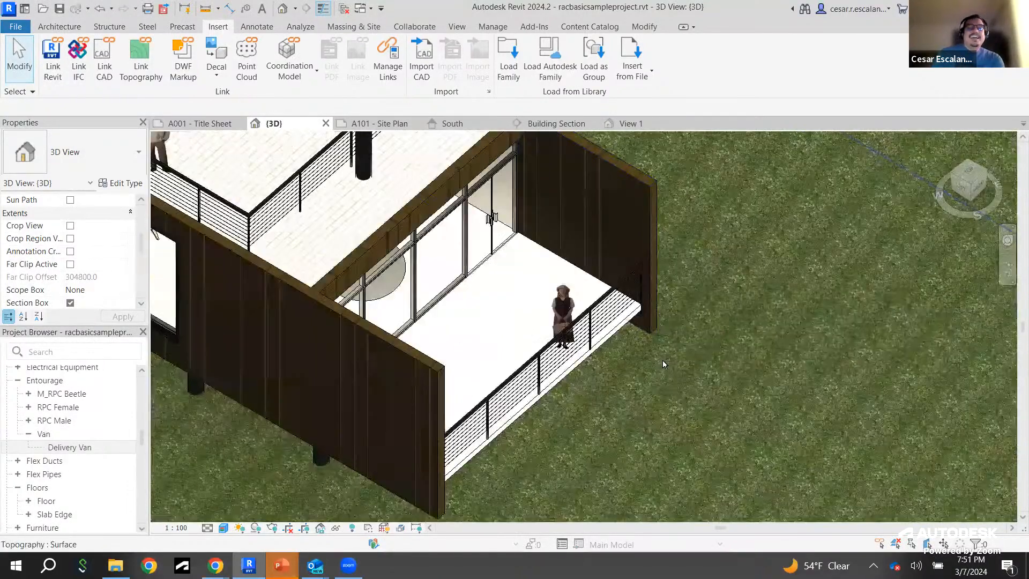
Step: View the terrace, van and surrounding trees from farther out, and check the Entourage families in the Autodesk family library
scroll(648, 382, "down", 2)
middle_click_drag(656, 386, 690, 337, "shift")
scroll(690, 336, "down", 2)
middle_click_drag(594, 440, 644, 398, "shift")
scroll(604, 430, "up", 2)
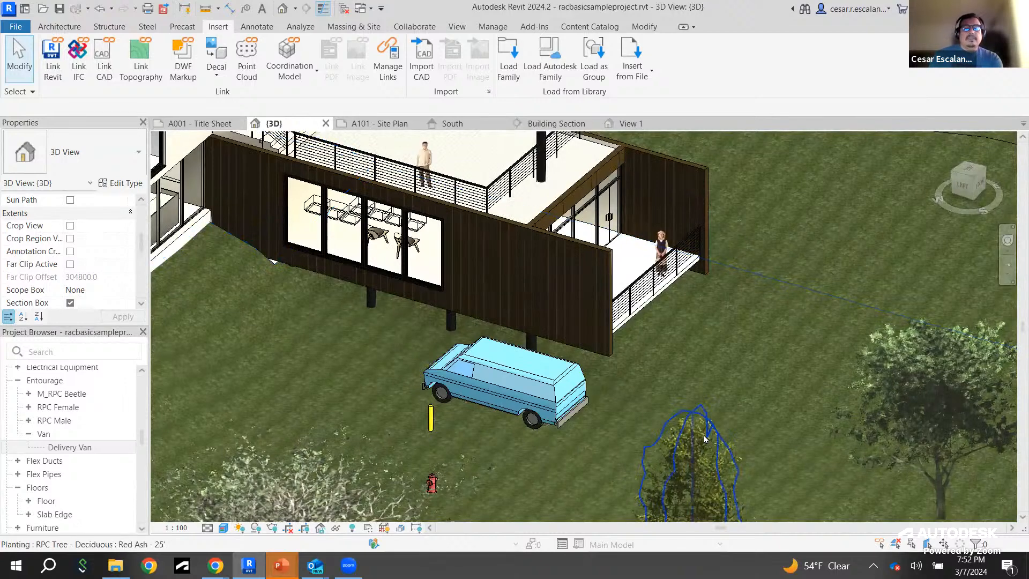
scroll(559, 422, "down", 3)
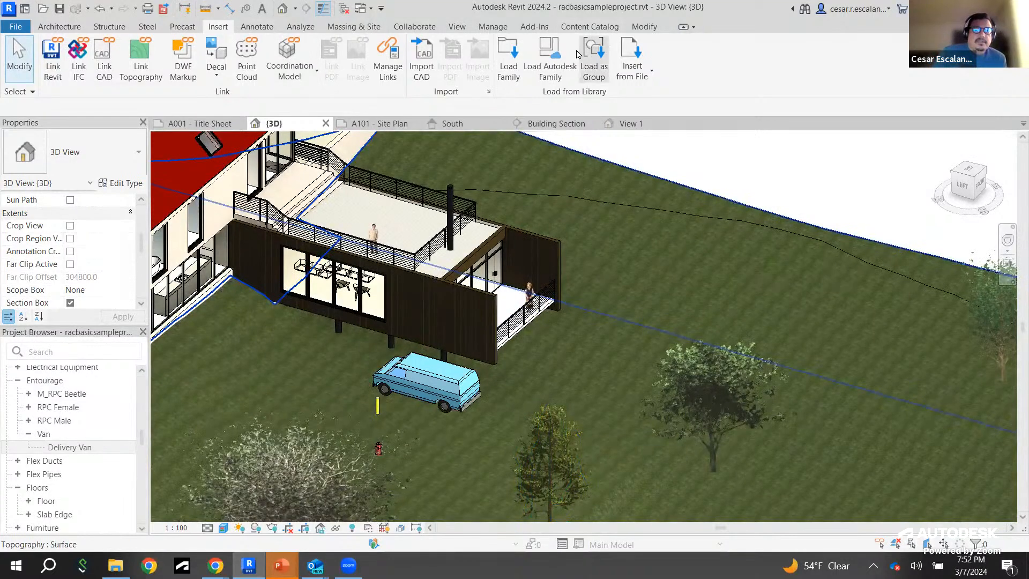
left_click(549, 59)
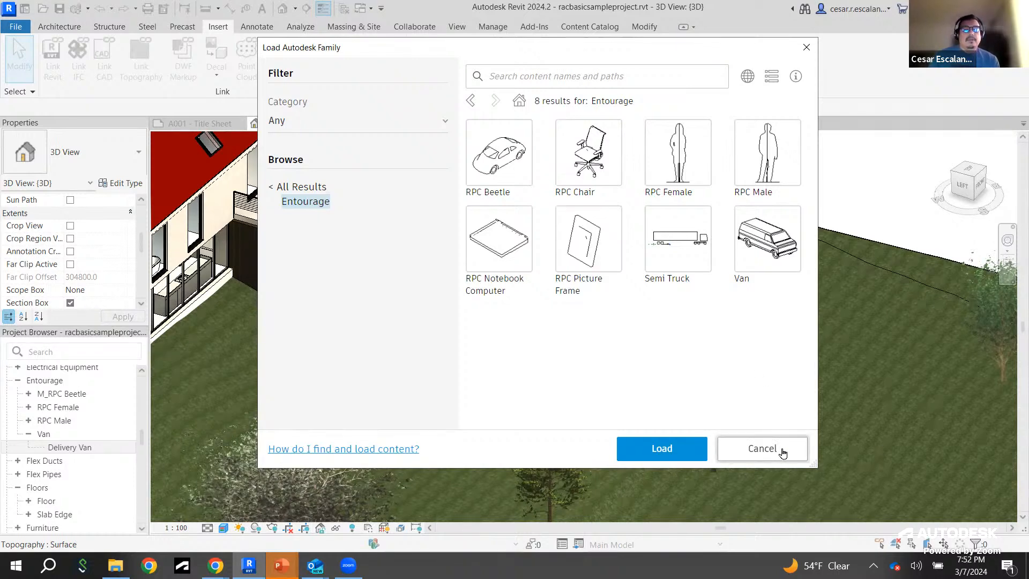
left_click(762, 448)
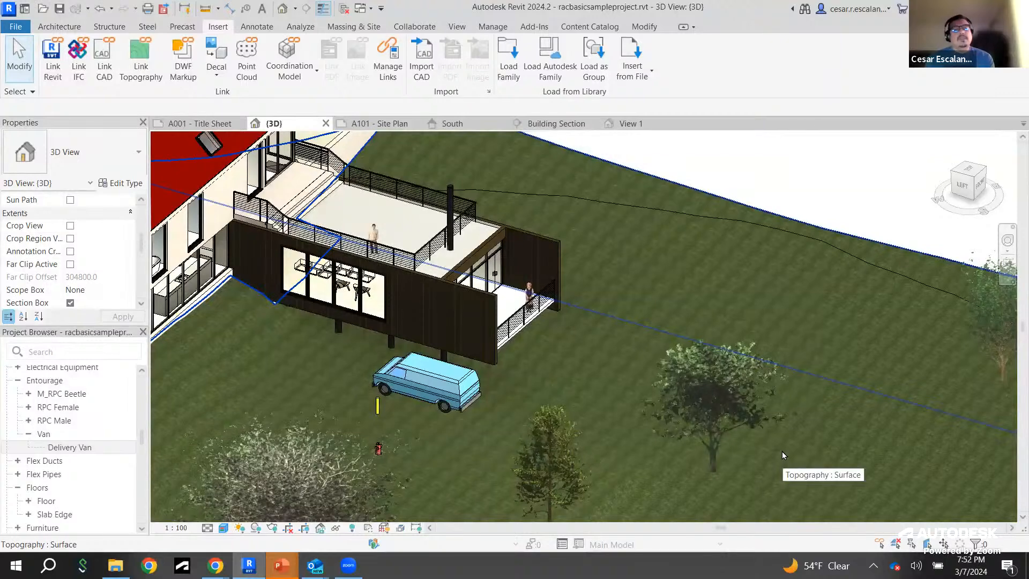
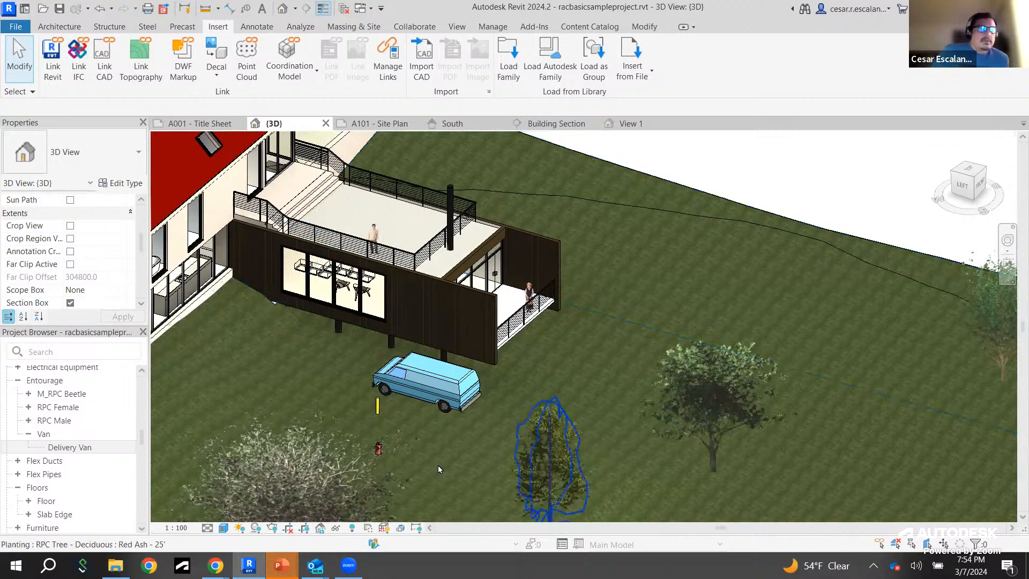
Step: Switch to the Planting and landscape page of NBS Source in Chrome and look through its WoodBlocX planter listings
mouse_move(217, 563)
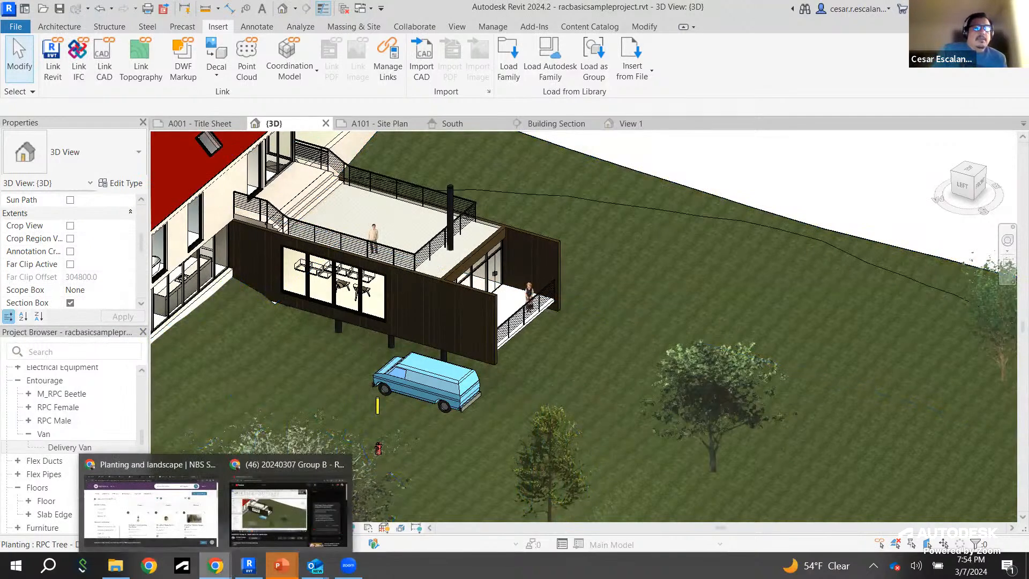
left_click(176, 521)
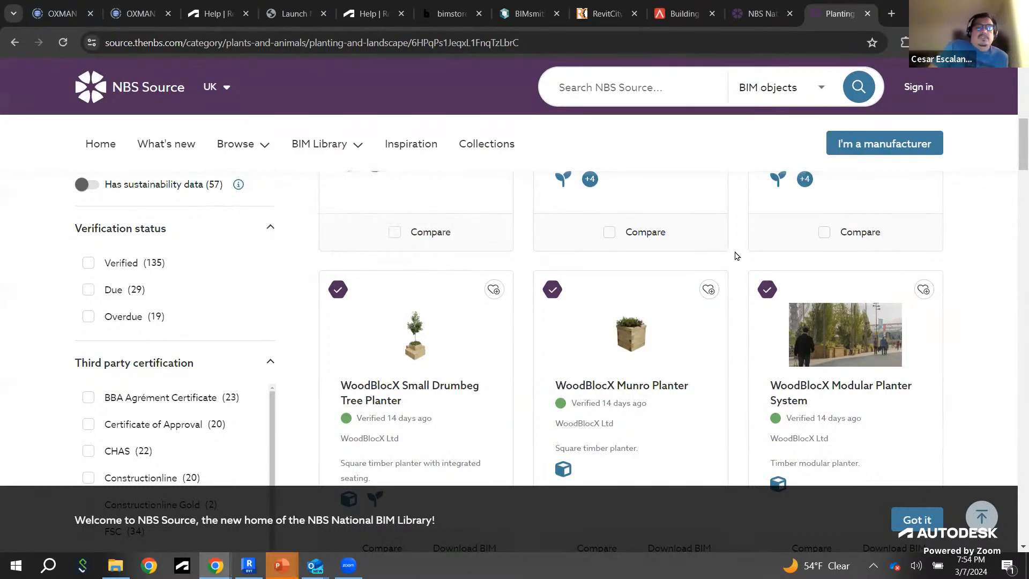
scroll(775, 272, "down", 2)
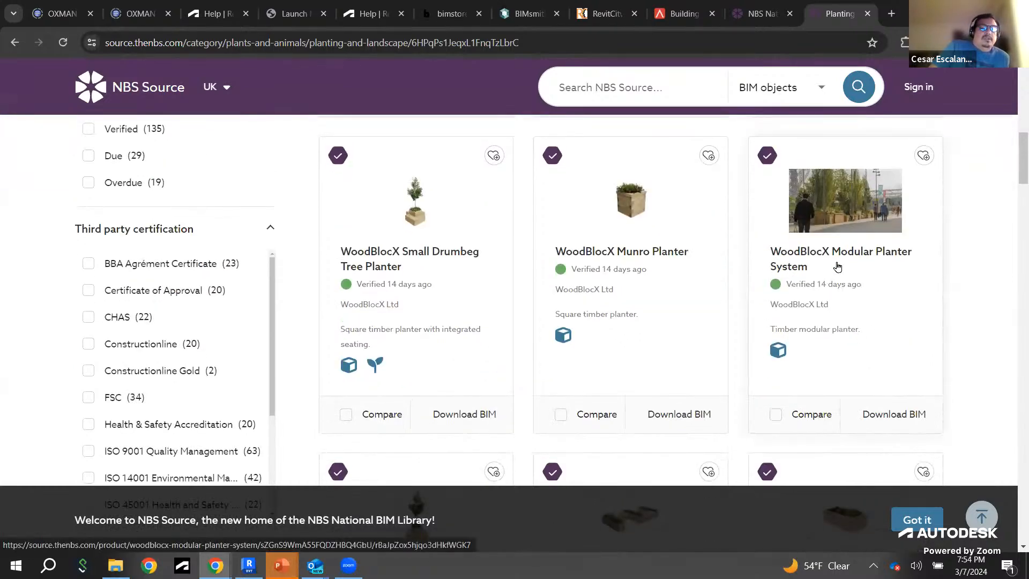
scroll(836, 268, "down", 3)
scroll(837, 266, "up", 3)
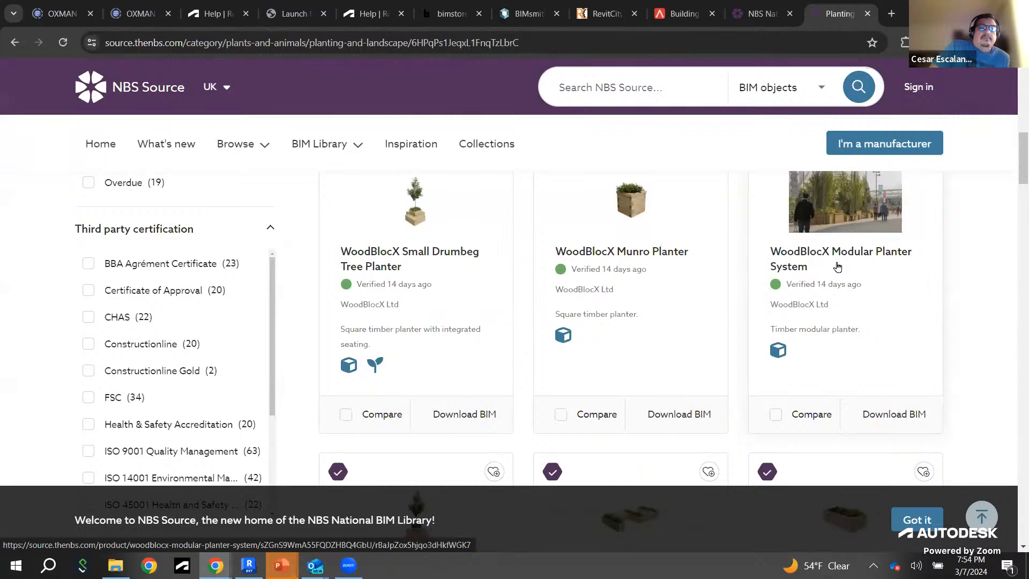
scroll(837, 267, "down", 1)
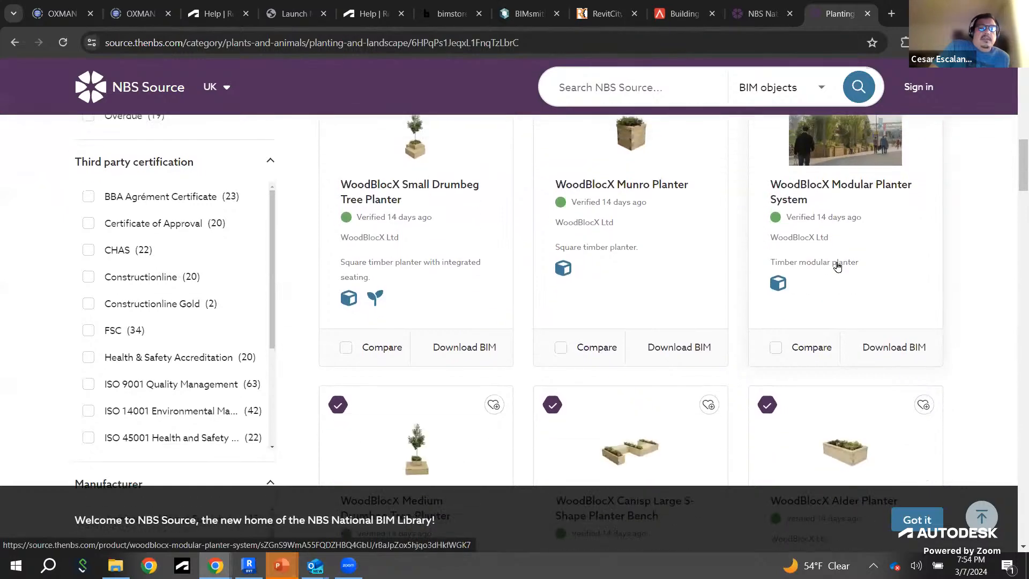
scroll(839, 266, "down", 1)
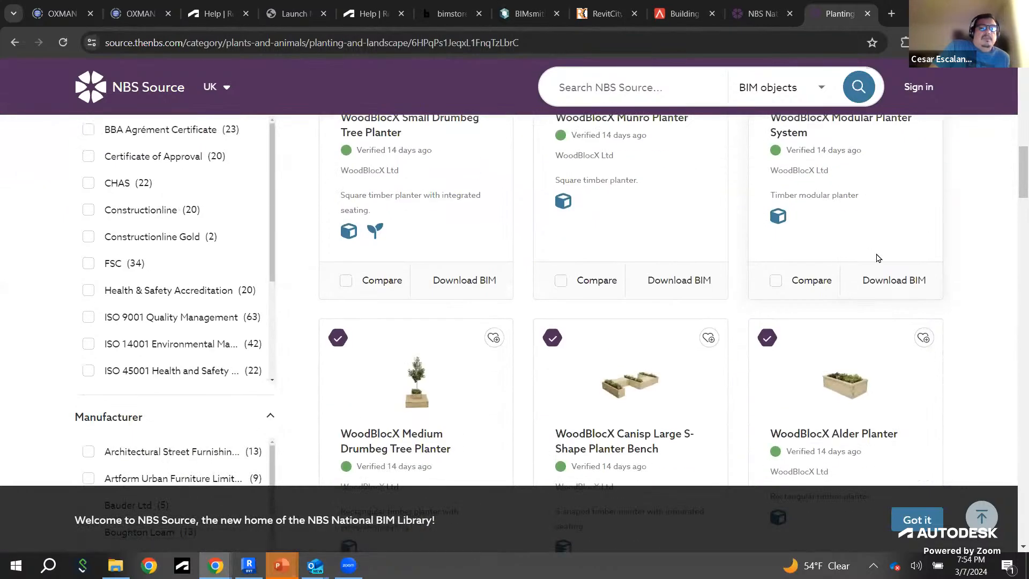
scroll(877, 258, "down", 3)
scroll(877, 257, "up", 3)
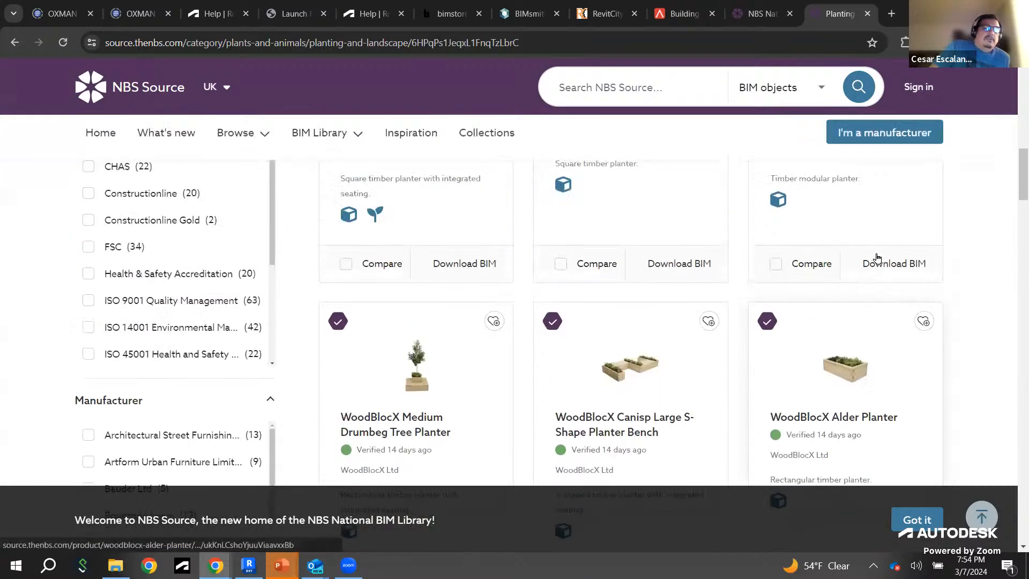
scroll(877, 256, "up", 3)
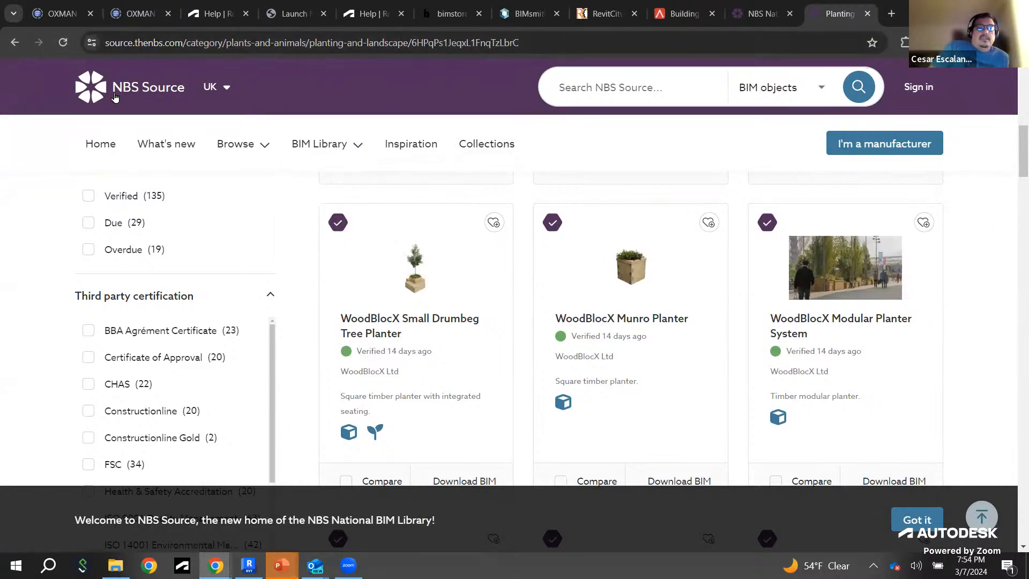
Step: Return to the NBS Source categories overview and copy its web address
left_click(14, 42)
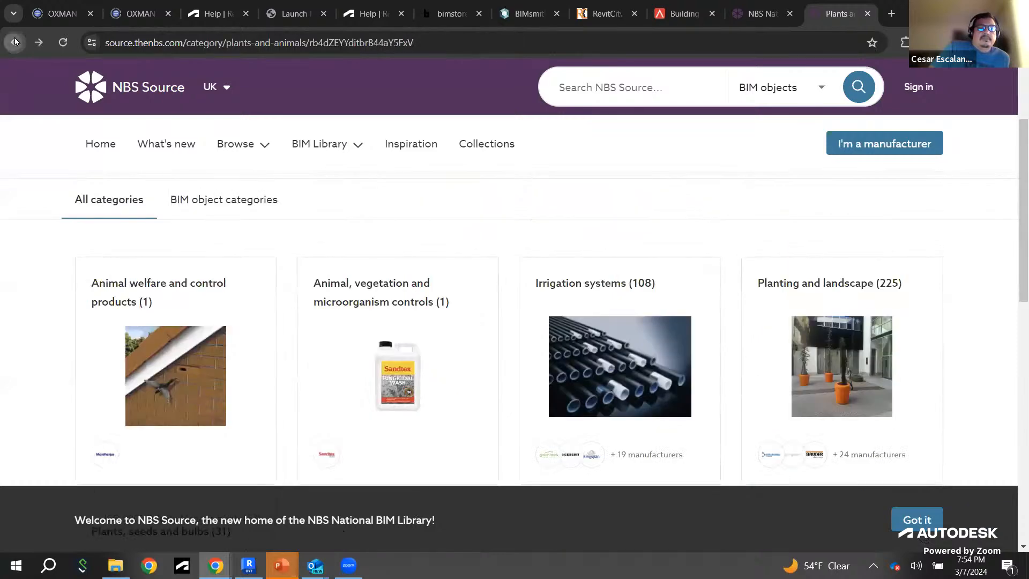
left_click(14, 42)
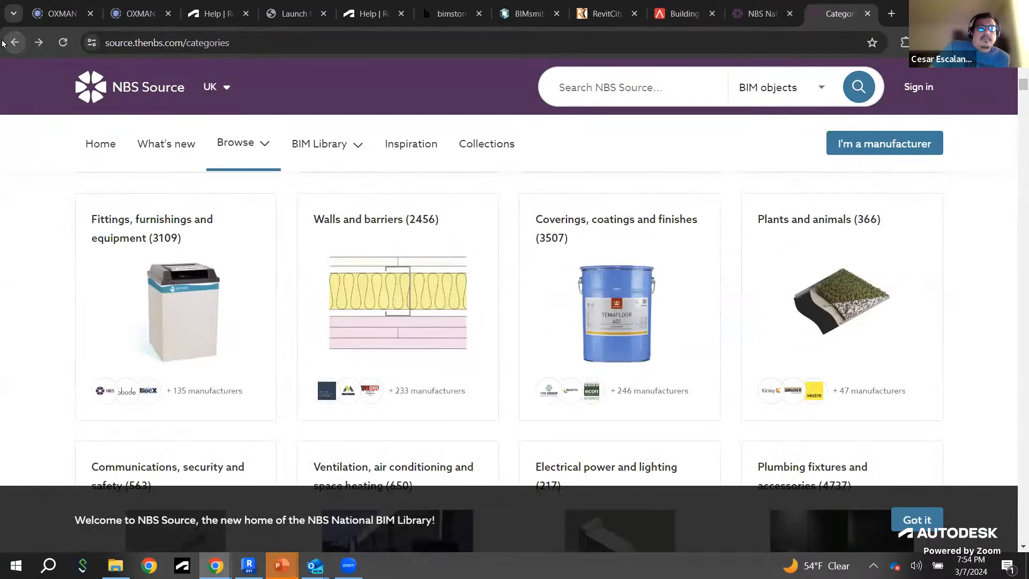
left_click(295, 44)
right_click(295, 44)
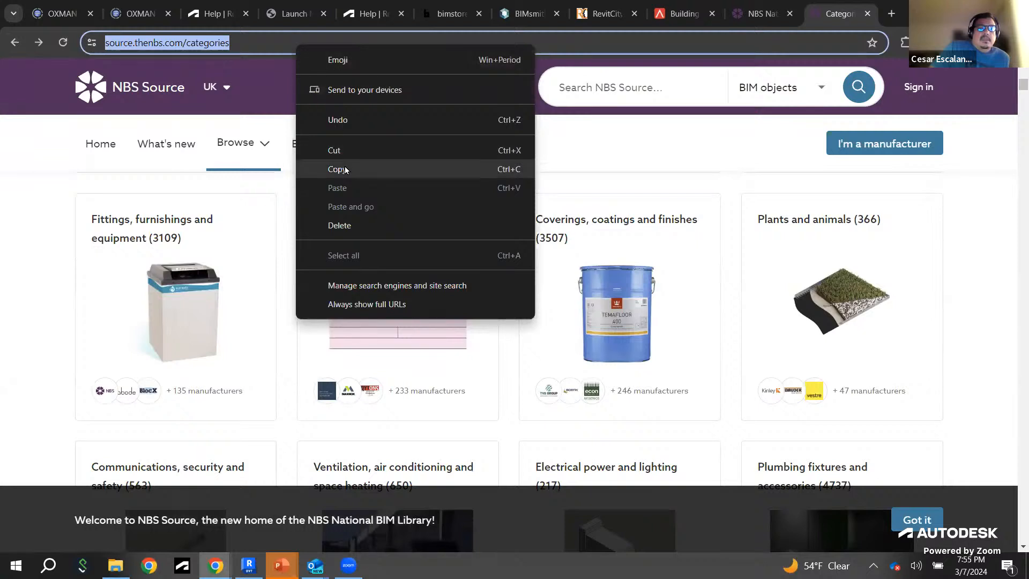
left_click(332, 168)
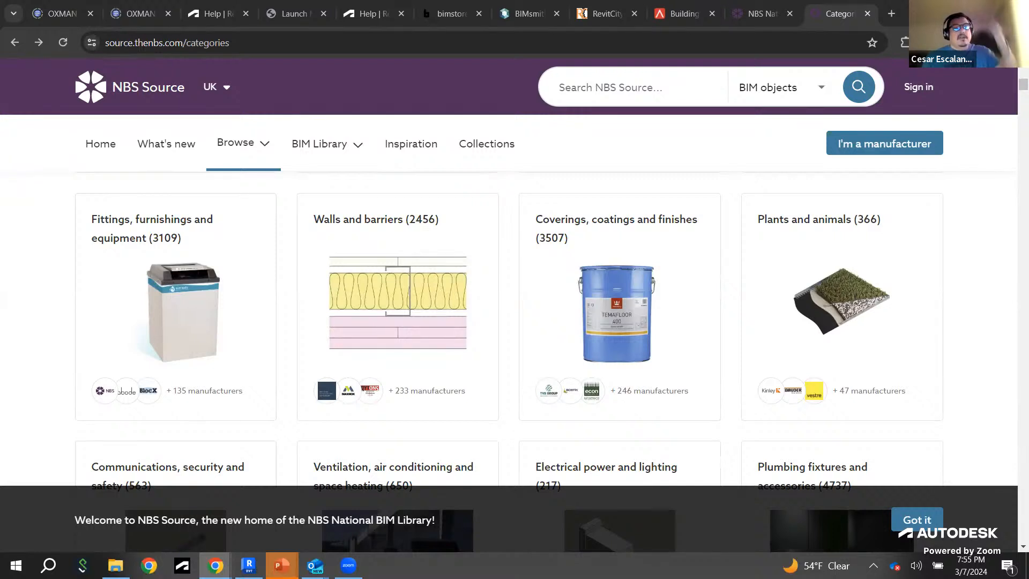
Step: Open the Plants and animals category and review its subcategories, from animal welfare products to Plants, seeds and bulbs
scroll(839, 348, "down", 3)
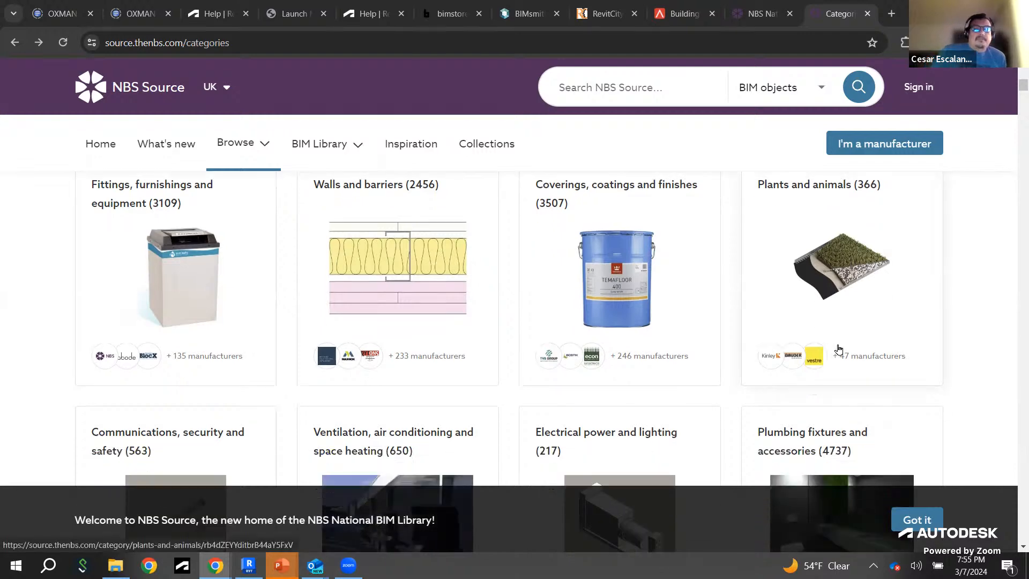
scroll(845, 322, "up", 3)
left_click(848, 302)
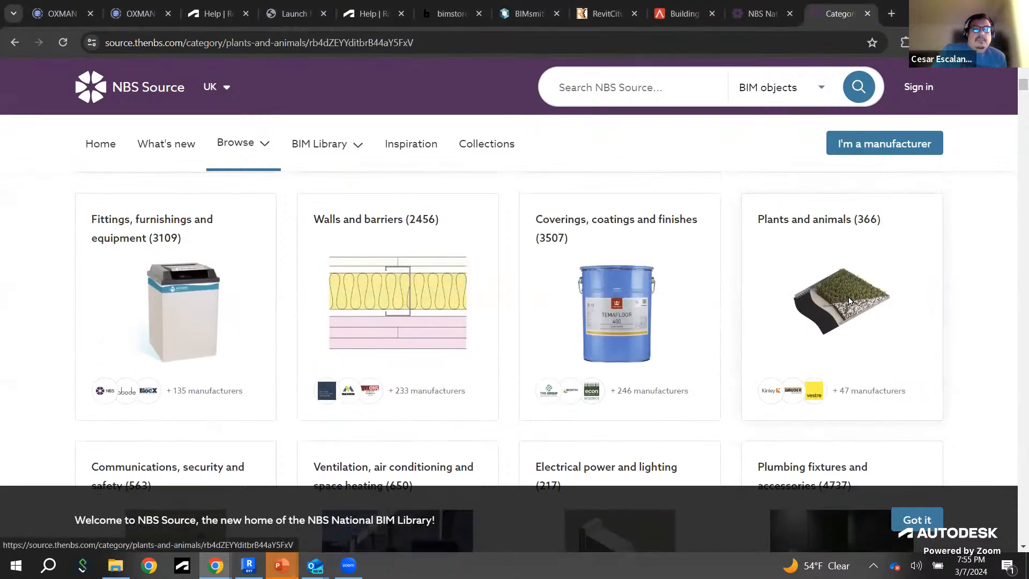
scroll(790, 322, "down", 3)
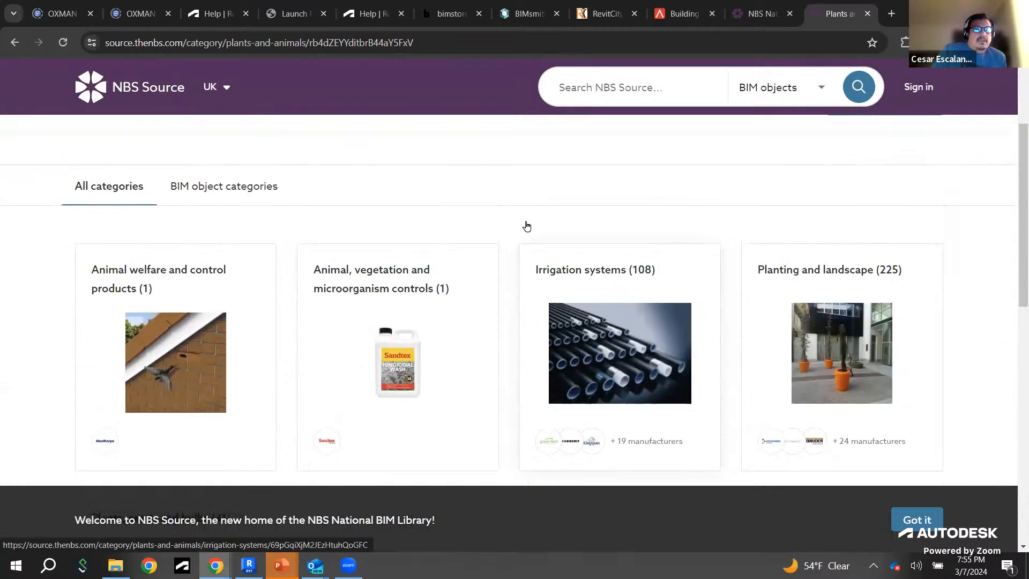
scroll(526, 225, "up", 3)
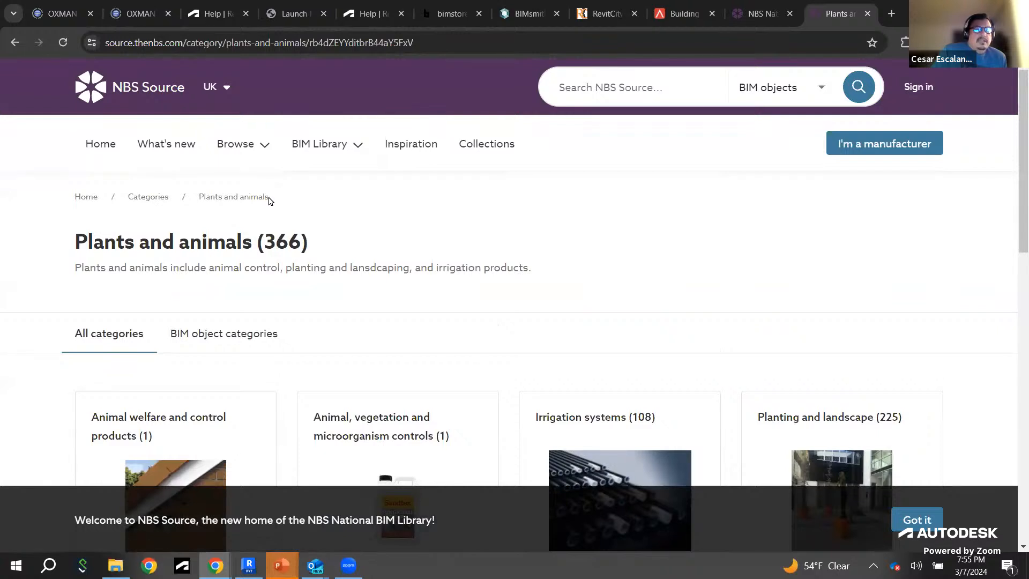
scroll(307, 262, "down", 1)
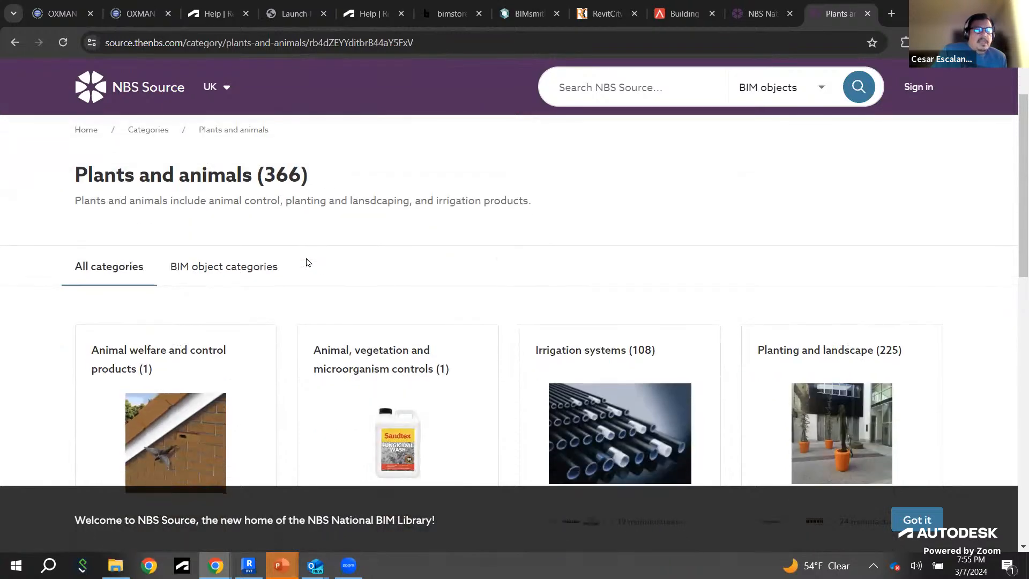
scroll(479, 300, "down", 2)
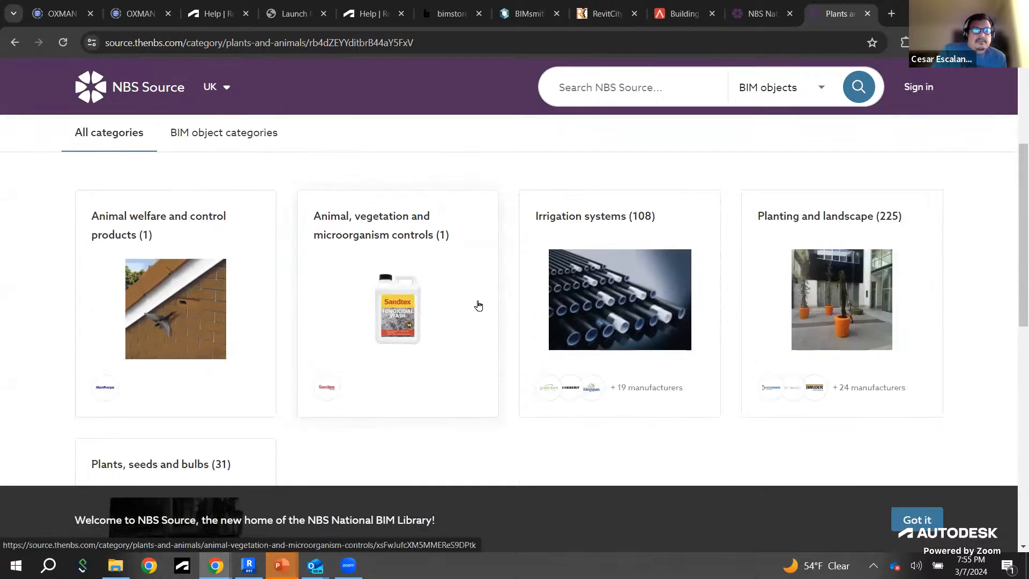
scroll(462, 289, "down", 2)
scroll(459, 288, "up", 2)
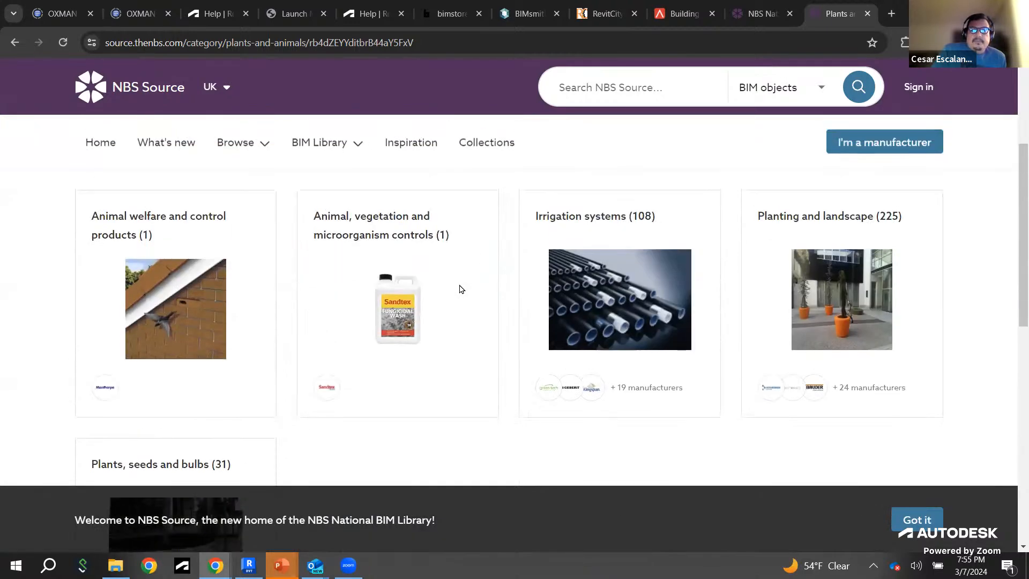
scroll(459, 289, "down", 3)
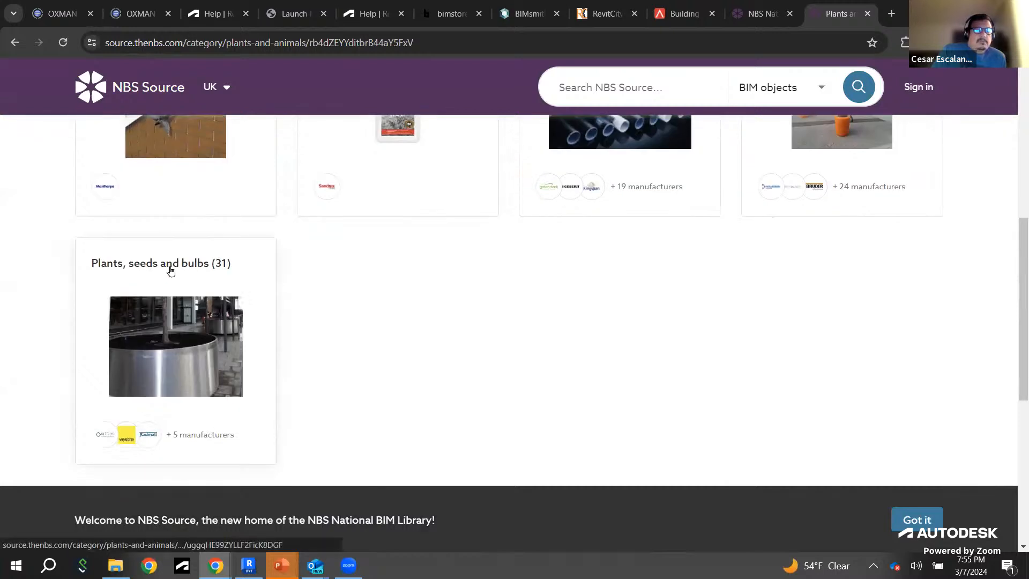
scroll(843, 299, "up", 2)
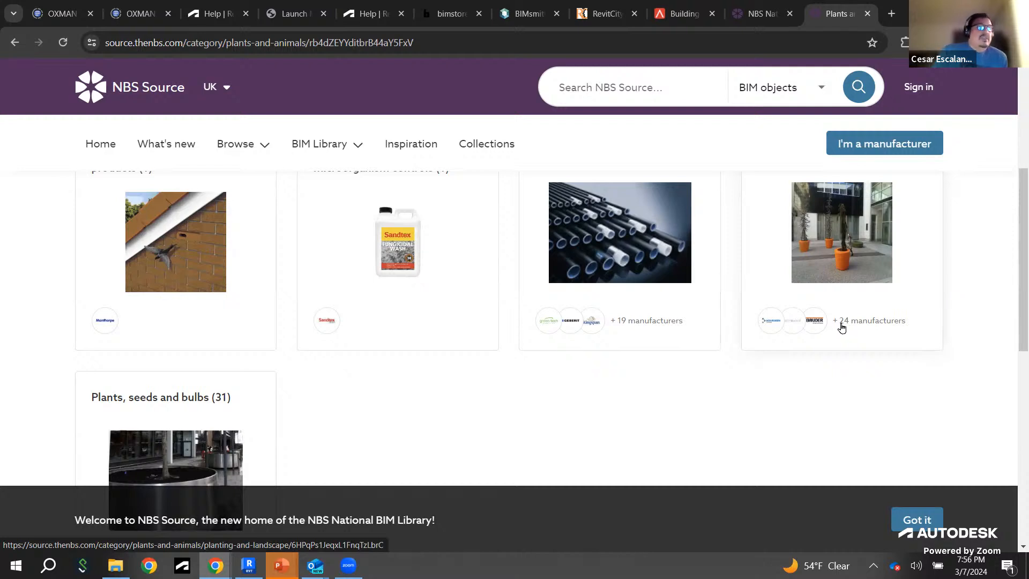
scroll(852, 317, "up", 1)
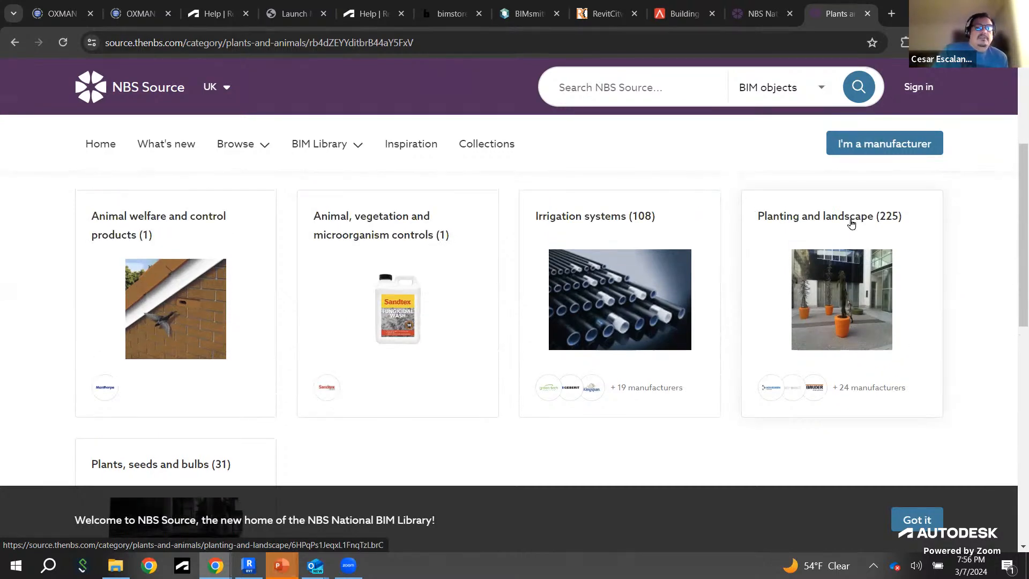
Step: Open the Planting and landscape subcategory and browse its planter products
left_click(850, 223)
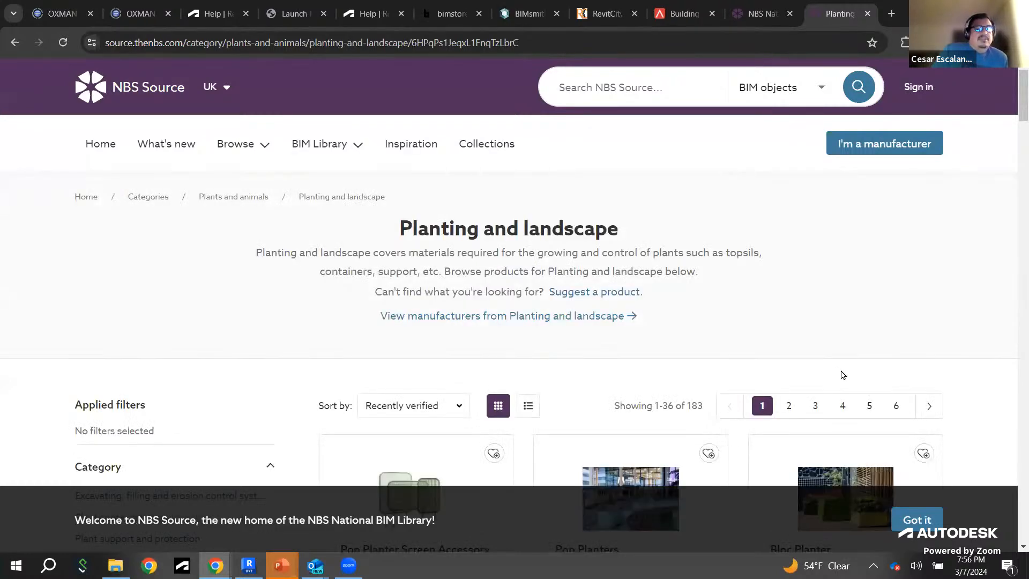
scroll(705, 380, "down", 6)
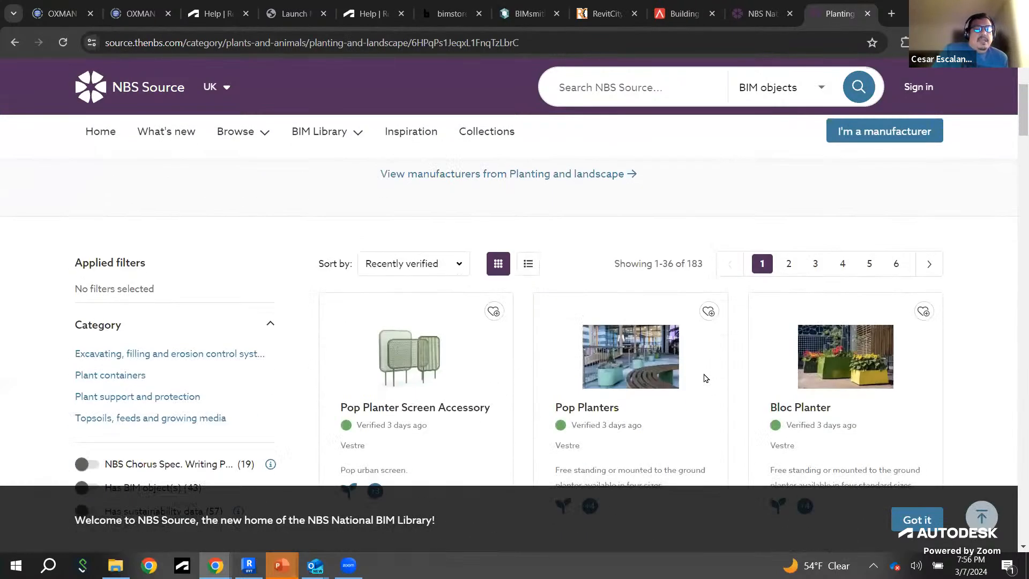
scroll(705, 375, "down", 3)
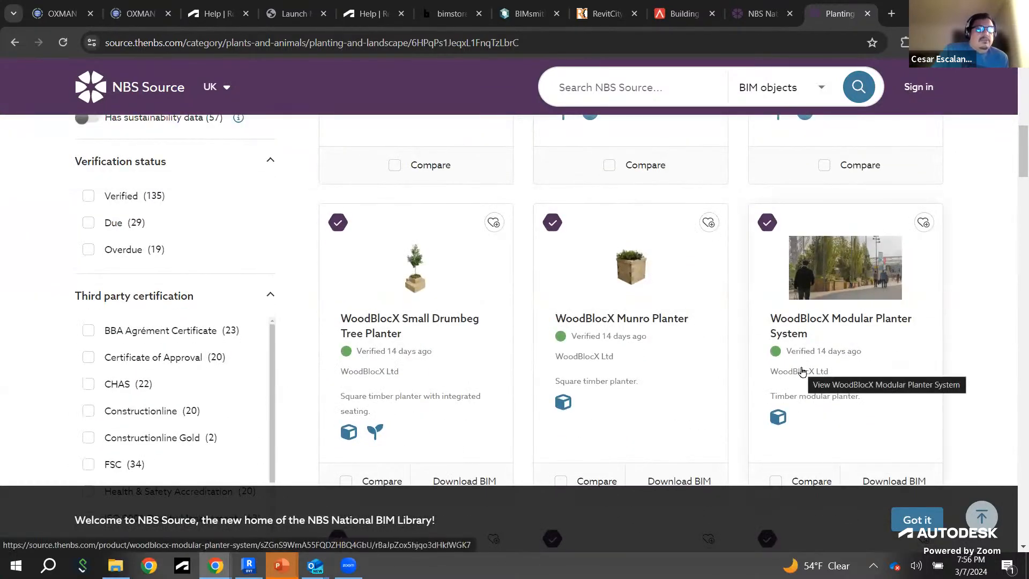
scroll(801, 374, "down", 1)
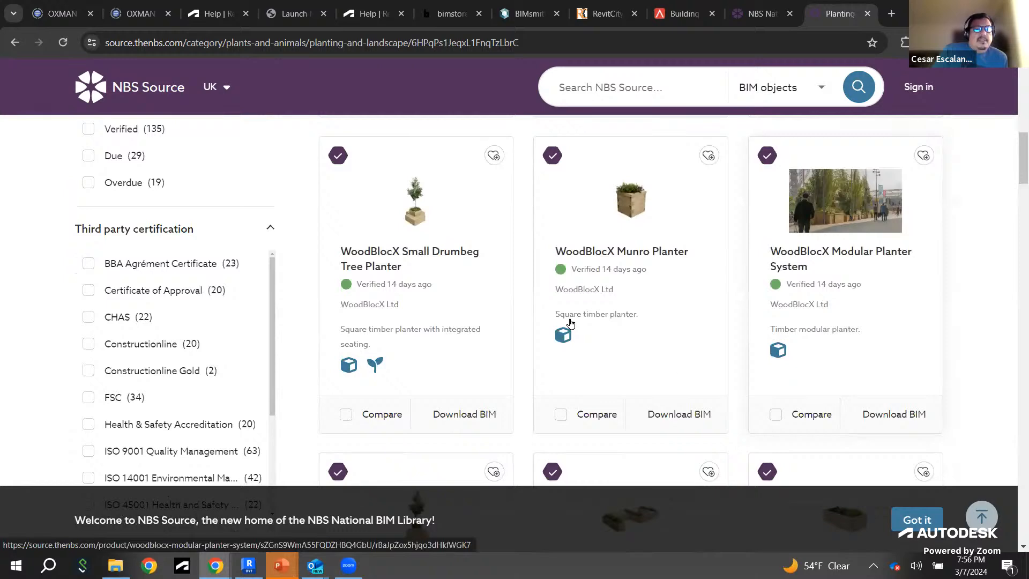
scroll(429, 224, "up", 2)
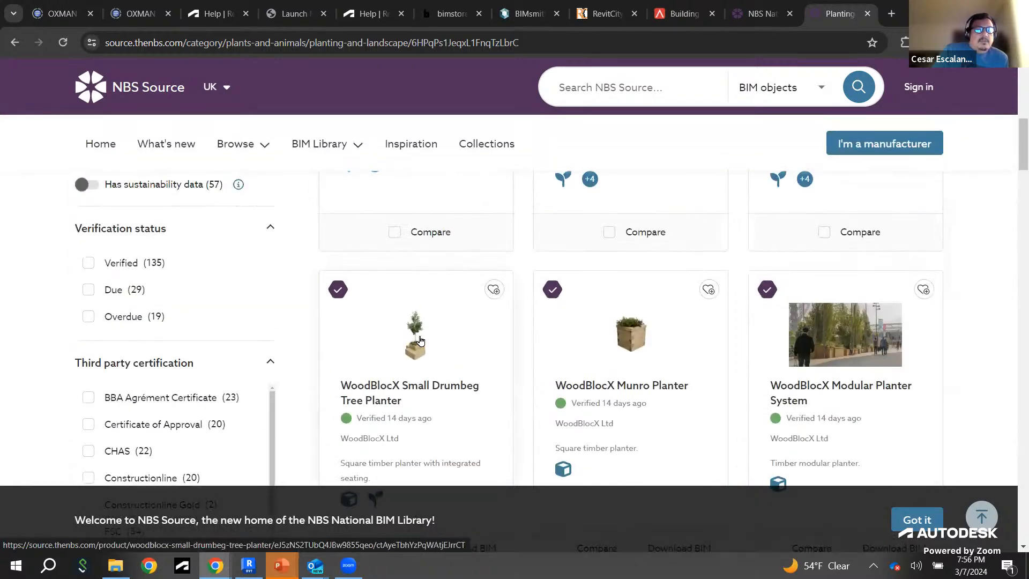
scroll(423, 338, "down", 1)
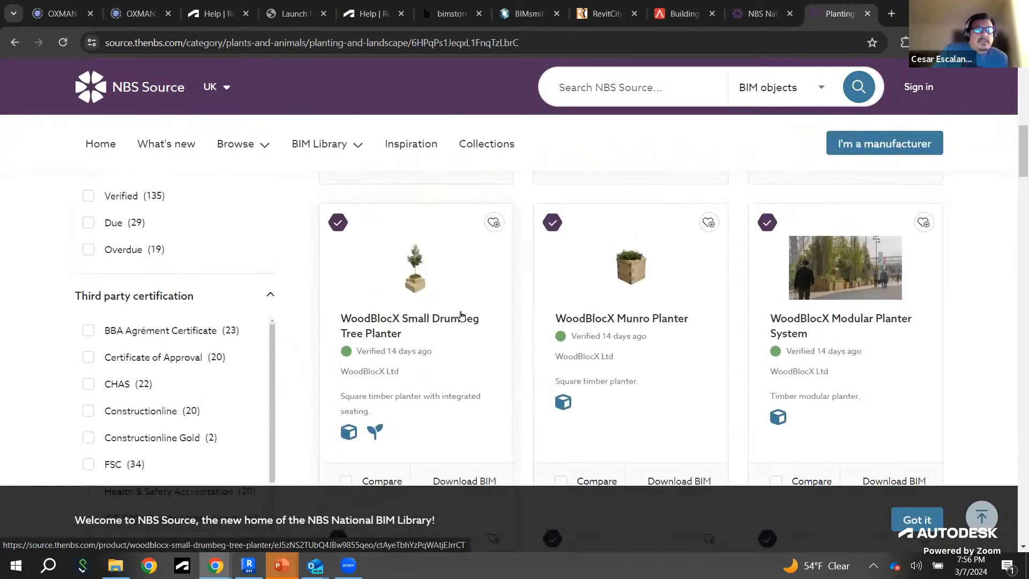
Step: Try to download the WoodBlocX Small Drumbeg Tree Planter in Revit format only, proceeding as far as the NBS sign-in page before returning to the listings
scroll(461, 321, "down", 2)
left_click(472, 349)
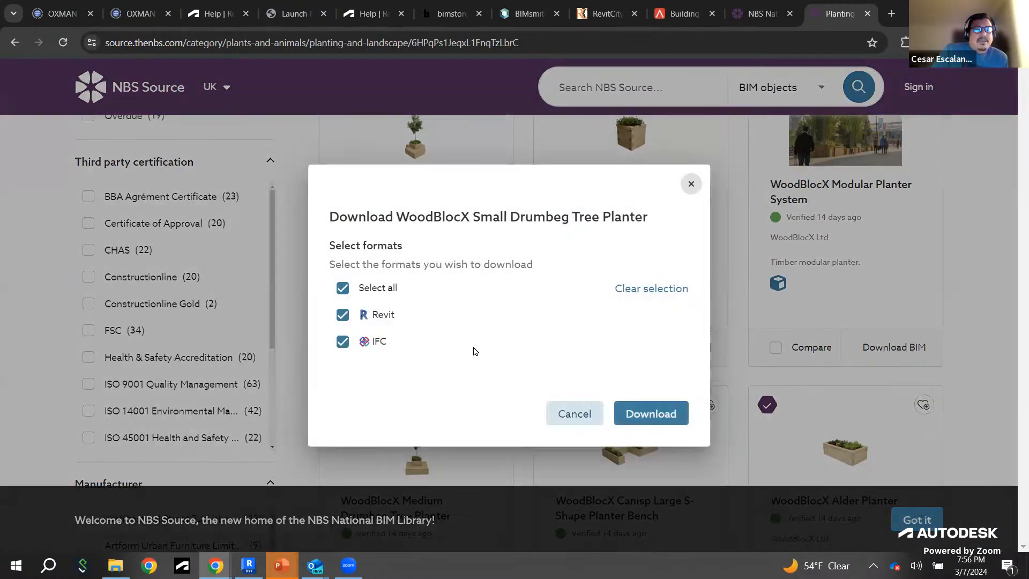
left_click(342, 342)
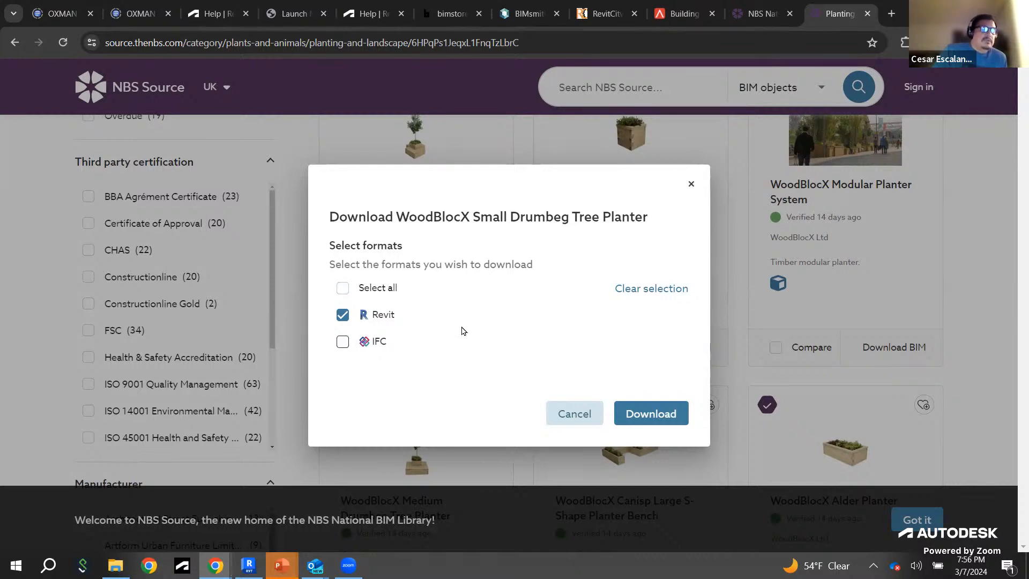
left_click(667, 417)
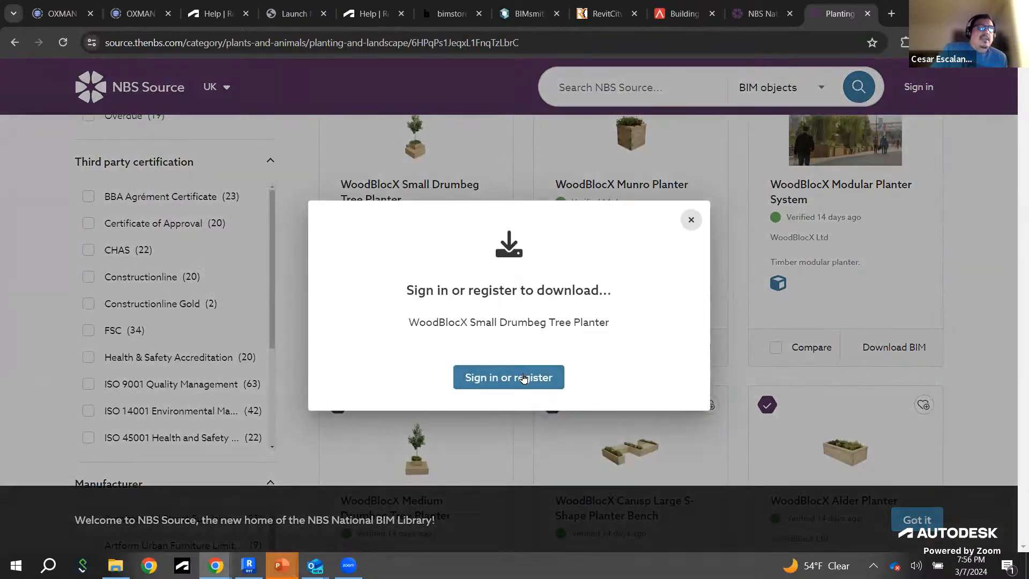
left_click(523, 377)
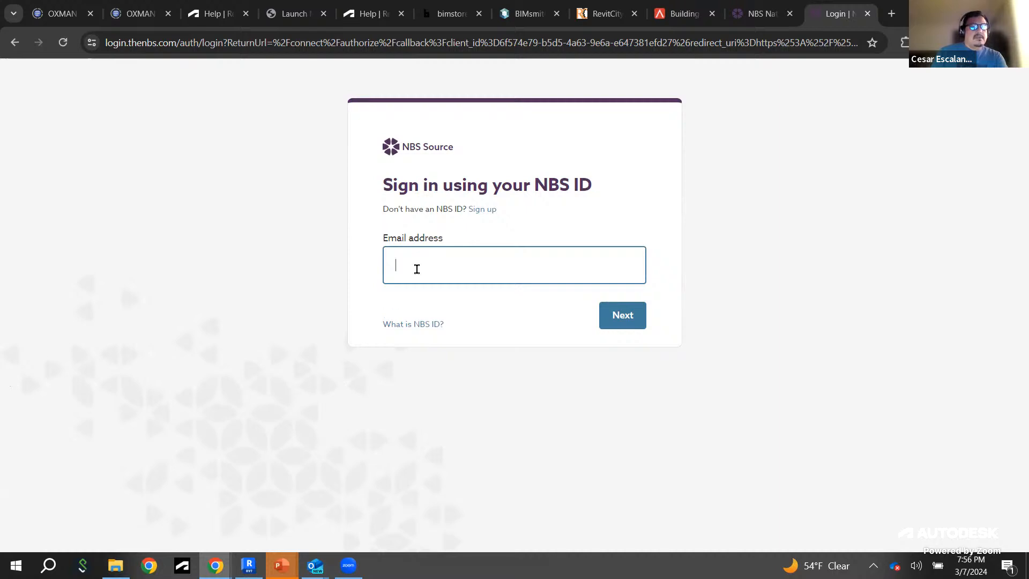
type("ce")
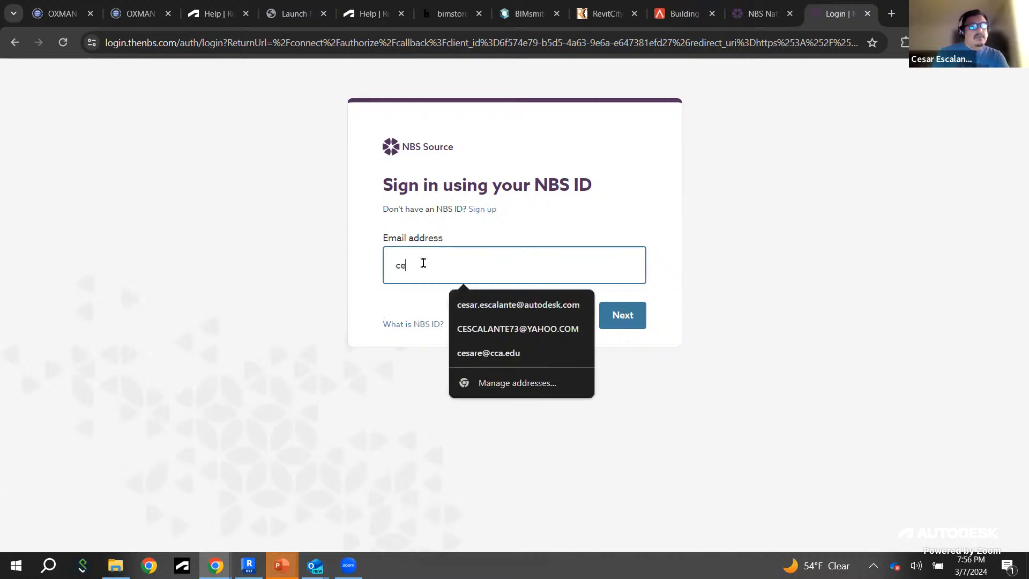
left_click(443, 256)
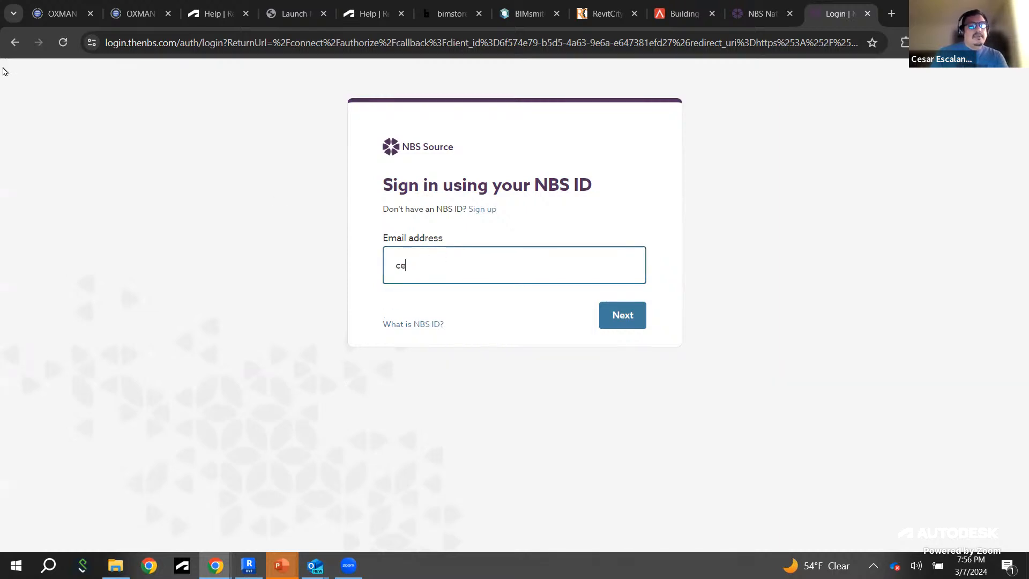
left_click(14, 43)
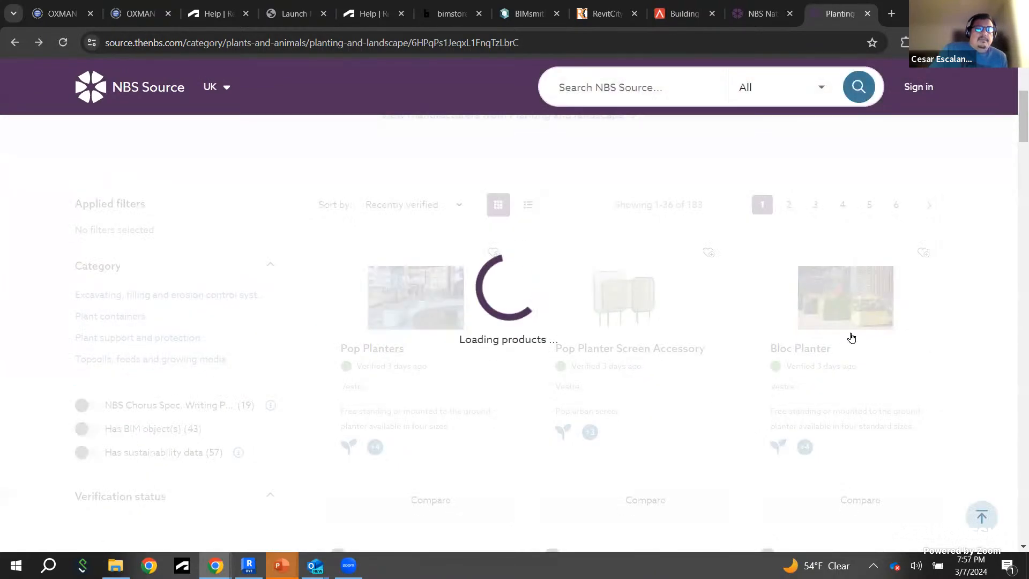
Step: Browse the first page of Planting and landscape products, from planters and topsoils to tree grilles and fencing
scroll(852, 337, "down", 5)
scroll(852, 337, "down", 13)
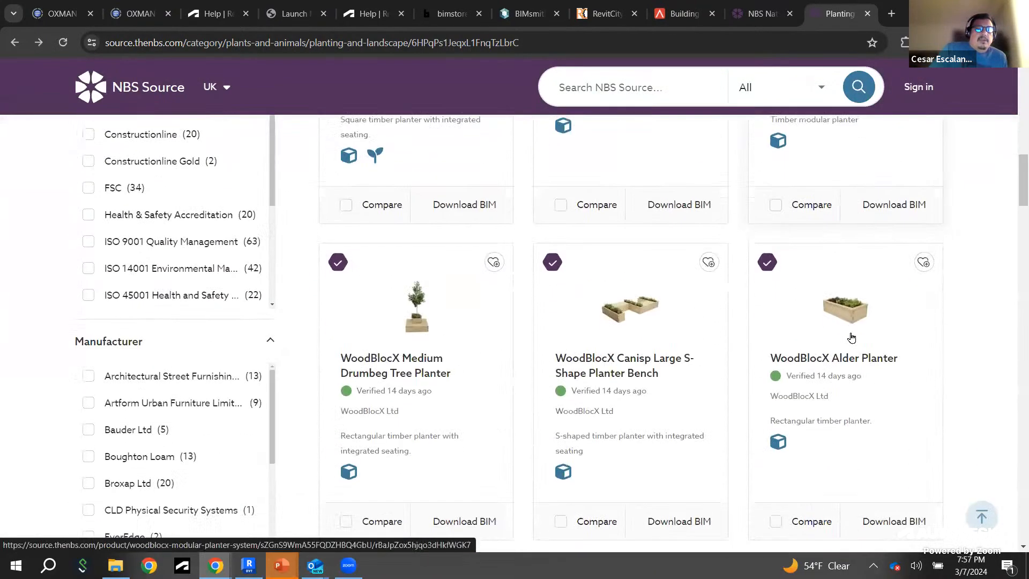
scroll(852, 337, "down", 10)
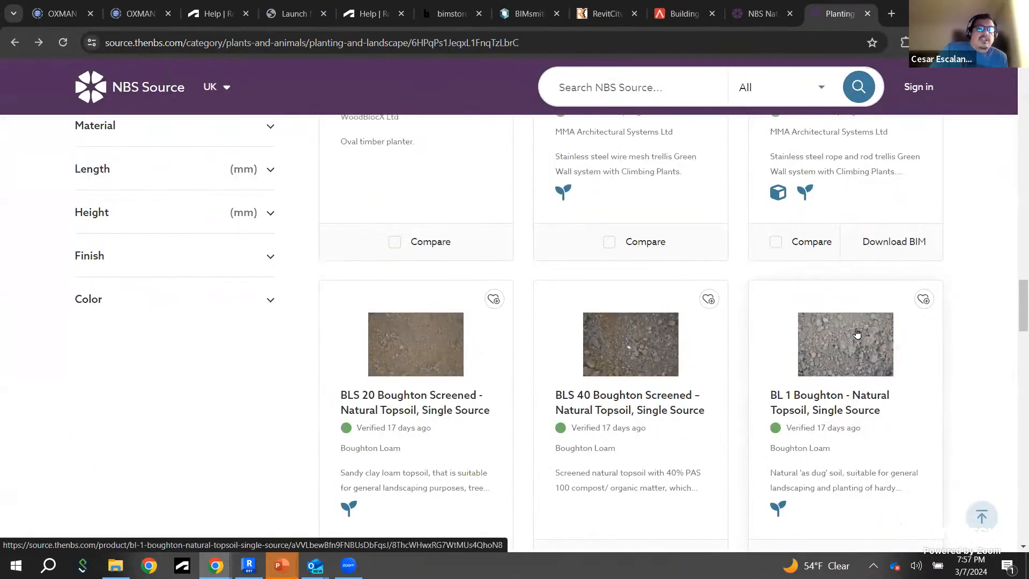
scroll(857, 333, "down", 10)
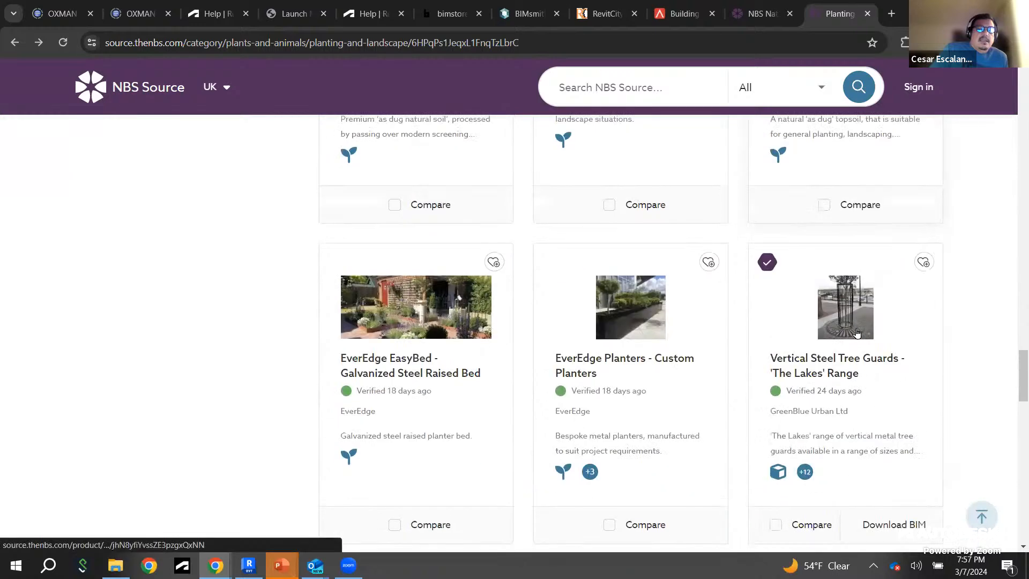
scroll(856, 333, "down", 12)
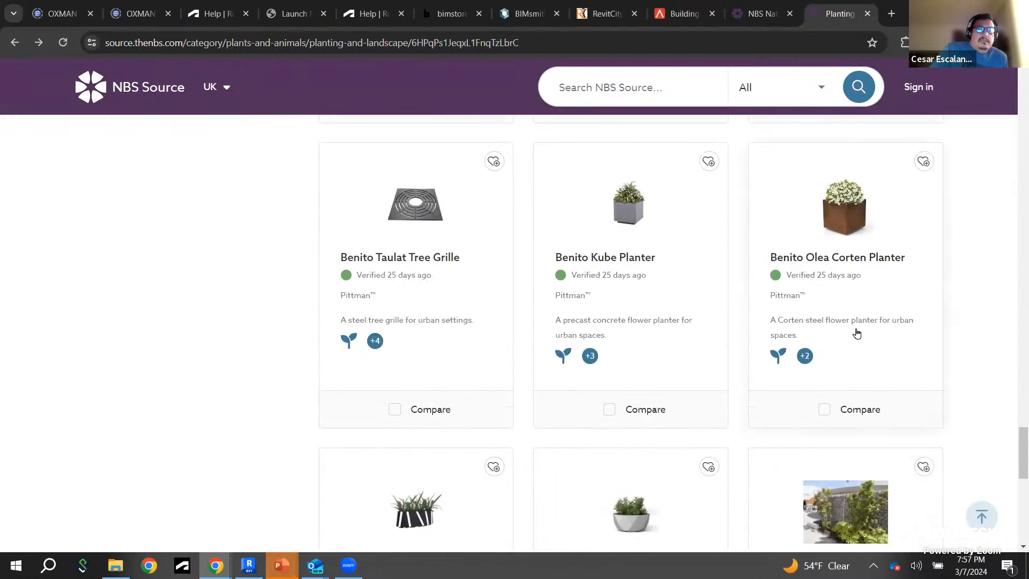
scroll(856, 333, "down", 5)
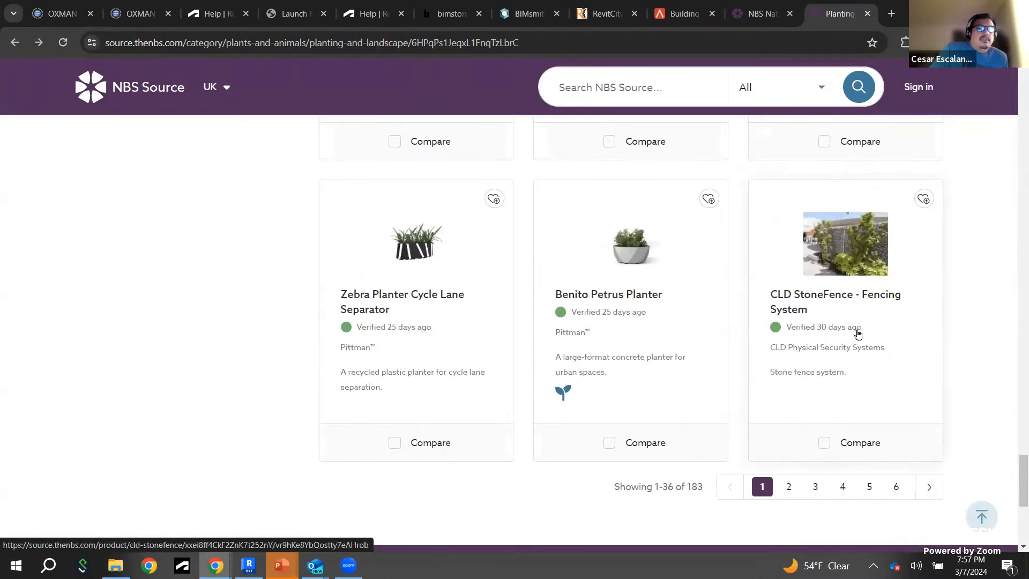
scroll(857, 333, "down", 5)
scroll(856, 335, "up", 15)
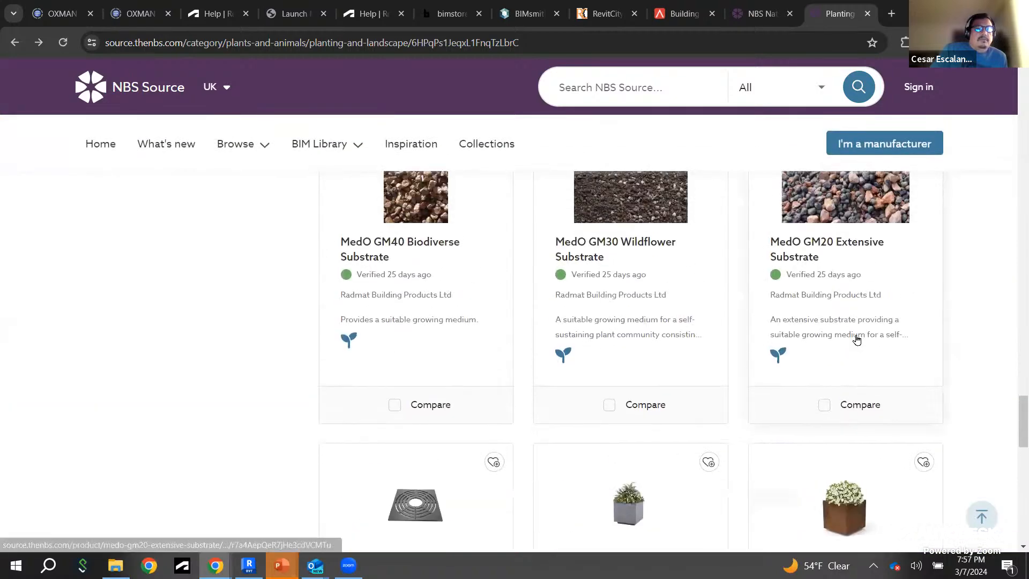
scroll(856, 338, "up", 12)
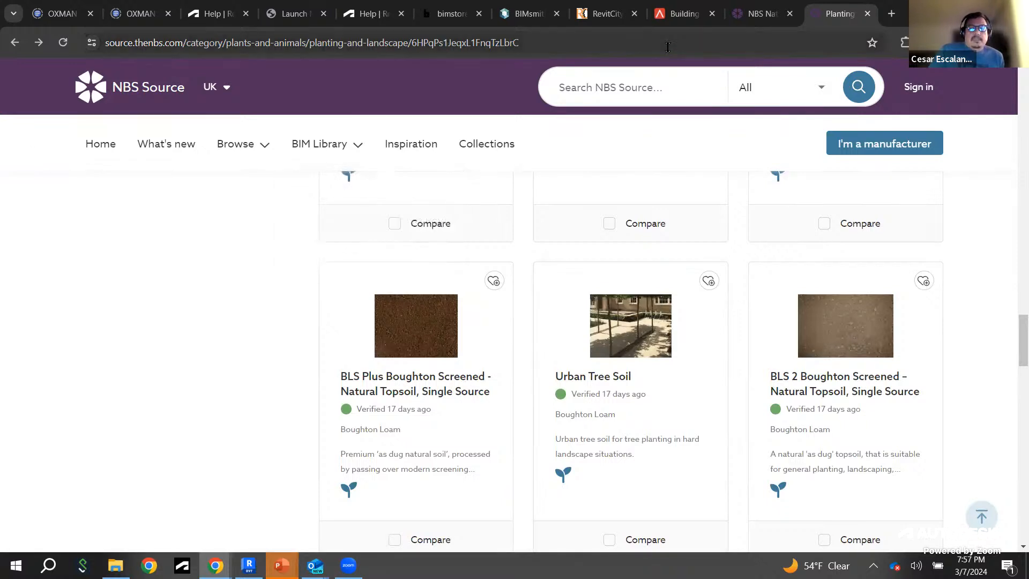
Step: Switch to the ARCAT home page and copy its web address
left_click(671, 17)
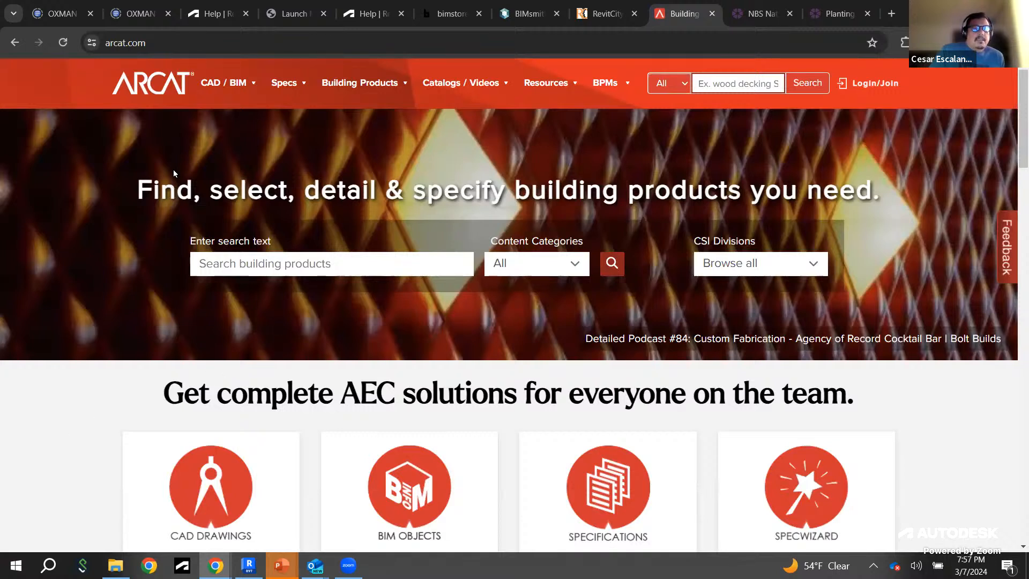
left_click(178, 46)
right_click(179, 46)
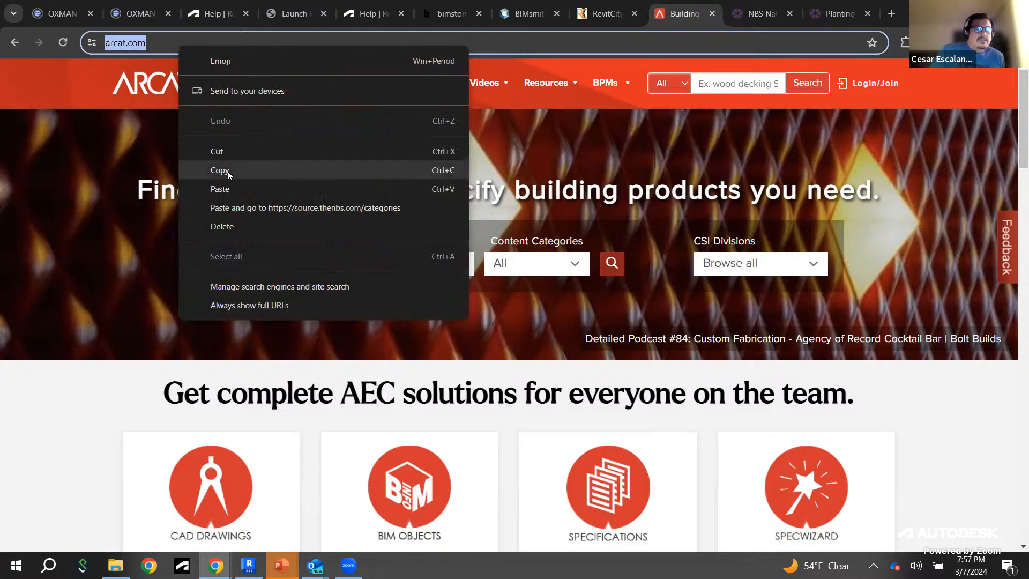
left_click(220, 171)
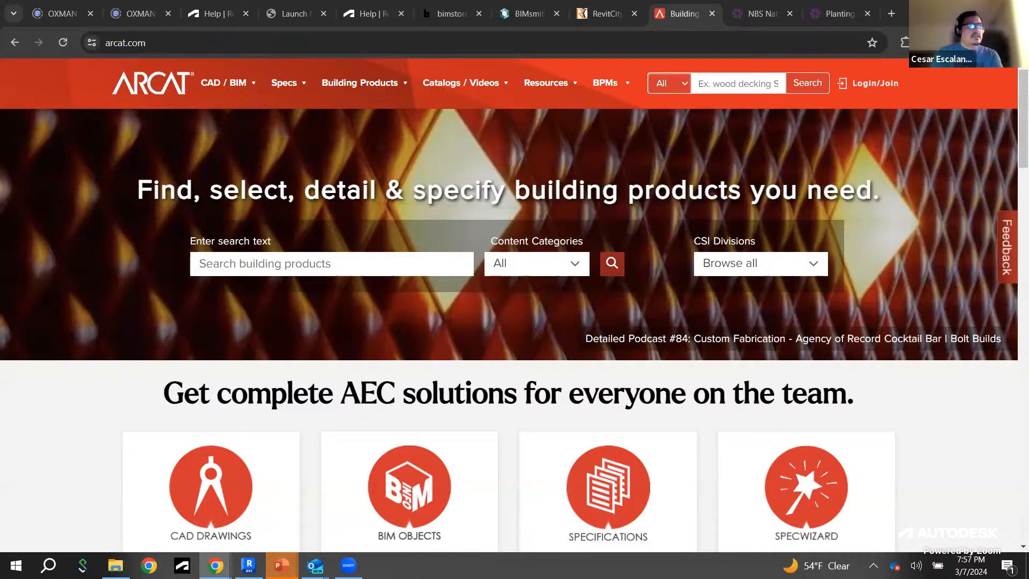
Step: Review ARCAT's content types, open its BIM objects collection and look over the free BIM files page
scroll(880, 375, "down", 2)
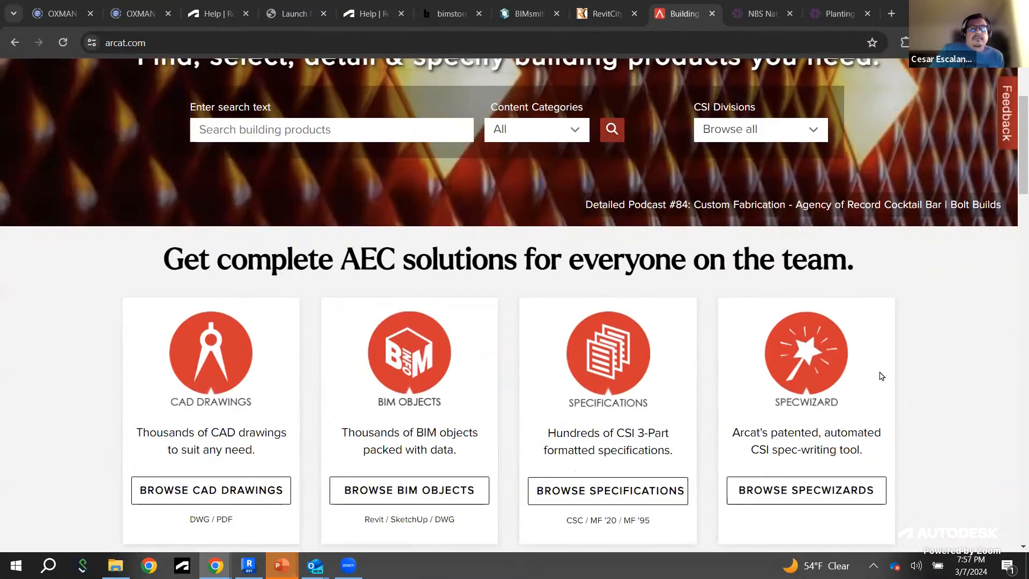
scroll(881, 375, "down", 1)
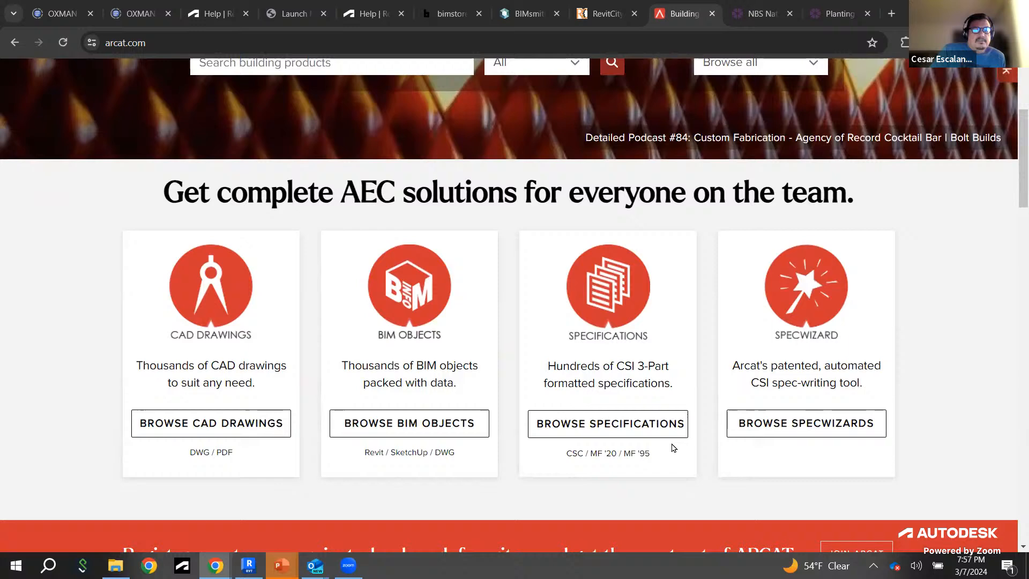
left_click(420, 426)
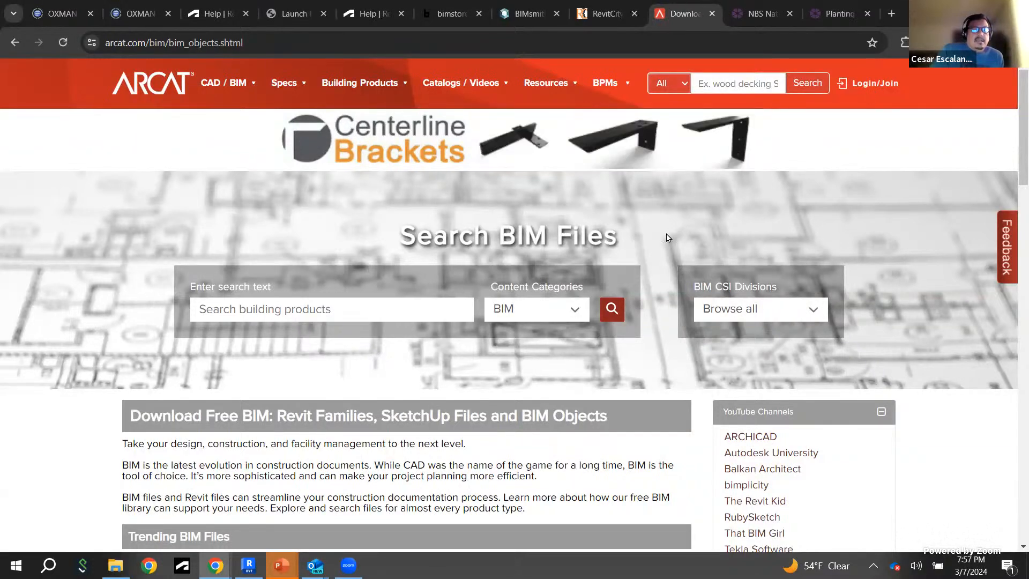
scroll(669, 237, "down", 5)
scroll(669, 244, "up", 3)
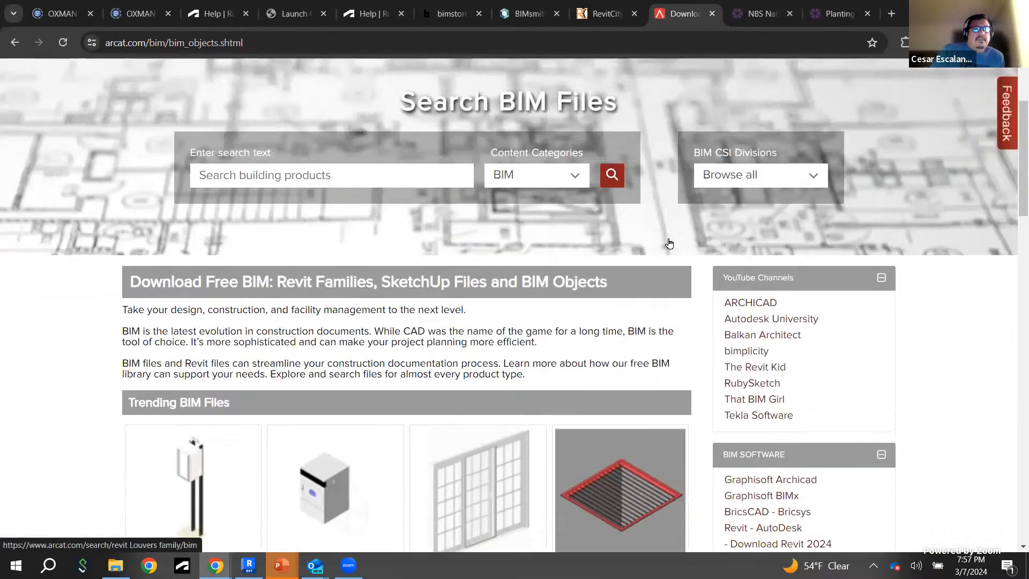
Step: Search ARCAT's BIM files for "Plants" and open the related CSI section 32 90 00 - Planting
left_click(366, 177)
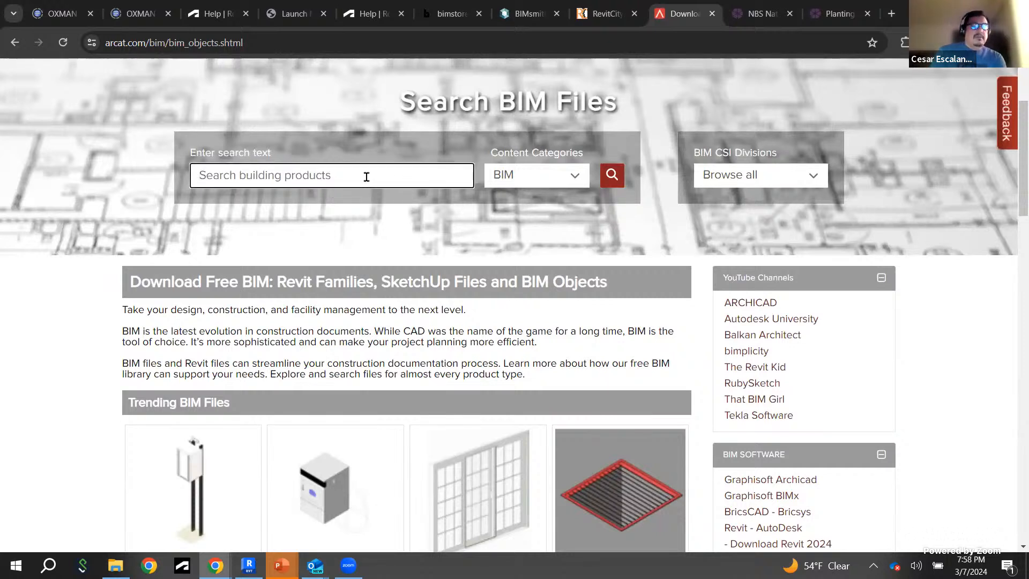
type("Plants")
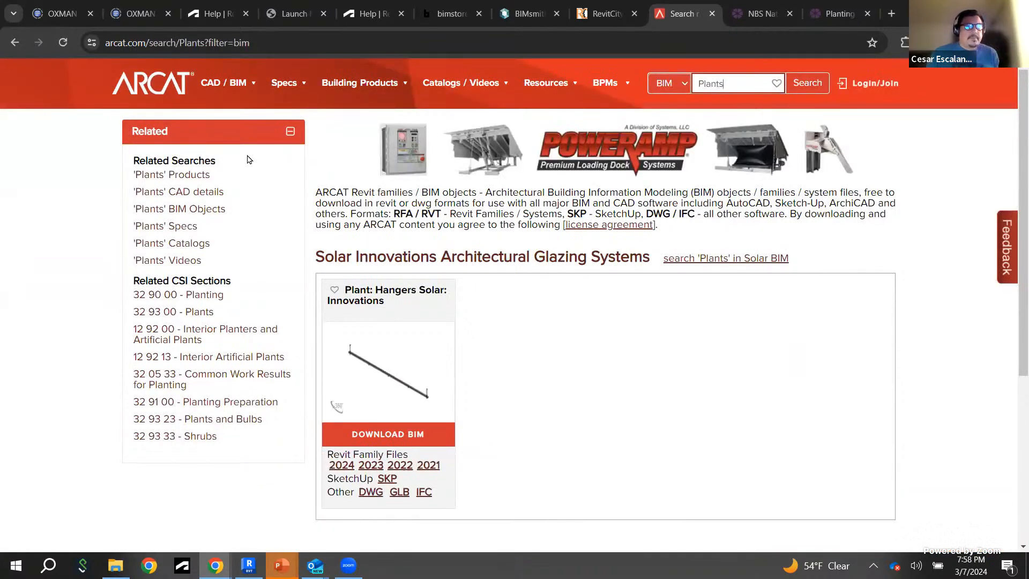
left_click(207, 299)
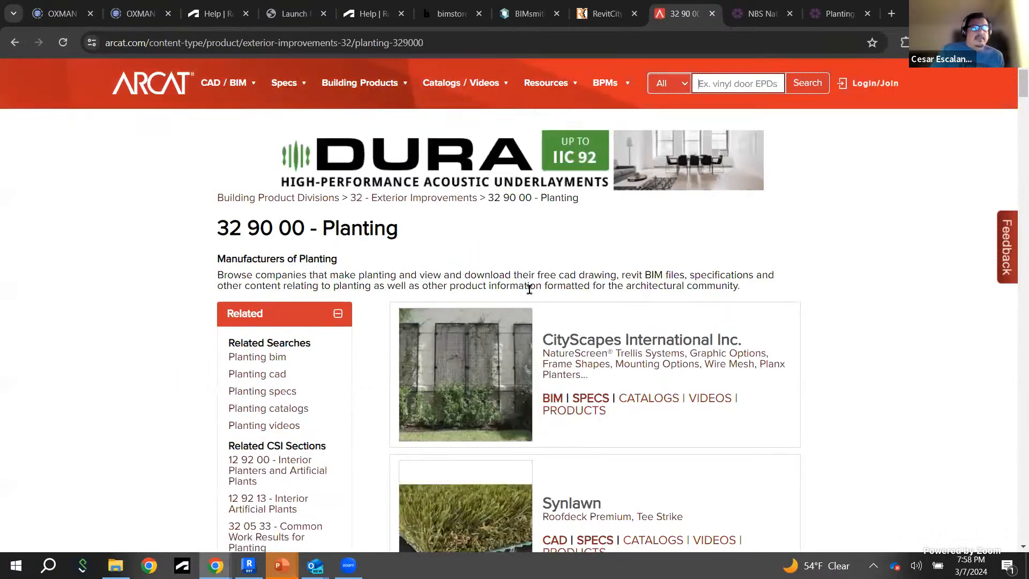
Step: Examine the planting manufacturers and check which content types, such as BIM, CAD or specs, each one offers
scroll(522, 300, "down", 5)
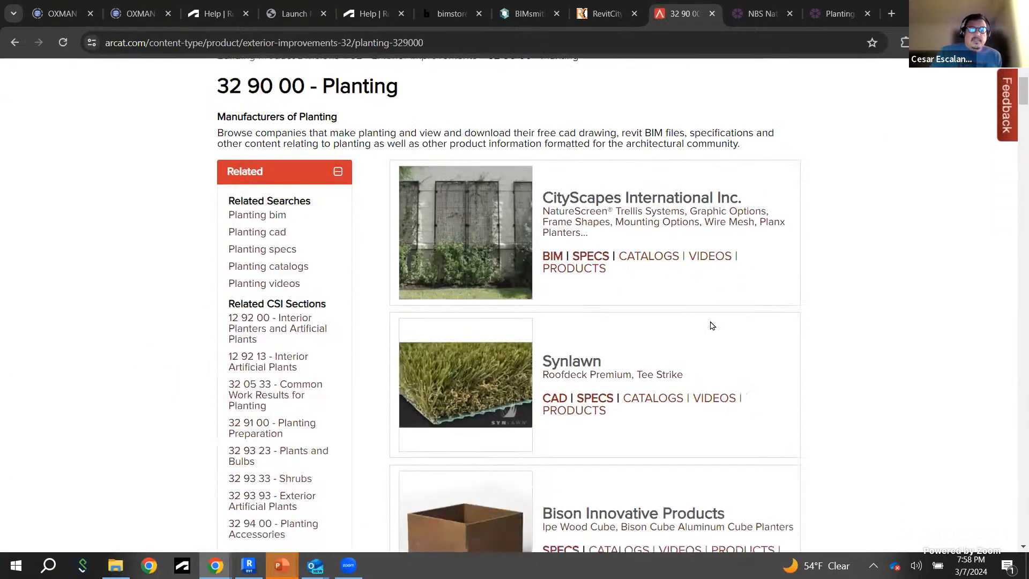
scroll(711, 325, "up", 1)
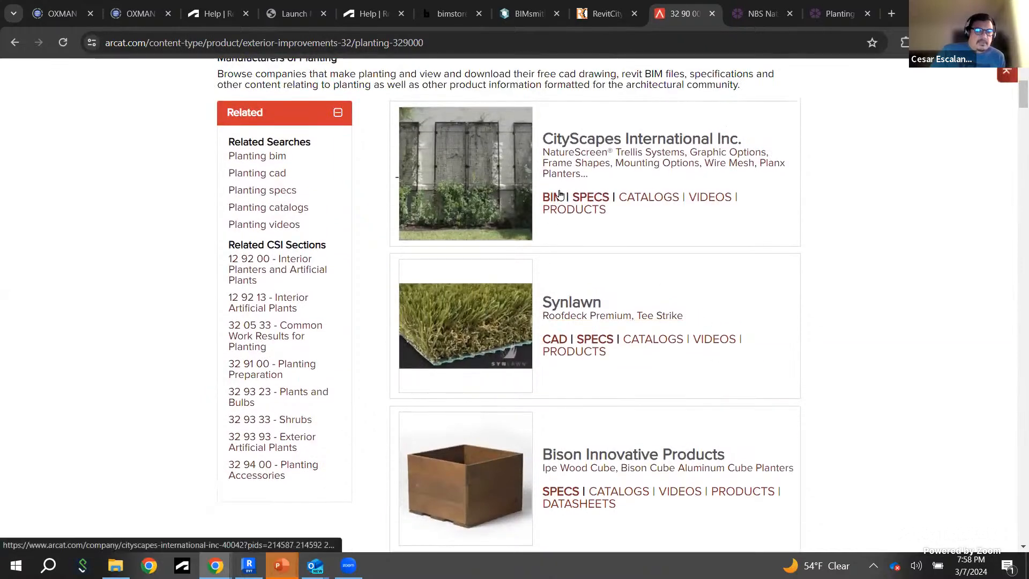
scroll(798, 227, "down", 2)
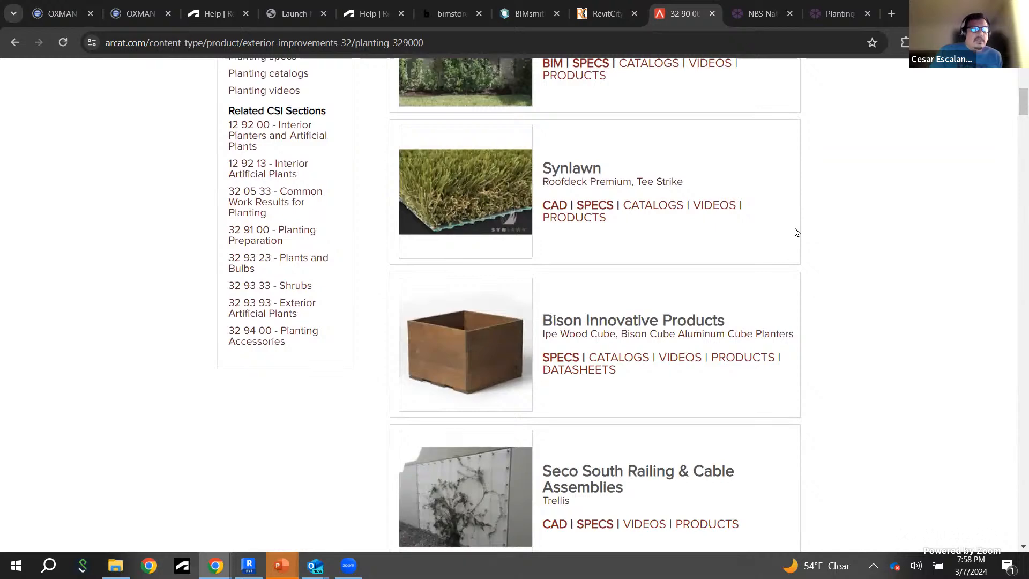
scroll(807, 243, "down", 2)
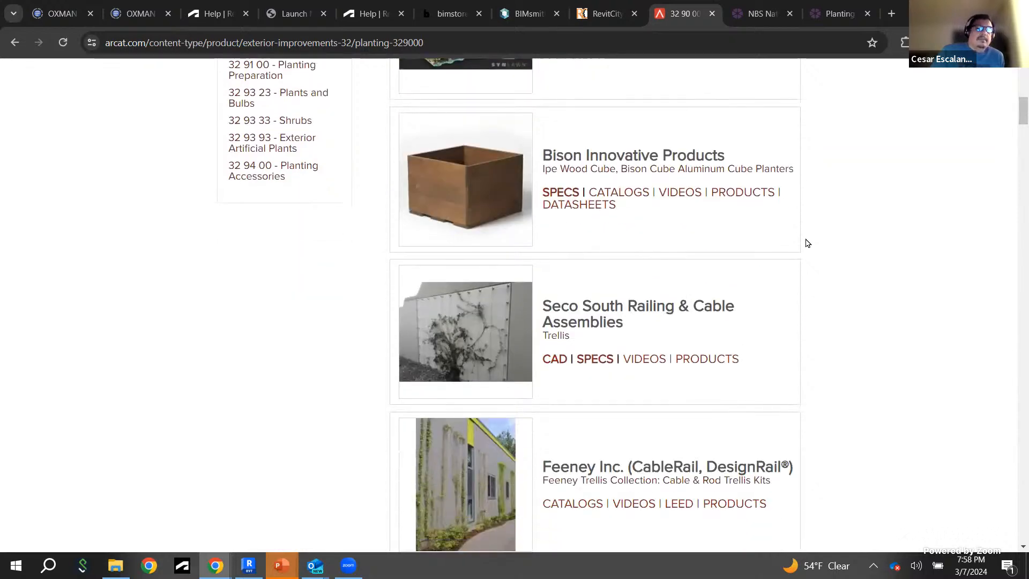
scroll(807, 244, "down", 4)
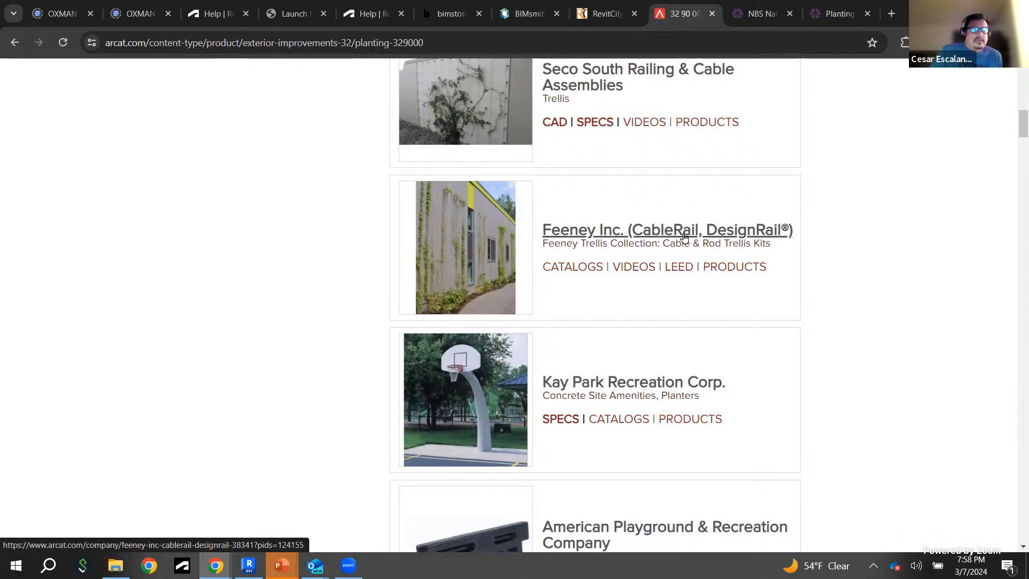
scroll(684, 237, "down", 2)
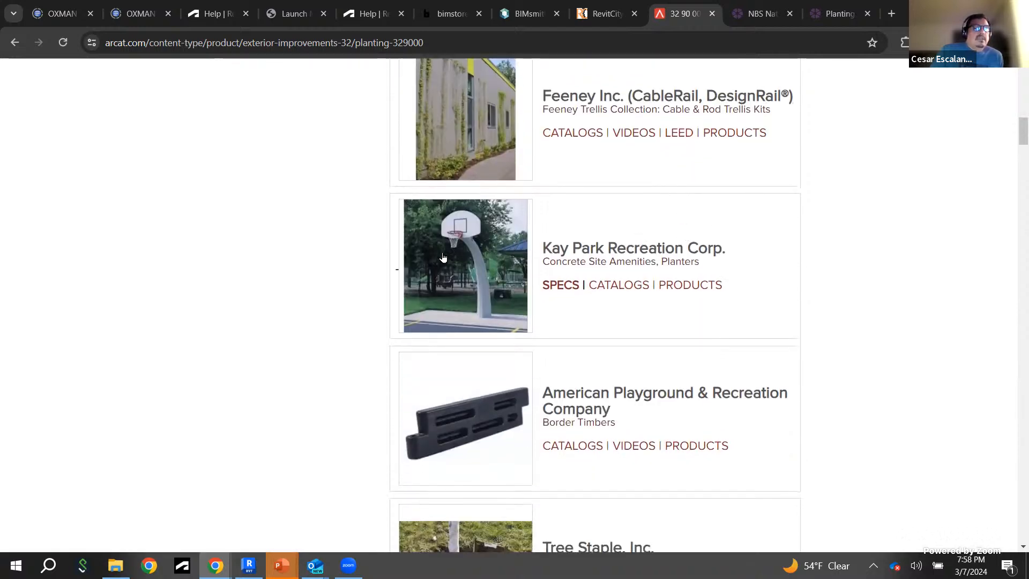
scroll(445, 260, "down", 5)
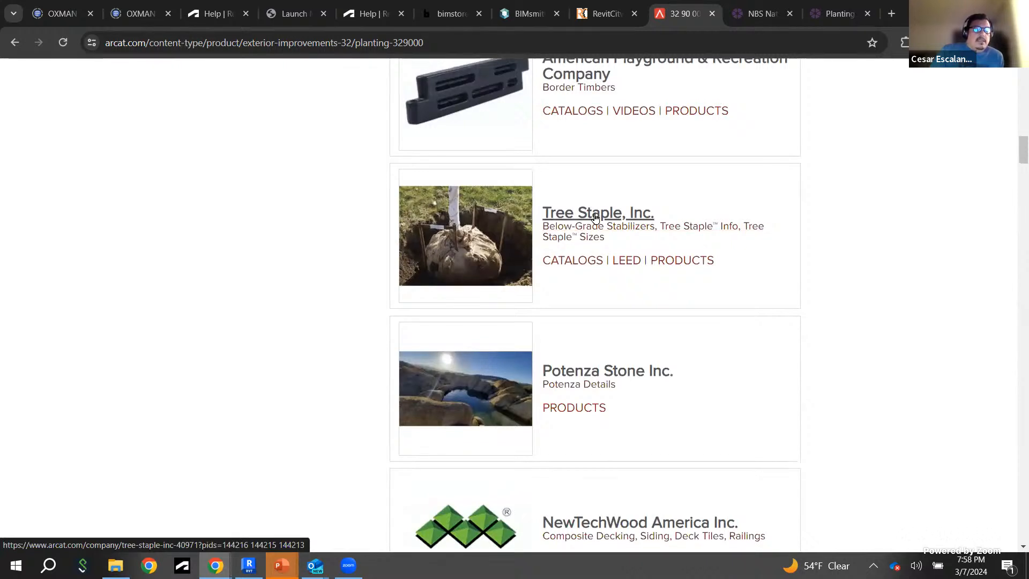
scroll(595, 217, "down", 3)
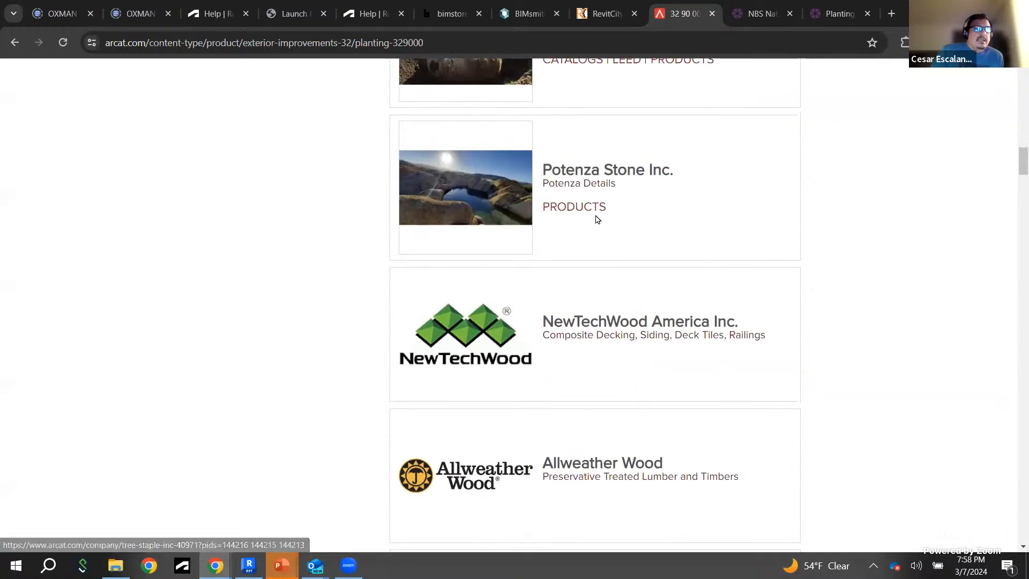
scroll(634, 242, "up", 18)
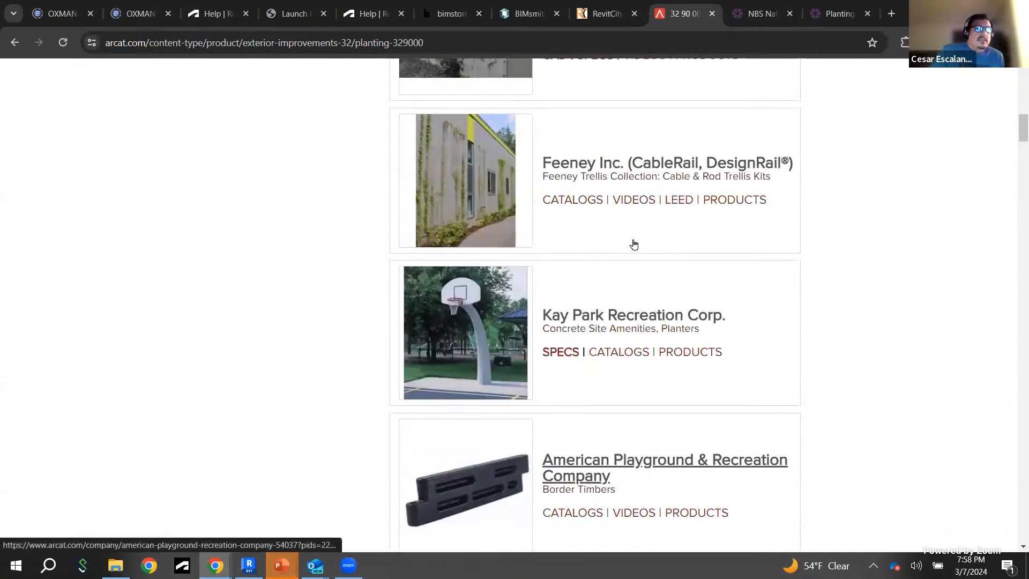
scroll(633, 244, "up", 2)
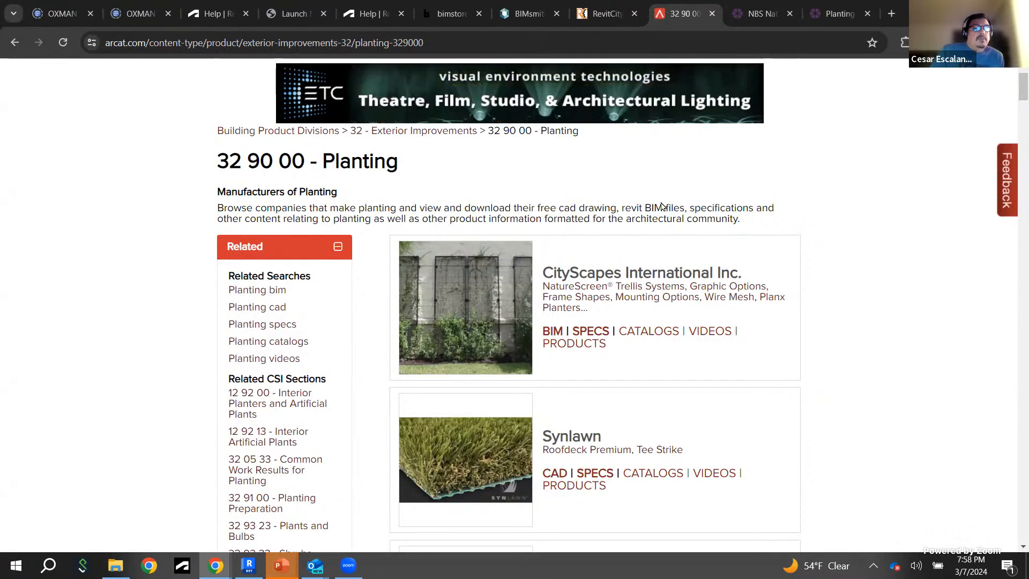
Step: Open ARCAT's related section 12 92 00 - Interior Planters and Artificial Plants and look over its manufacturers and related CSI sections
left_click(327, 402)
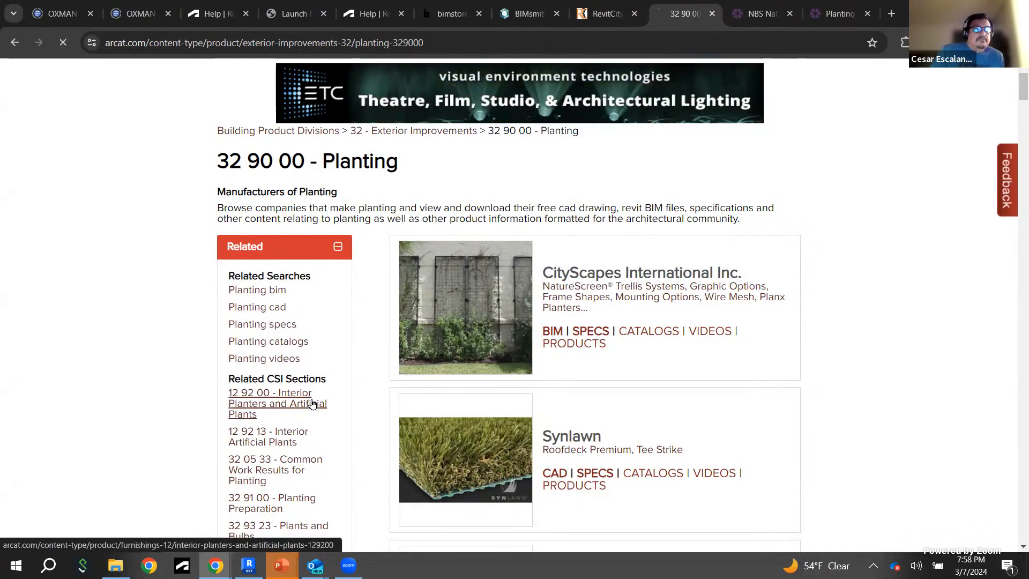
scroll(589, 321, "down", 3)
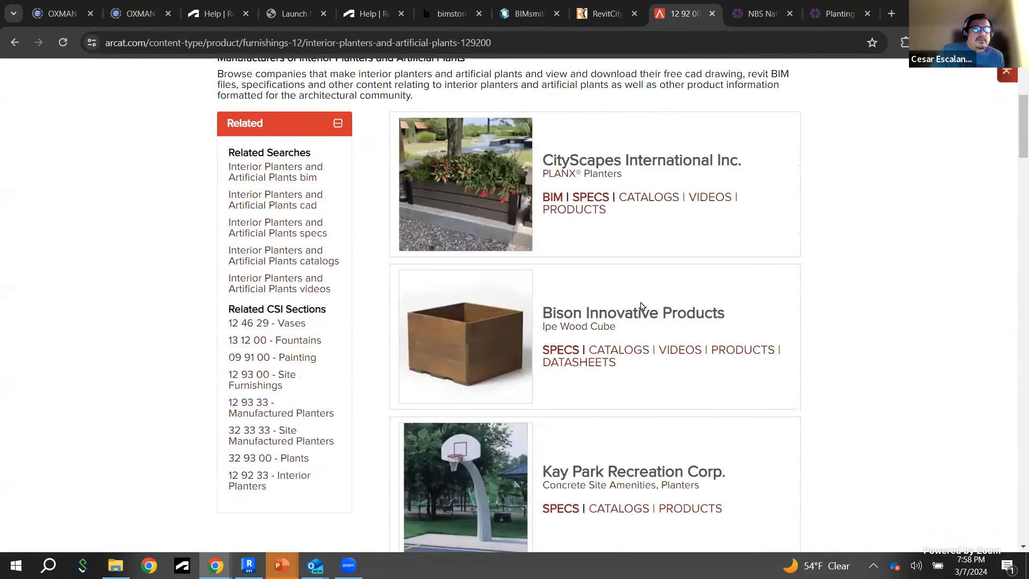
scroll(646, 304, "down", 5)
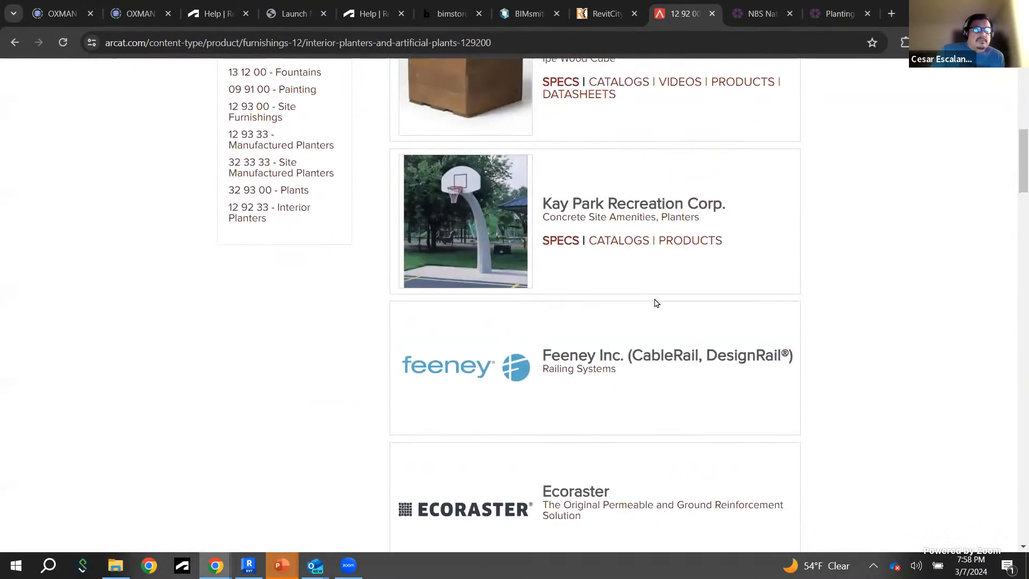
scroll(655, 303, "up", 4)
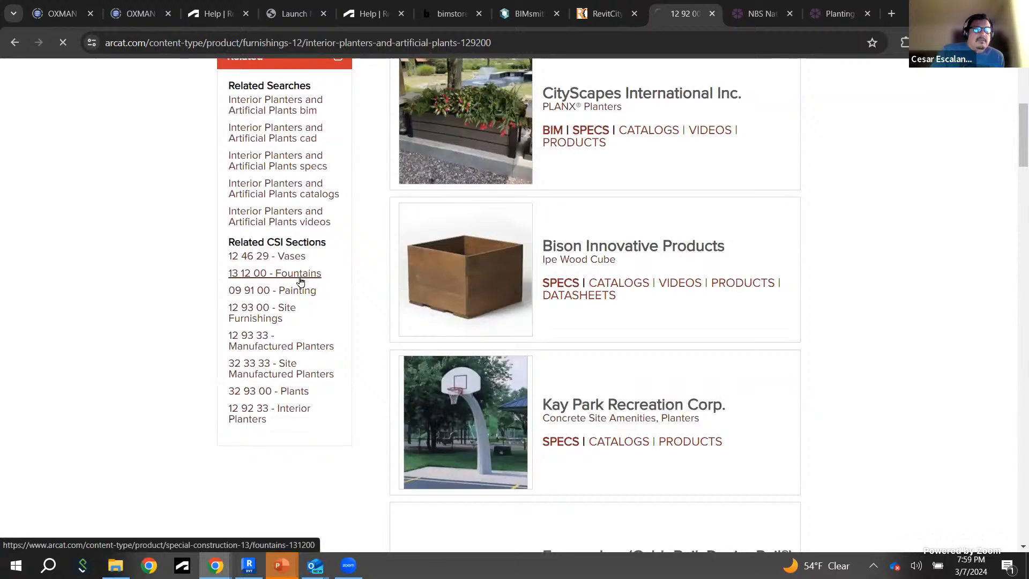
Step: Look through the 13 12 00 - Fountains manufacturers, then open and review the related section 22 47 13 - Drinking Fountains
scroll(633, 352, "down", 5)
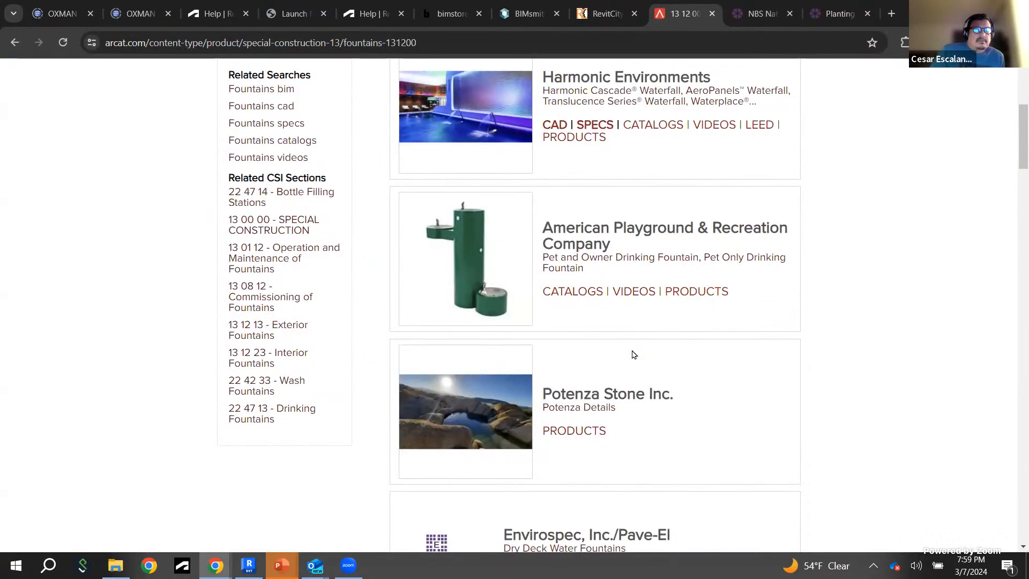
left_click(287, 417)
scroll(708, 361, "down", 4)
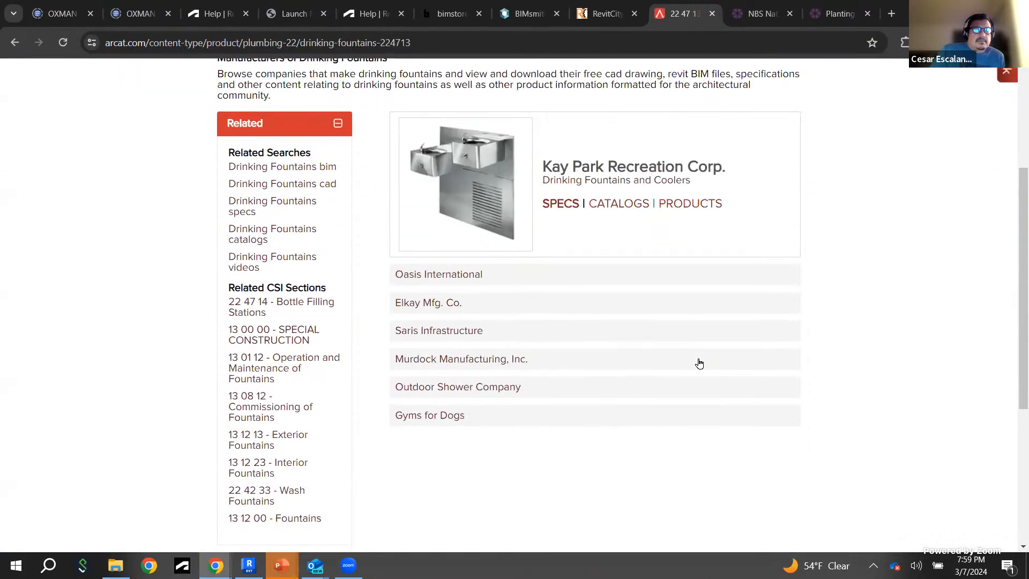
scroll(375, 236, "up", 4)
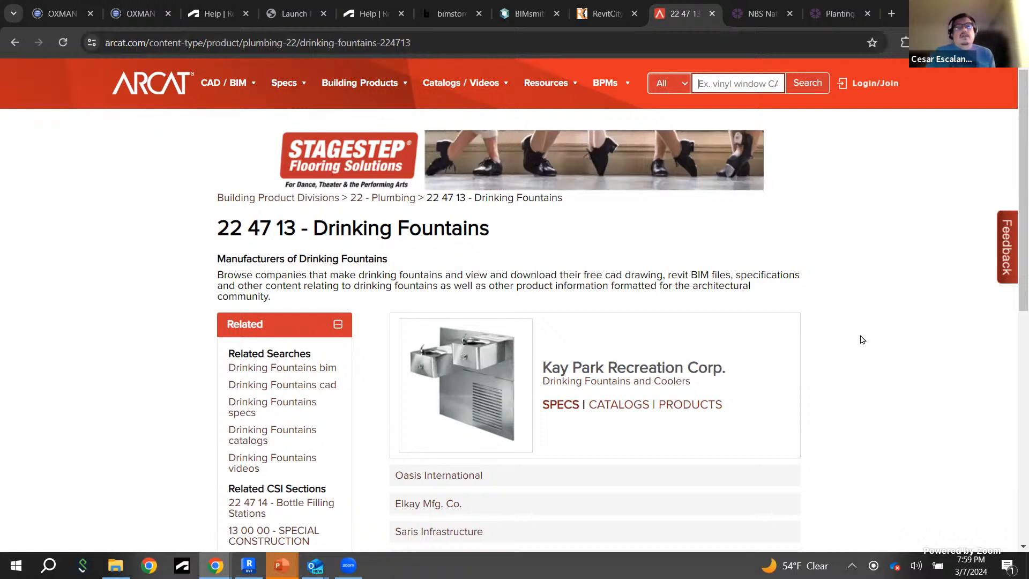
left_click(590, 14)
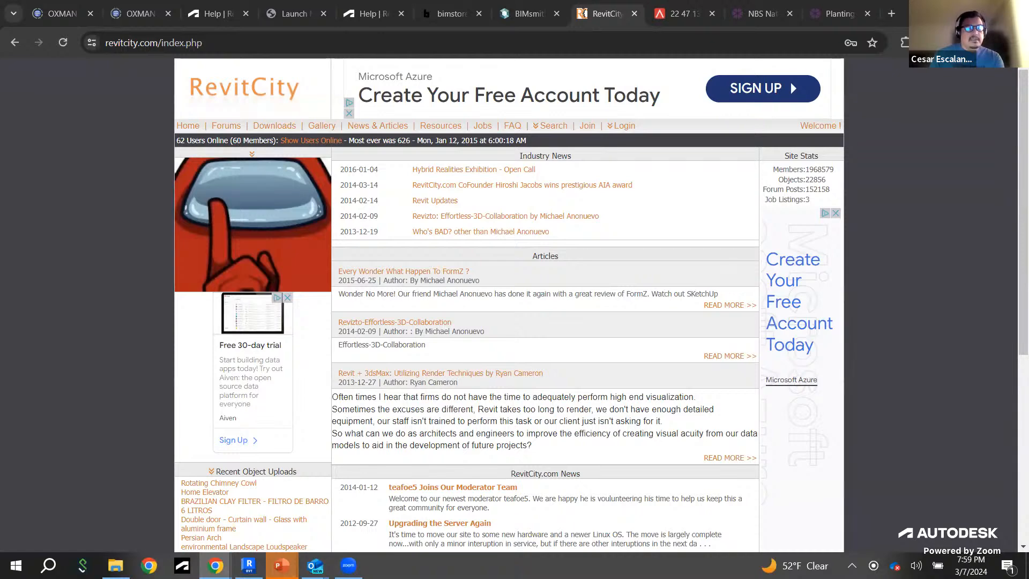
left_click_drag(202, 43, 102, 43)
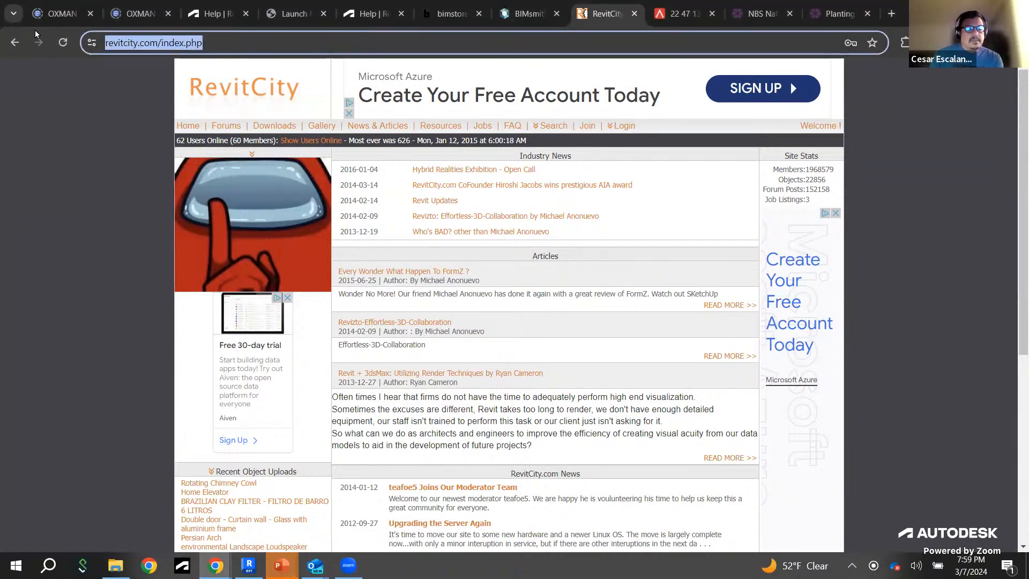
type("https://www.arcat.com/")
key("Return")
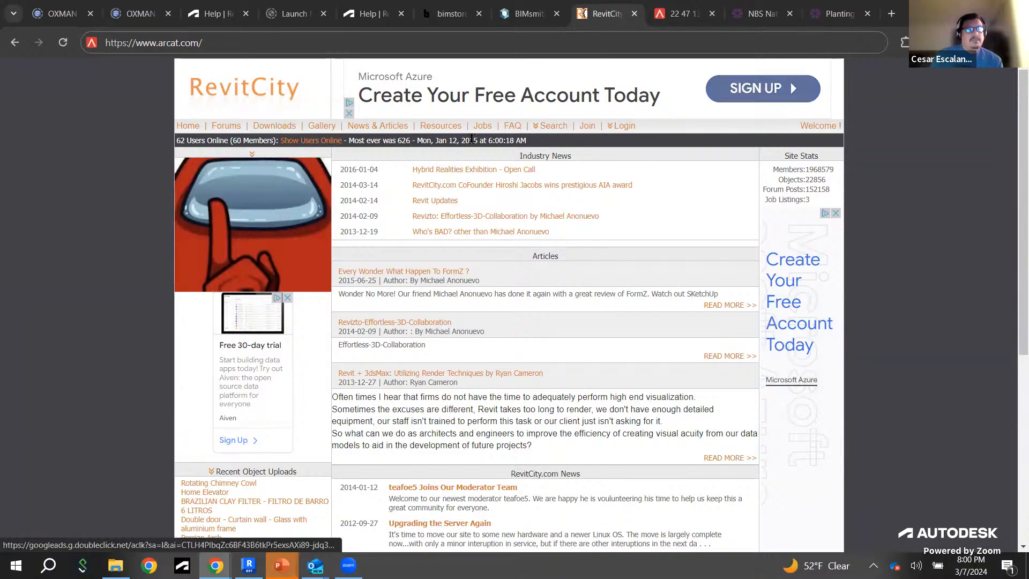
Step: Open RevitCity's downloads page and examine the MasterFormat 04 category tree from General Requirements through the last divisions
left_click(283, 130)
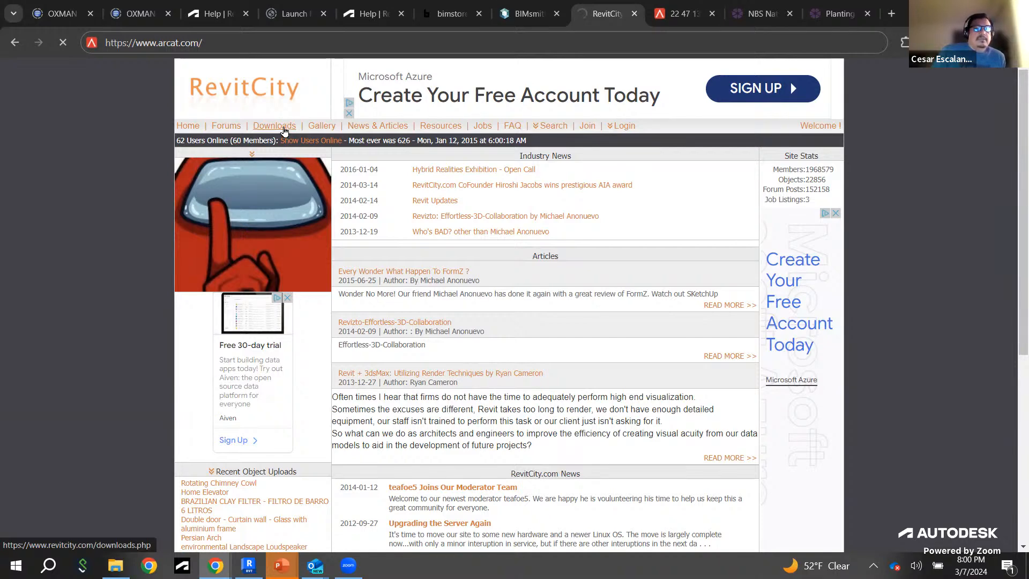
scroll(548, 328, "down", 5)
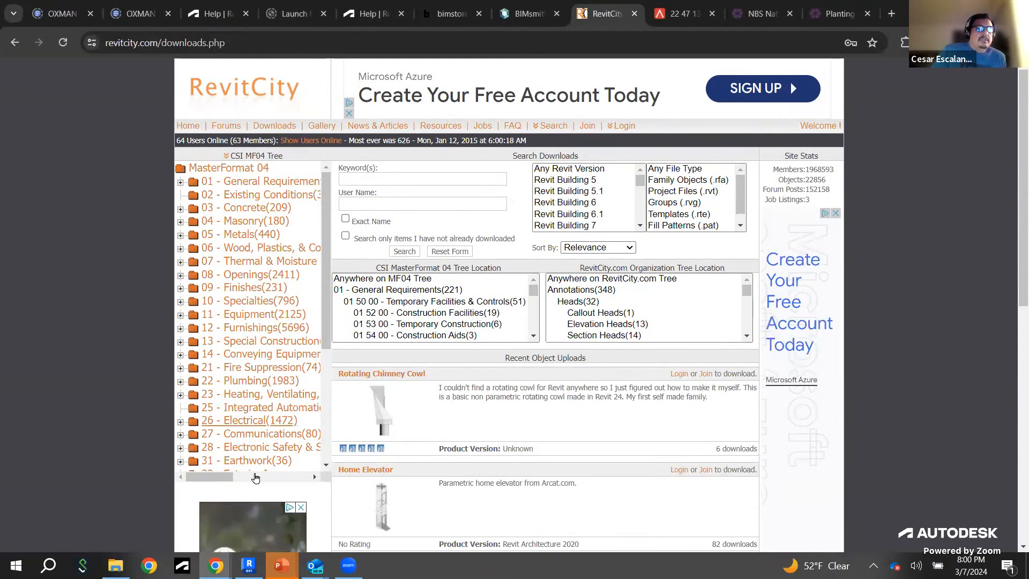
scroll(300, 461, "down", 4)
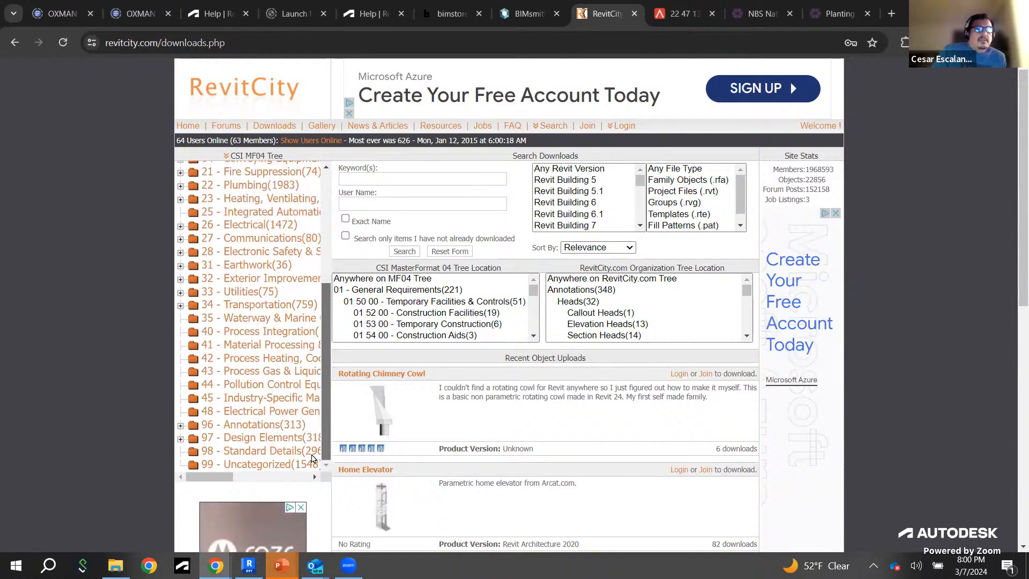
scroll(318, 433, "up", 1)
scroll(319, 429, "down", 1)
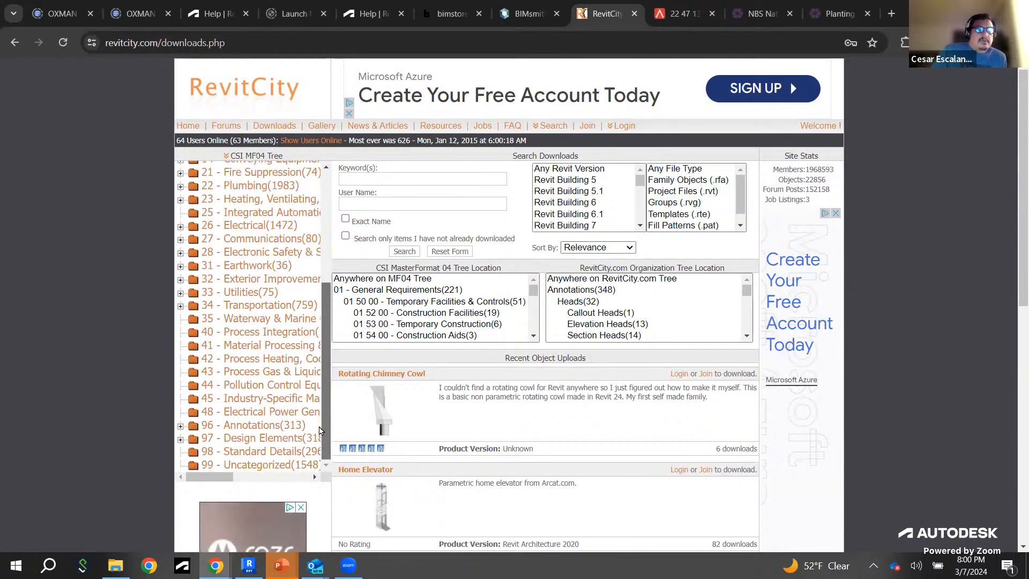
scroll(319, 429, "up", 2)
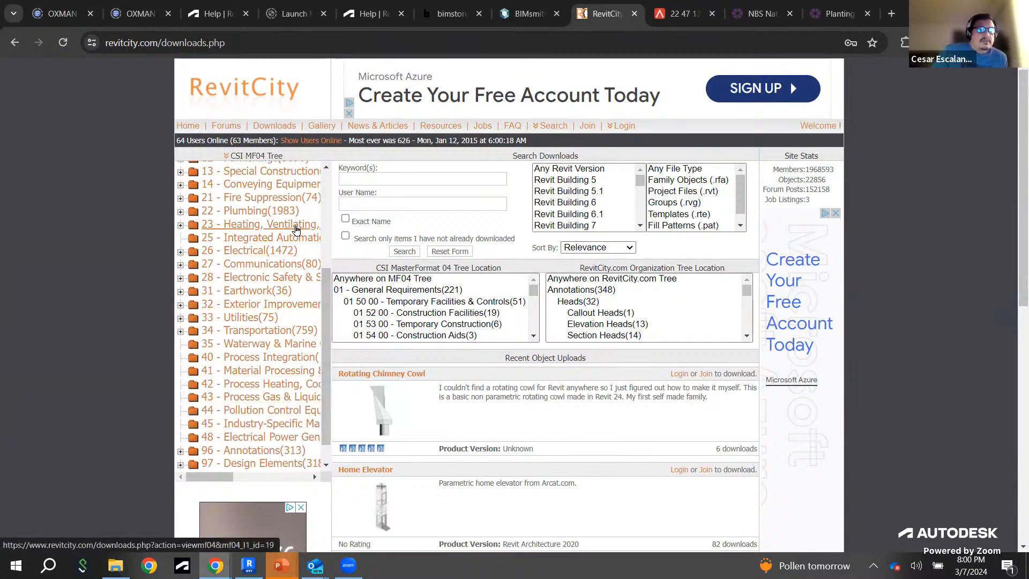
scroll(296, 230, "up", 5)
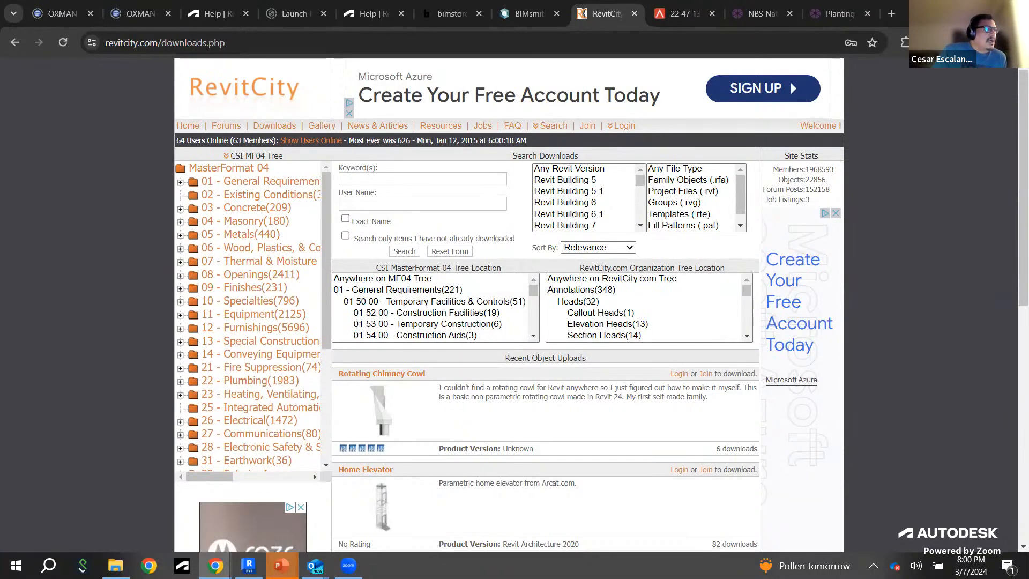
key("ctrl+l")
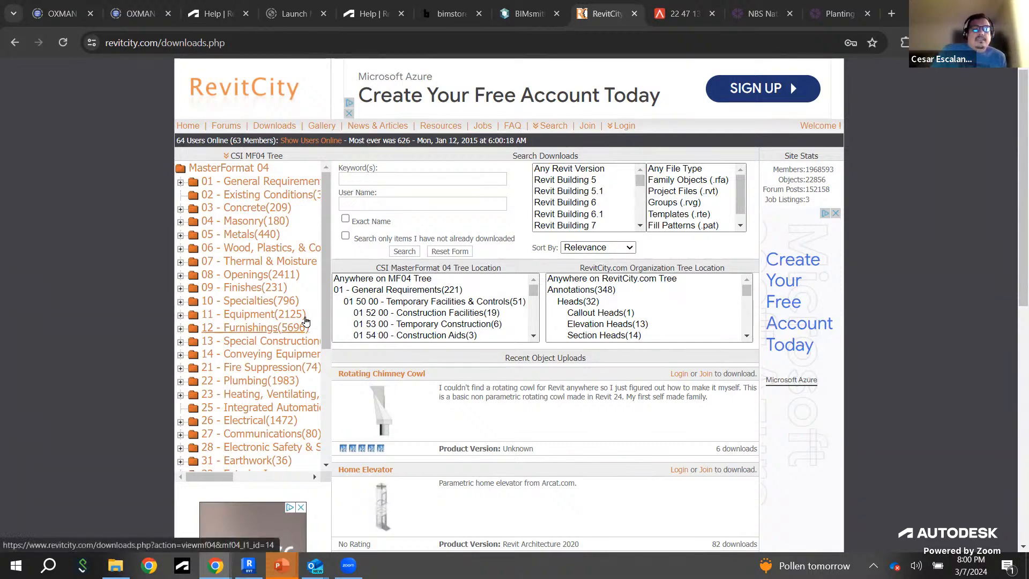
scroll(329, 351, "down", 1)
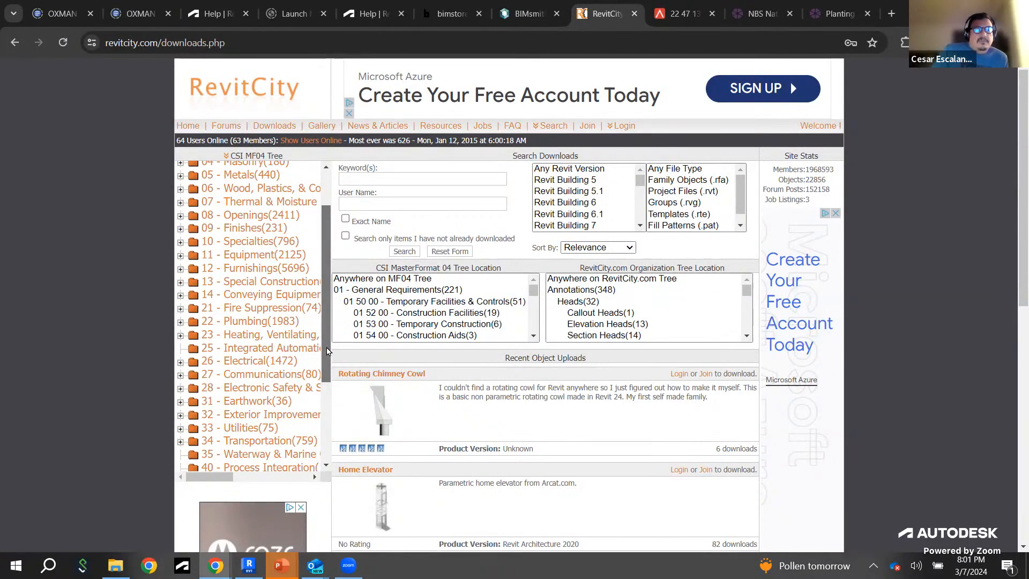
Step: Search the RevitCity downloads for the keyword "bench"
left_click(426, 207)
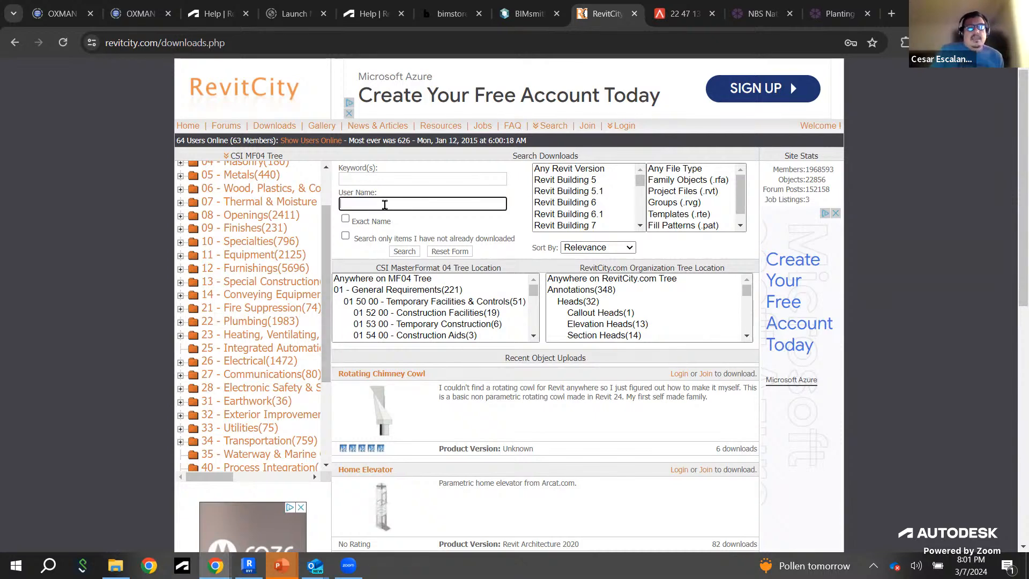
left_click(402, 179)
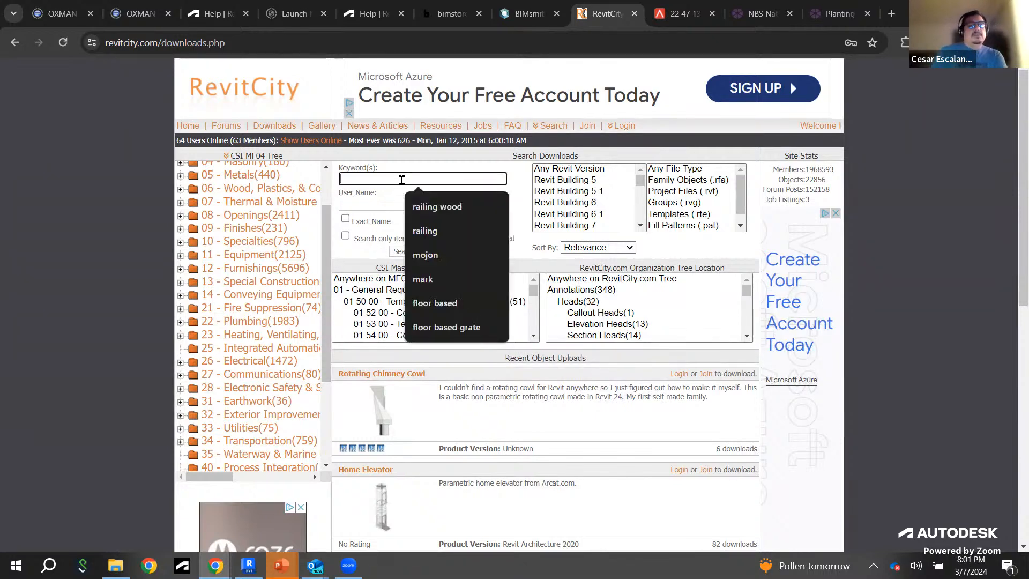
type("bench")
key("Return")
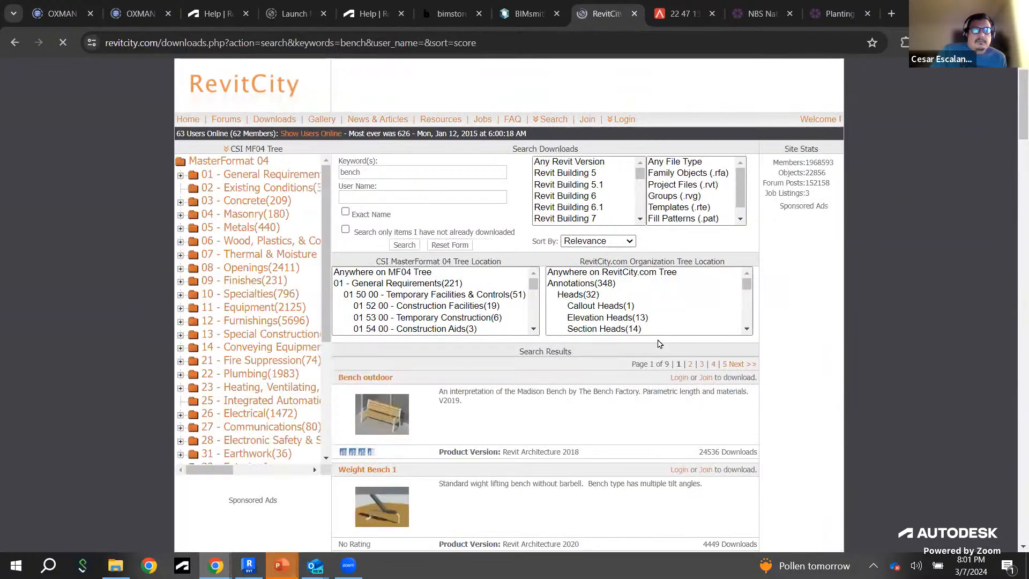
Step: Examine the bench search results, comparing the thumbnails, descriptions, ratings and Revit versions of the offered families
scroll(682, 416, "down", 4)
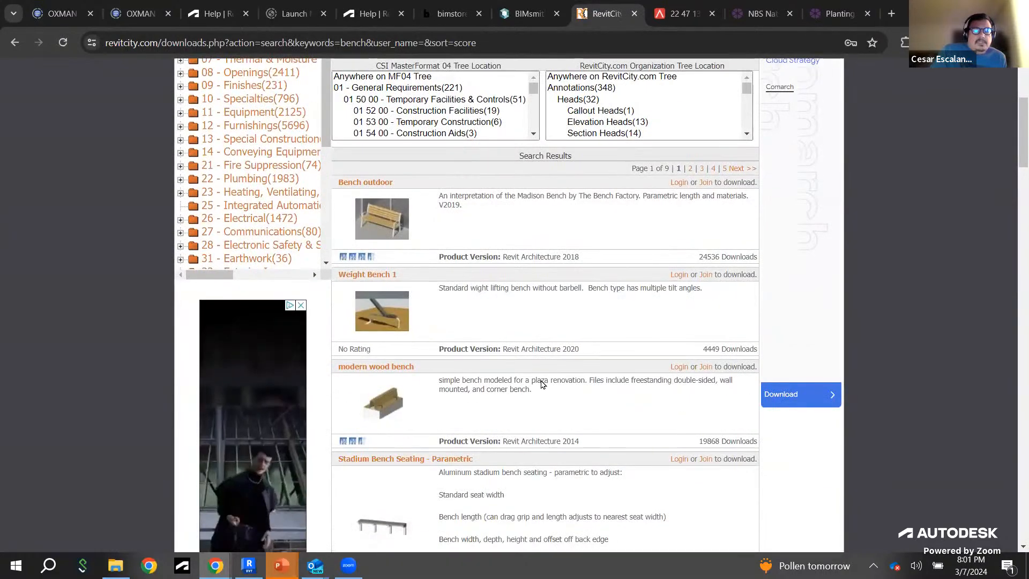
scroll(544, 383, "down", 1)
scroll(554, 402, "down", 2)
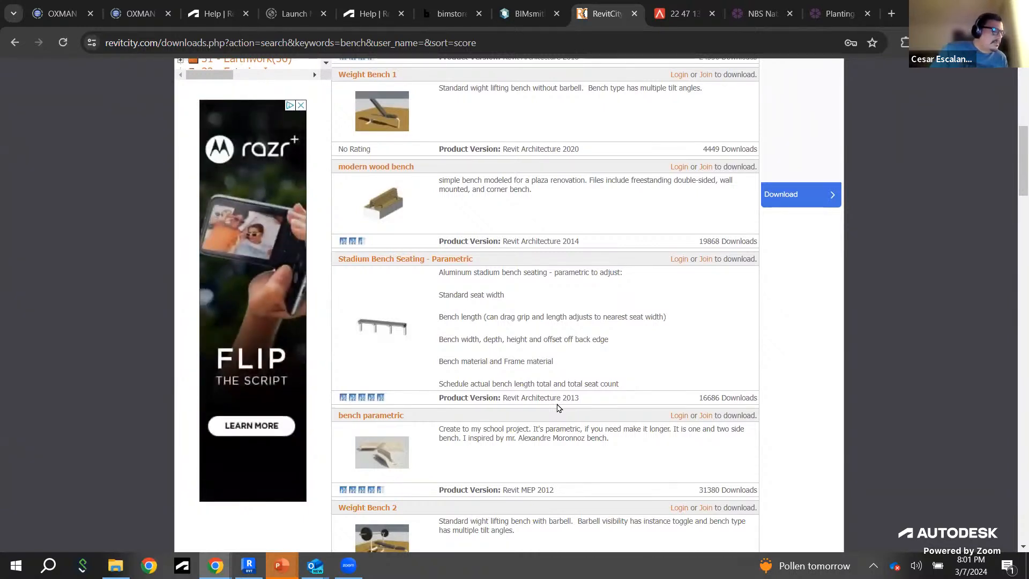
scroll(555, 409, "down", 3)
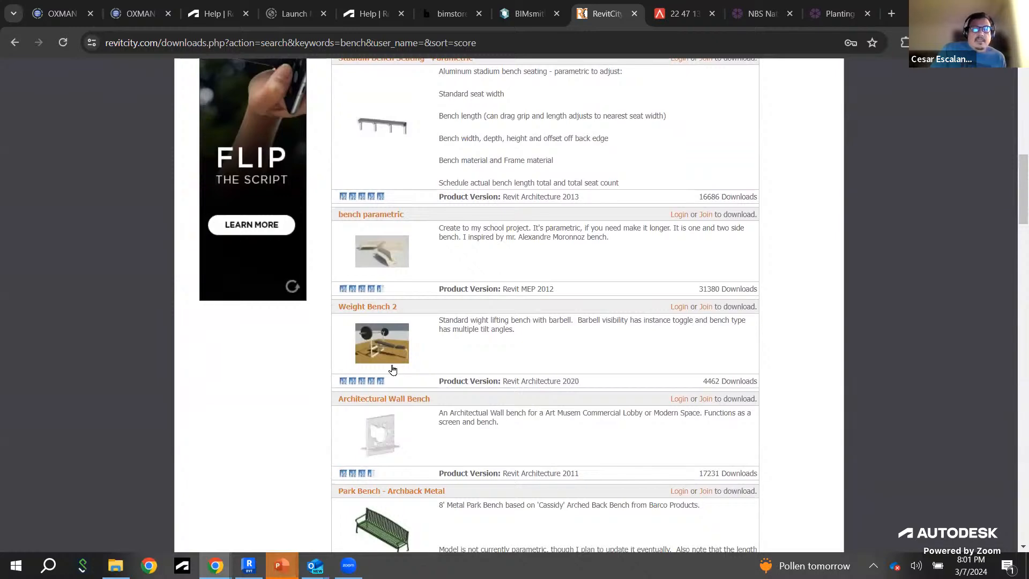
scroll(393, 373, "down", 2)
scroll(395, 378, "down", 1)
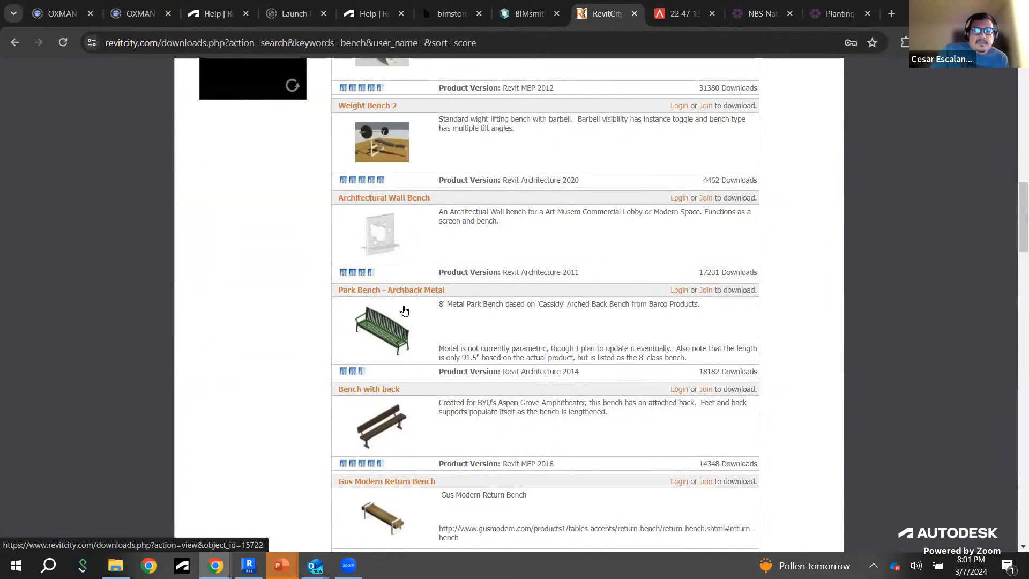
scroll(409, 375, "down", 8)
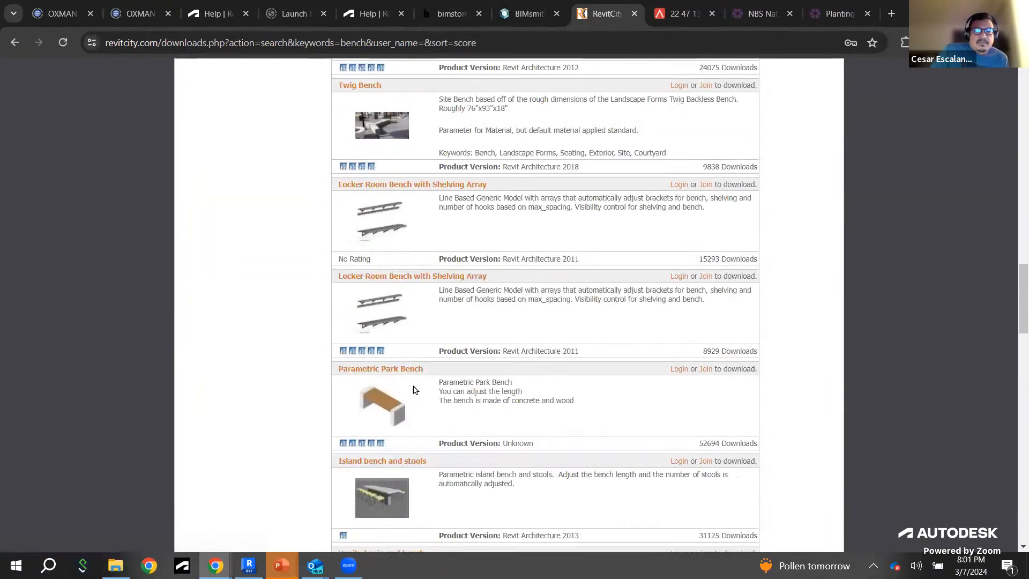
scroll(414, 387, "down", 7)
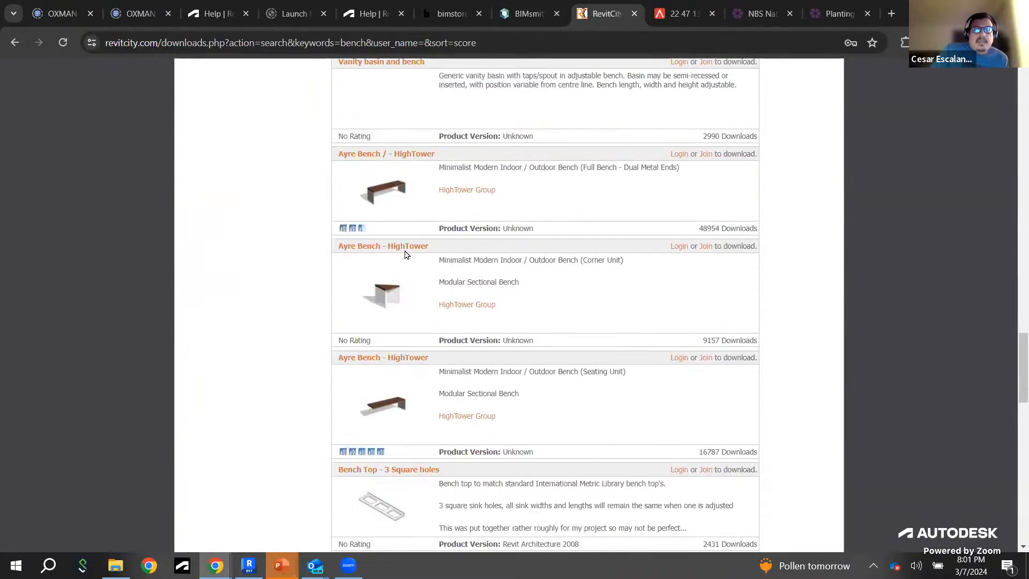
Step: Open the full Ayre Bench / - HighTower entry with dual metal ends and review its image, description, CSI division, download requirements and comments
left_click(391, 198)
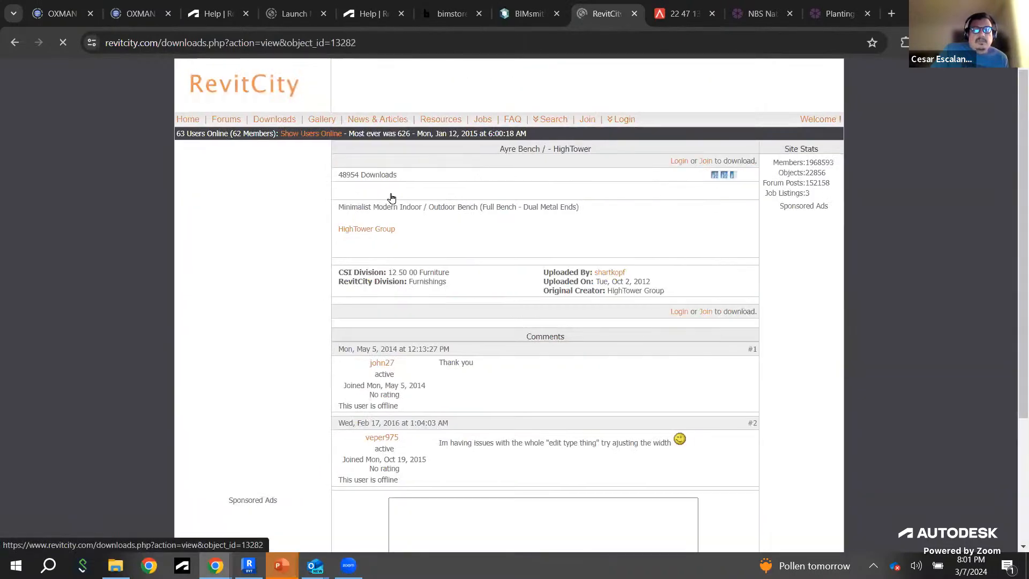
scroll(616, 317, "down", 3)
scroll(619, 318, "down", 2)
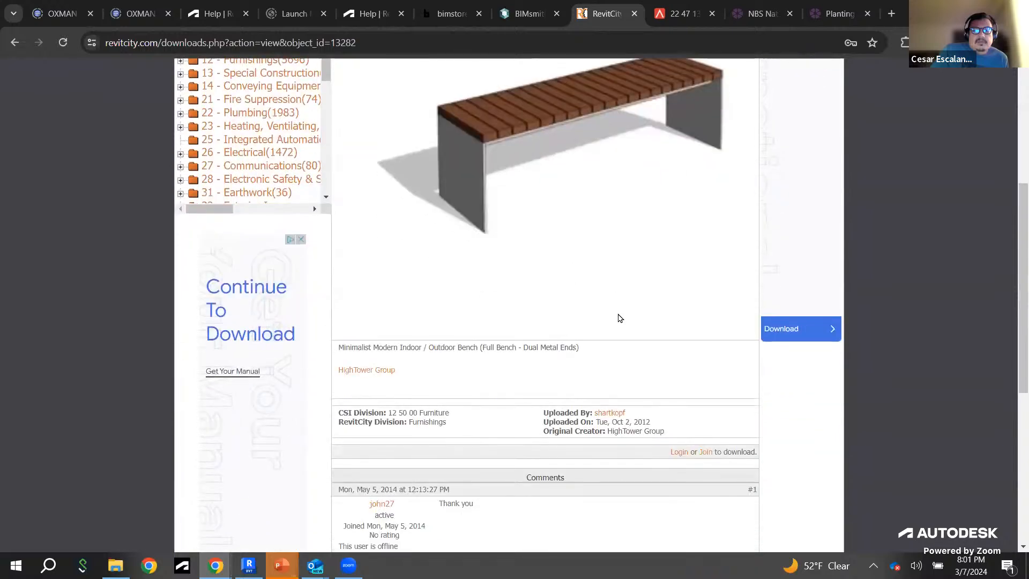
scroll(619, 318, "down", 1)
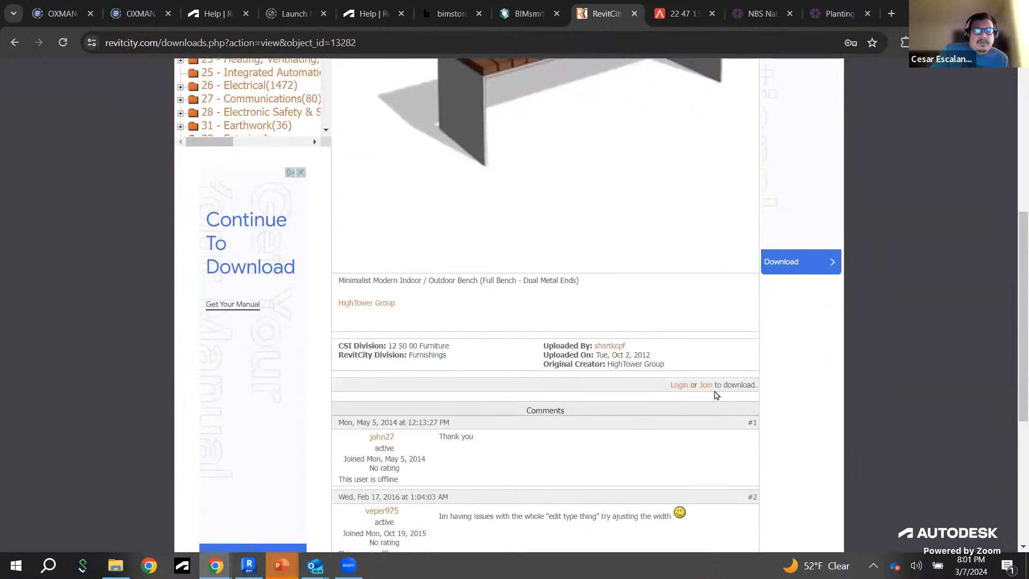
scroll(715, 394, "down", 2)
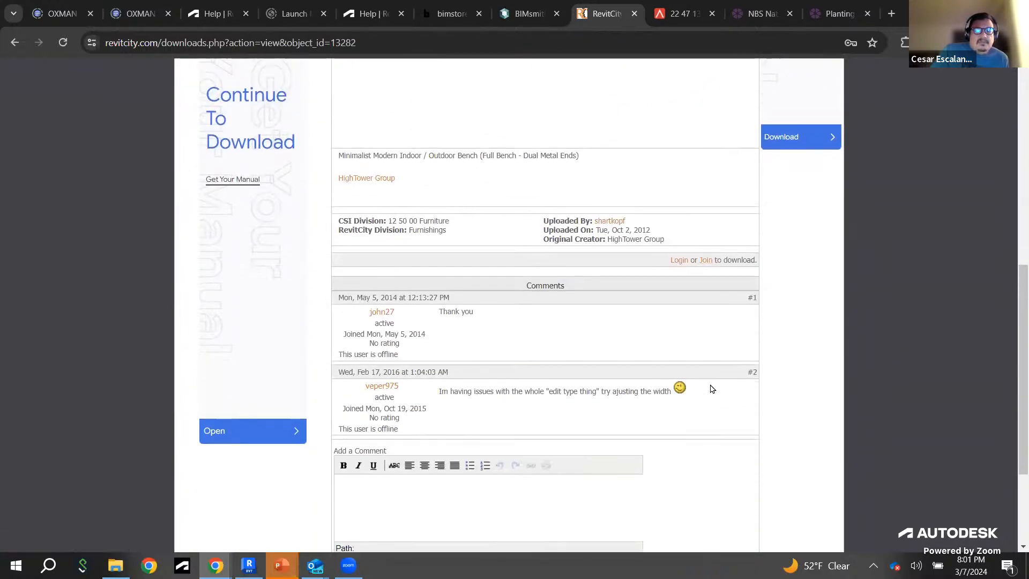
scroll(711, 388, "up", 2)
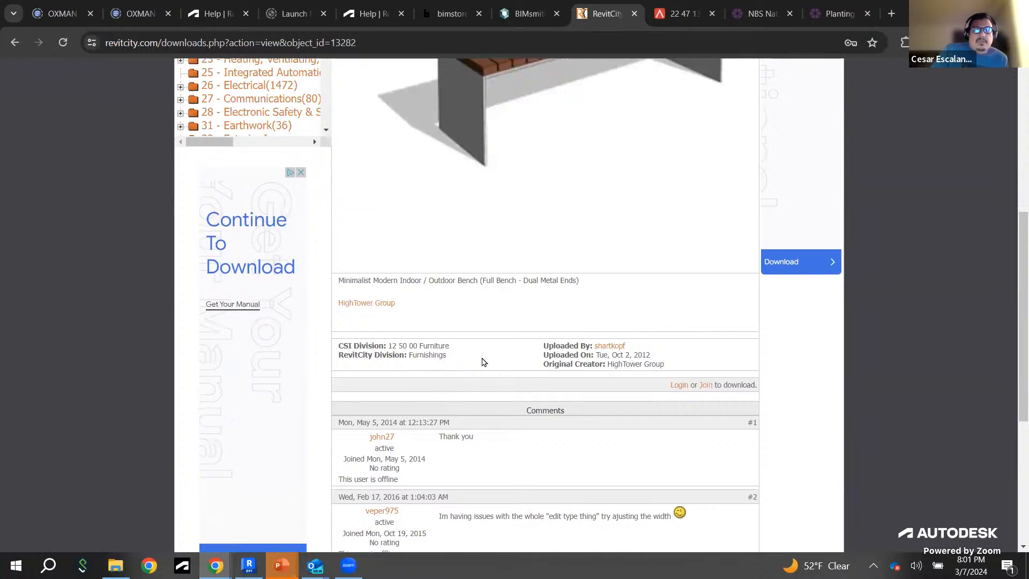
scroll(483, 361, "down", 1)
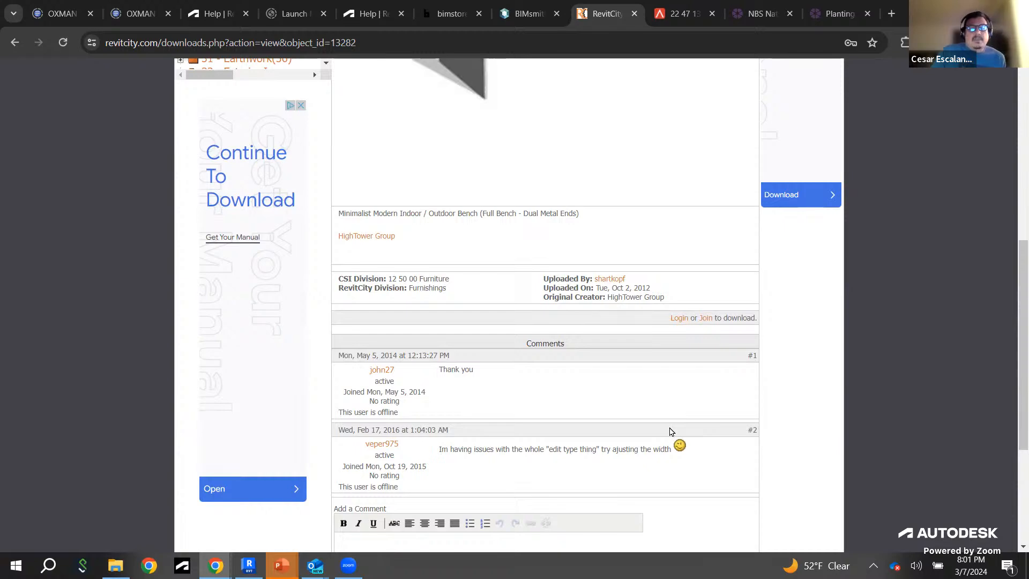
scroll(537, 402, "up", 3)
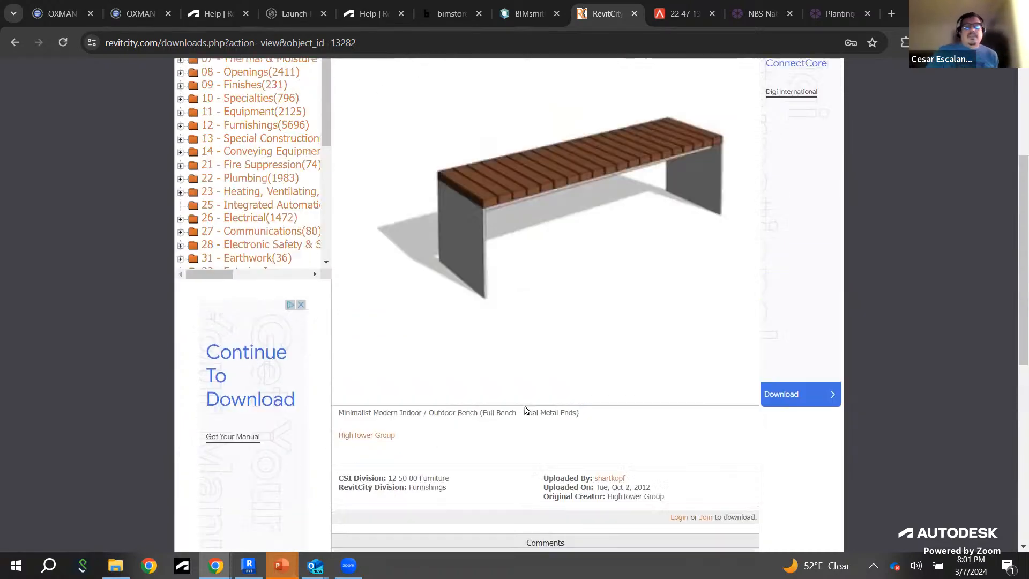
scroll(536, 386, "up", 1)
scroll(624, 289, "up", 2)
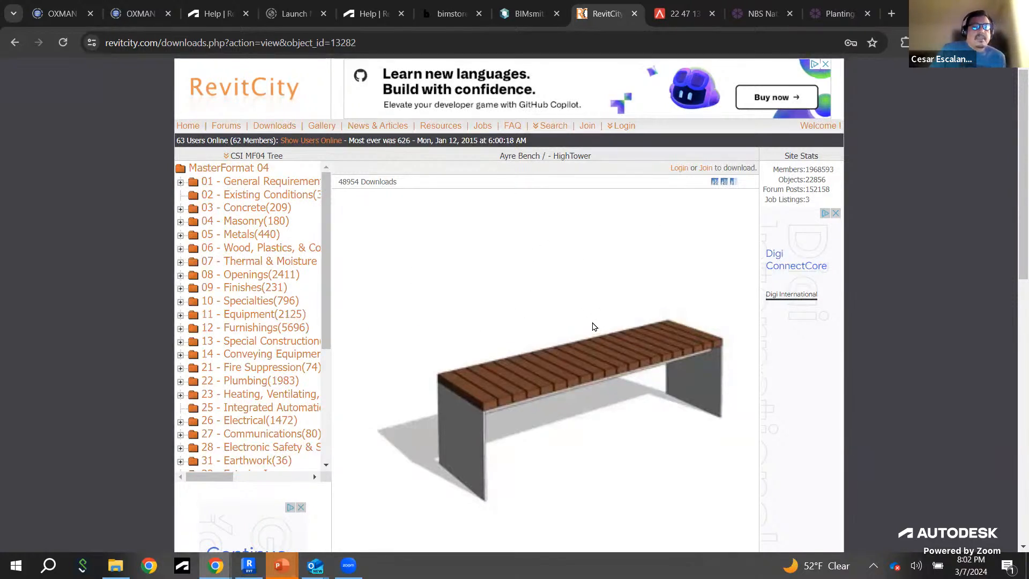
Step: Switch between the BIMsmith and bimstore home pages to view both product research sites
left_click(522, 15)
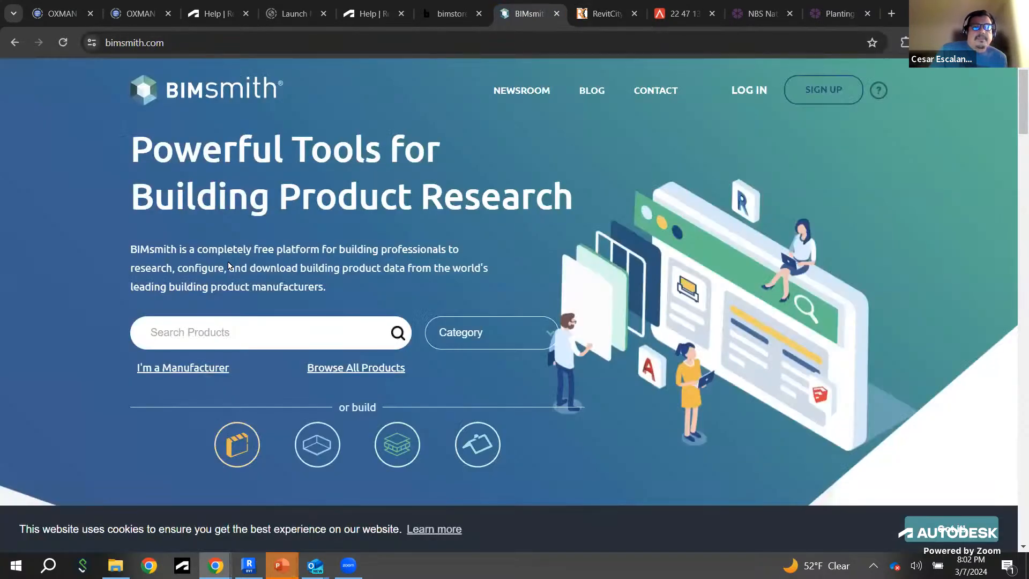
left_click(450, 16)
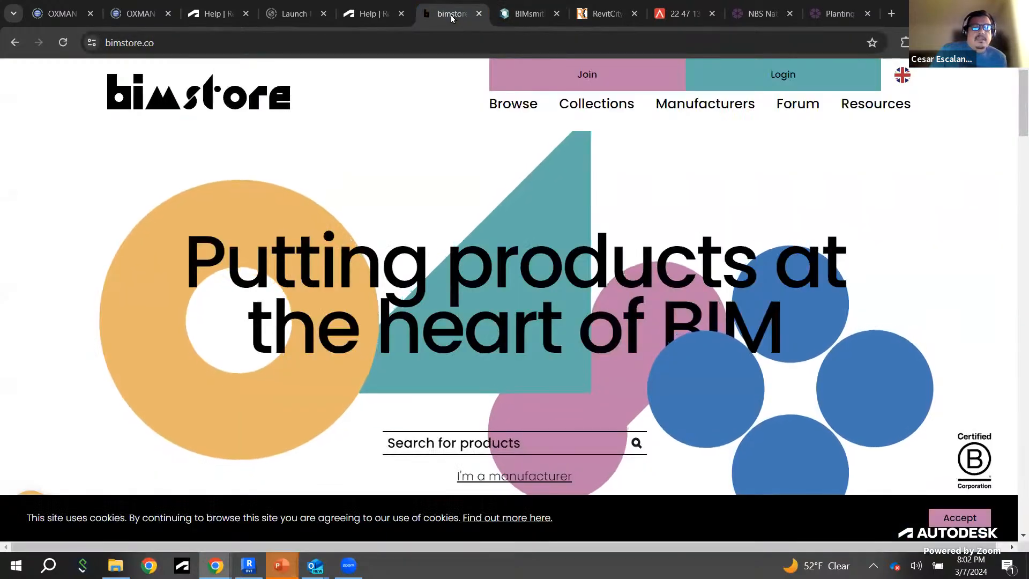
left_click(524, 16)
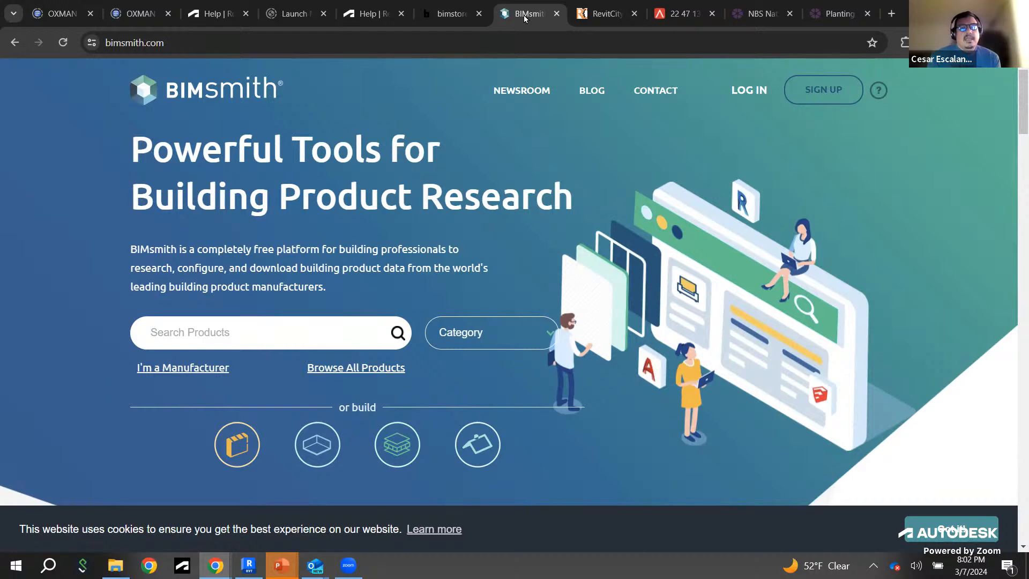
left_click(451, 17)
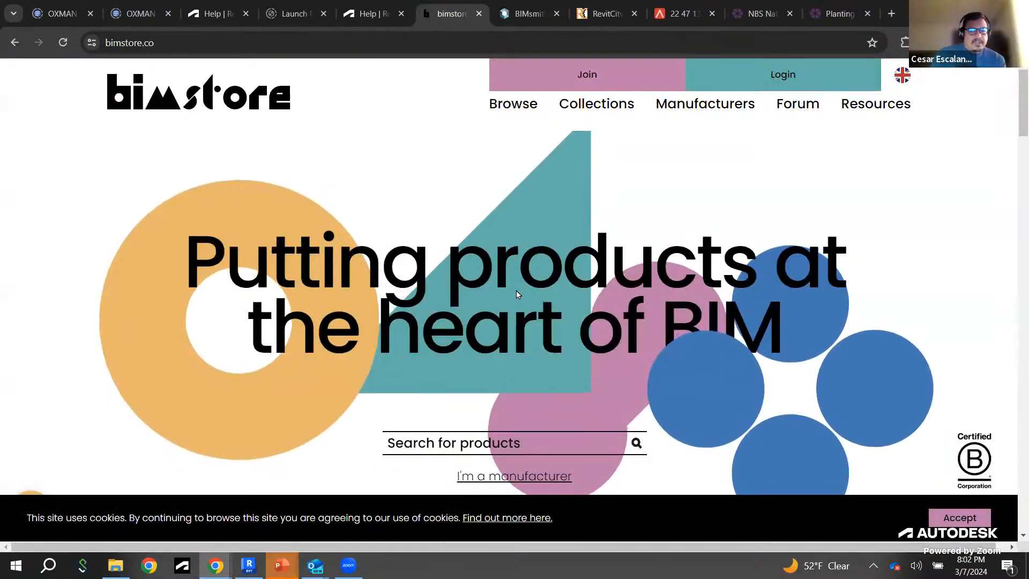
Step: Examine bimstore's home page, including its BIM content overview, free Revit plug-in, listed manufacturers and trending products
scroll(516, 296, "down", 4)
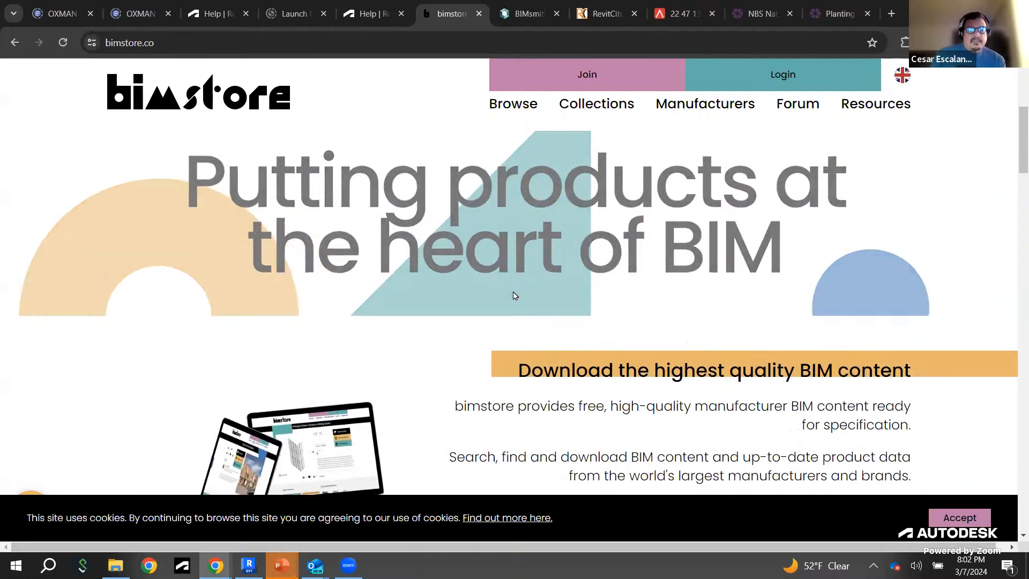
scroll(514, 295, "down", 5)
scroll(514, 294, "down", 10)
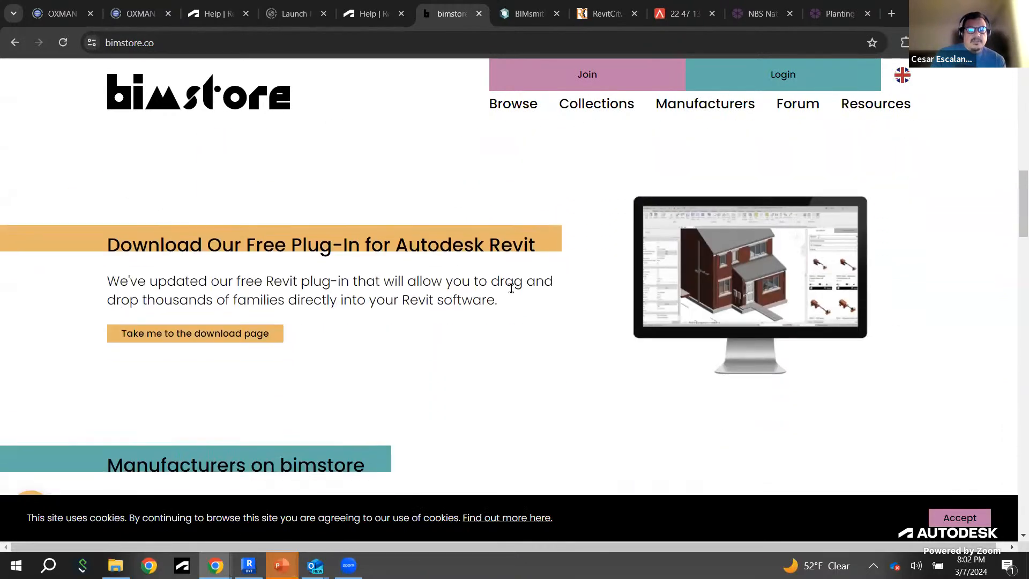
scroll(511, 289, "down", 2)
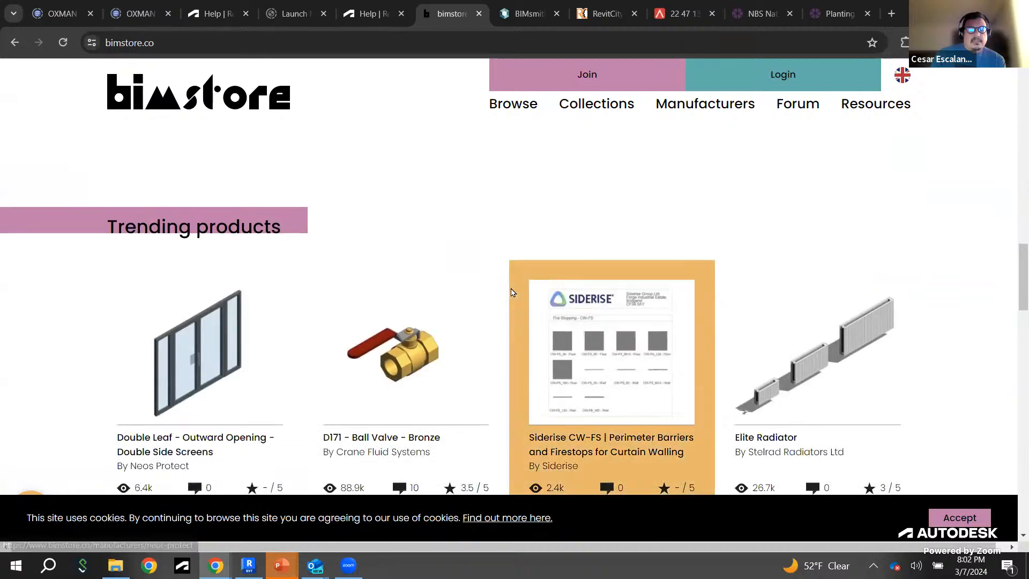
scroll(508, 271, "down", 3)
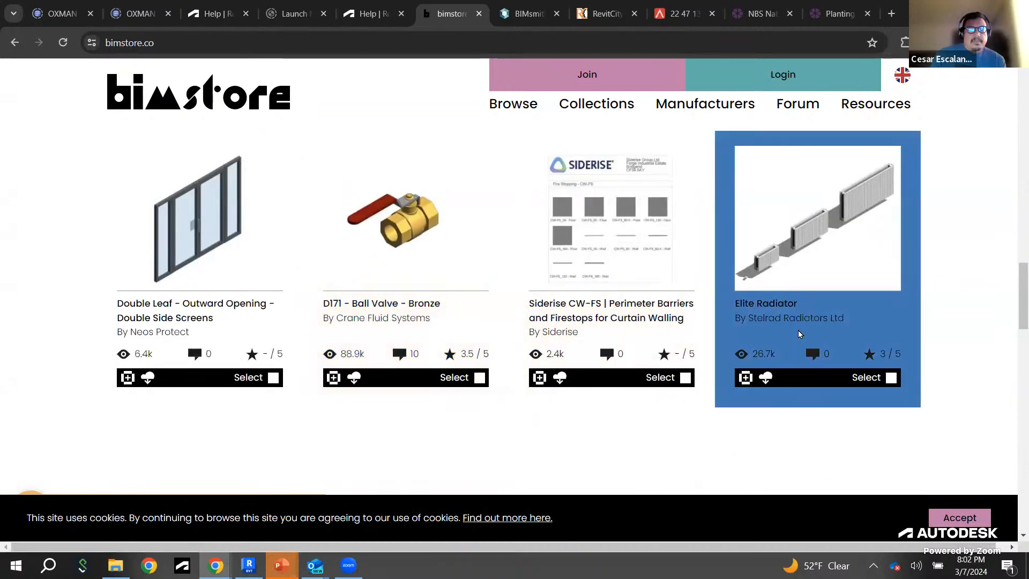
scroll(796, 334, "up", 5)
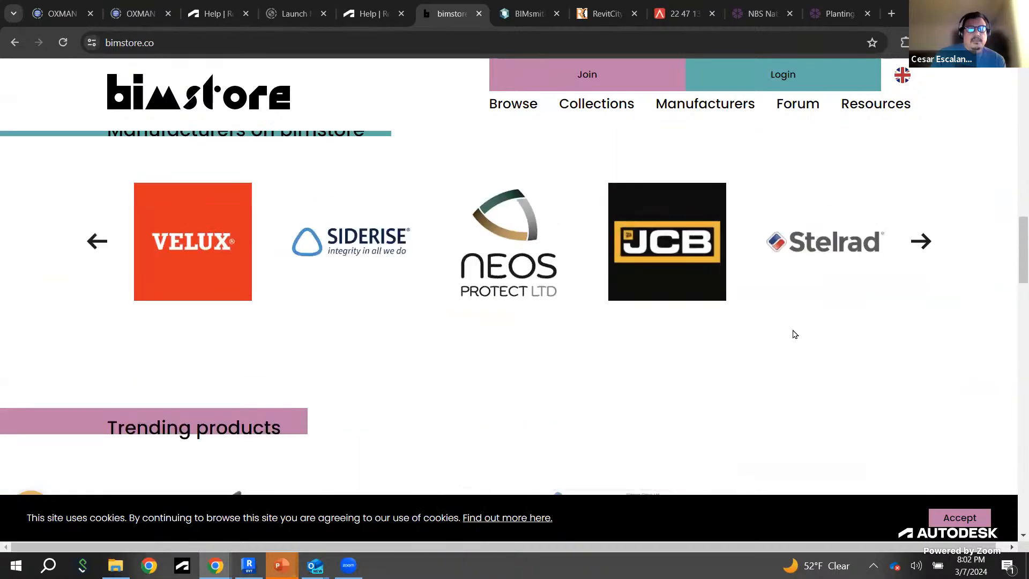
scroll(794, 334, "up", 3)
scroll(792, 336, "up", 3)
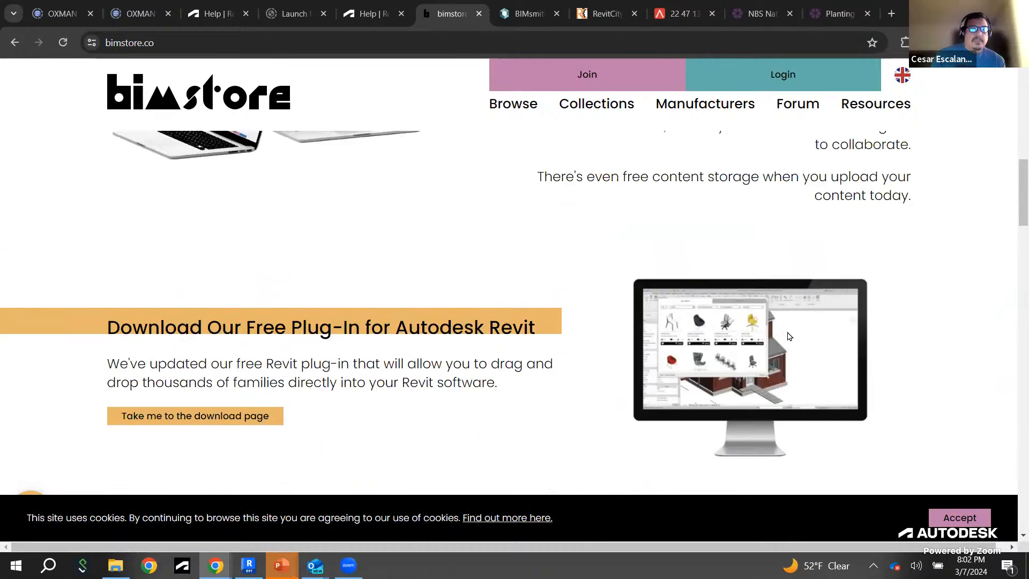
scroll(790, 336, "up", 6)
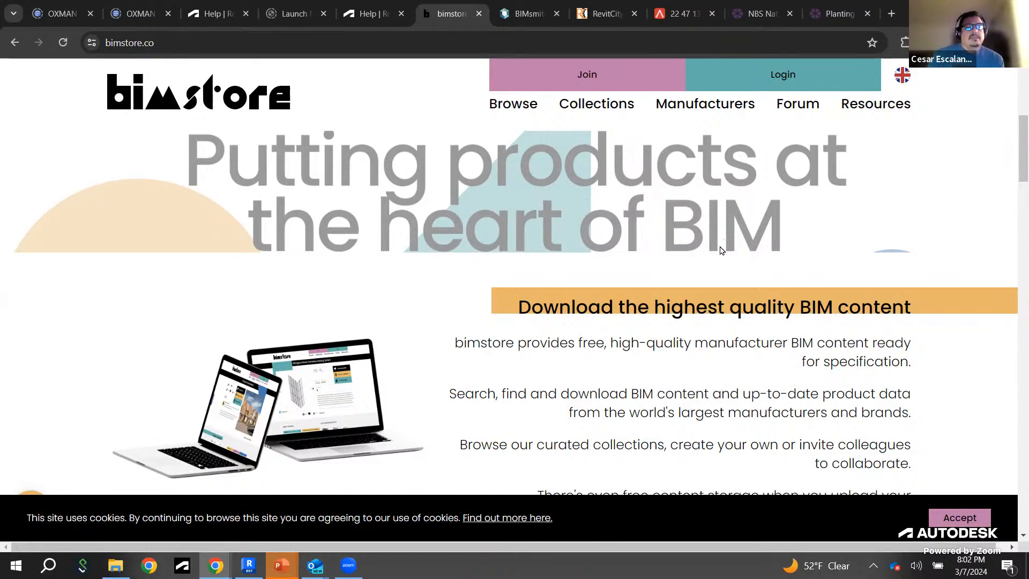
Step: Open bimstore's catalogue of BIM objects and look through the sponsored, updated and new products from the various manufacturers
left_click(506, 112)
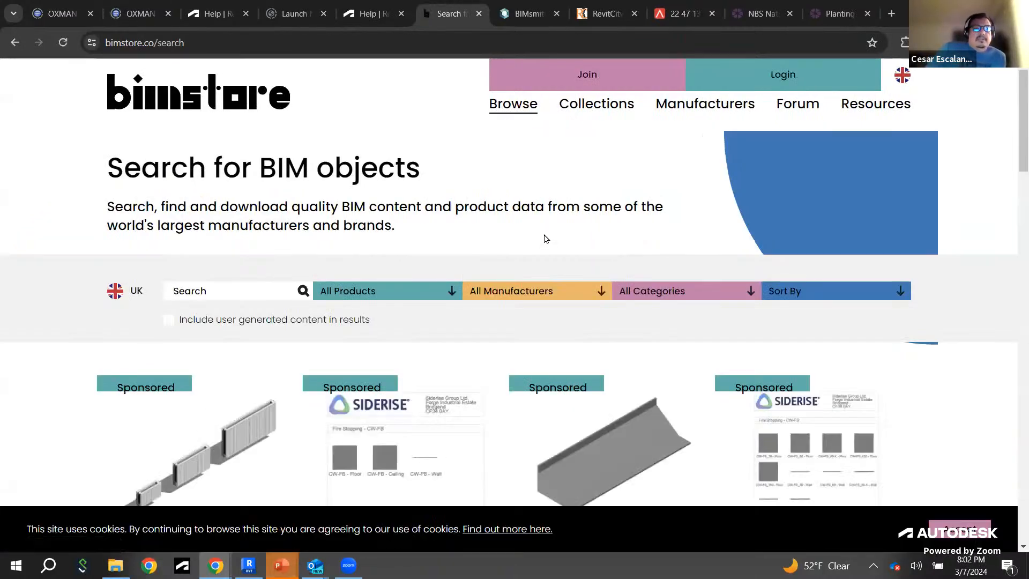
scroll(545, 239, "down", 7)
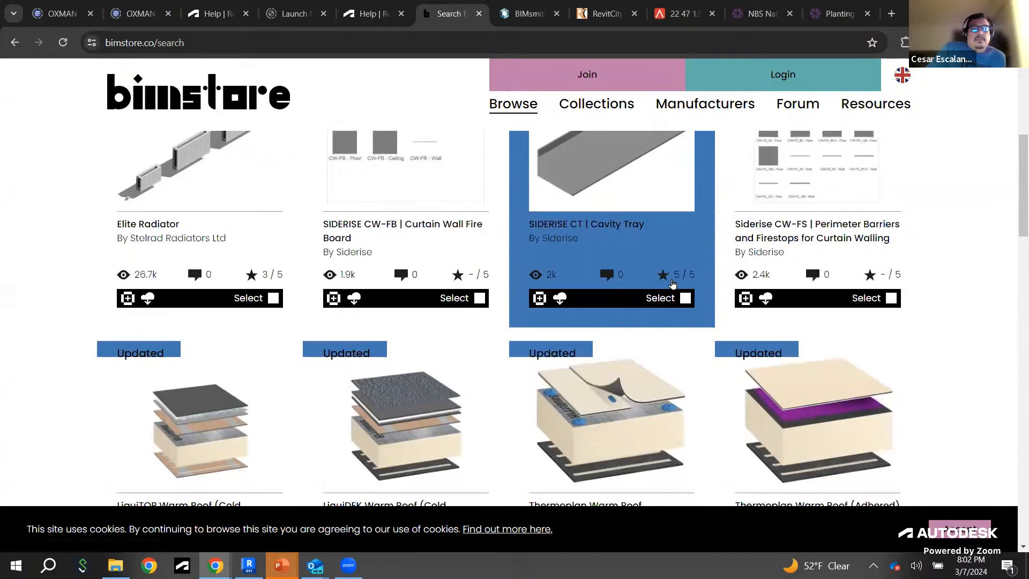
scroll(673, 284, "down", 11)
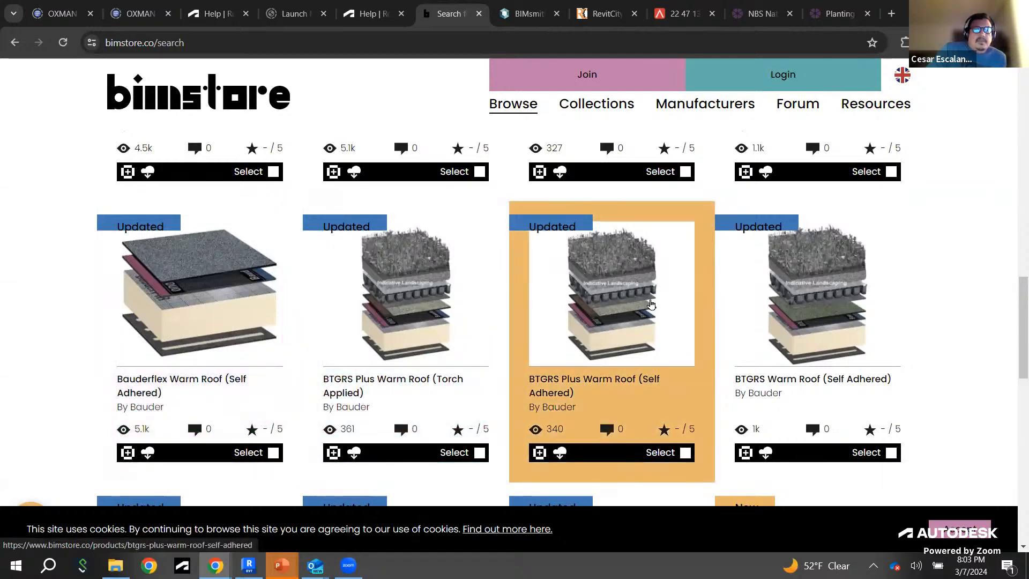
scroll(888, 289, "down", 3)
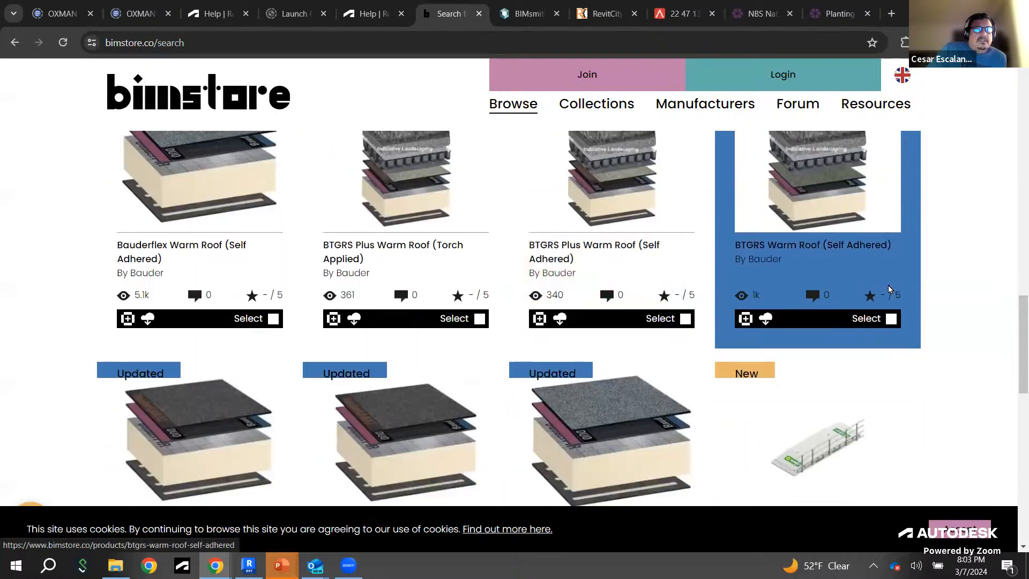
scroll(886, 288, "down", 4)
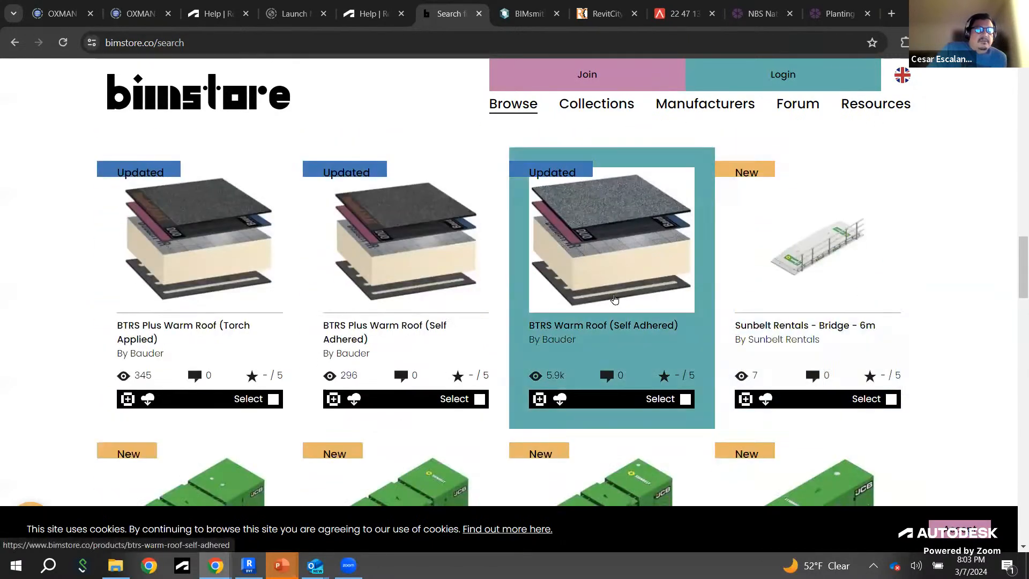
scroll(781, 279, "down", 10)
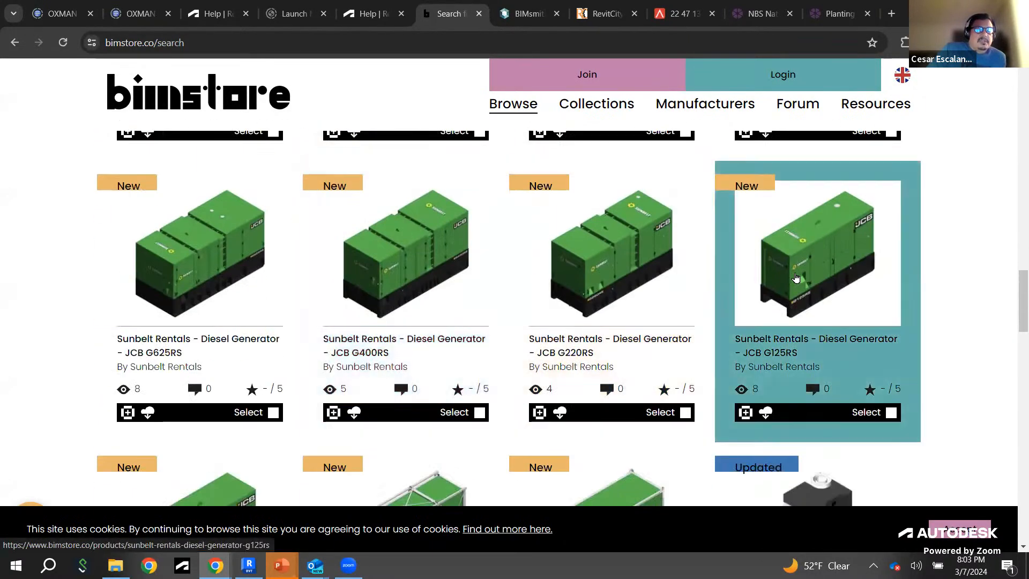
scroll(781, 280, "down", 13)
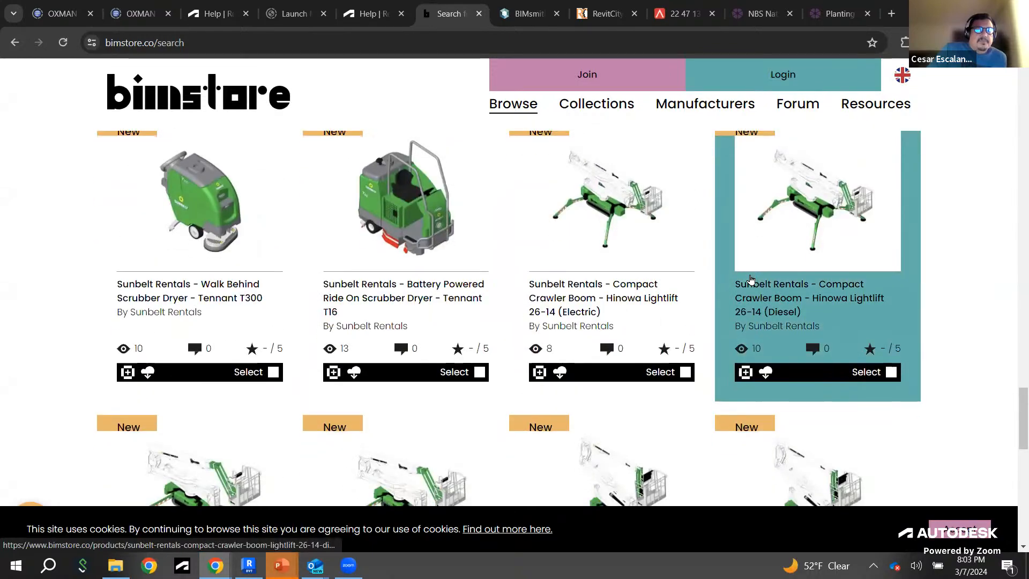
scroll(751, 279, "down", 10)
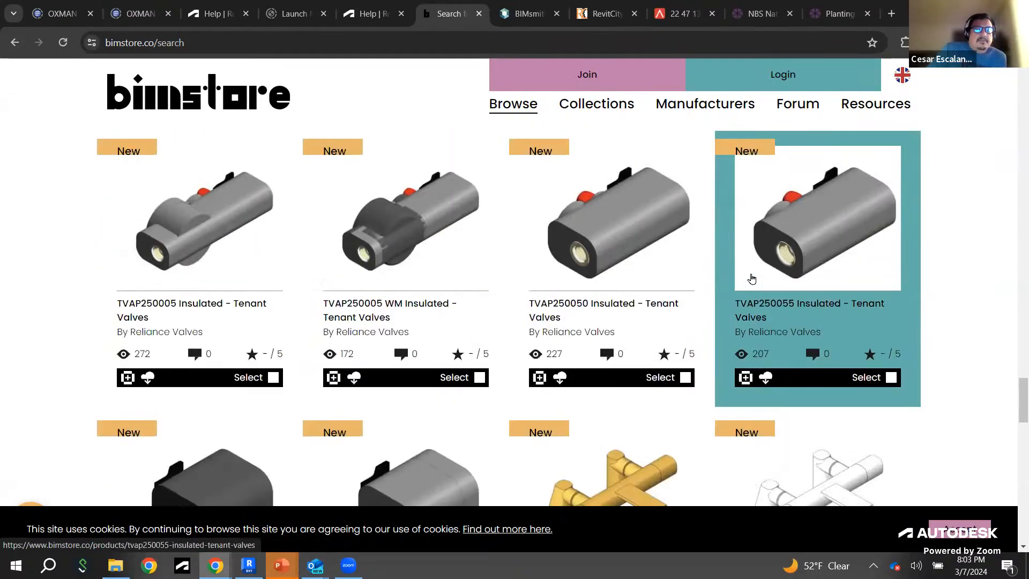
scroll(752, 280, "up", 5)
scroll(752, 279, "up", 5)
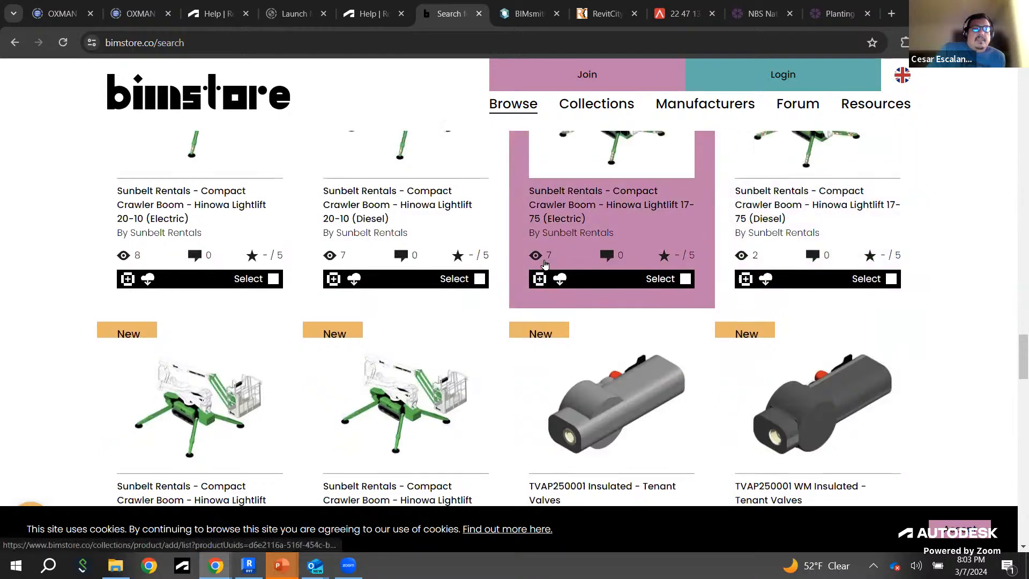
scroll(531, 231, "up", 4)
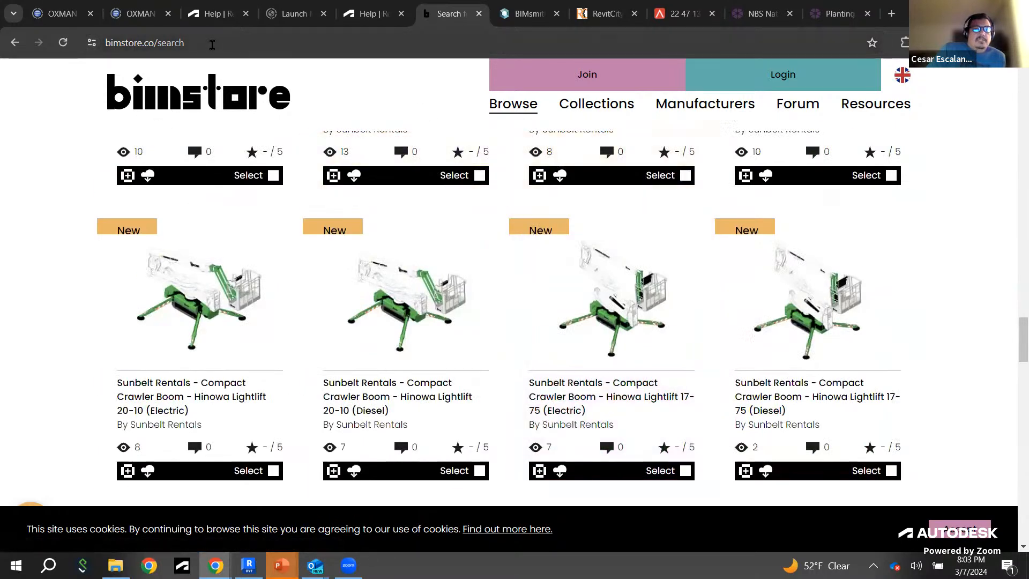
Step: Copy the web address of bimstore's BIM object search page
left_click(212, 44)
right_click(212, 44)
left_click(260, 167)
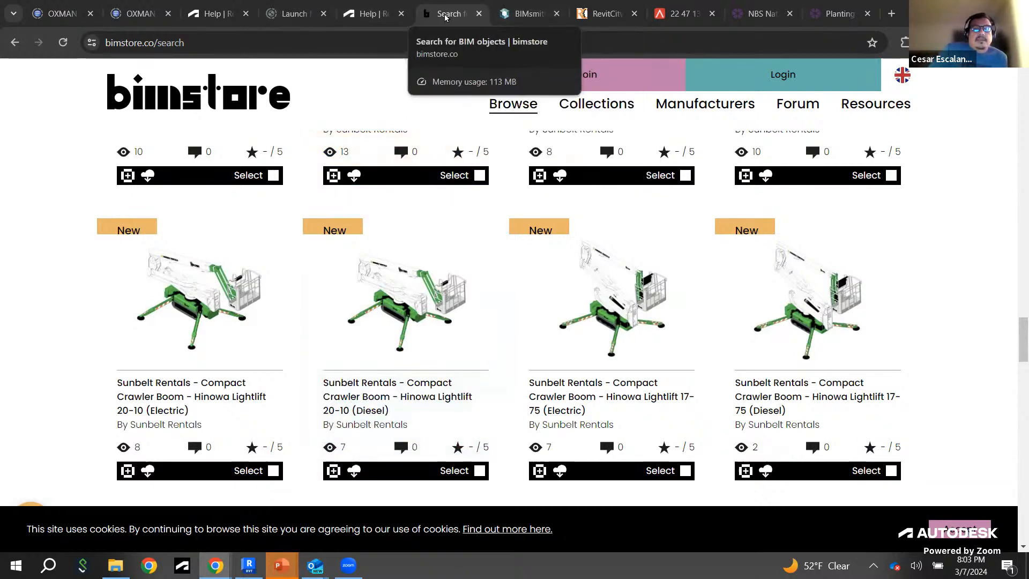
left_click(494, 15)
left_click(452, 17)
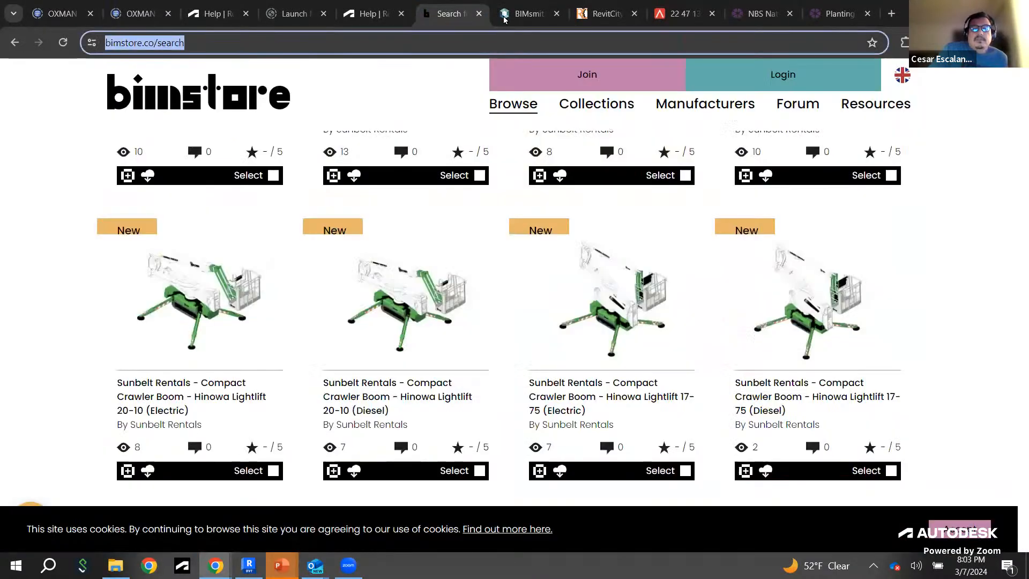
Step: Search Google for "bimobject" in a new browser tab and open the BIMobject website
left_click(891, 13)
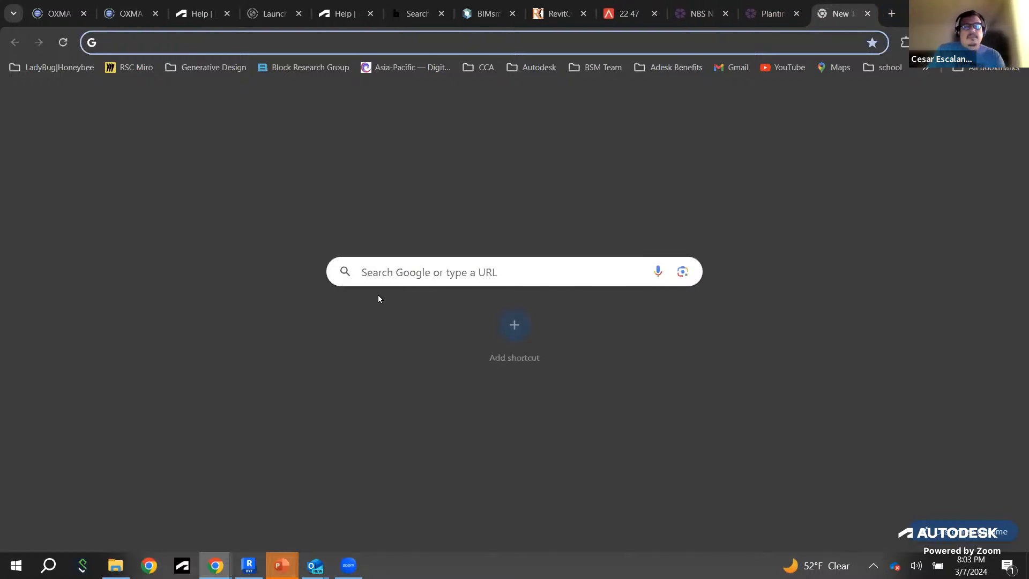
left_click(390, 270)
type("bimobj")
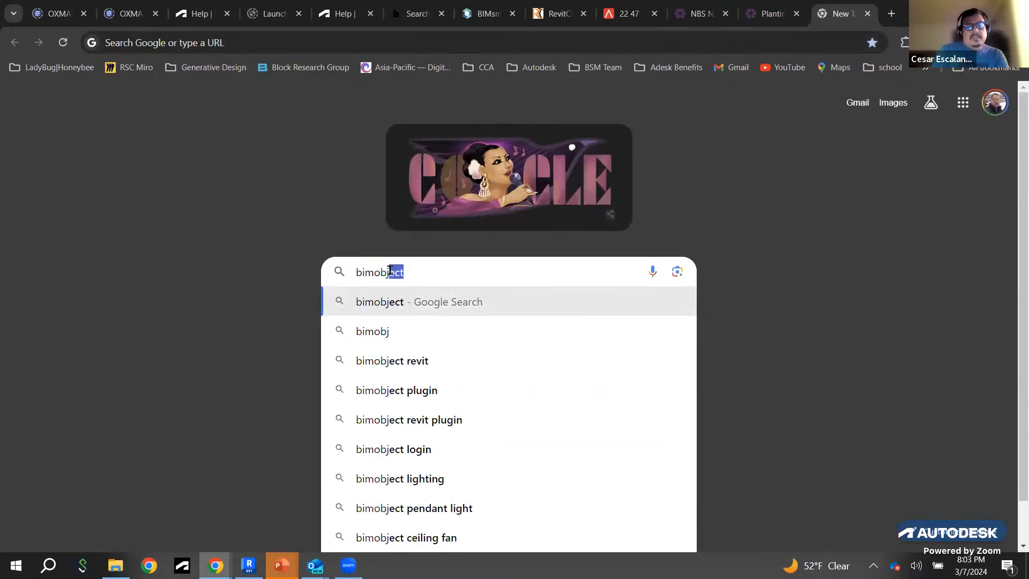
type("ect")
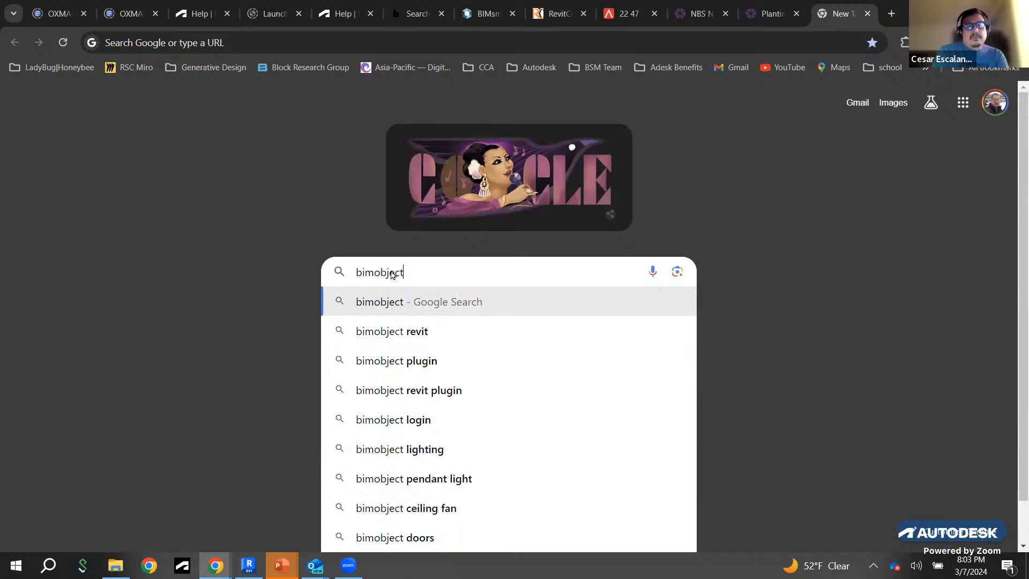
key("Return")
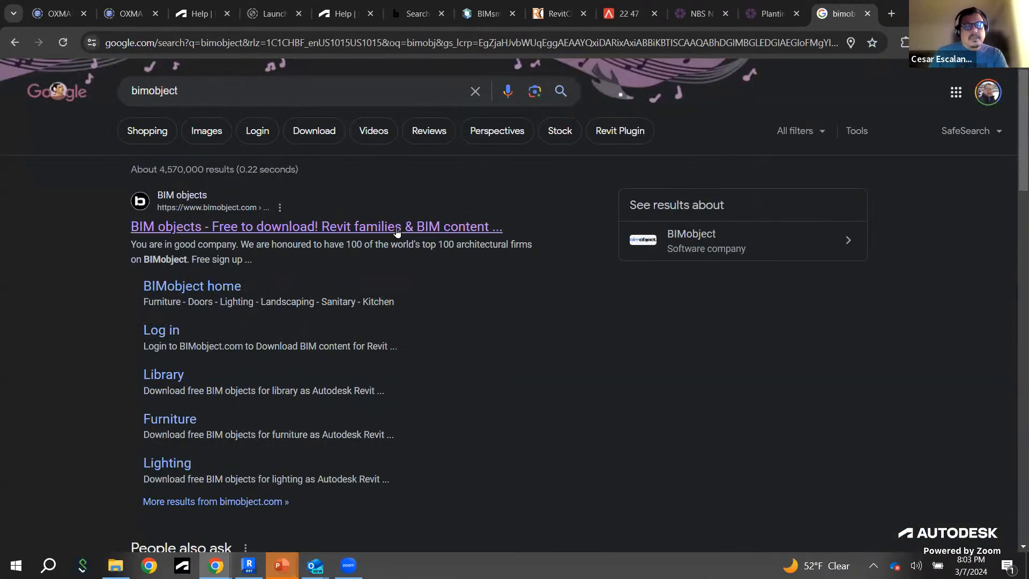
left_click(397, 227)
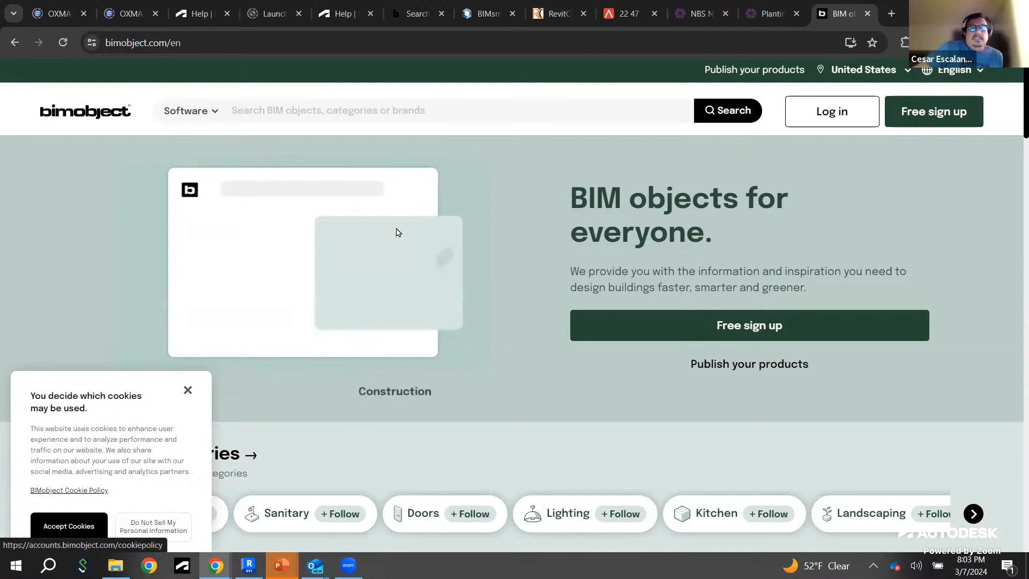
Step: Dismiss the cookie notice and examine BIMobject's home page, covering its popular categories, brands and trending products
left_click(188, 392)
scroll(418, 458, "down", 3)
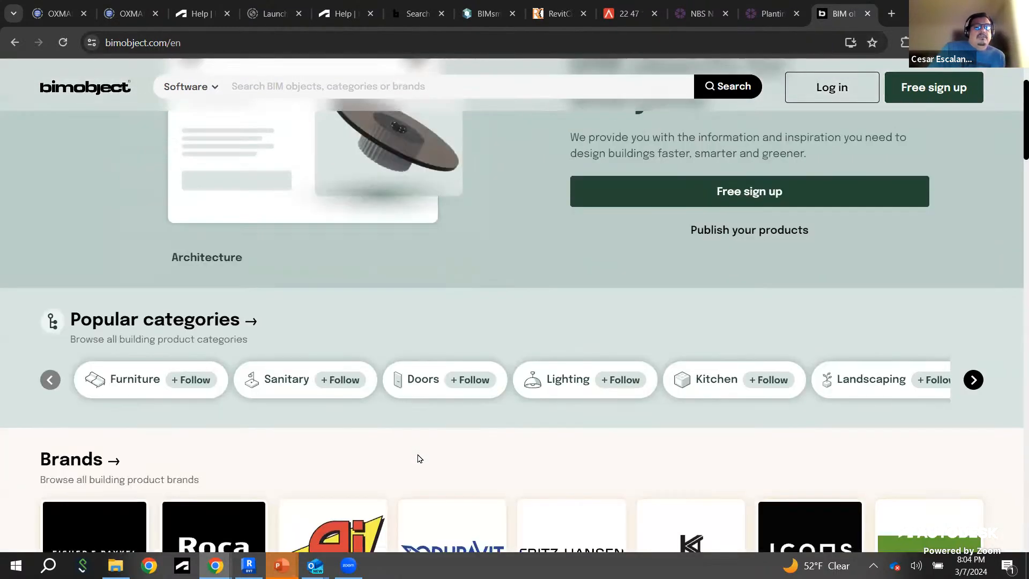
scroll(418, 457, "up", 3)
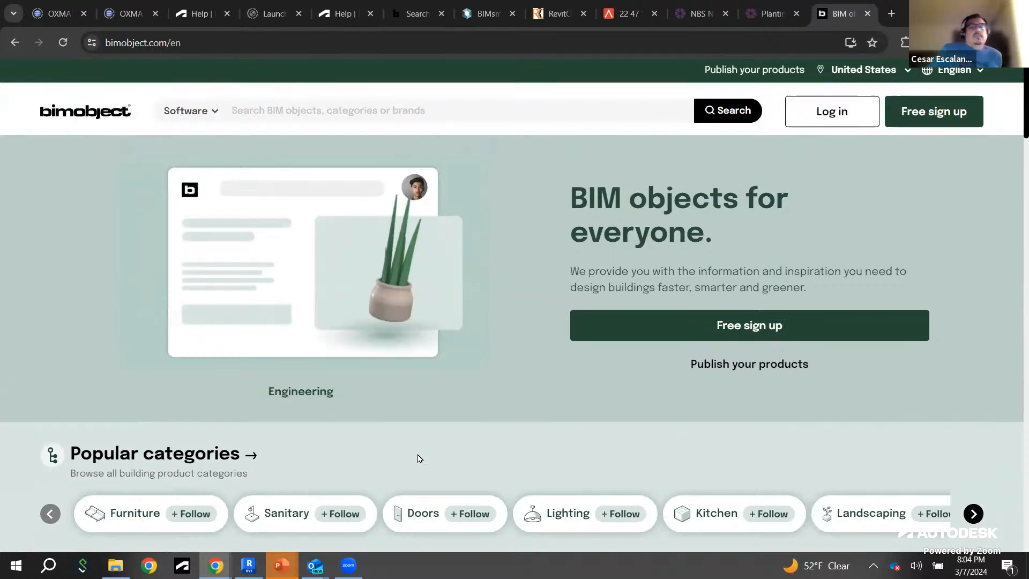
scroll(443, 431, "down", 5)
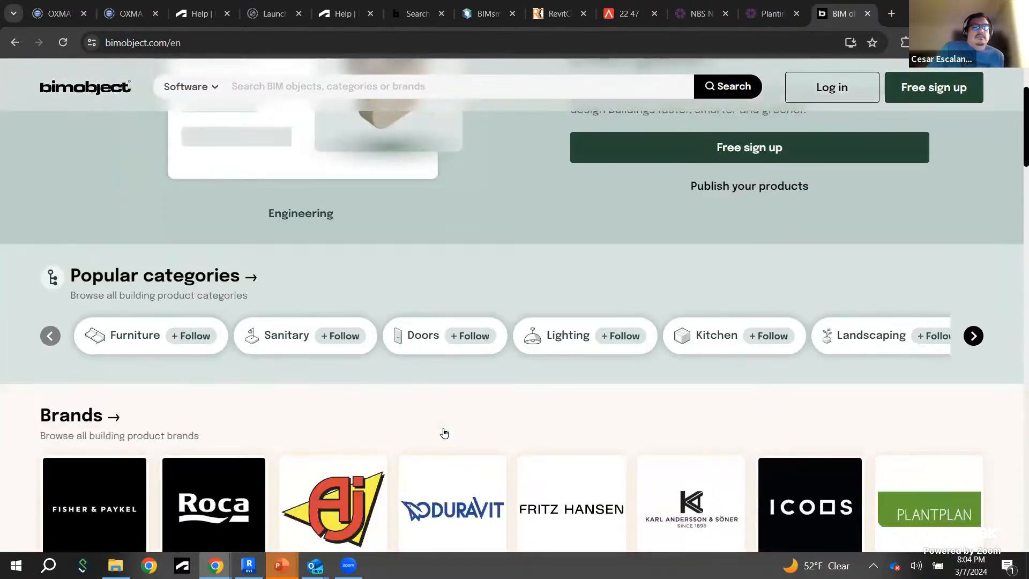
scroll(601, 371, "up", 4)
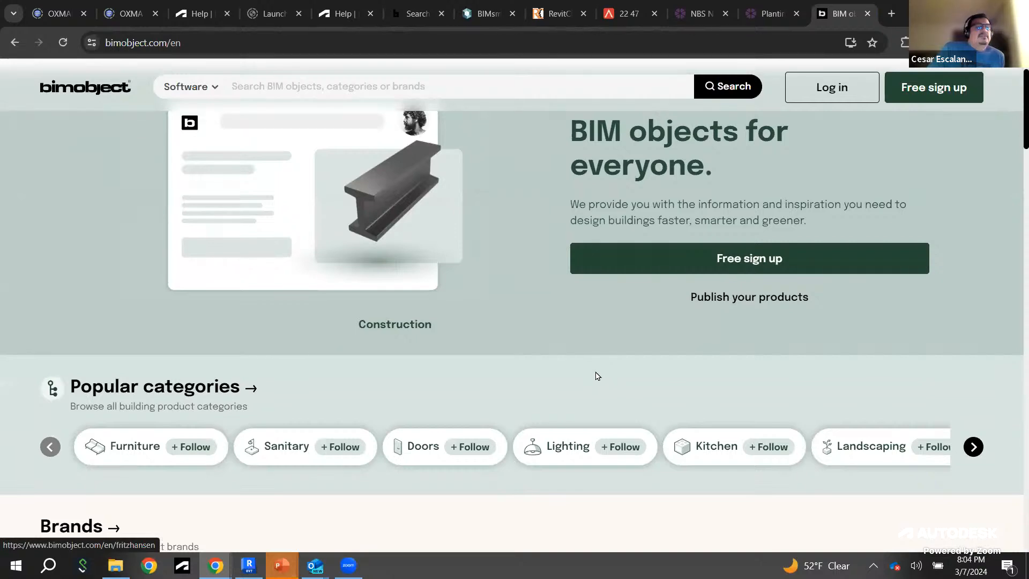
scroll(594, 374, "down", 1)
scroll(467, 320, "up", 3)
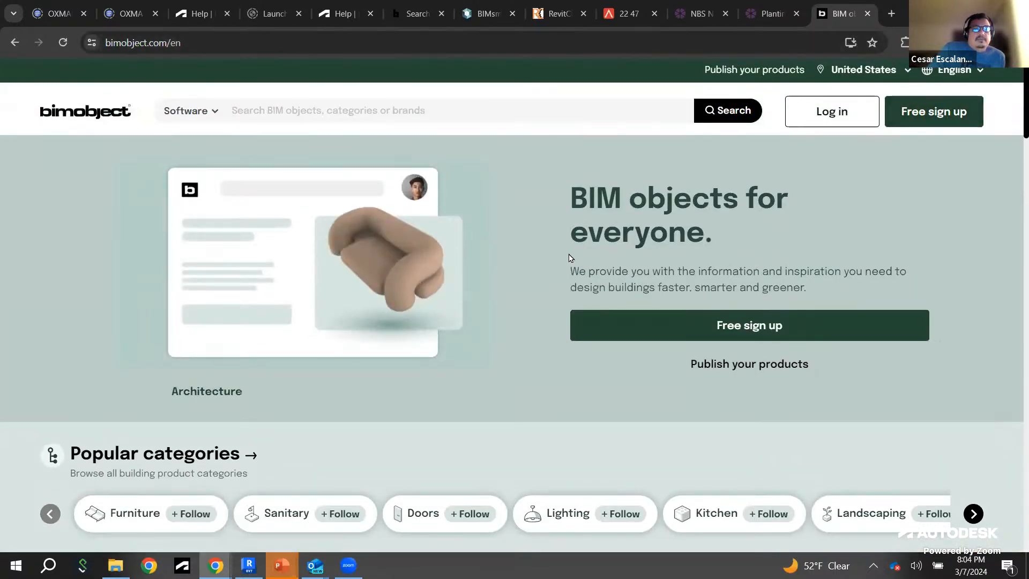
scroll(572, 256, "down", 6)
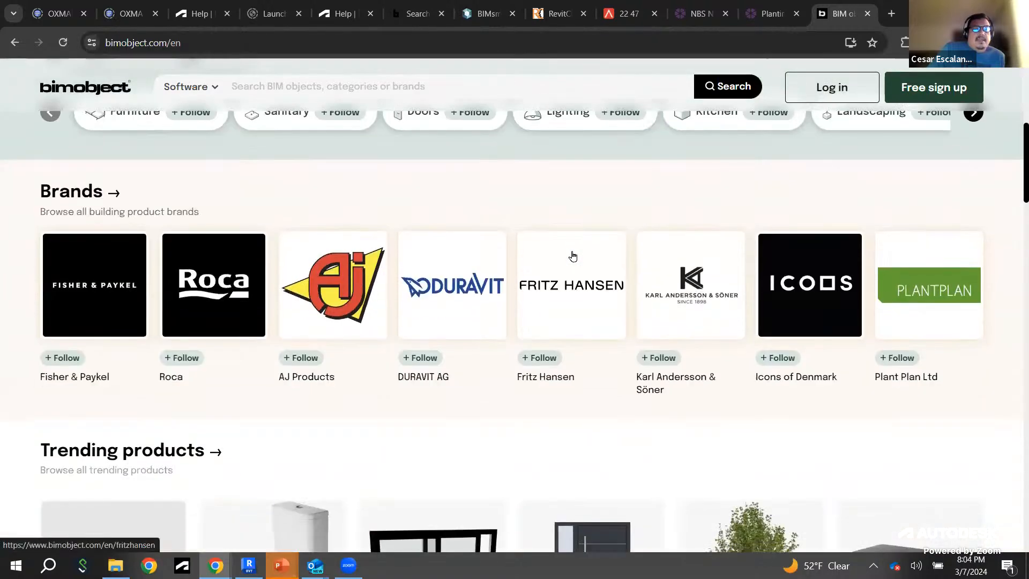
scroll(572, 256, "down", 5)
scroll(572, 255, "up", 1)
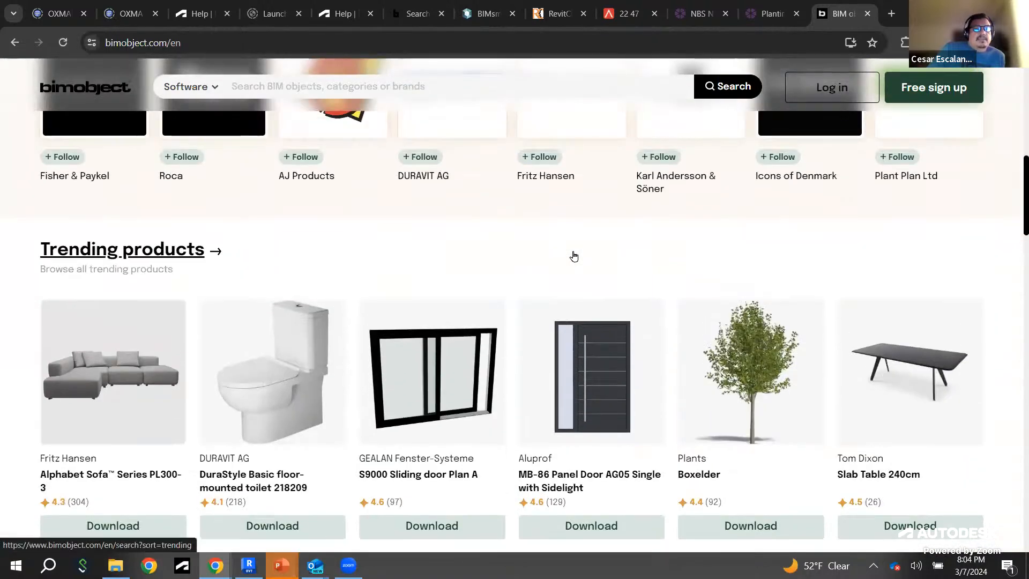
Step: Look over BIMobject's trending products and search the site for "plants"
scroll(573, 255, "down", 1)
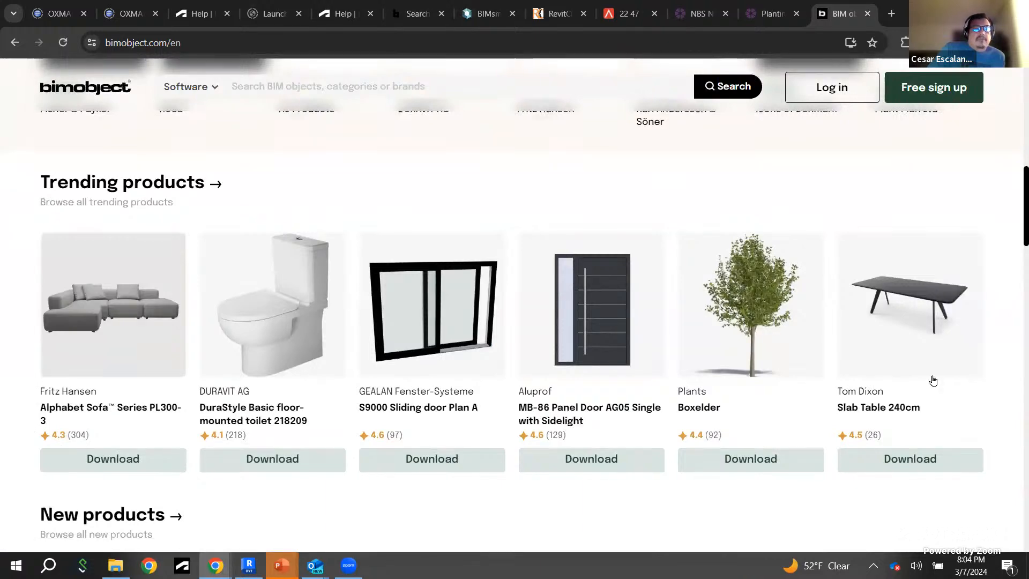
scroll(687, 299, "up", 2)
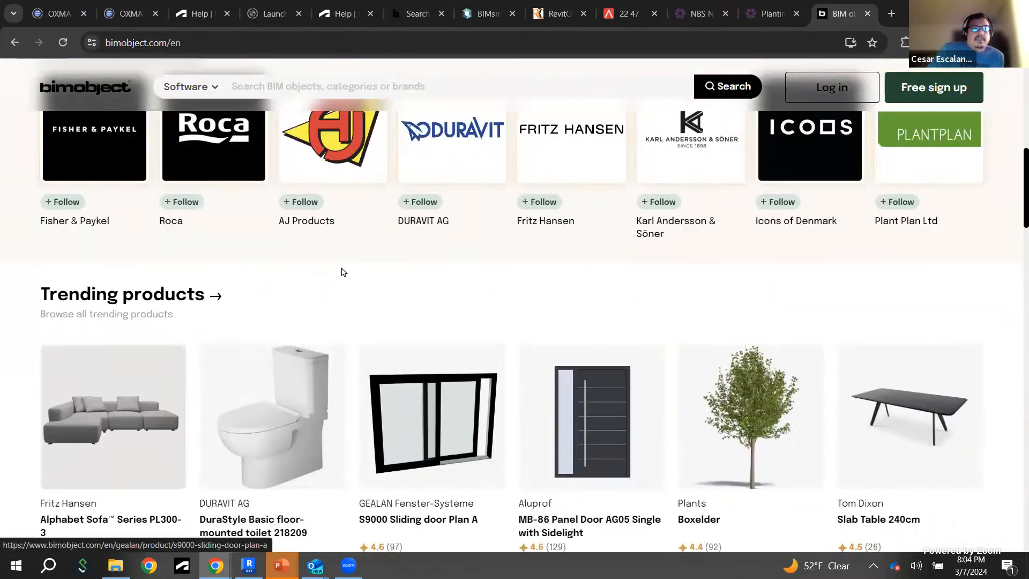
scroll(343, 272, "up", 10)
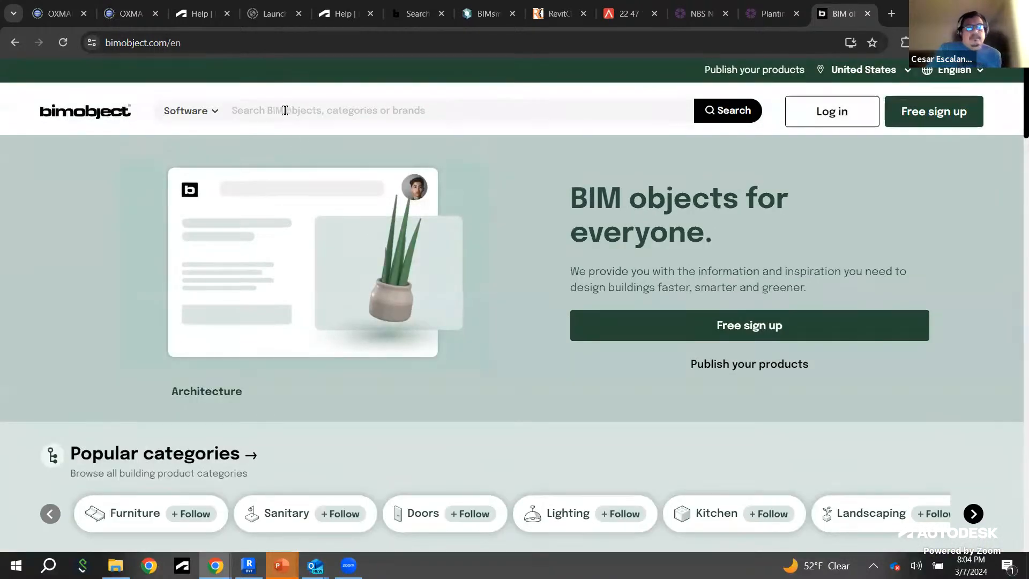
left_click(285, 110)
type("plants")
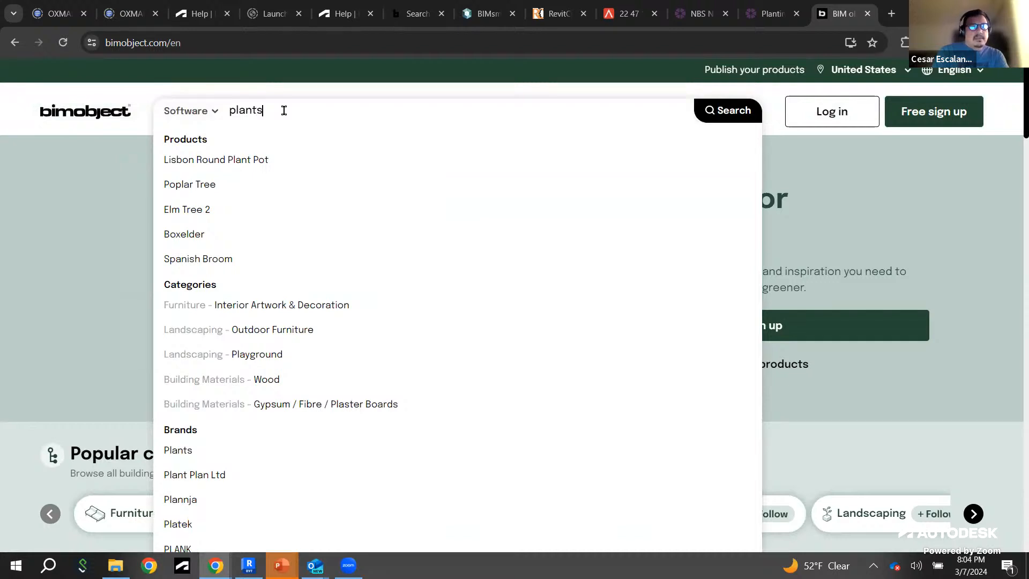
key("Return")
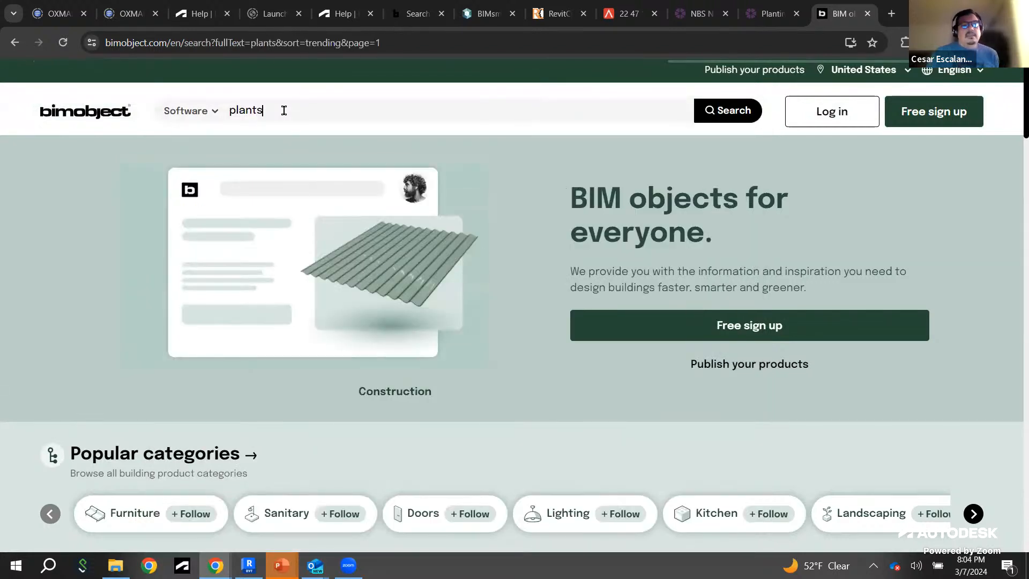
Step: Look through BIMobject's "plants" search results, covering the trees, potted plants, planters and other product models
scroll(638, 342, "down", 1)
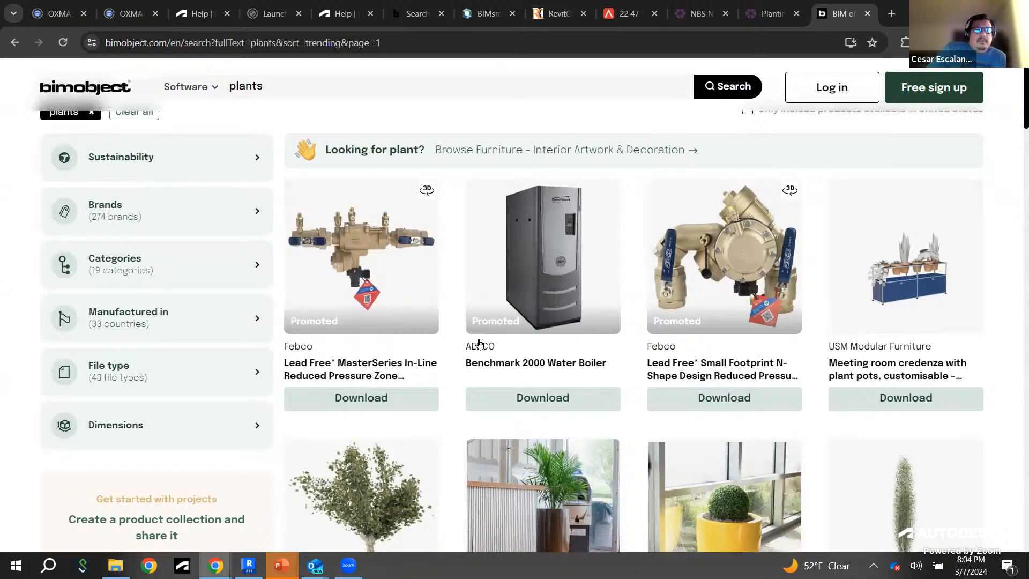
scroll(480, 343, "down", 5)
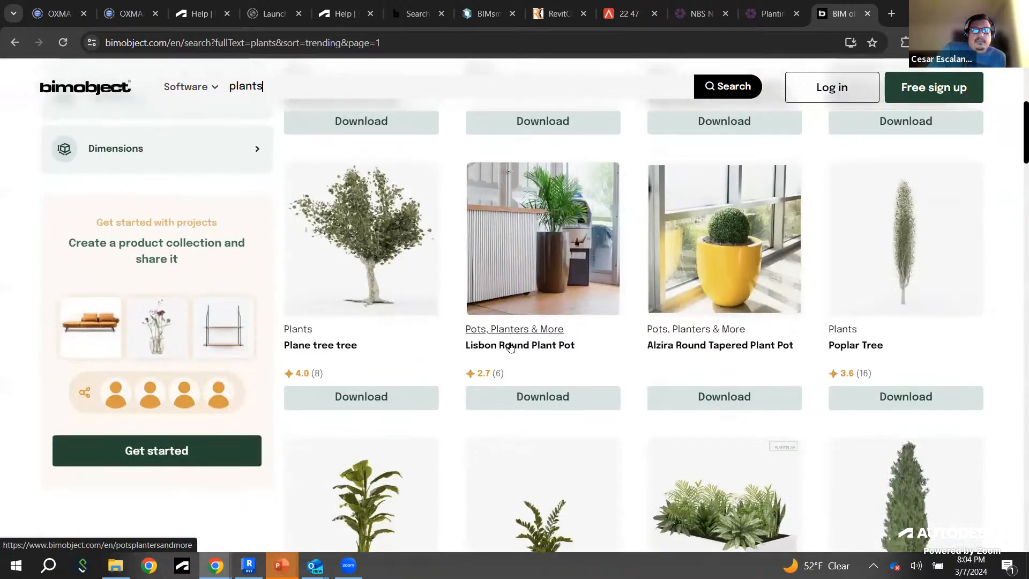
scroll(511, 347, "down", 11)
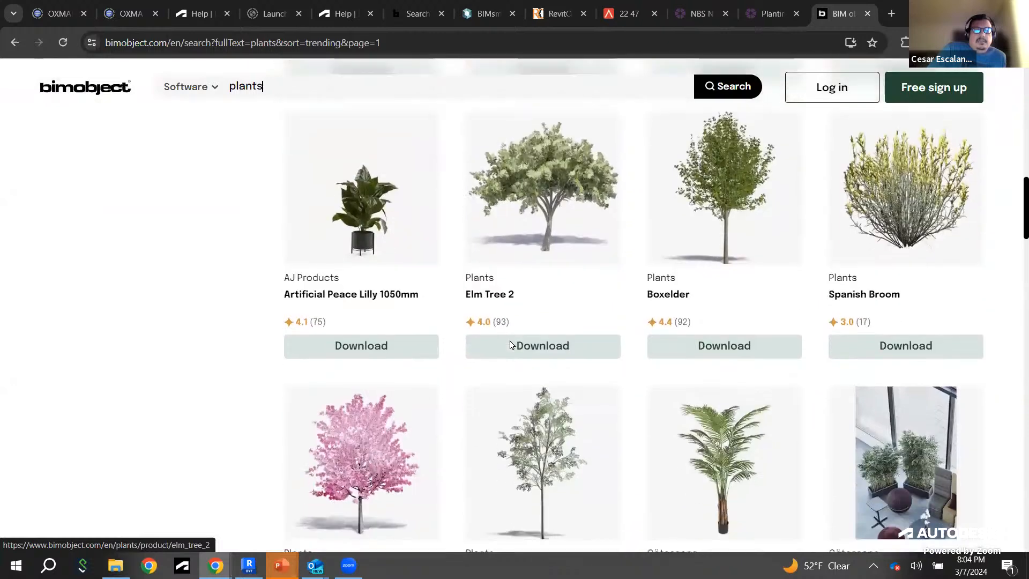
scroll(510, 345, "down", 2)
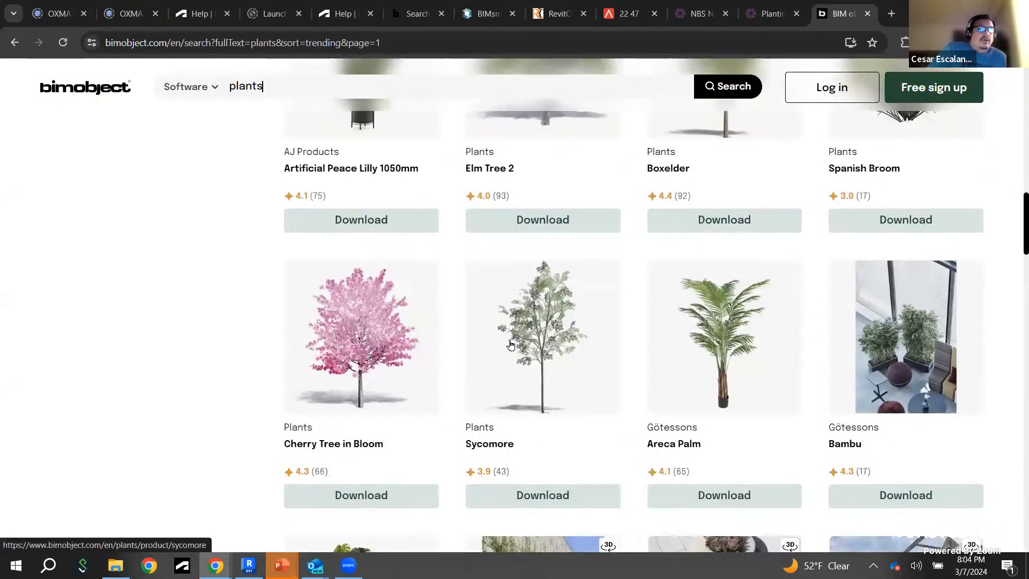
scroll(510, 345, "down", 8)
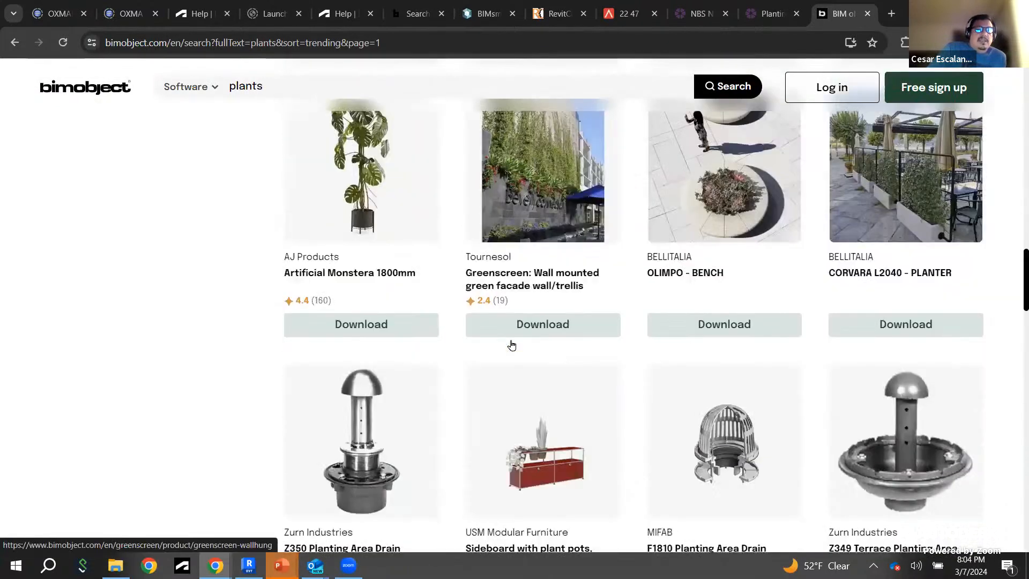
scroll(795, 334, "down", 12)
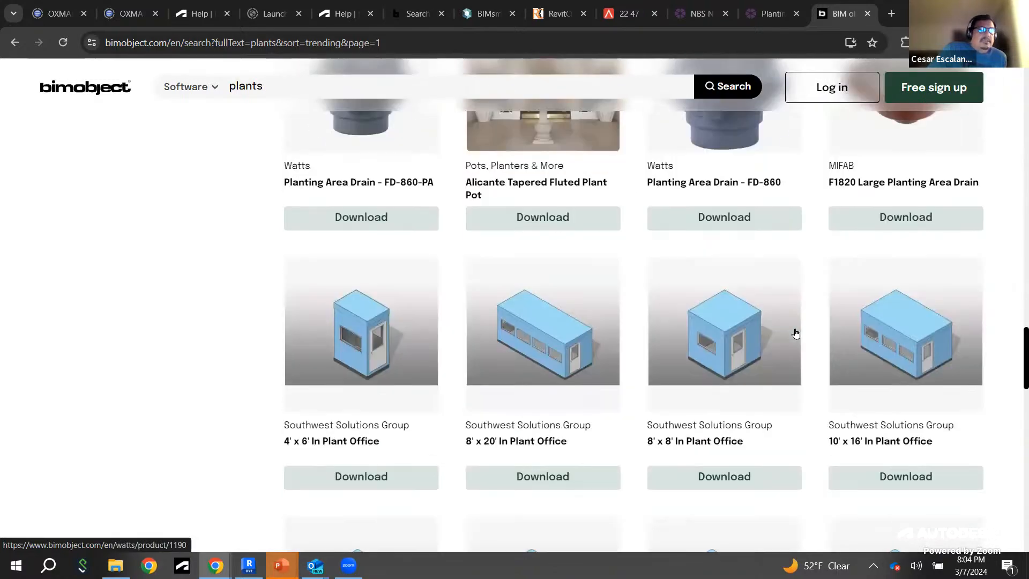
scroll(794, 336, "up", 10)
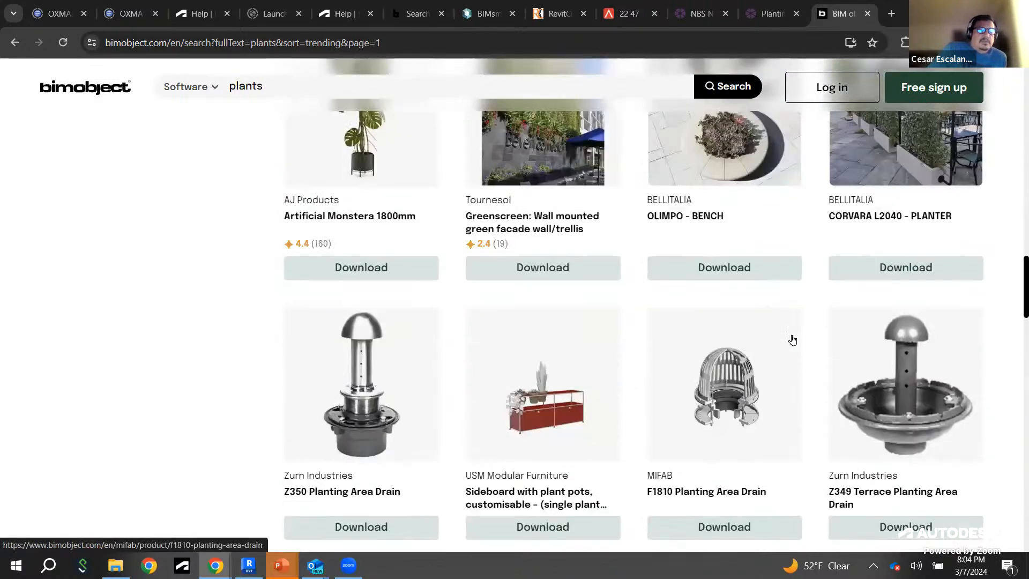
scroll(792, 339, "up", 14)
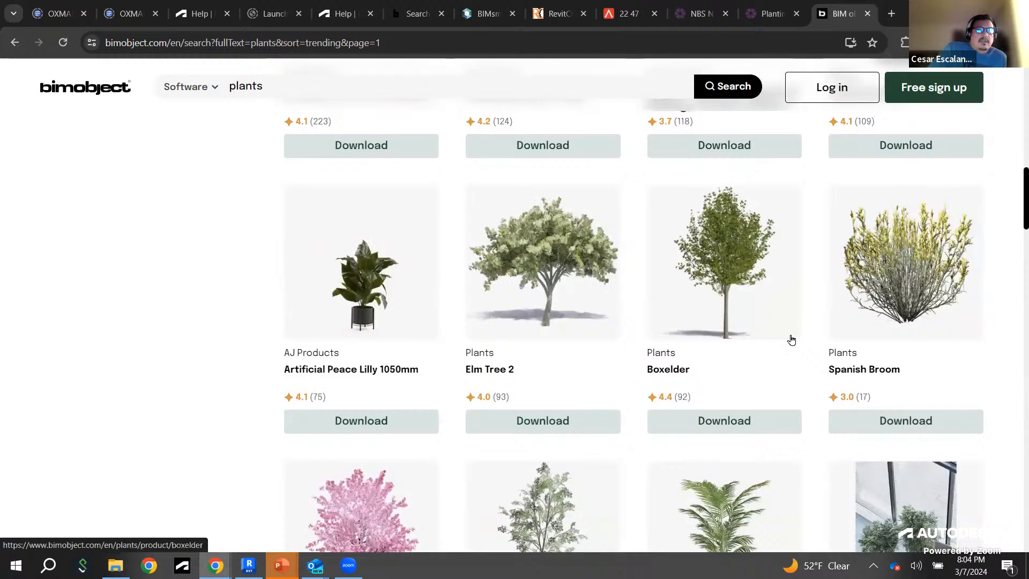
scroll(791, 340, "up", 11)
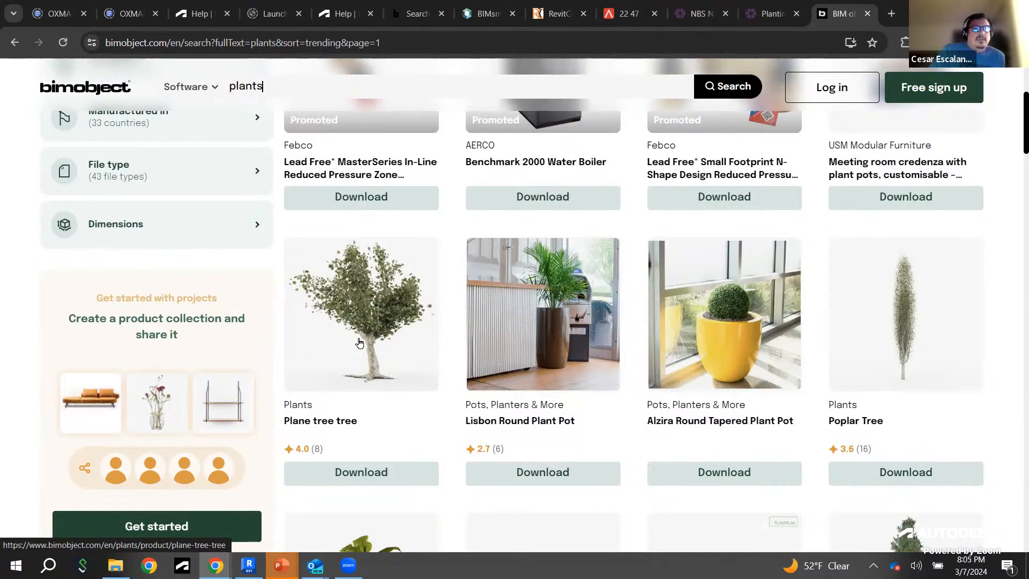
scroll(689, 324, "up", 5)
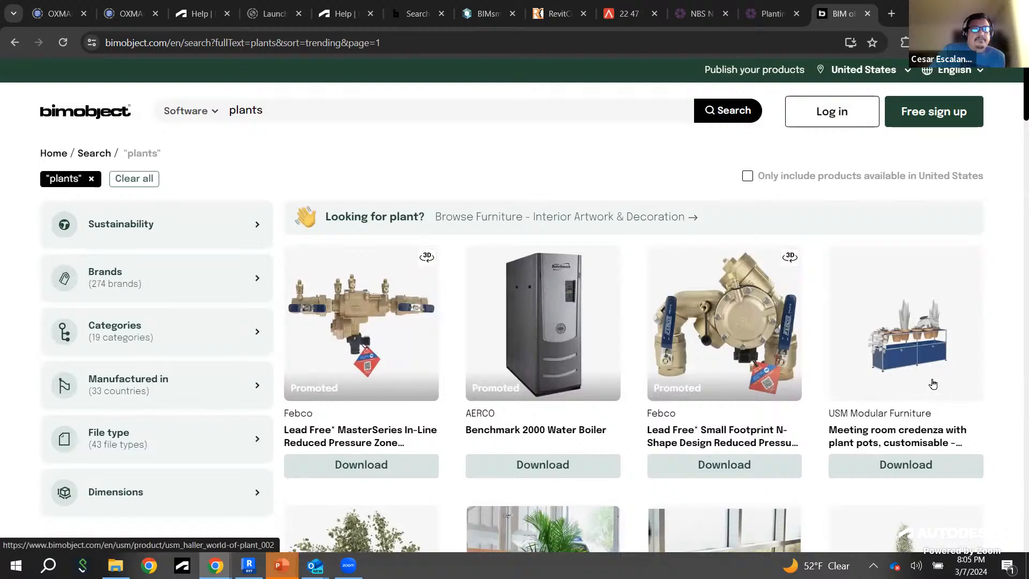
scroll(932, 383, "down", 3)
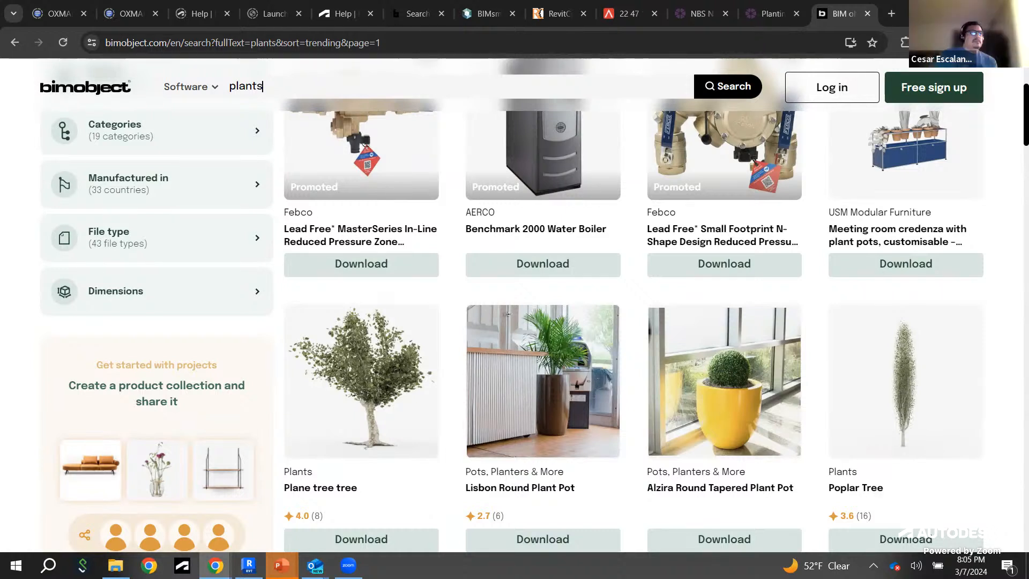
left_click_drag(167, 43, 52, 51)
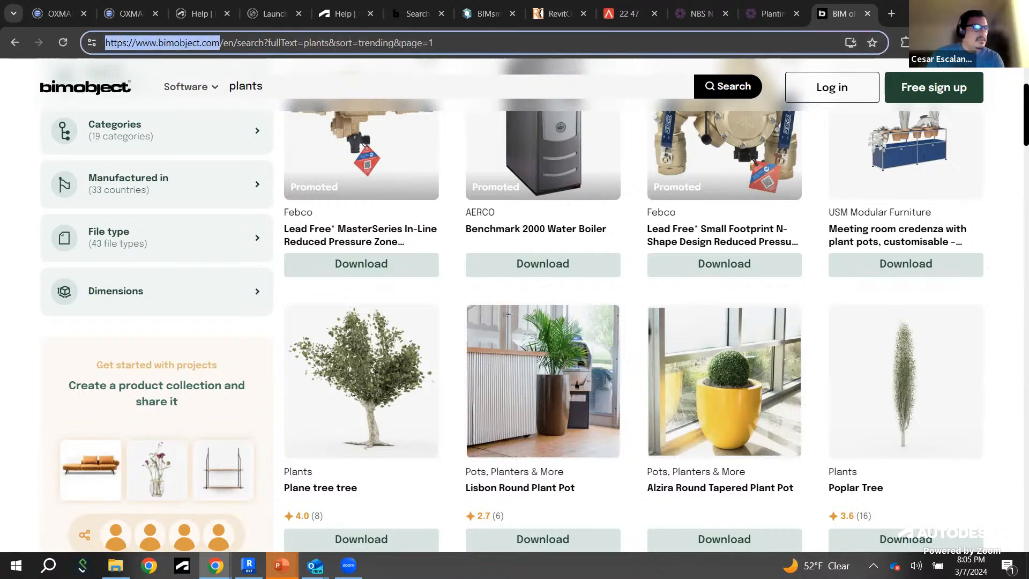
key("alt+Tab")
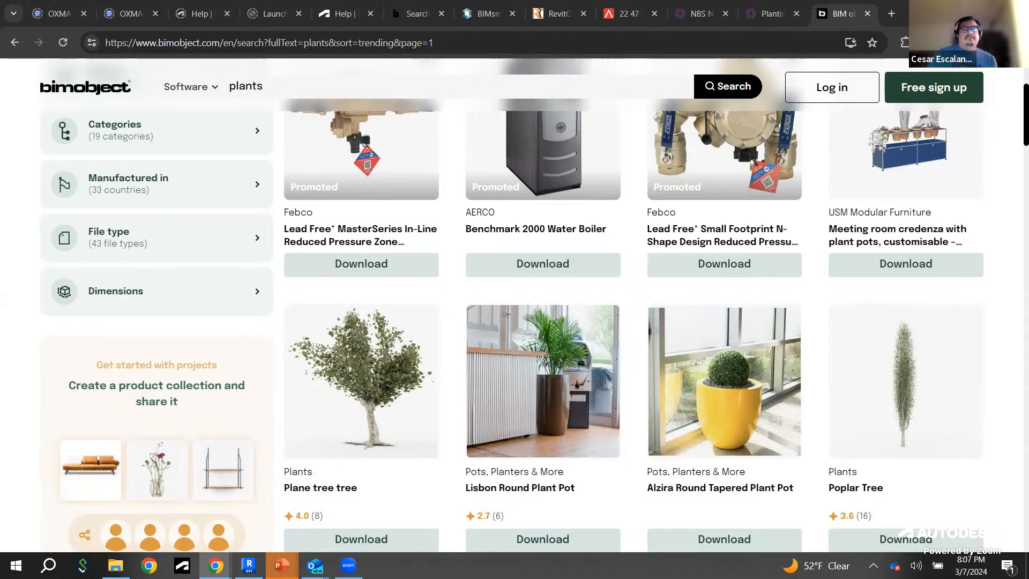
Step: Review the tree and potted plant results on BIMobject again and select the site's base web address
scroll(879, 416, "down", 5)
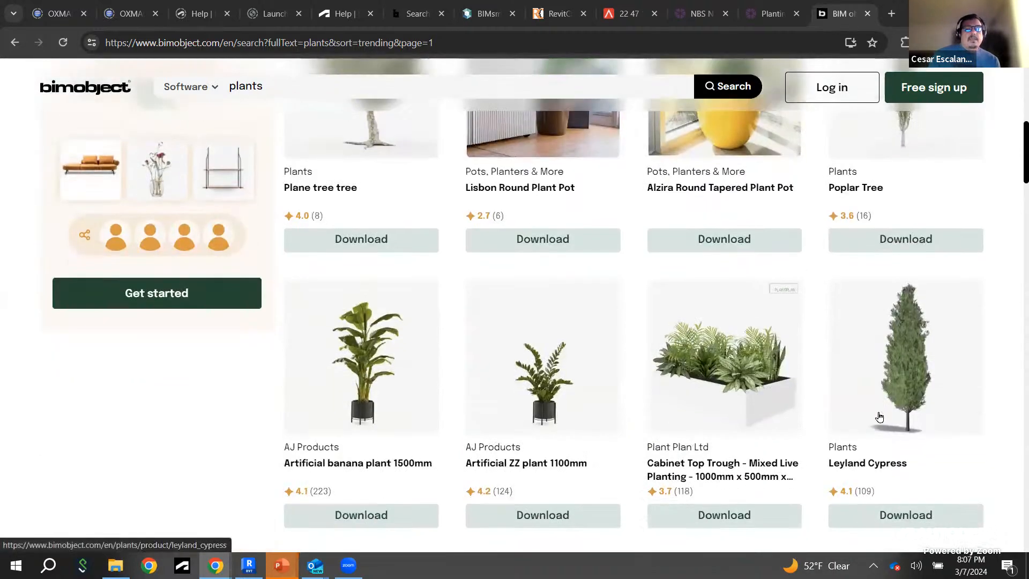
scroll(879, 416, "down", 4)
scroll(877, 423, "up", 3)
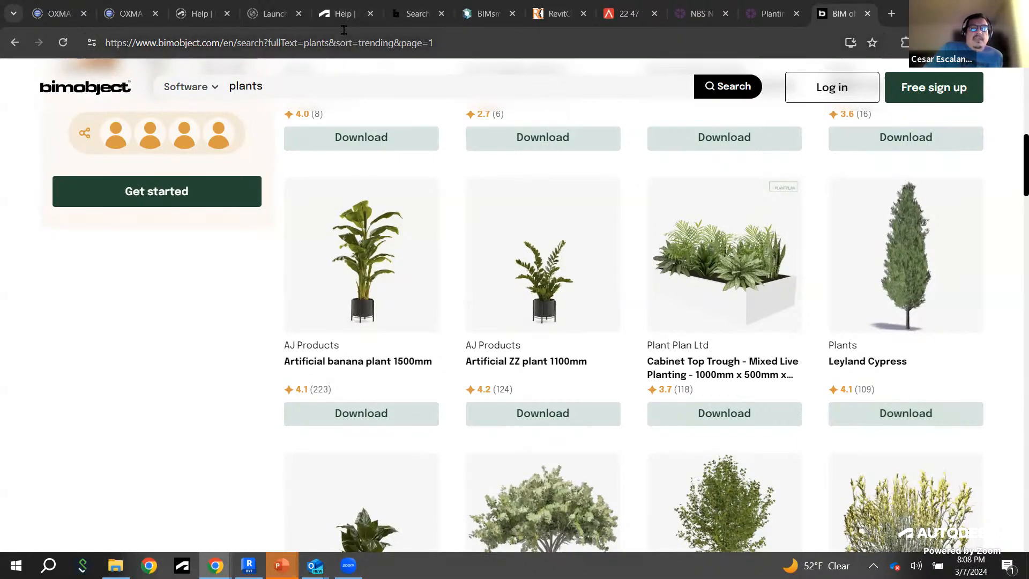
scroll(826, 251, "down", 5)
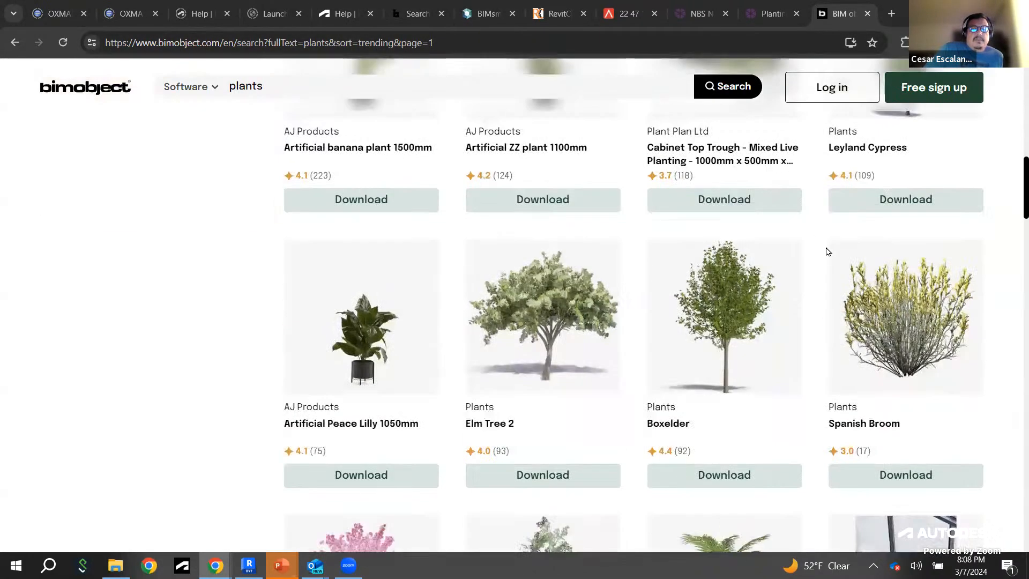
scroll(825, 251, "up", 5)
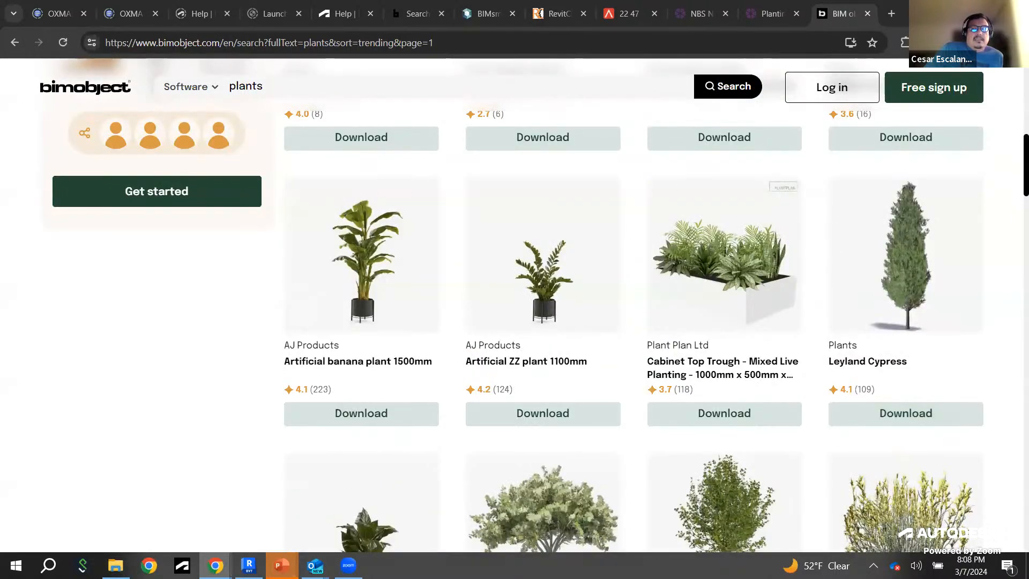
left_click_drag(106, 43, 220, 42)
Step: Switch to Revit and examine the delivery van, trees and people placed around the house in the 3D view
key("alt+Tab")
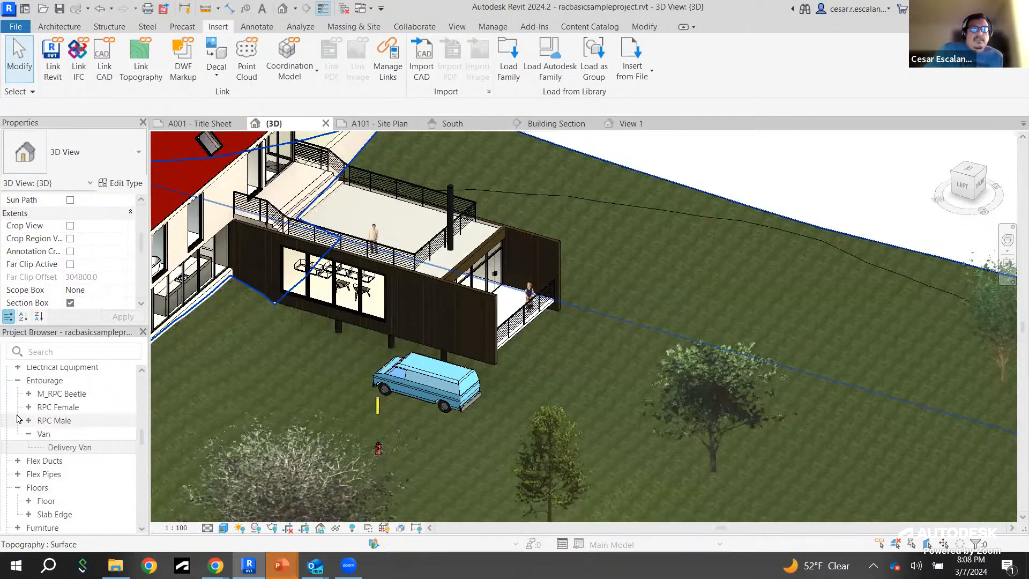
middle_click_drag(473, 394, 719, 300)
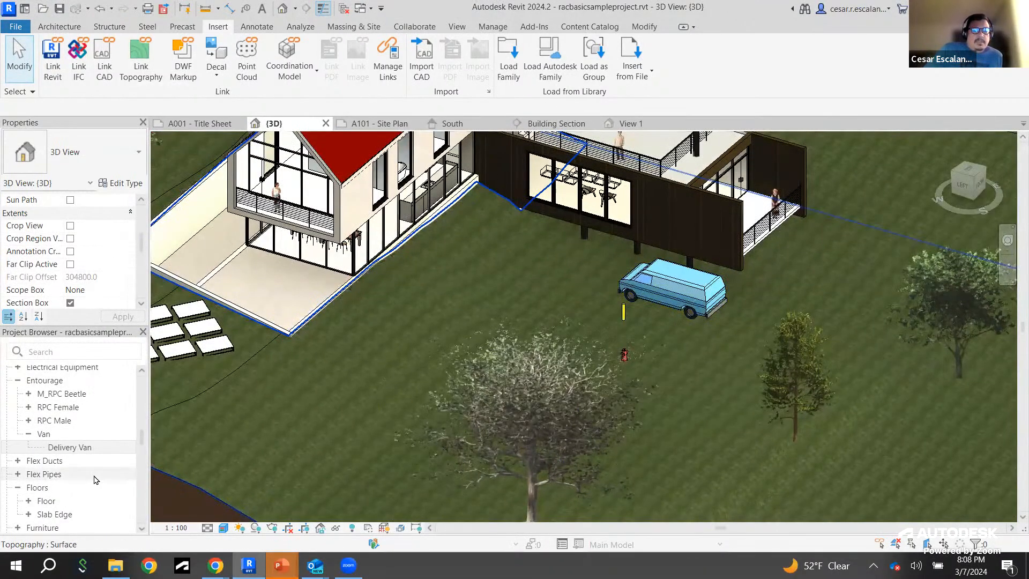
middle_click_drag(471, 384, 467, 385)
scroll(410, 385, "down", 5)
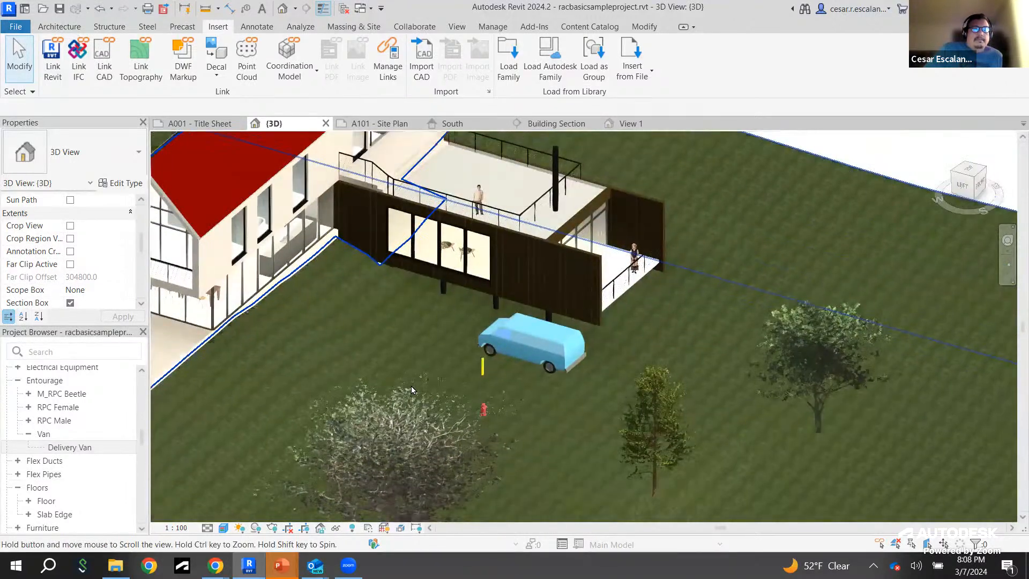
scroll(571, 355, "up", 6)
middle_click_drag(571, 355, 719, 257)
scroll(715, 265, "down", 2)
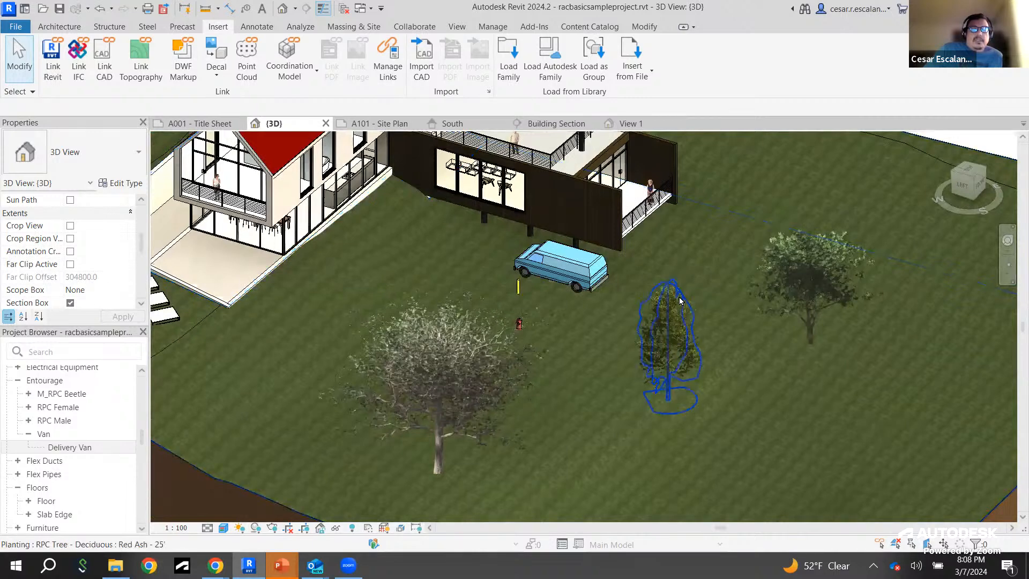
scroll(683, 369, "up", 2)
middle_click_drag(674, 276, 615, 413)
scroll(617, 418, "up", 3)
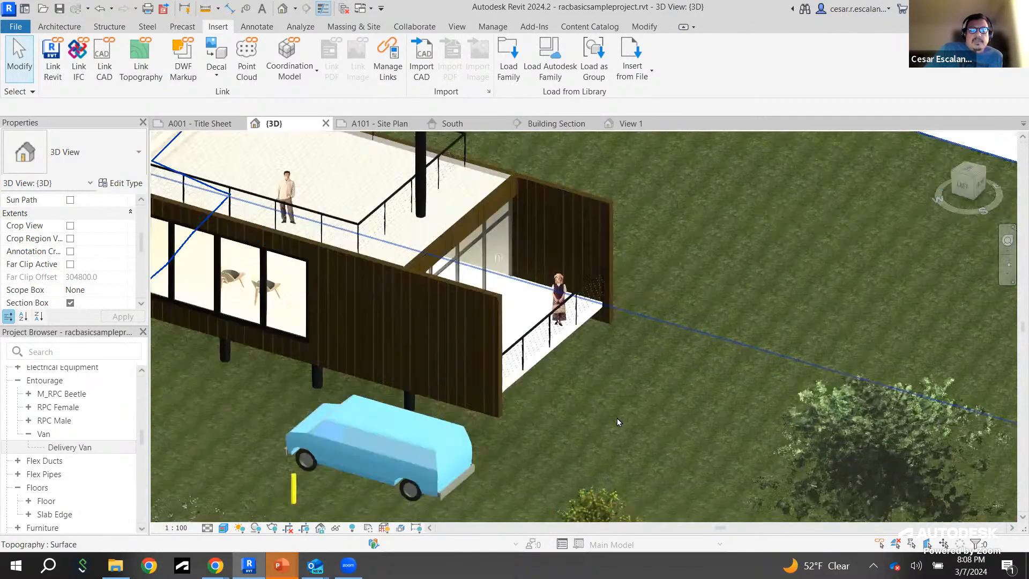
Step: Select the RPC Female entourage figure beside the terrace railing and inspect its family and type
middle_click_drag(574, 239, 678, 396)
scroll(612, 418, "up", 4)
scroll(587, 316, "up", 2)
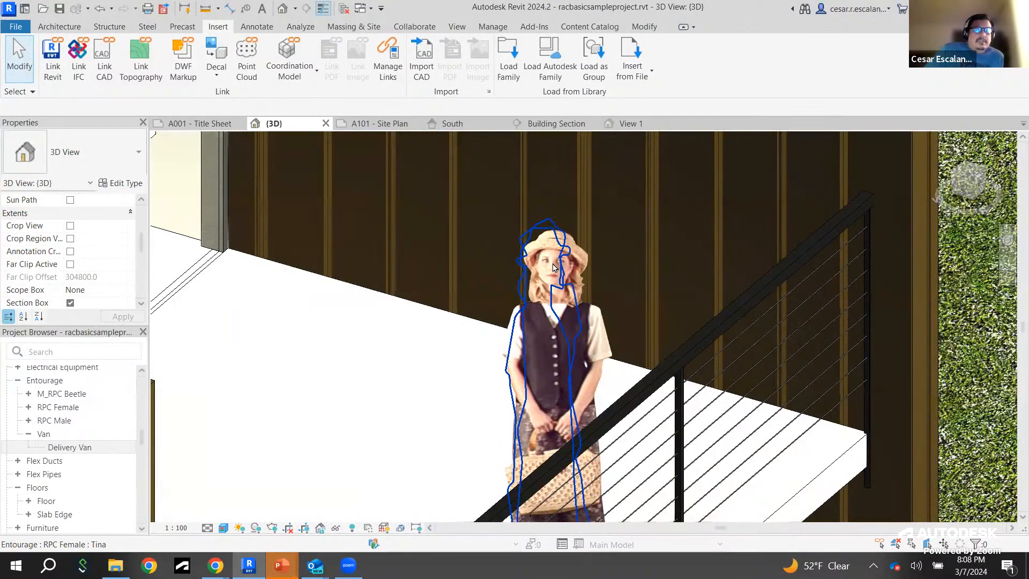
left_click(554, 265)
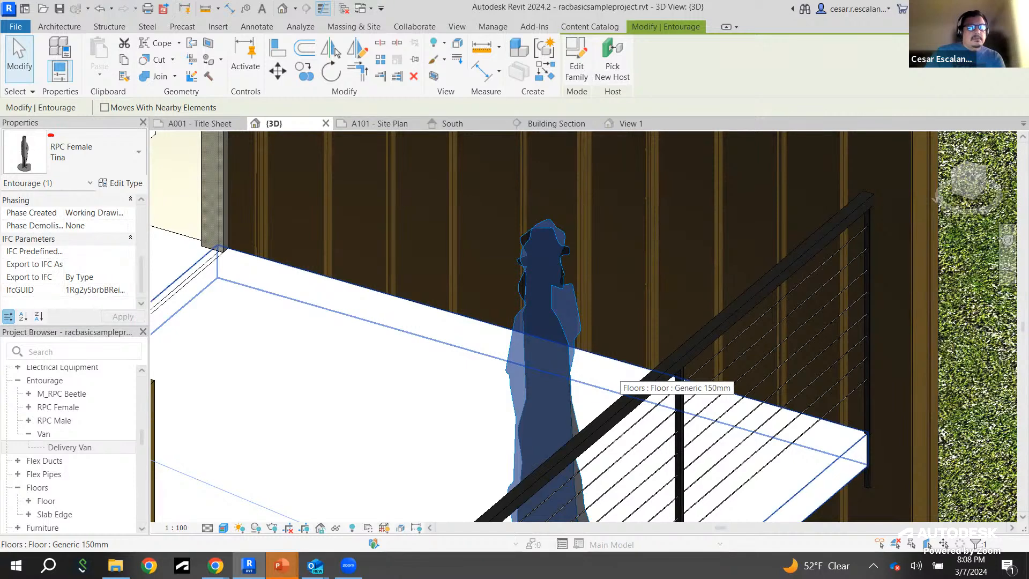
left_click_drag(51, 135, 69, 136)
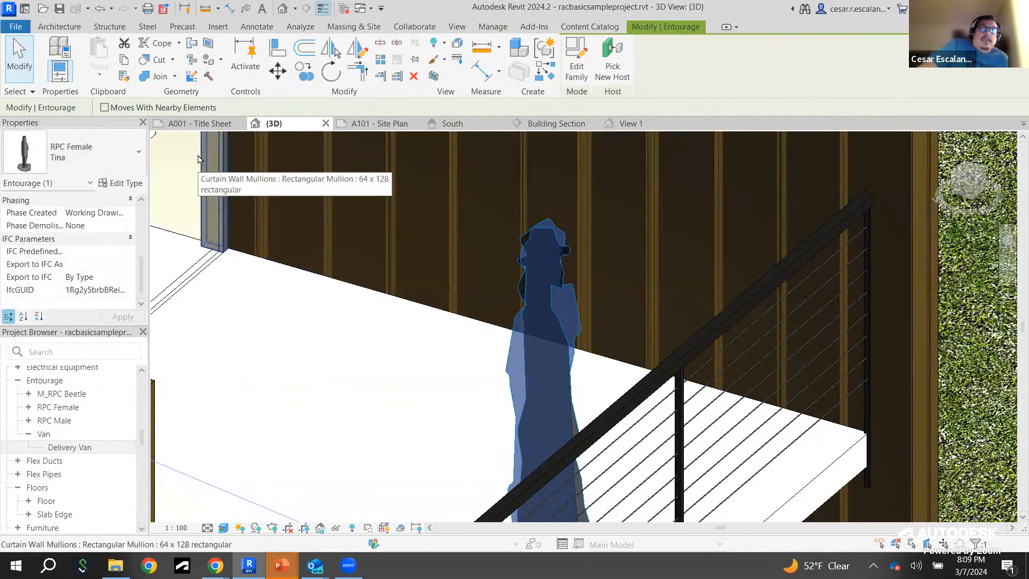
Step: Switch back to the BIMobject browser window and search Google for "archivision" in a new tab
mouse_move(220, 563)
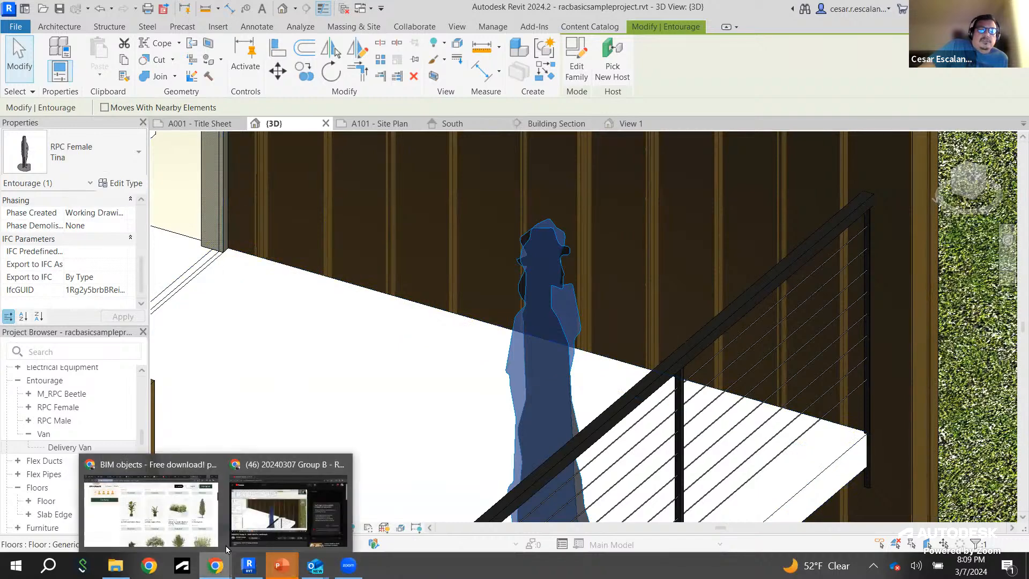
left_click(150, 509)
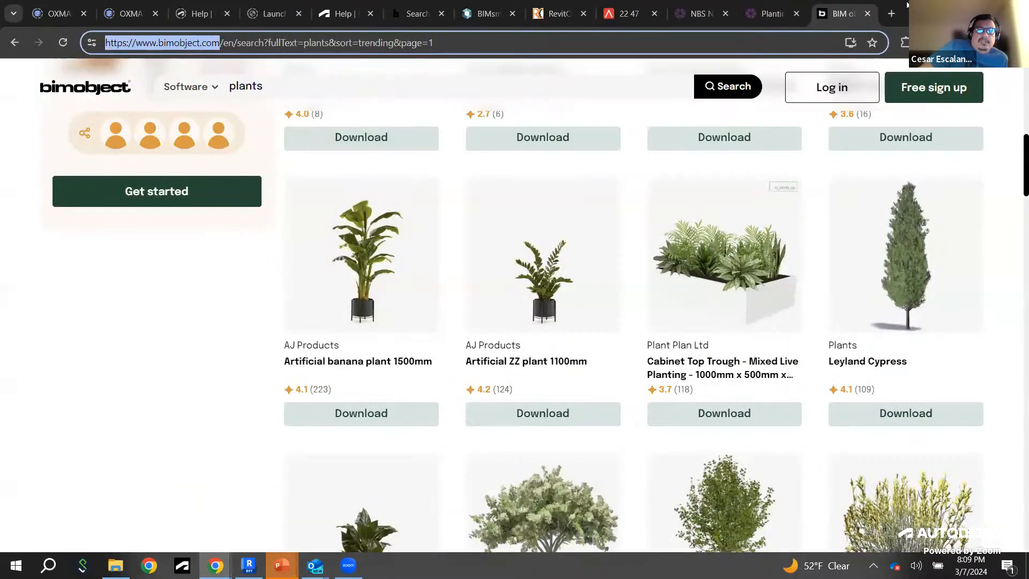
left_click(892, 13)
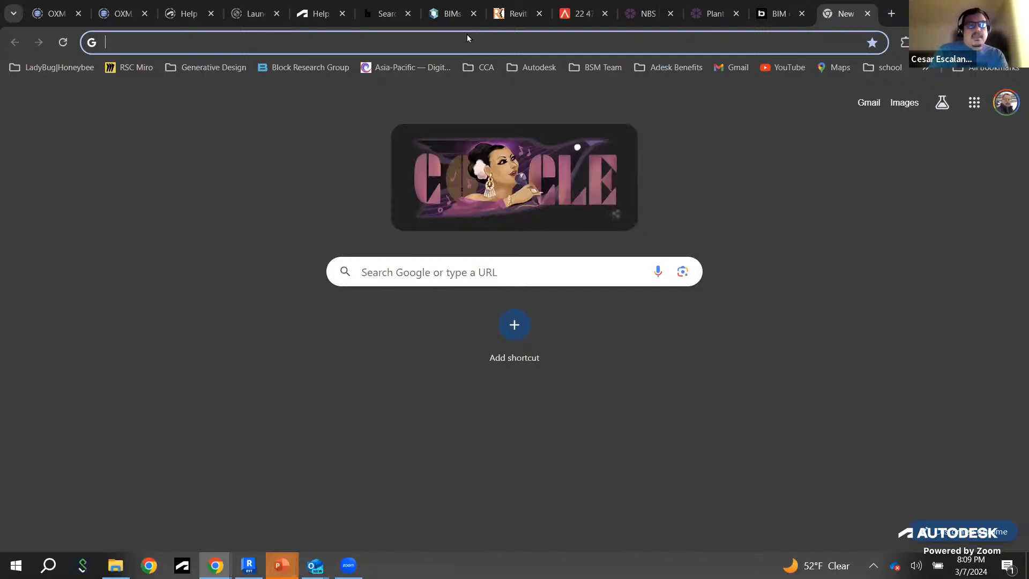
type("archivisi")
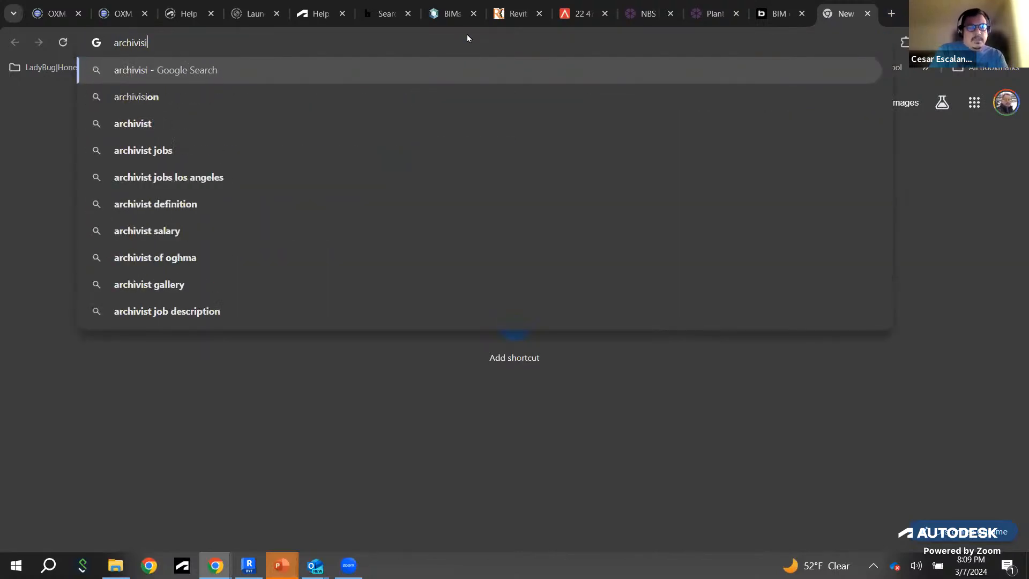
type("on")
key("Return")
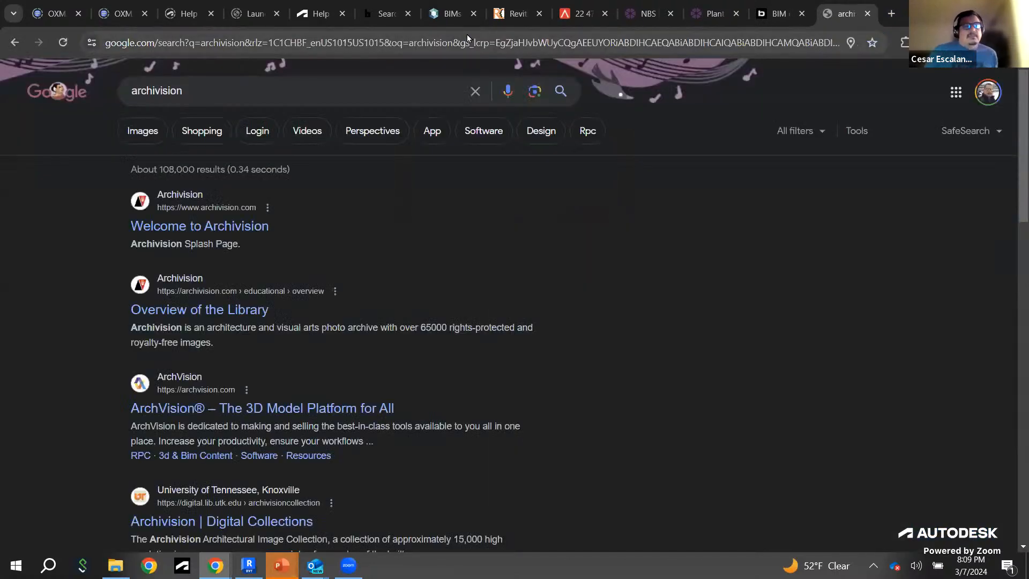
Step: Open the ArchVision 3D model platform site from the search results and go to its RPC content page
left_click(239, 226)
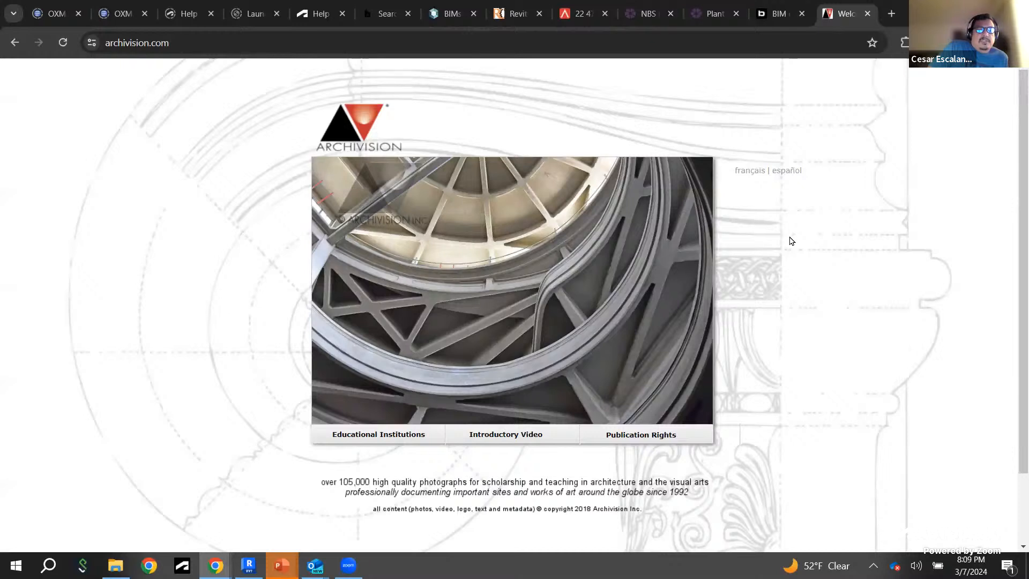
left_click(14, 42)
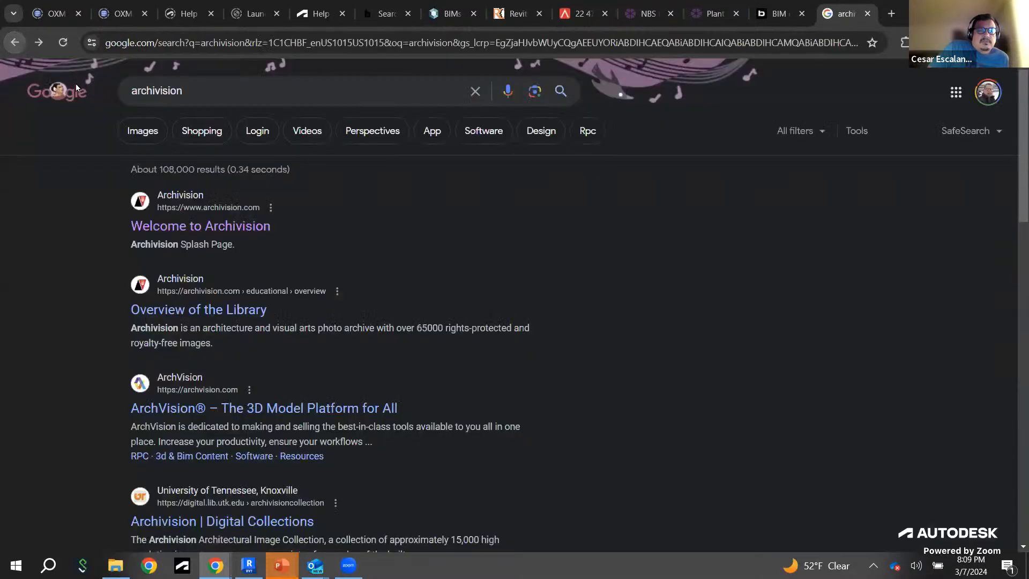
left_click(193, 406)
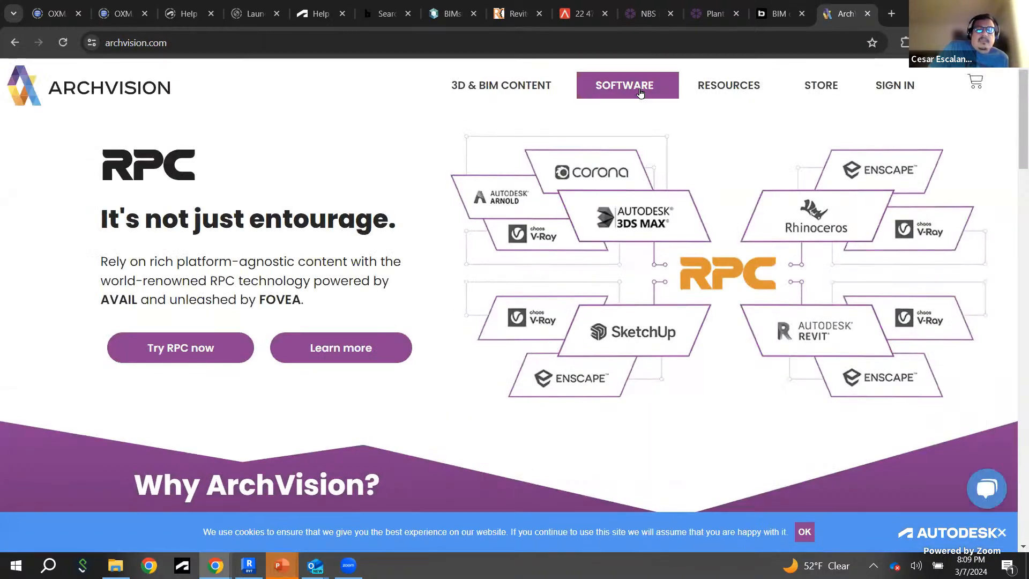
mouse_move(518, 91)
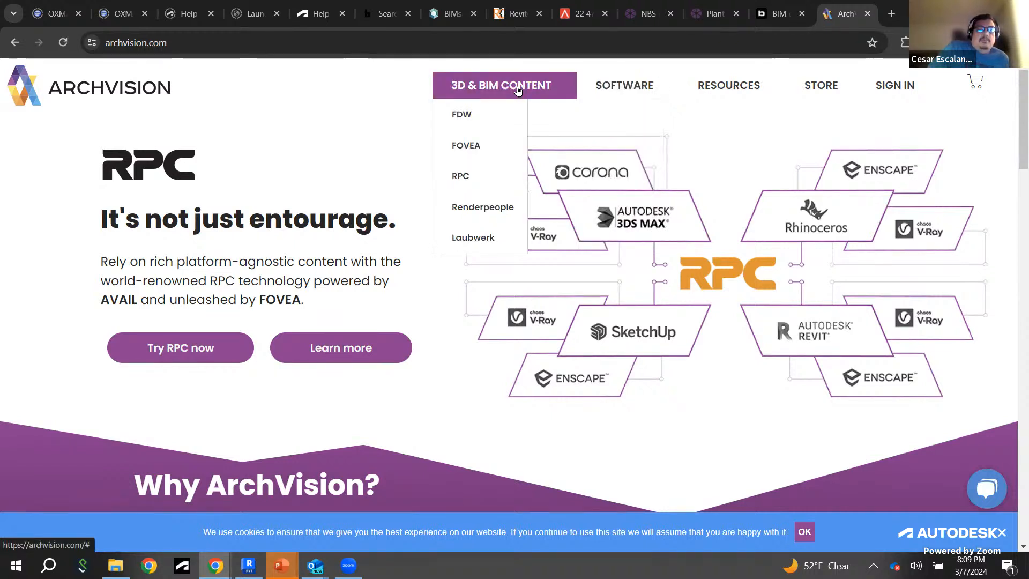
left_click(518, 91)
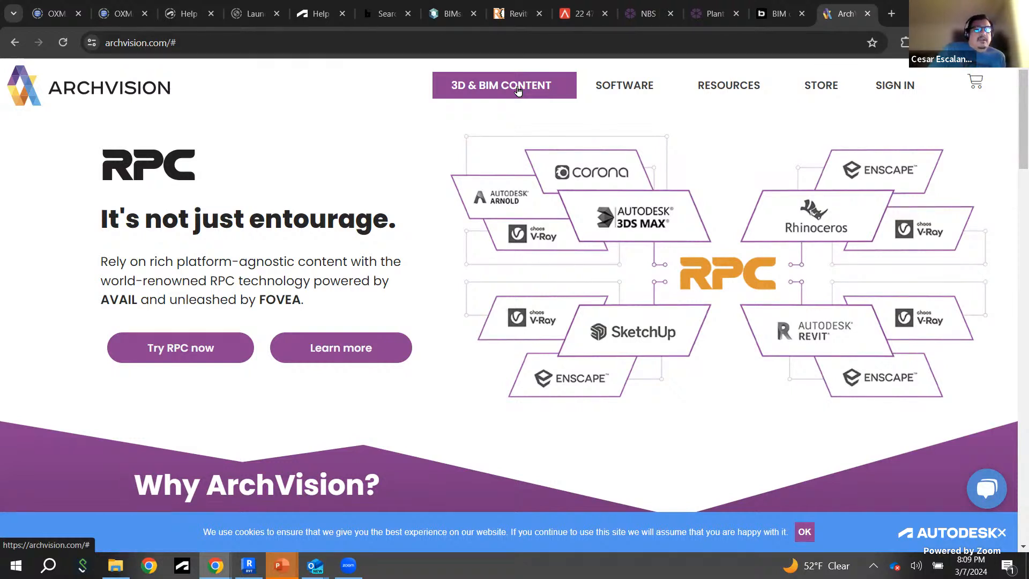
left_click(518, 91)
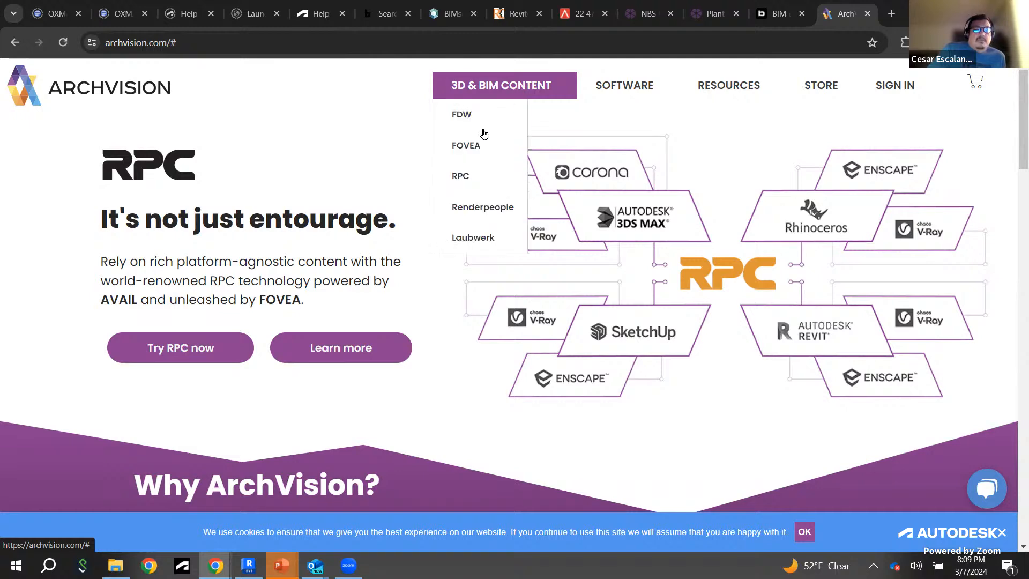
left_click(483, 174)
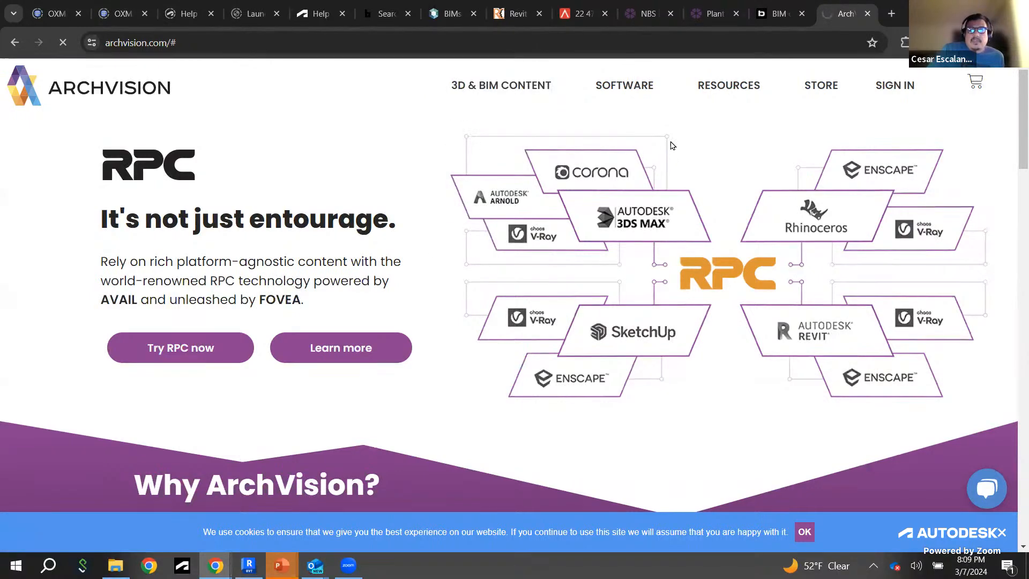
Step: Review the RPC page's supported application plugins, rendering engines and the preview of people content
scroll(589, 221, "down", 9)
scroll(589, 220, "down", 8)
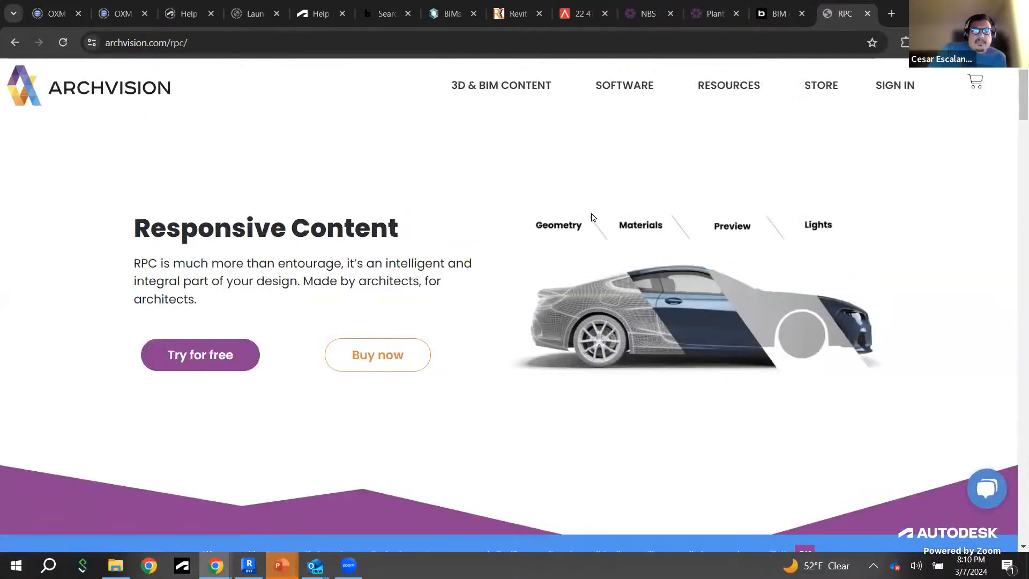
scroll(591, 215, "down", 12)
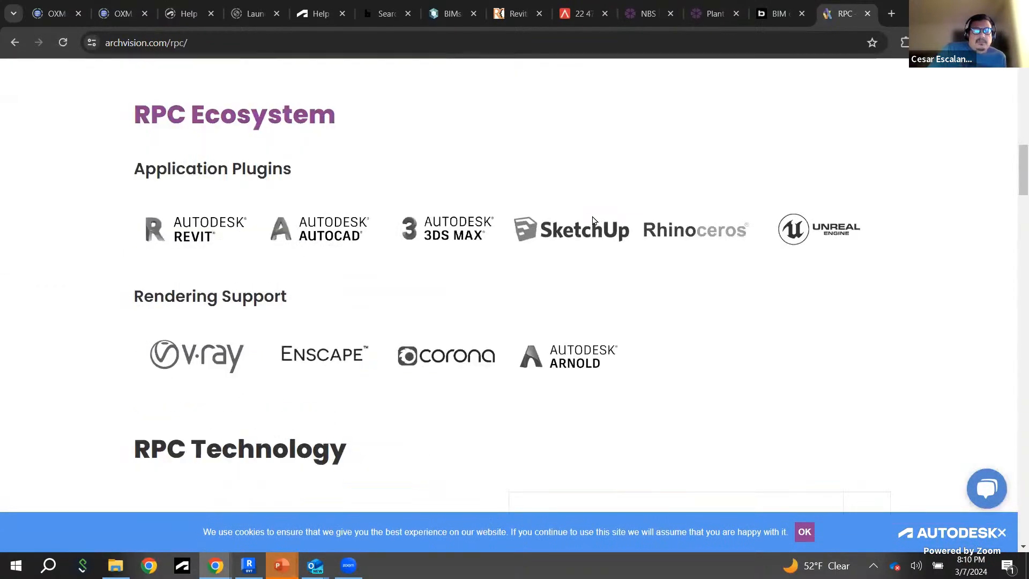
scroll(592, 220, "down", 15)
scroll(592, 220, "down", 15)
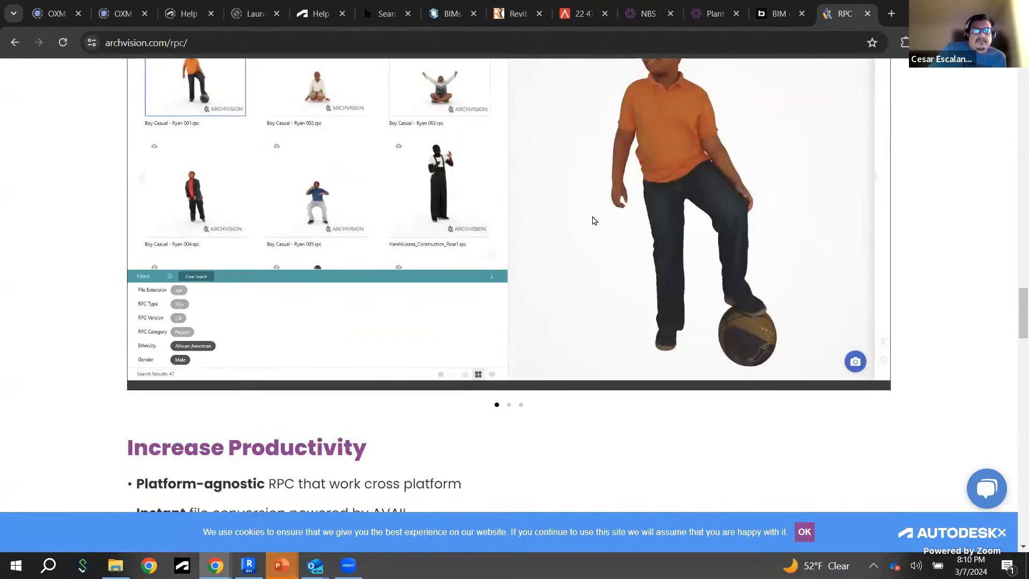
scroll(593, 220, "up", 10)
scroll(591, 221, "down", 3)
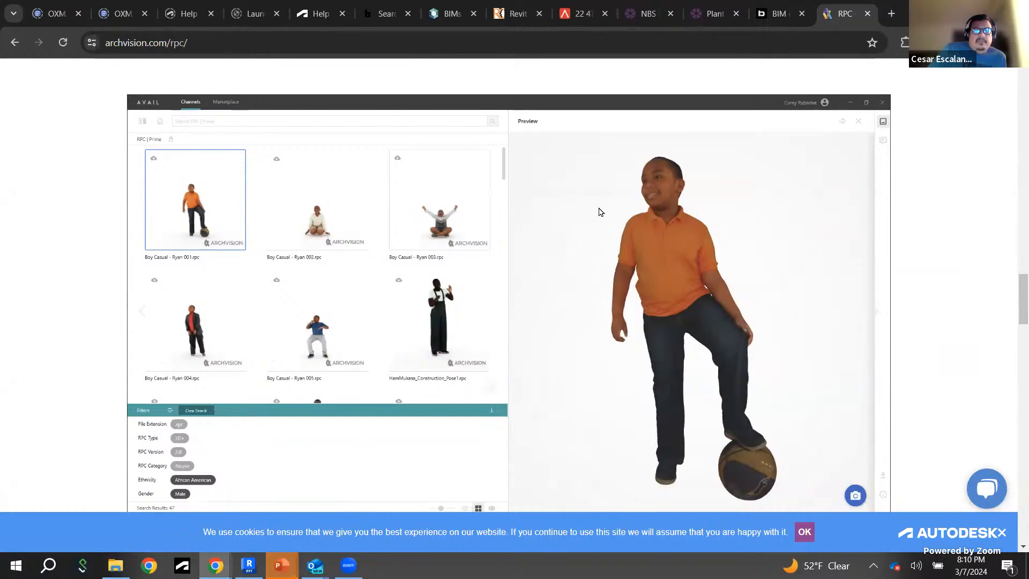
Step: Browse the RPC | Prime Channel gallery and load more of its aircraft and vehicle models
scroll(598, 213, "down", 14)
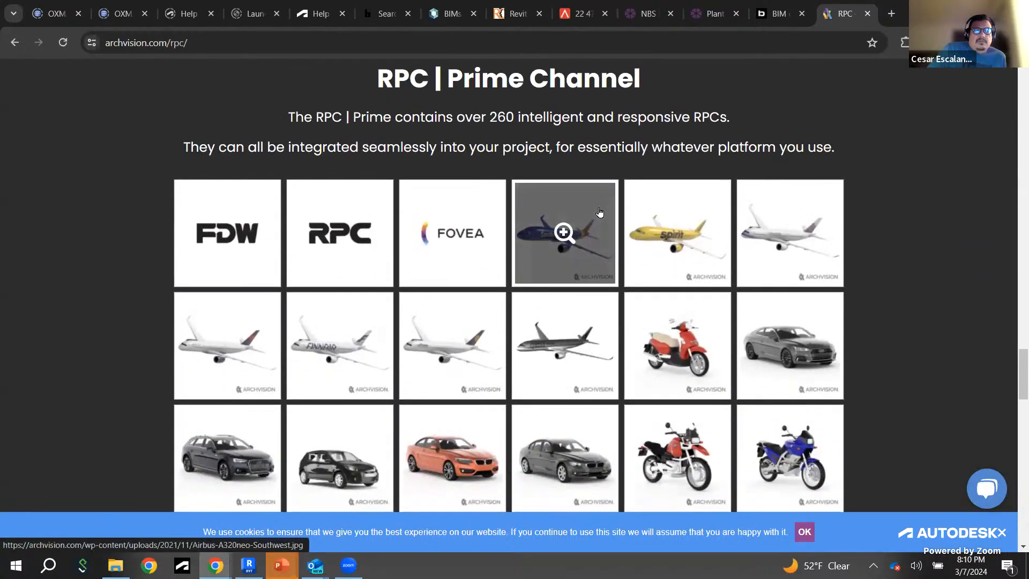
scroll(751, 225, "down", 5)
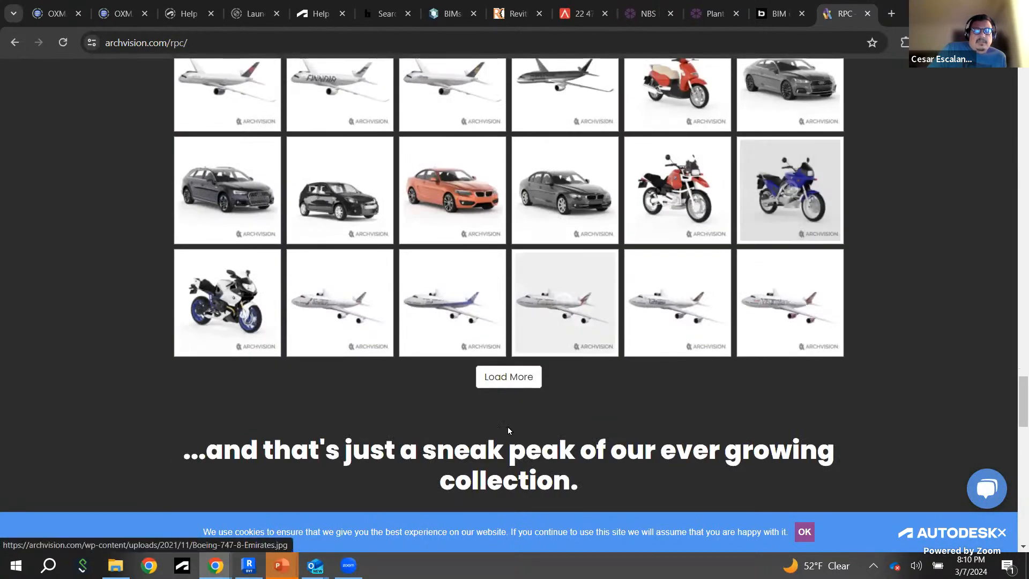
left_click(515, 376)
scroll(517, 376, "down", 6)
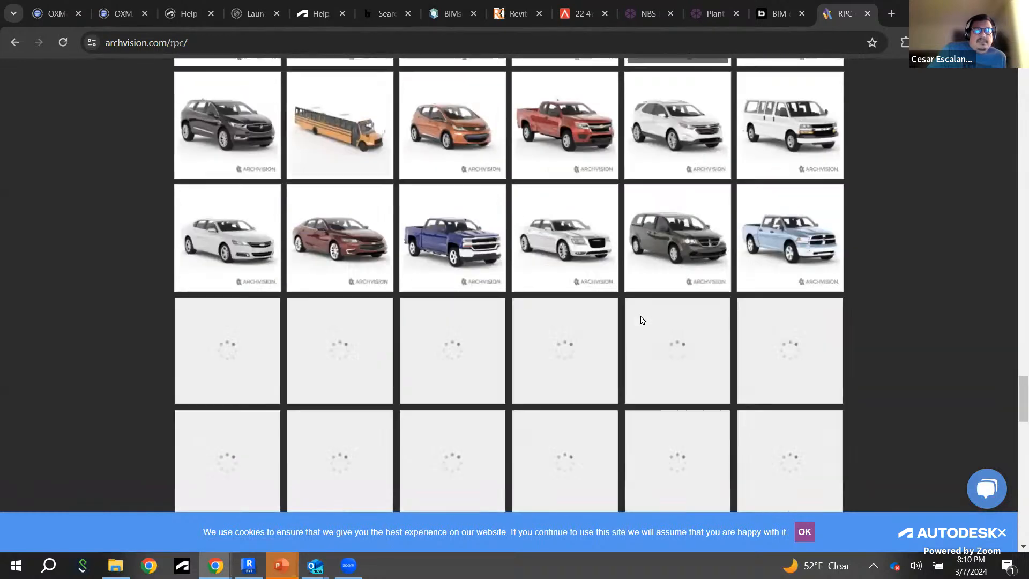
left_click(500, 492)
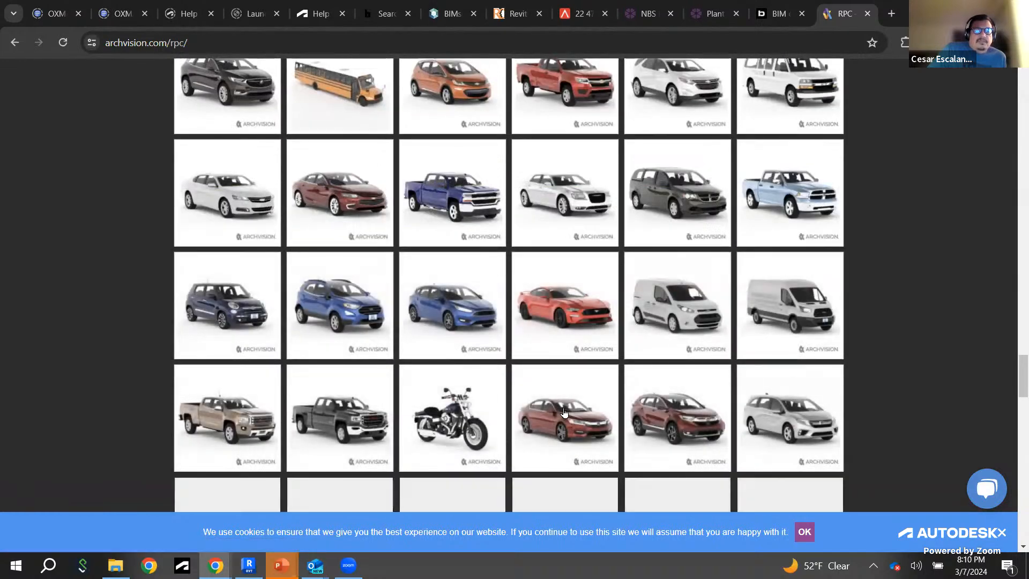
scroll(572, 399, "down", 10)
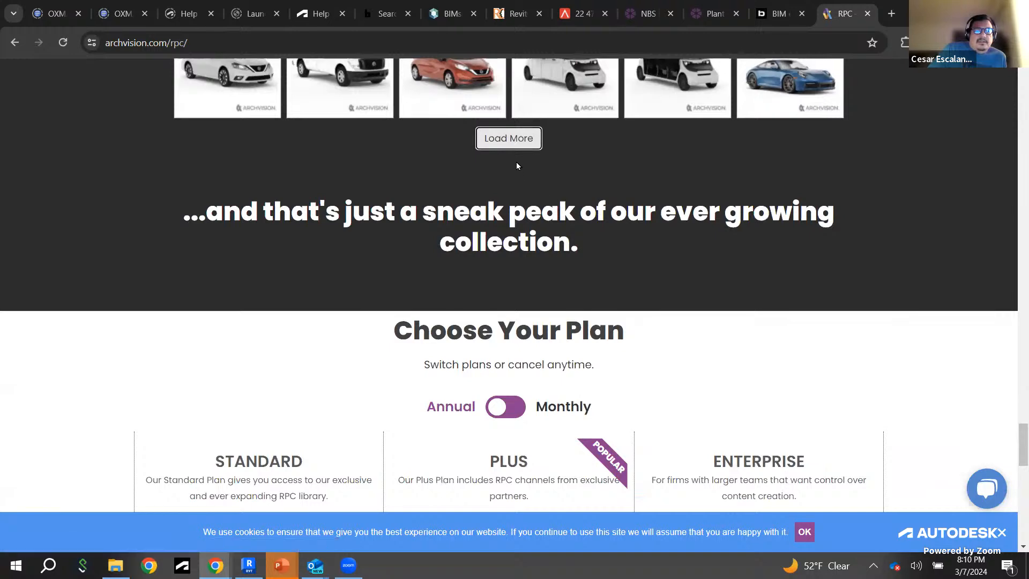
left_click(516, 146)
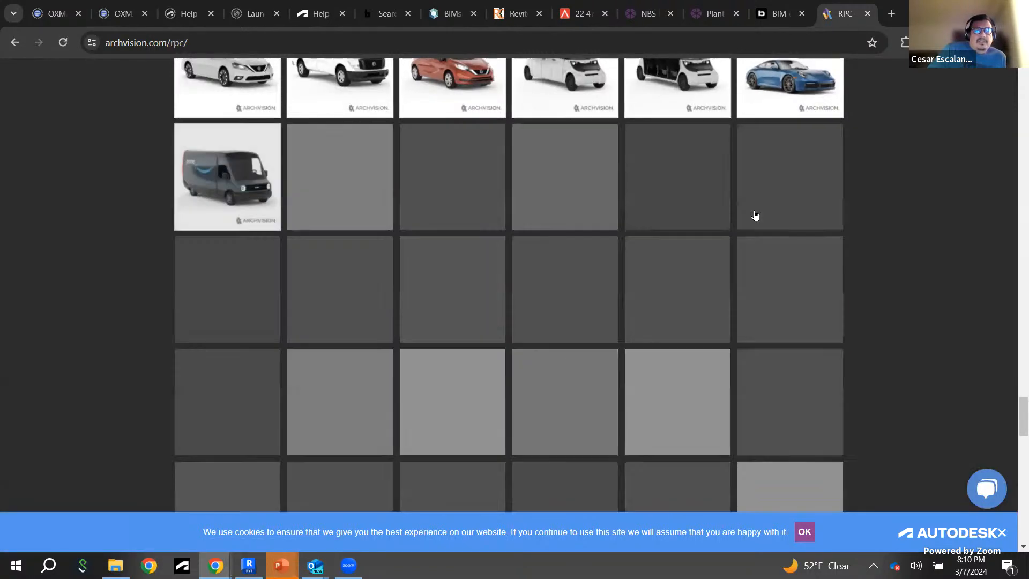
scroll(753, 218, "down", 5)
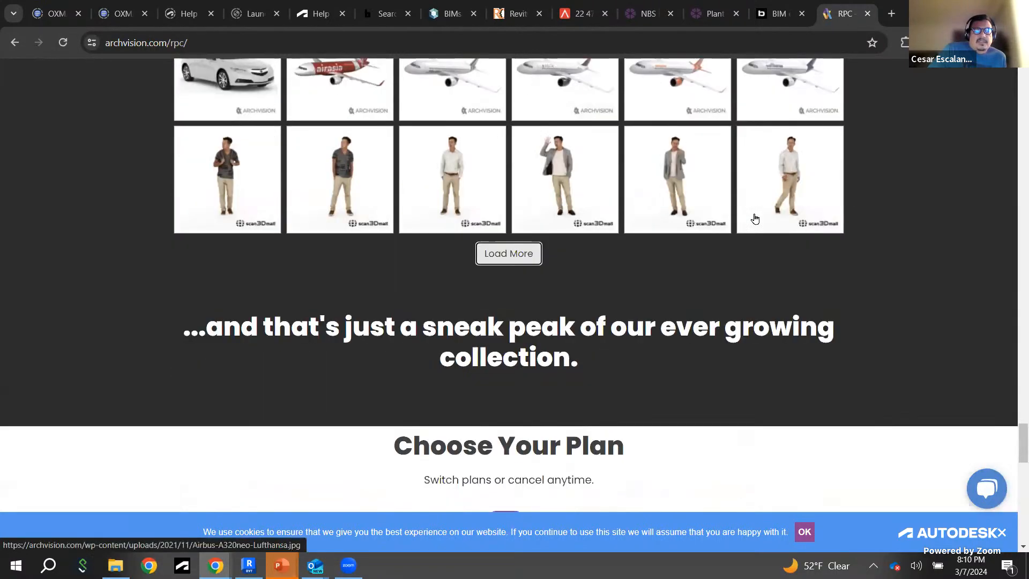
Step: Load further batches of the Prime Channel gallery and look through the people models
left_click(492, 255)
scroll(587, 254, "down", 4)
scroll(587, 254, "down", 3)
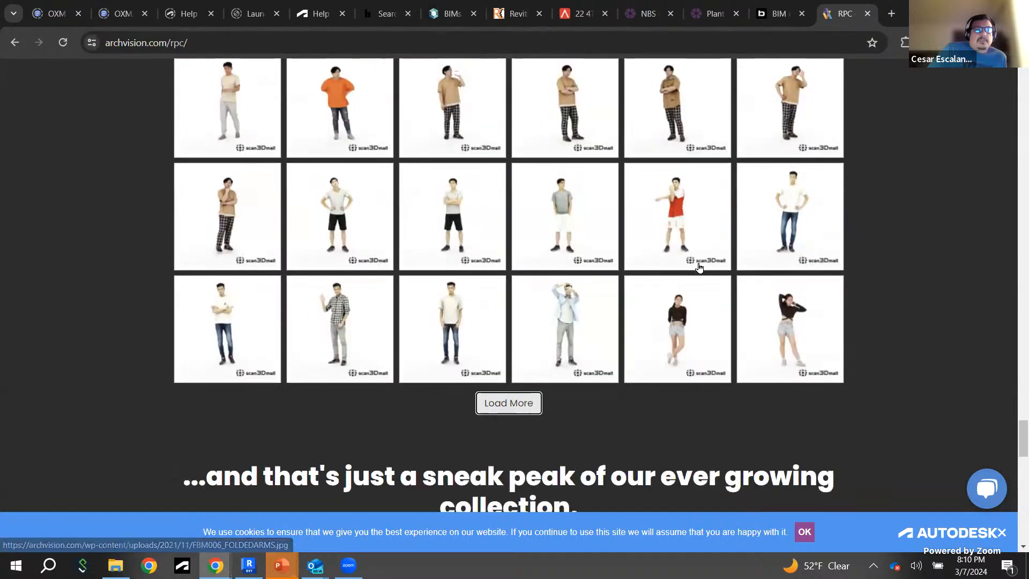
left_click(515, 300)
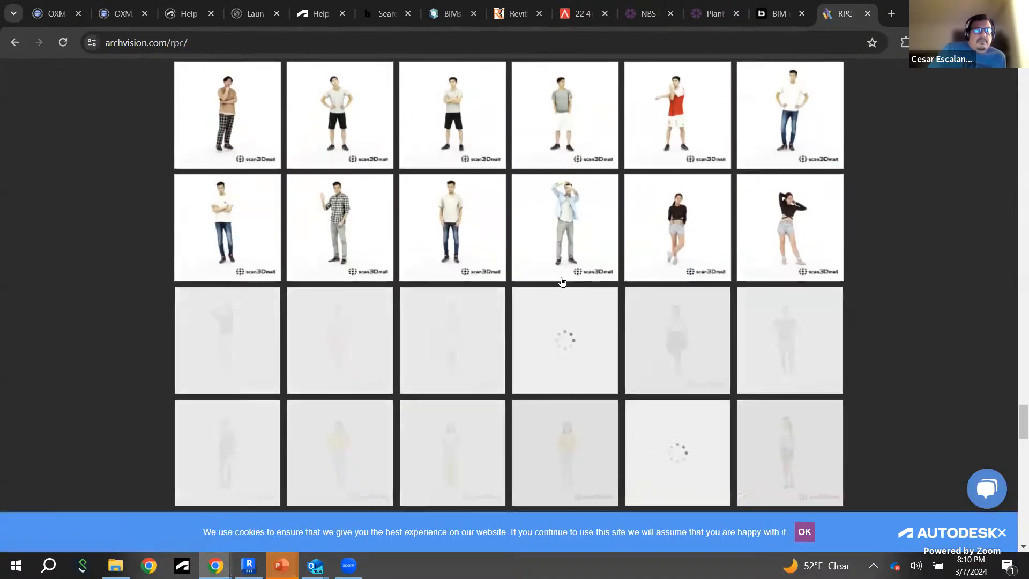
scroll(517, 345, "down", 3)
left_click(517, 349)
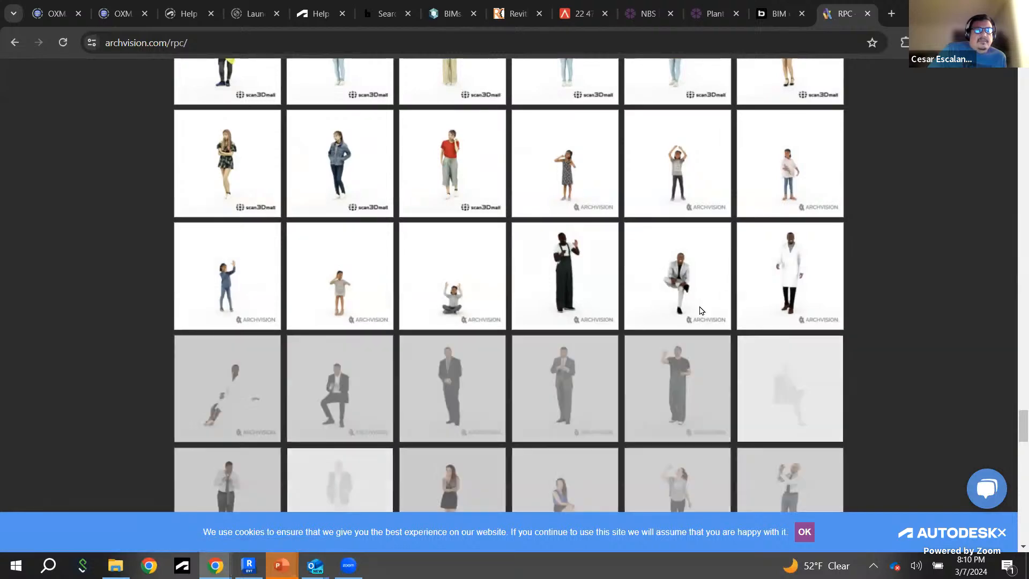
scroll(700, 305, "down", 5)
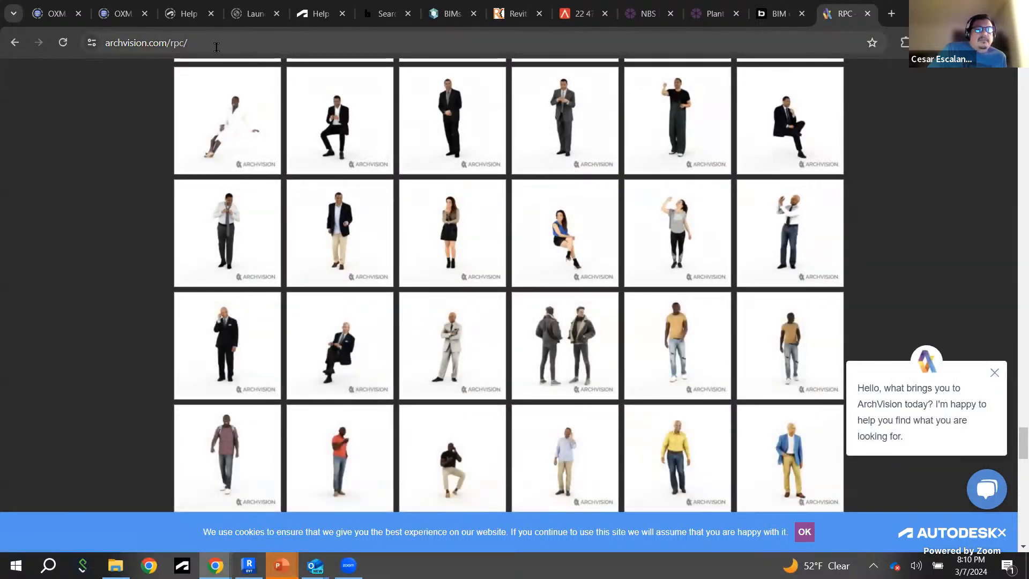
Step: Copy the RPC page's web address and close the ArchVision and BIMobject pages
left_click(217, 46)
right_click(217, 47)
left_click(274, 175)
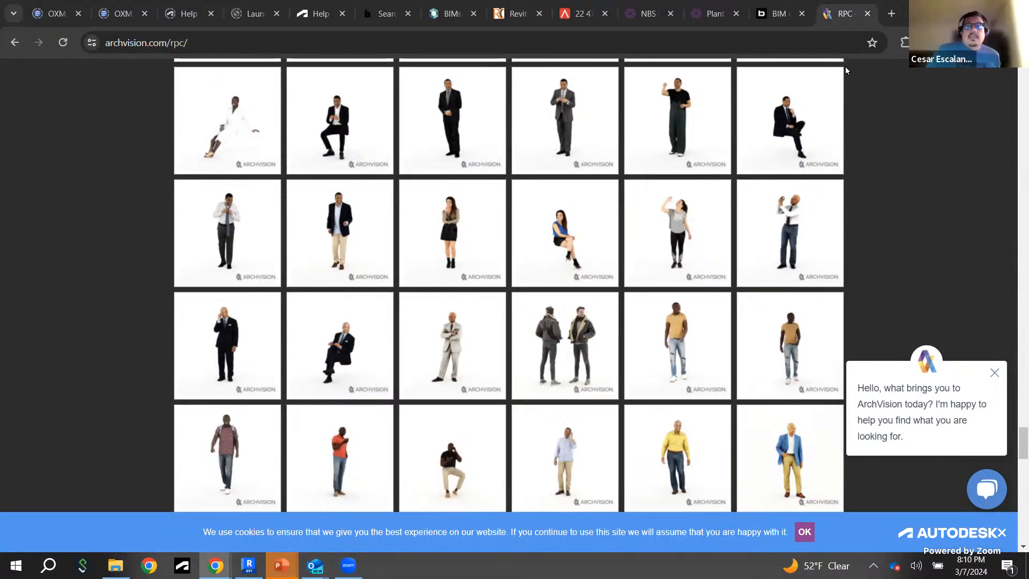
left_click(867, 13)
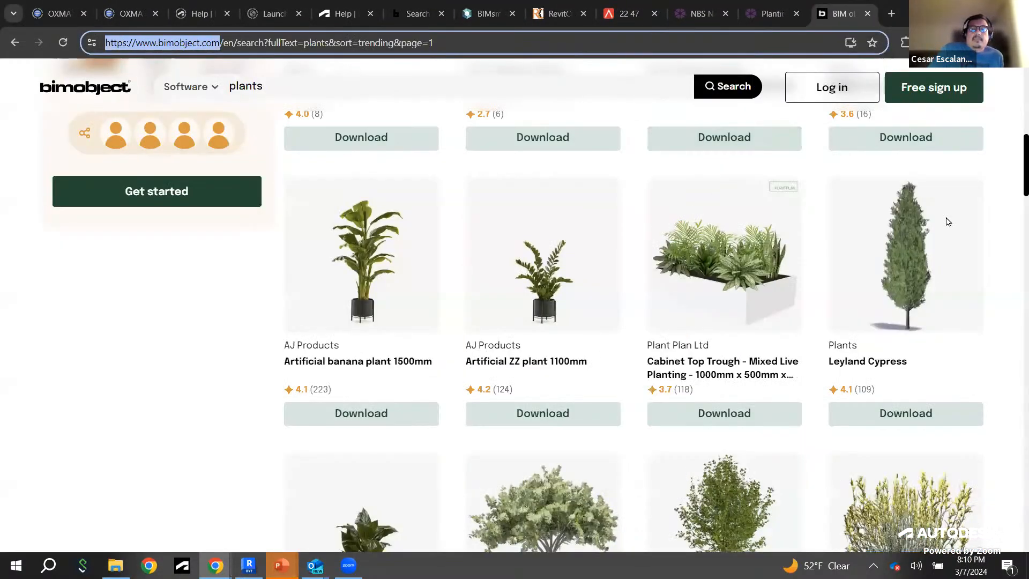
left_click(867, 13)
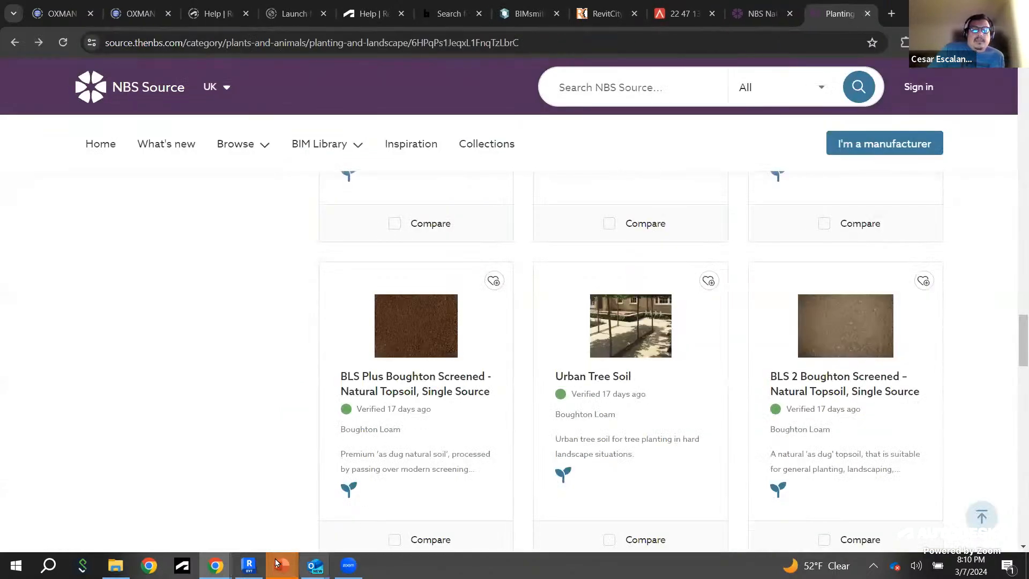
Step: Switch to Revit, deselect the RPC Female figure and examine the whole house site from the opposite side in 3D
left_click(249, 565)
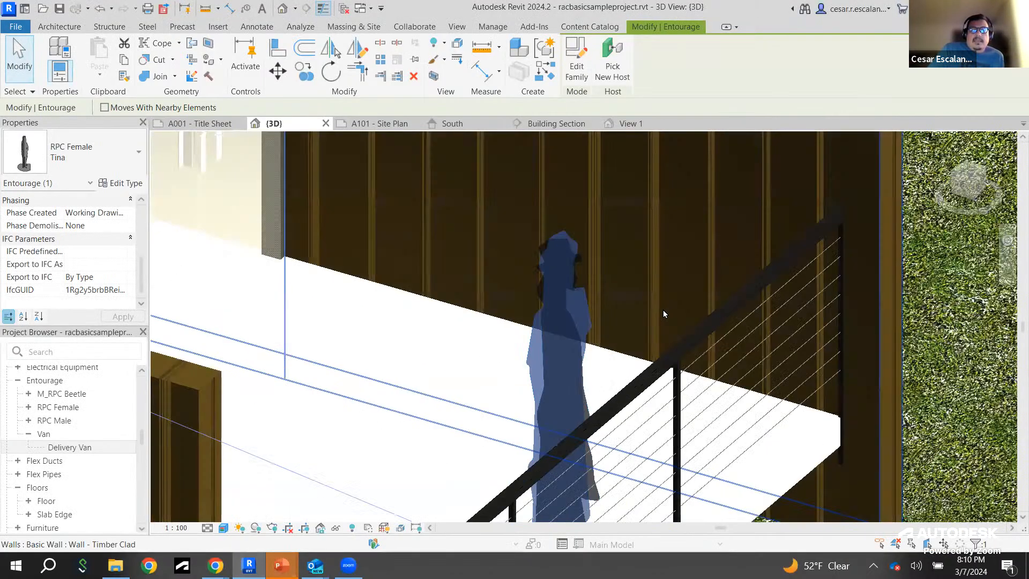
scroll(663, 310, "down", 8)
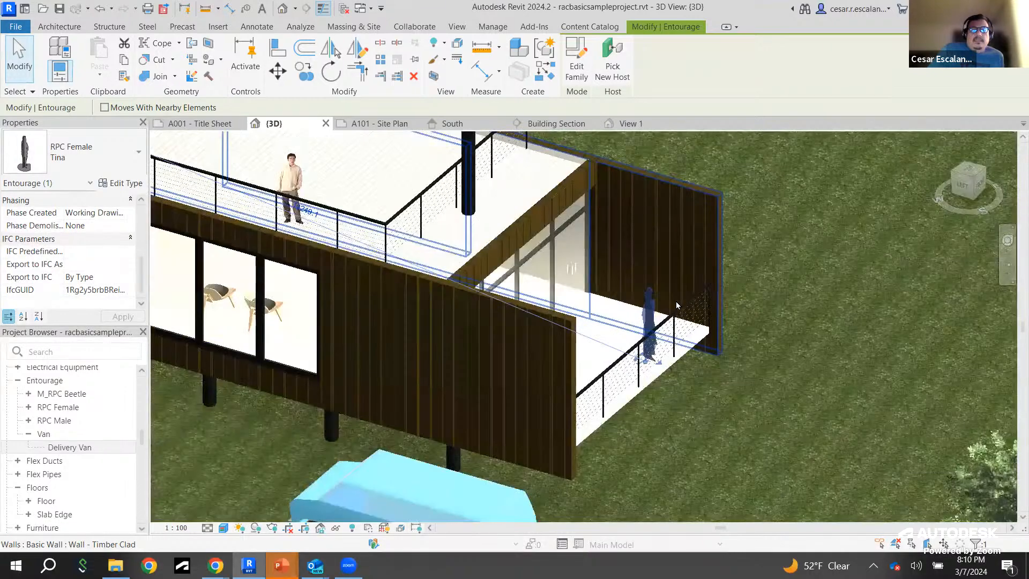
scroll(677, 301, "down", 6)
left_click(812, 188)
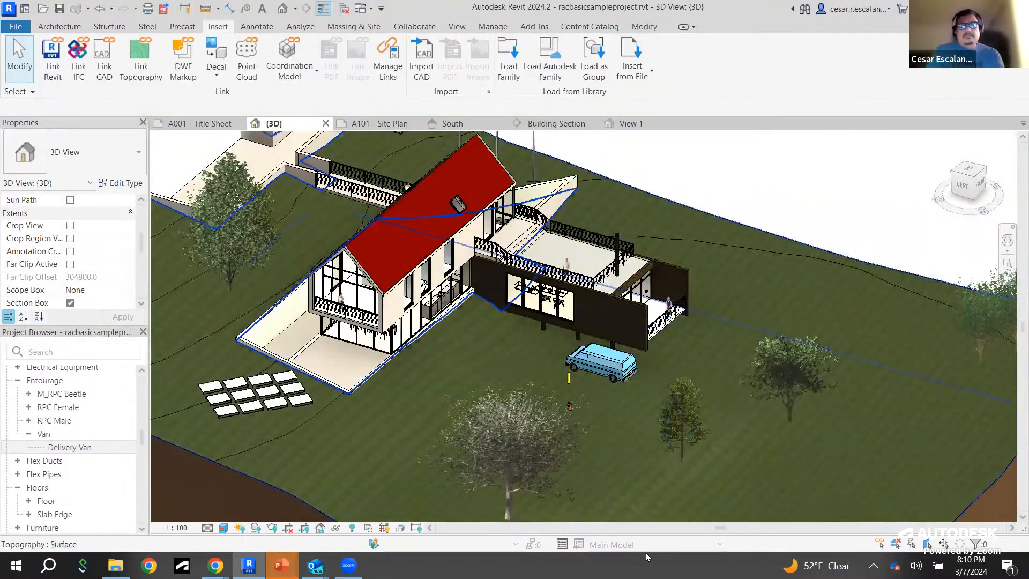
scroll(590, 449, "down", 4)
middle_click_drag(590, 449, 803, 466, "shift")
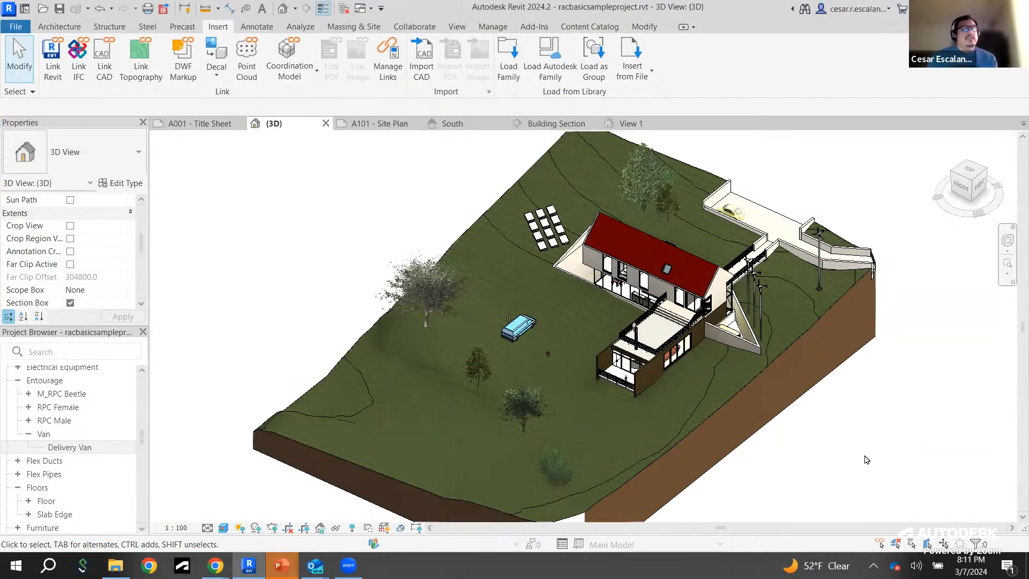
Step: Bring up the Open dialog for files and try the Audit option, cancelling out of its warning
left_click(12, 27)
left_click(46, 121)
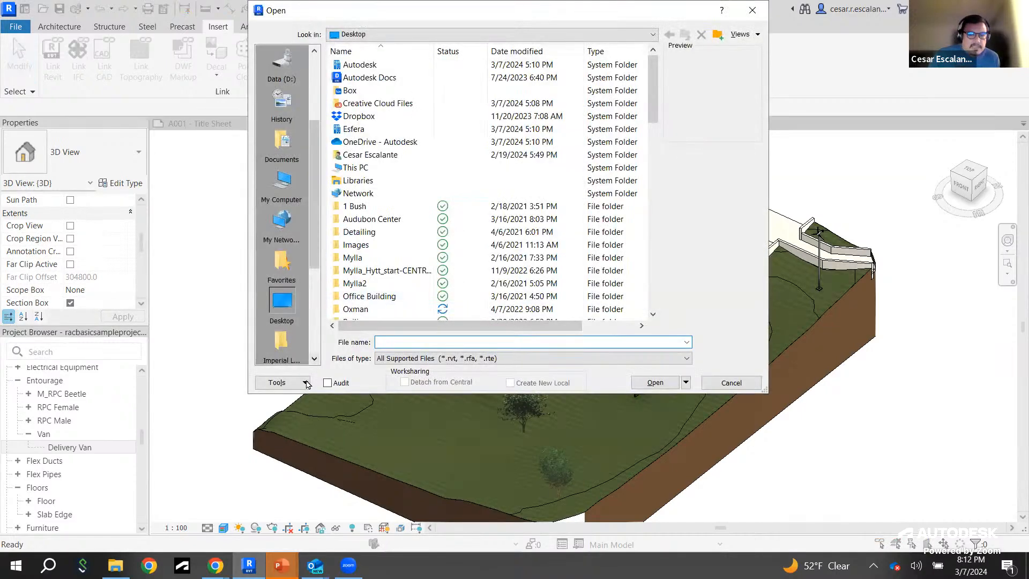
left_click(328, 383)
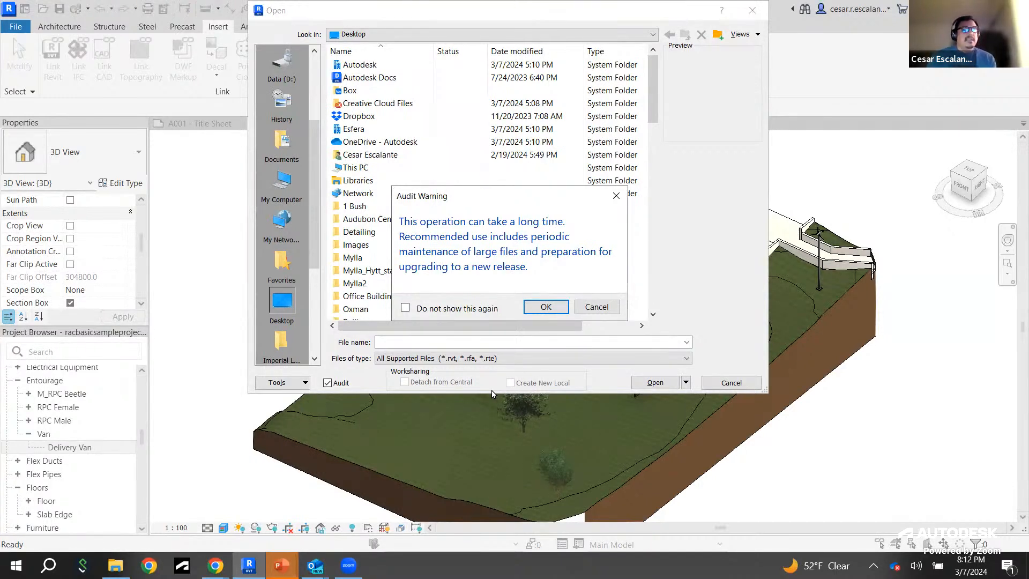
left_click(595, 307)
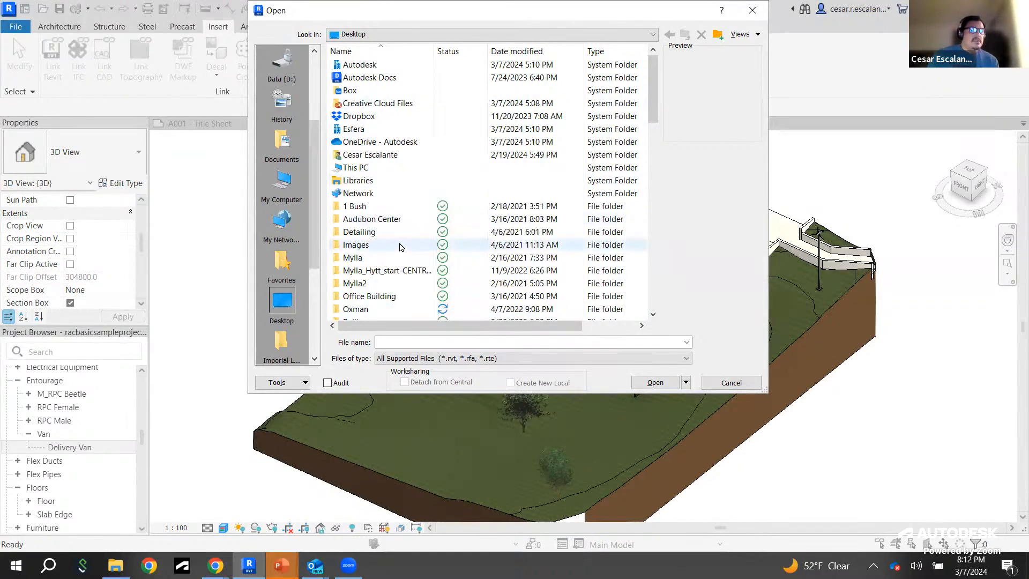
Step: Look through the Desktop files and limit the listed file type to Family Files (*.rfa)
scroll(399, 246, "down", 13)
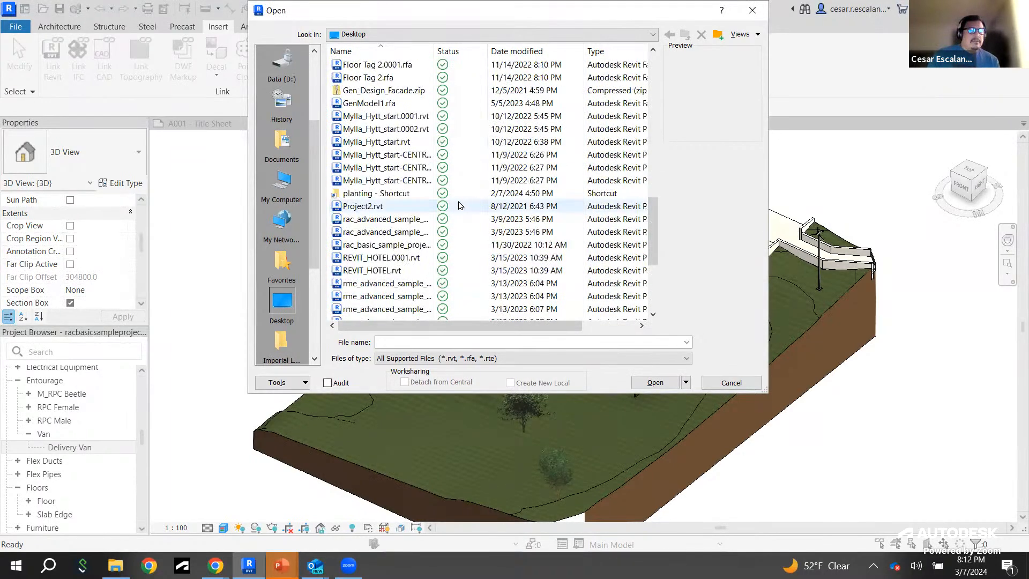
left_click(476, 359)
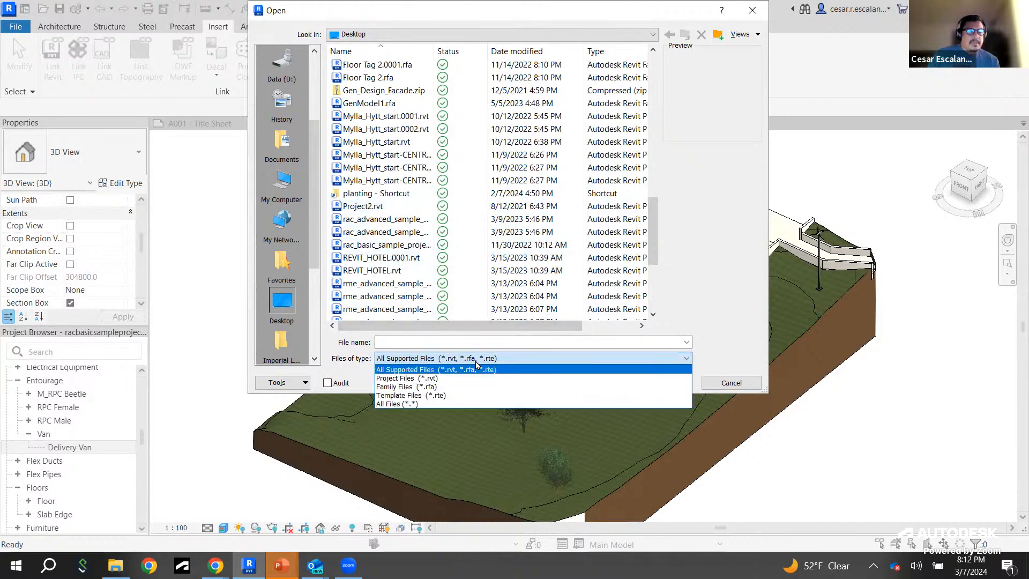
left_click(461, 386)
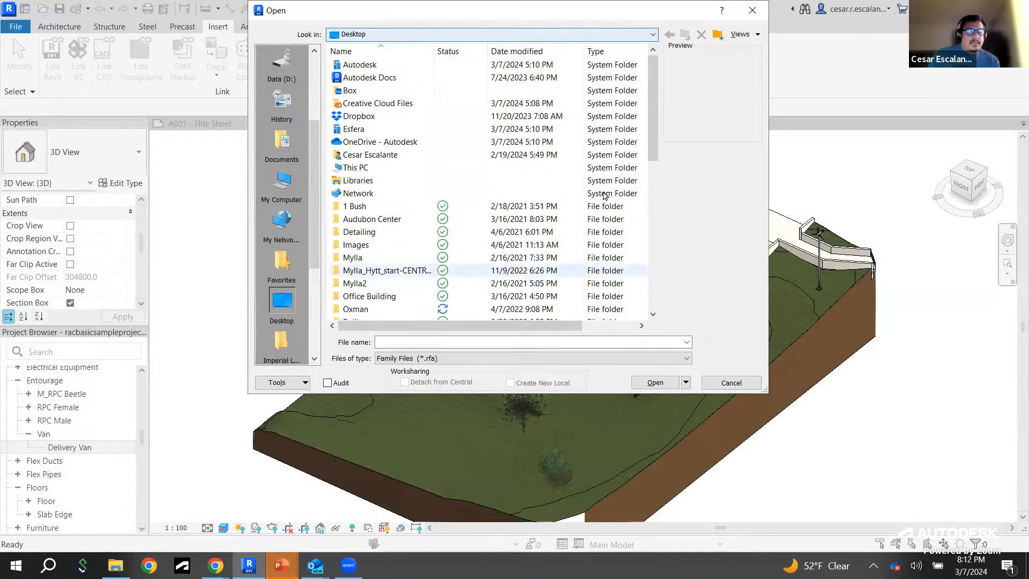
Step: Open the family file Sofa_Mylla.0002.rfa from the Desktop with the Audit option enabled, accepting the audit warning
scroll(647, 271, "down", 10)
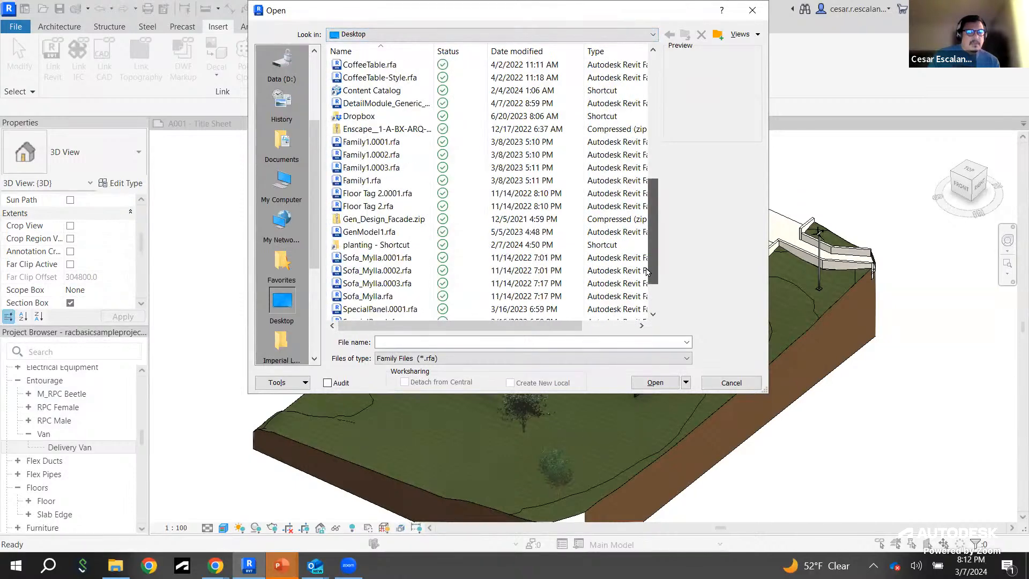
left_click(407, 271)
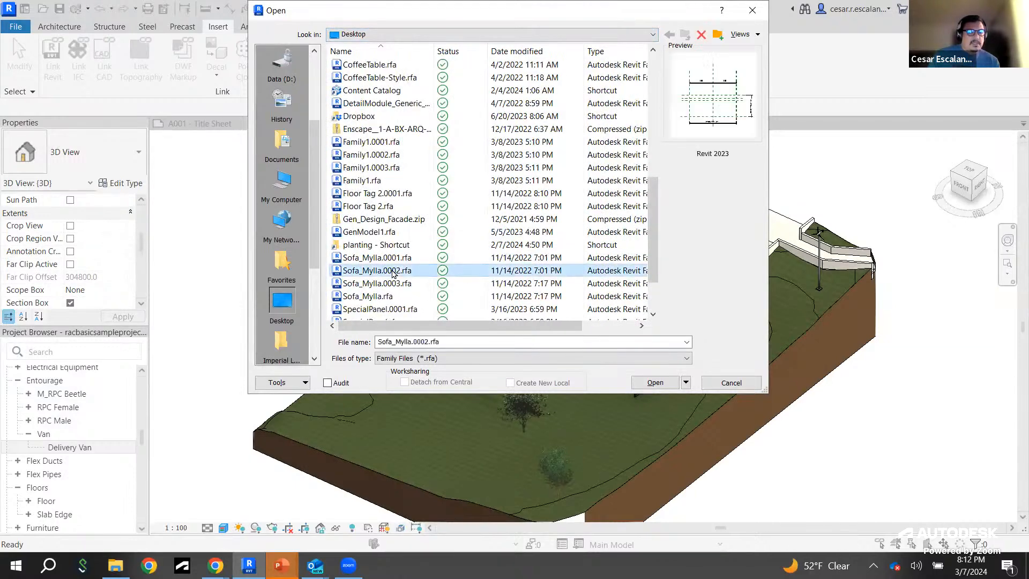
left_click(328, 382)
left_click(544, 307)
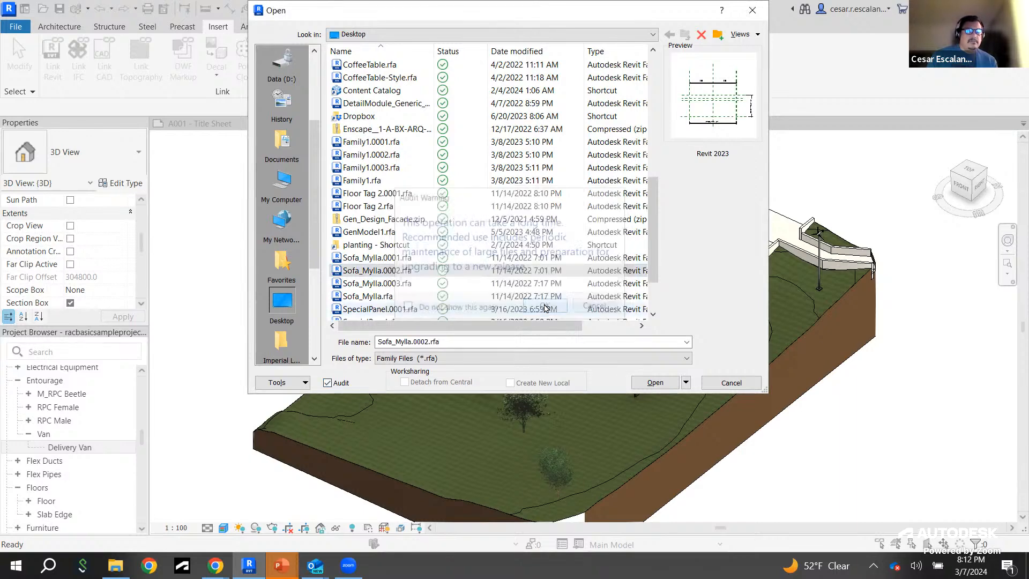
left_click(655, 382)
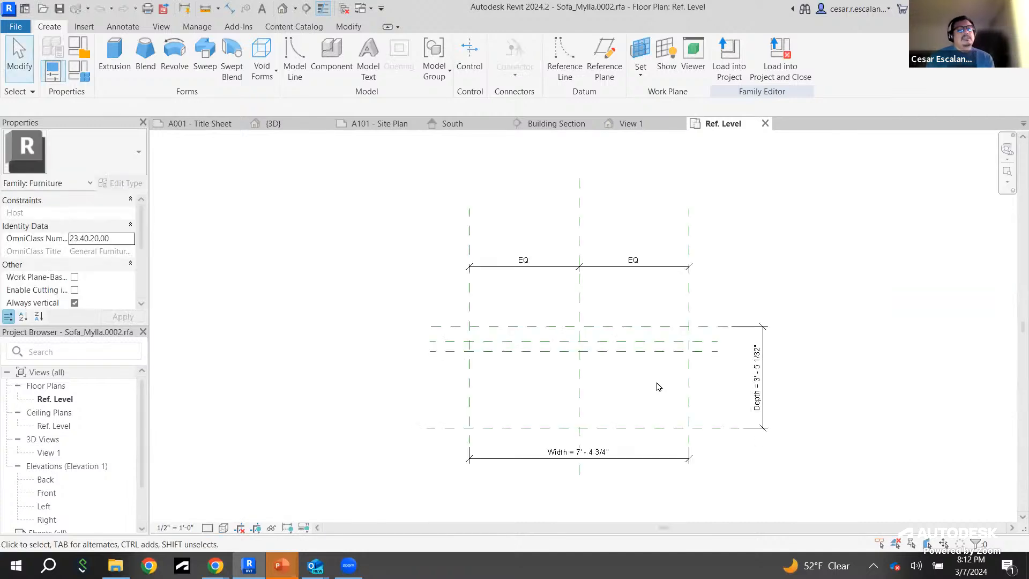
Step: View the sofa family in the default 3D view and close all its views without saving changes
left_click(282, 8)
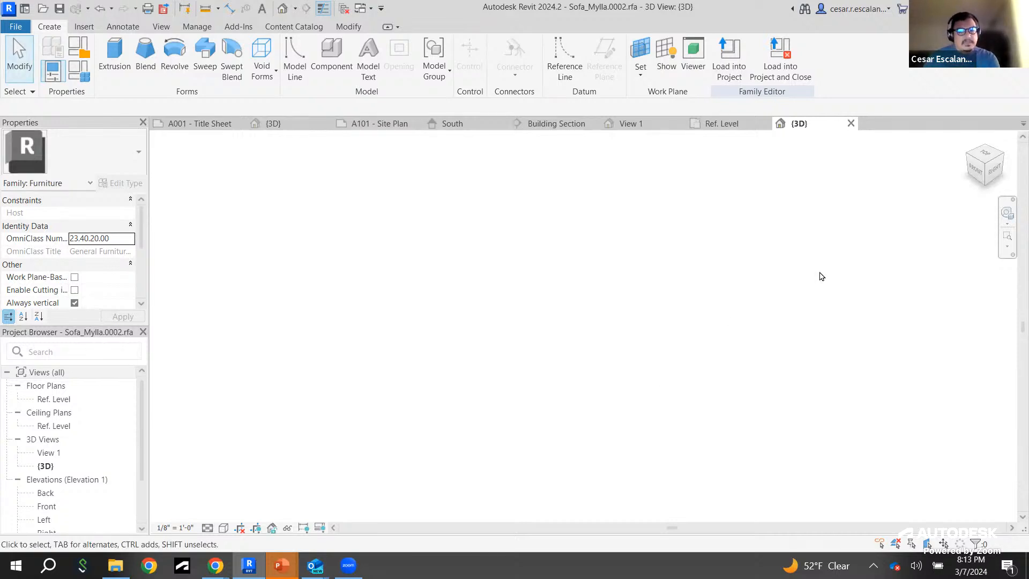
left_click(851, 124)
left_click(765, 123)
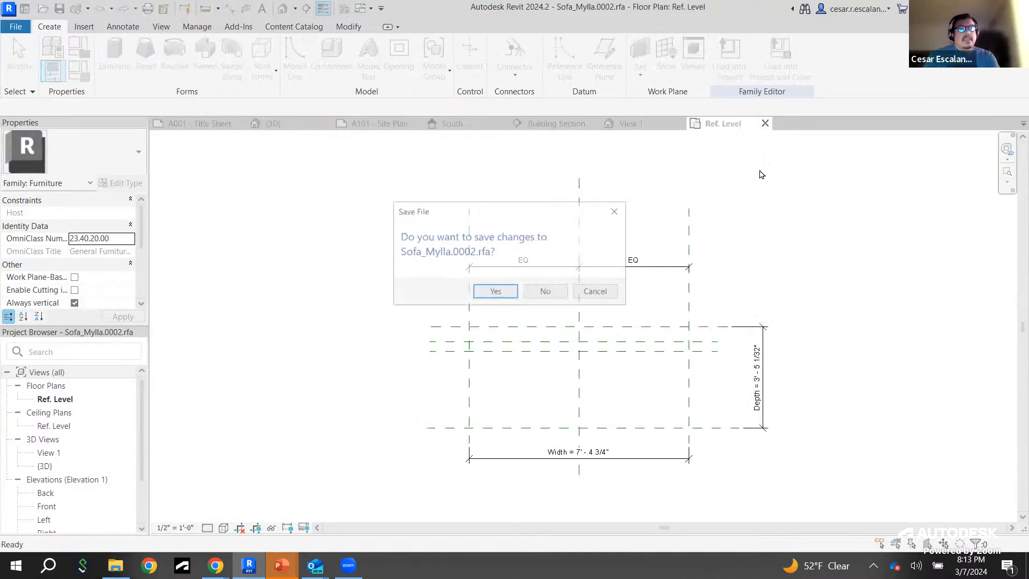
left_click(544, 292)
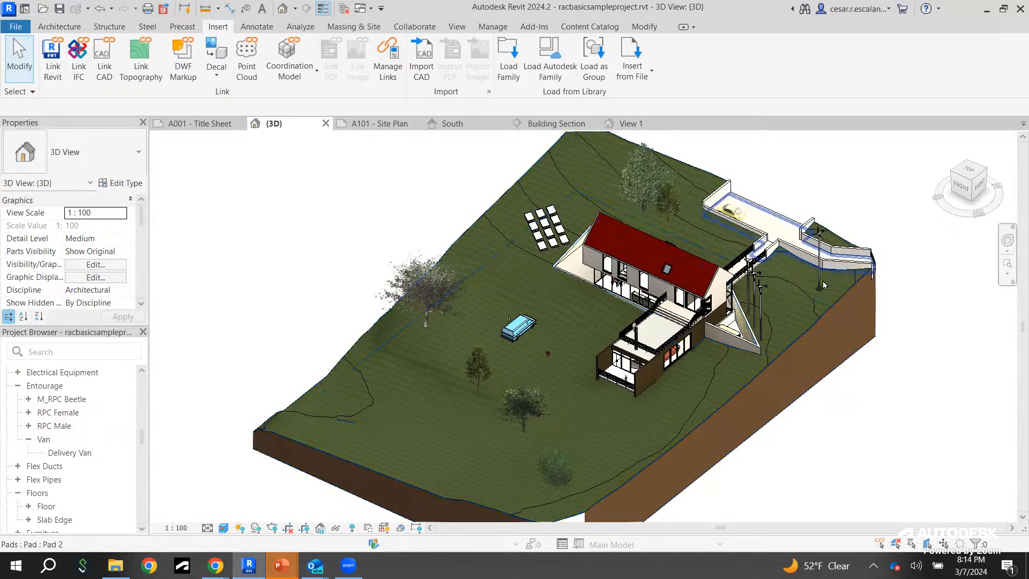
scroll(773, 302, "up", 3)
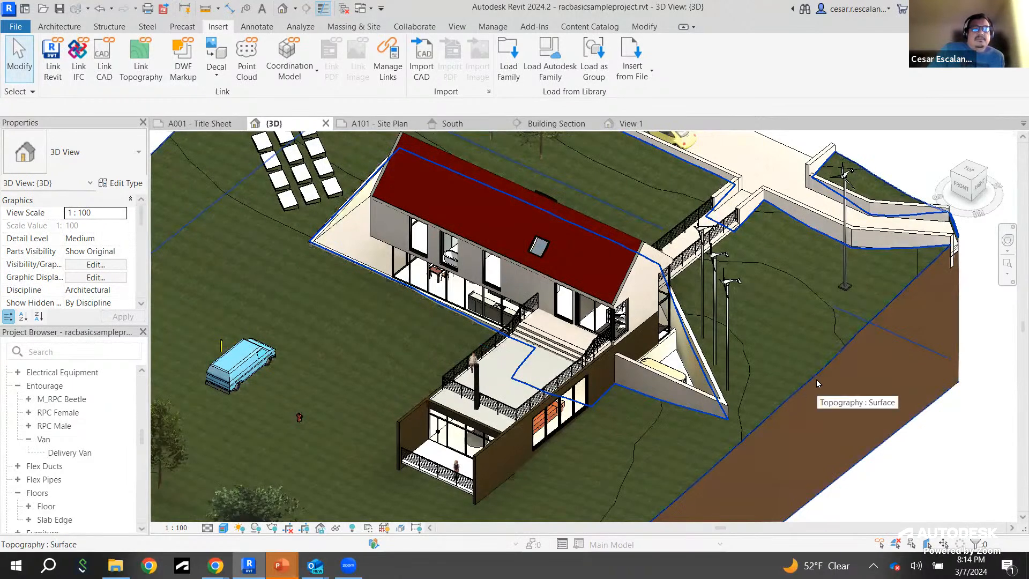
scroll(817, 383, "down", 2)
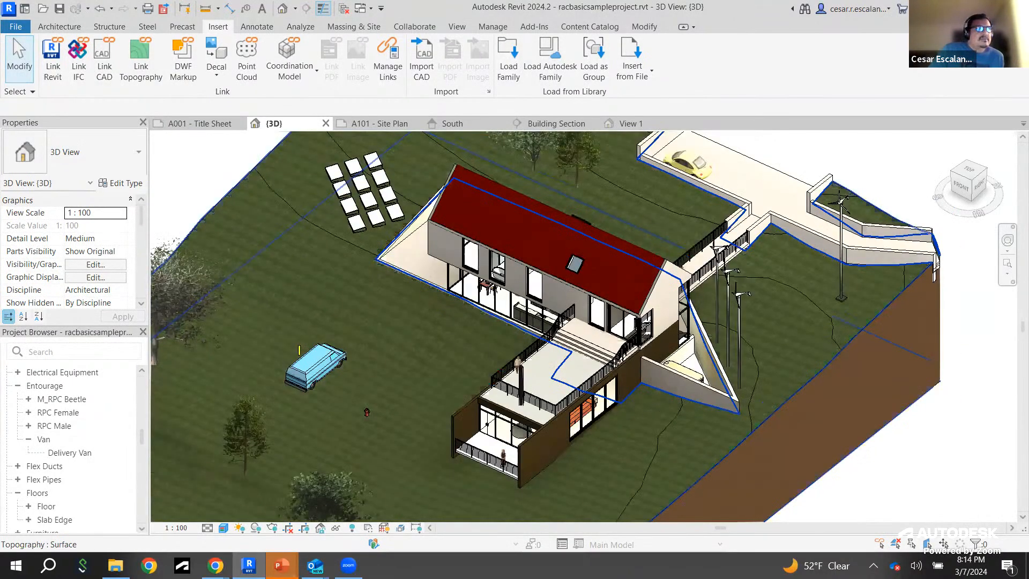